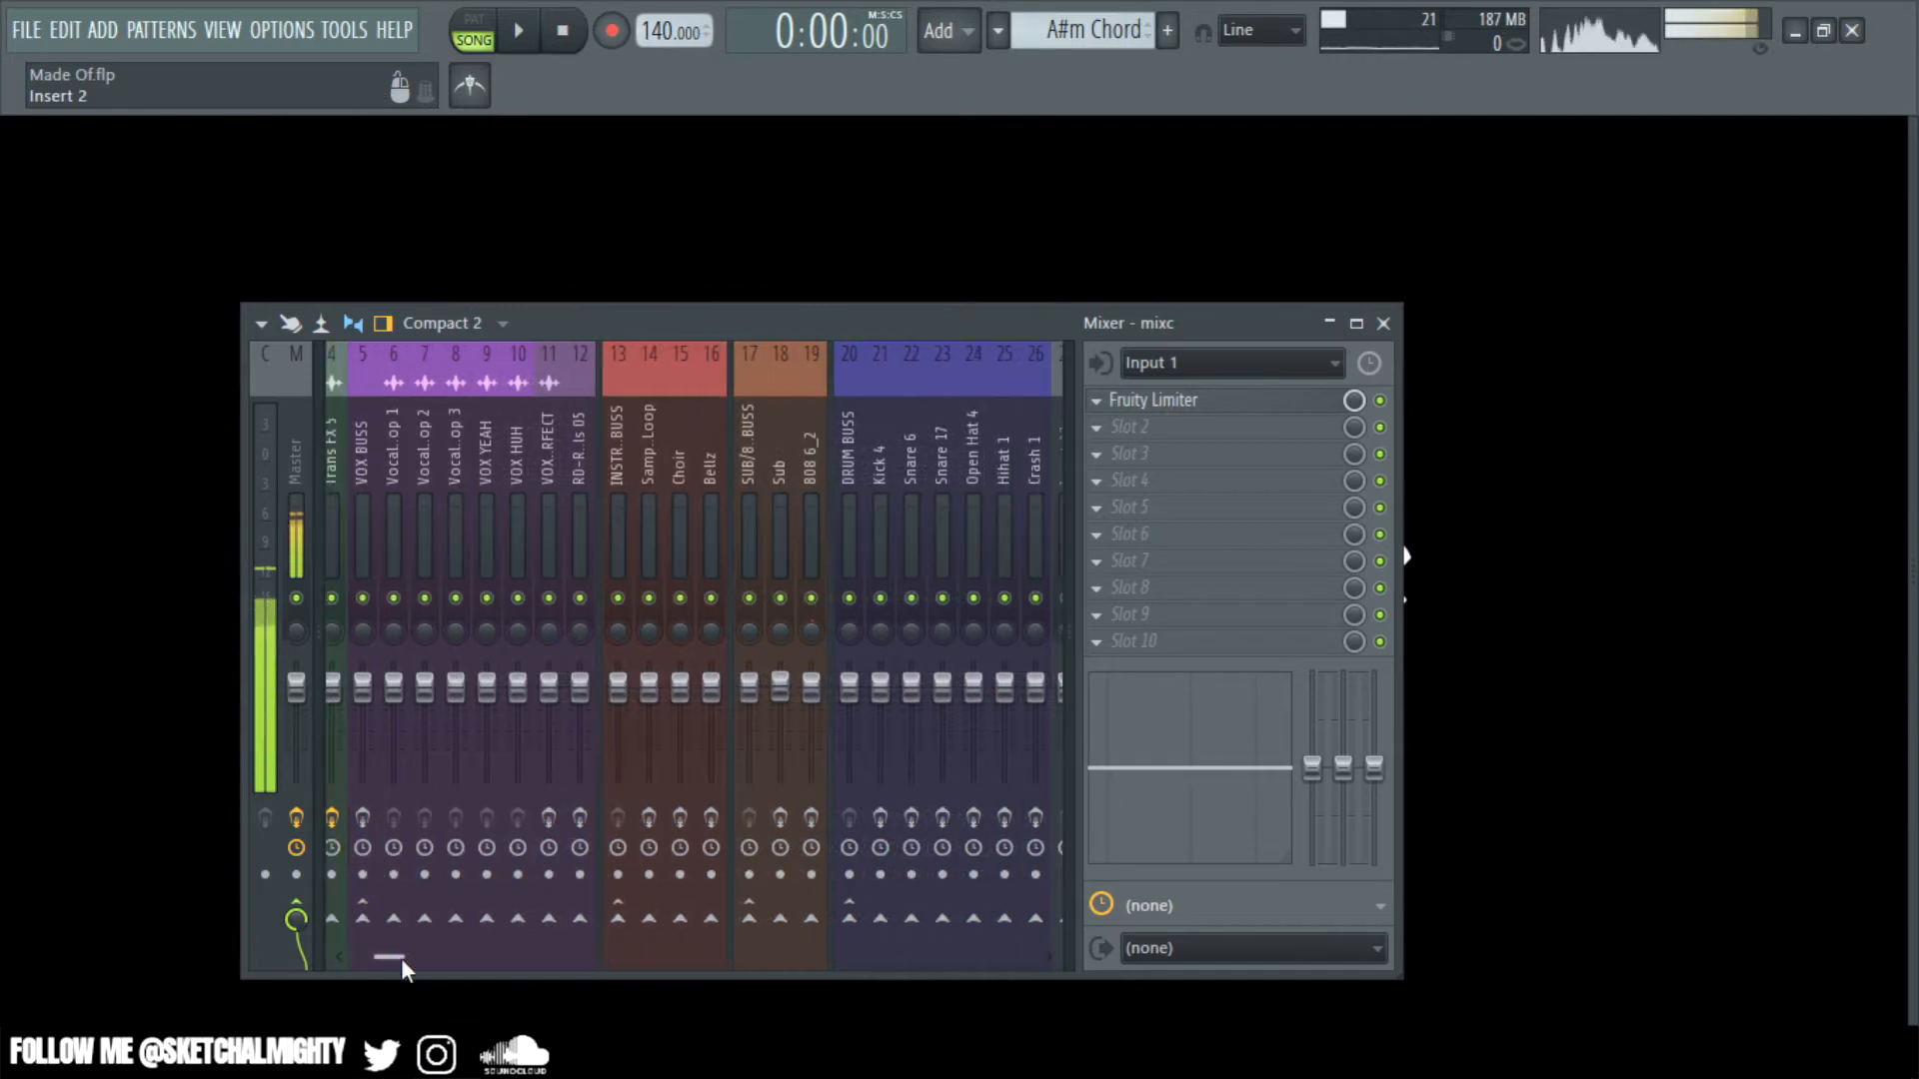
{"action": "left_click", "coordinate": [524, 504]}
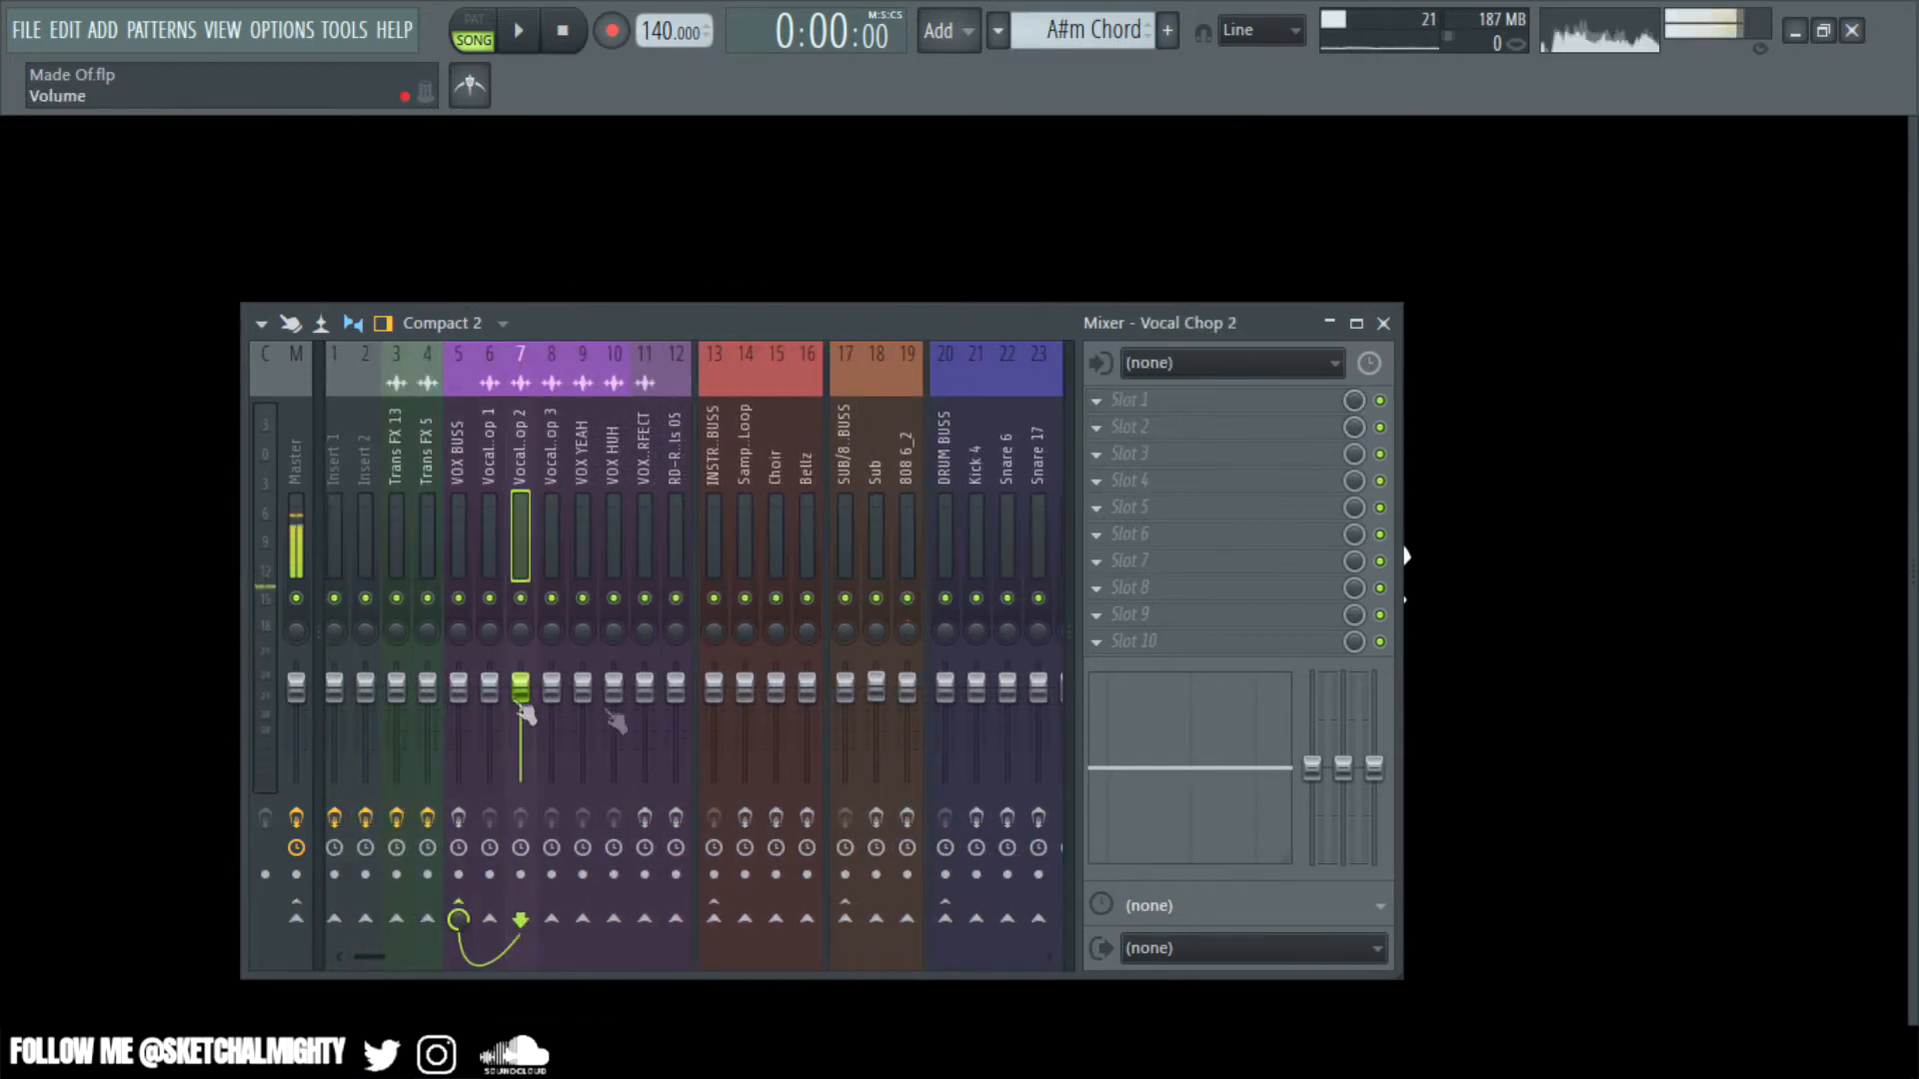
{"action": "key", "text": "F6"}
{"action": "key", "text": "F6"}
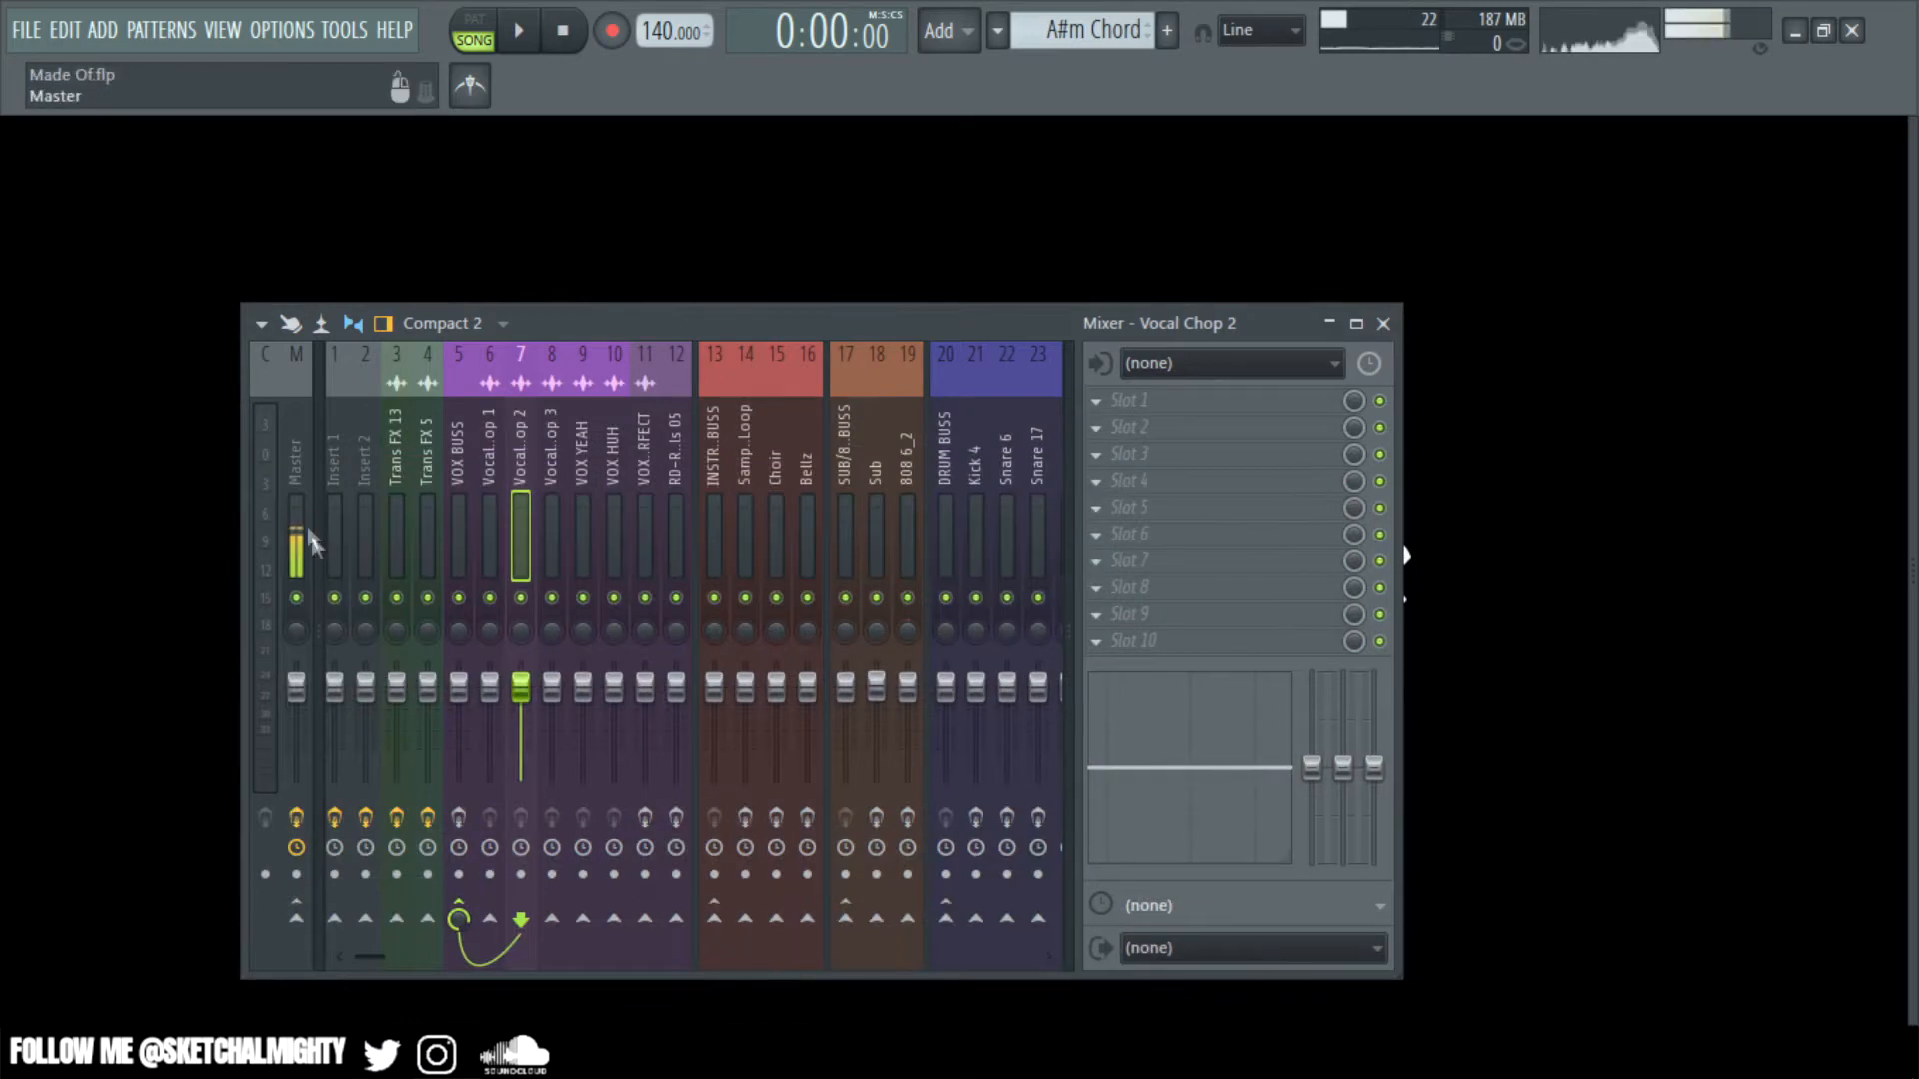
- Insert a Fruity dB Meter on the mixer's Current track and place its window beside the mixer
{"action": "left_click", "coordinate": [254, 589]}
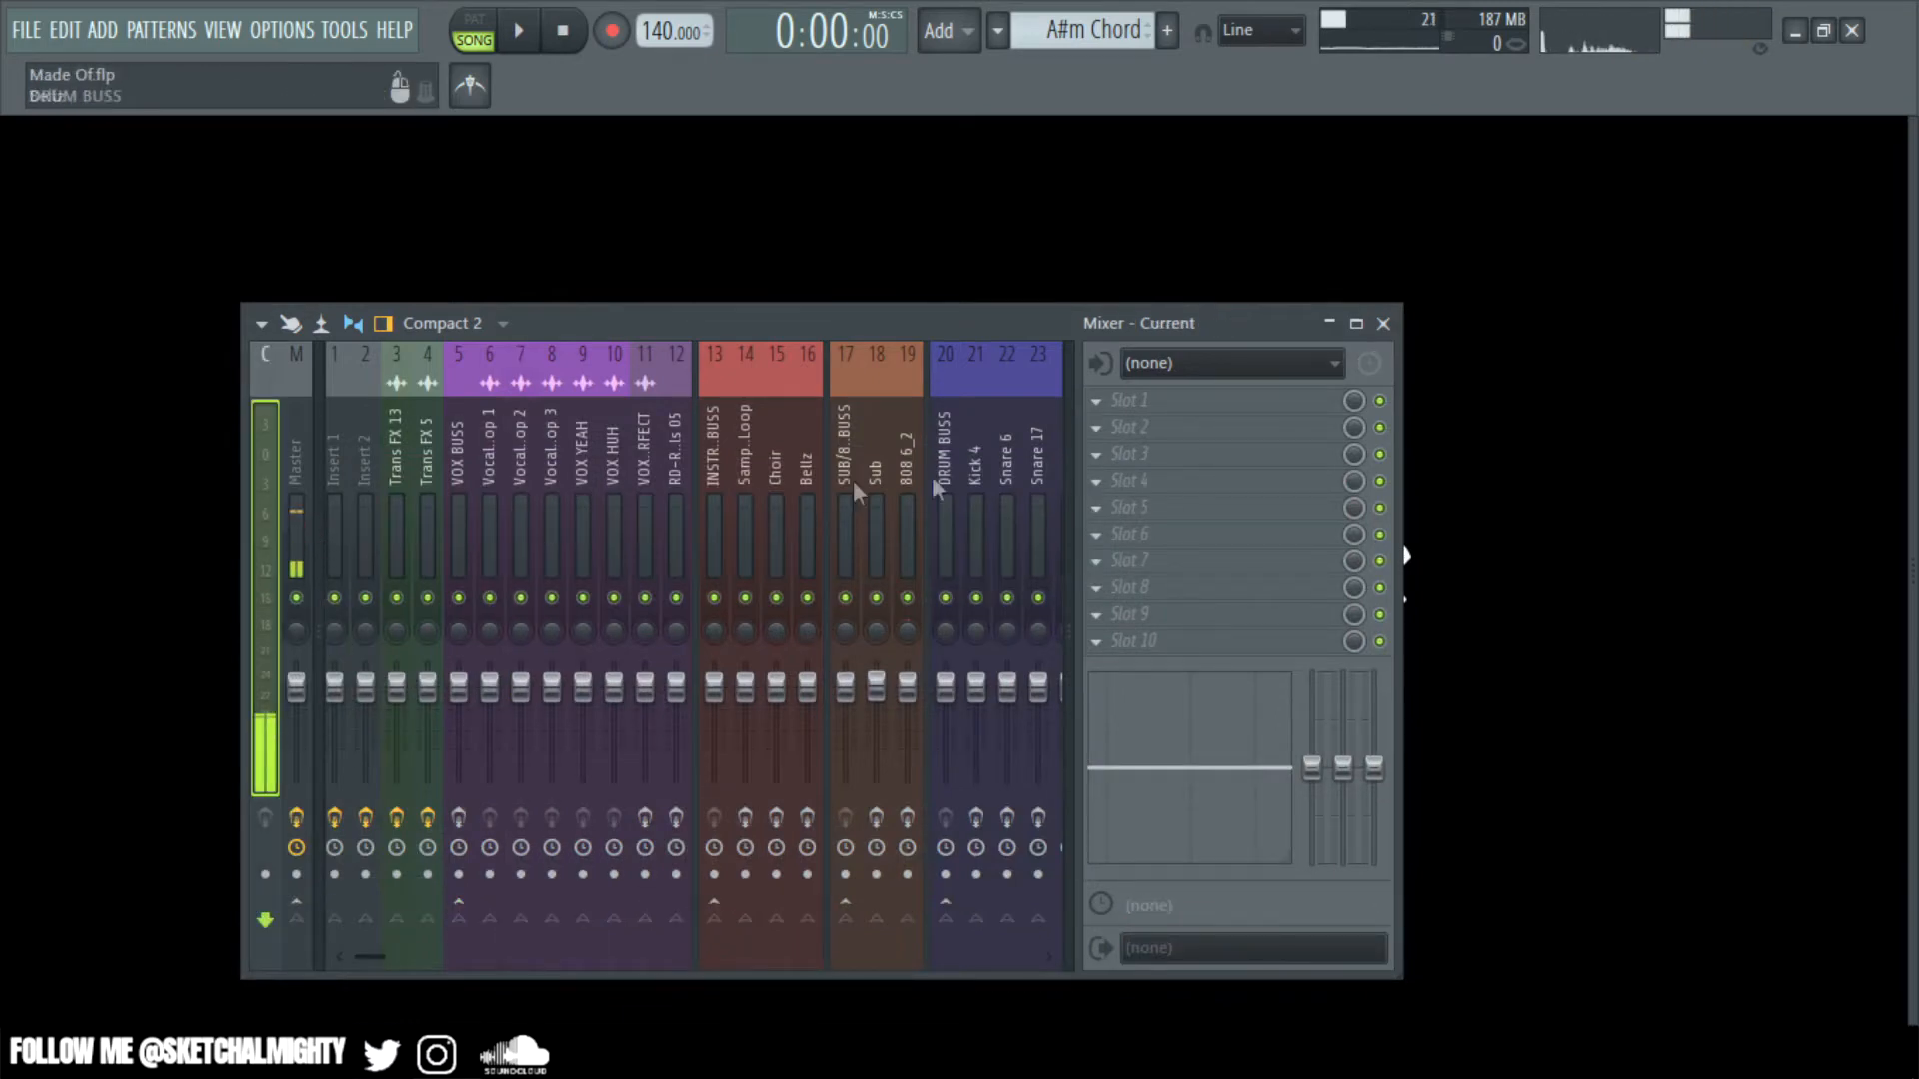
{"action": "left_click", "coordinate": [1203, 406]}
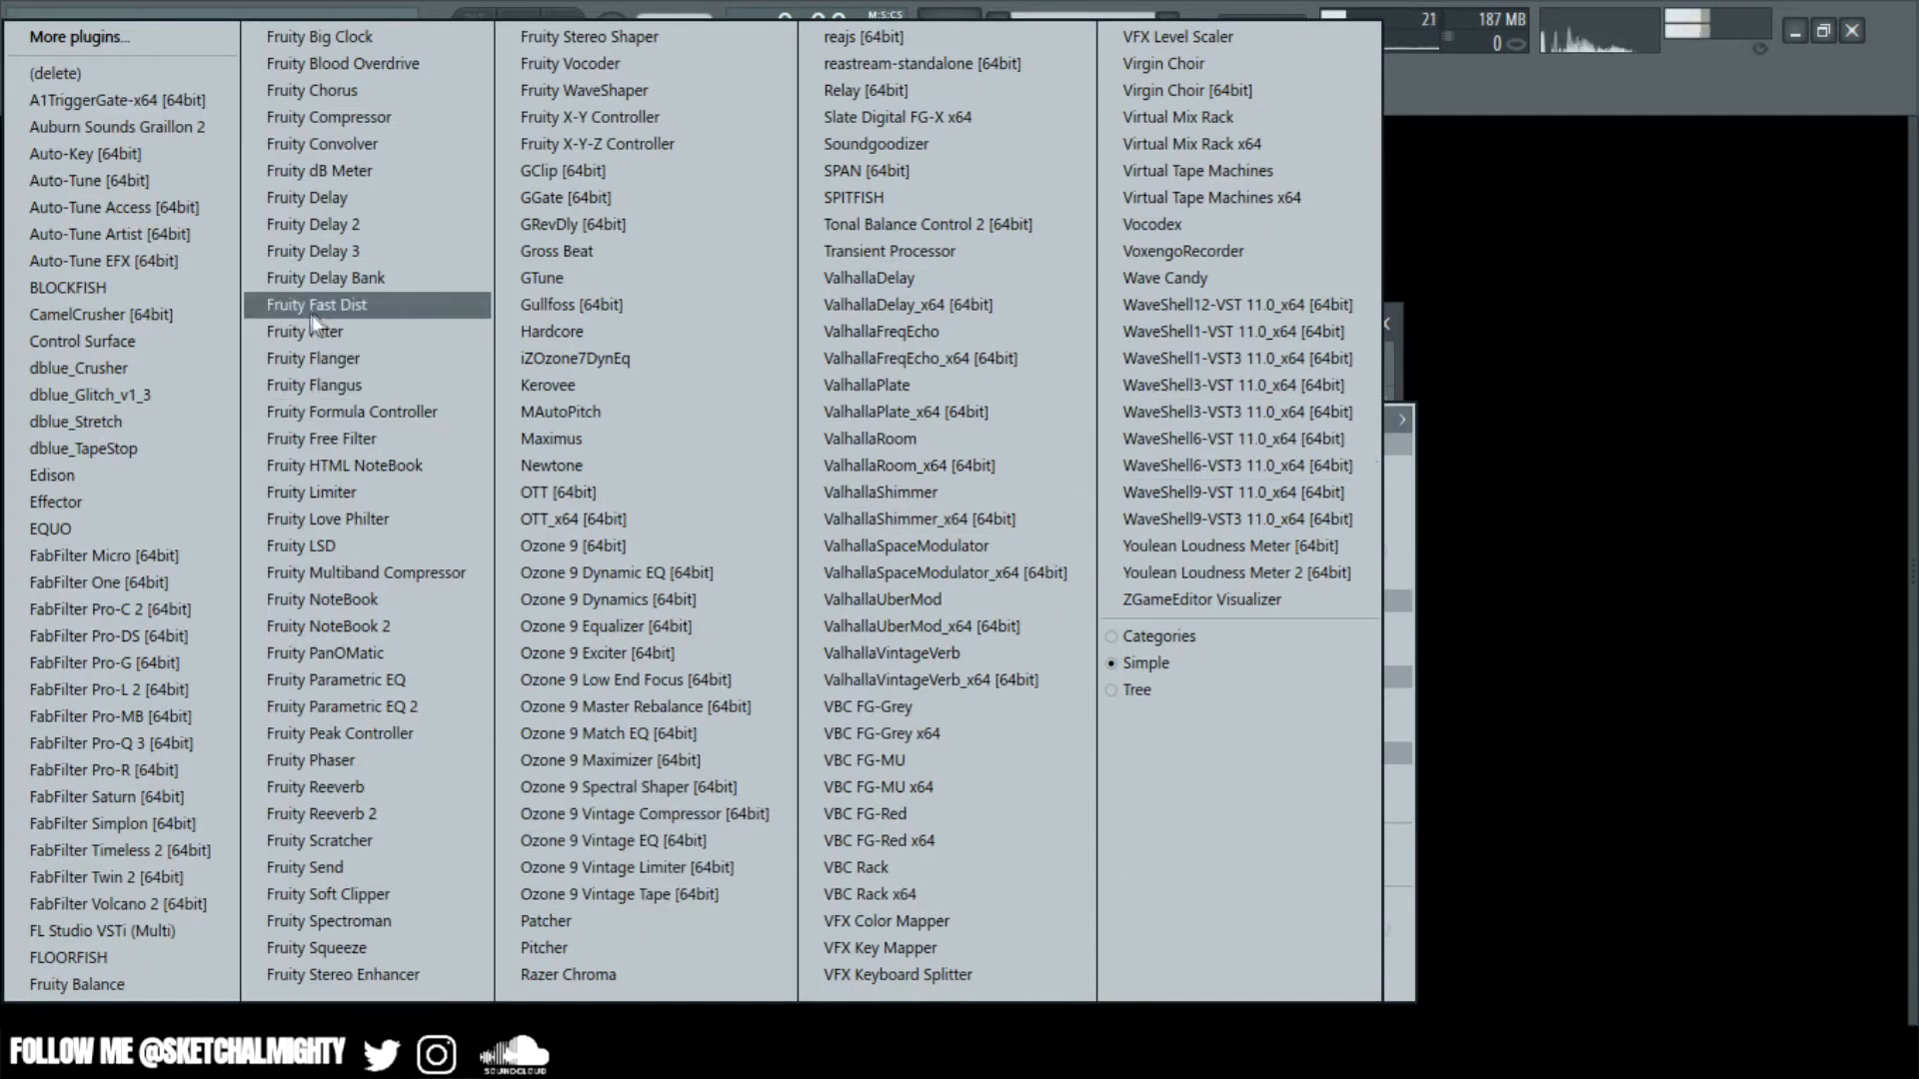
{"action": "left_click", "coordinate": [362, 173]}
{"action": "left_click_drag", "start_coordinate": [320, 466], "coordinate": [147, 245]}
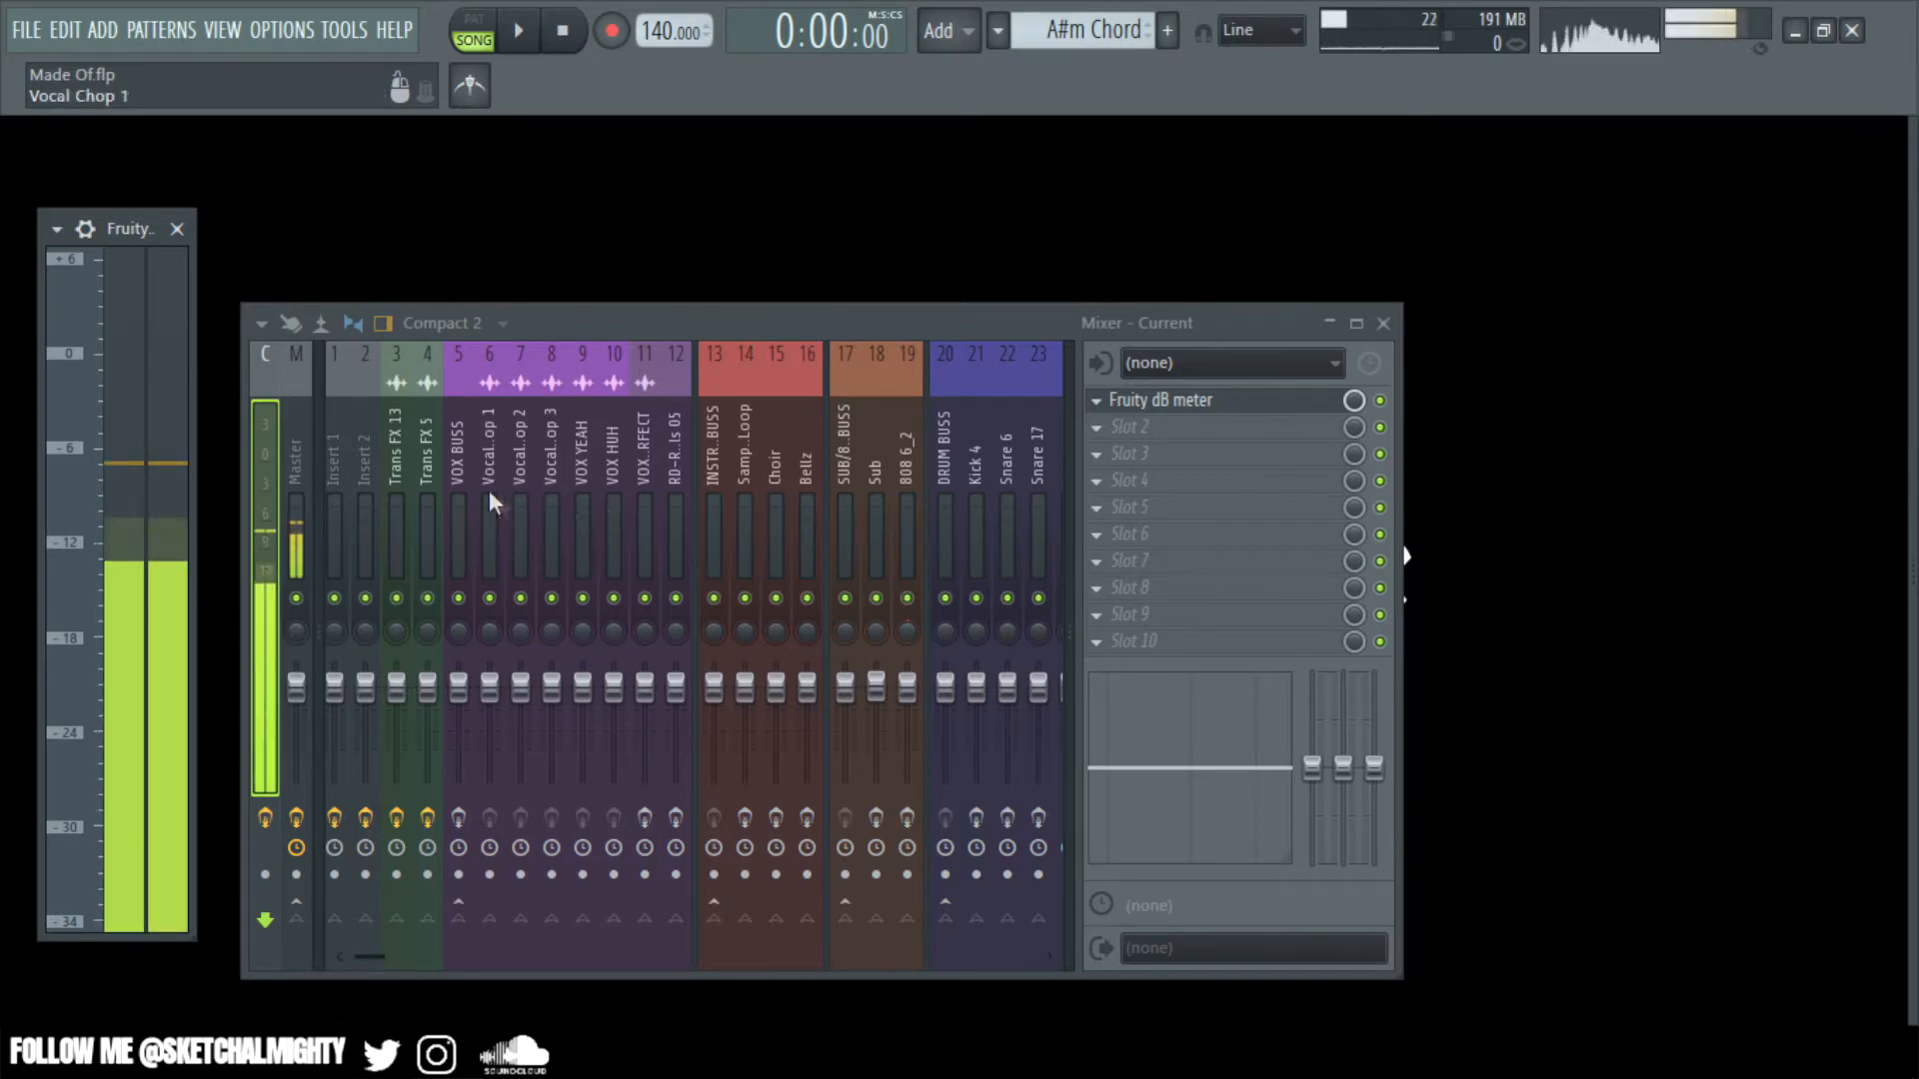
- Set the song's playback position to bar 21 in the playlist and bring back the mixer
{"action": "key", "text": "F5"}
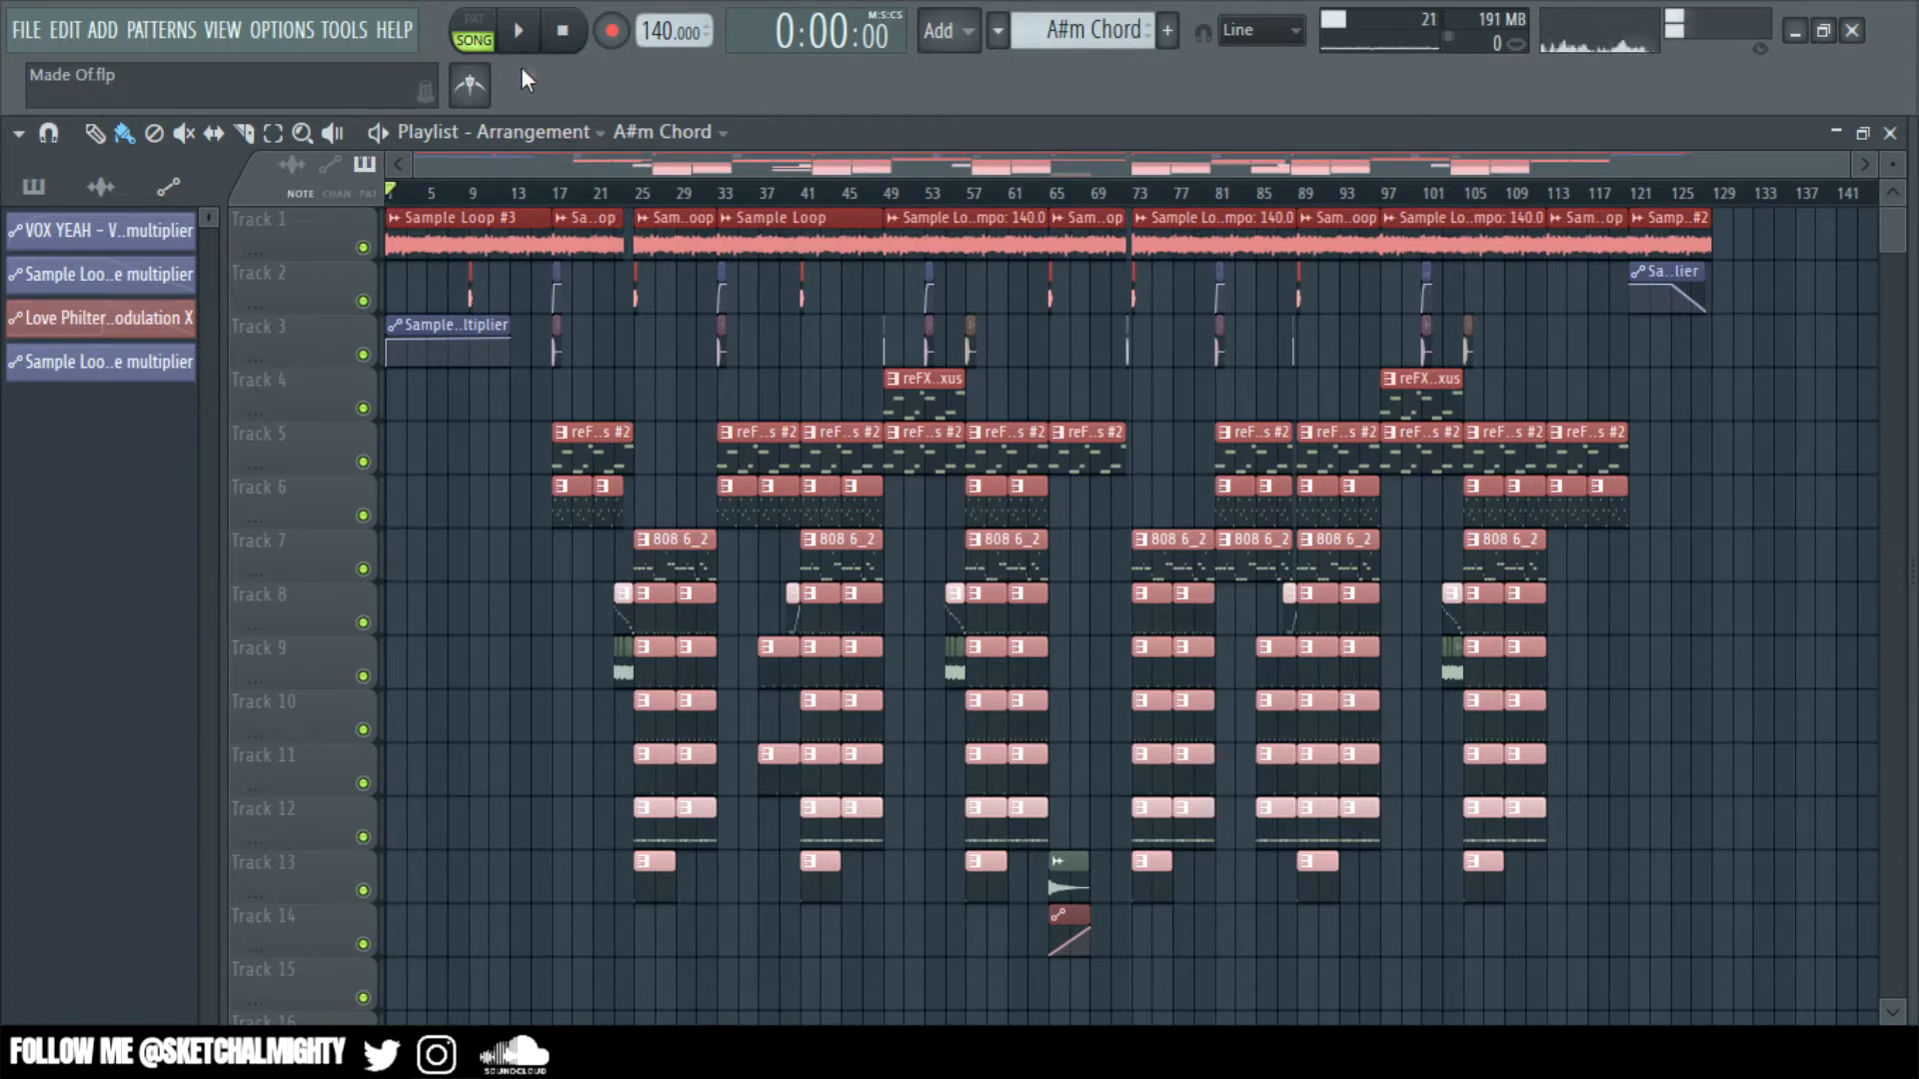
{"action": "left_click_drag", "start_coordinate": [527, 195], "coordinate": [596, 190]}
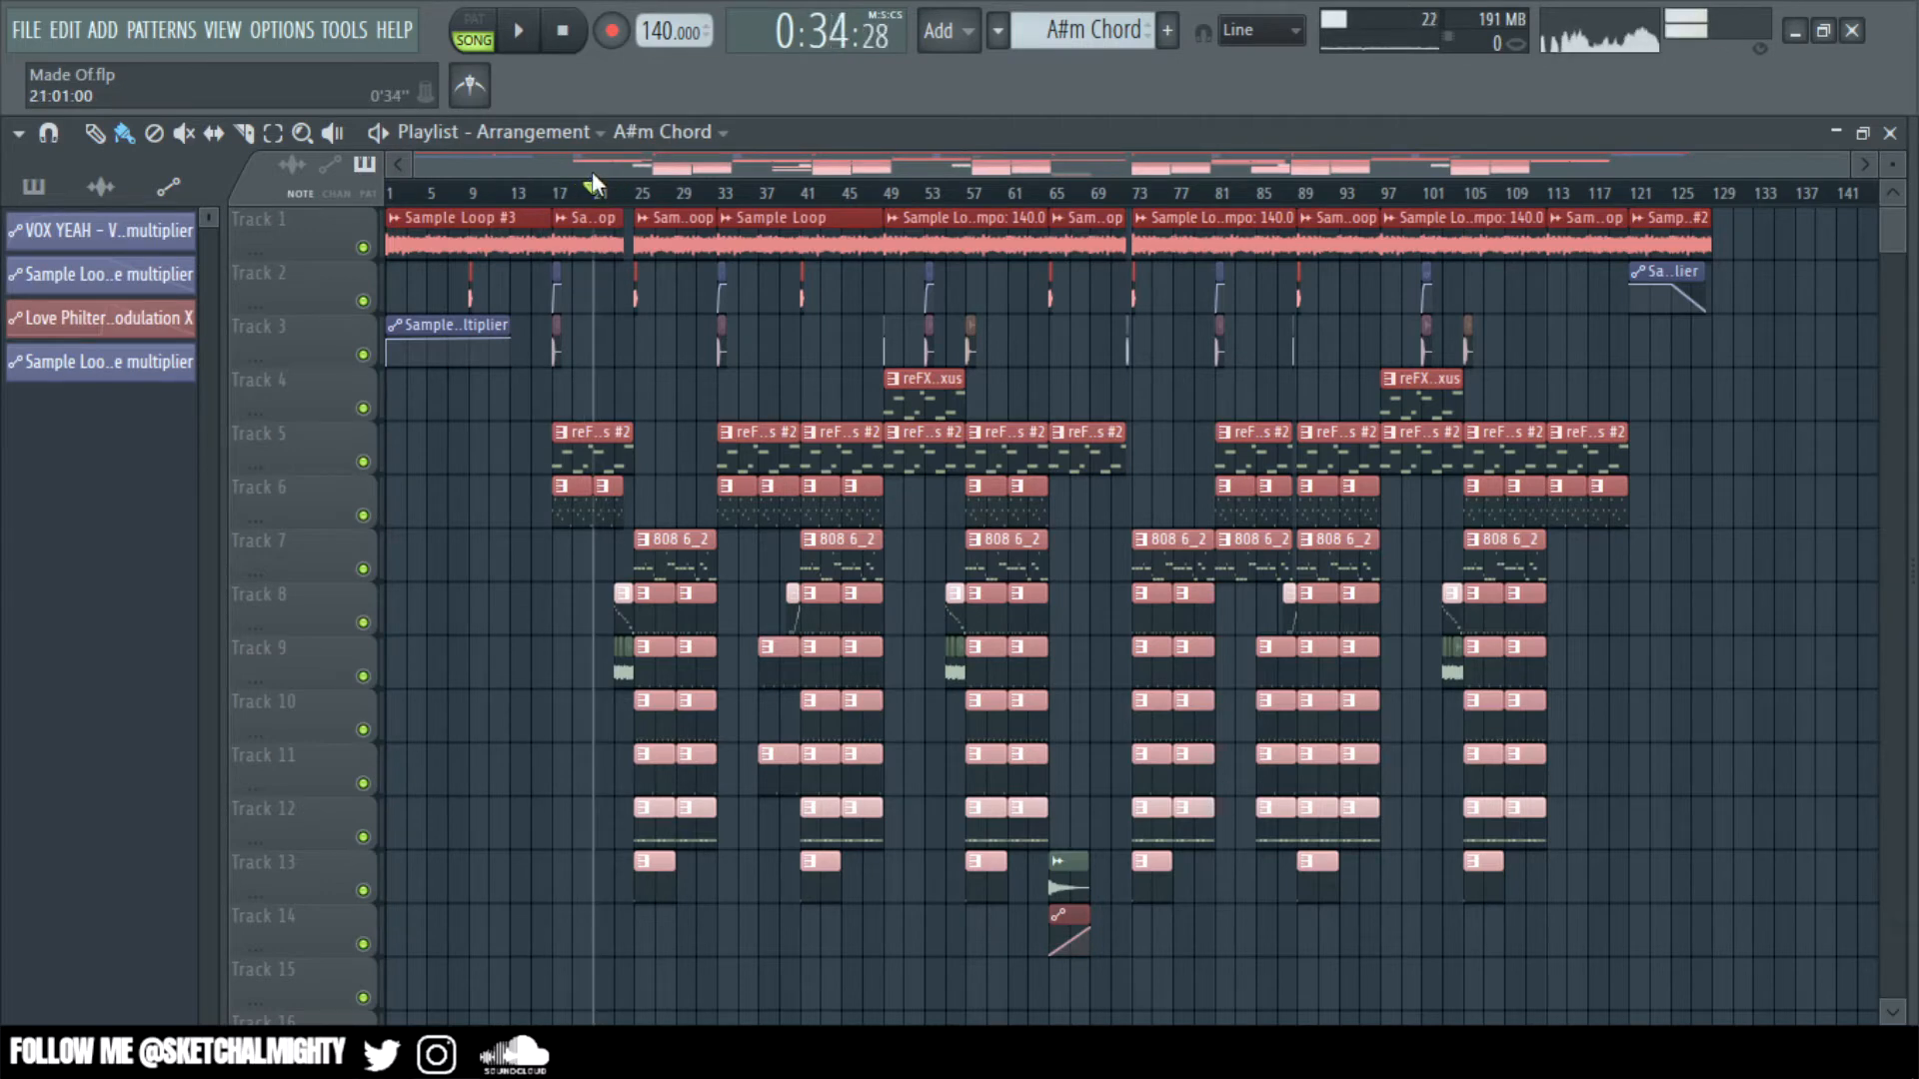
{"action": "key", "text": "F9"}
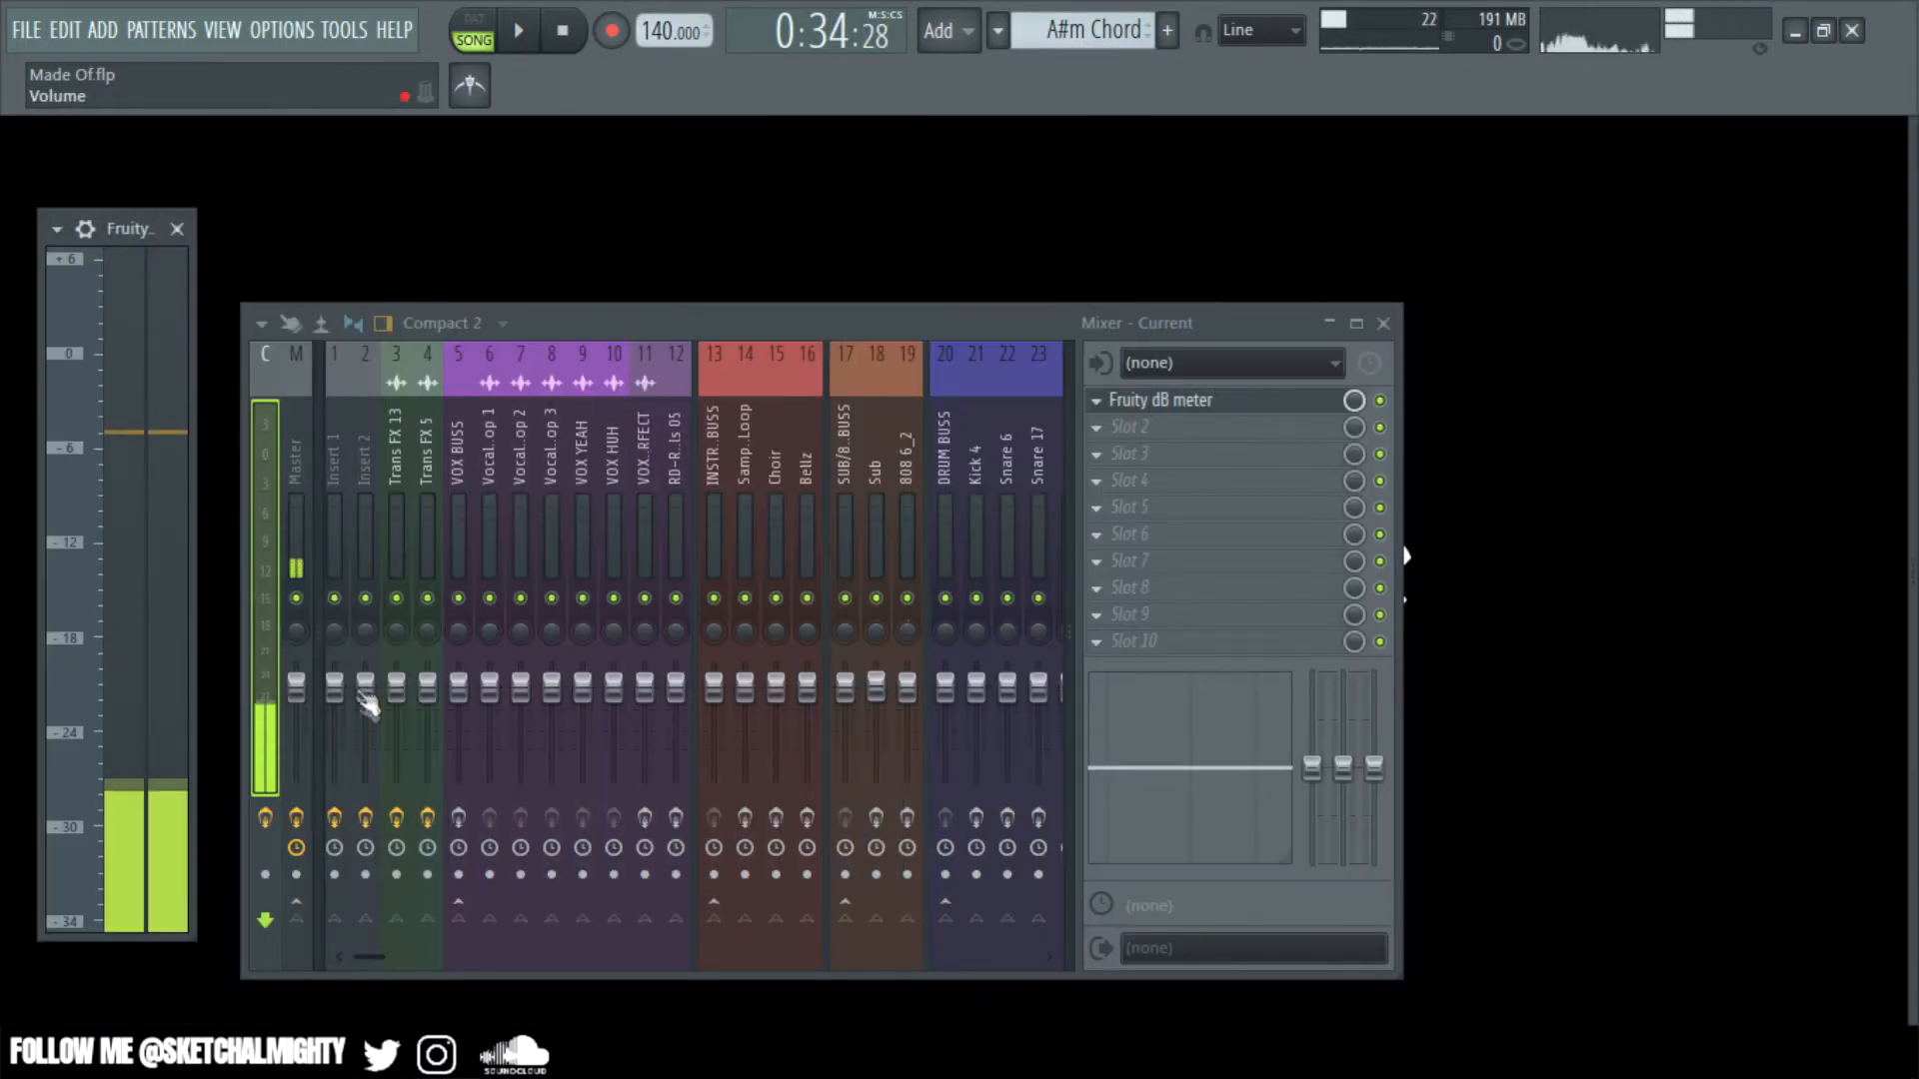
- Raise the loudness gain of the Fruity Limiter on the Master track and close the limiter
{"action": "left_click", "coordinate": [308, 704]}
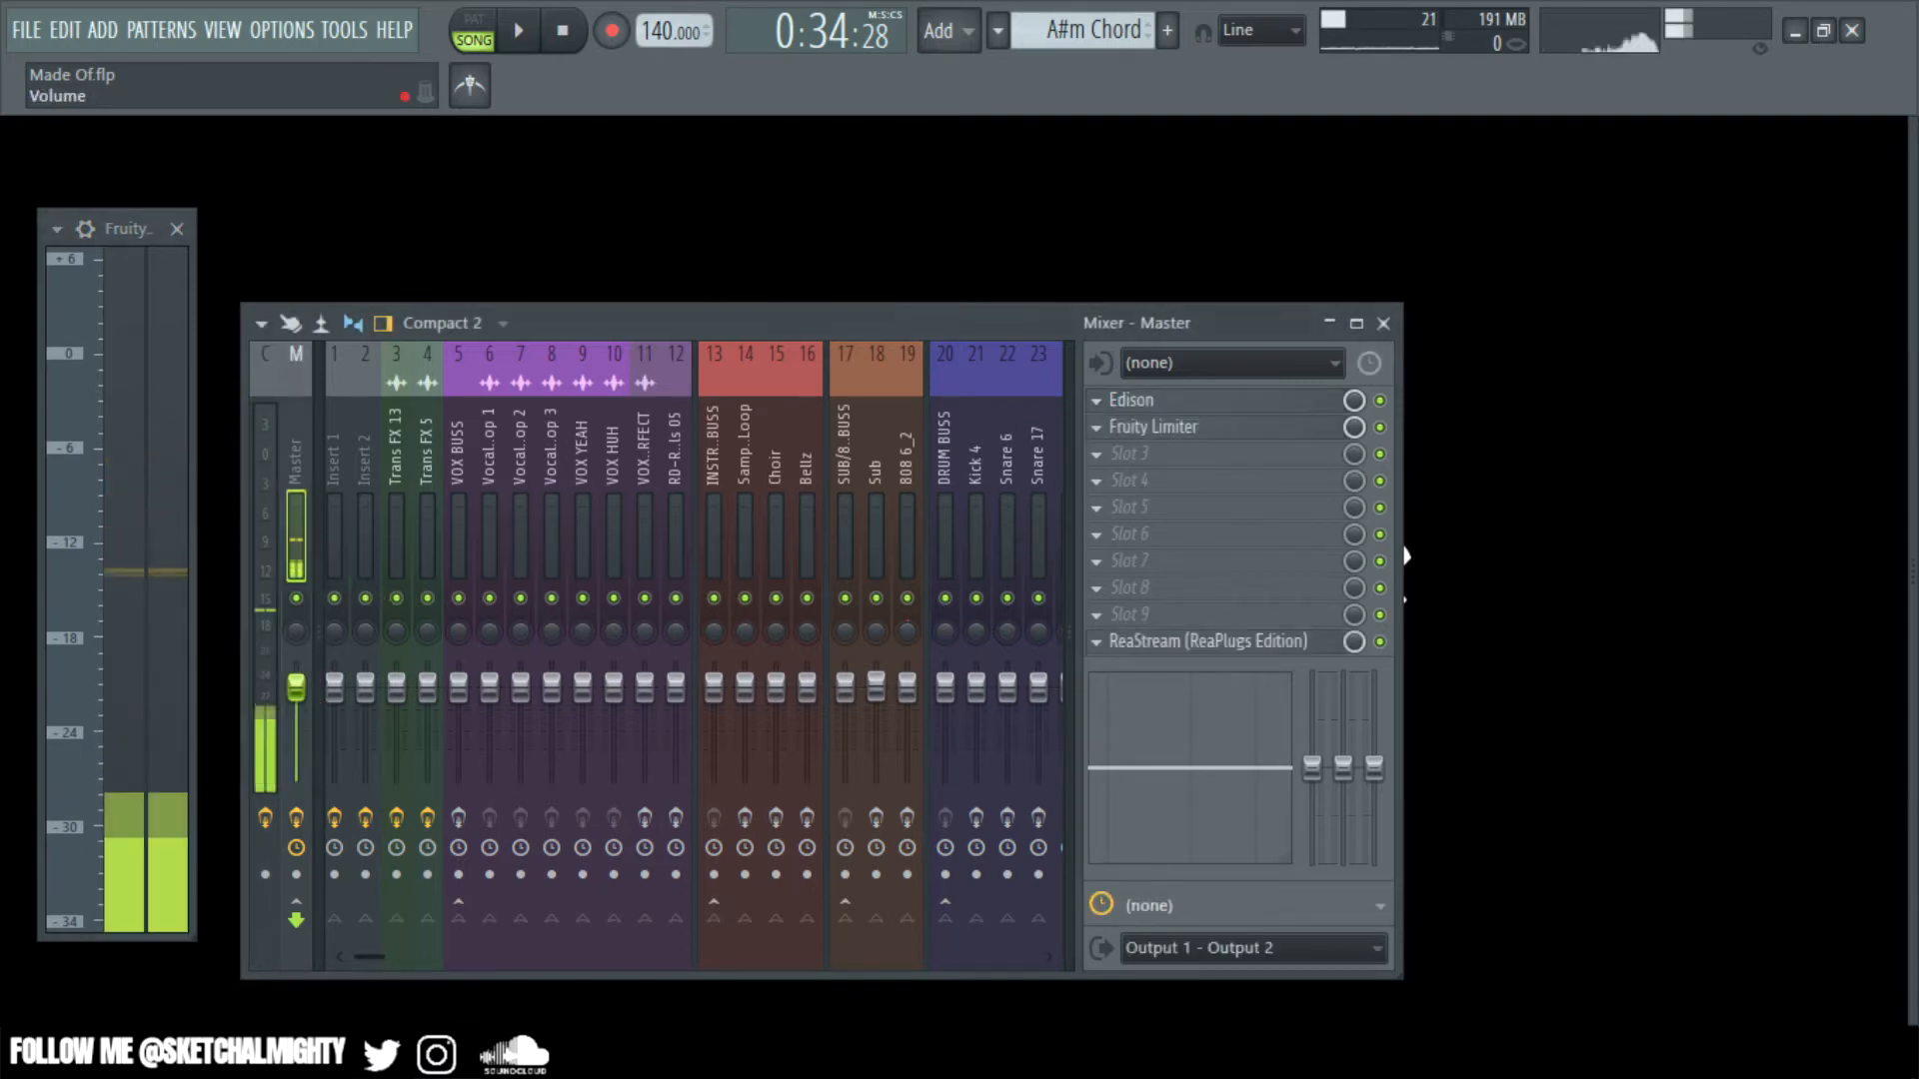
{"action": "left_click", "coordinate": [1179, 436]}
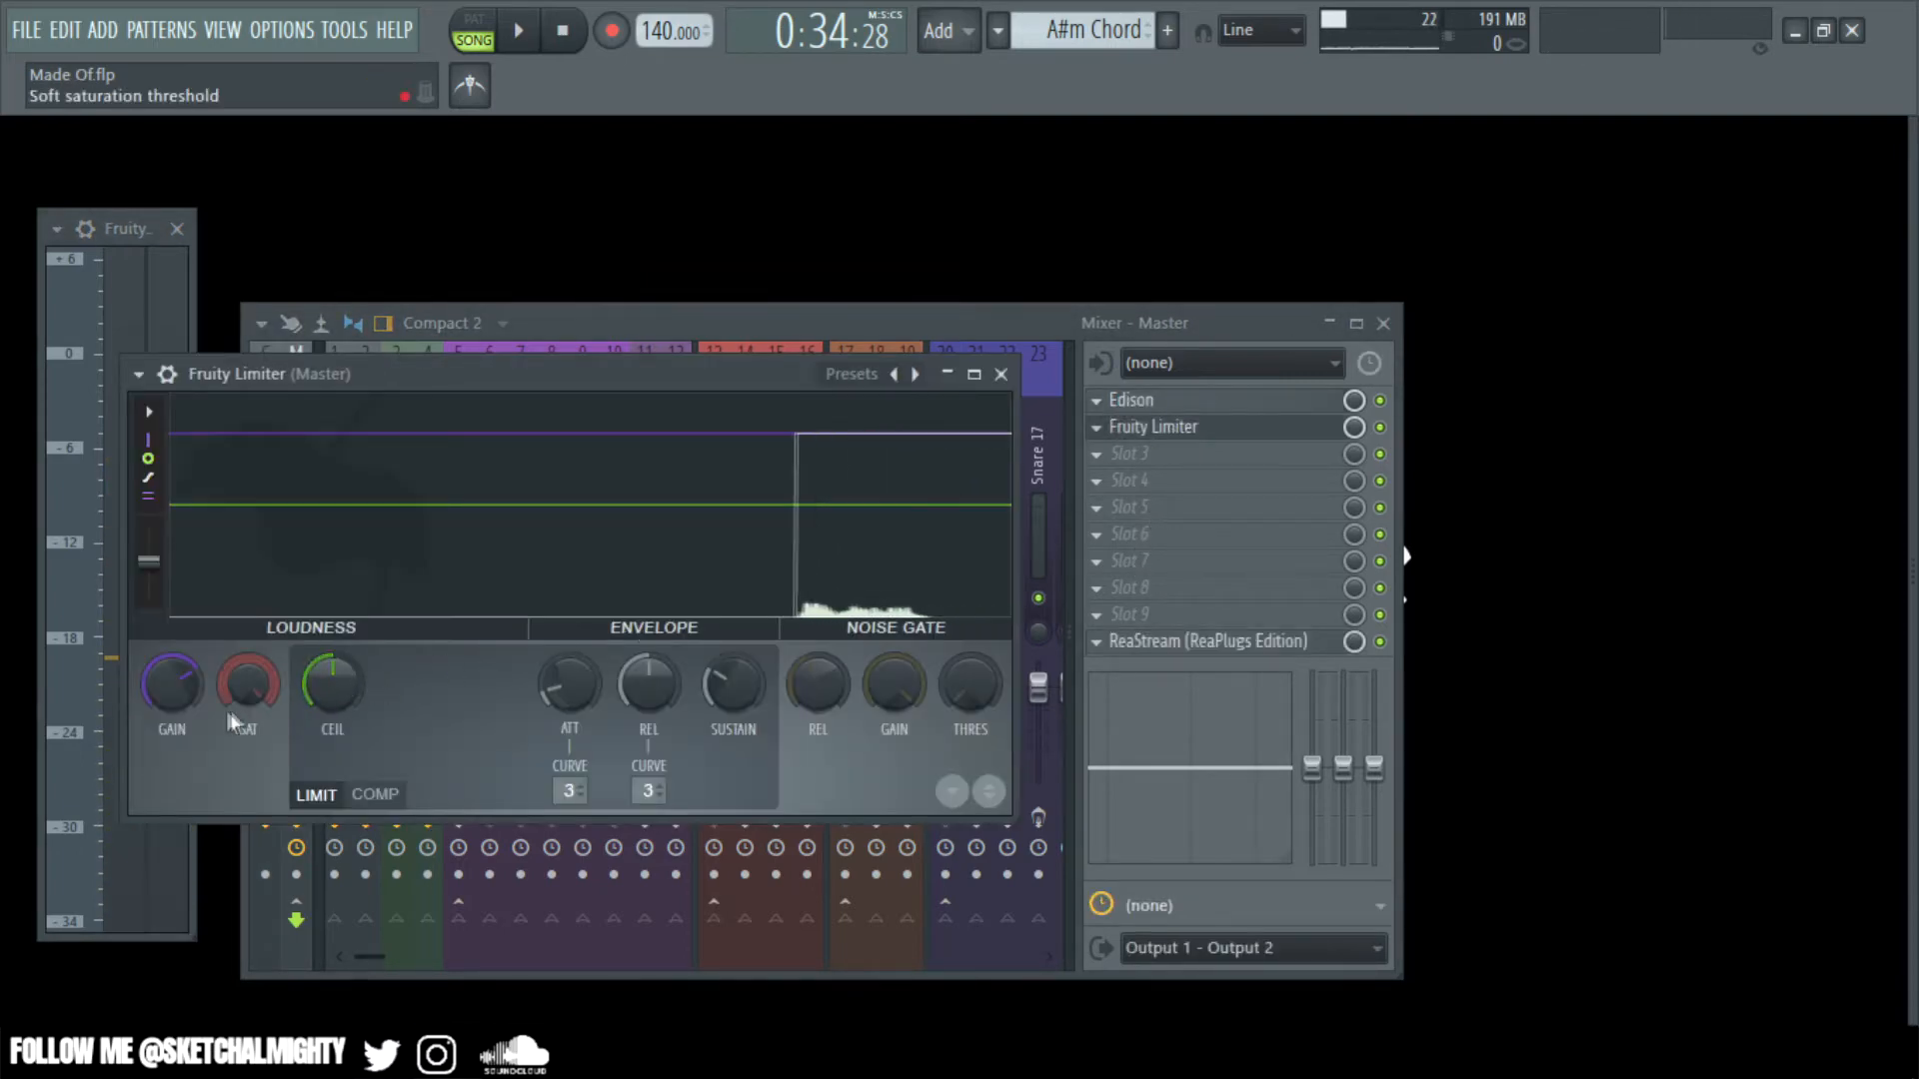
{"action": "left_click_drag", "start_coordinate": [190, 705], "coordinate": [189, 670]}
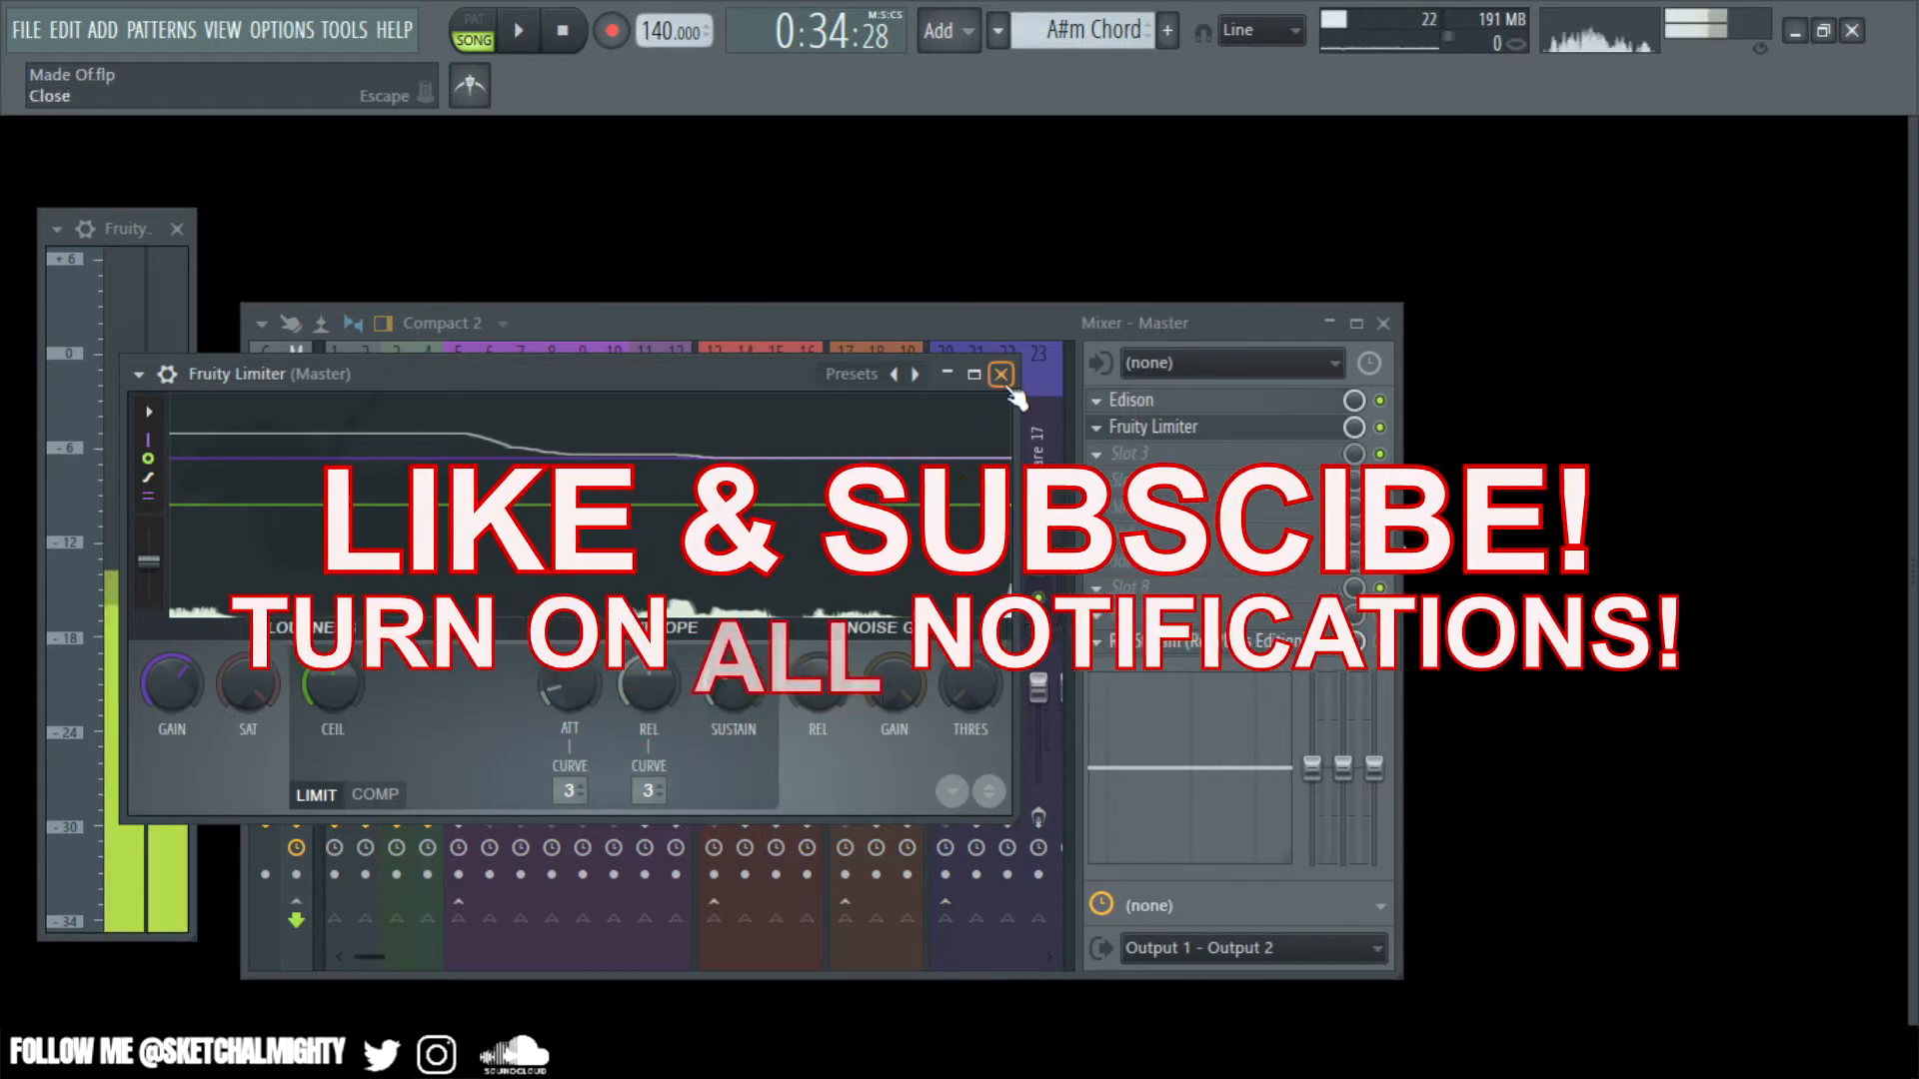
{"action": "left_click", "coordinate": [1001, 374]}
{"action": "left_click", "coordinate": [1196, 428]}
{"action": "left_click", "coordinate": [1196, 429]}
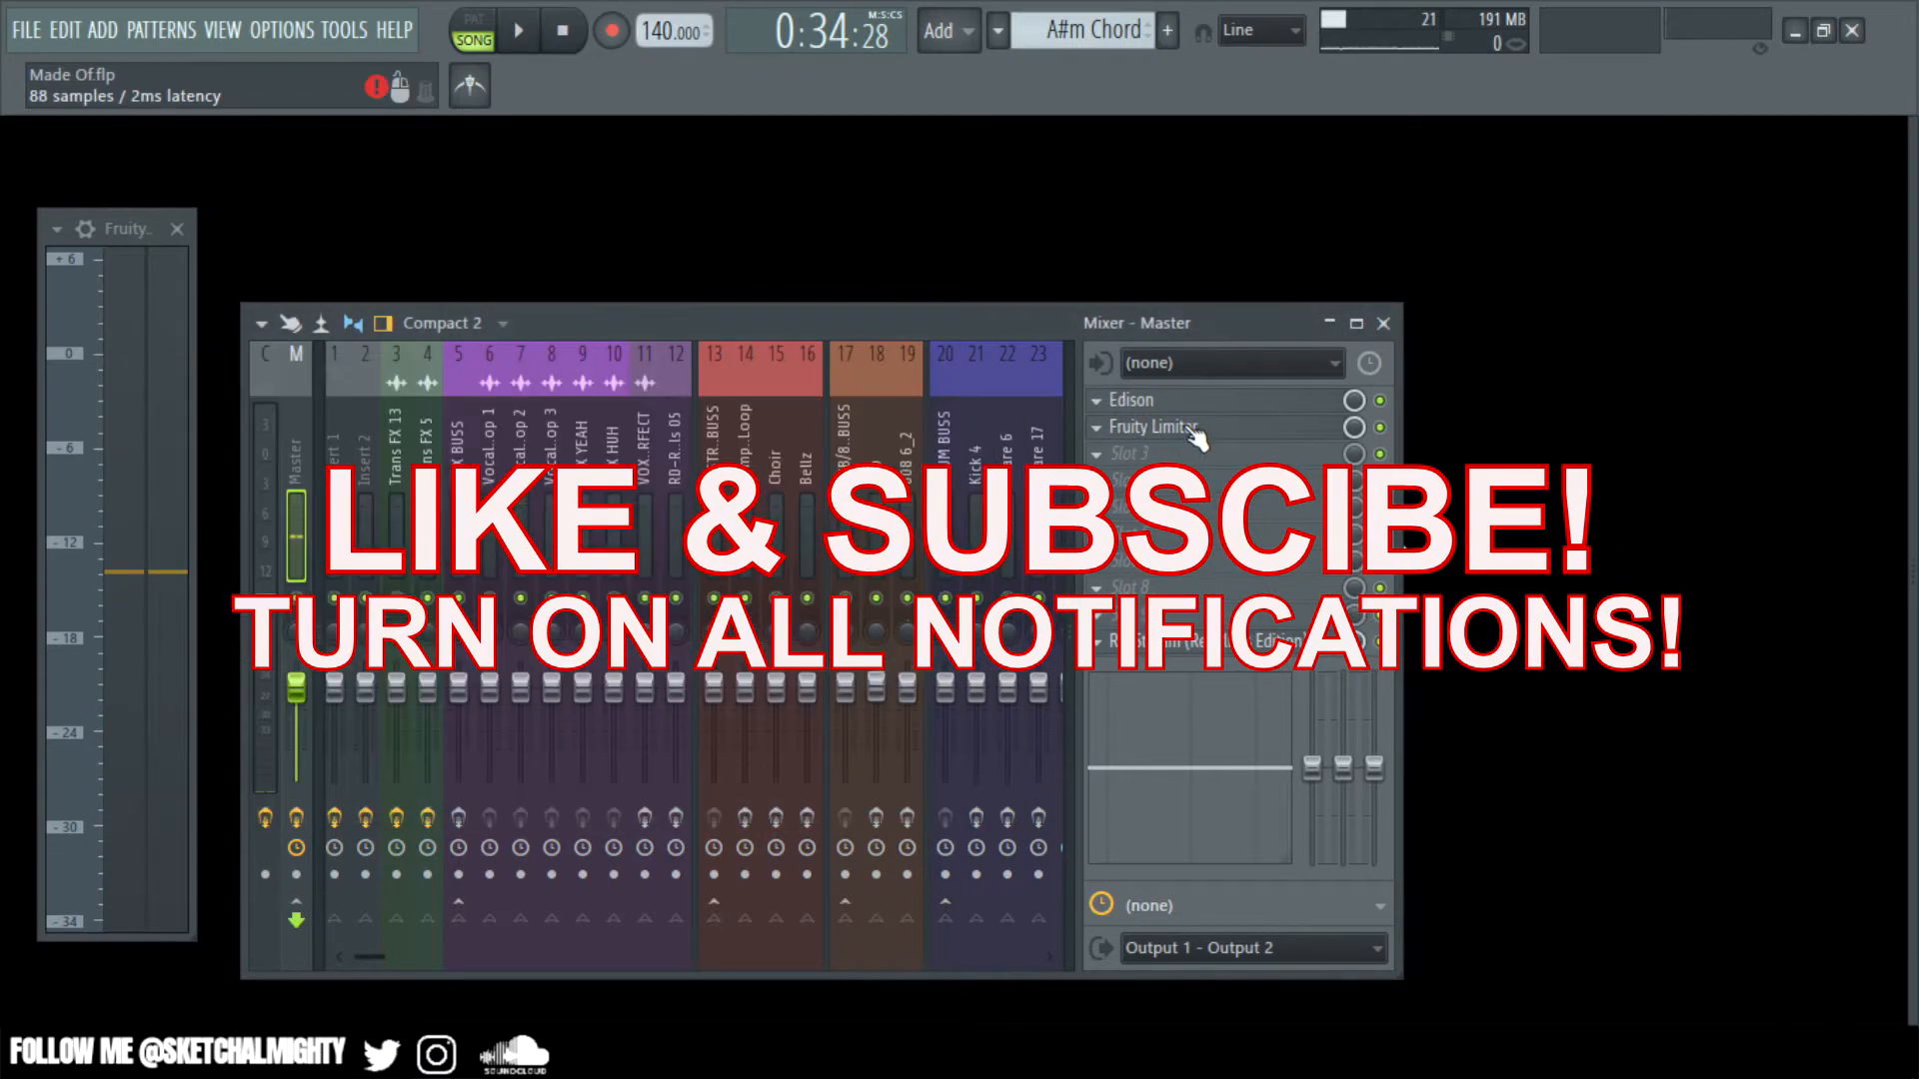
- Play the song from bar 21 and reopen the Current track's Fruity dB Meter to watch the levels
{"action": "key", "text": "space"}
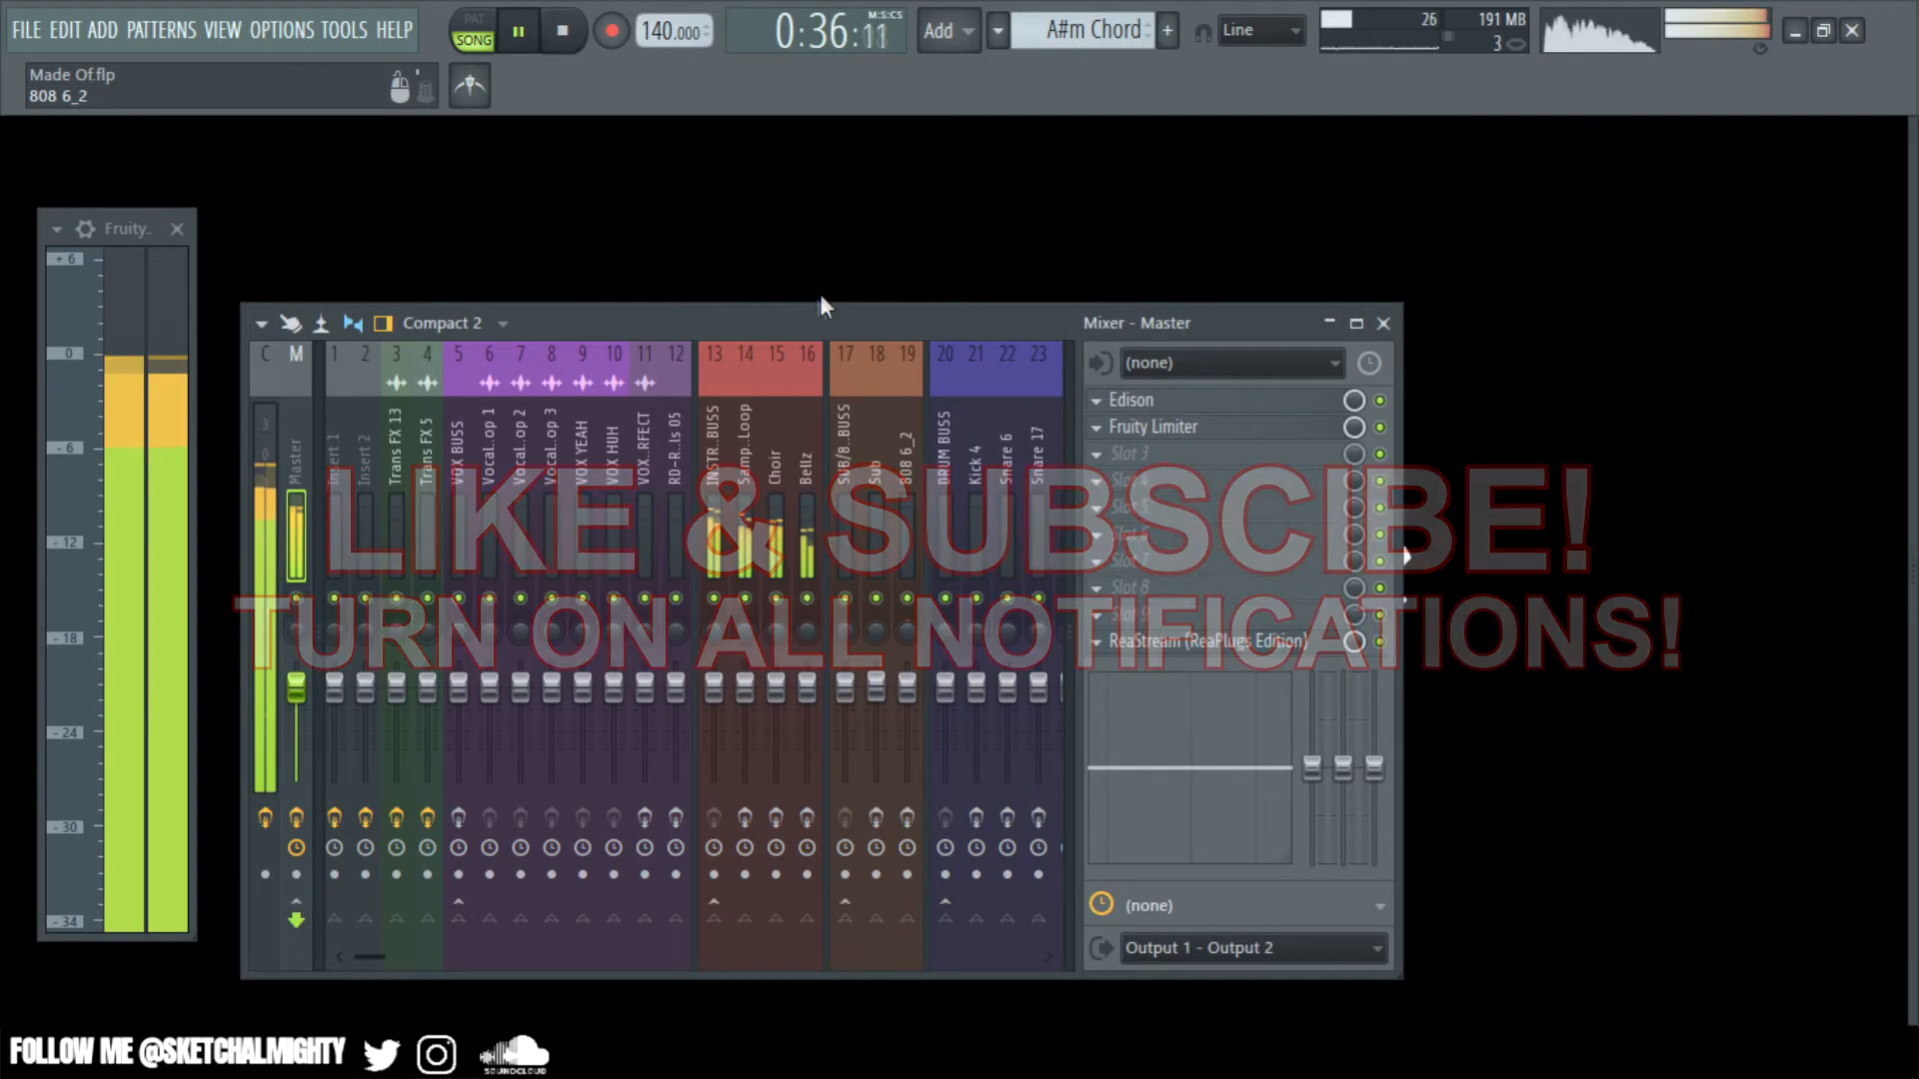
{"action": "key", "text": "F6"}
{"action": "key", "text": "F5"}
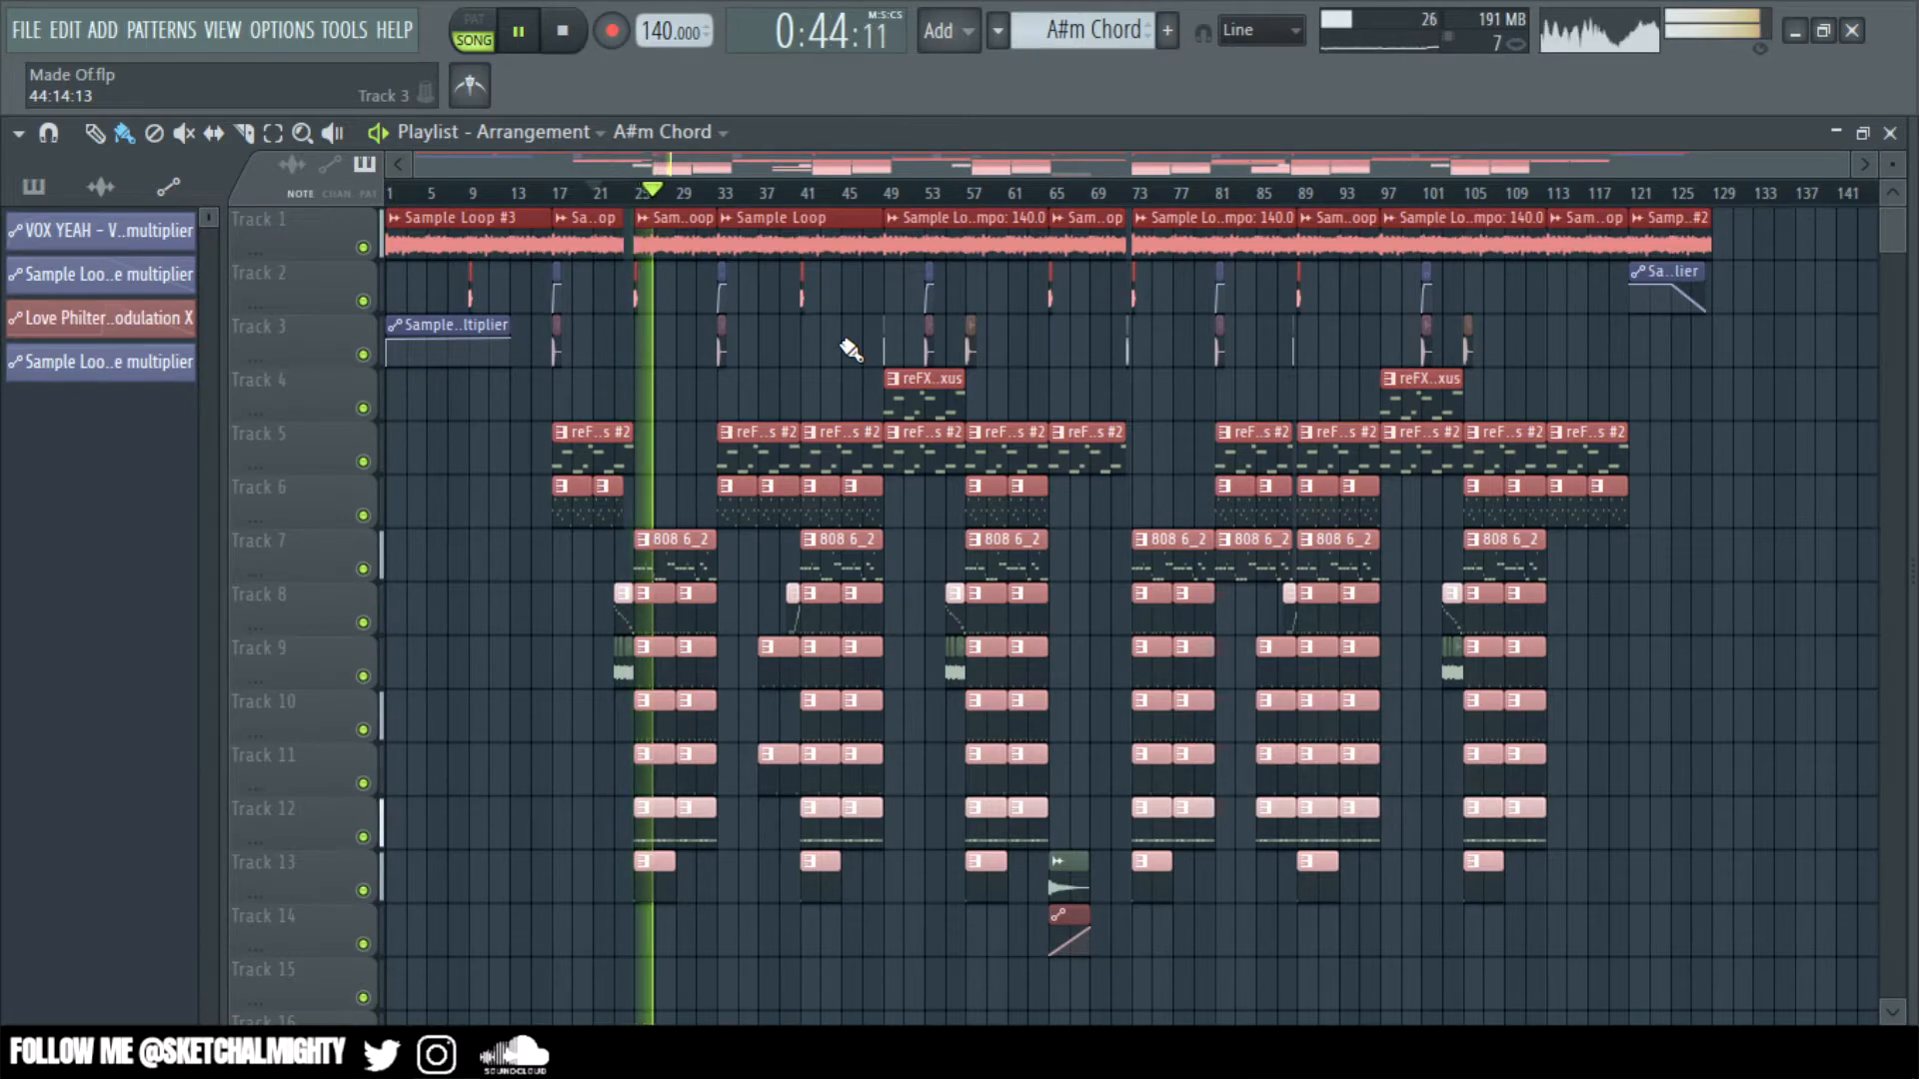
{"action": "key", "text": "F9"}
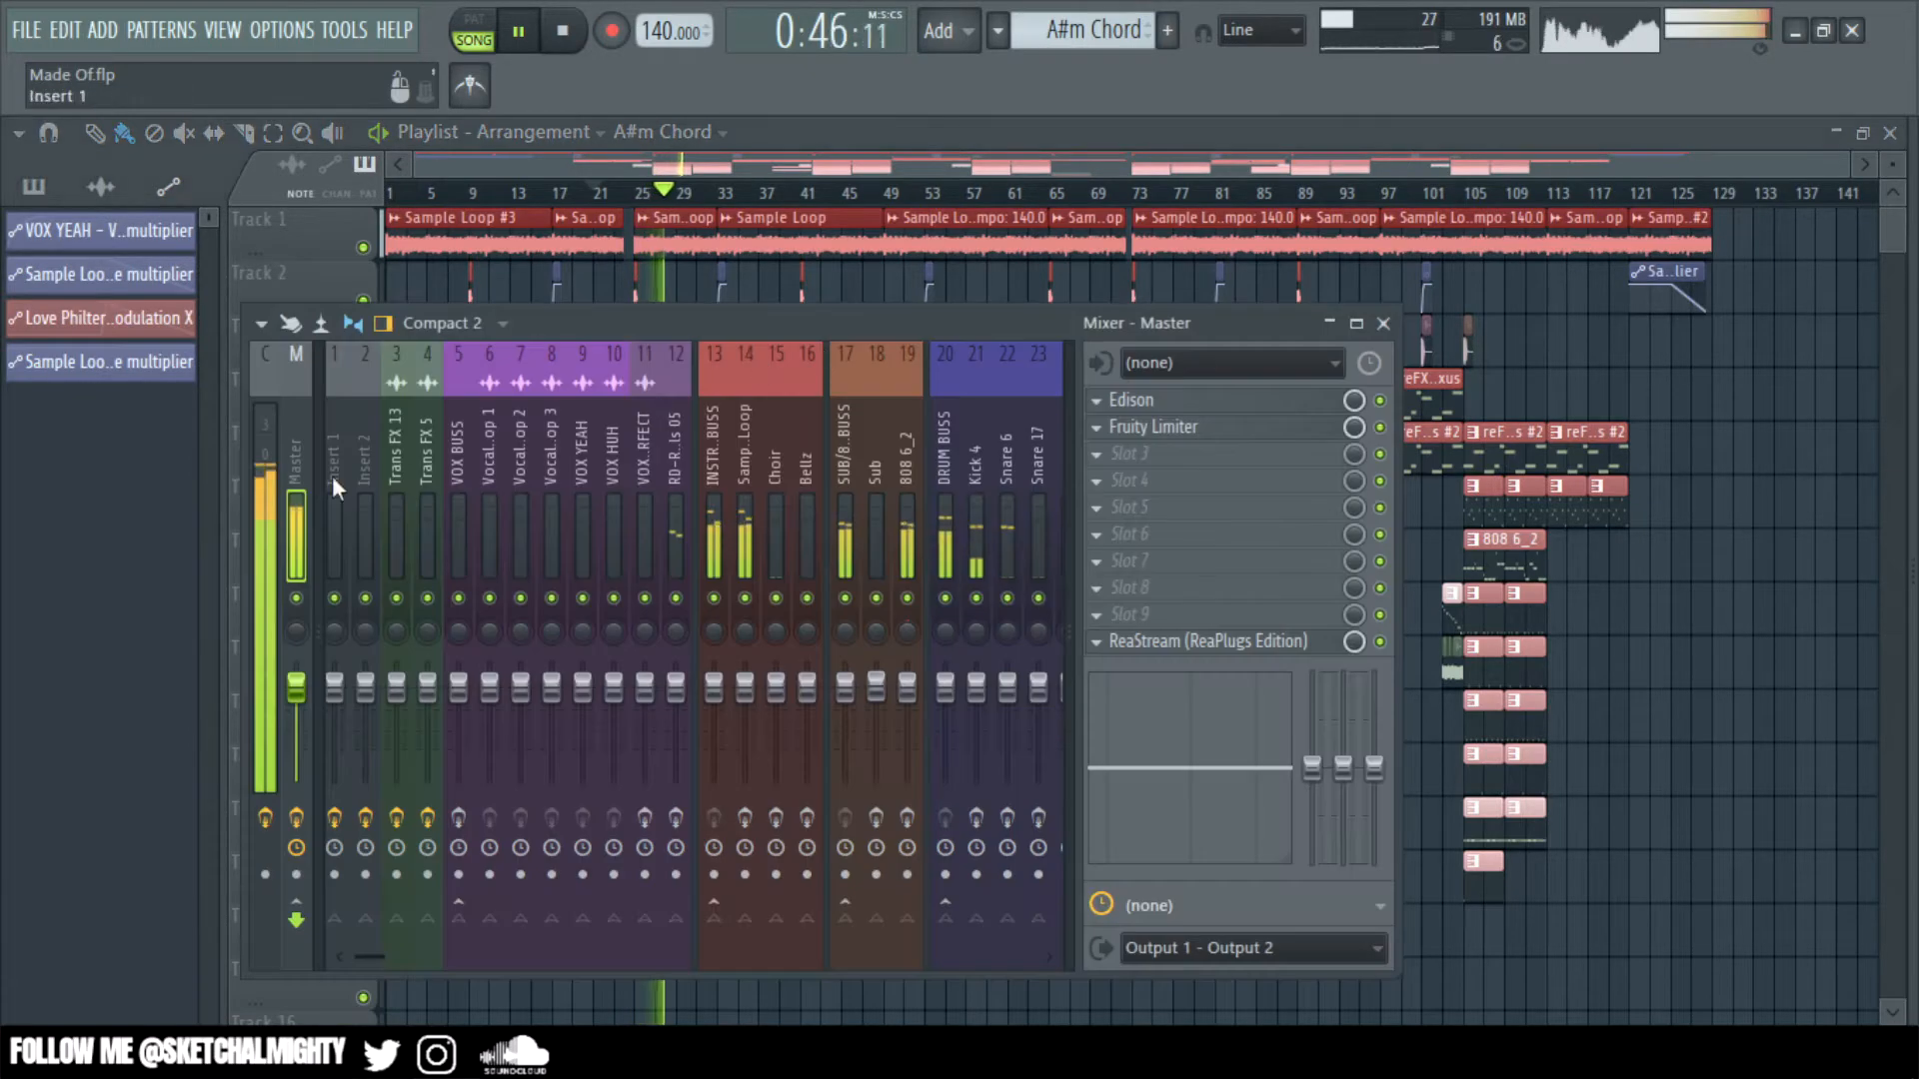
{"action": "left_click", "coordinate": [267, 466]}
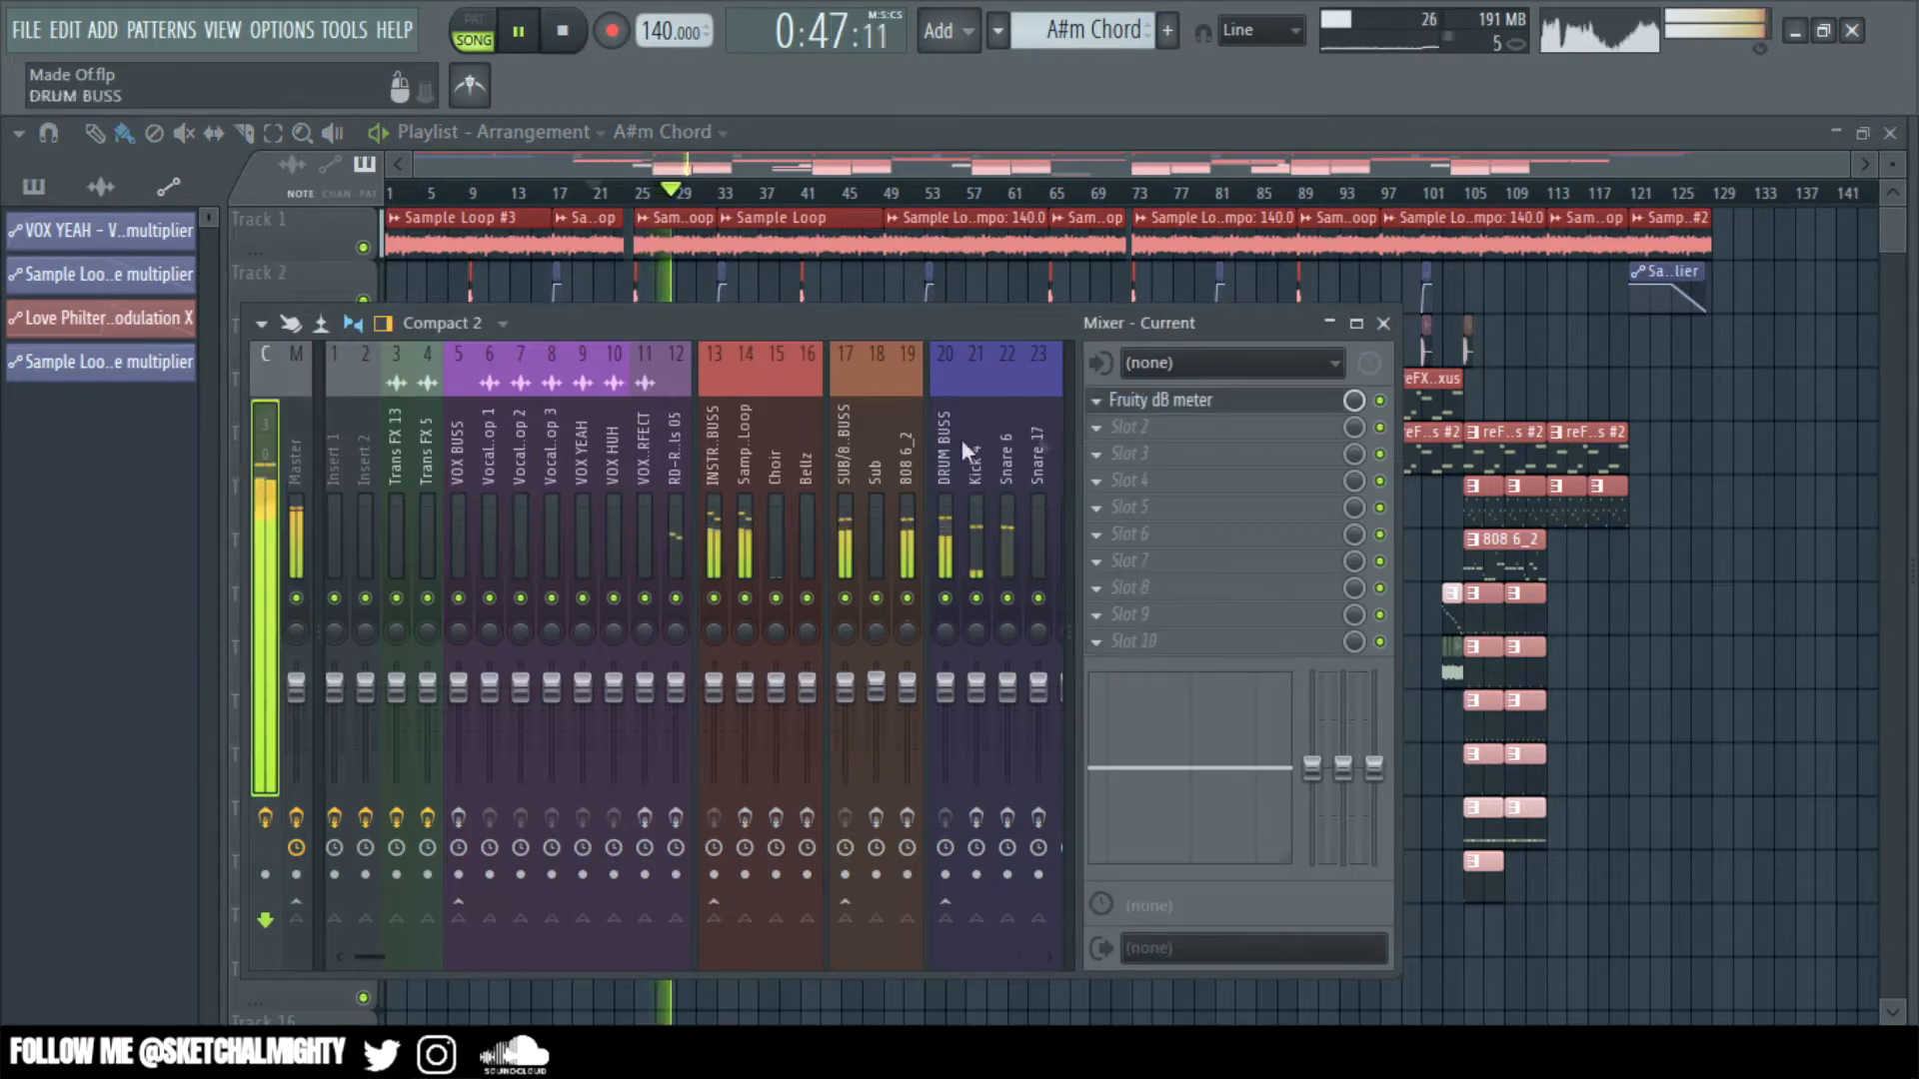
{"action": "left_click", "coordinate": [1268, 403]}
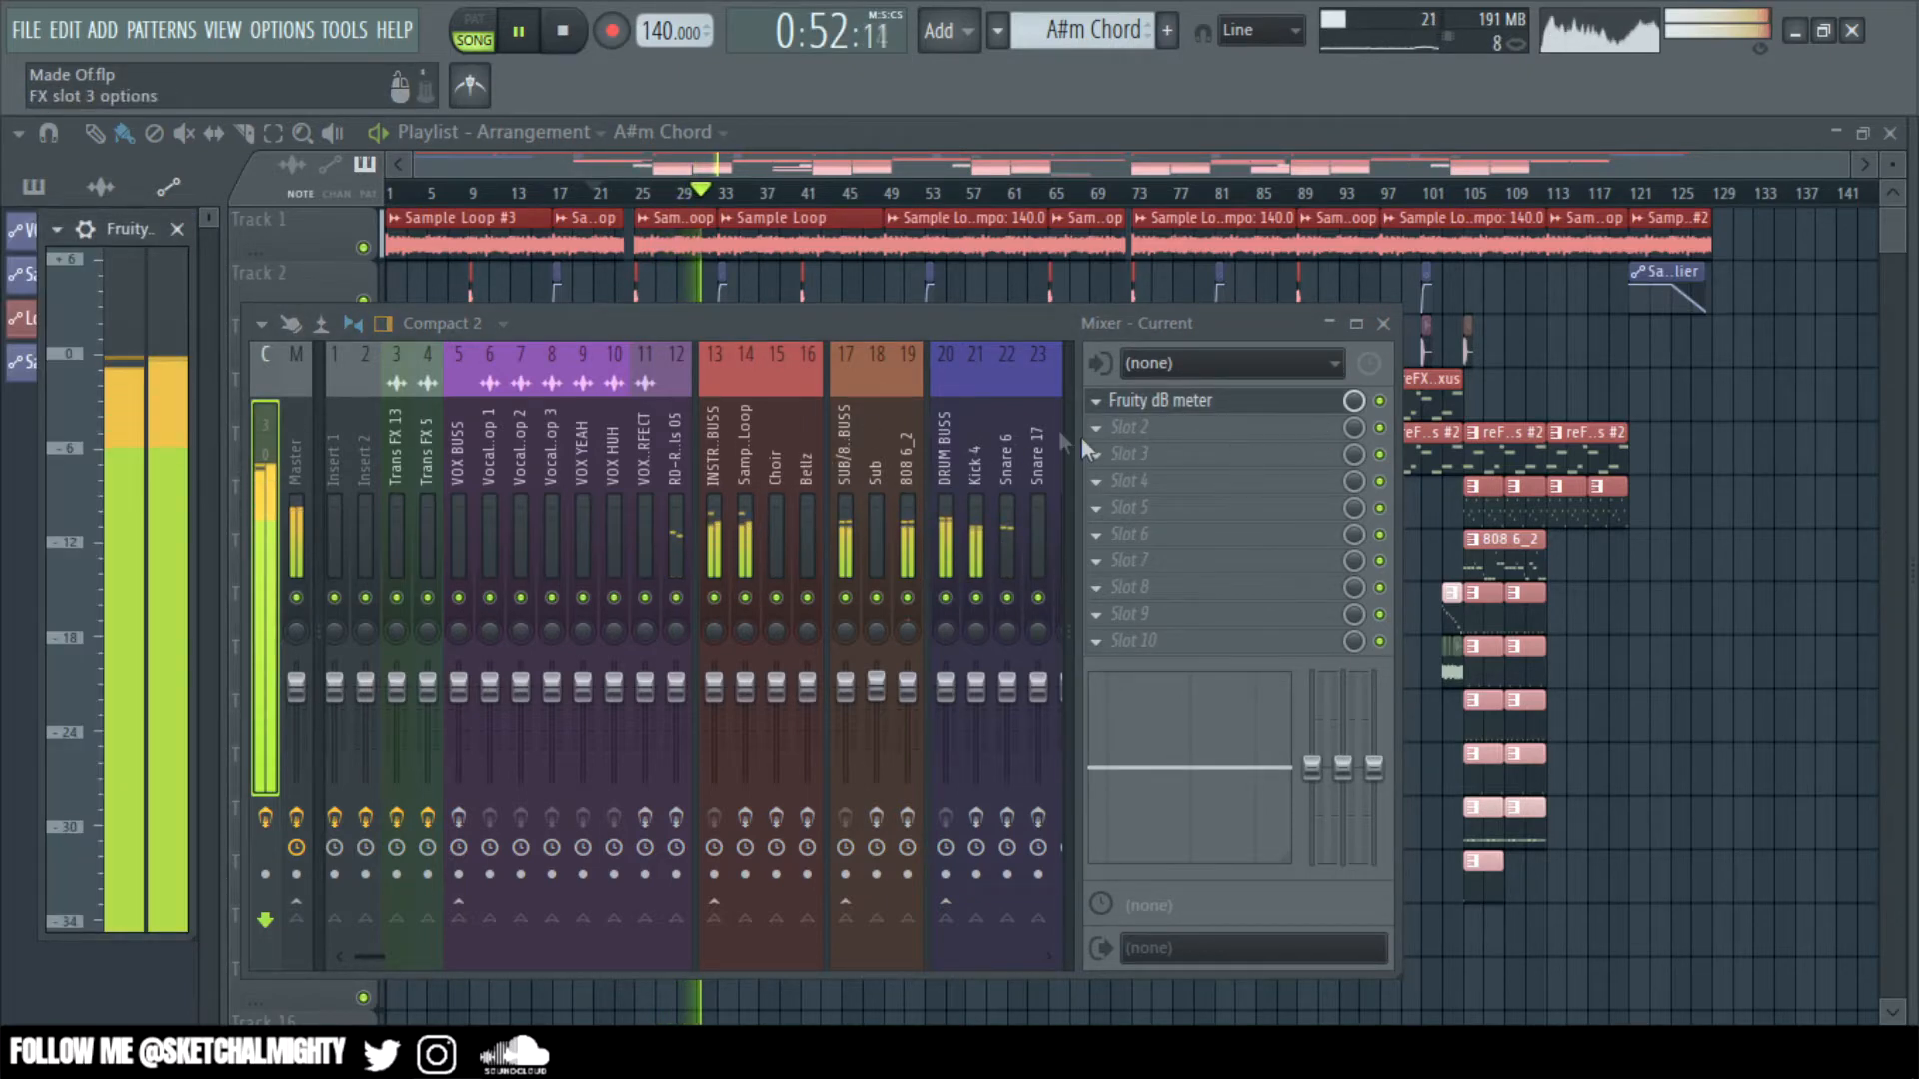
- Inspect the ceiling control of the Master track's Fruity Limiter during playback and close the limiter
{"action": "left_click", "coordinate": [298, 483]}
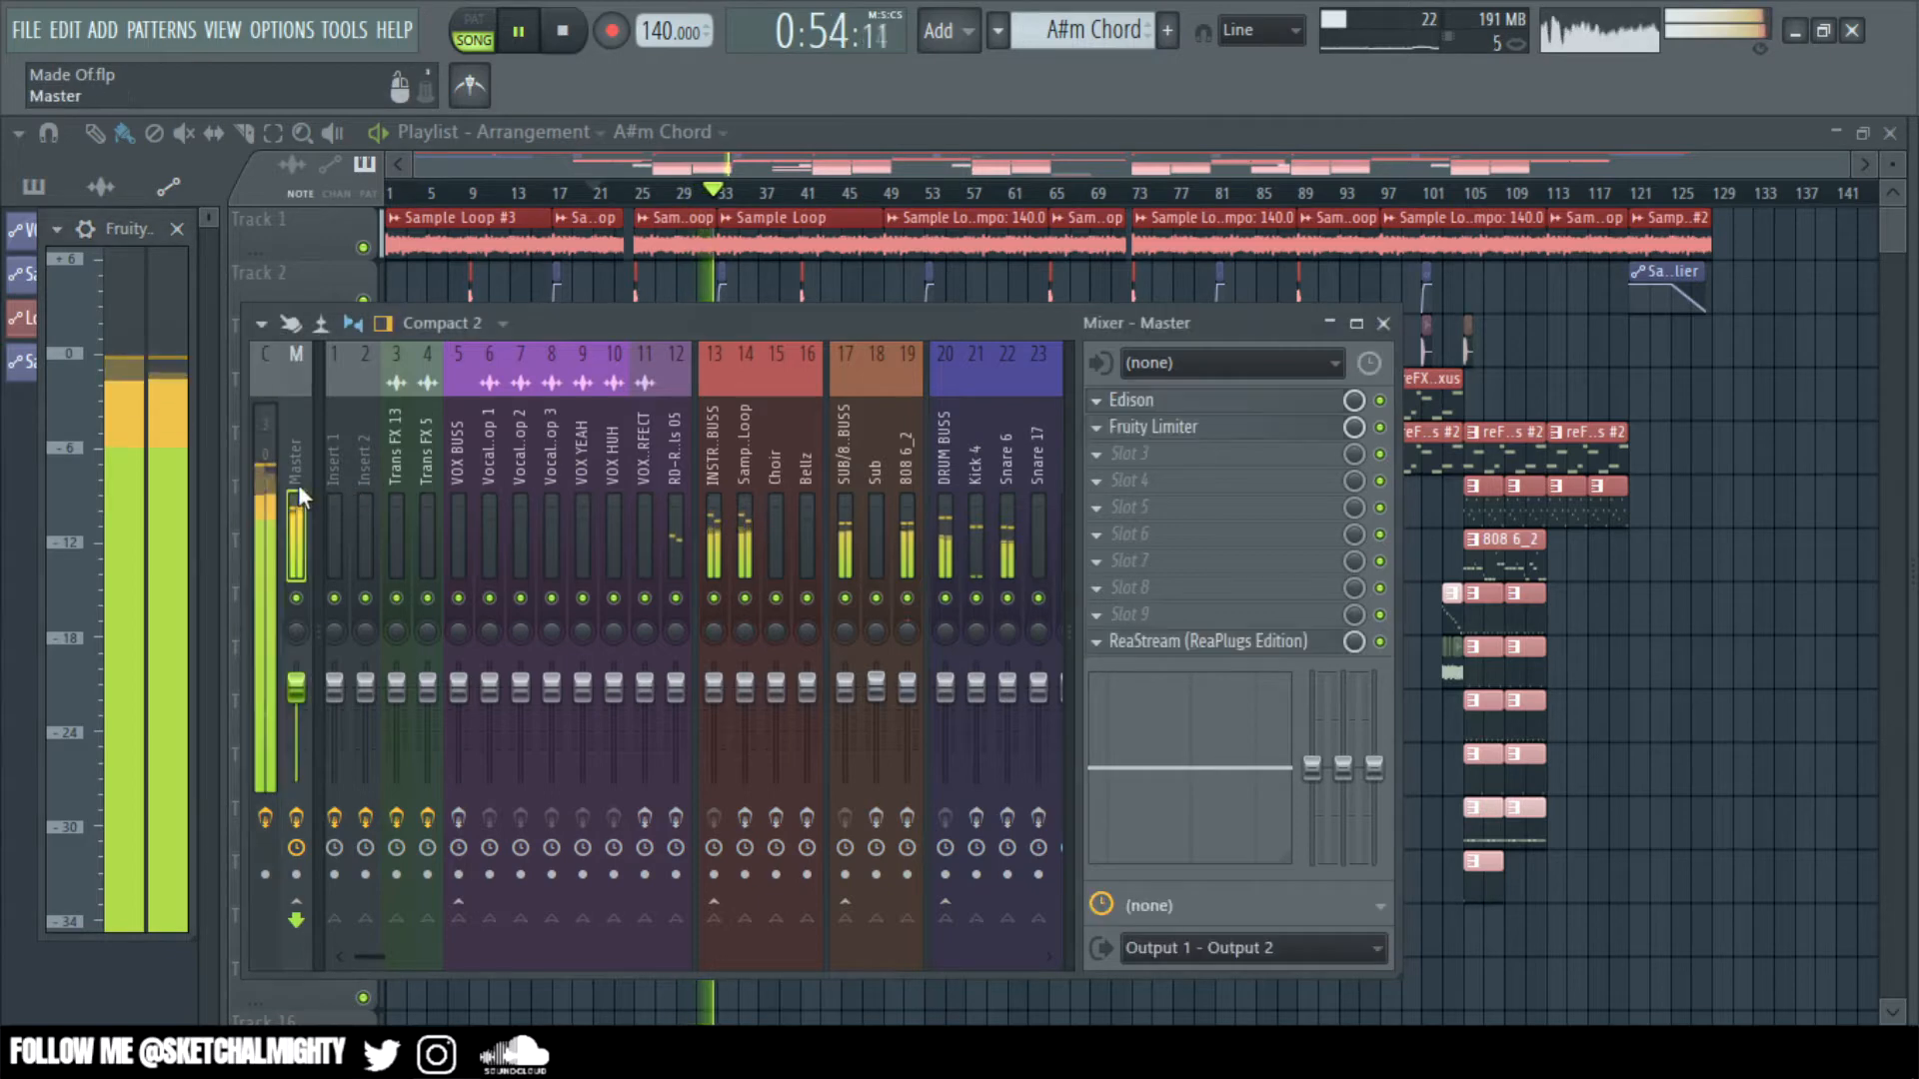
{"action": "left_click", "coordinate": [1268, 429]}
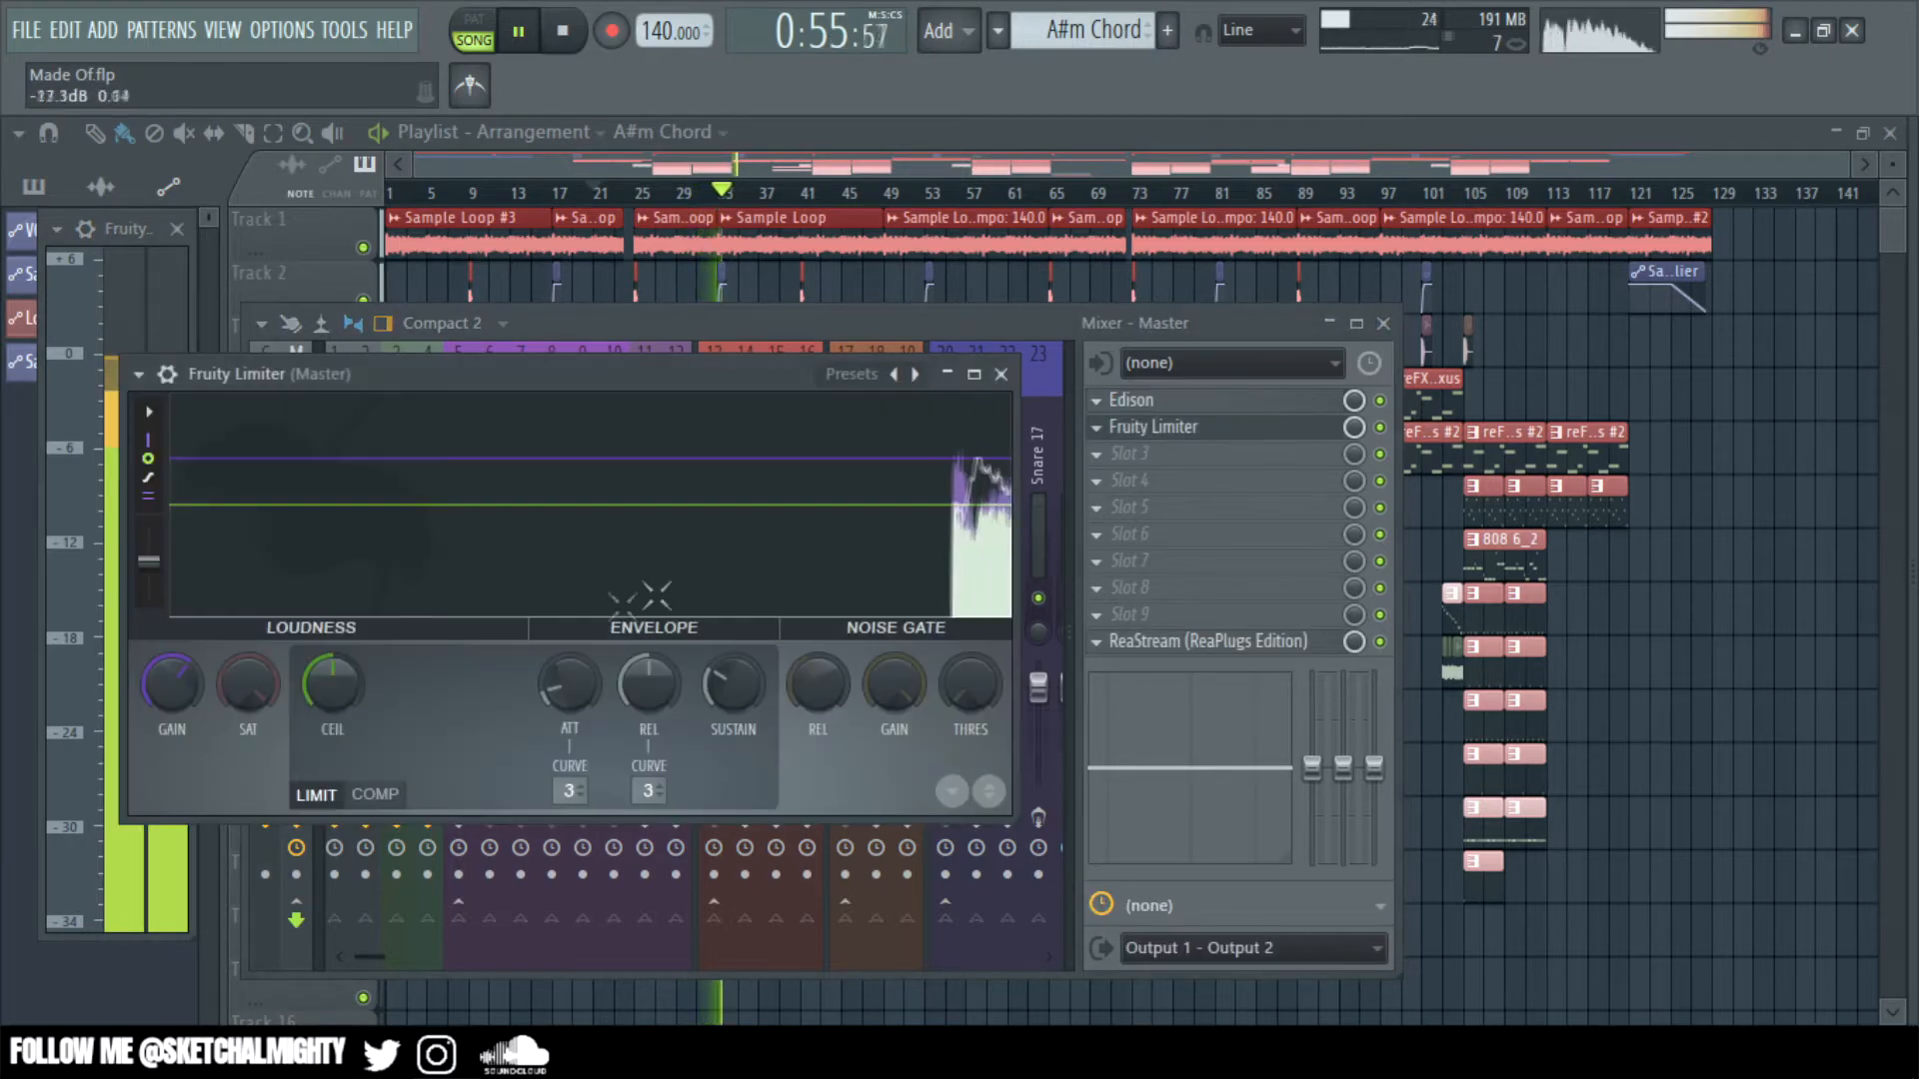
{"action": "right_click", "coordinate": [321, 692]}
{"action": "left_click", "coordinate": [372, 613]}
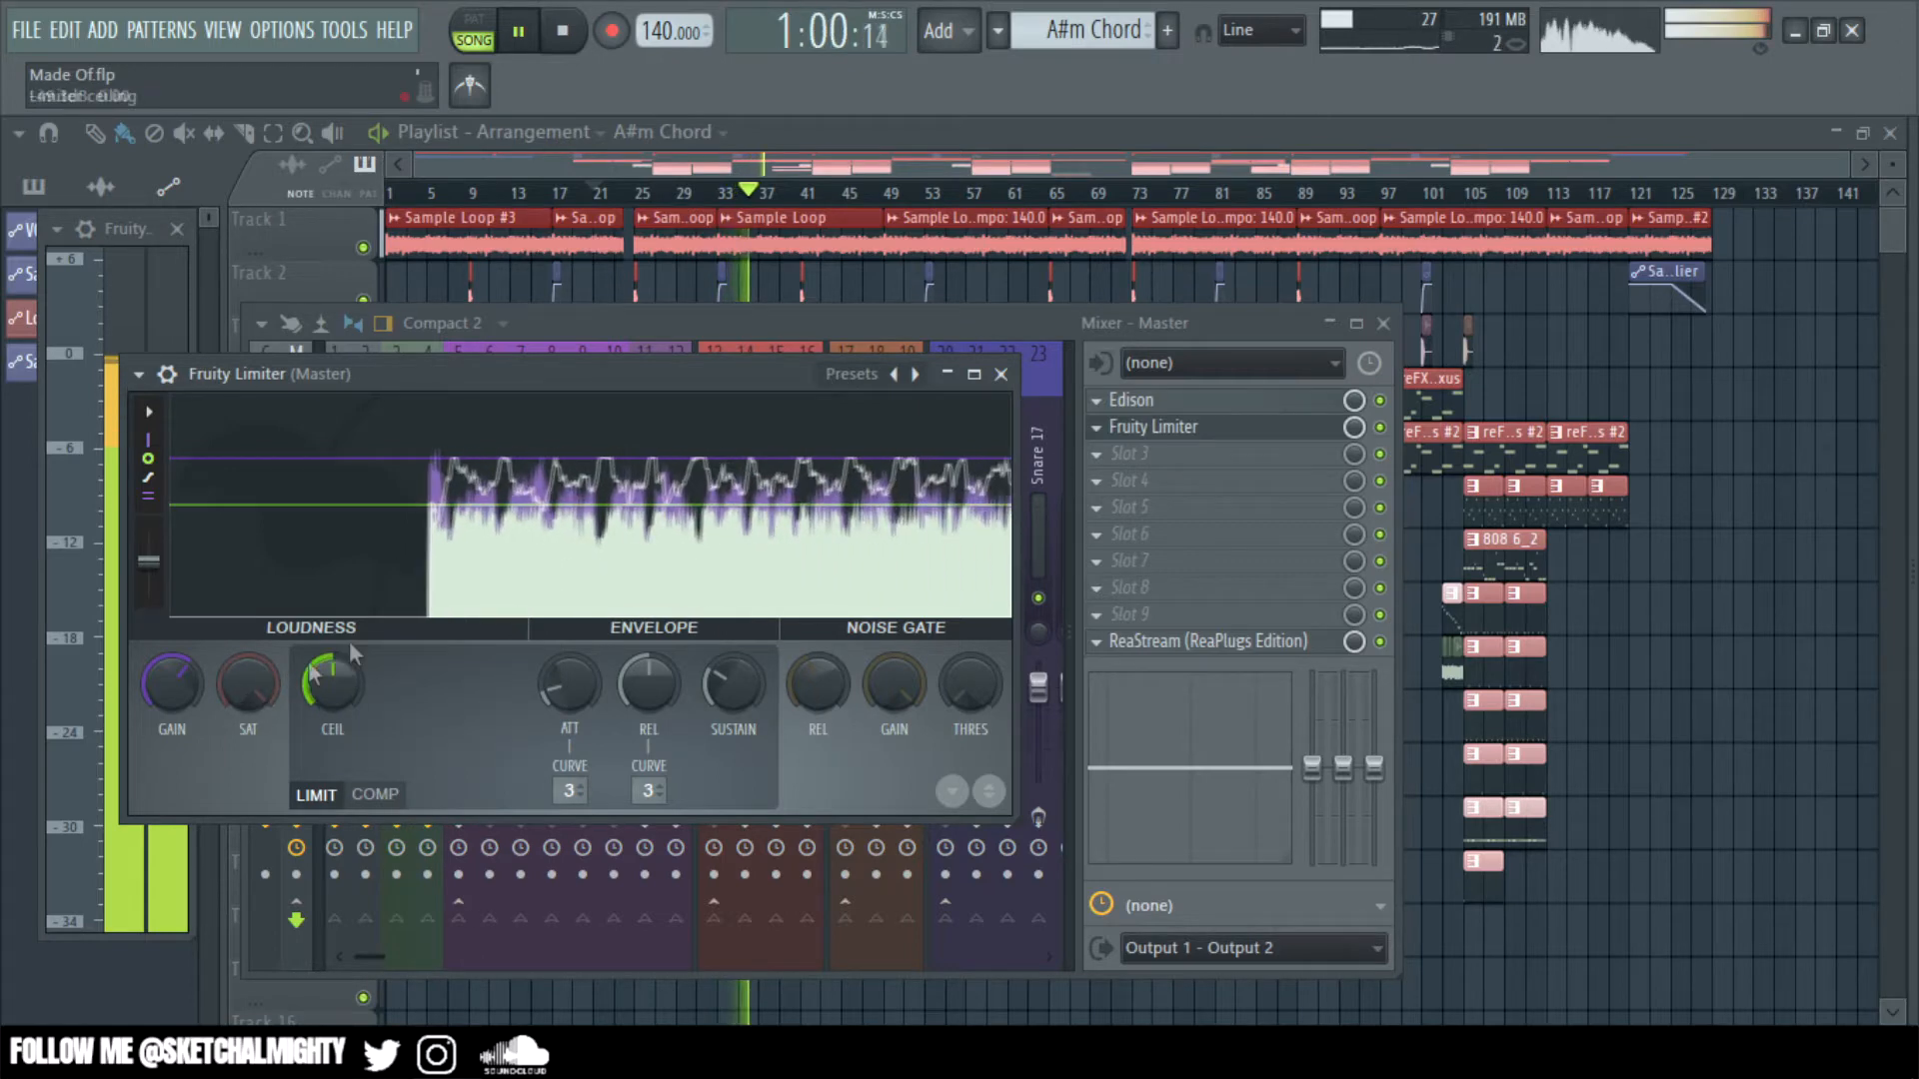
{"action": "left_click", "coordinate": [1004, 373]}
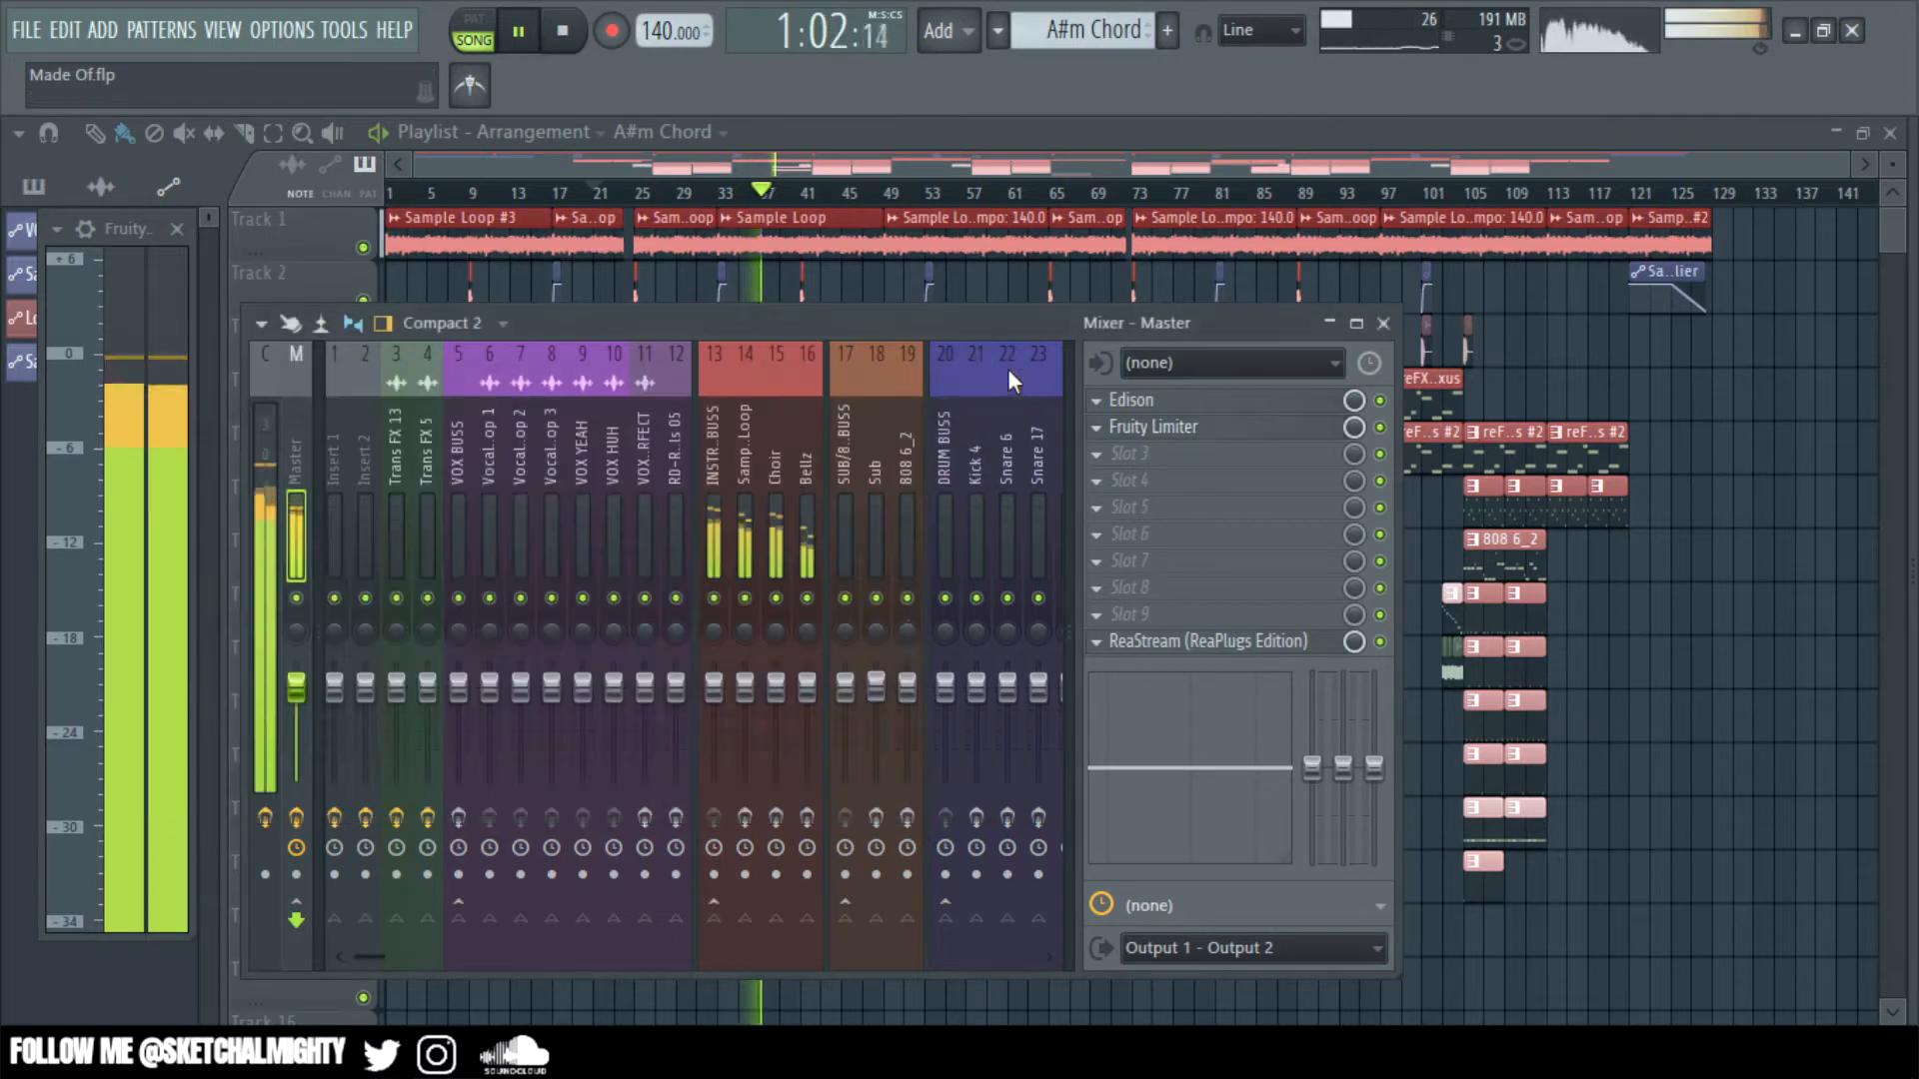
- Check the Current and Master mixer tracks during playback and stop the song
{"action": "left_click", "coordinate": [270, 462]}
{"action": "left_click", "coordinate": [302, 464]}
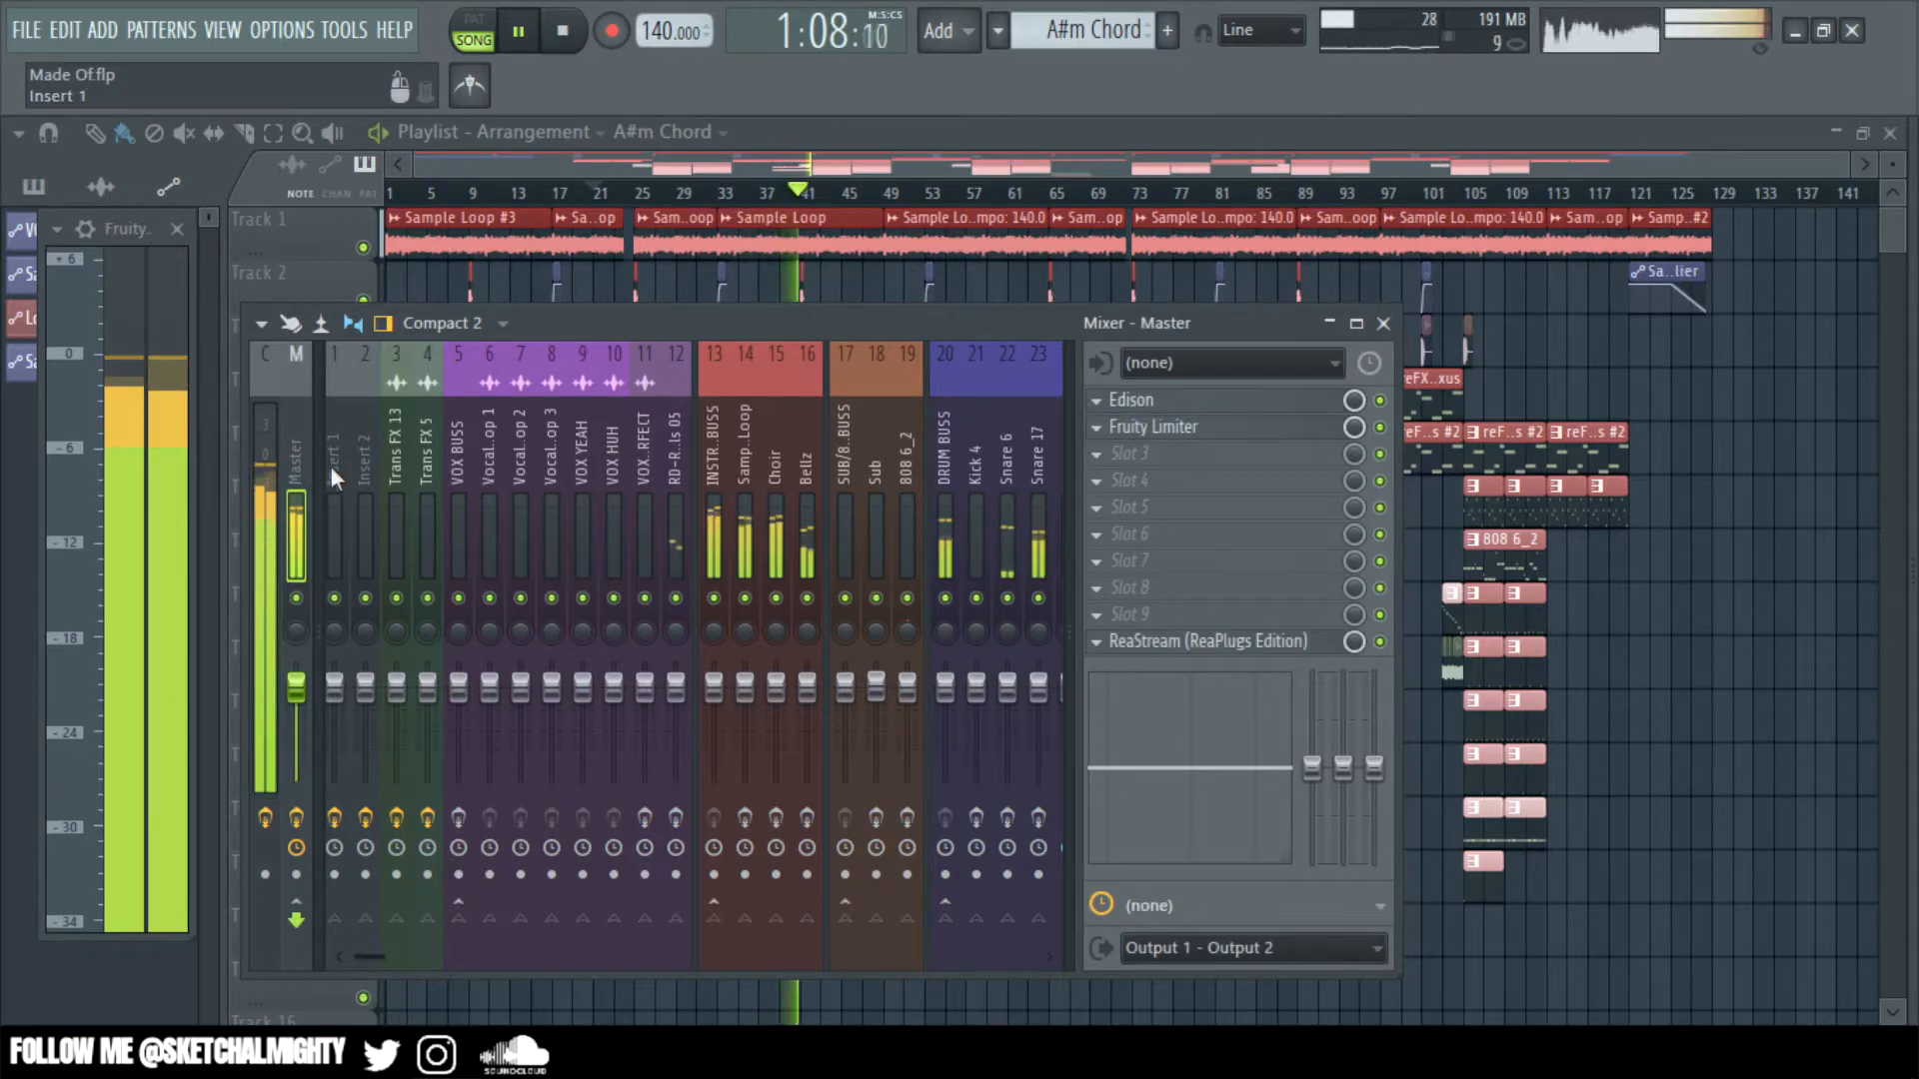
{"action": "key", "text": "space"}
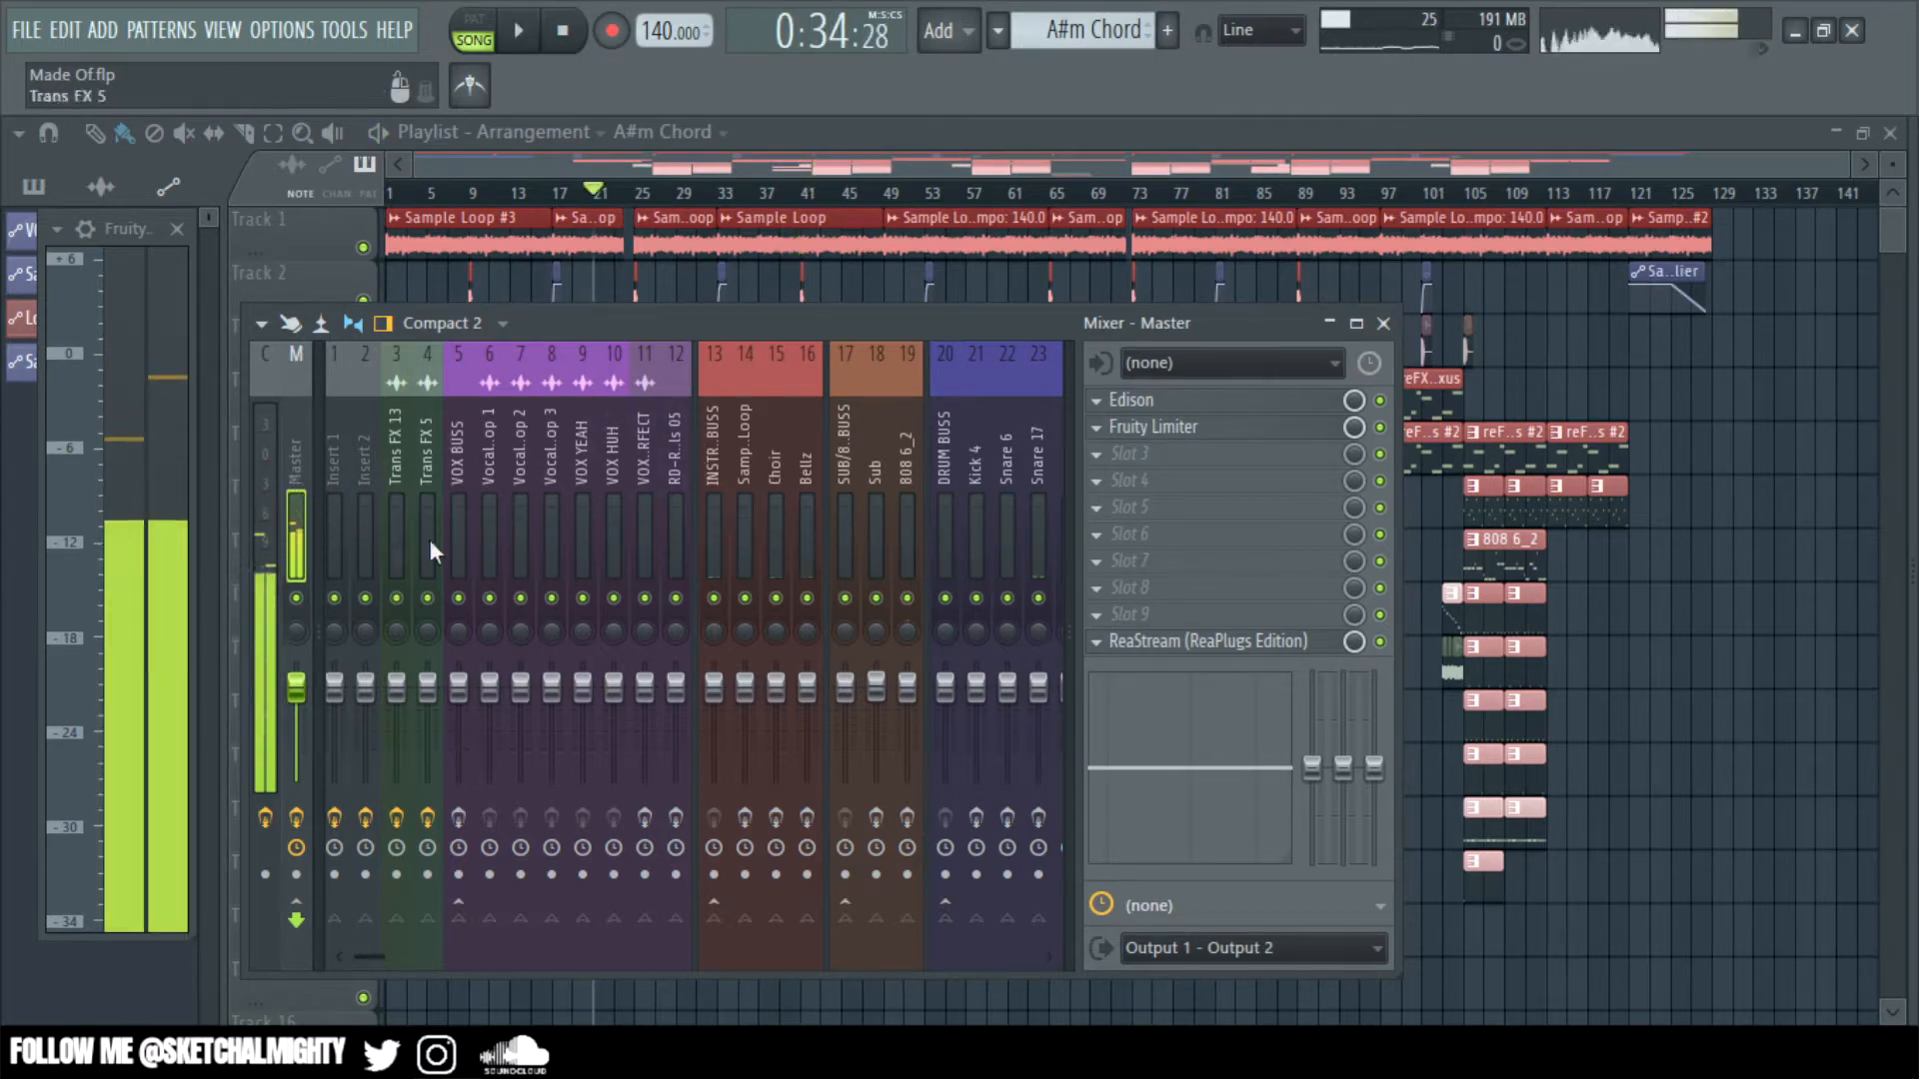
- Adjust the ceiling of the Master track's Fruity Limiter with playback stopped and close the limiter
{"action": "left_click", "coordinate": [1174, 427]}
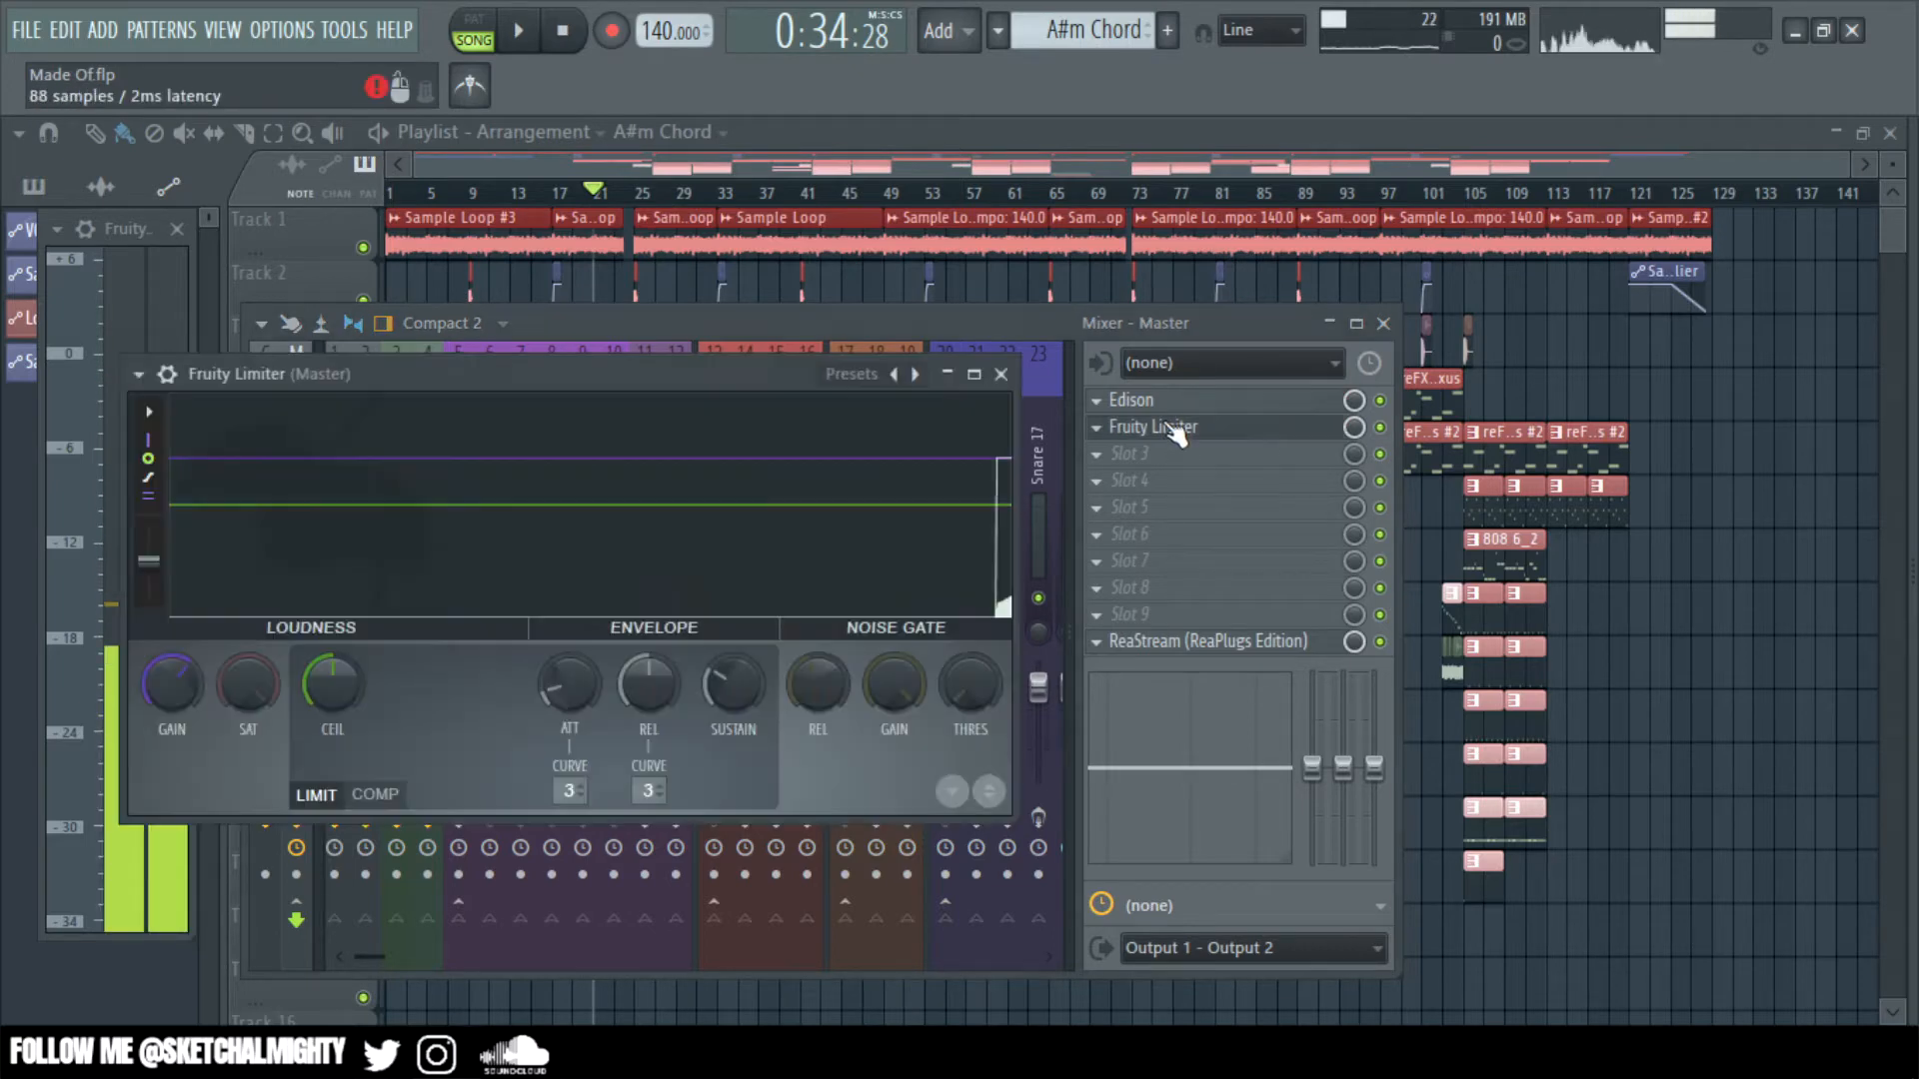
{"action": "right_click", "coordinate": [340, 687]}
{"action": "left_click", "coordinate": [386, 613]}
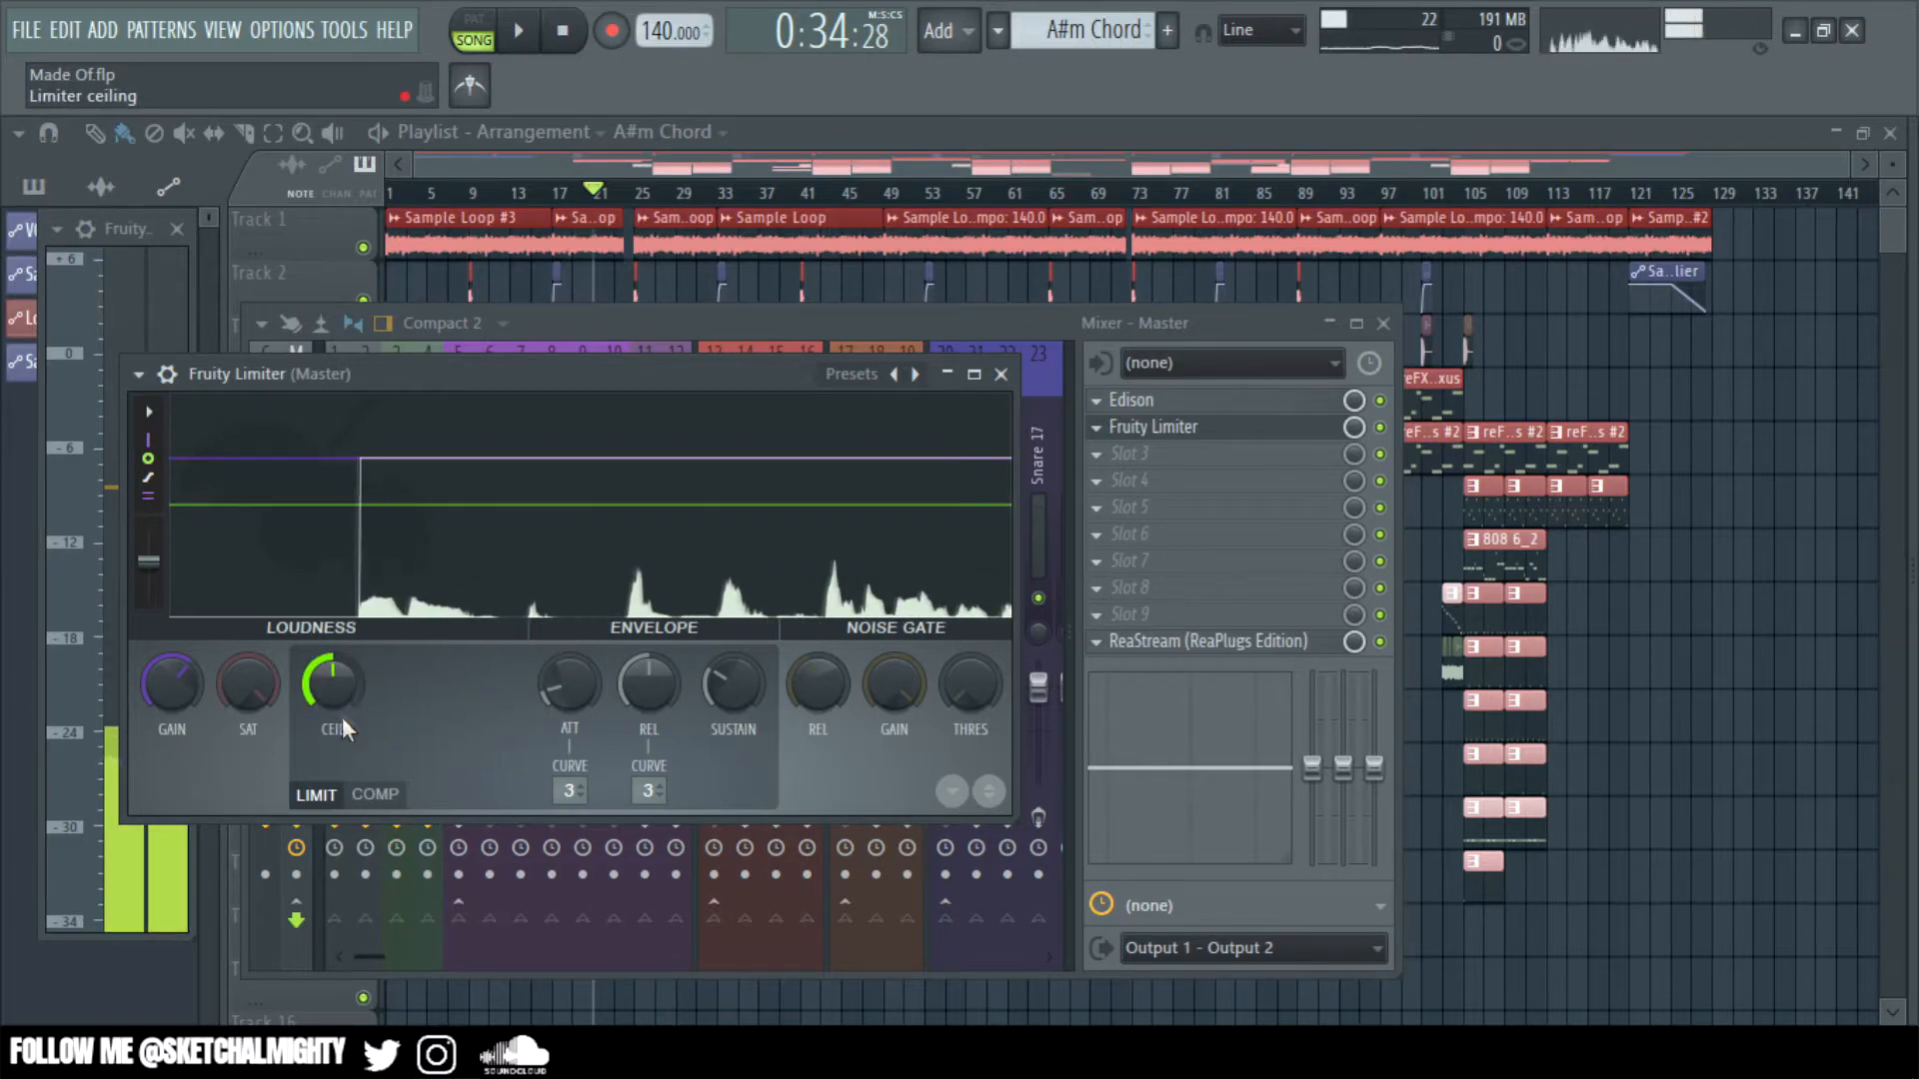
{"action": "left_click_drag", "start_coordinate": [346, 711], "coordinate": [346, 760]}
{"action": "left_click", "coordinate": [1002, 375]}
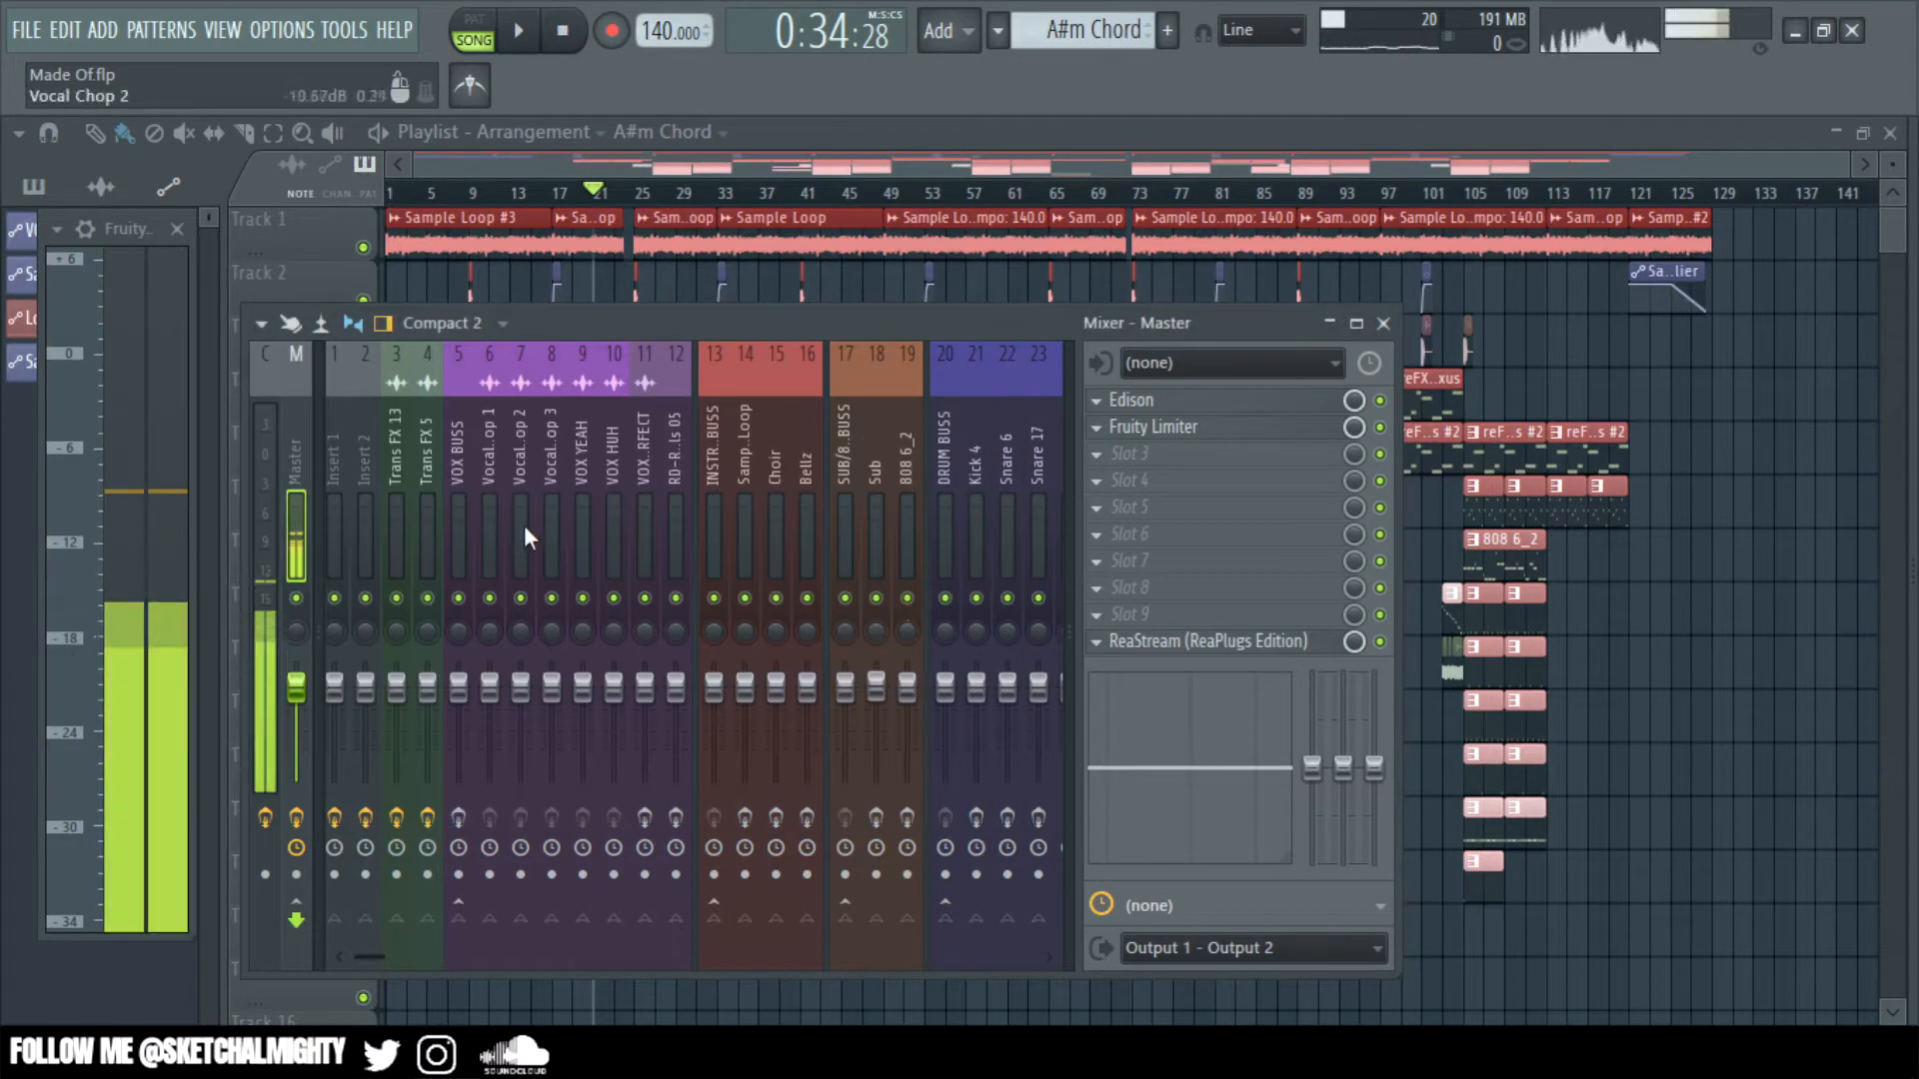
- Look over the vocal group's mixer tracks and finish with Vocal Chop 2 selected
{"action": "left_click", "coordinate": [483, 465]}
{"action": "left_click", "coordinate": [465, 464]}
{"action": "left_click", "coordinate": [489, 460]}
{"action": "left_click", "coordinate": [551, 455]}
{"action": "left_click", "coordinate": [614, 450]}
{"action": "left_click", "coordinate": [663, 442]}
{"action": "left_click", "coordinate": [613, 466]}
{"action": "left_click", "coordinate": [551, 489]}
{"action": "left_click", "coordinate": [519, 506]}
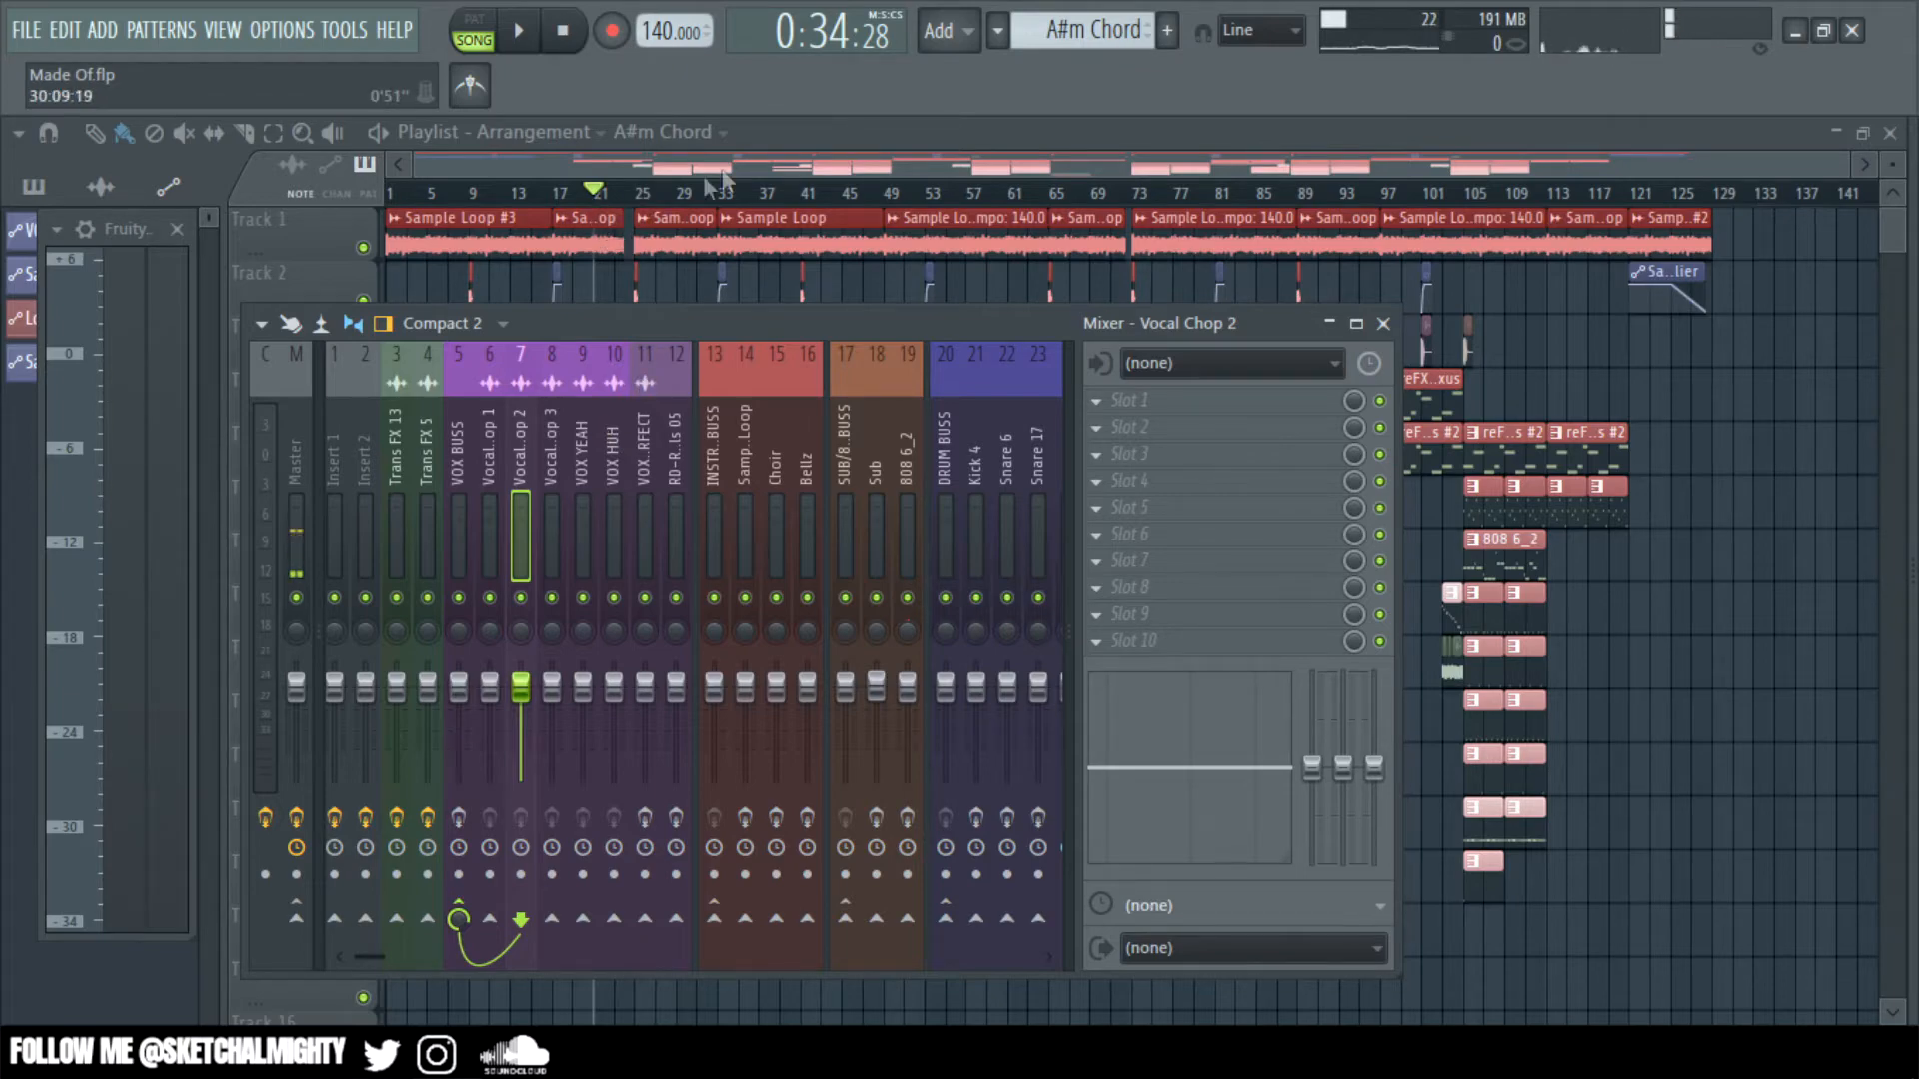
- Hide the playlist and mixer, show the channel rack, move it higher and review its channels
{"action": "key", "text": "F5"}
{"action": "key", "text": "F5"}
{"action": "key", "text": "F6"}
{"action": "key", "text": "F9"}
{"action": "key", "text": "F9"}
{"action": "left_click_drag", "start_coordinate": [962, 415], "coordinate": [1021, 296]}
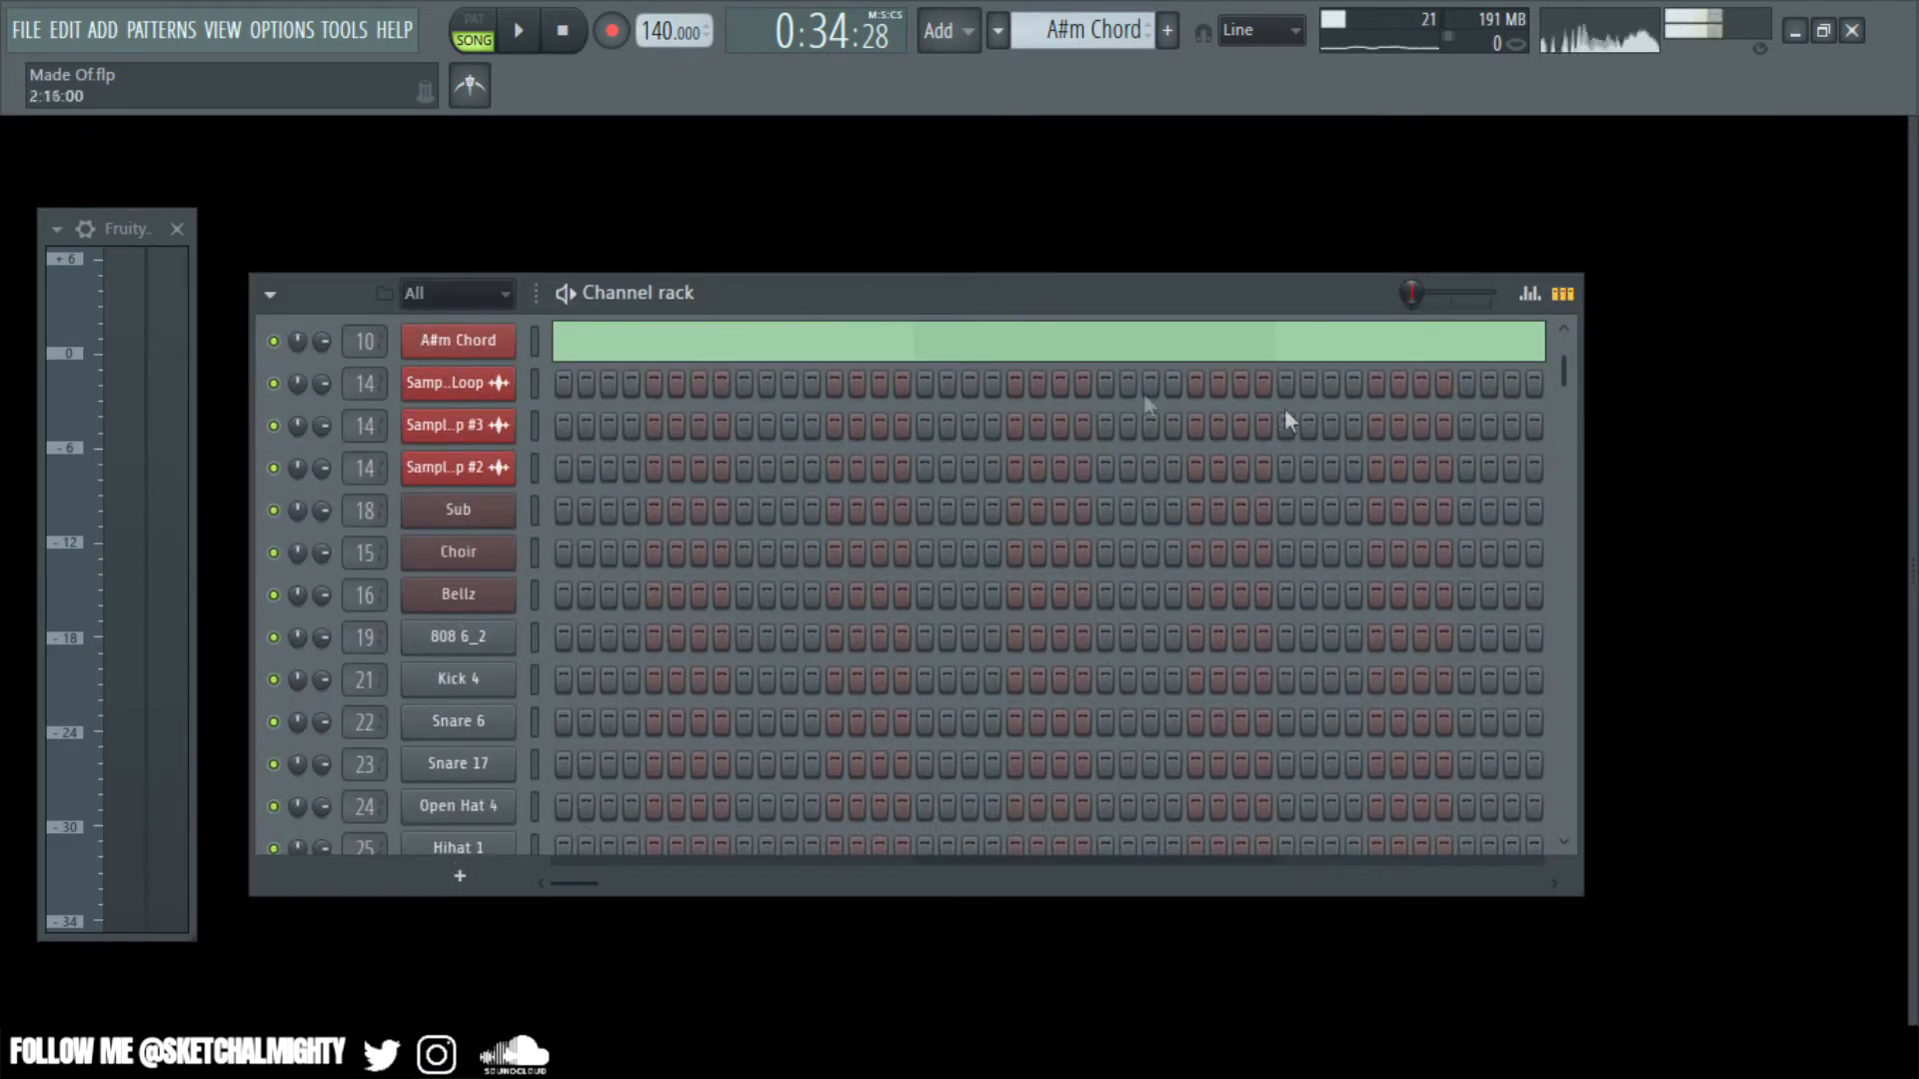
{"action": "left_click_drag", "start_coordinate": [1573, 374], "coordinate": [1495, 306]}
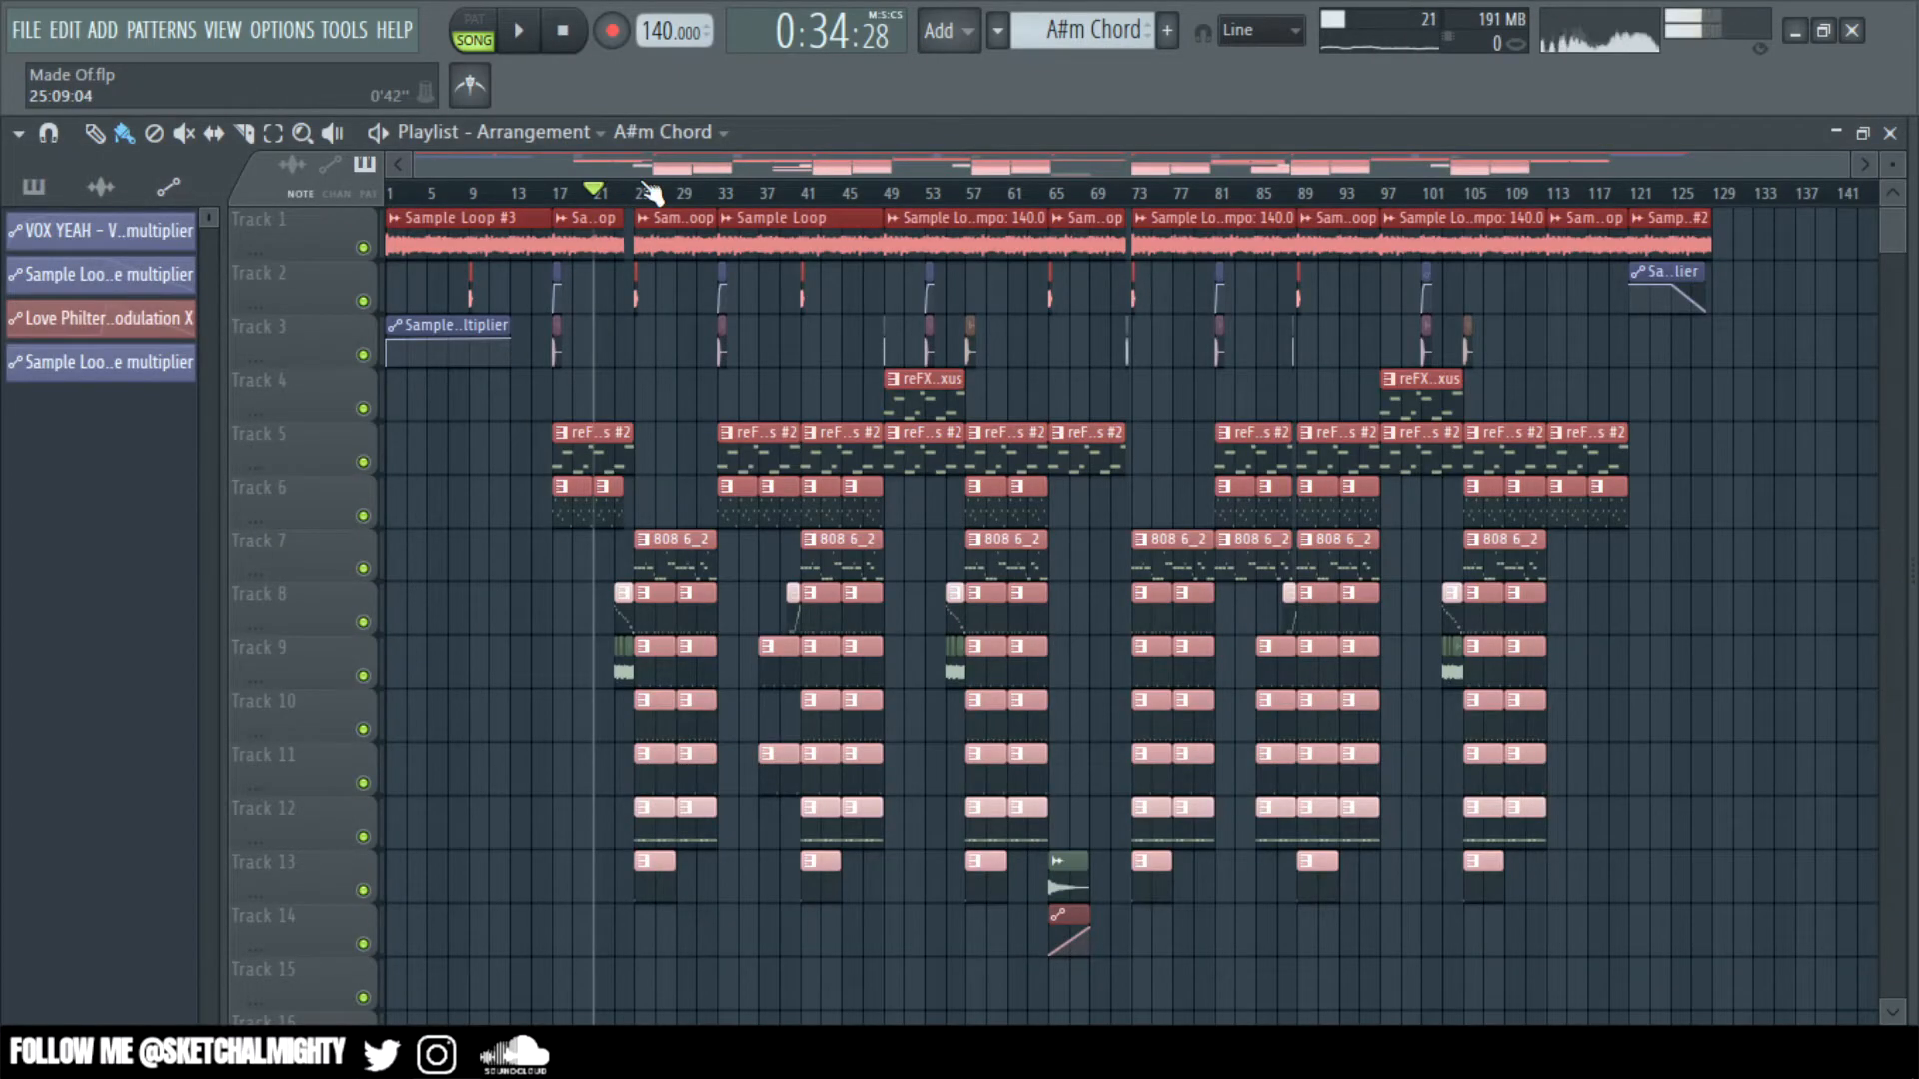
- Review the arrangement in the playlist and solo the first Sample Loop channel in the channel rack
{"action": "scroll", "coordinate": [651, 193], "scroll_direction": "up", "scroll_amount": 4}
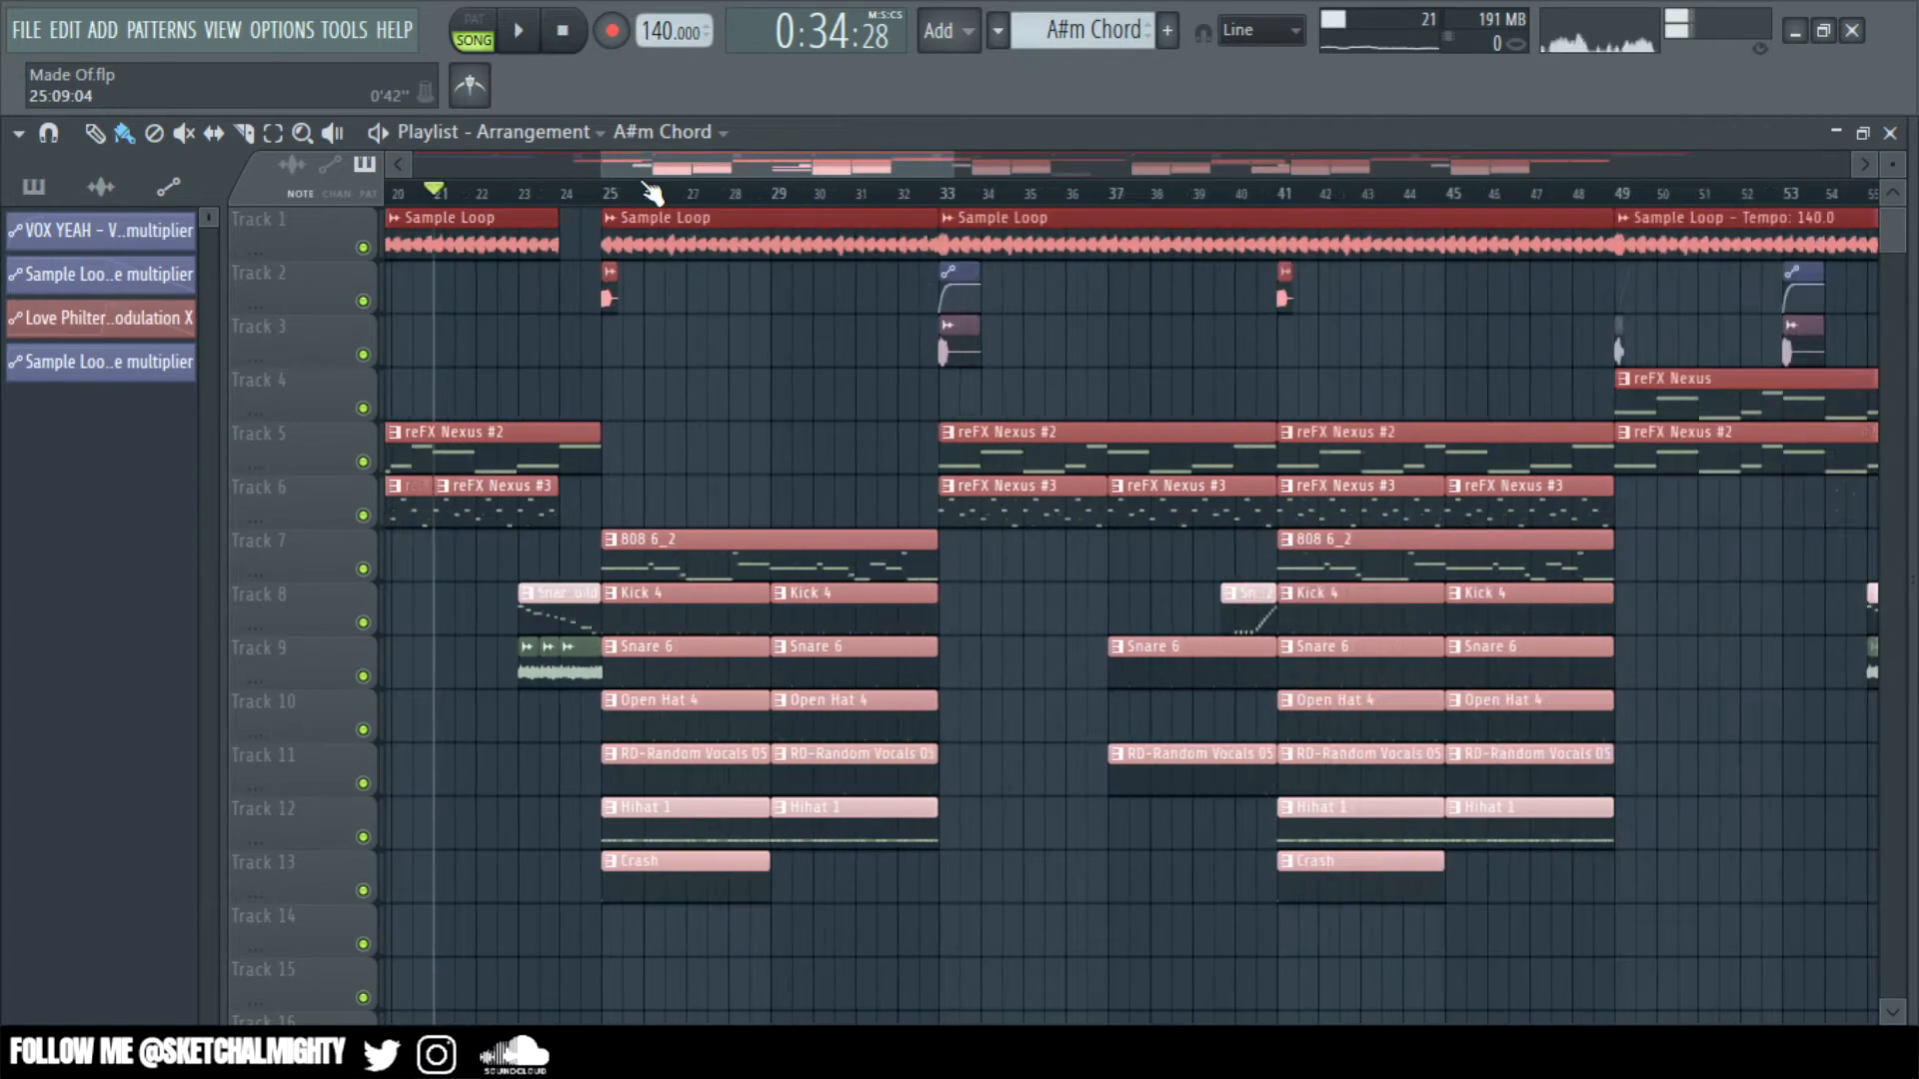
{"action": "scroll", "coordinate": [652, 193], "scroll_direction": "down", "scroll_amount": 3}
{"action": "left_click_drag", "start_coordinate": [652, 174], "coordinate": [685, 170]}
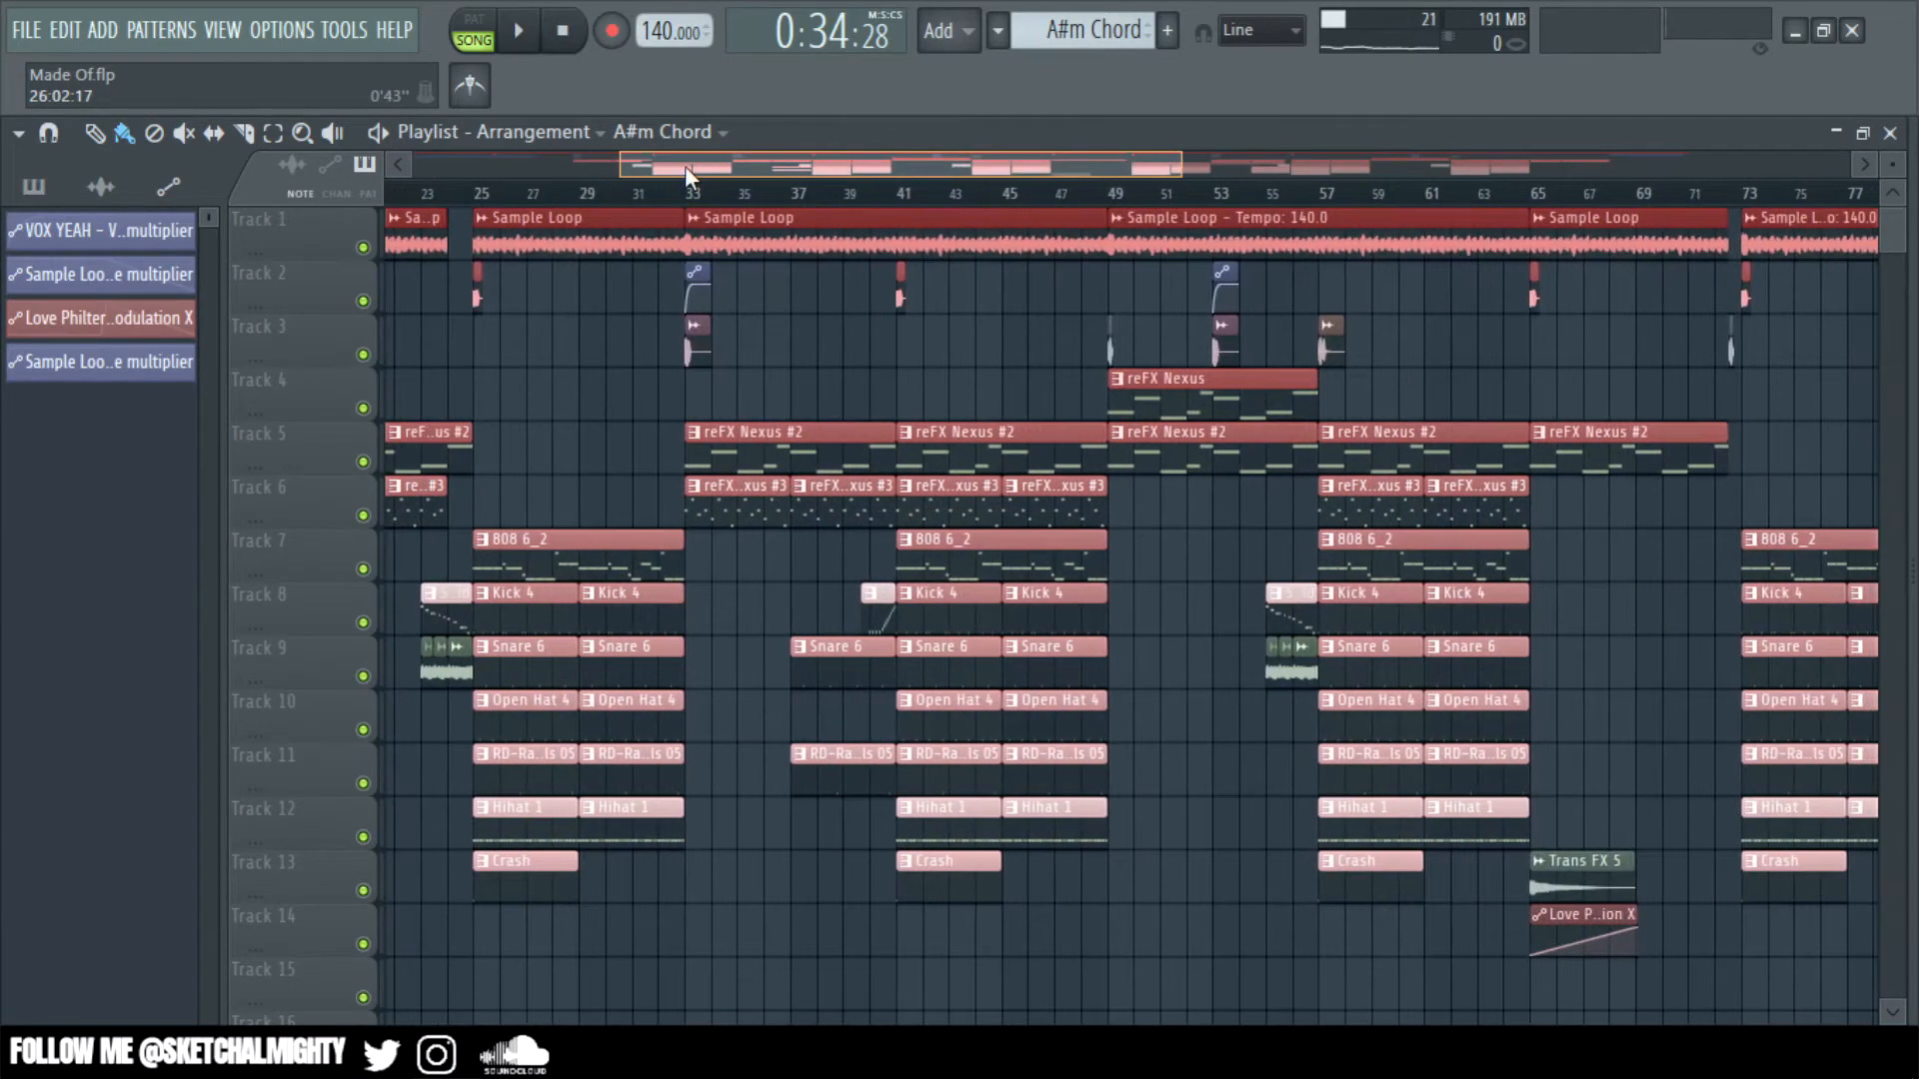
{"action": "key", "text": "F5"}
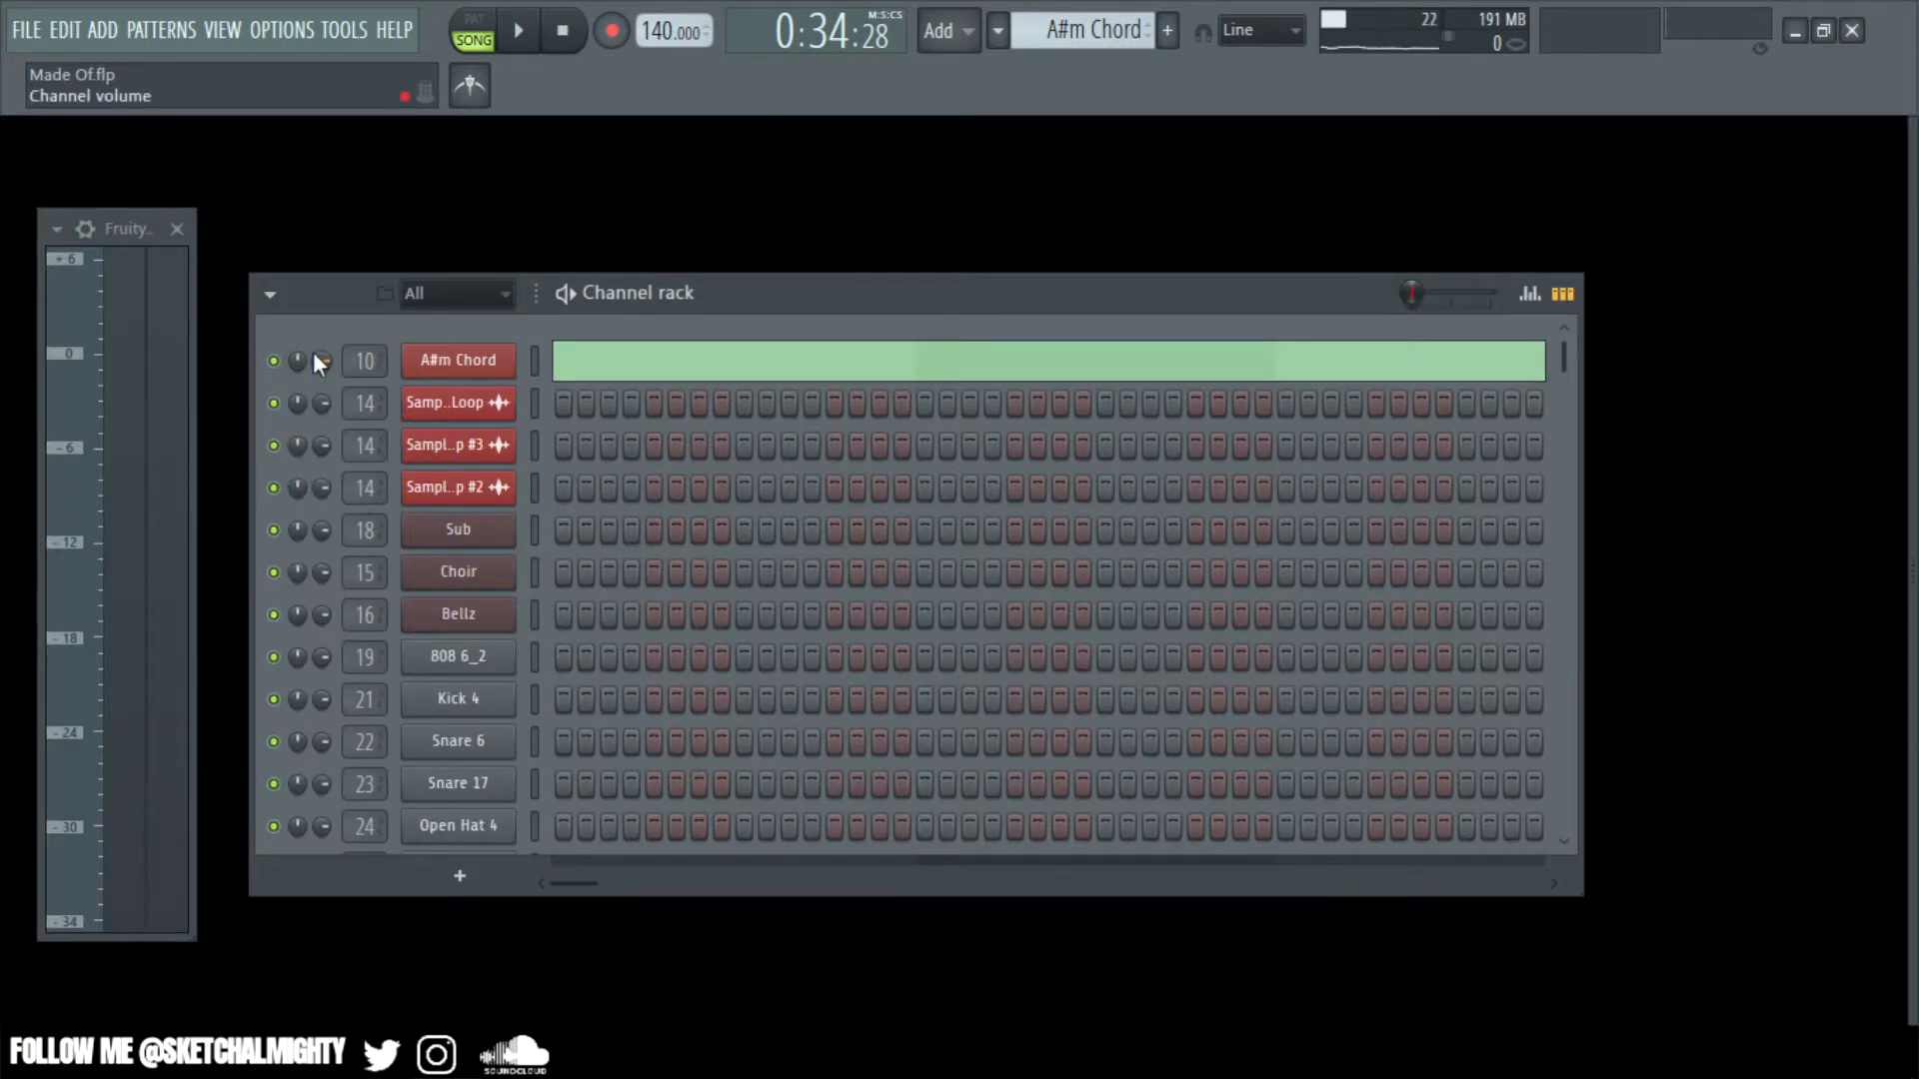
{"action": "right_click", "coordinate": [276, 404]}
{"action": "left_click", "coordinate": [295, 443]}
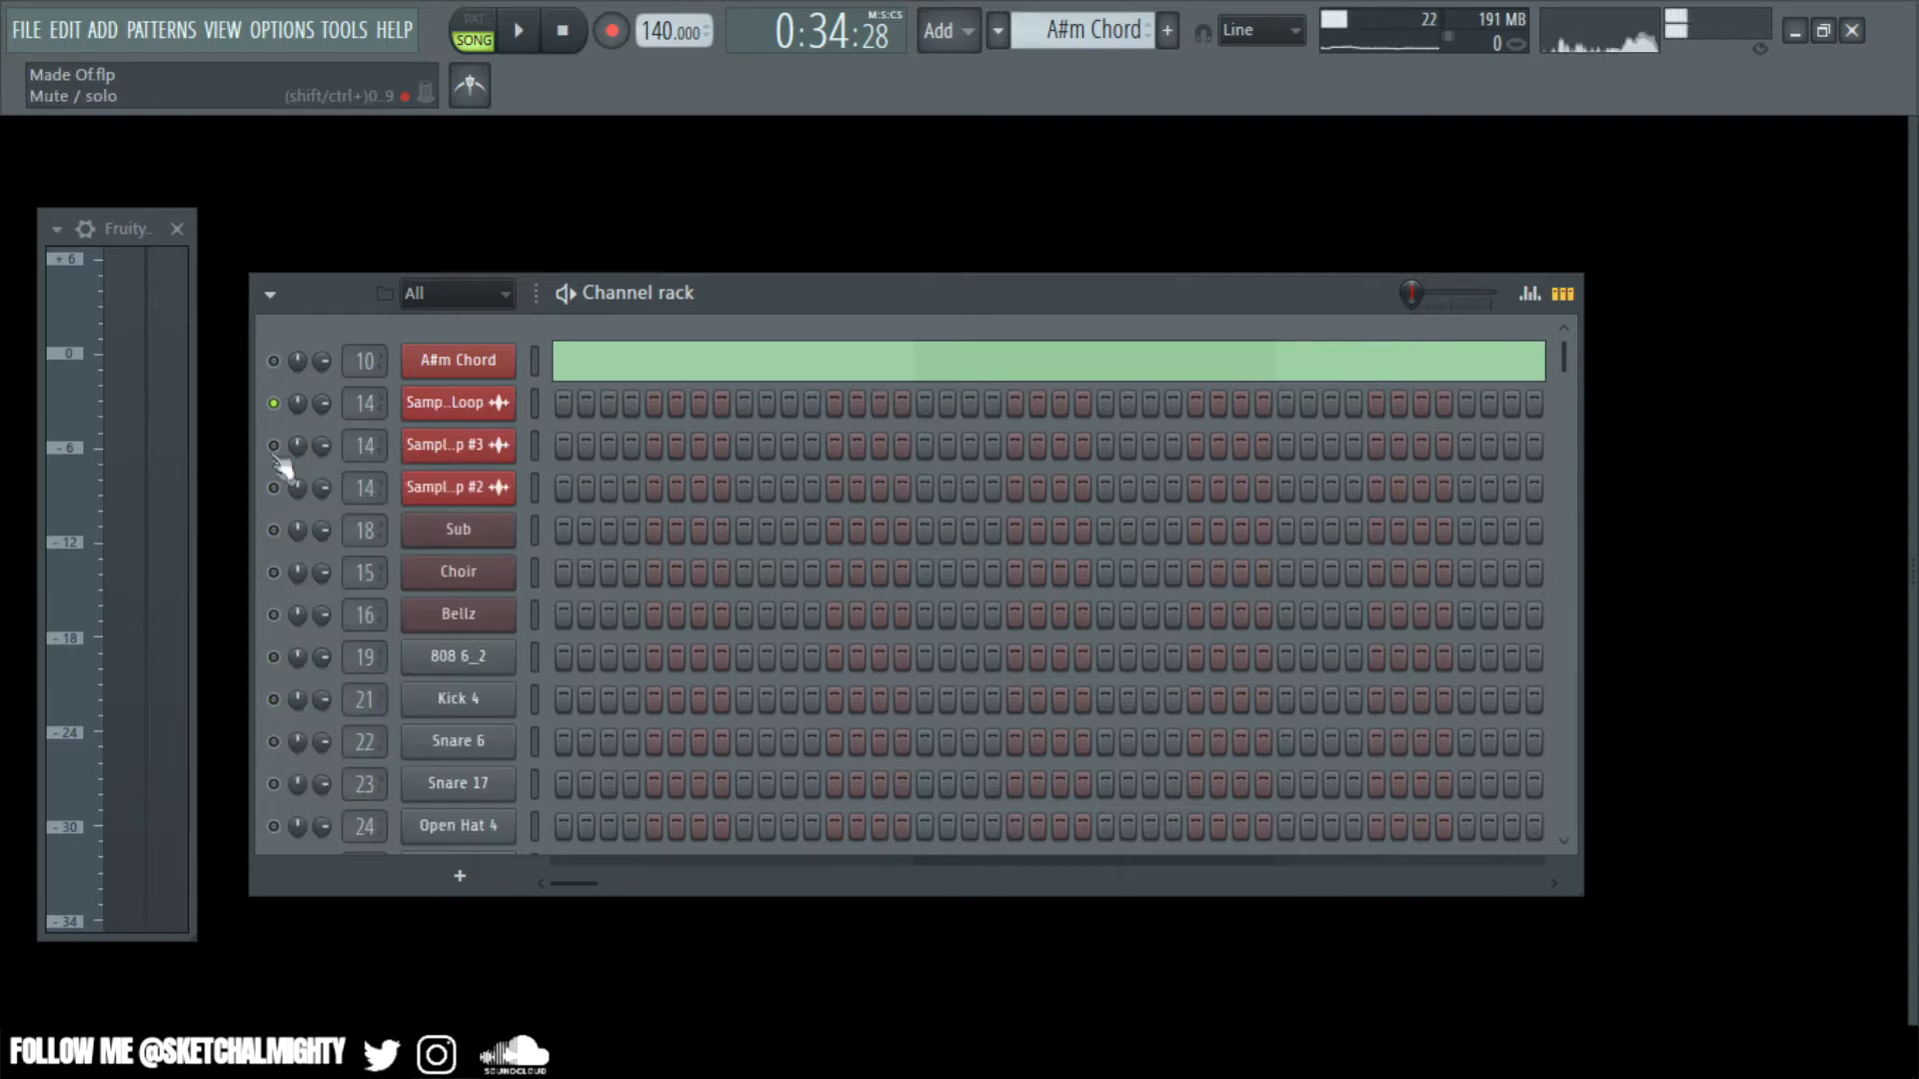
- Select bars 41 through 48 in the playlist as the loop section and start playback
{"action": "key", "text": "F5"}
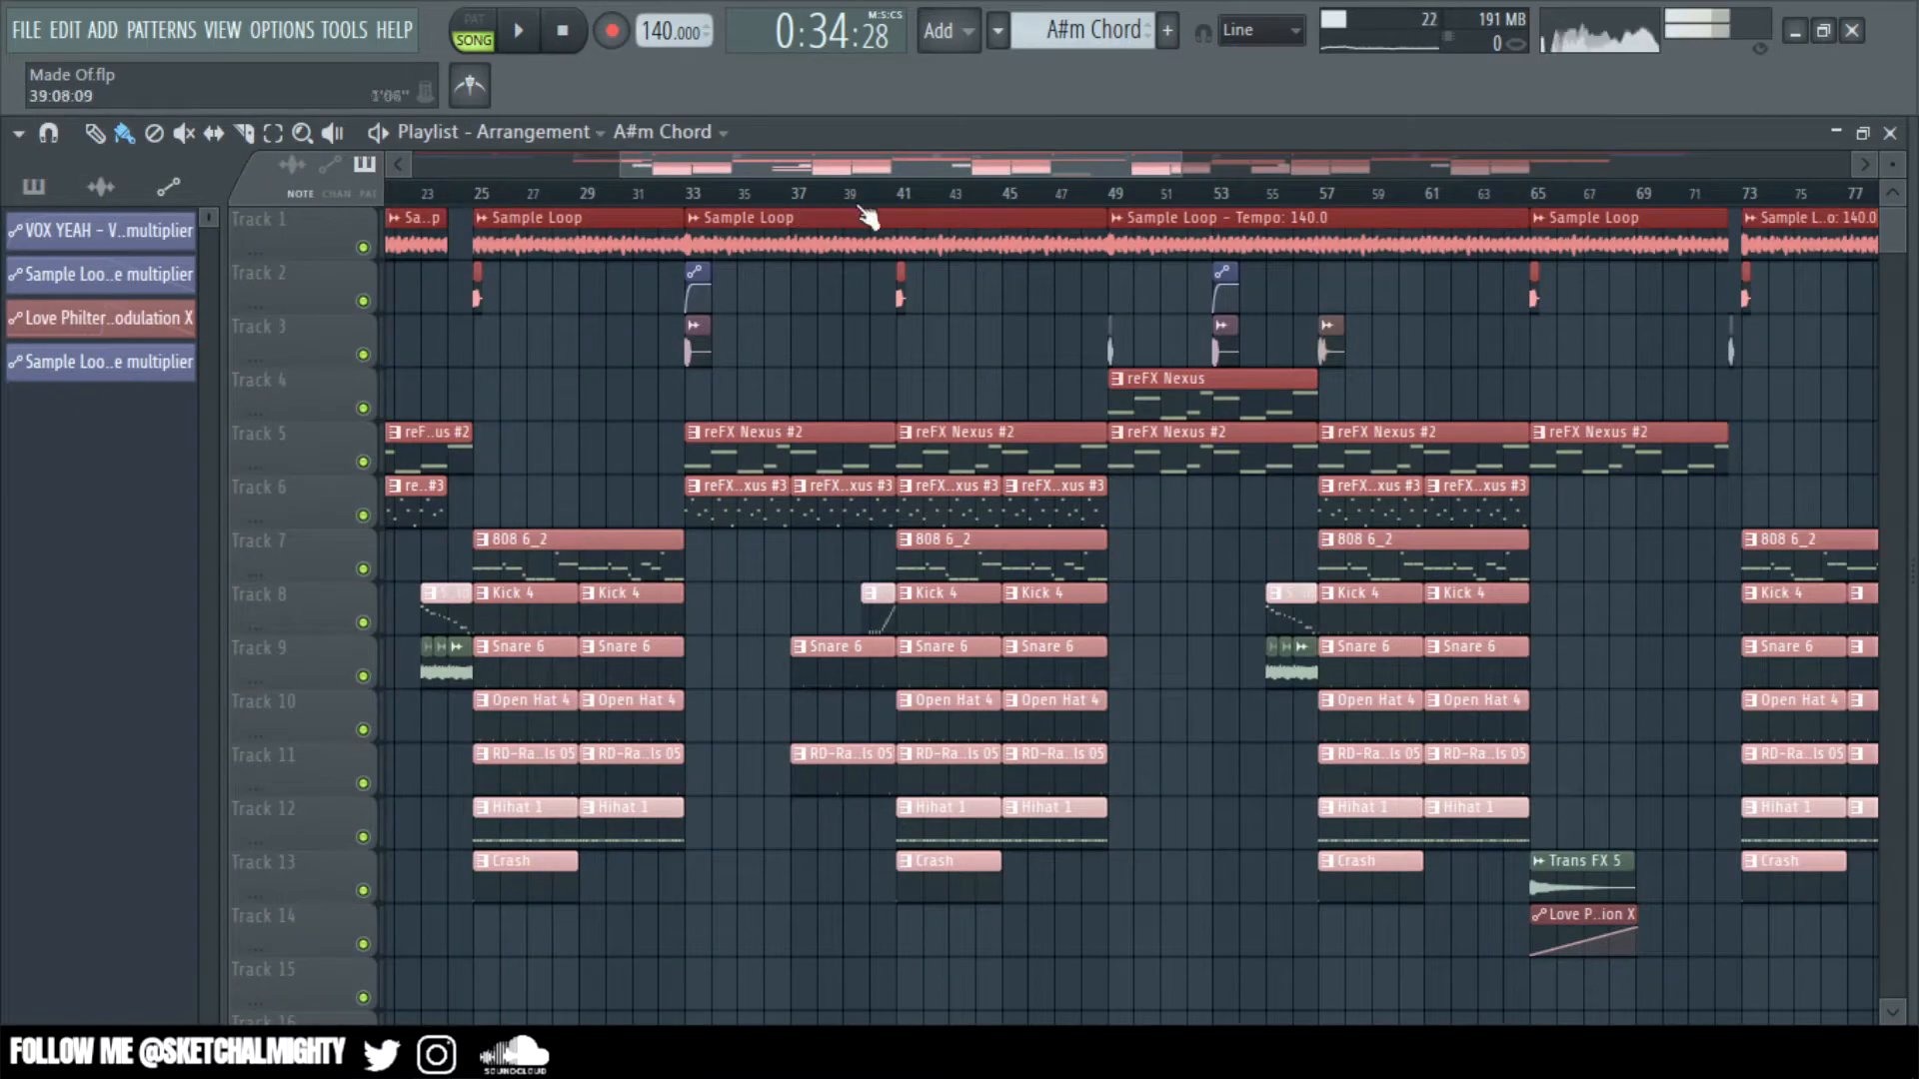
{"action": "left_click_drag", "start_coordinate": [891, 188], "coordinate": [854, 170]}
{"action": "scroll", "coordinate": [868, 200], "scroll_direction": "up", "scroll_amount": 3}
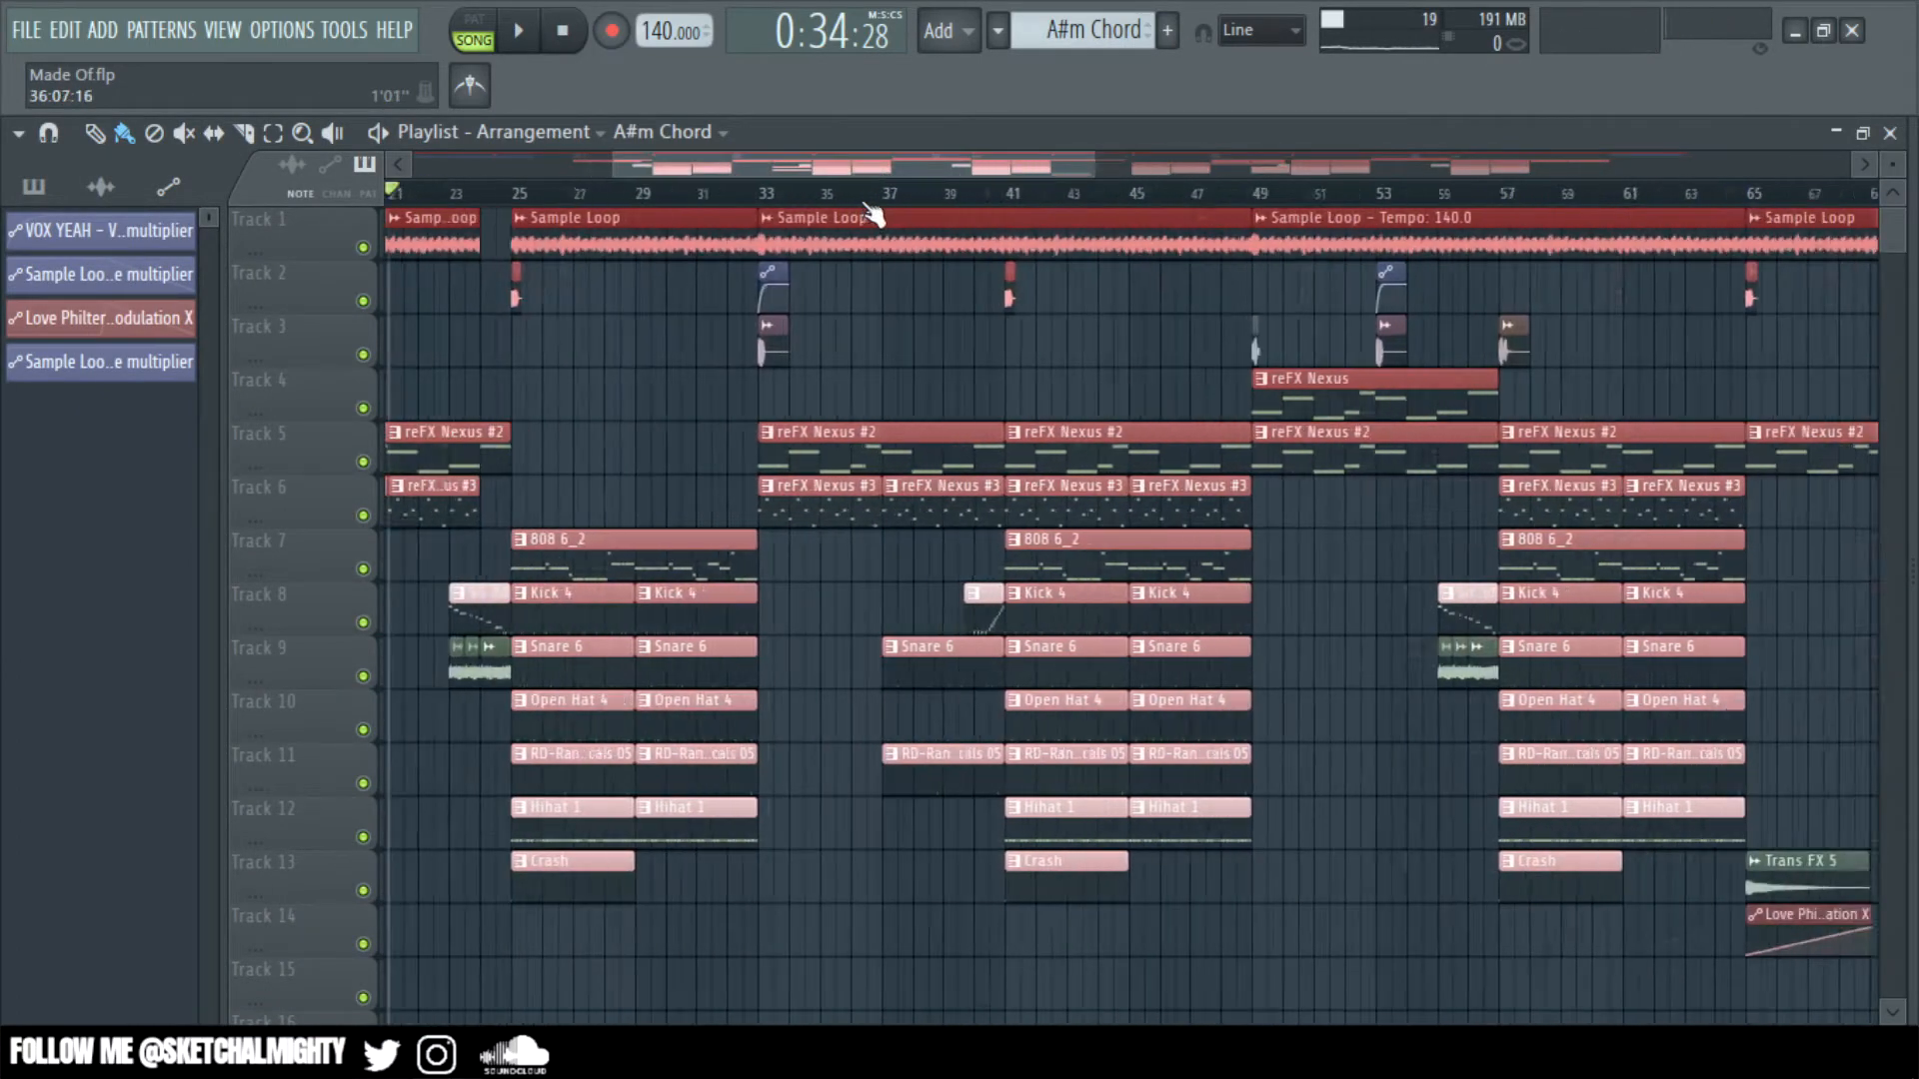
{"action": "left_click_drag", "start_coordinate": [733, 203], "coordinate": [1032, 238]}
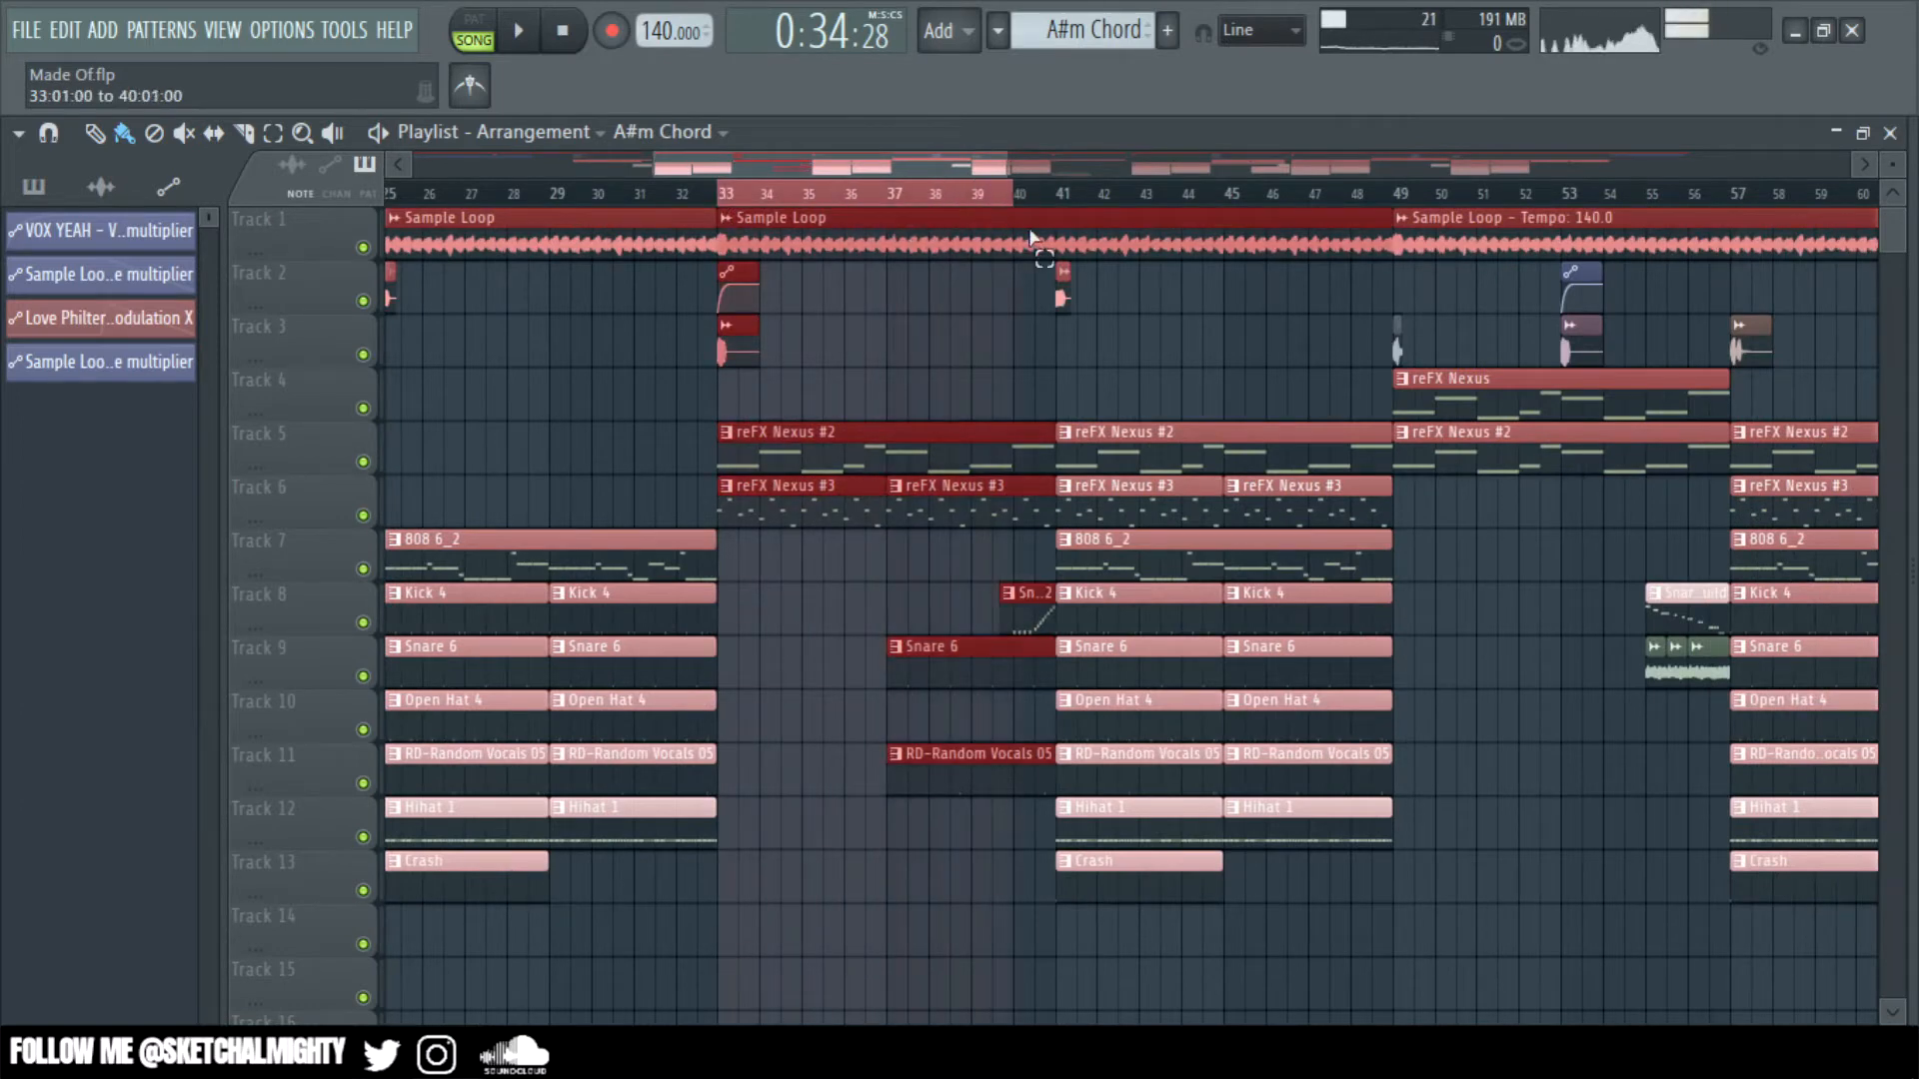
{"action": "mouse_move", "coordinate": [1062, 205]}
{"action": "left_mouse_down"}
{"action": "mouse_move", "coordinate": [1302, 228]}
{"action": "mouse_move", "coordinate": [1371, 212]}
{"action": "left_mouse_up"}
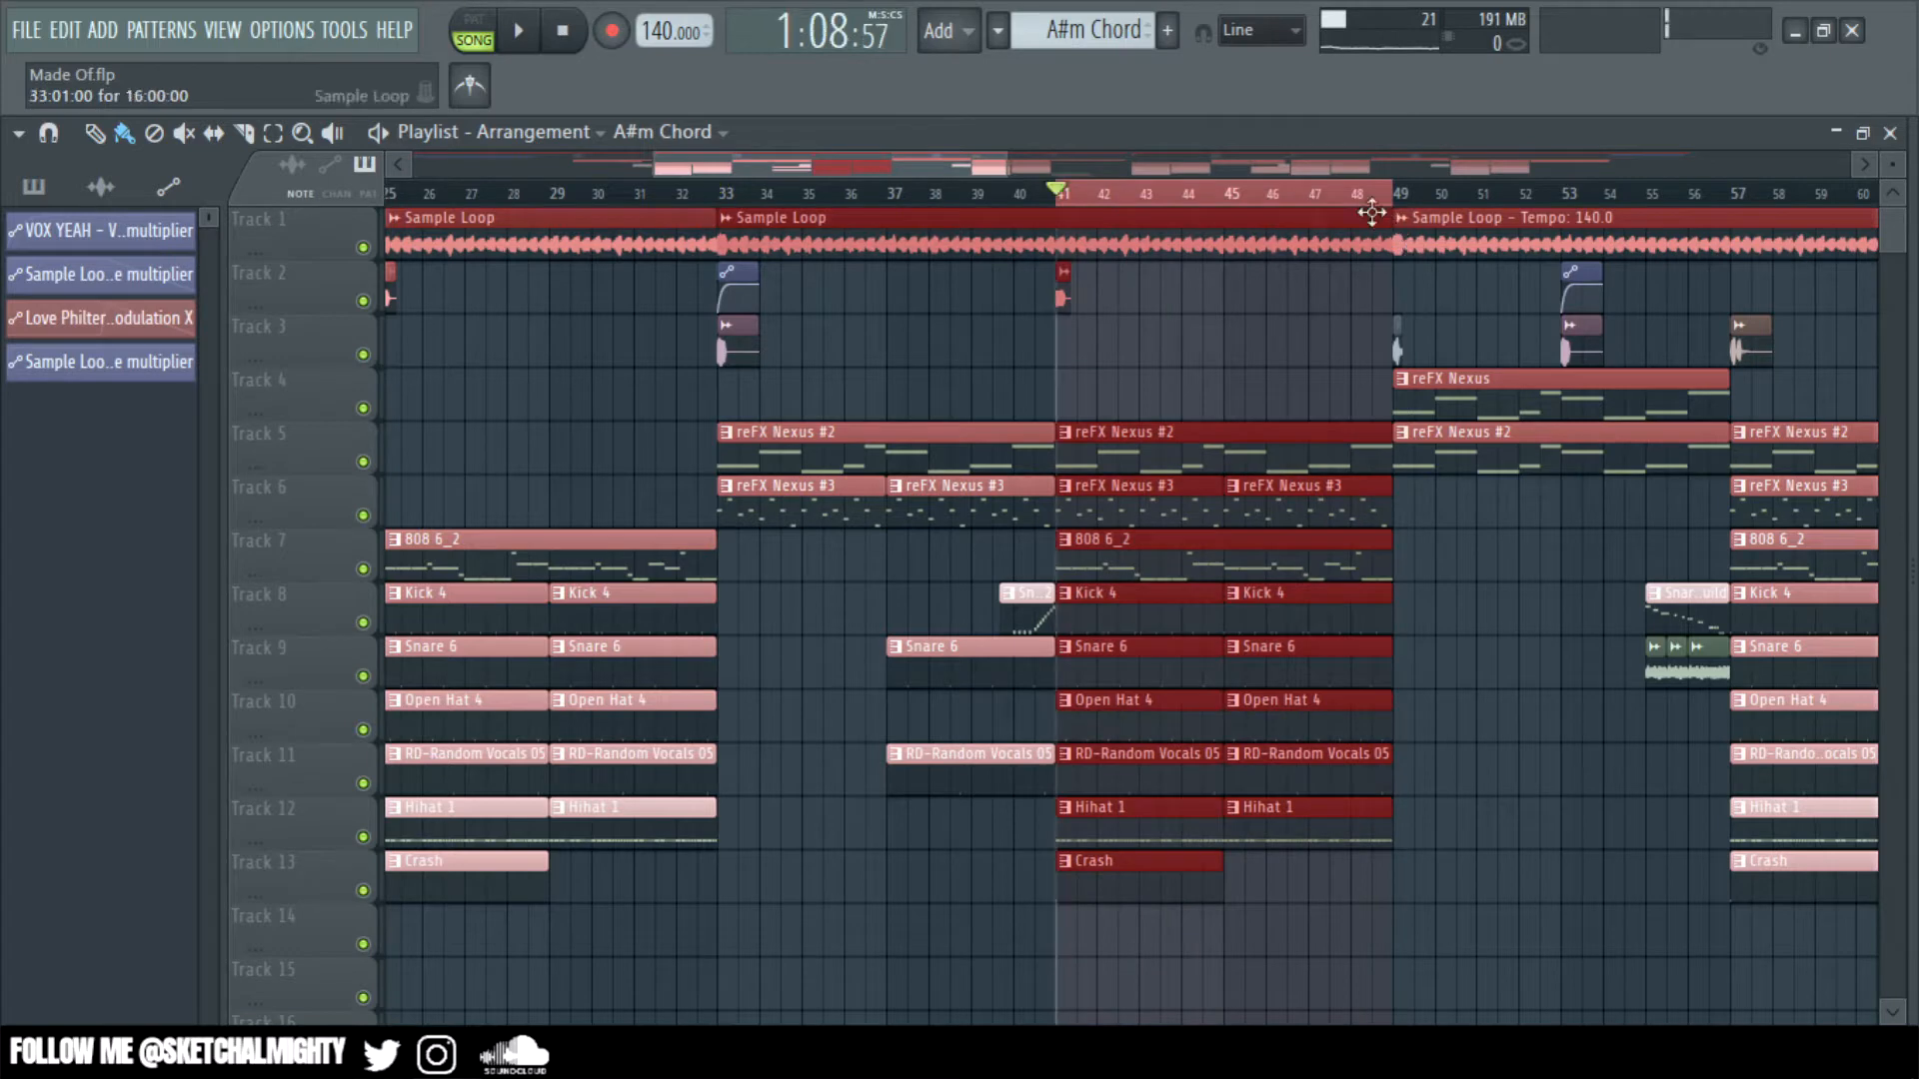
{"action": "scroll", "coordinate": [739, 192], "scroll_direction": "right", "scroll_amount": 5}
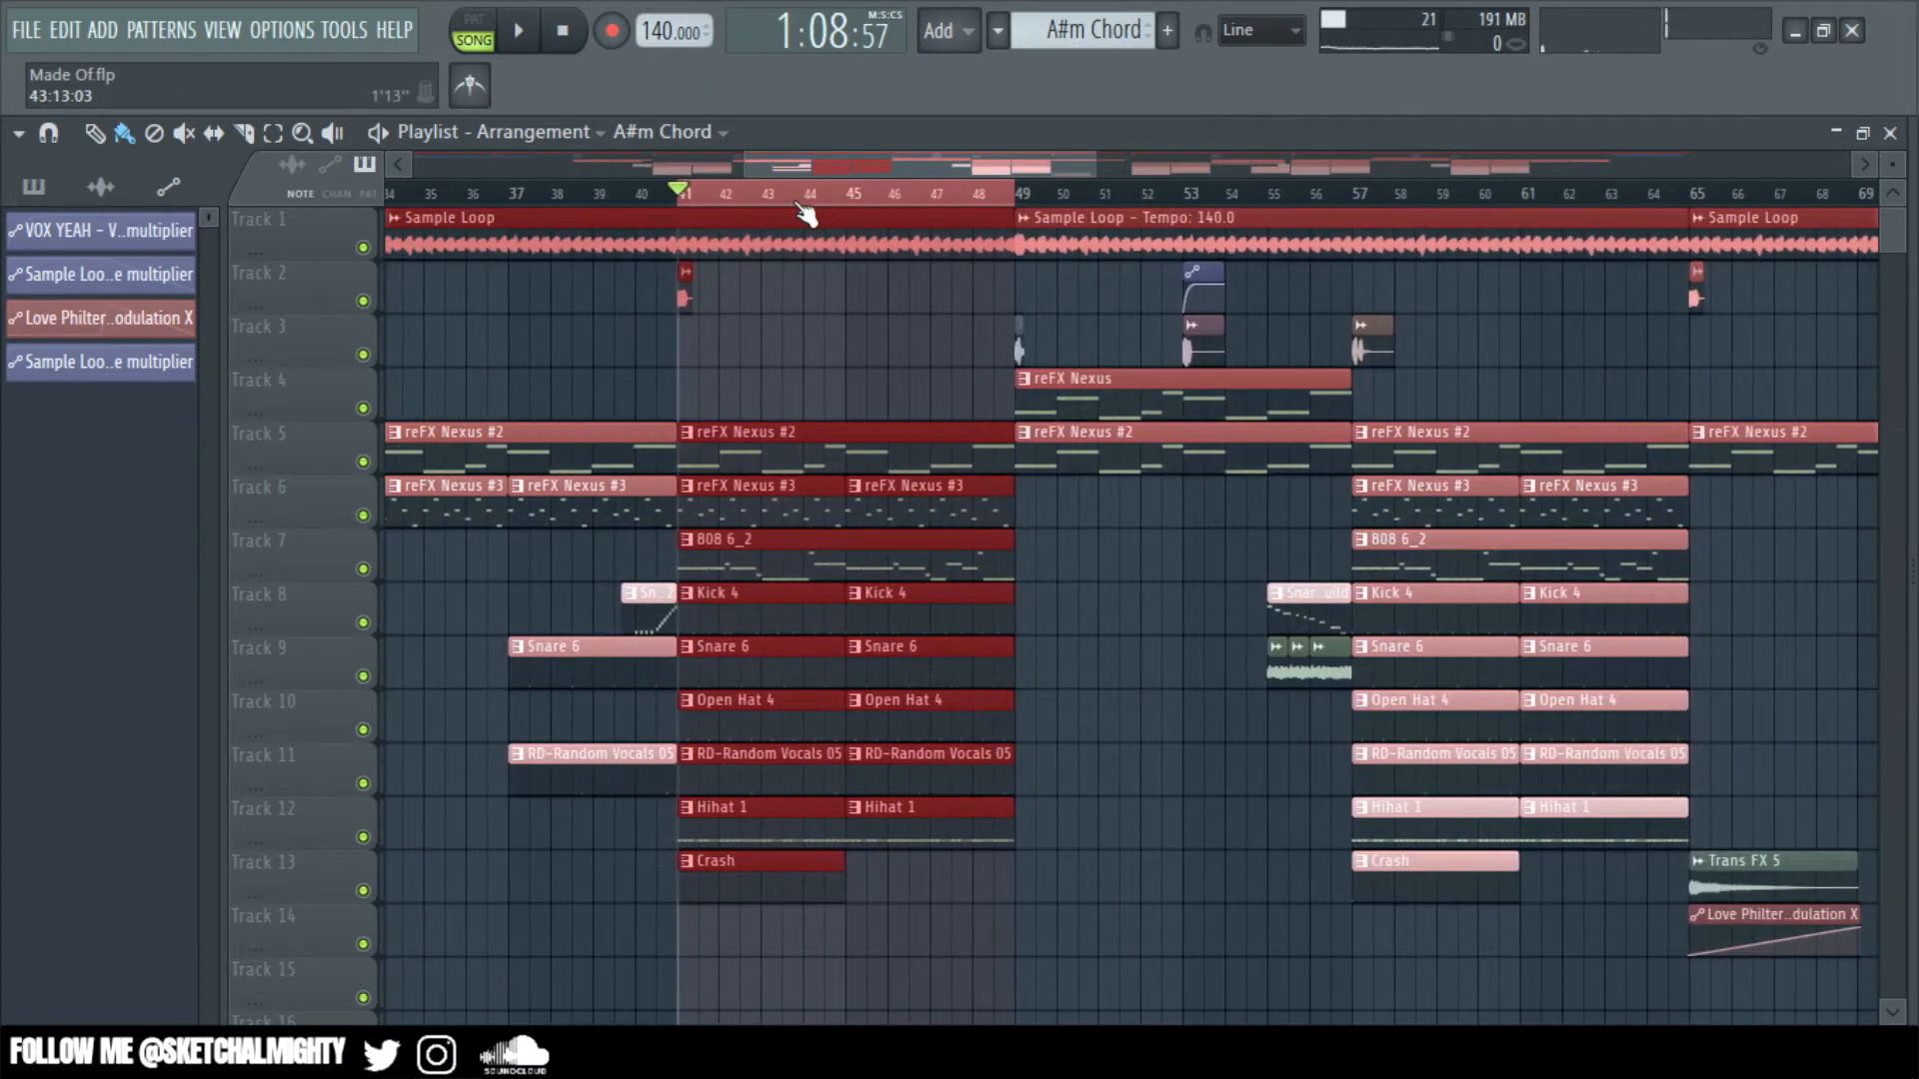
{"action": "key", "text": "space"}
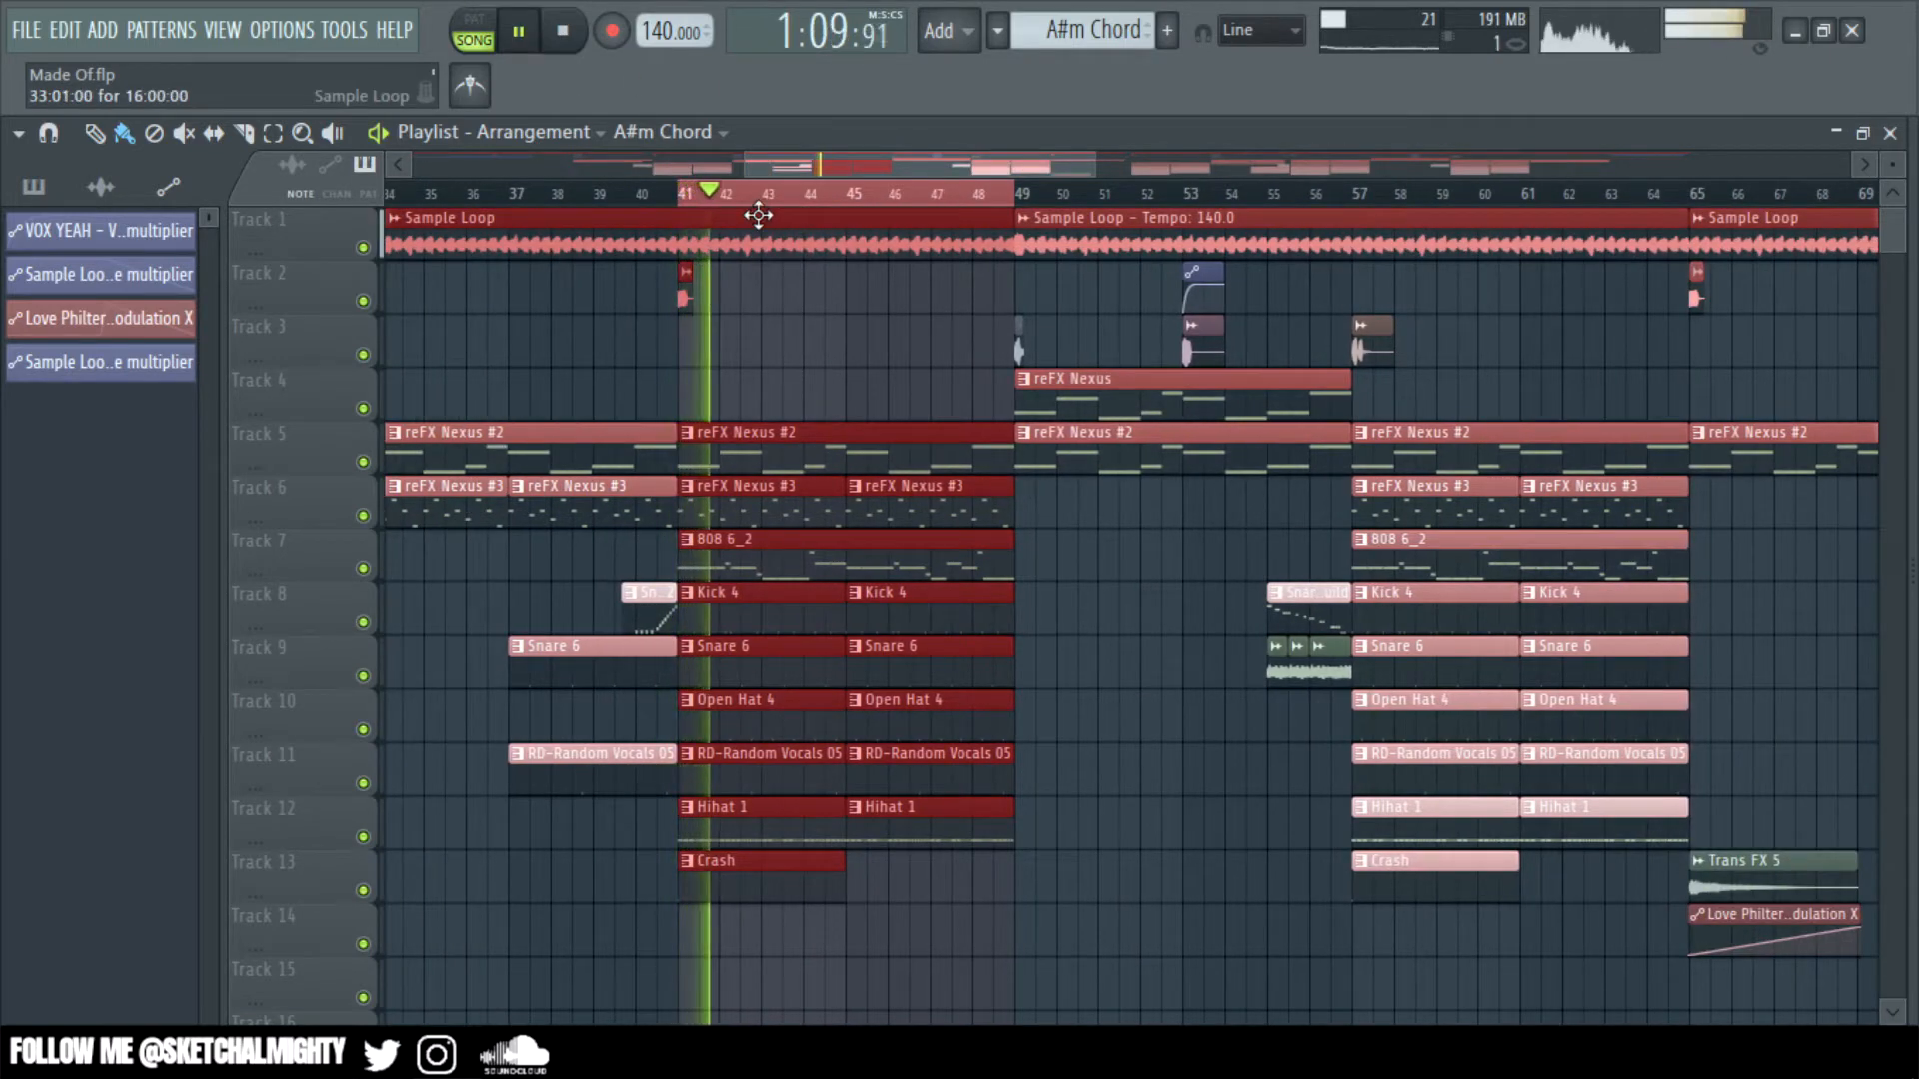
- Bring up the mixer during playback and select the Sample Loop track
{"action": "key", "text": "F9"}
{"action": "key", "text": "F9"}
{"action": "key", "text": "F5"}
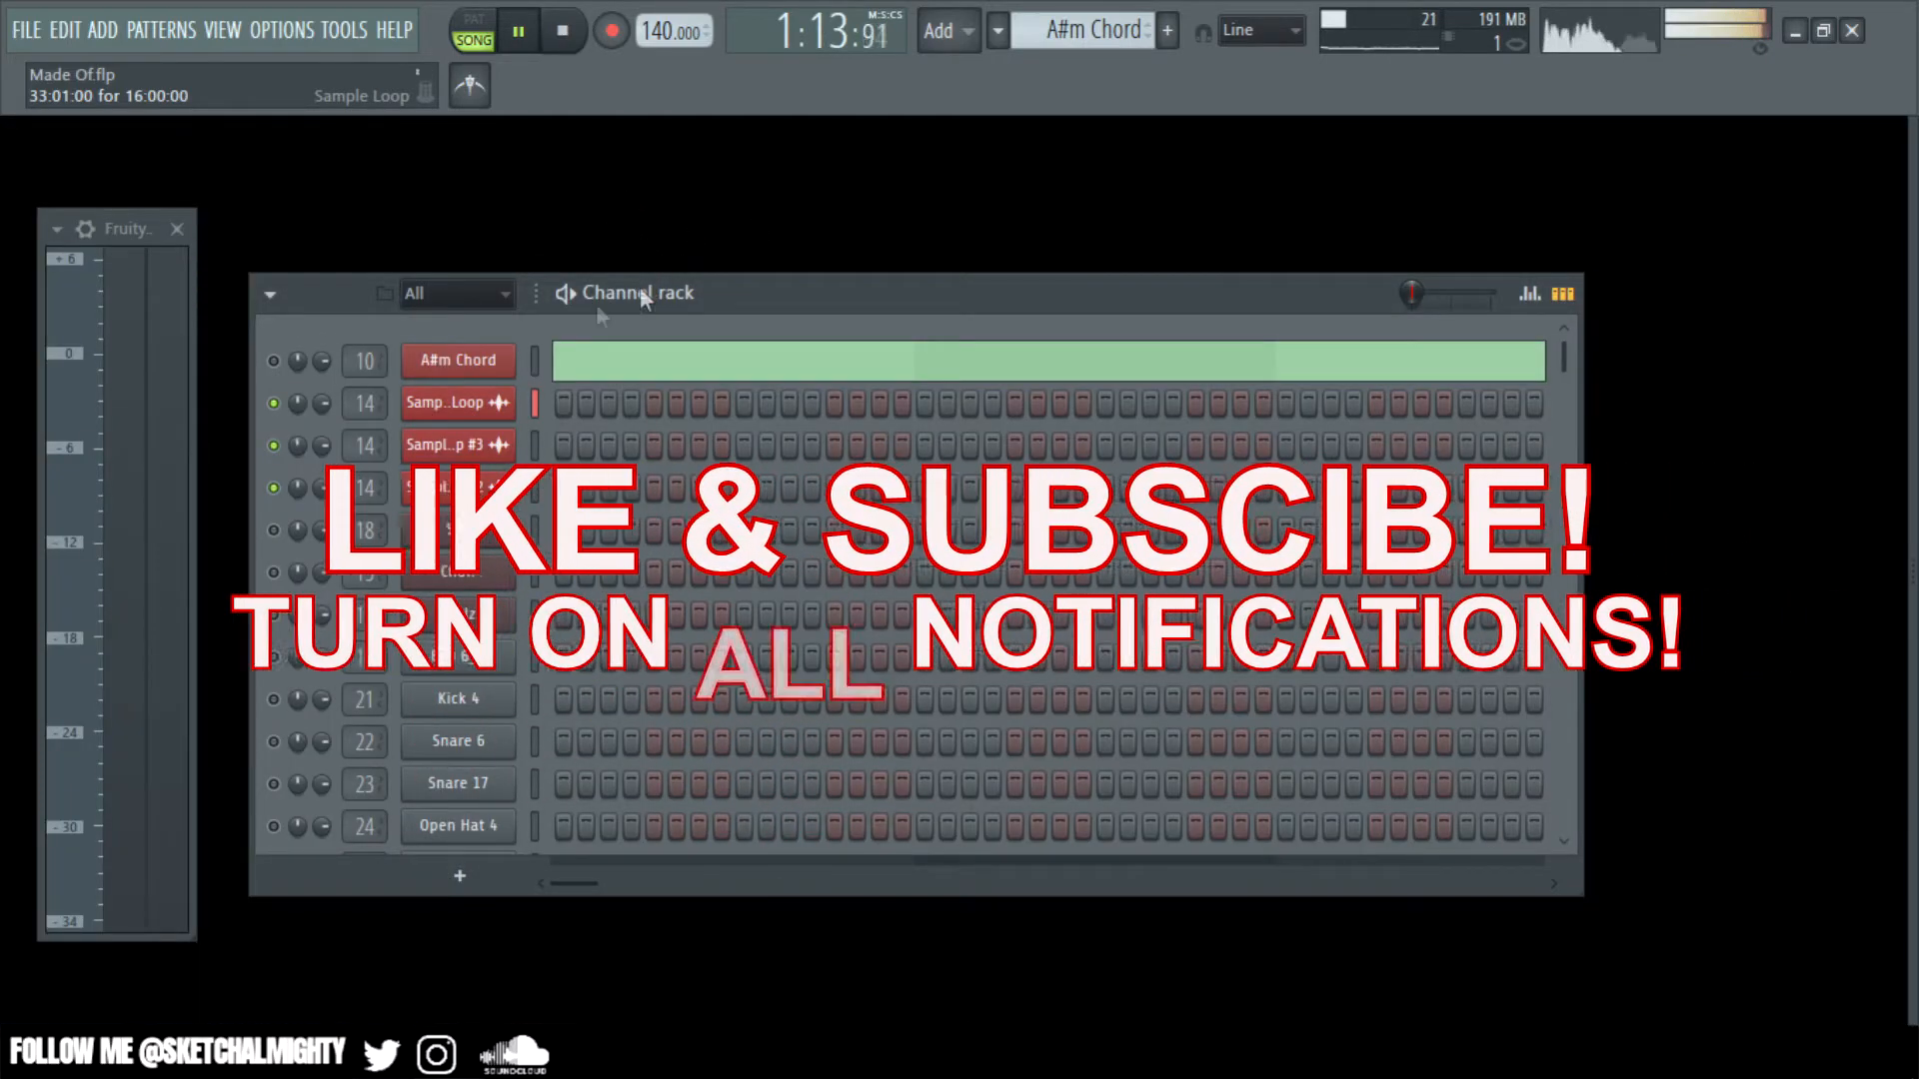
{"action": "key", "text": "F5"}
{"action": "key", "text": "F6"}
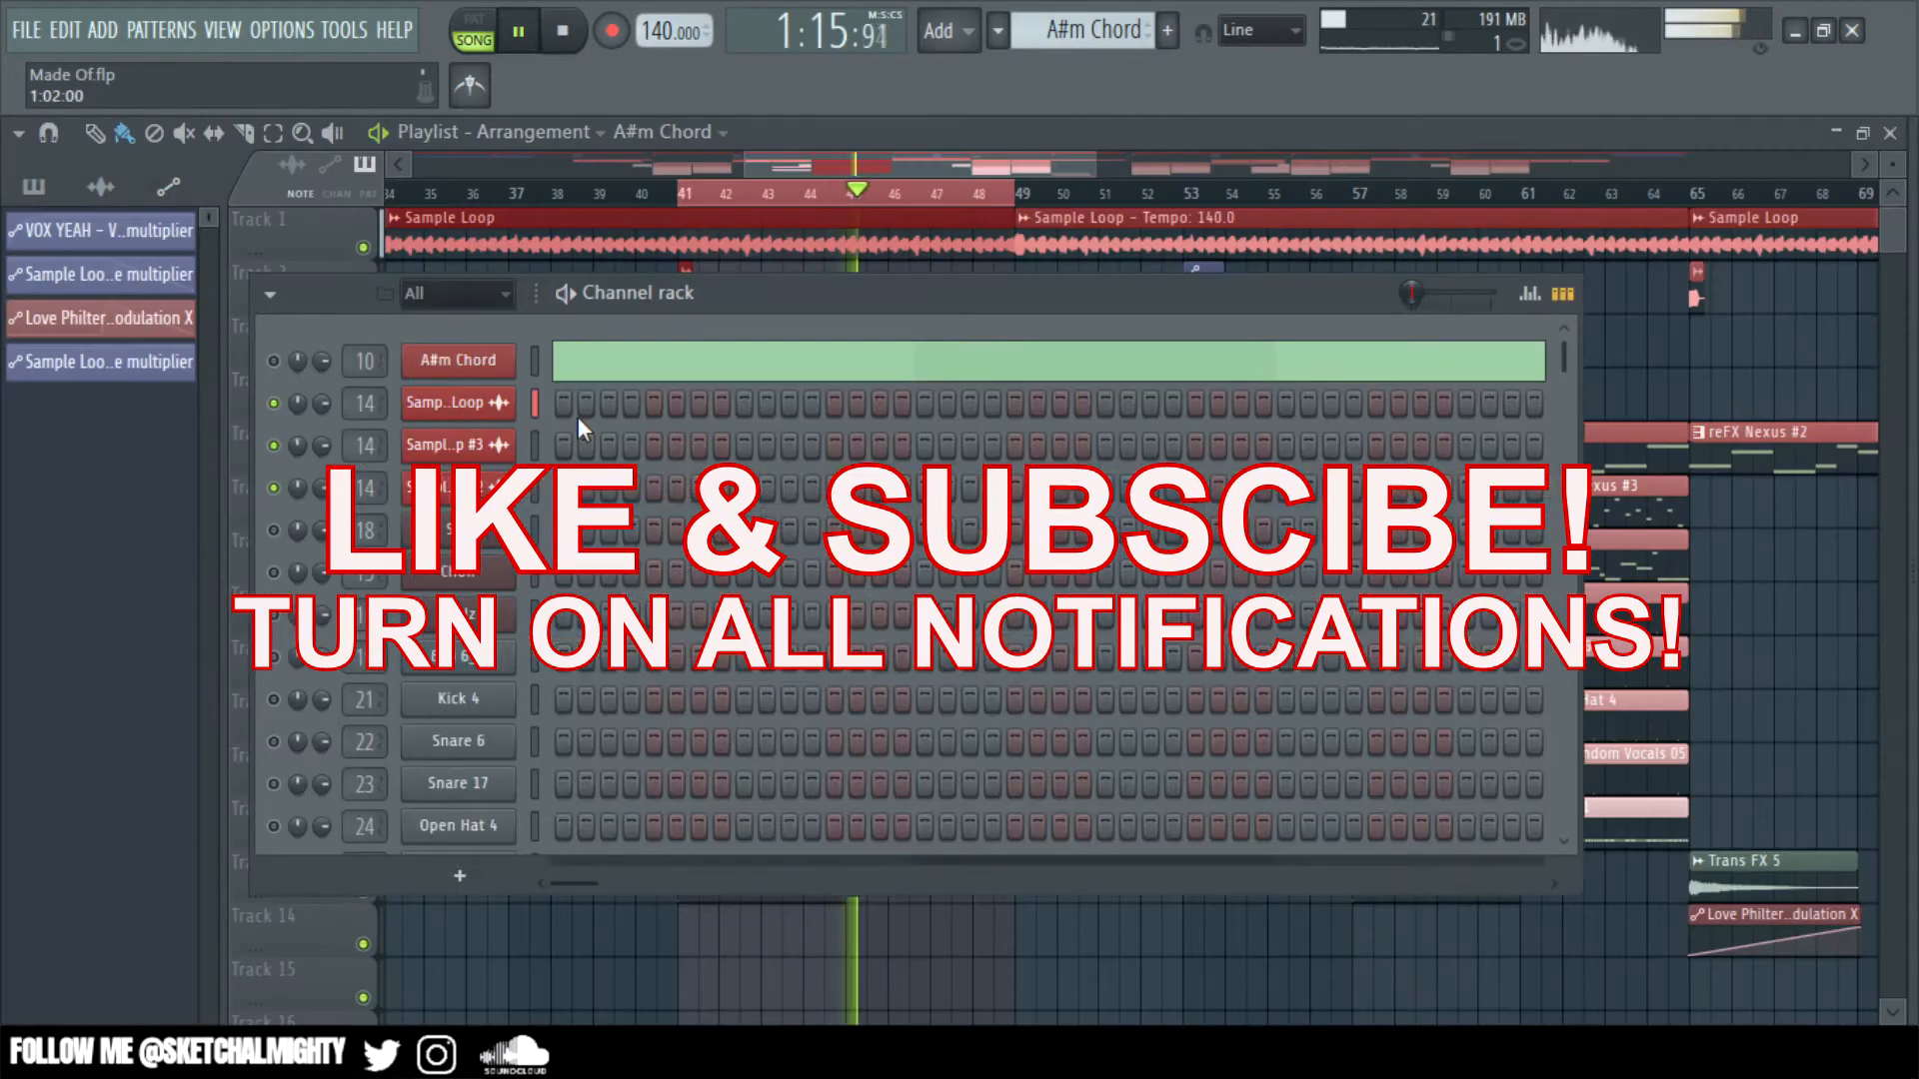
{"action": "key", "text": "F9"}
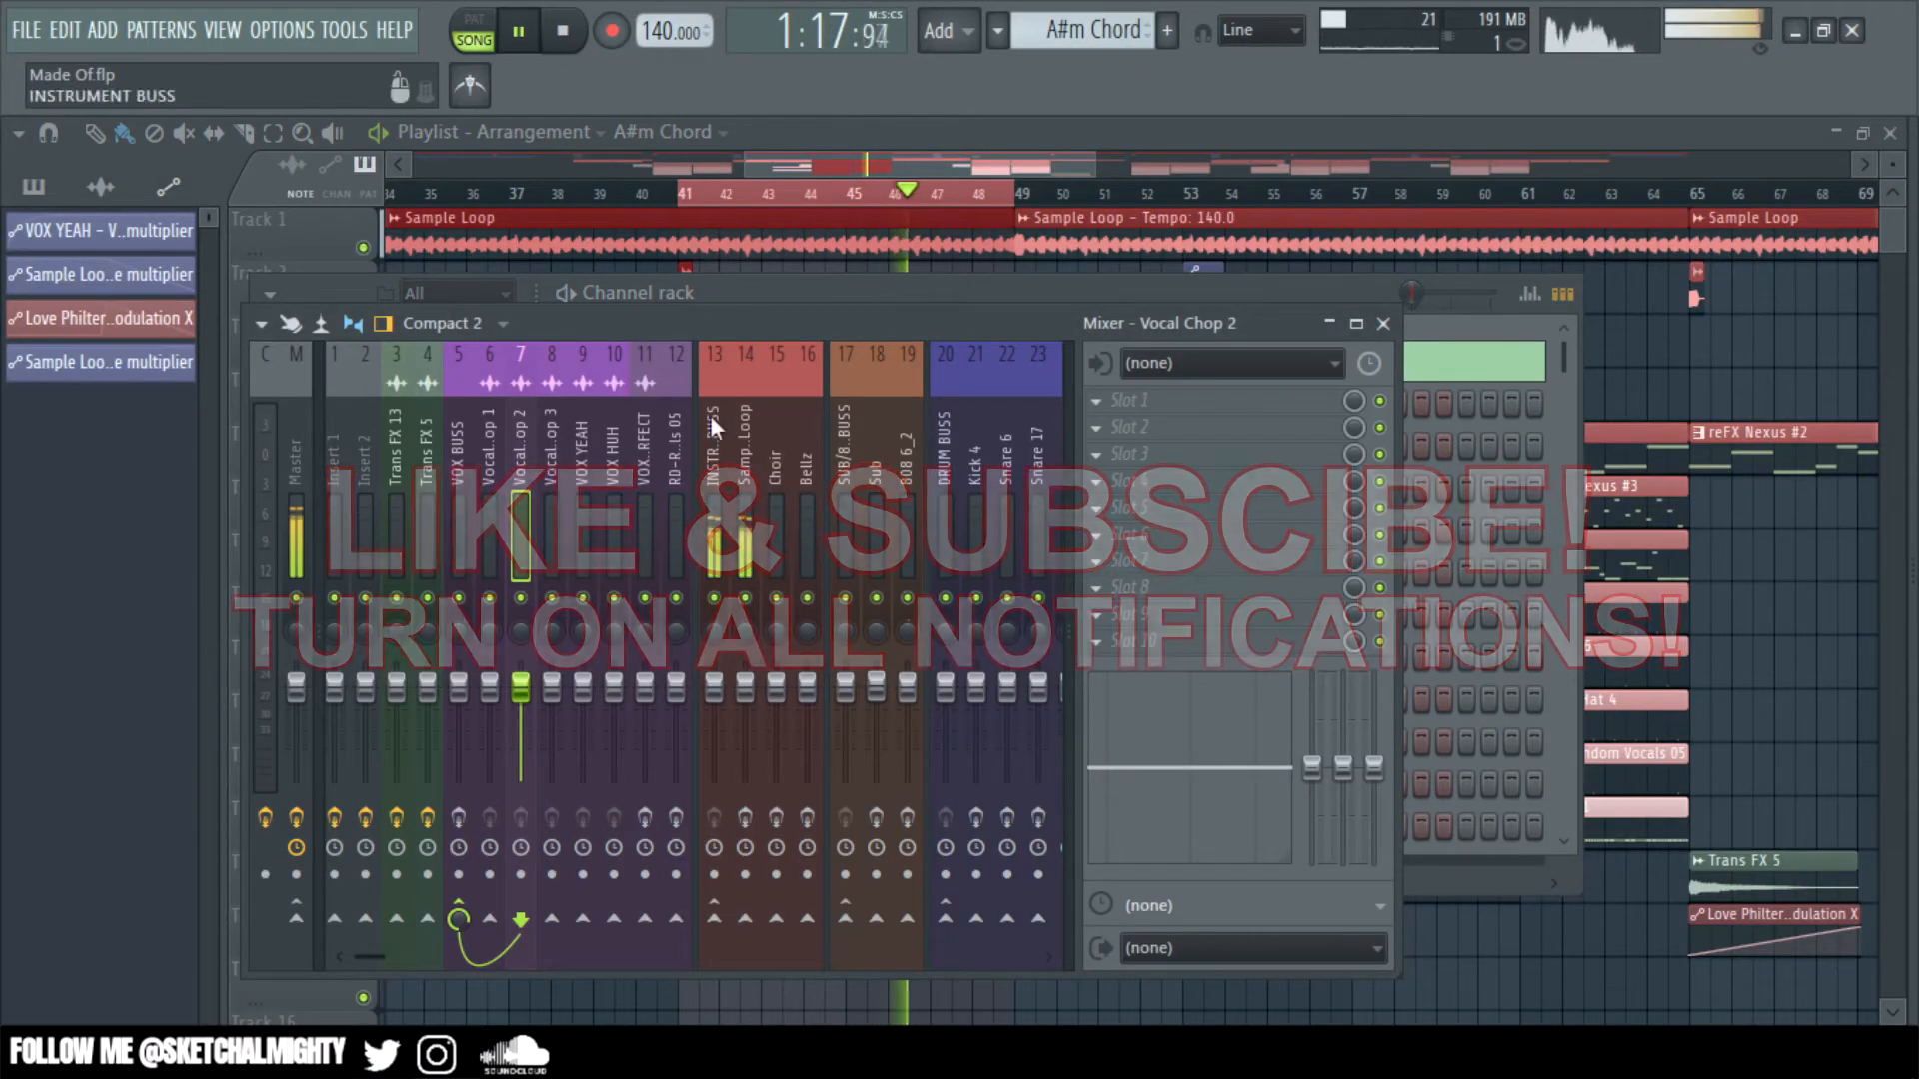
{"action": "left_click", "coordinate": [750, 453]}
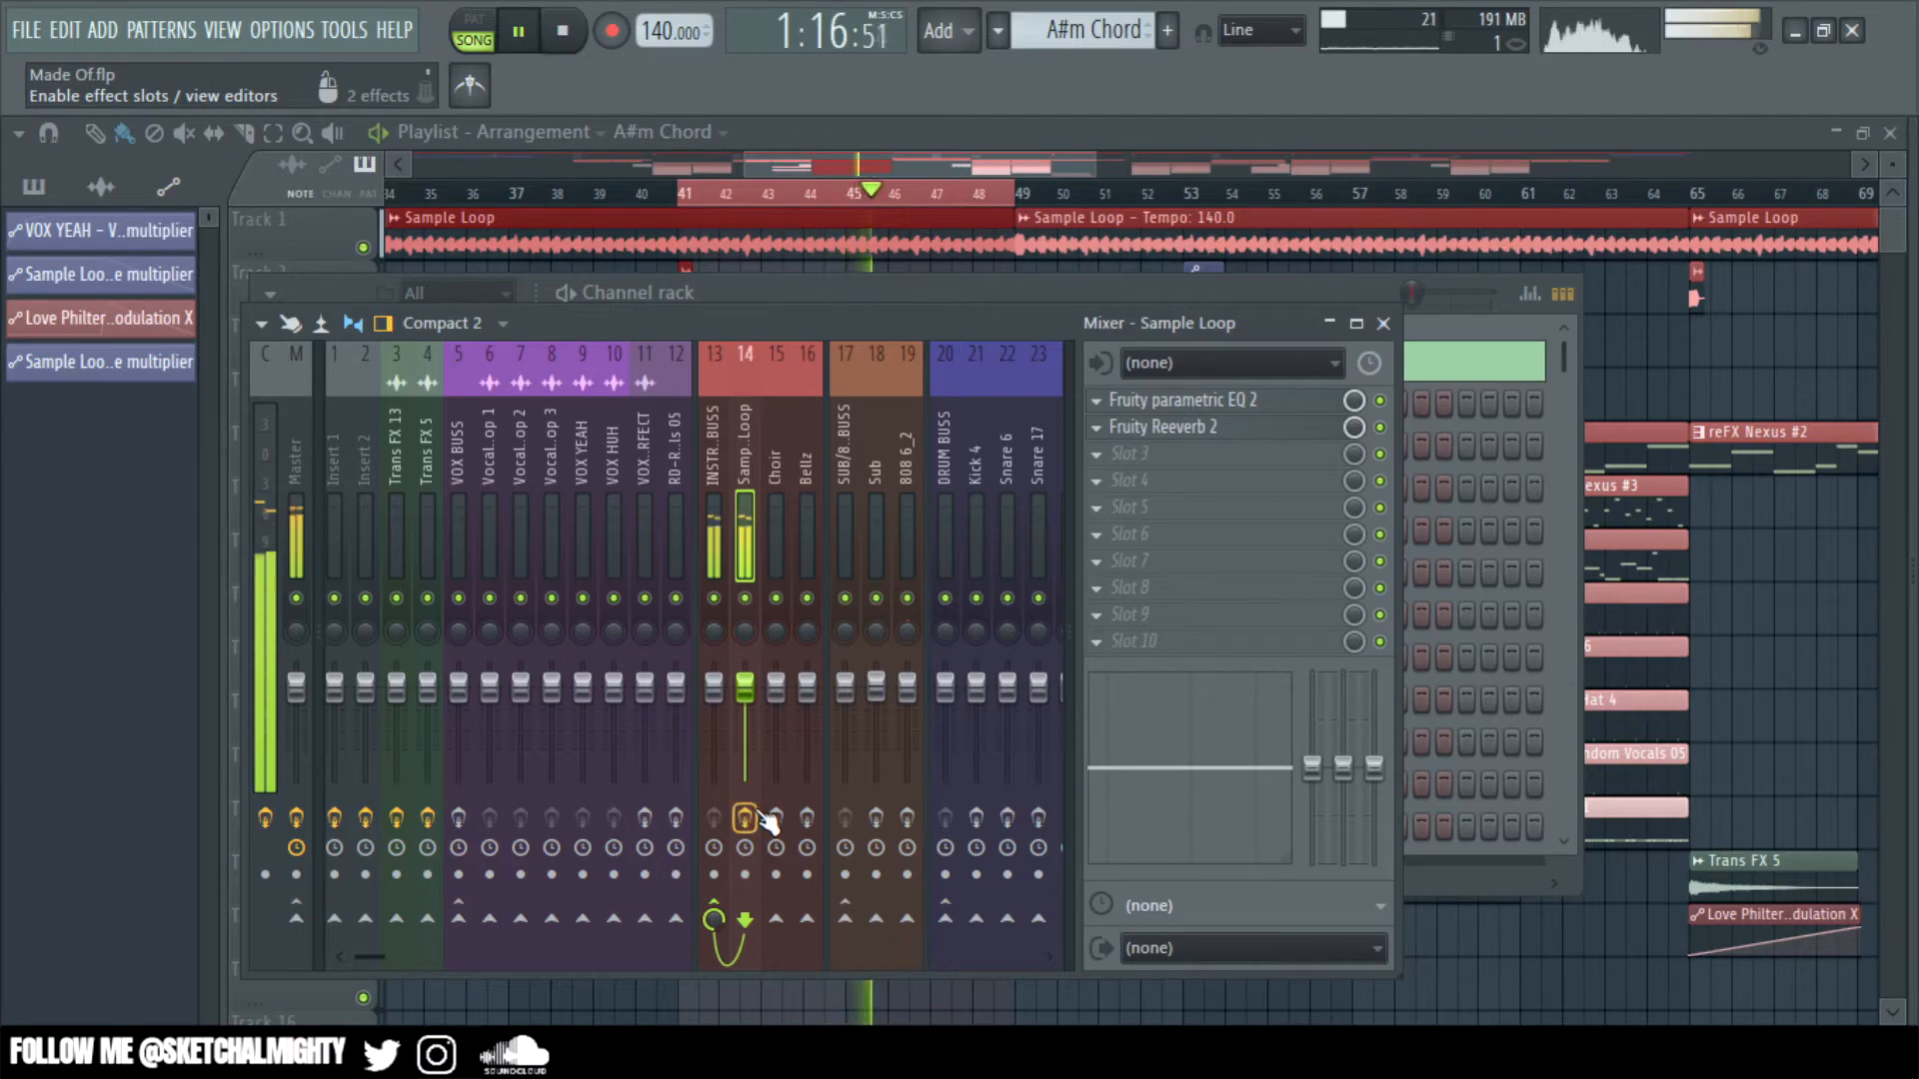
- Move the channel rack further away from the level meter area, hide it and return to the mixer
{"action": "left_click", "coordinate": [1466, 386]}
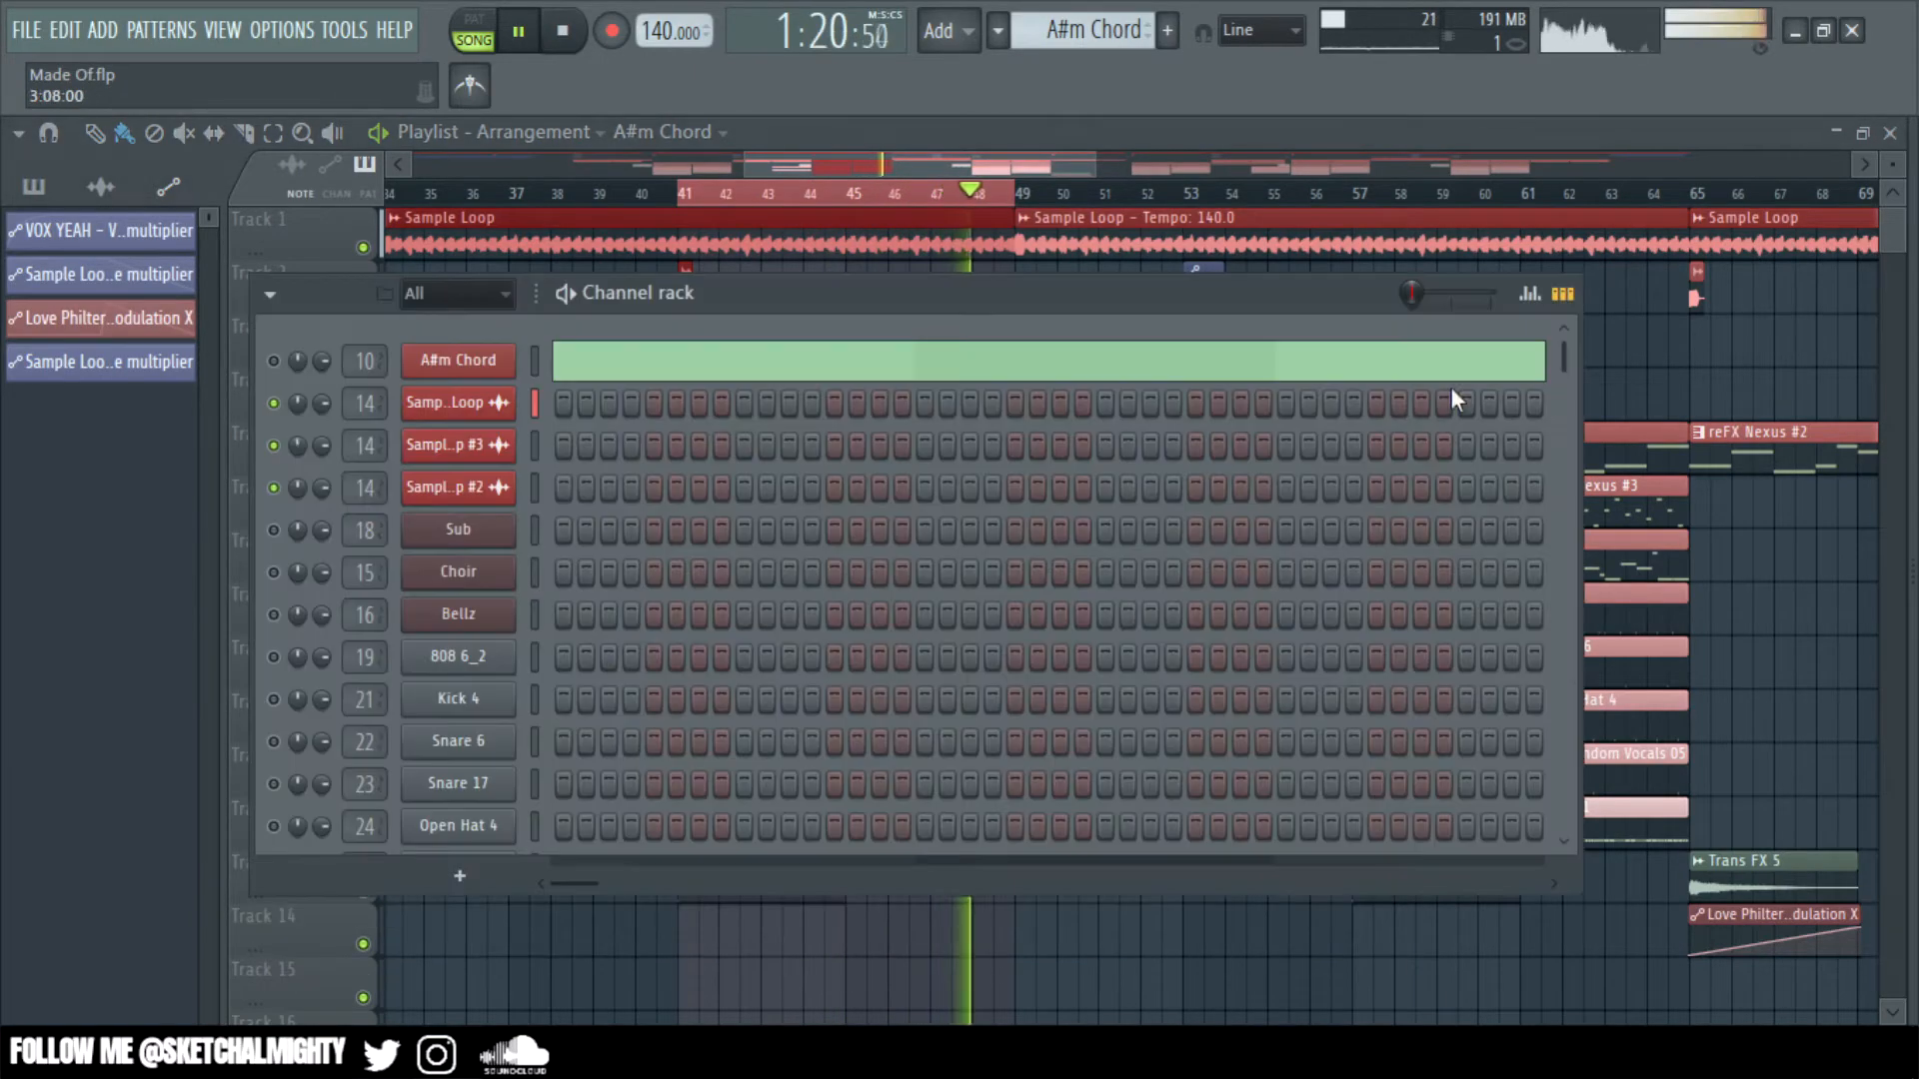
{"action": "left_click_drag", "start_coordinate": [867, 300], "coordinate": [944, 382]}
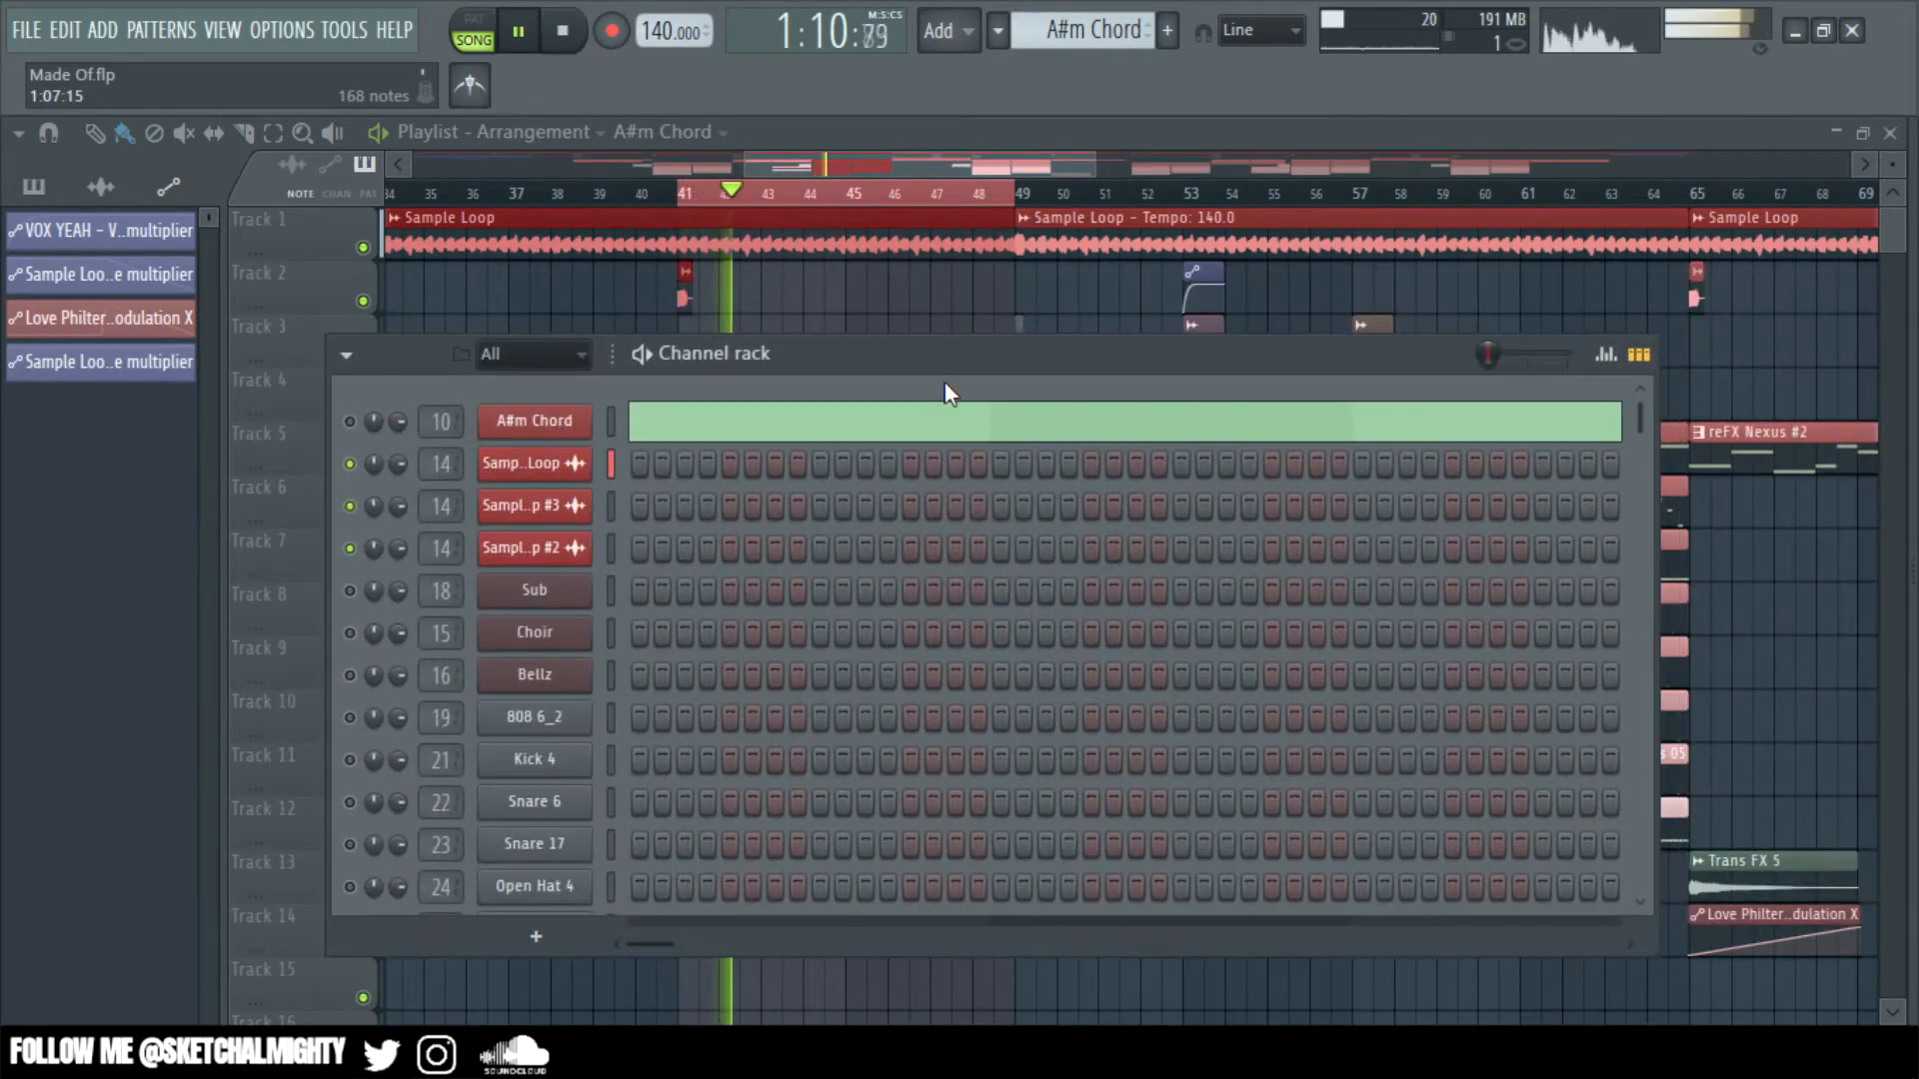
{"action": "key", "text": "F6"}
{"action": "key", "text": "F9"}
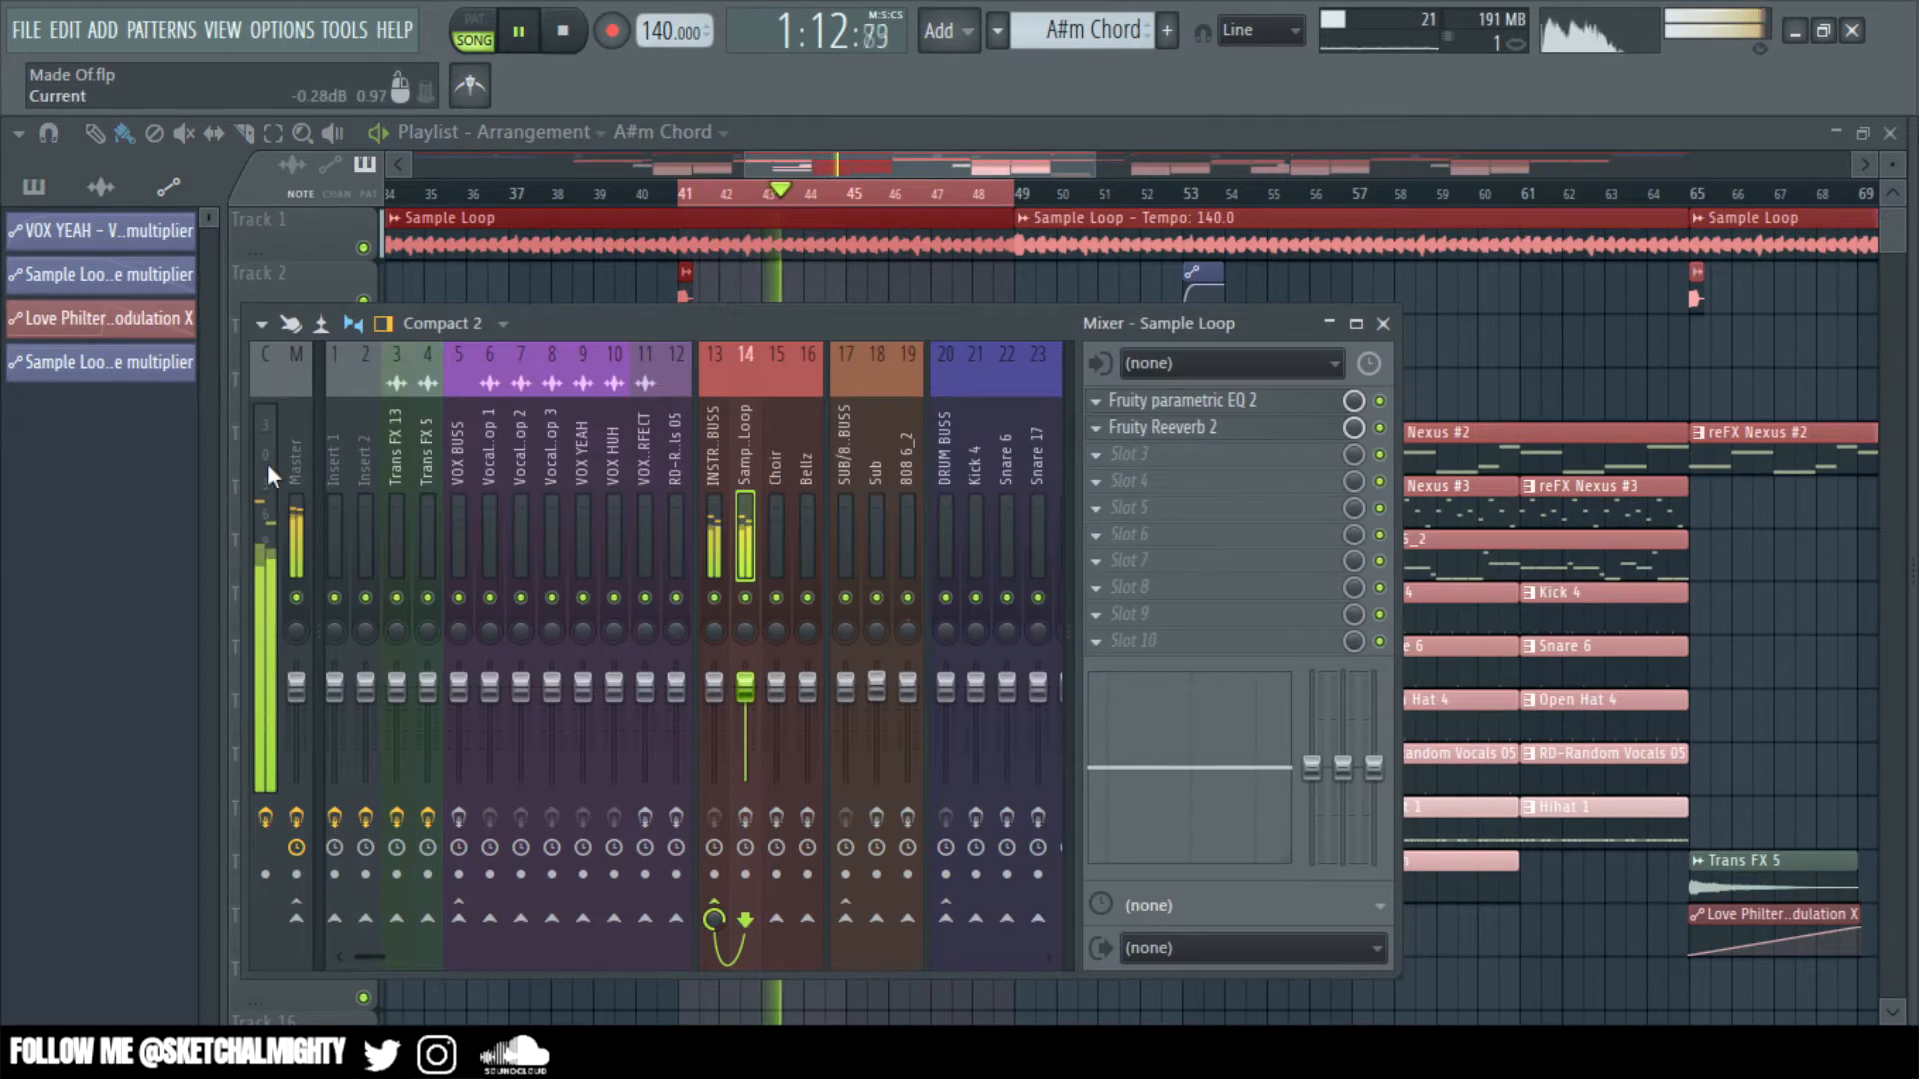
- Show the Current track's Fruity dB meter, reselect the Sample Loop track and move the mixer clear of the meter
{"action": "left_click", "coordinate": [1159, 399]}
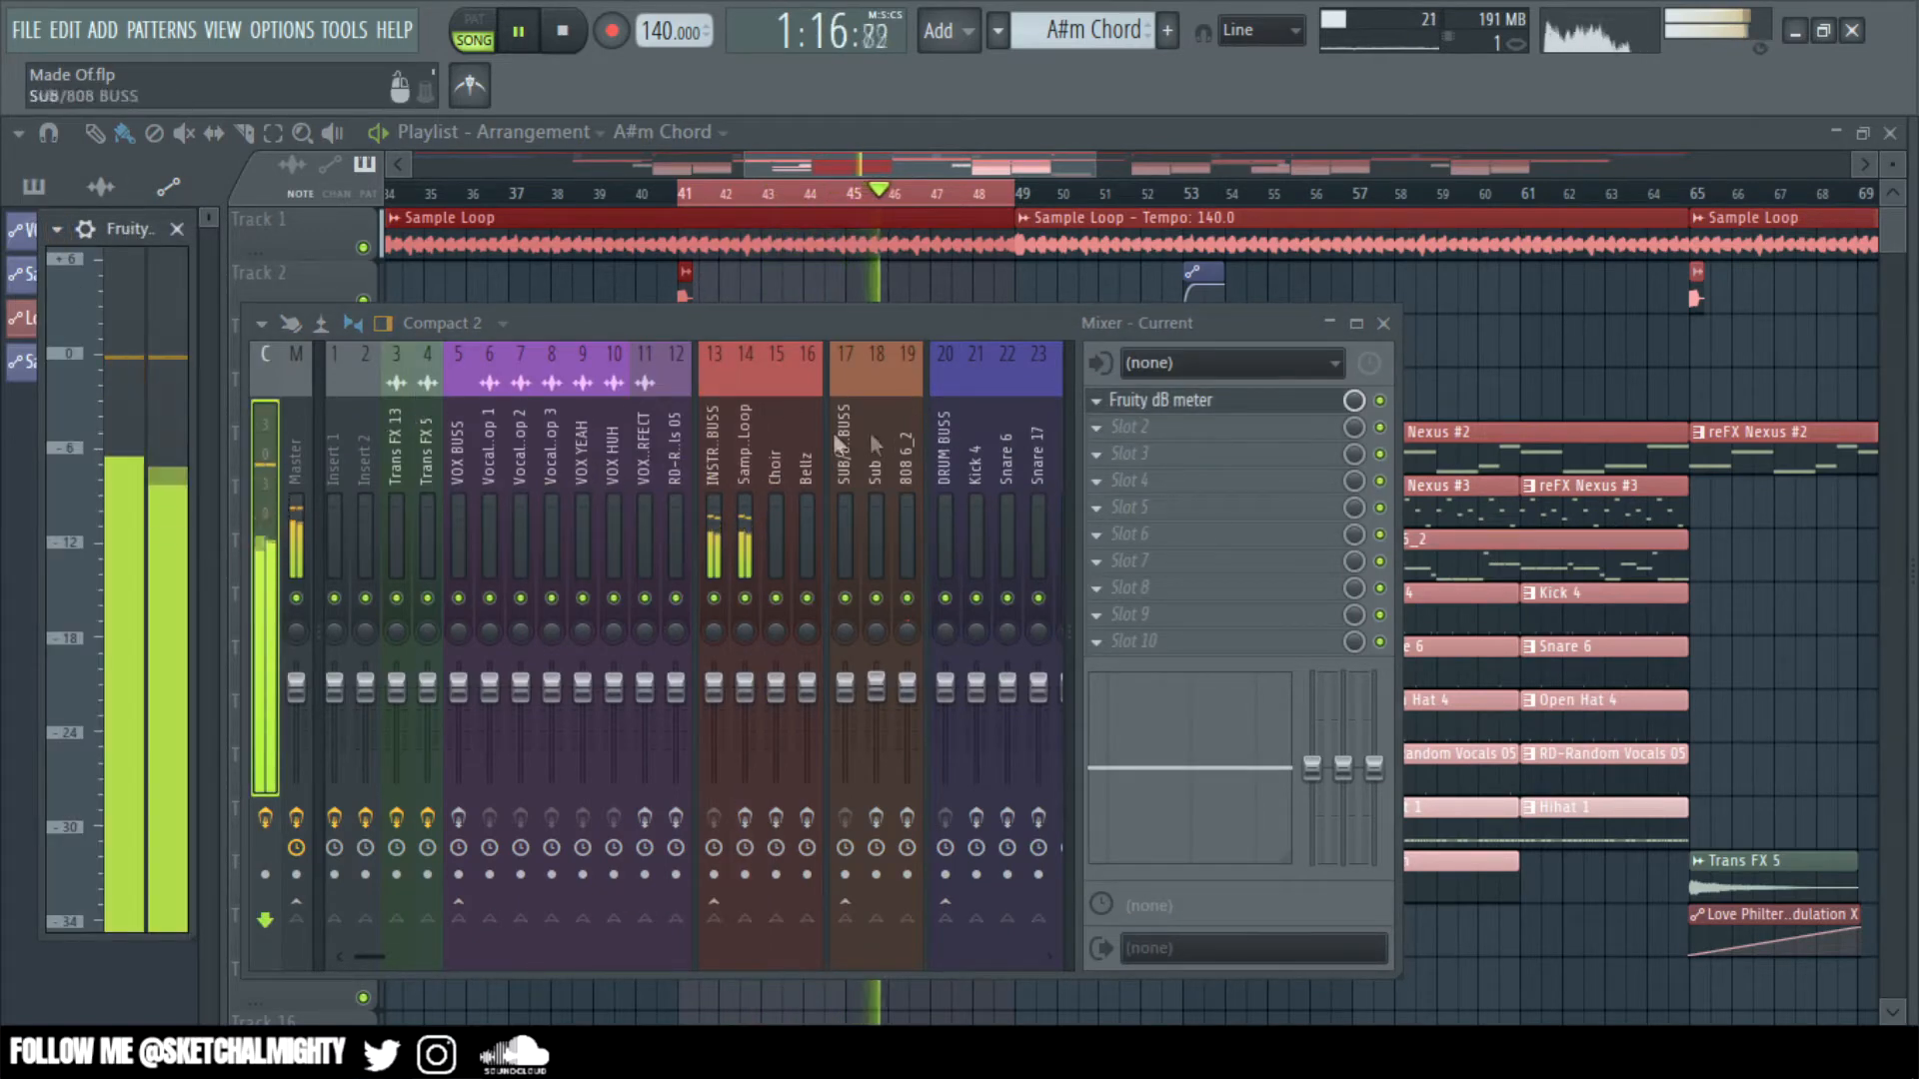
{"action": "left_click", "coordinate": [744, 449]}
{"action": "left_click_drag", "start_coordinate": [884, 327], "coordinate": [1149, 362]}
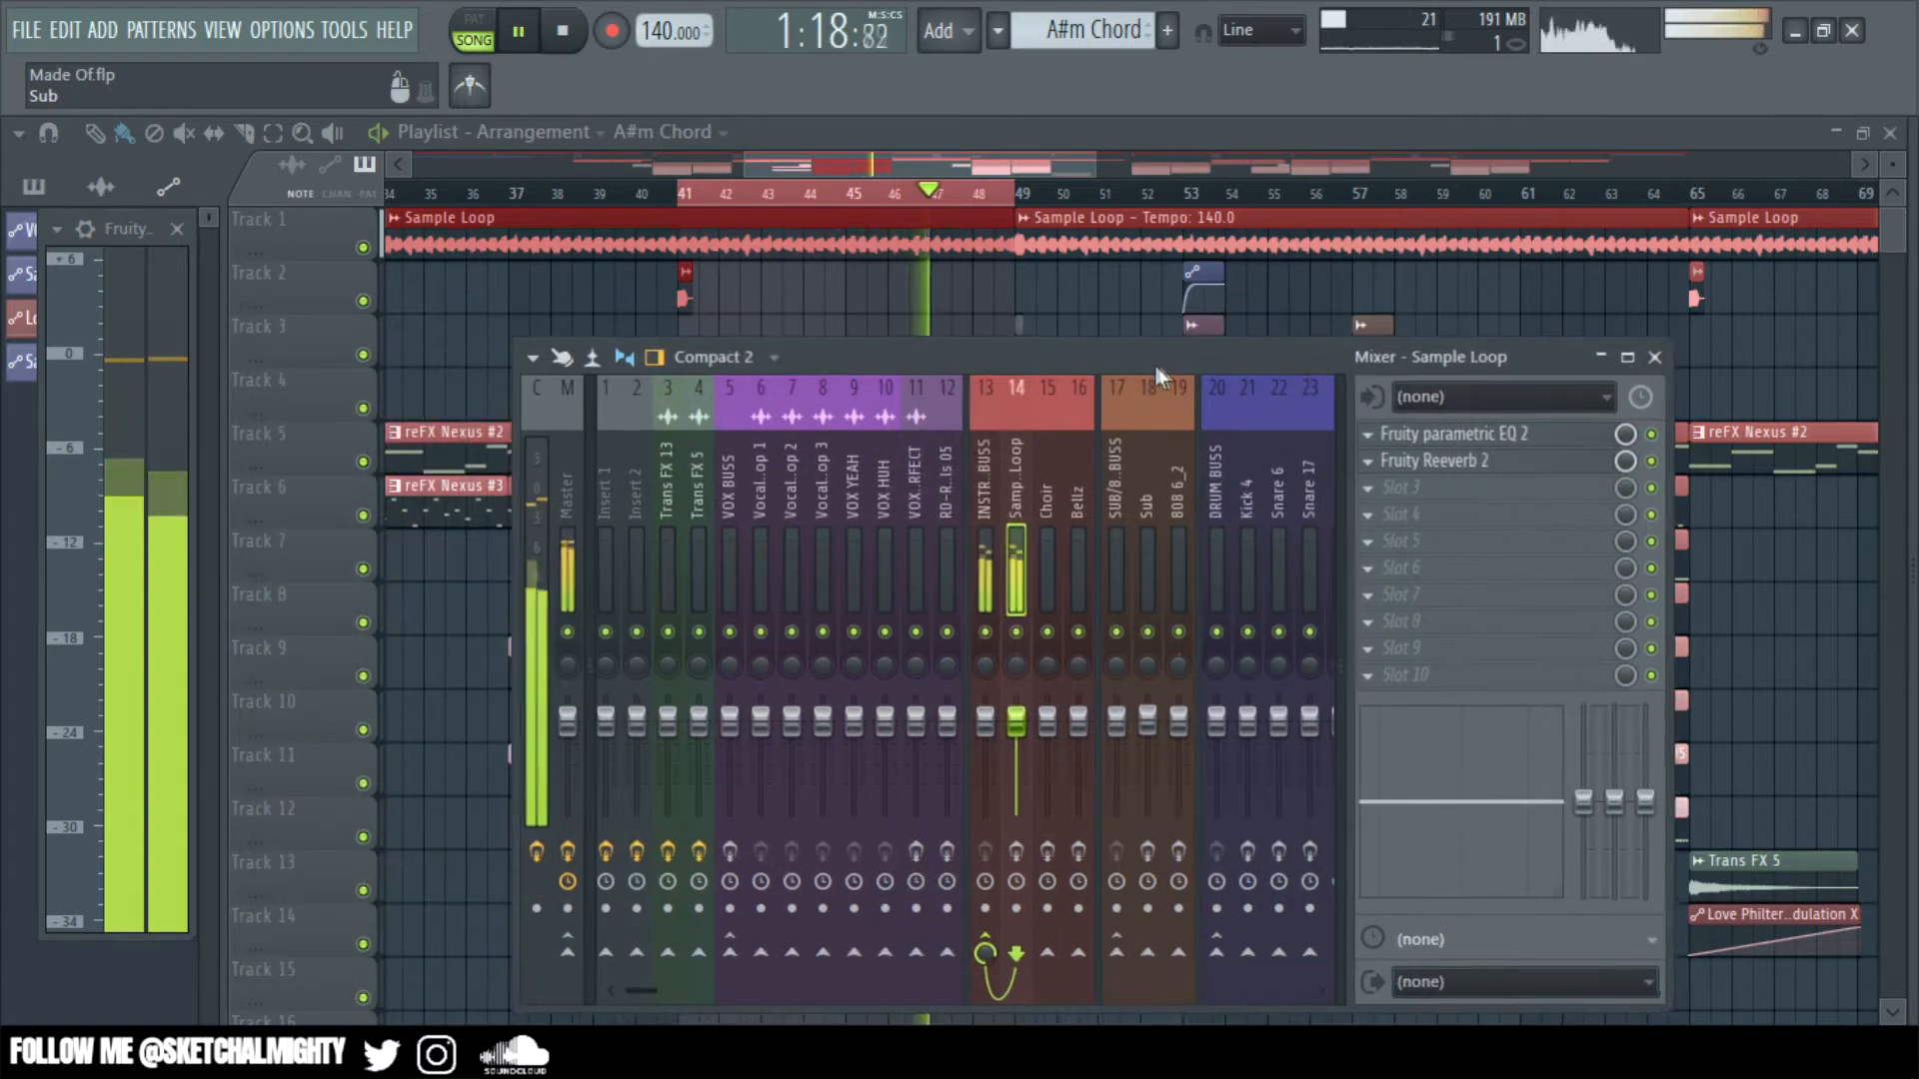
{"action": "key", "text": "F5"}
{"action": "key", "text": "F5"}
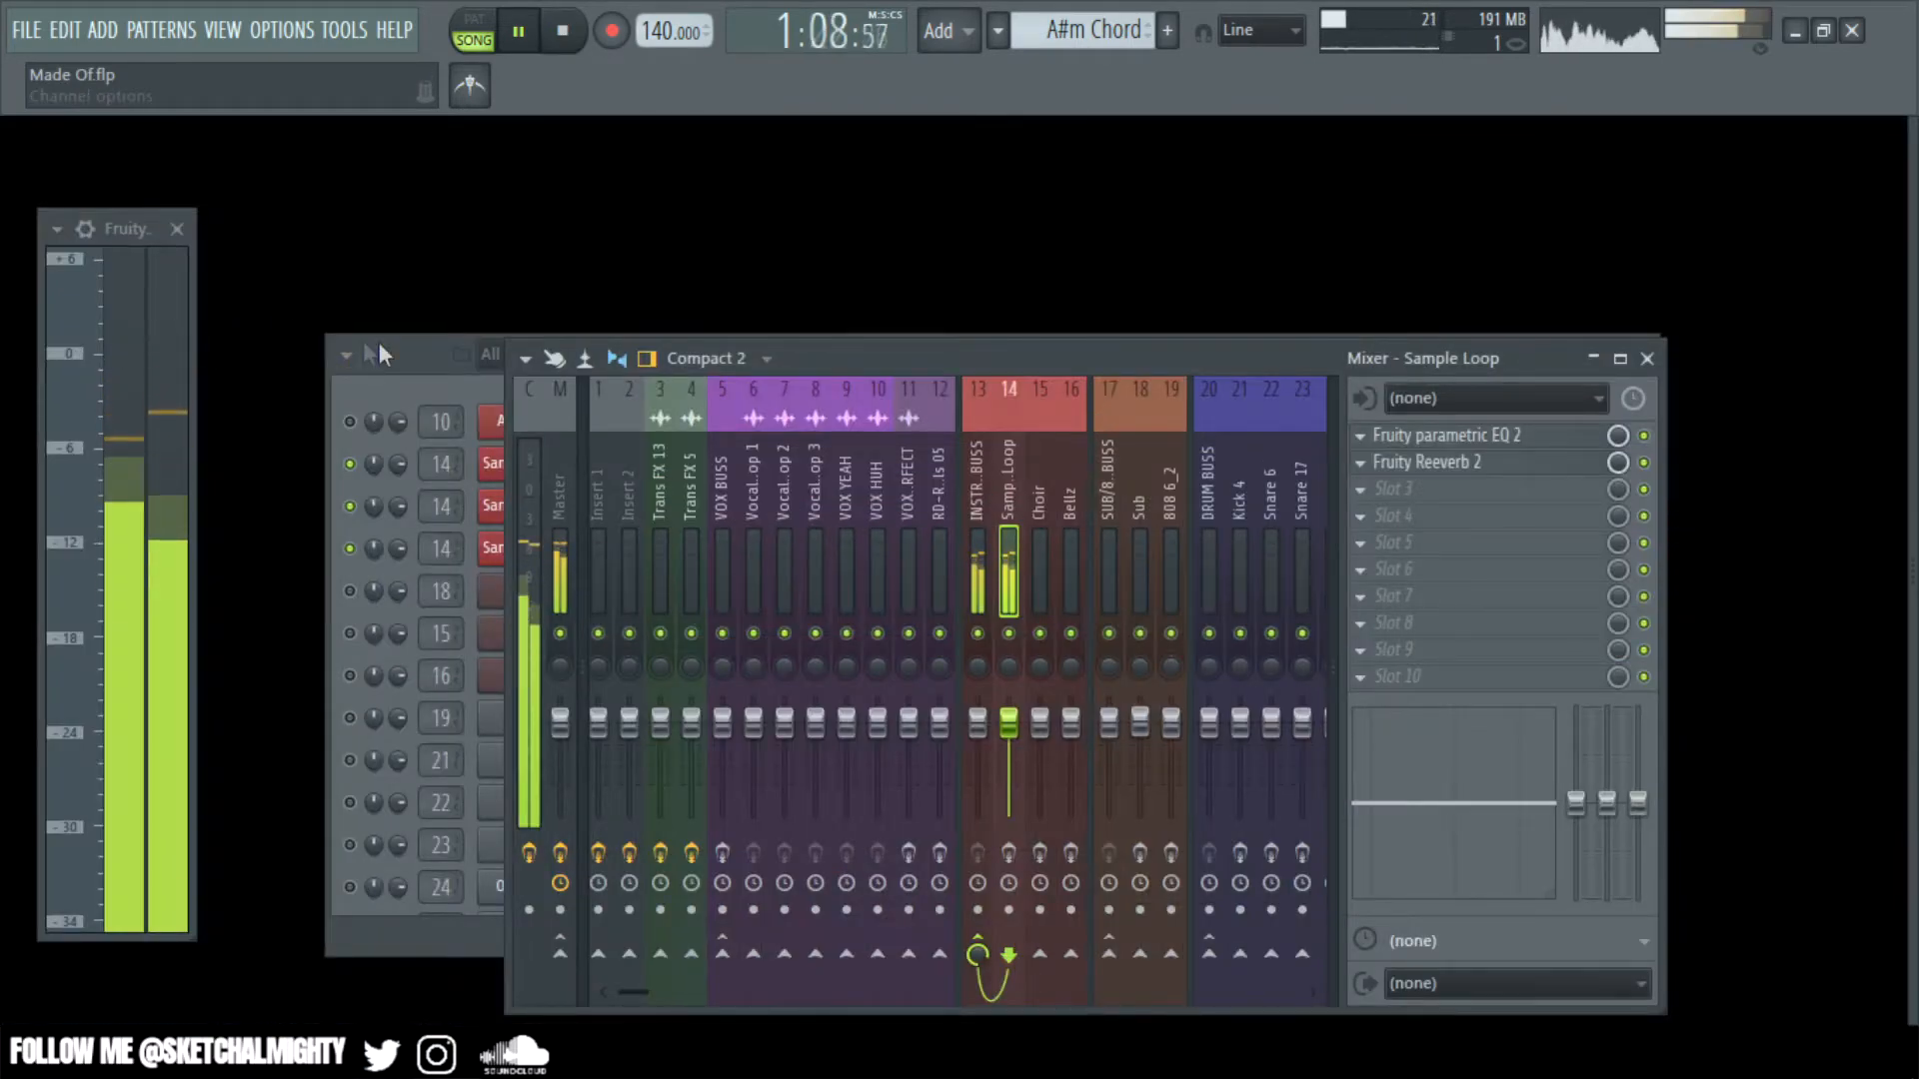
- Bring the channel rack forward and lower the first Sample Loop channel's volume while watching the dB meter
{"action": "left_click", "coordinate": [380, 341]}
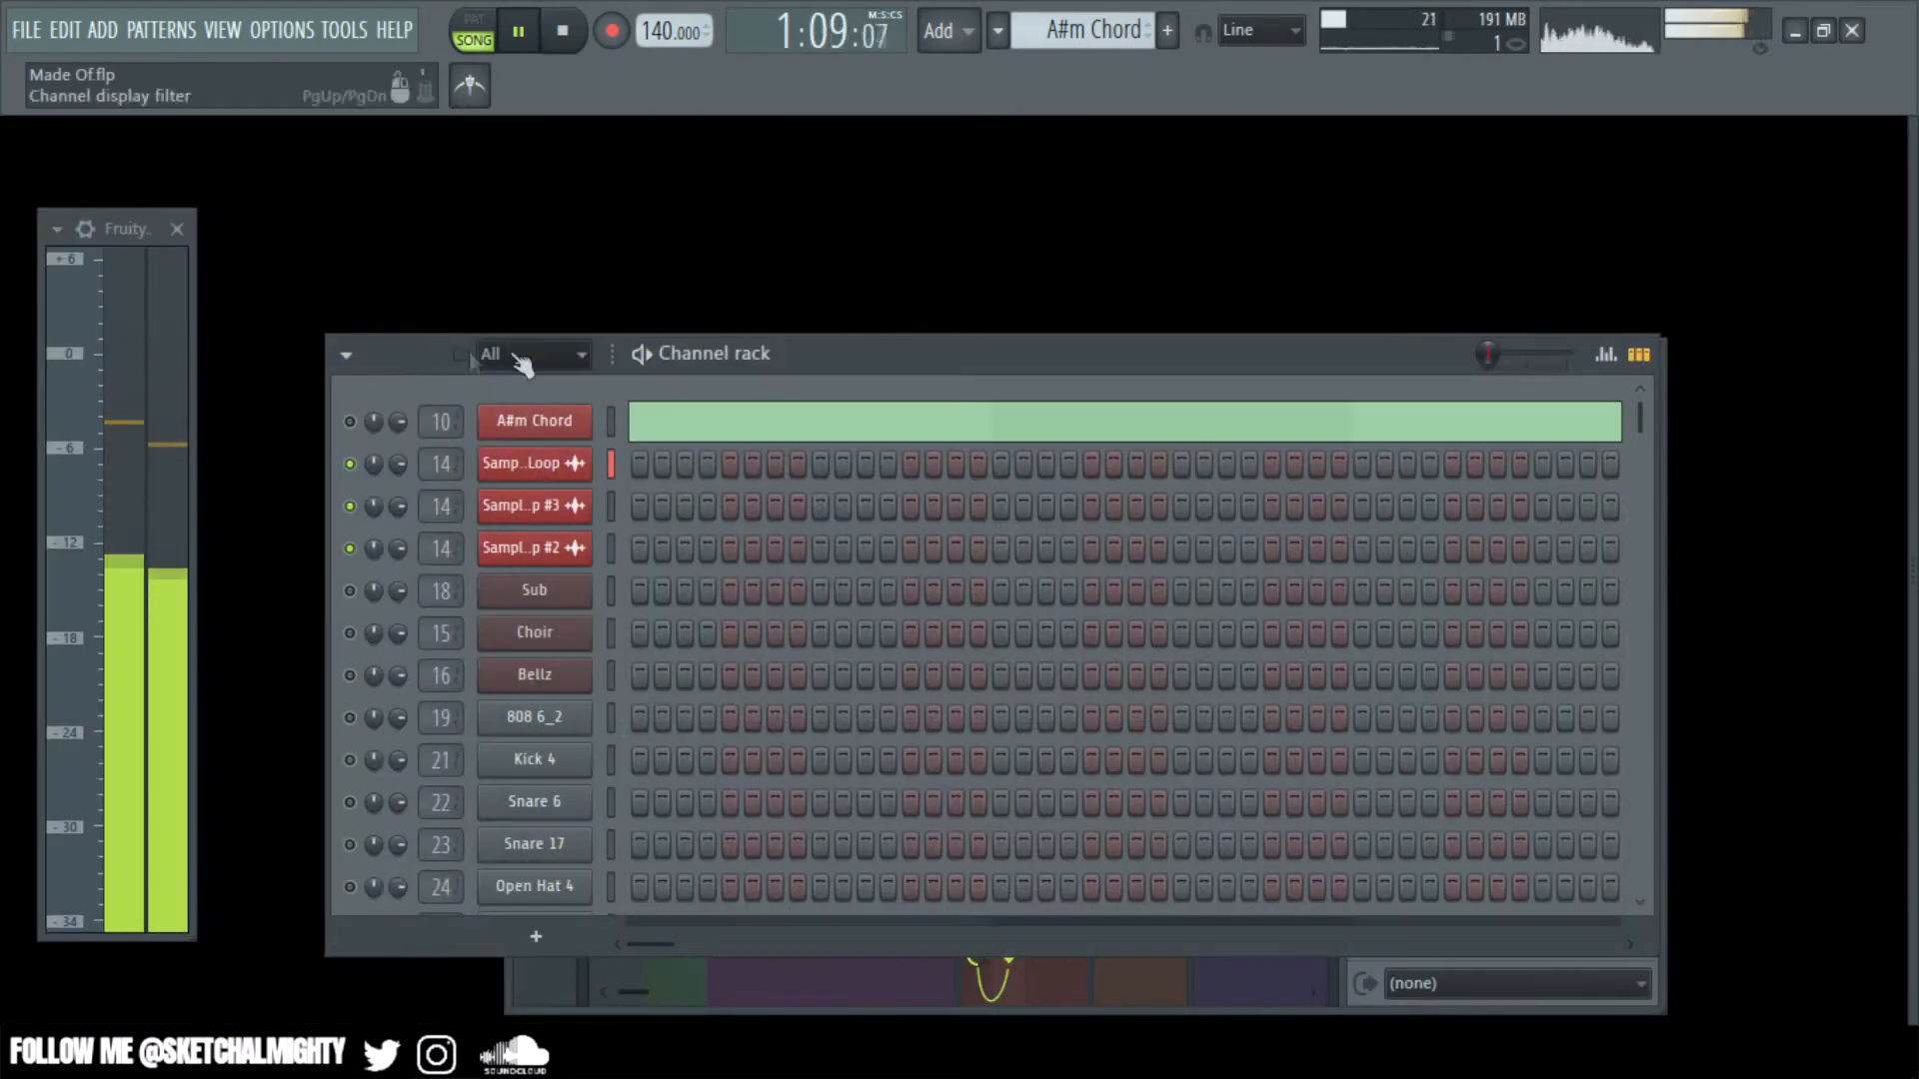
{"action": "left_click_drag", "start_coordinate": [394, 463], "coordinate": [394, 471]}
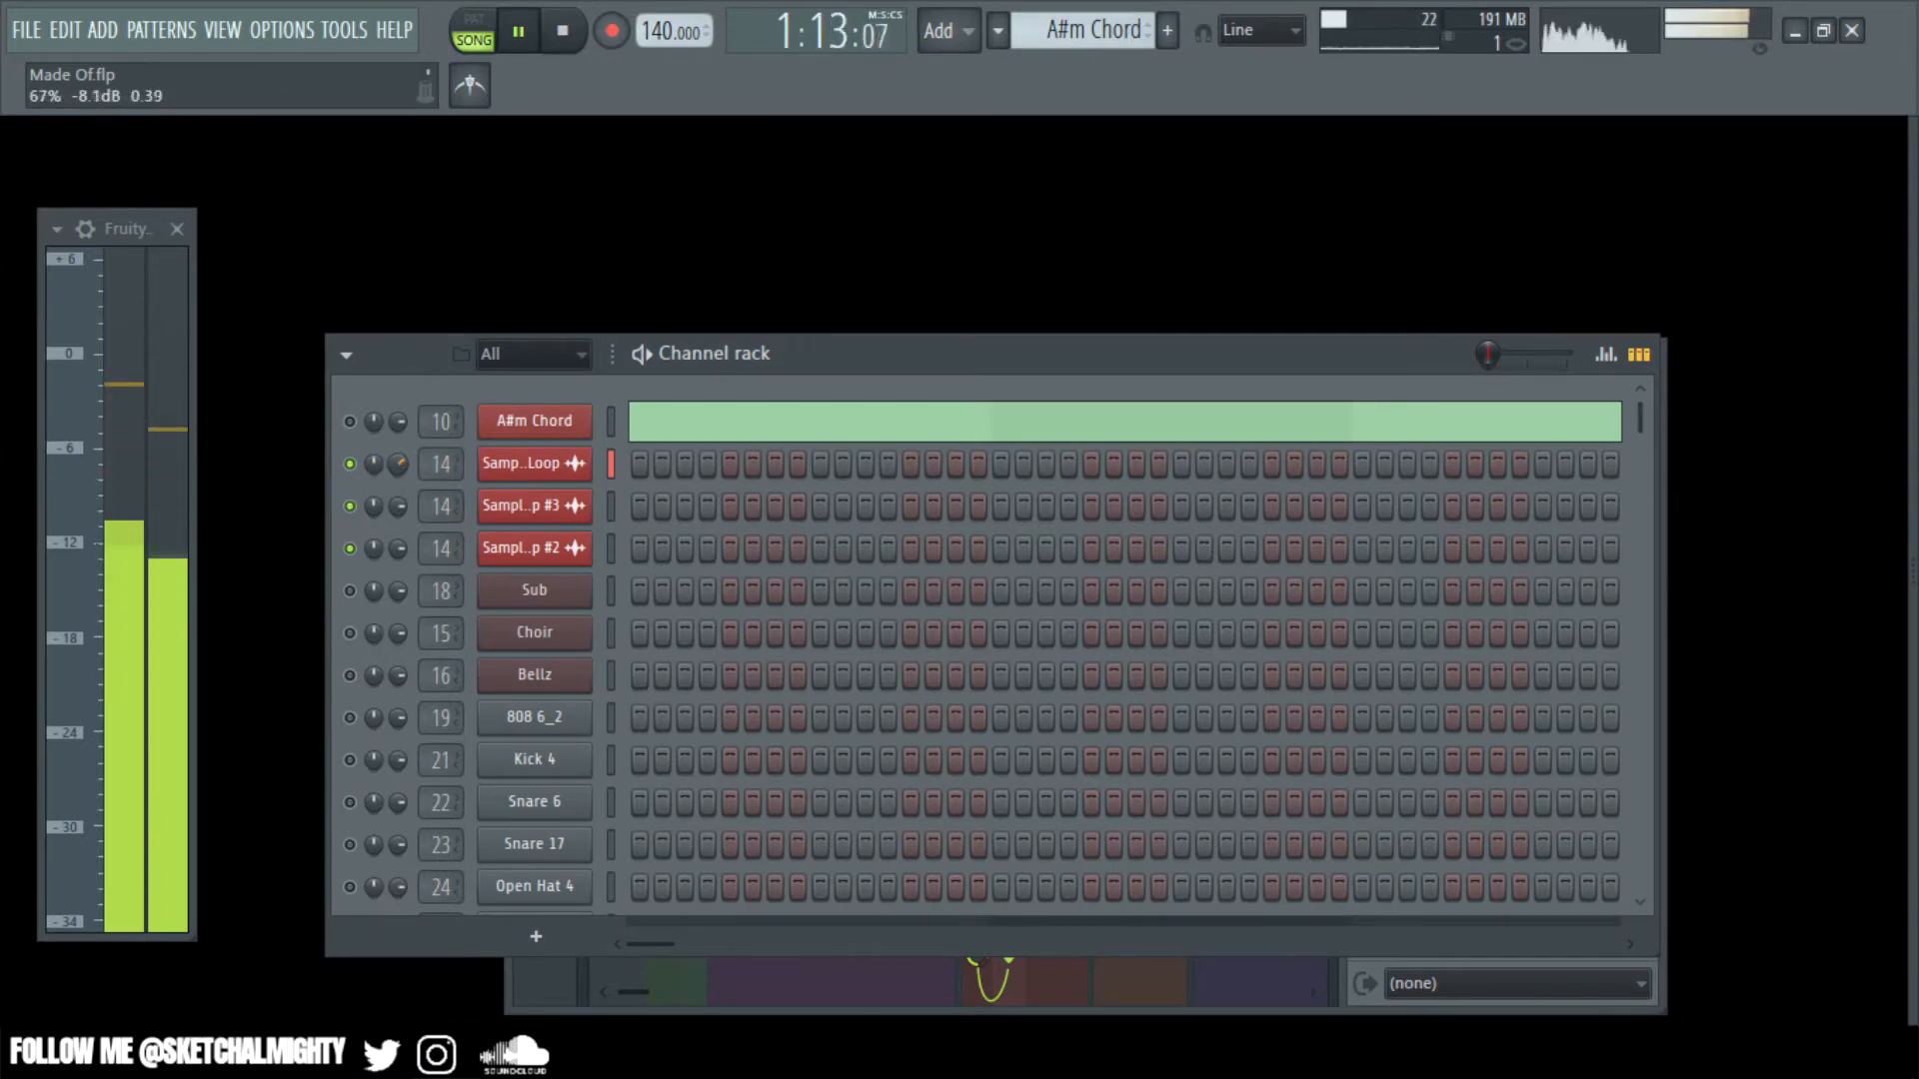
{"action": "left_click_drag", "start_coordinate": [394, 482], "coordinate": [394, 485]}
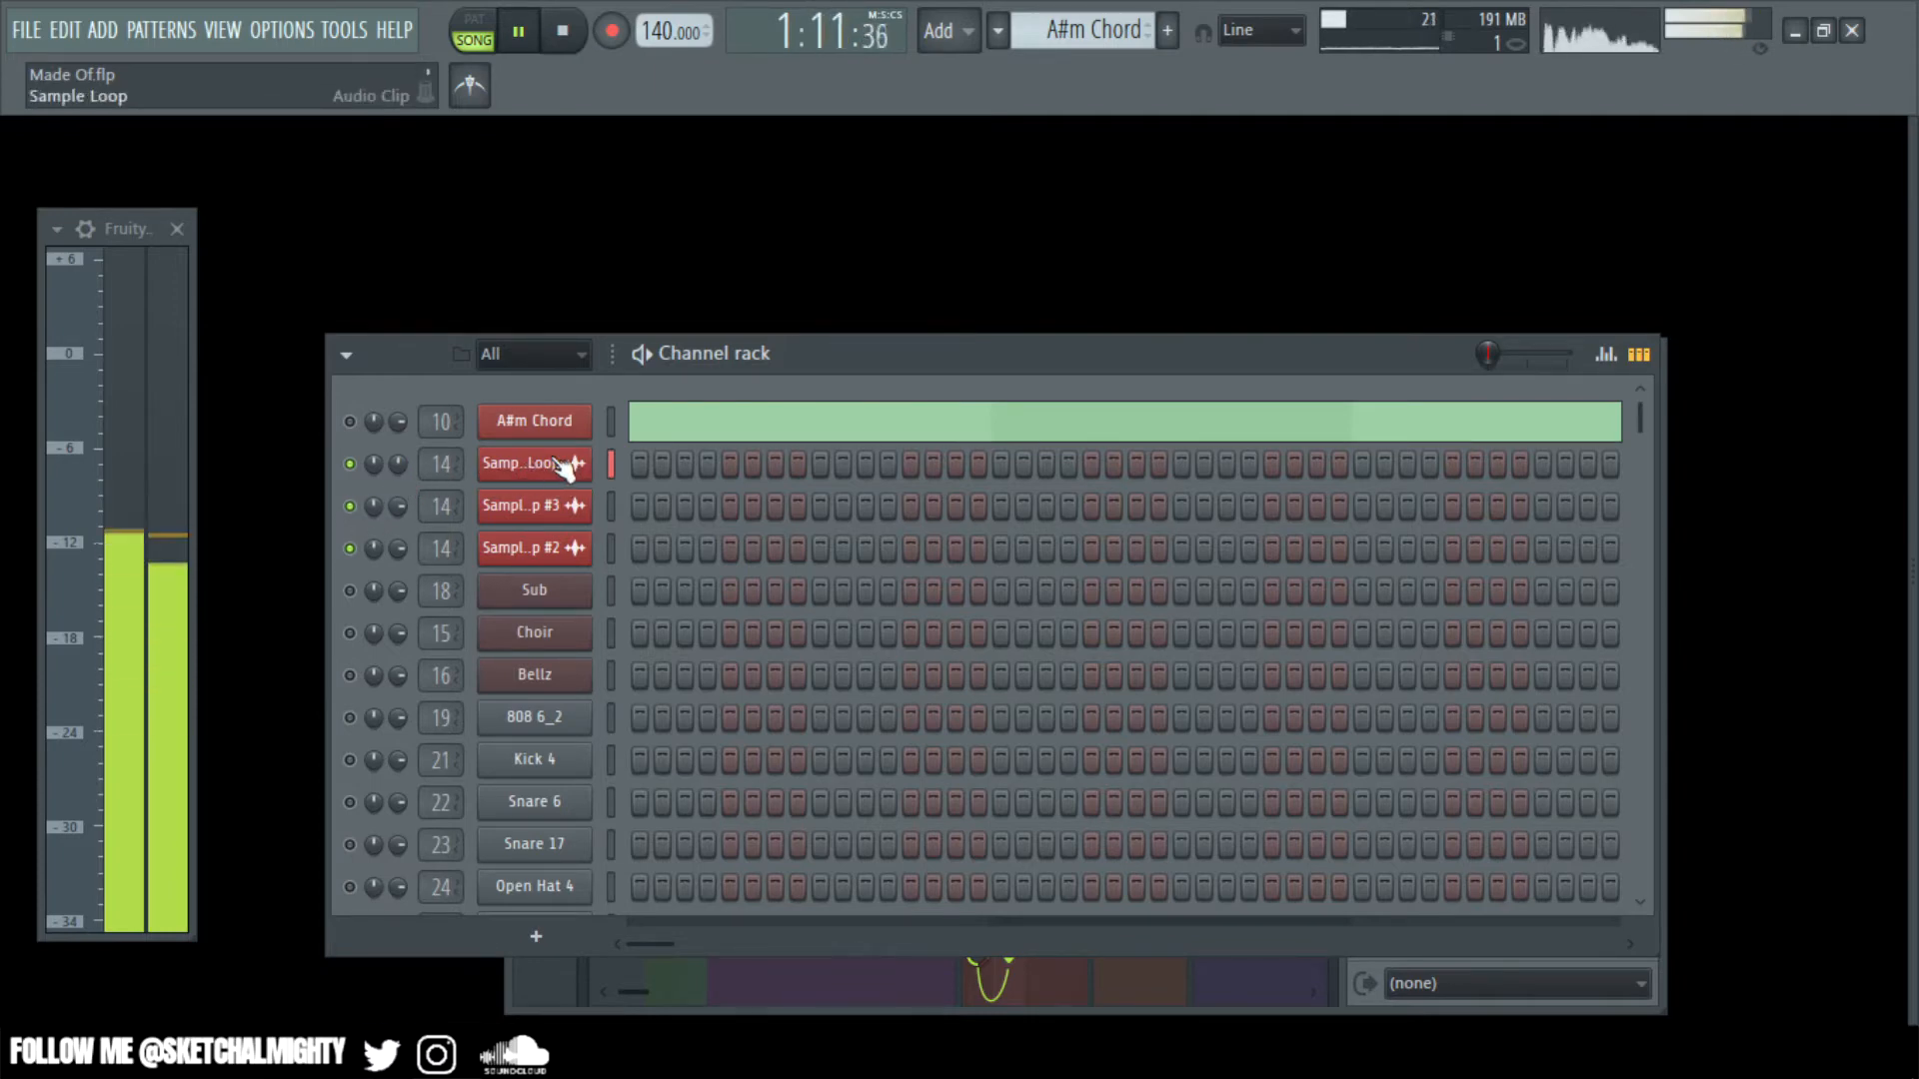
- Copy the first Sample Loop channel's volume value to the Sample Loop #3 and Sample Loop #2 channels
{"action": "right_click", "coordinate": [404, 478]}
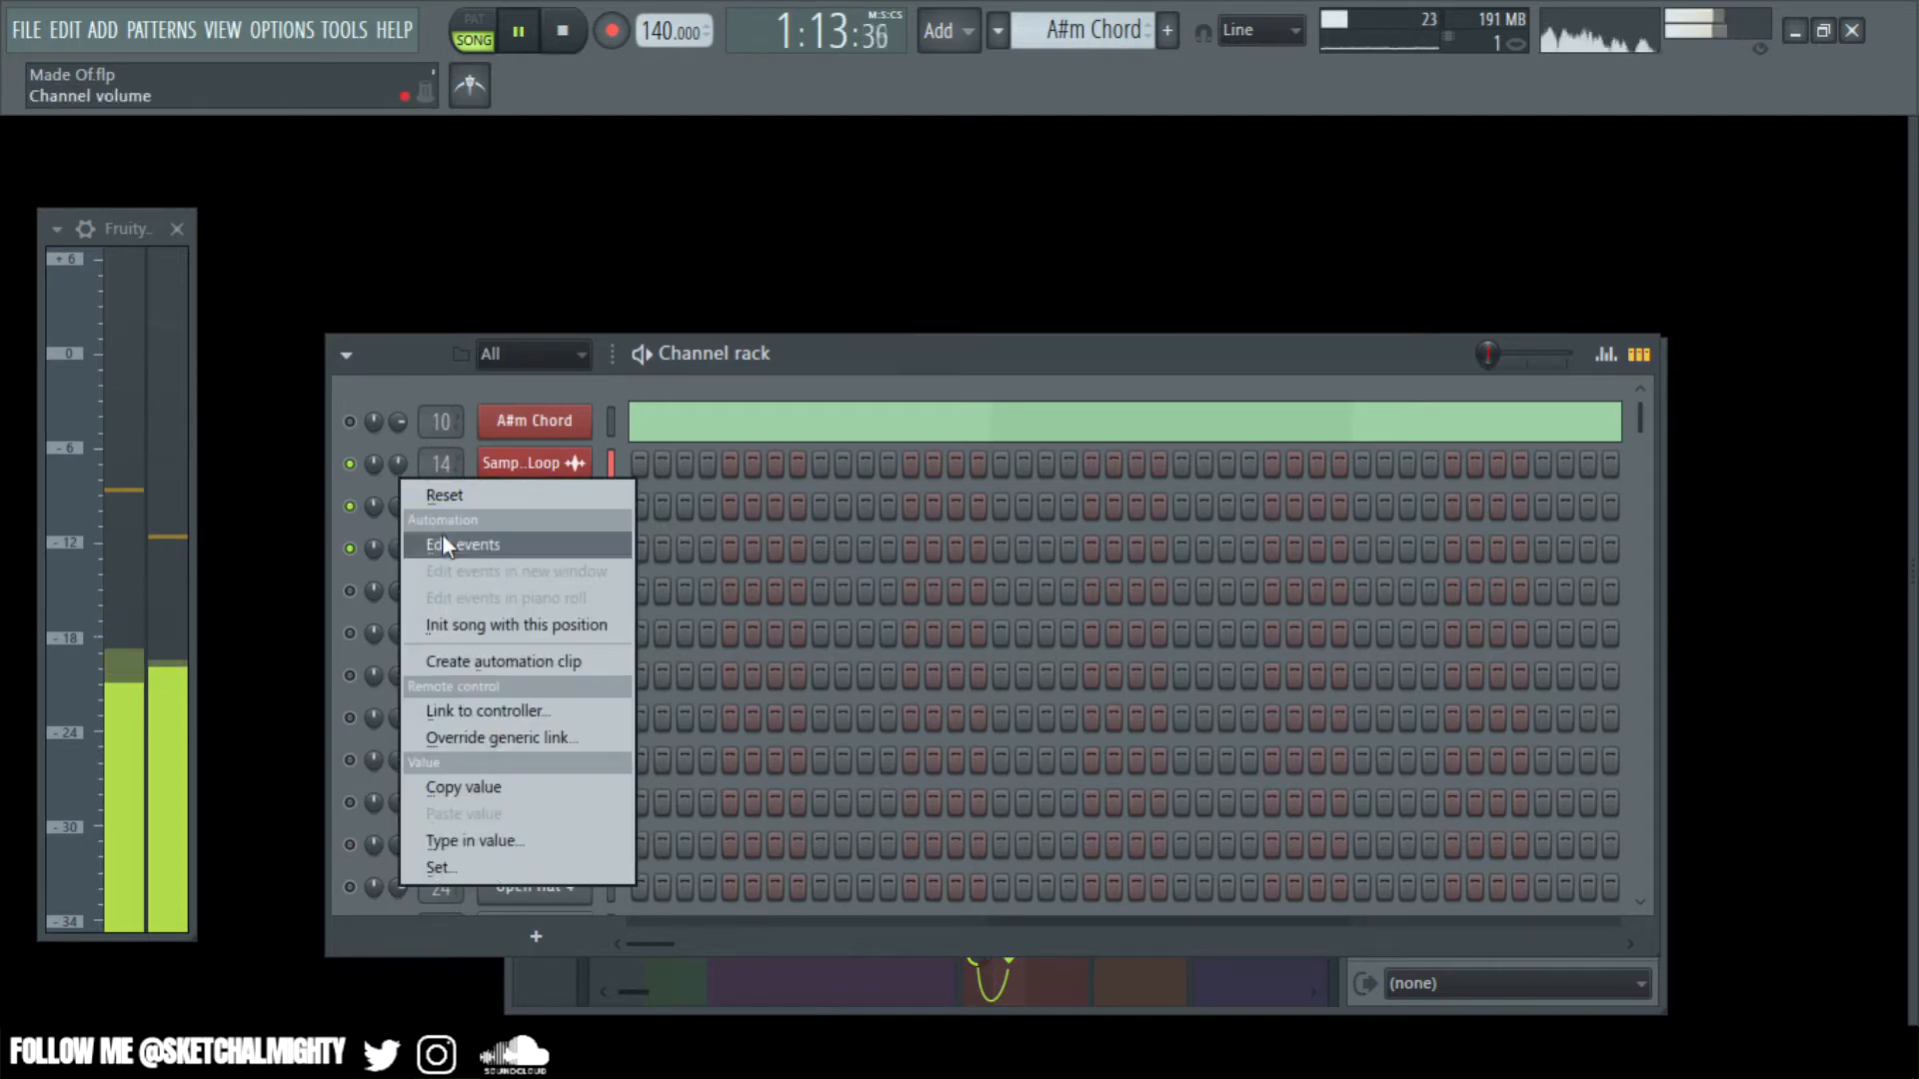
{"action": "left_click", "coordinate": [518, 794]}
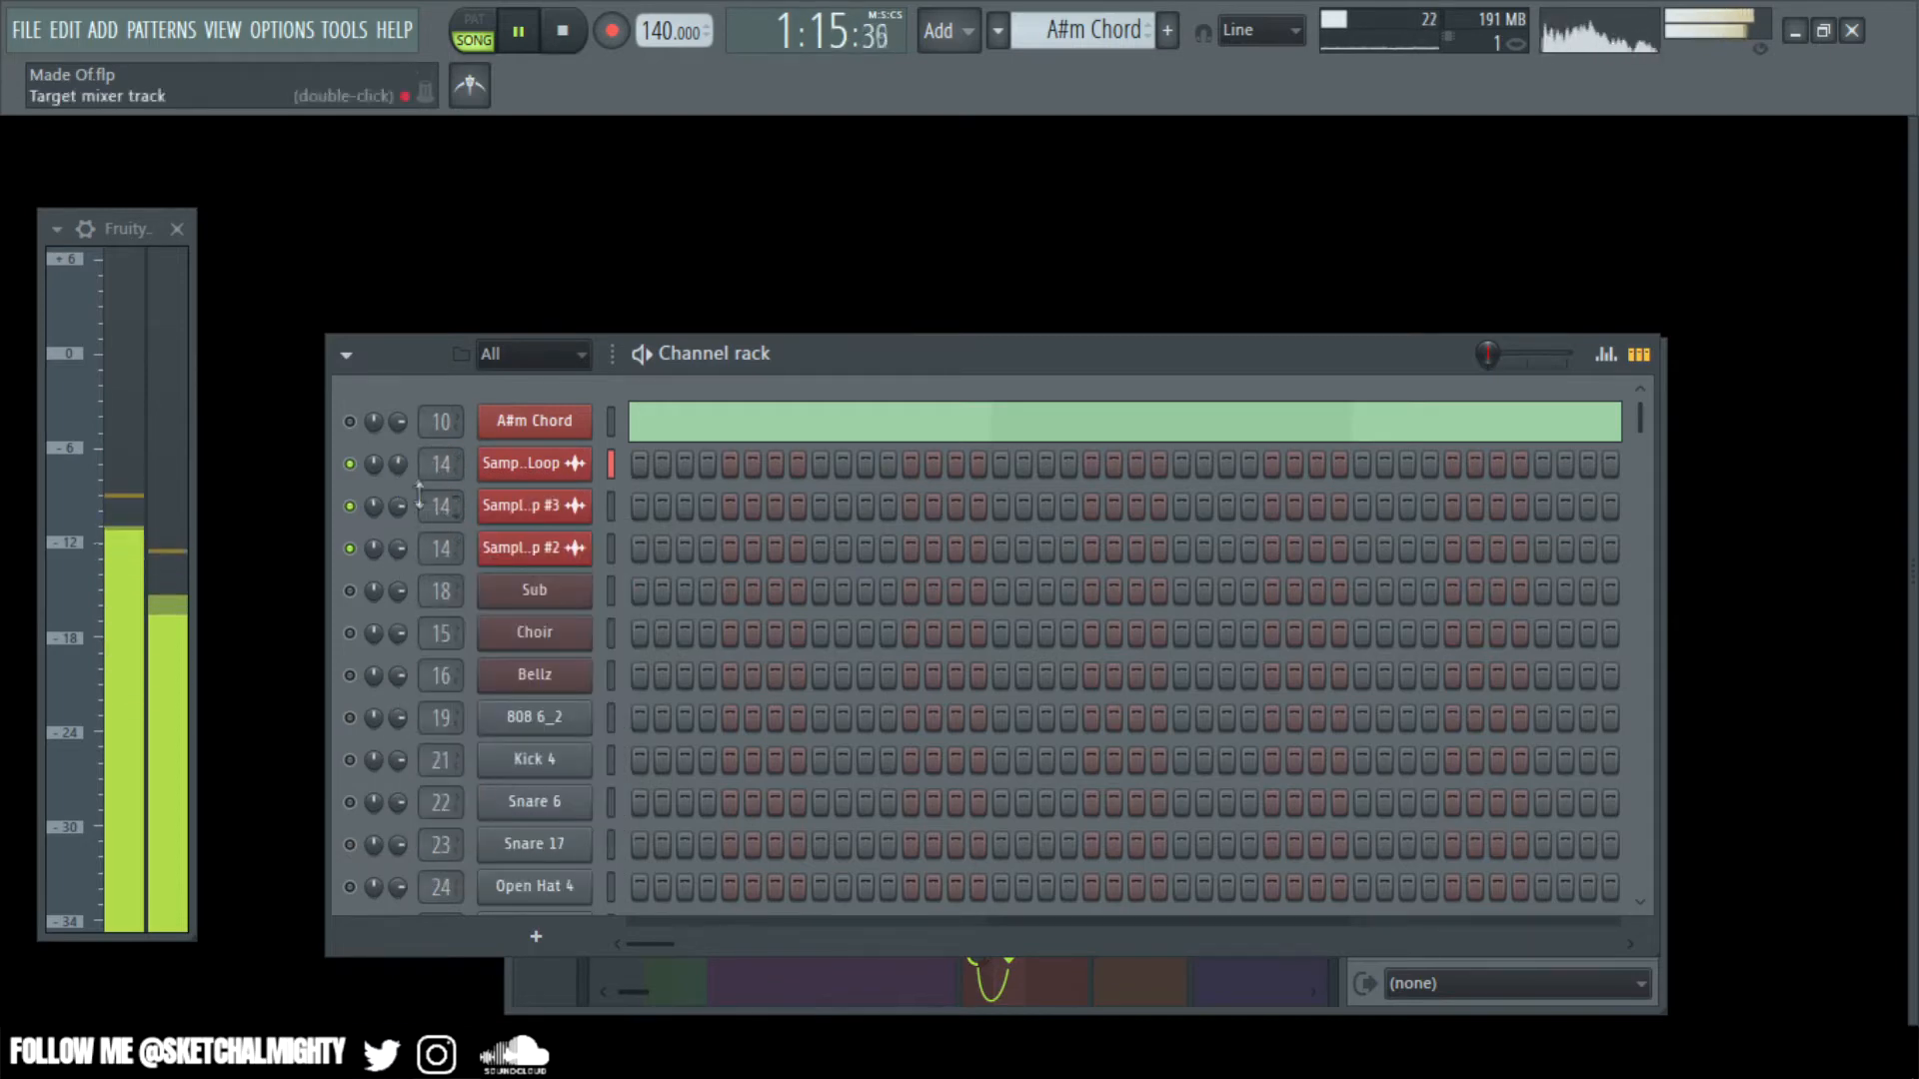
{"action": "right_click", "coordinate": [400, 512]}
{"action": "left_click", "coordinate": [487, 849]}
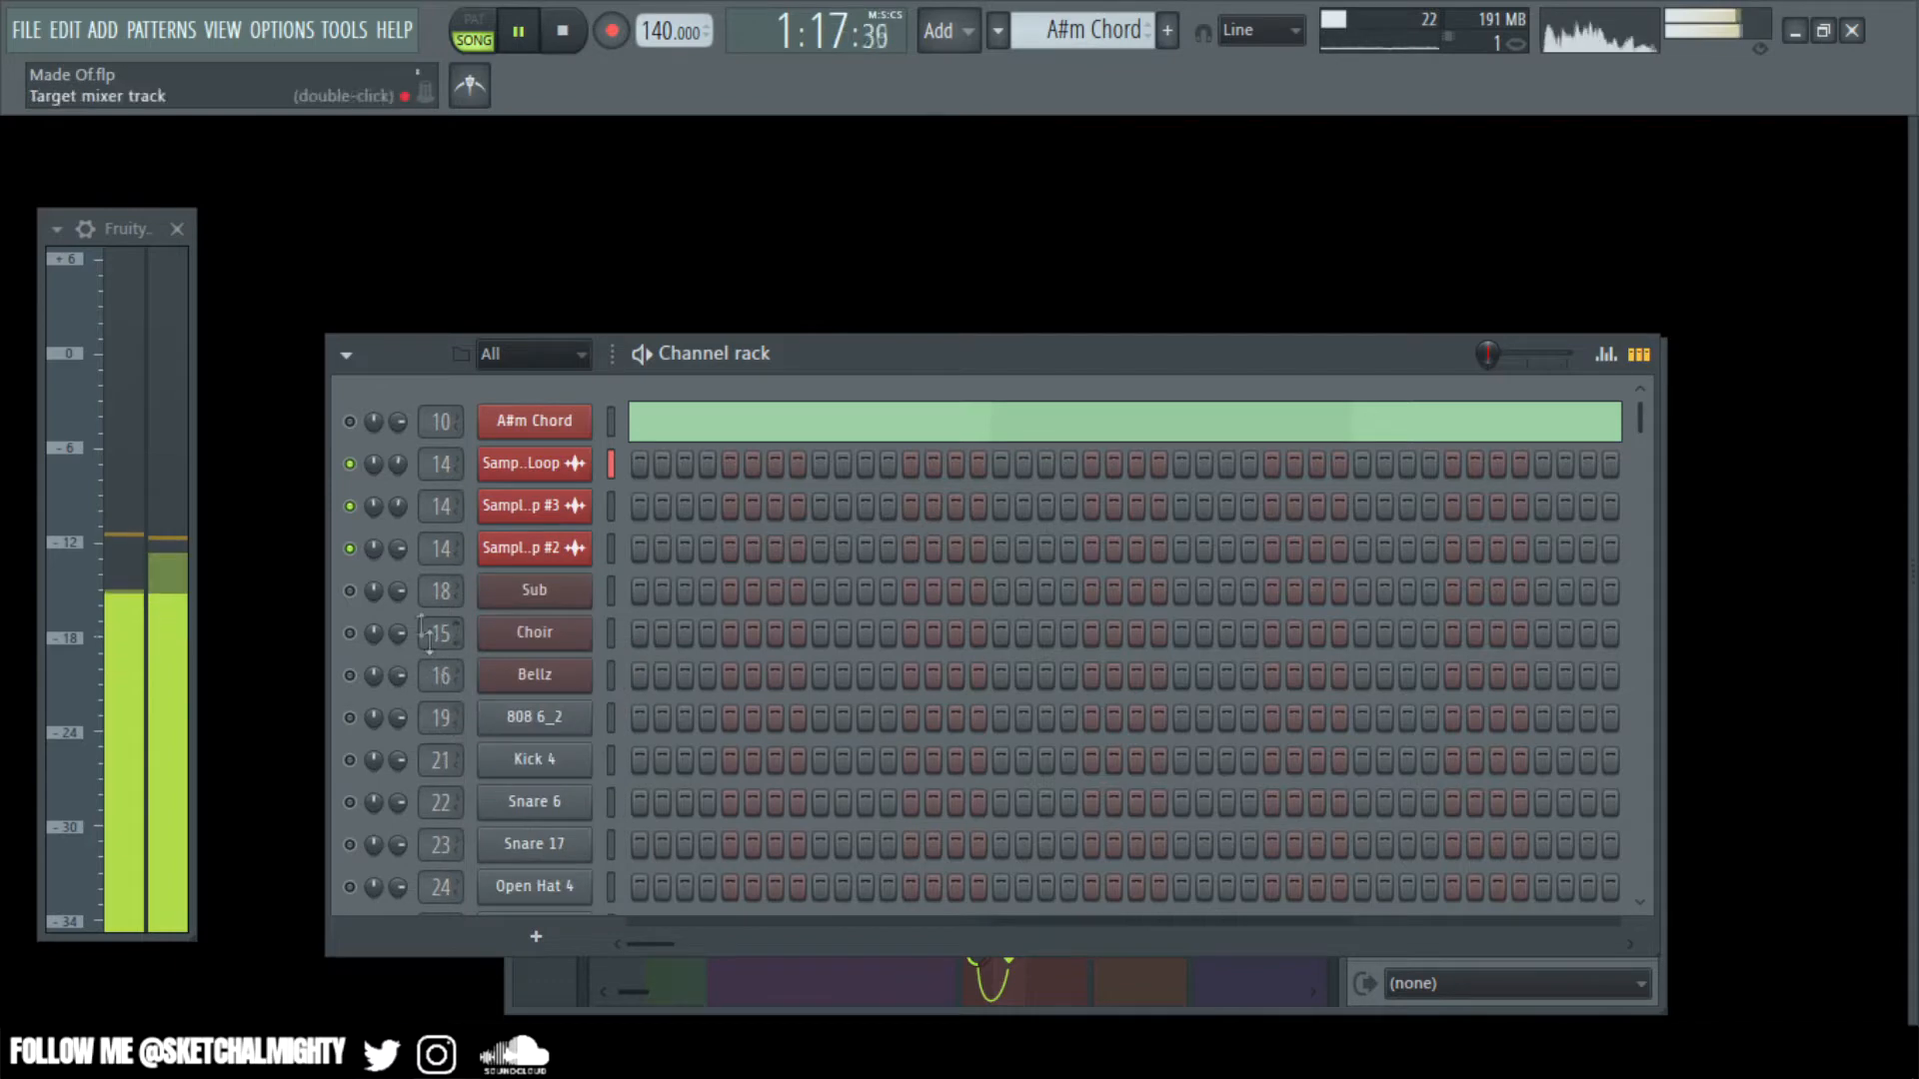
{"action": "right_click", "coordinate": [399, 556]}
{"action": "left_click", "coordinate": [567, 900]}
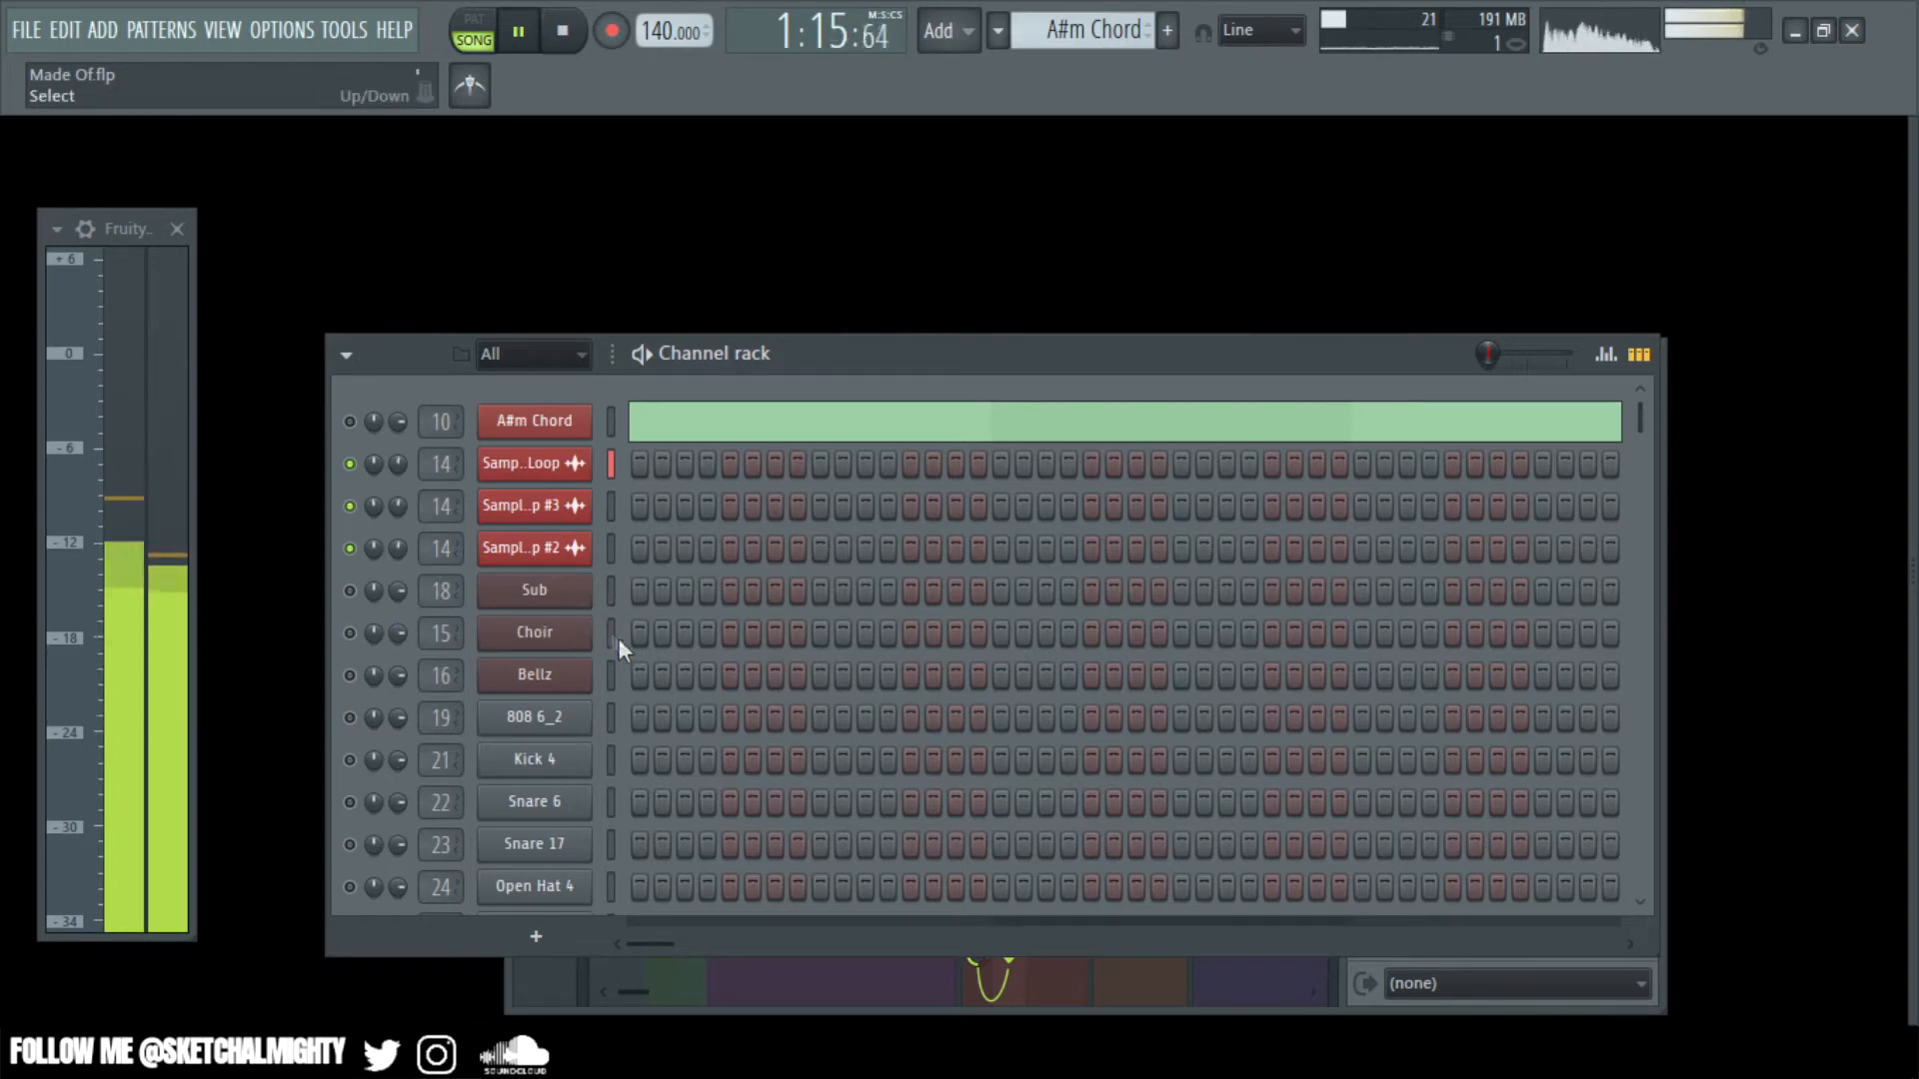
- Move the Choir and Bellz channels above Sub in the channel rack and select the Choir mixer track
{"action": "key", "text": "alt+Up"}
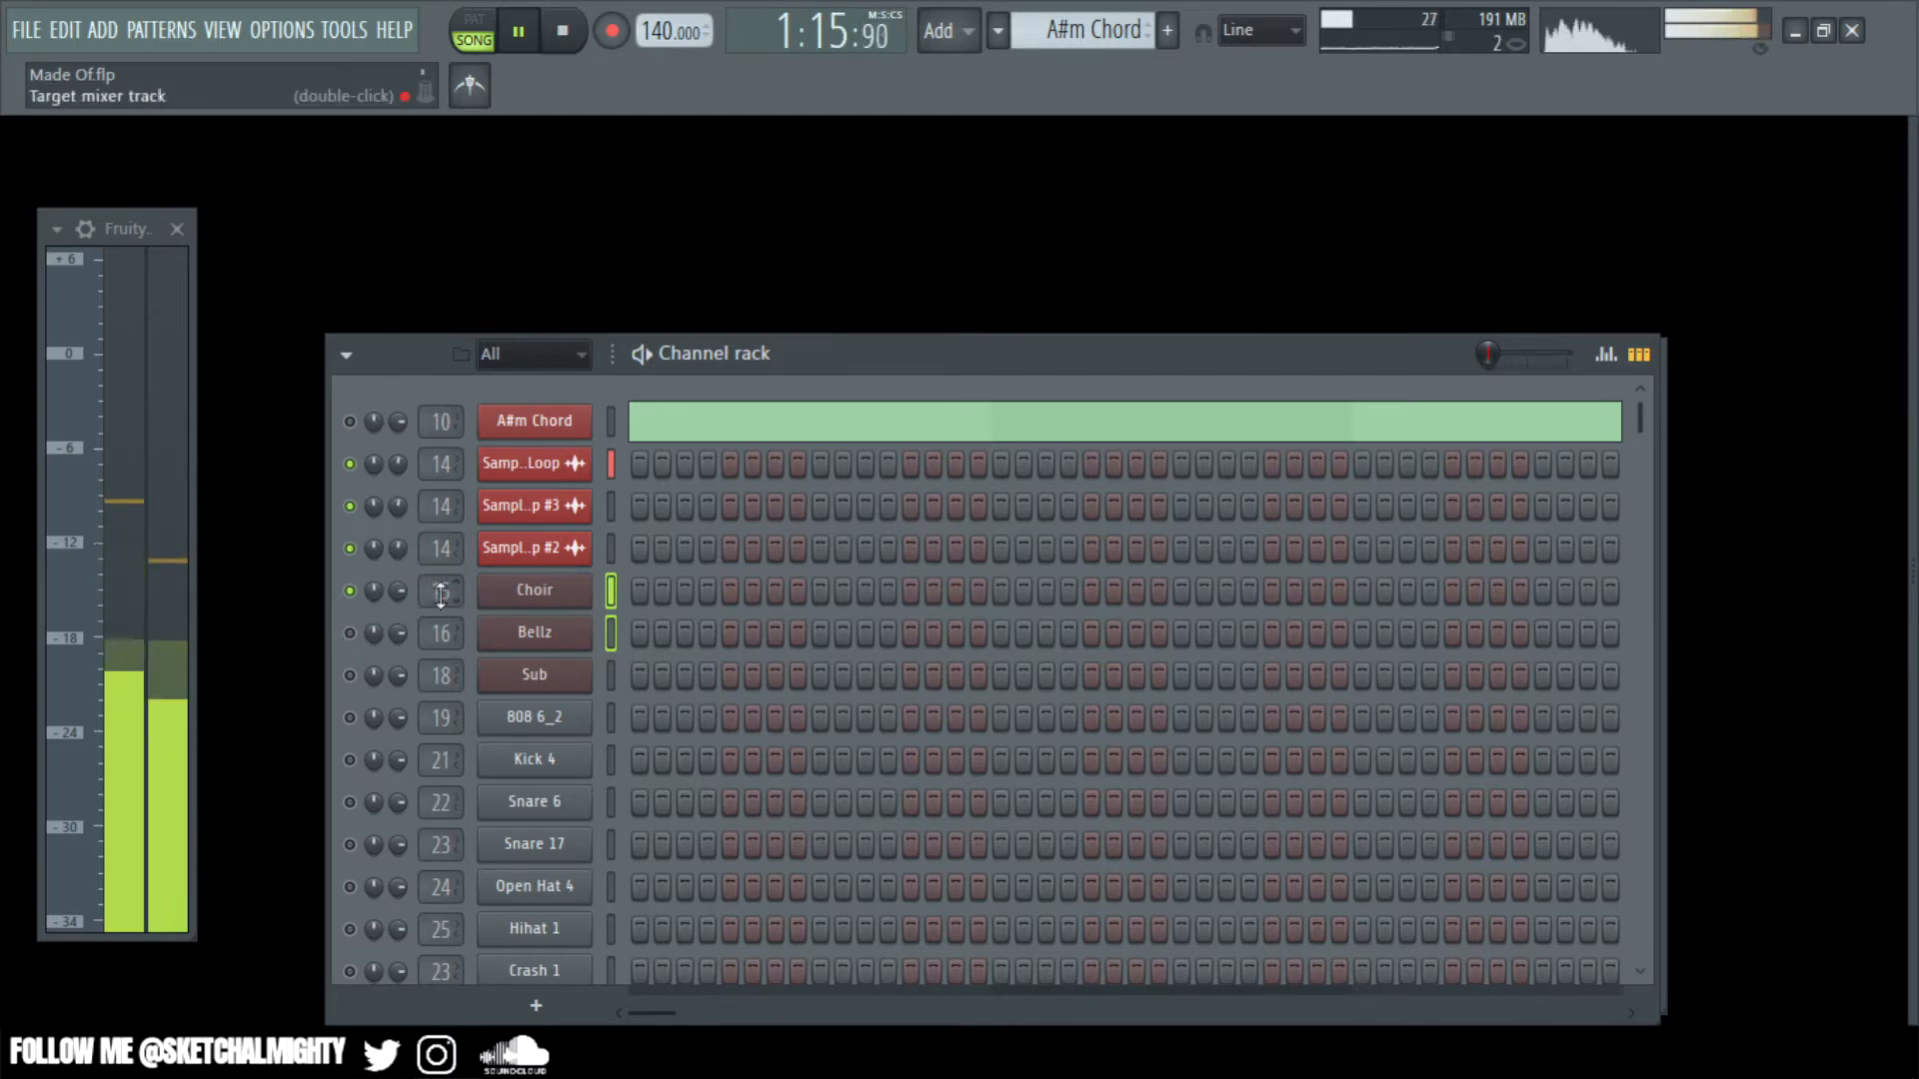
{"action": "key", "text": "F6"}
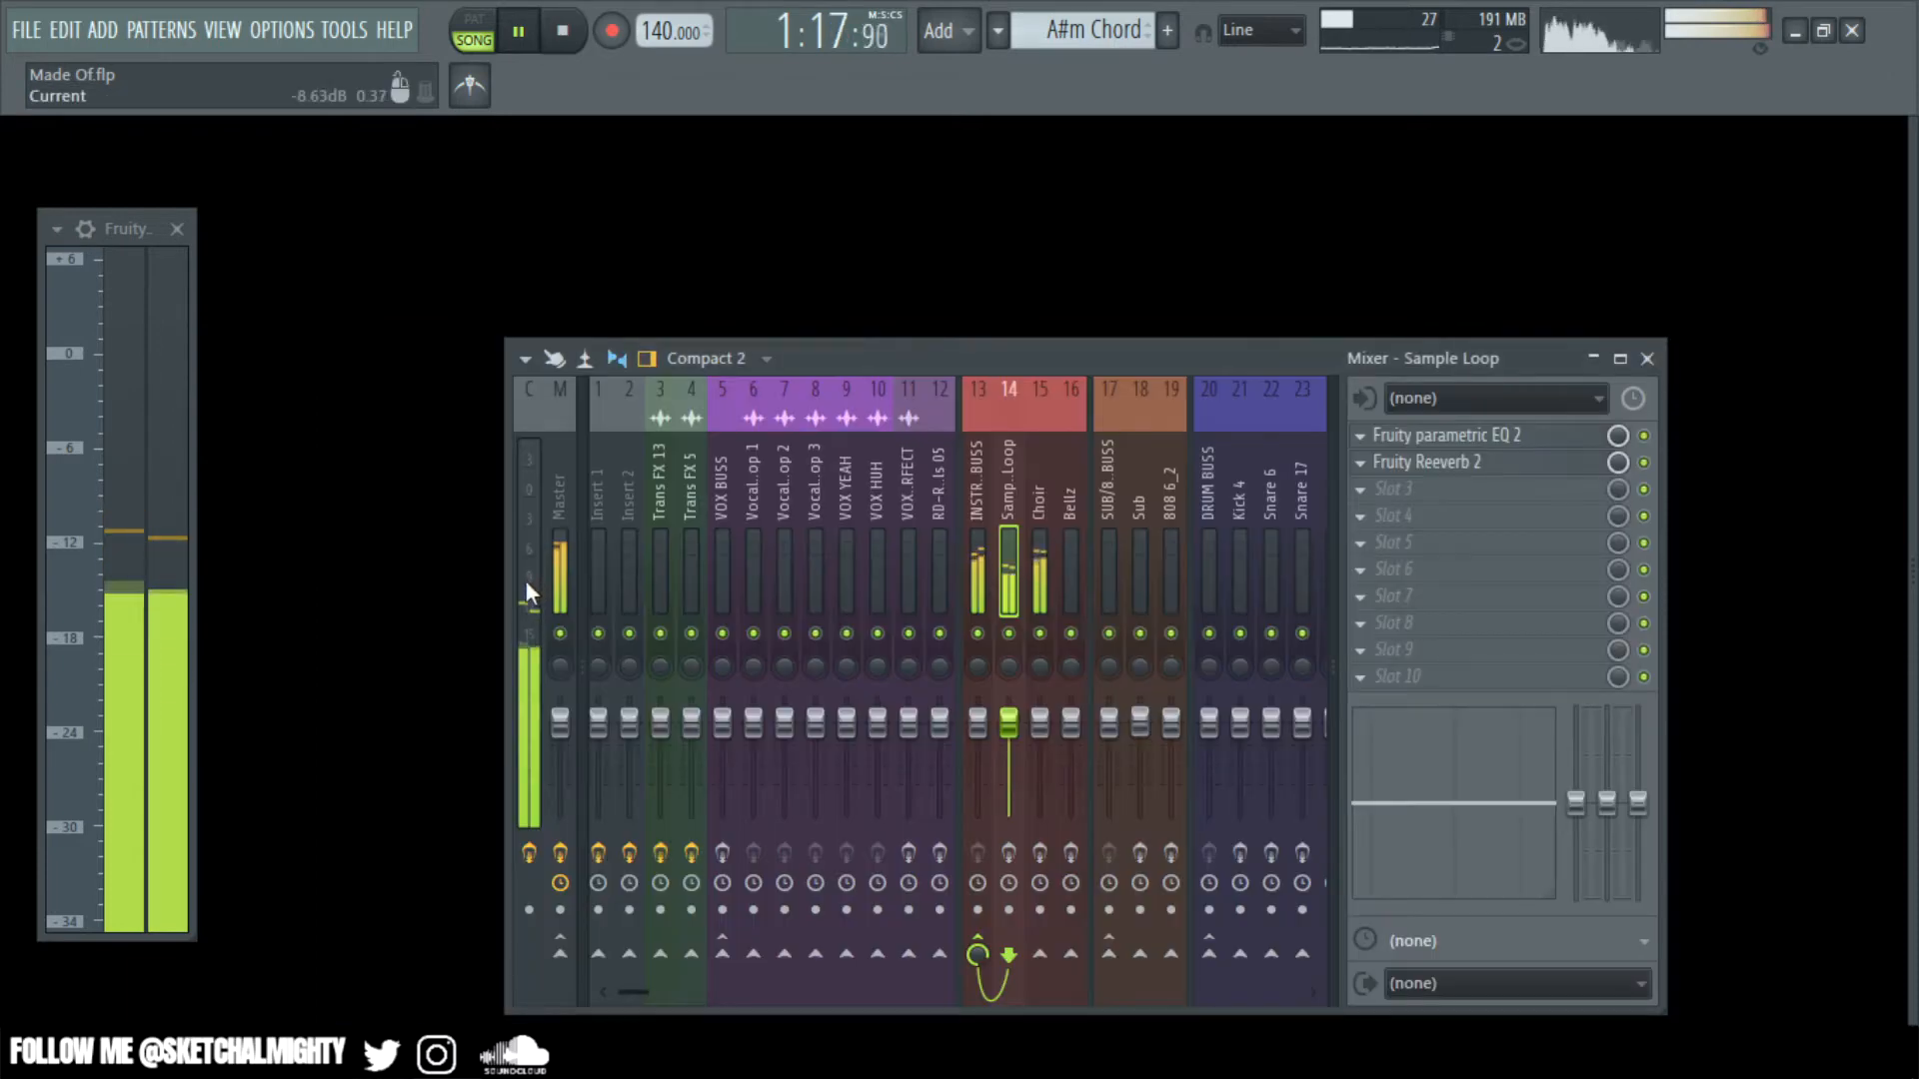
{"action": "left_click", "coordinate": [1045, 593]}
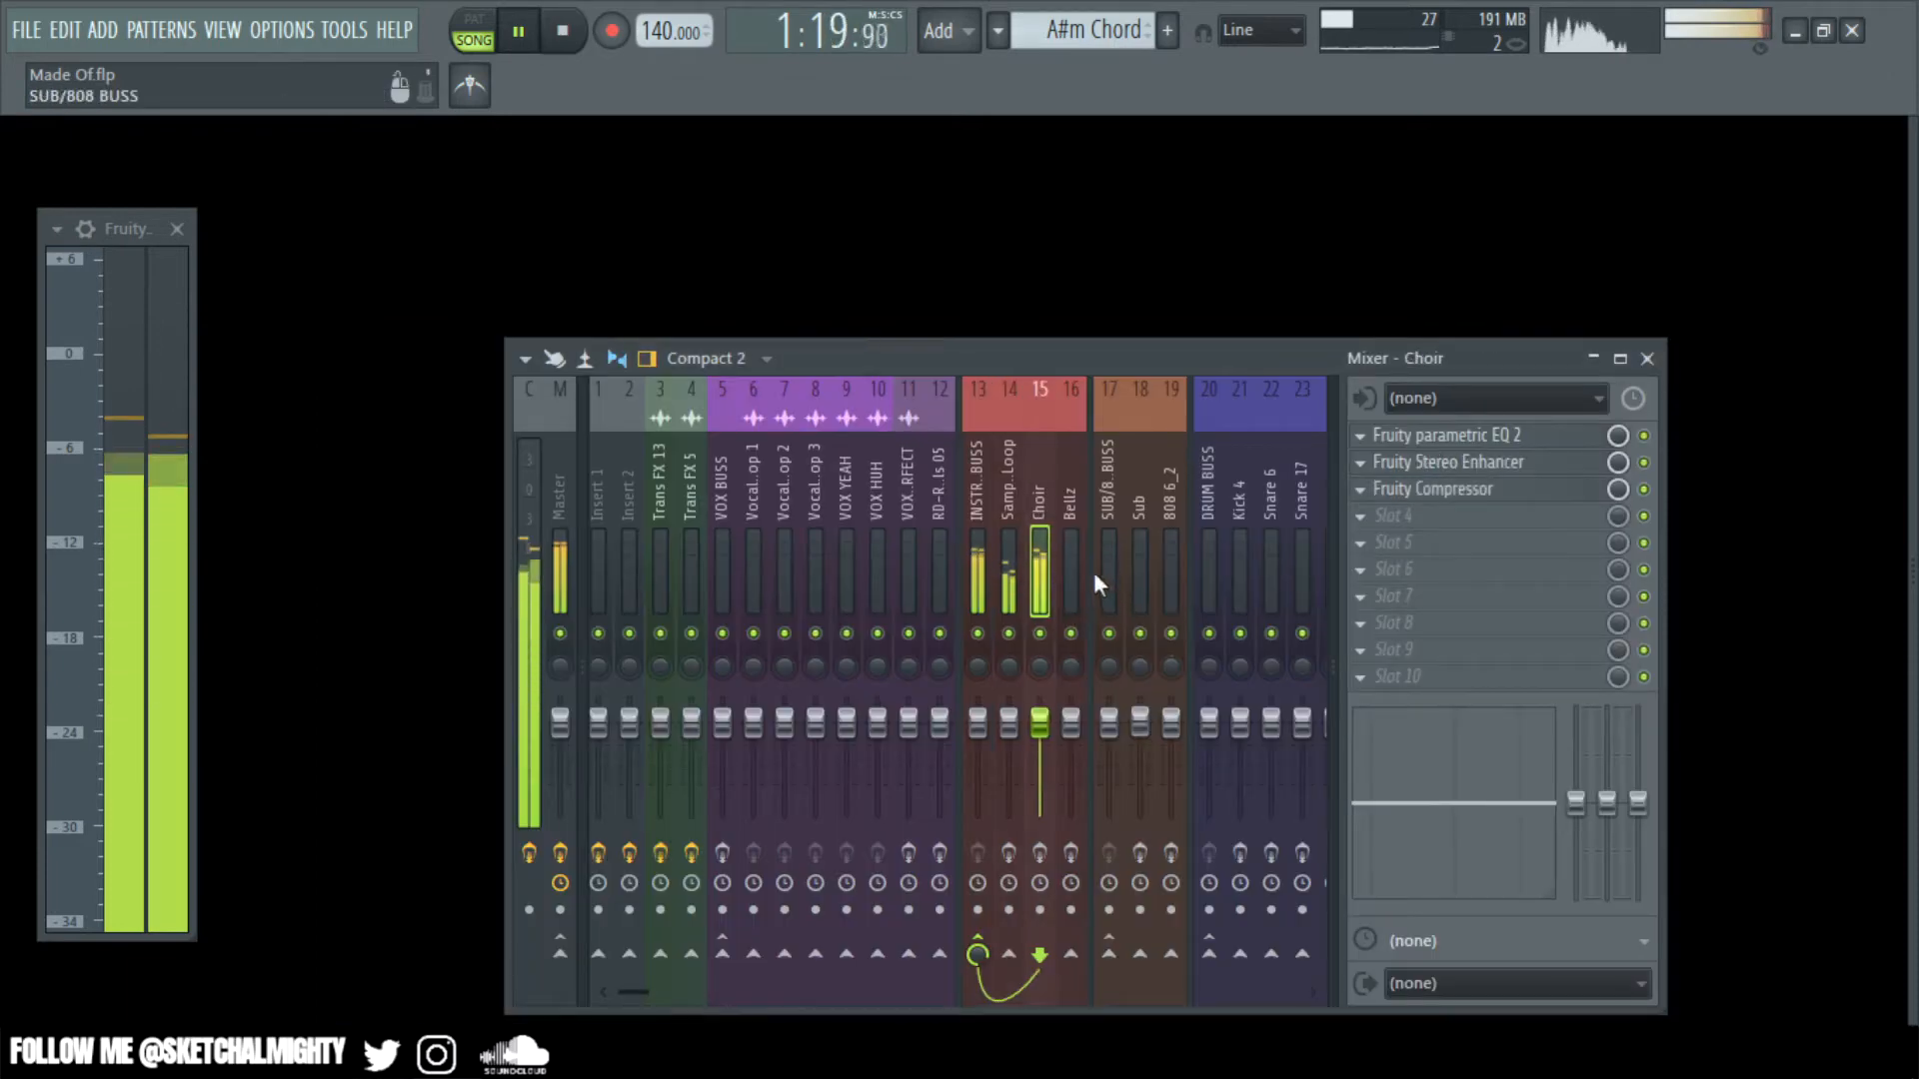
{"action": "key", "text": "F5"}
{"action": "key", "text": "F5"}
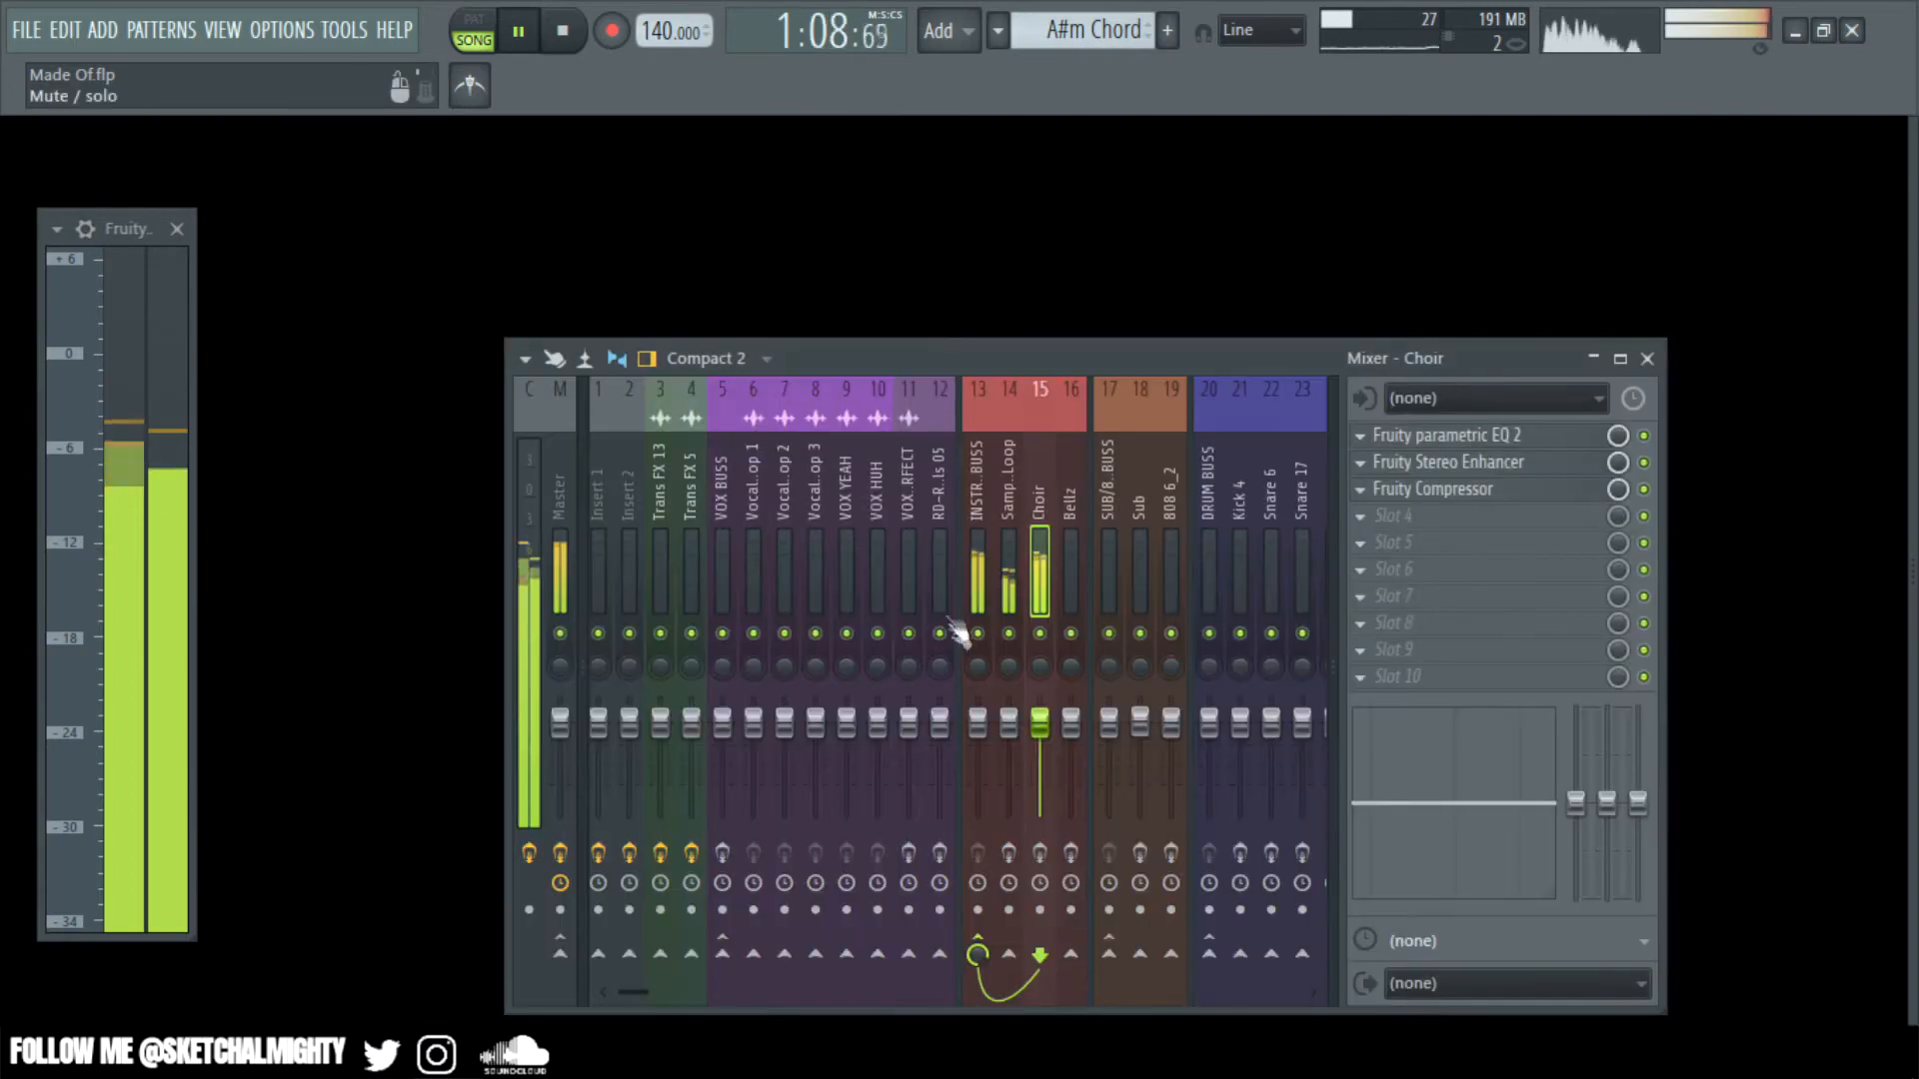
- Return to the channel rack and lower the Choir channel's volume against the dB meter
{"action": "key", "text": "F6"}
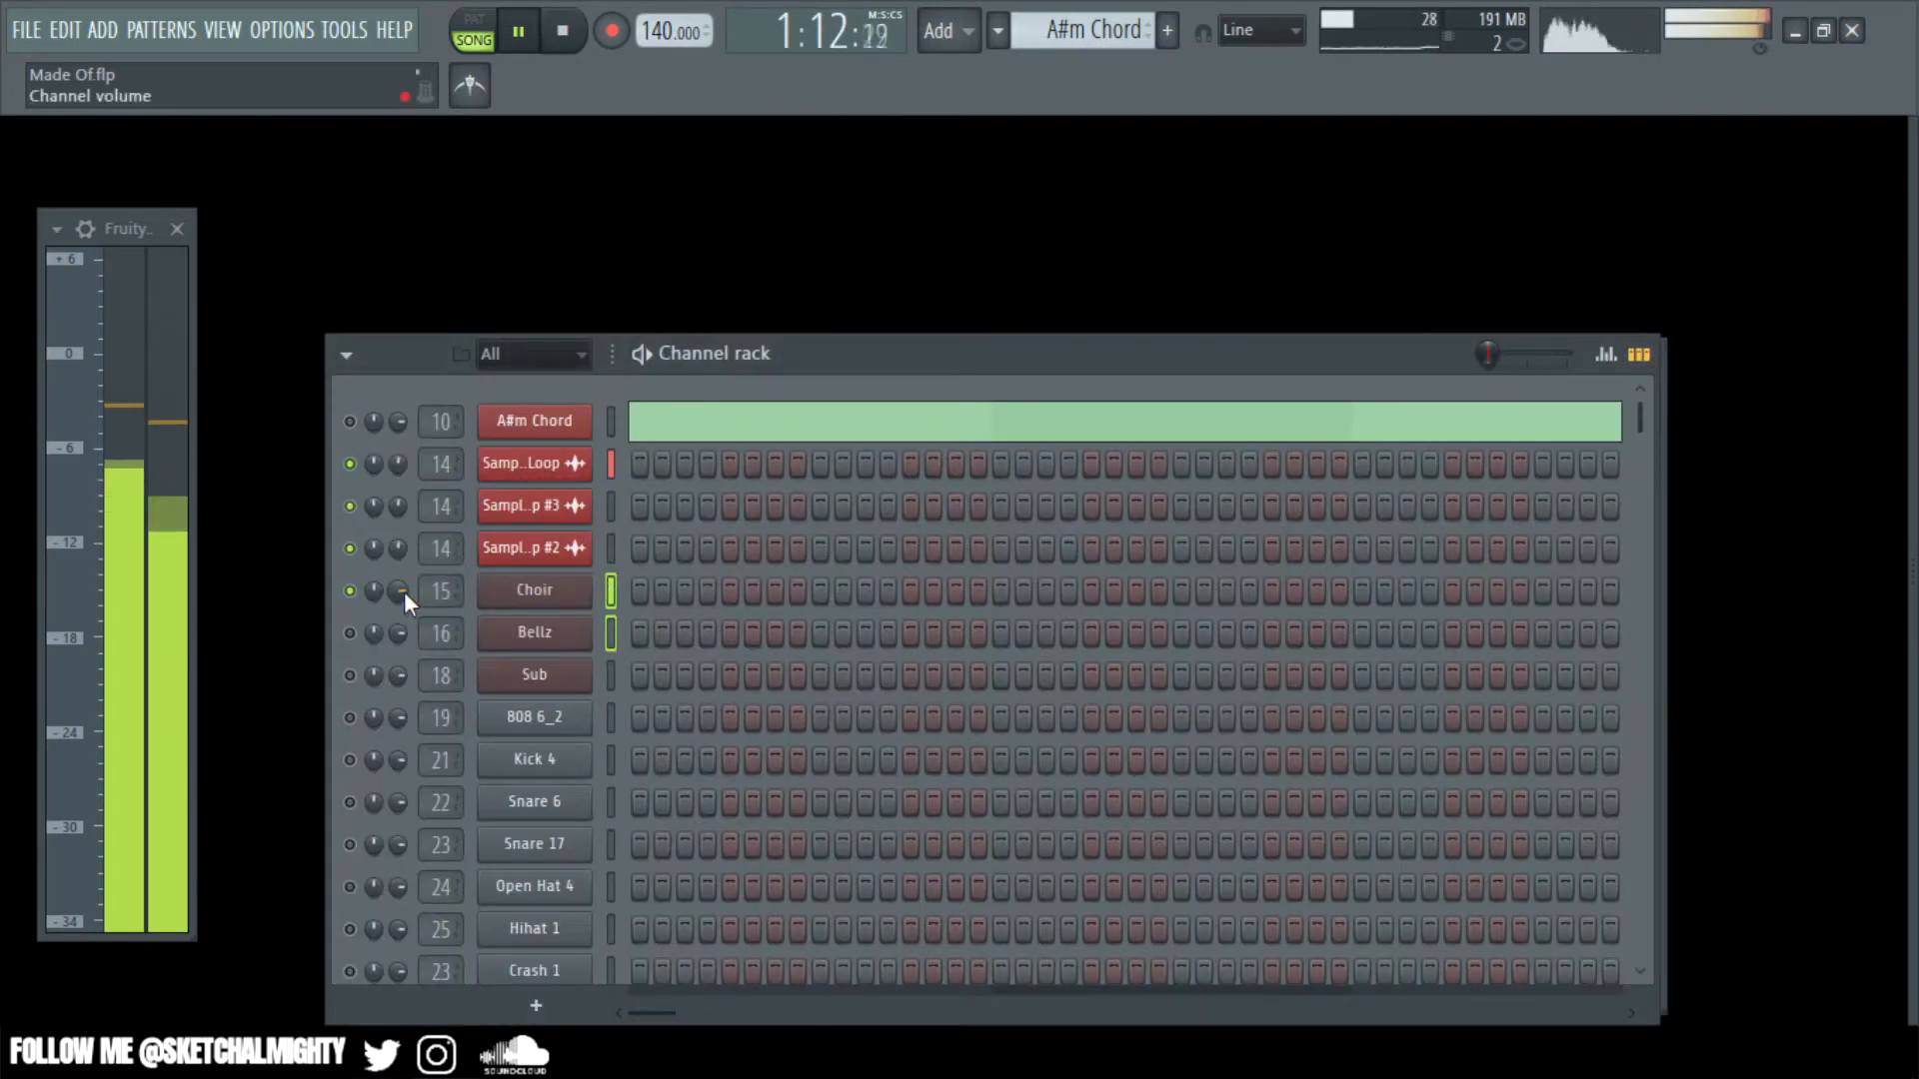
{"action": "left_click_drag", "start_coordinate": [398, 591], "coordinate": [398, 595]}
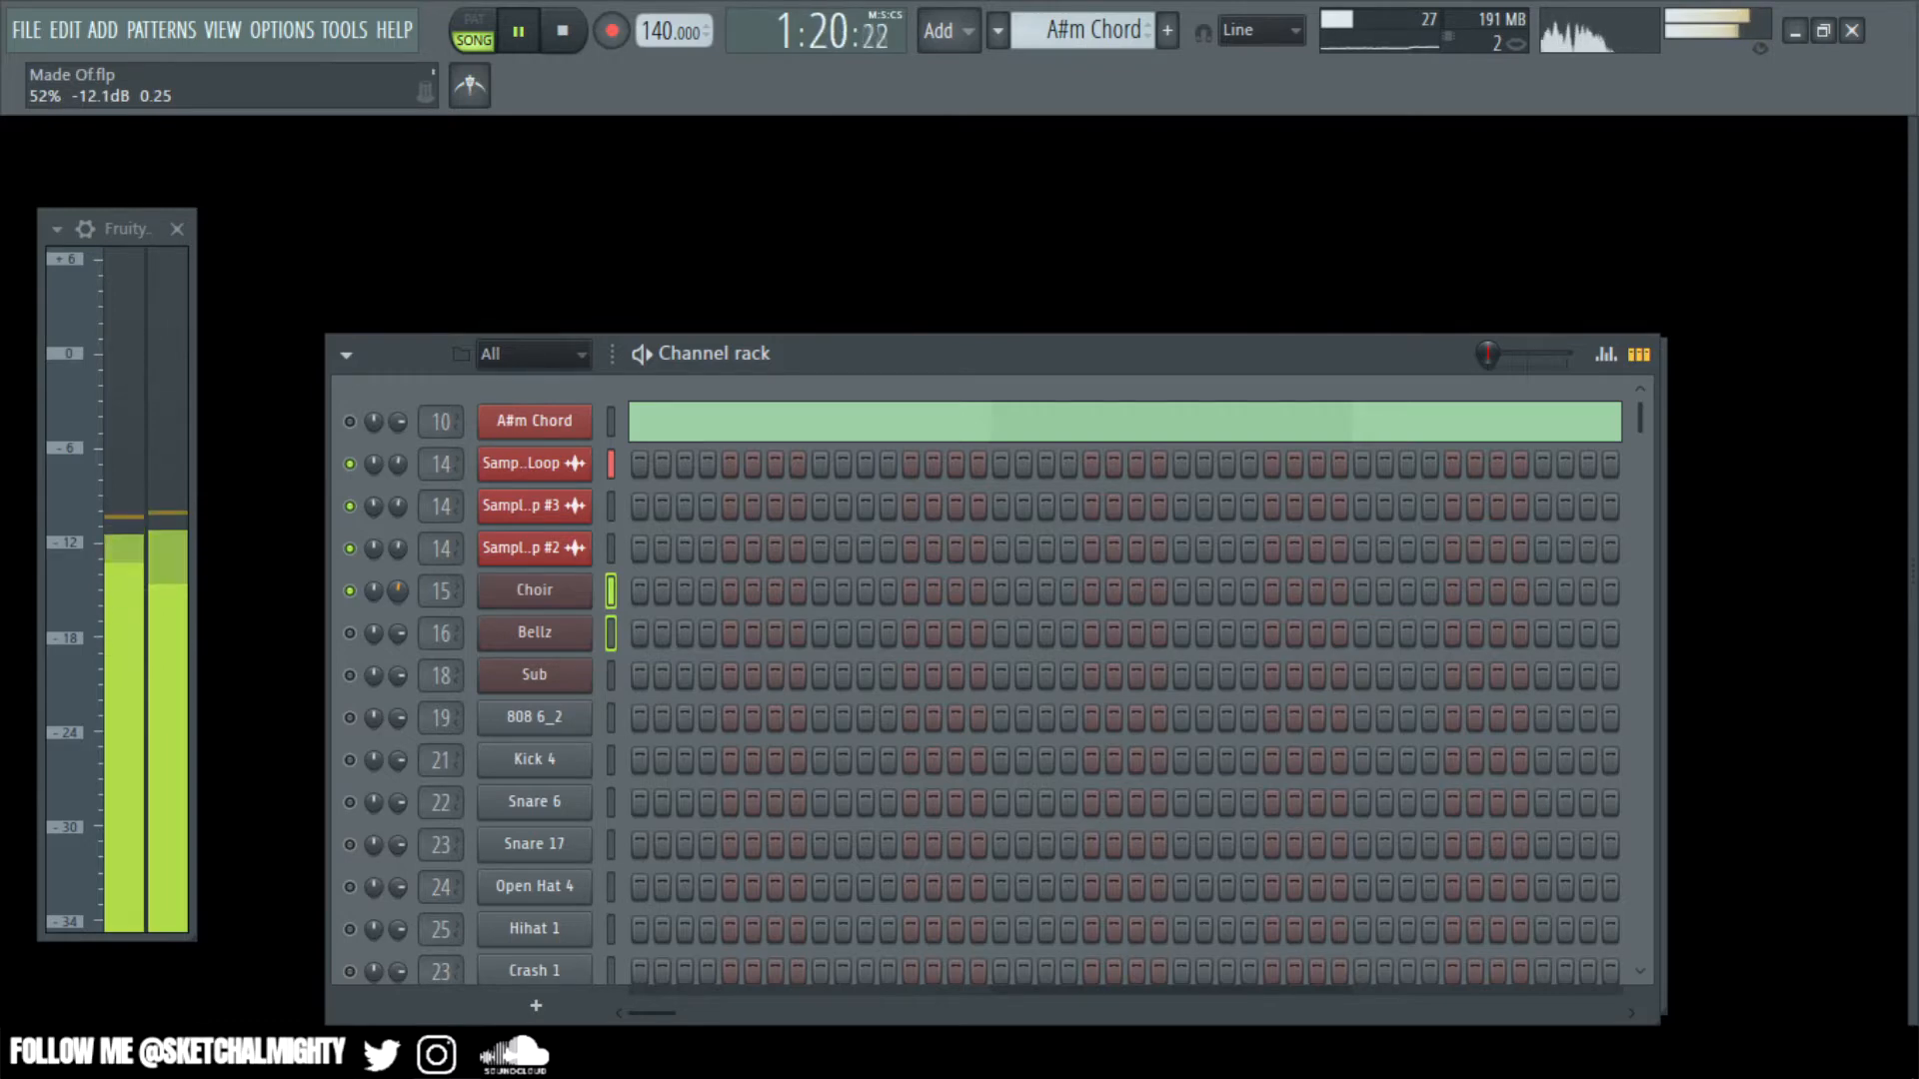
{"action": "left_click_drag", "start_coordinate": [398, 591], "coordinate": [397, 597]}
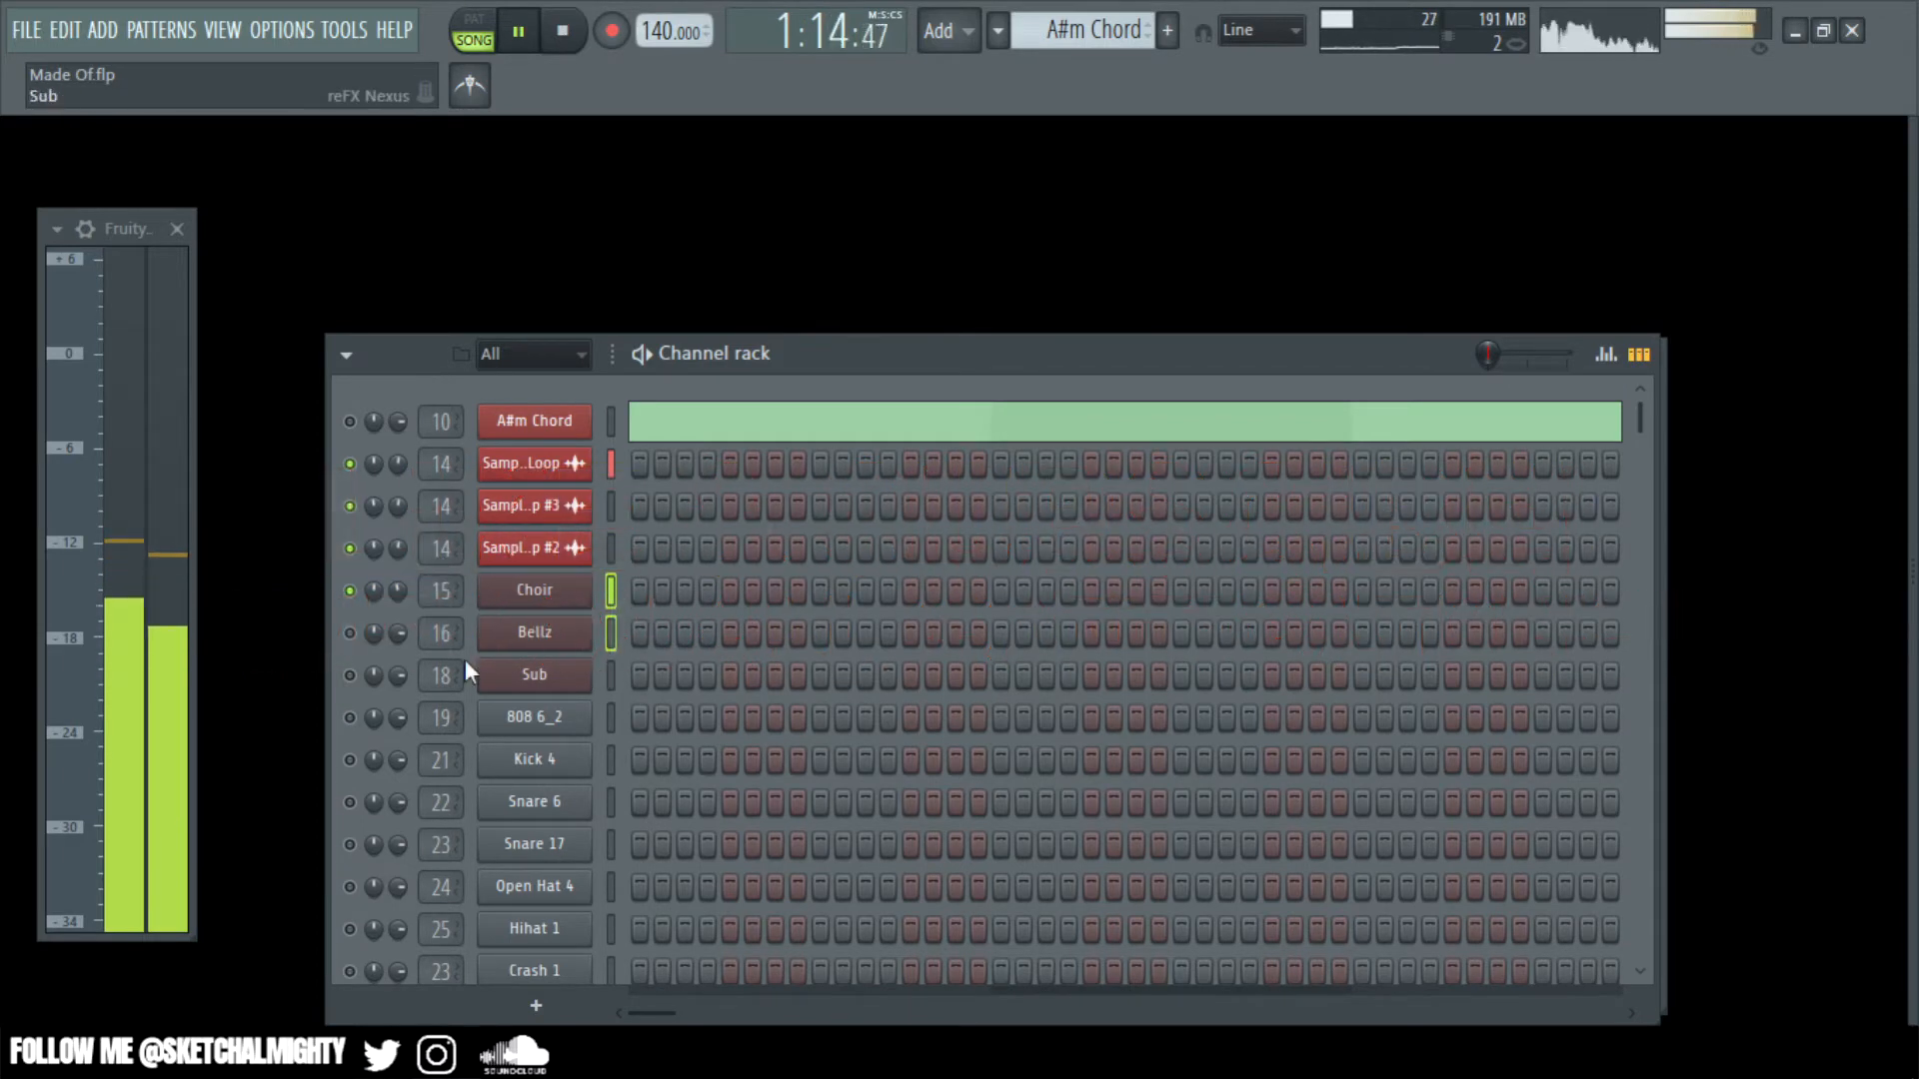
- Unmute the Bellz channel and select its mixer track, leaving the playlist hidden
{"action": "left_click", "coordinate": [352, 633]}
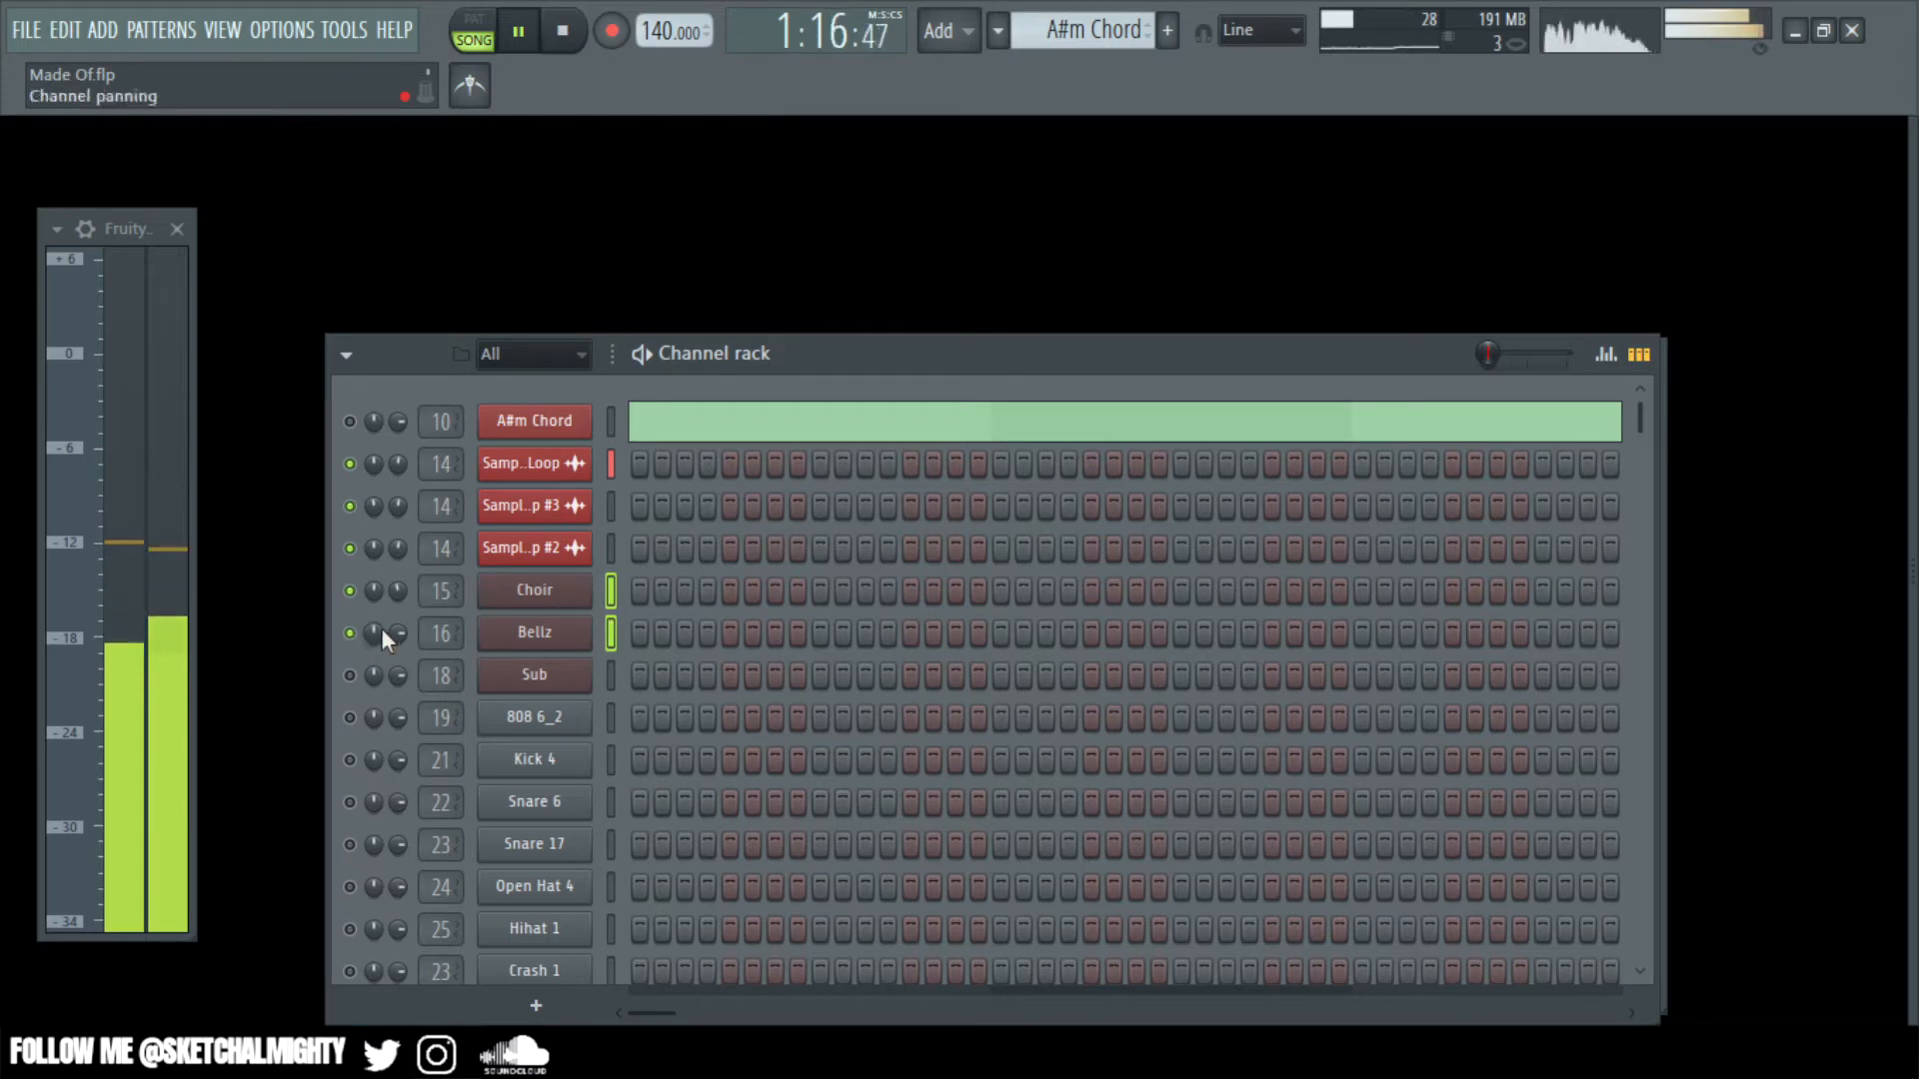
{"action": "key", "text": "F5"}
{"action": "key", "text": "F6"}
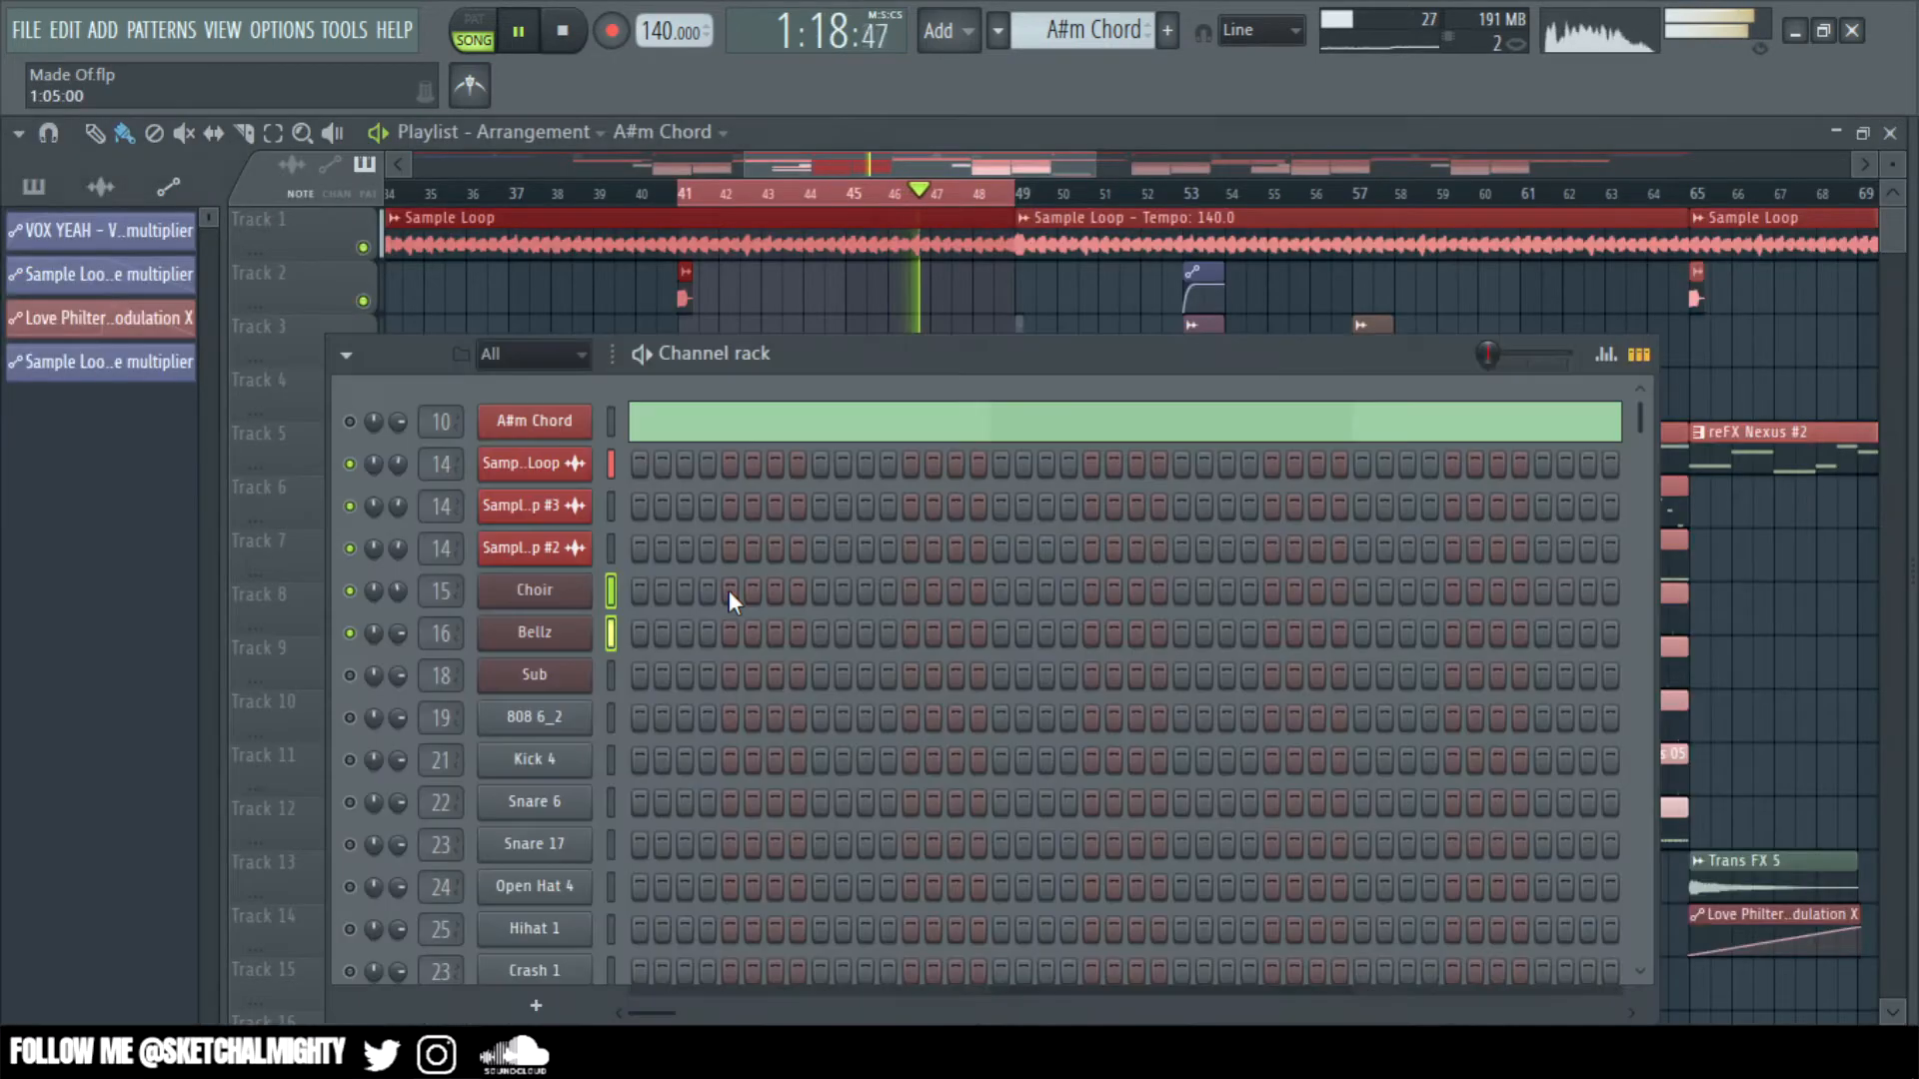
{"action": "key", "text": "F6"}
{"action": "key", "text": "F9"}
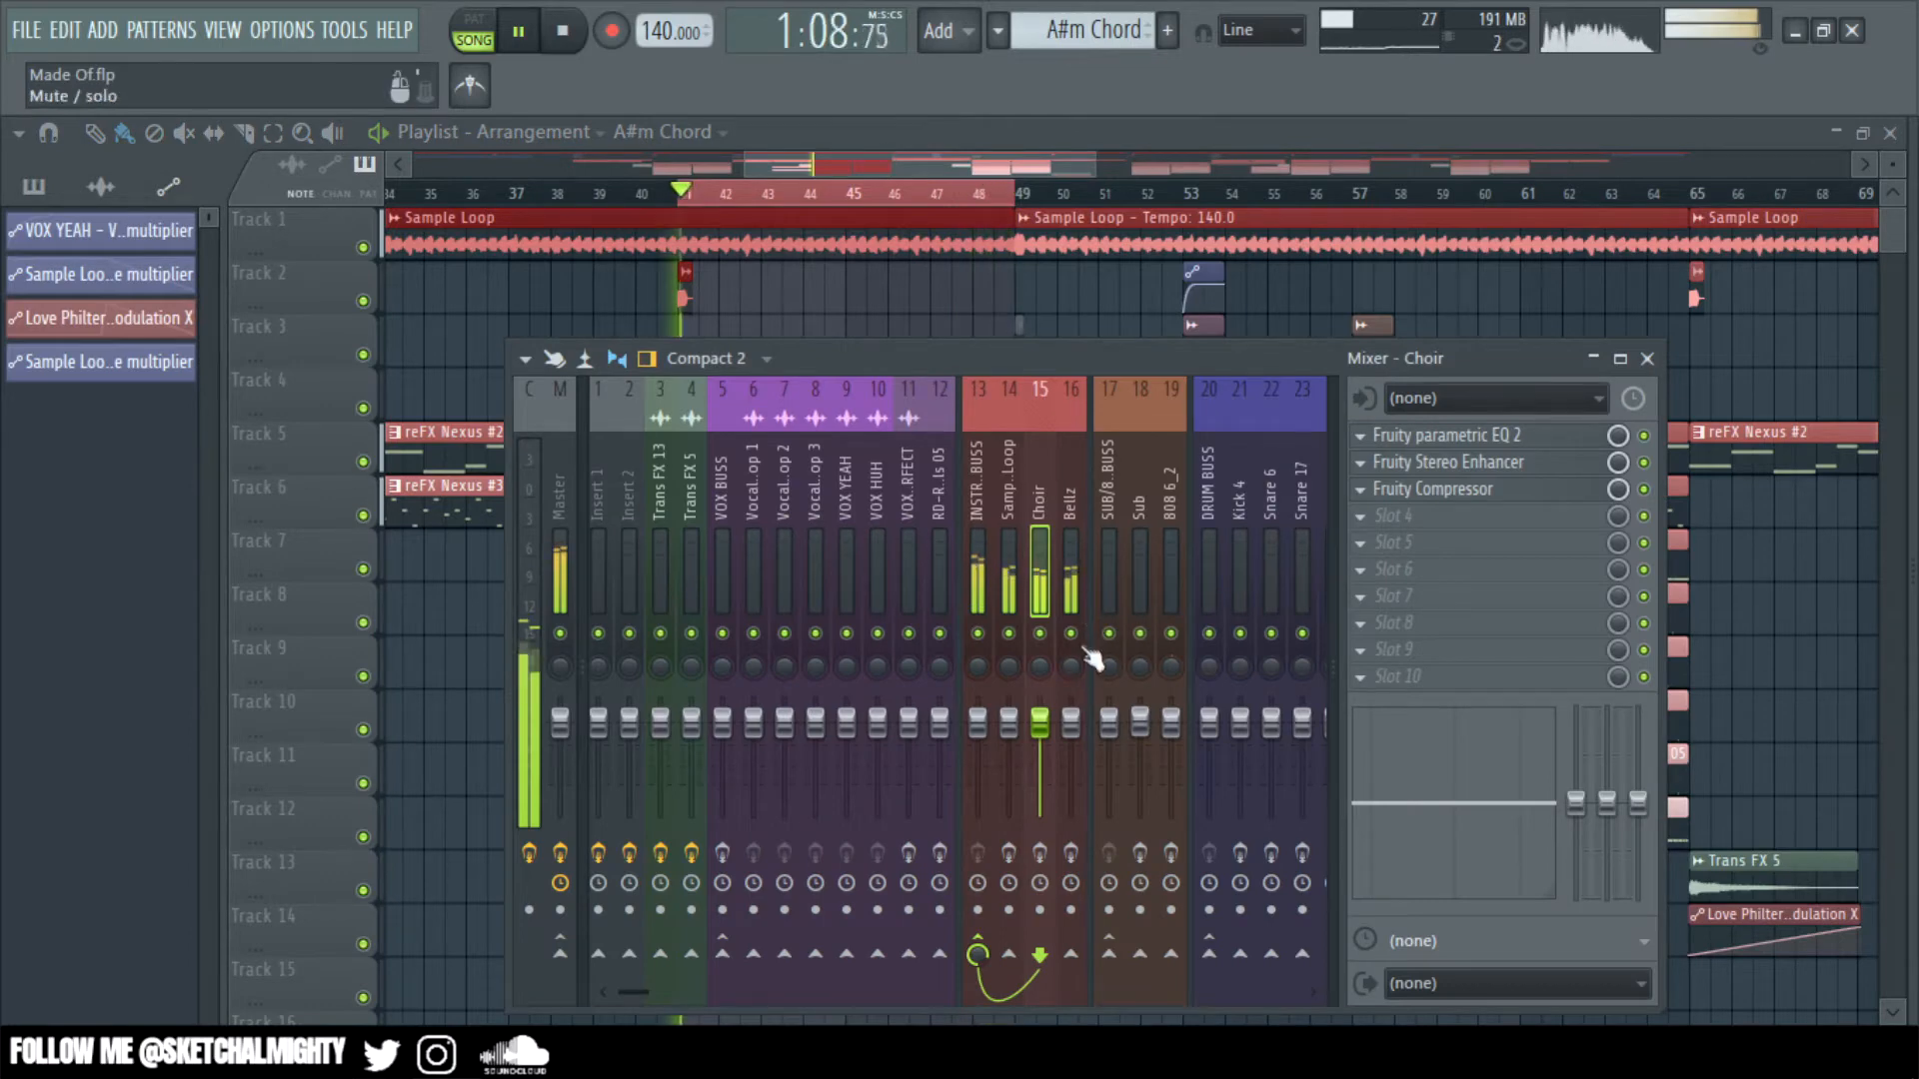
{"action": "left_click", "coordinate": [1070, 589]}
{"action": "key", "text": "F6"}
{"action": "key", "text": "F6"}
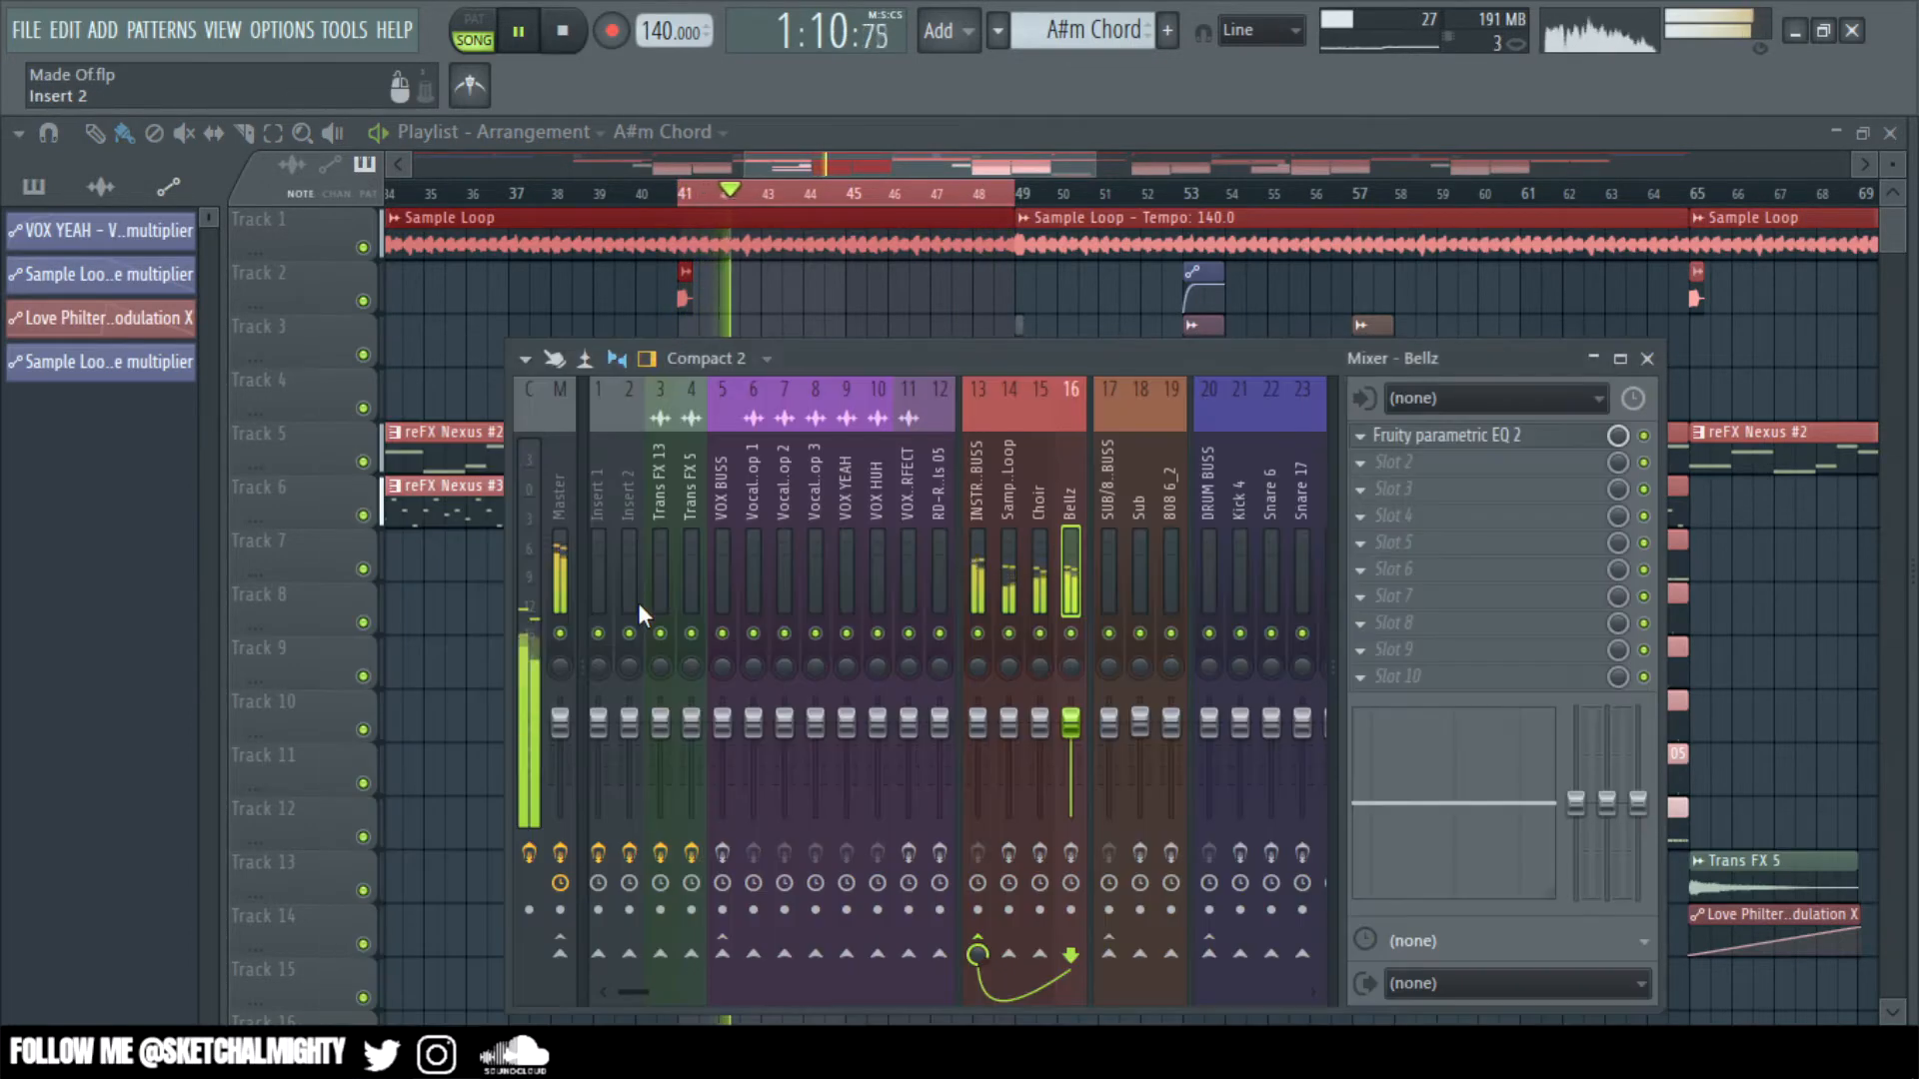
{"action": "key", "text": "F9"}
{"action": "key", "text": "F5"}
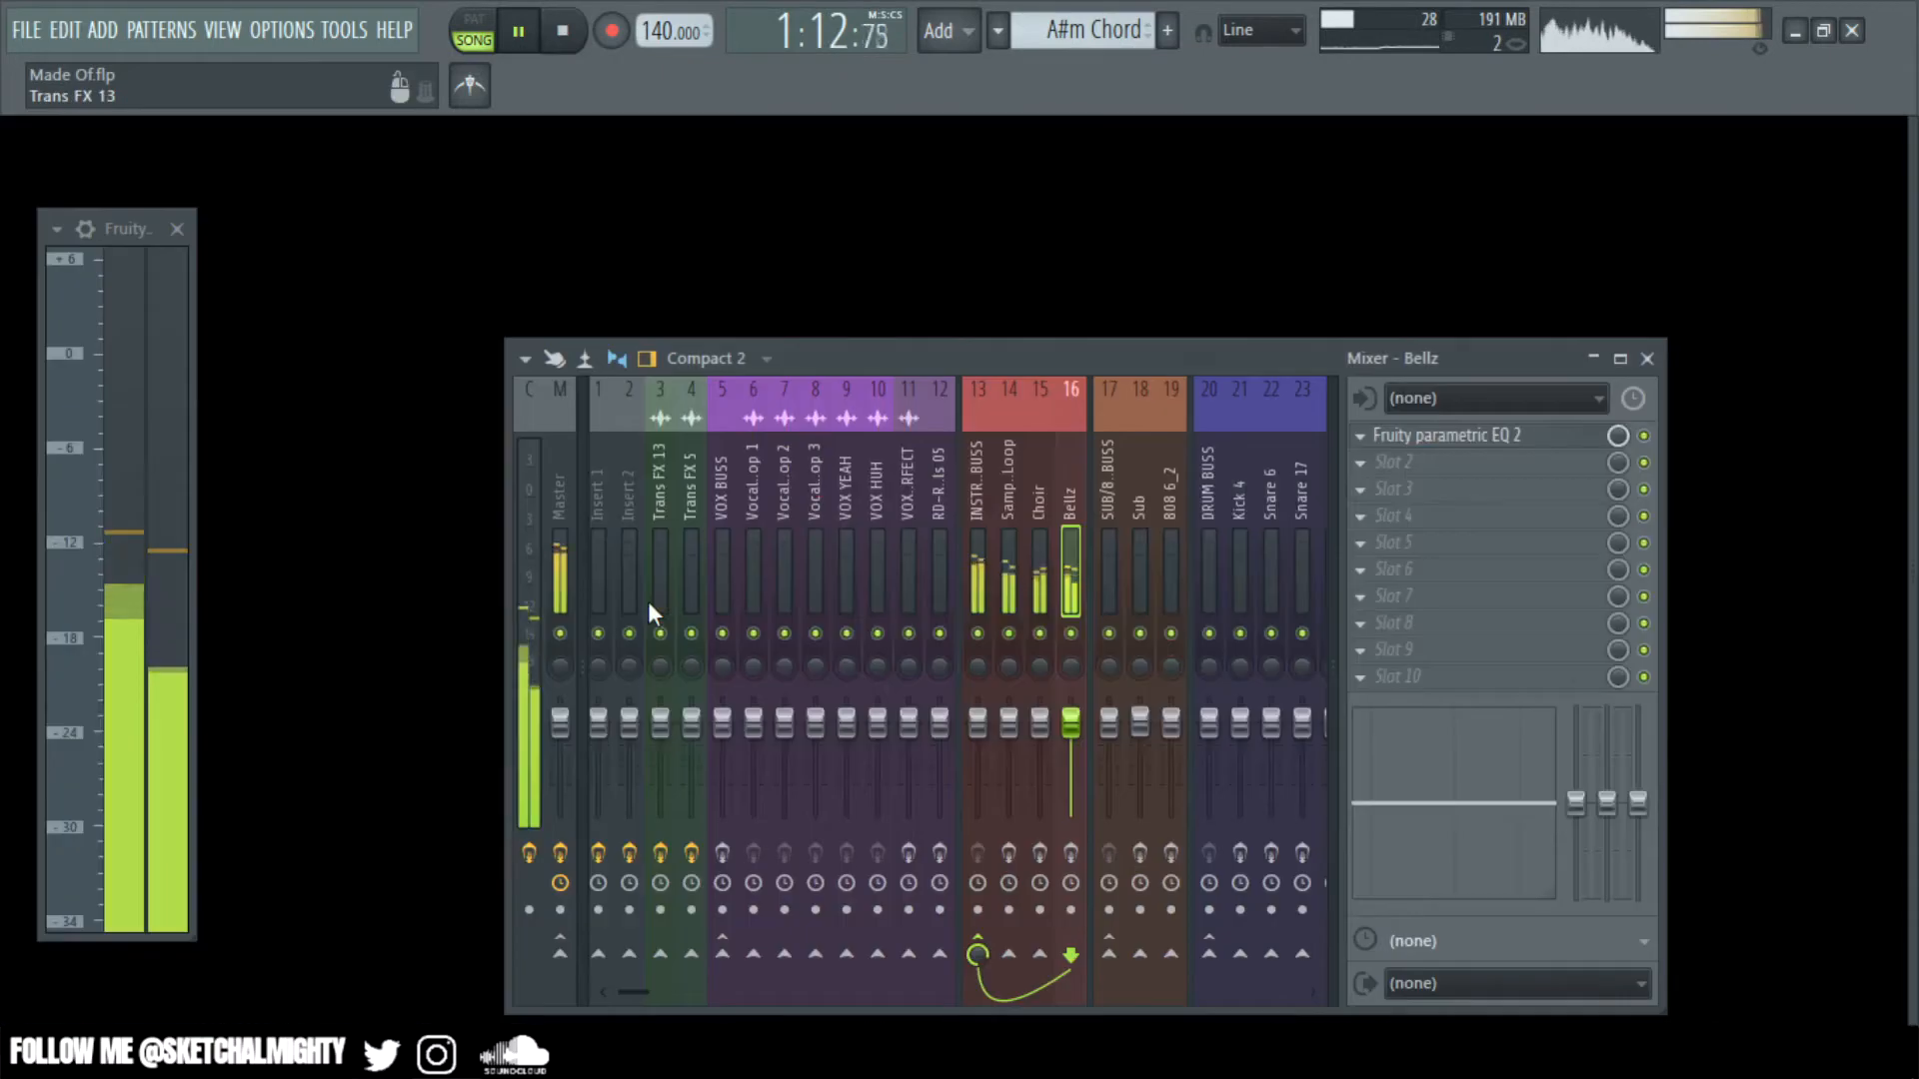
- Return to the channel rack and lower the Bellz channel's volume against the dB meter
{"action": "left_click", "coordinate": [57, 229]}
{"action": "left_click", "coordinate": [229, 795]}
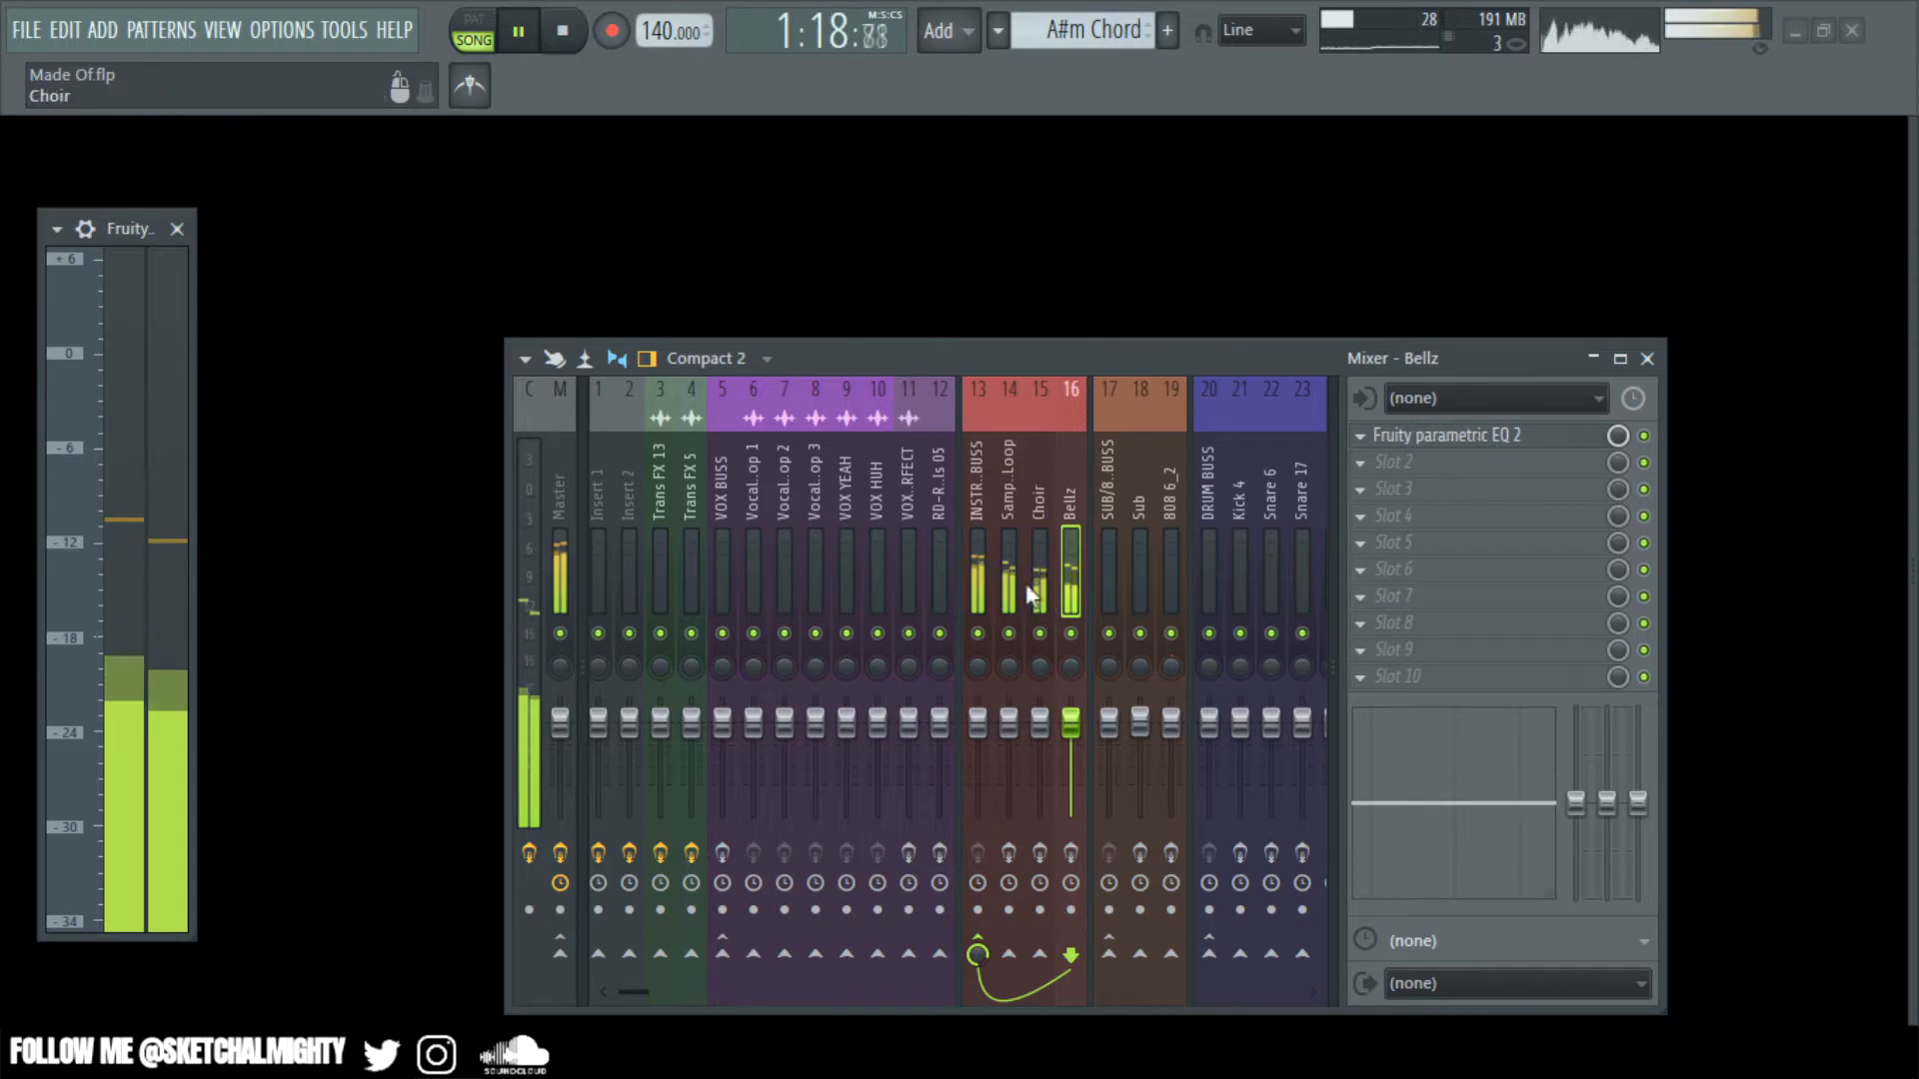
{"action": "key", "text": "F5"}
{"action": "key", "text": "F5"}
{"action": "key", "text": "F6"}
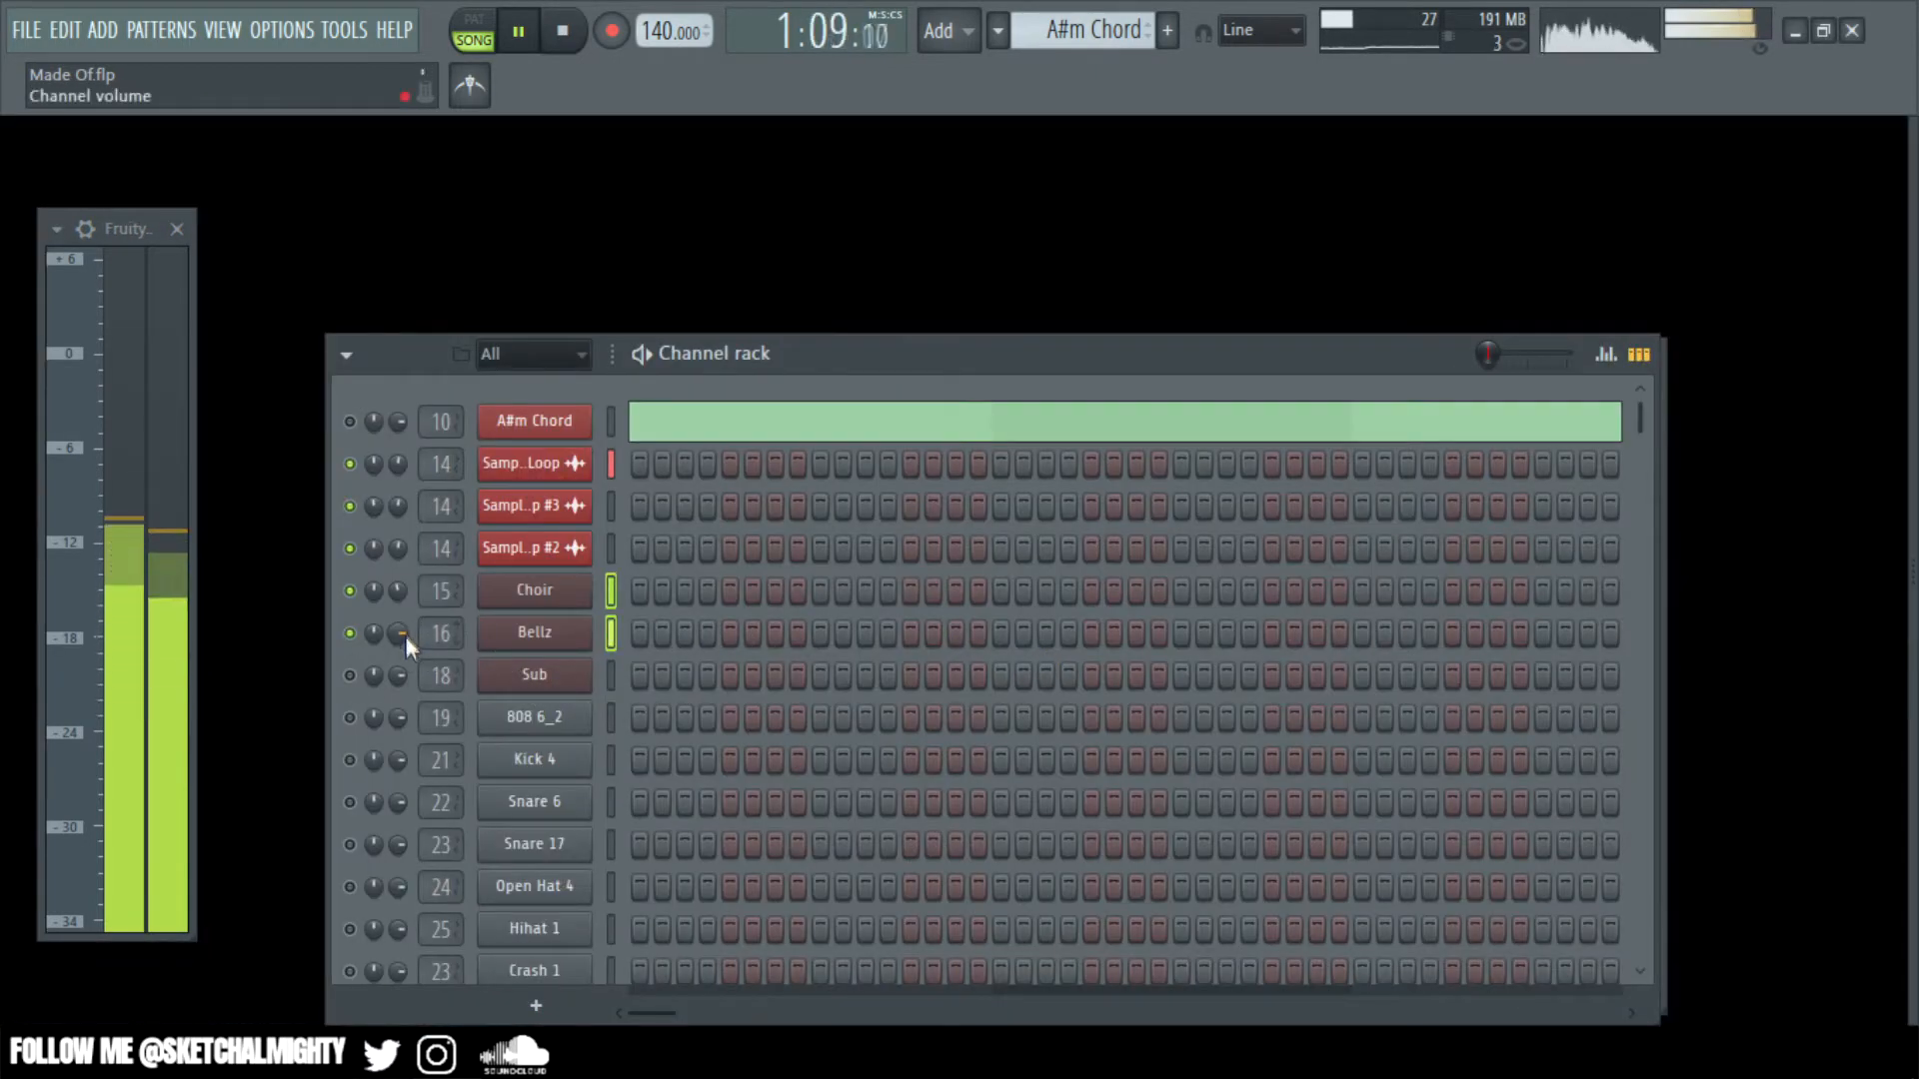
{"action": "left_click_drag", "start_coordinate": [409, 633], "coordinate": [410, 658]}
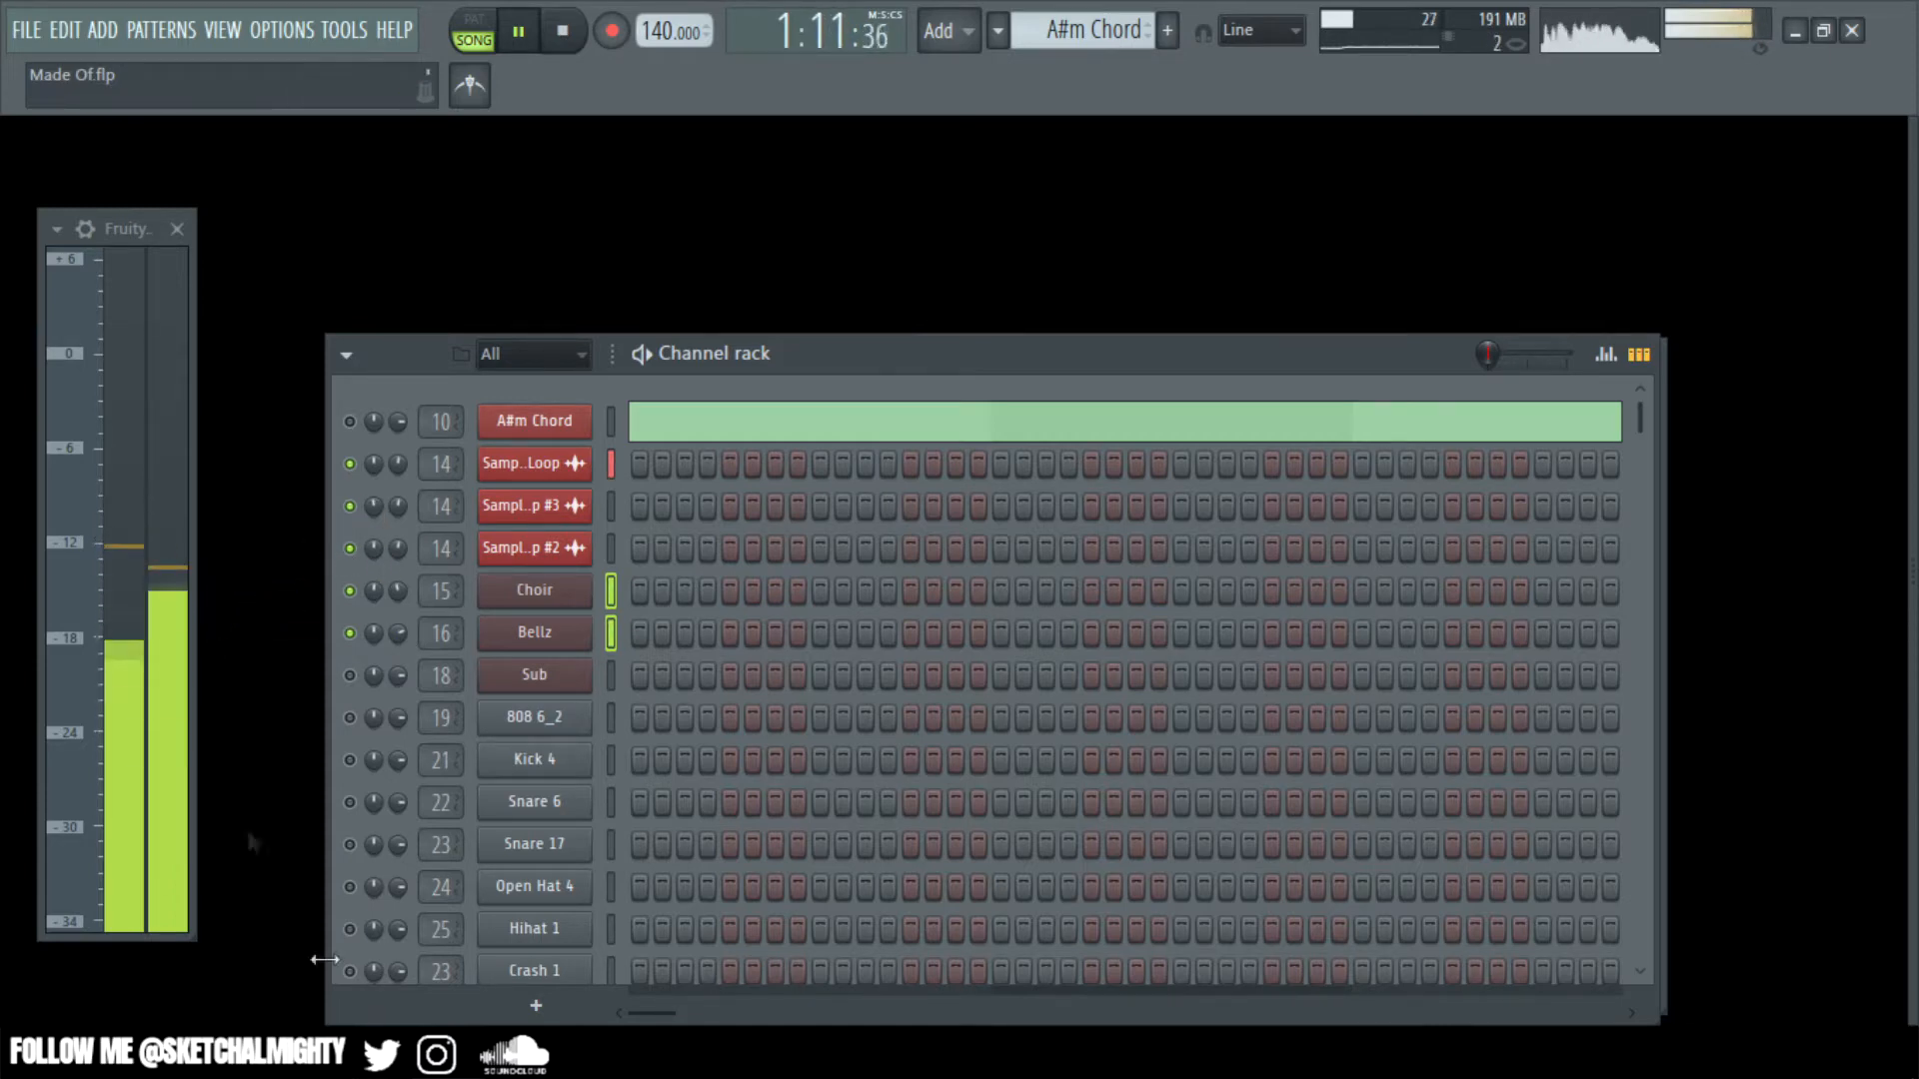
- Unmute the Sub channel and mute the Bellz, Choir and all three Sample Loop channels
{"action": "left_click", "coordinate": [362, 677]}
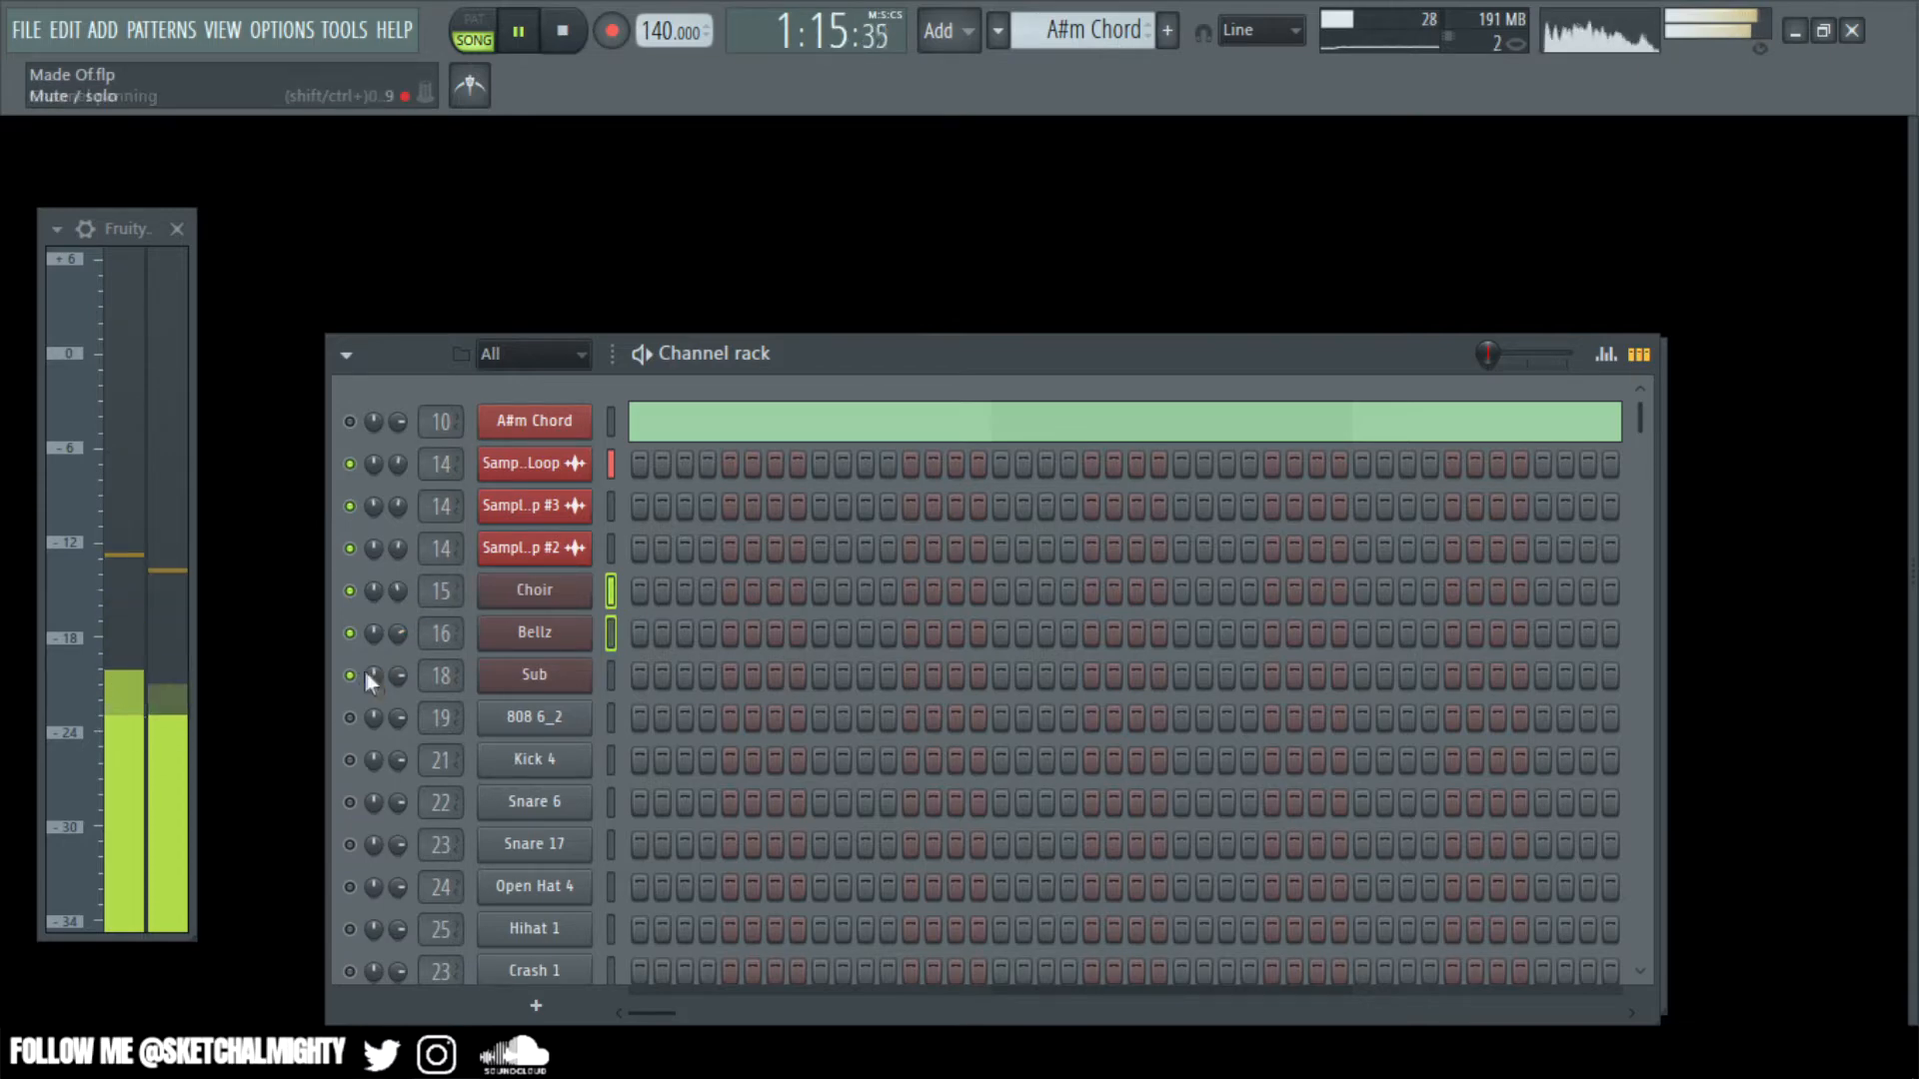
{"action": "left_click", "coordinate": [348, 633]}
{"action": "left_click", "coordinate": [349, 591]}
{"action": "left_click", "coordinate": [349, 548]}
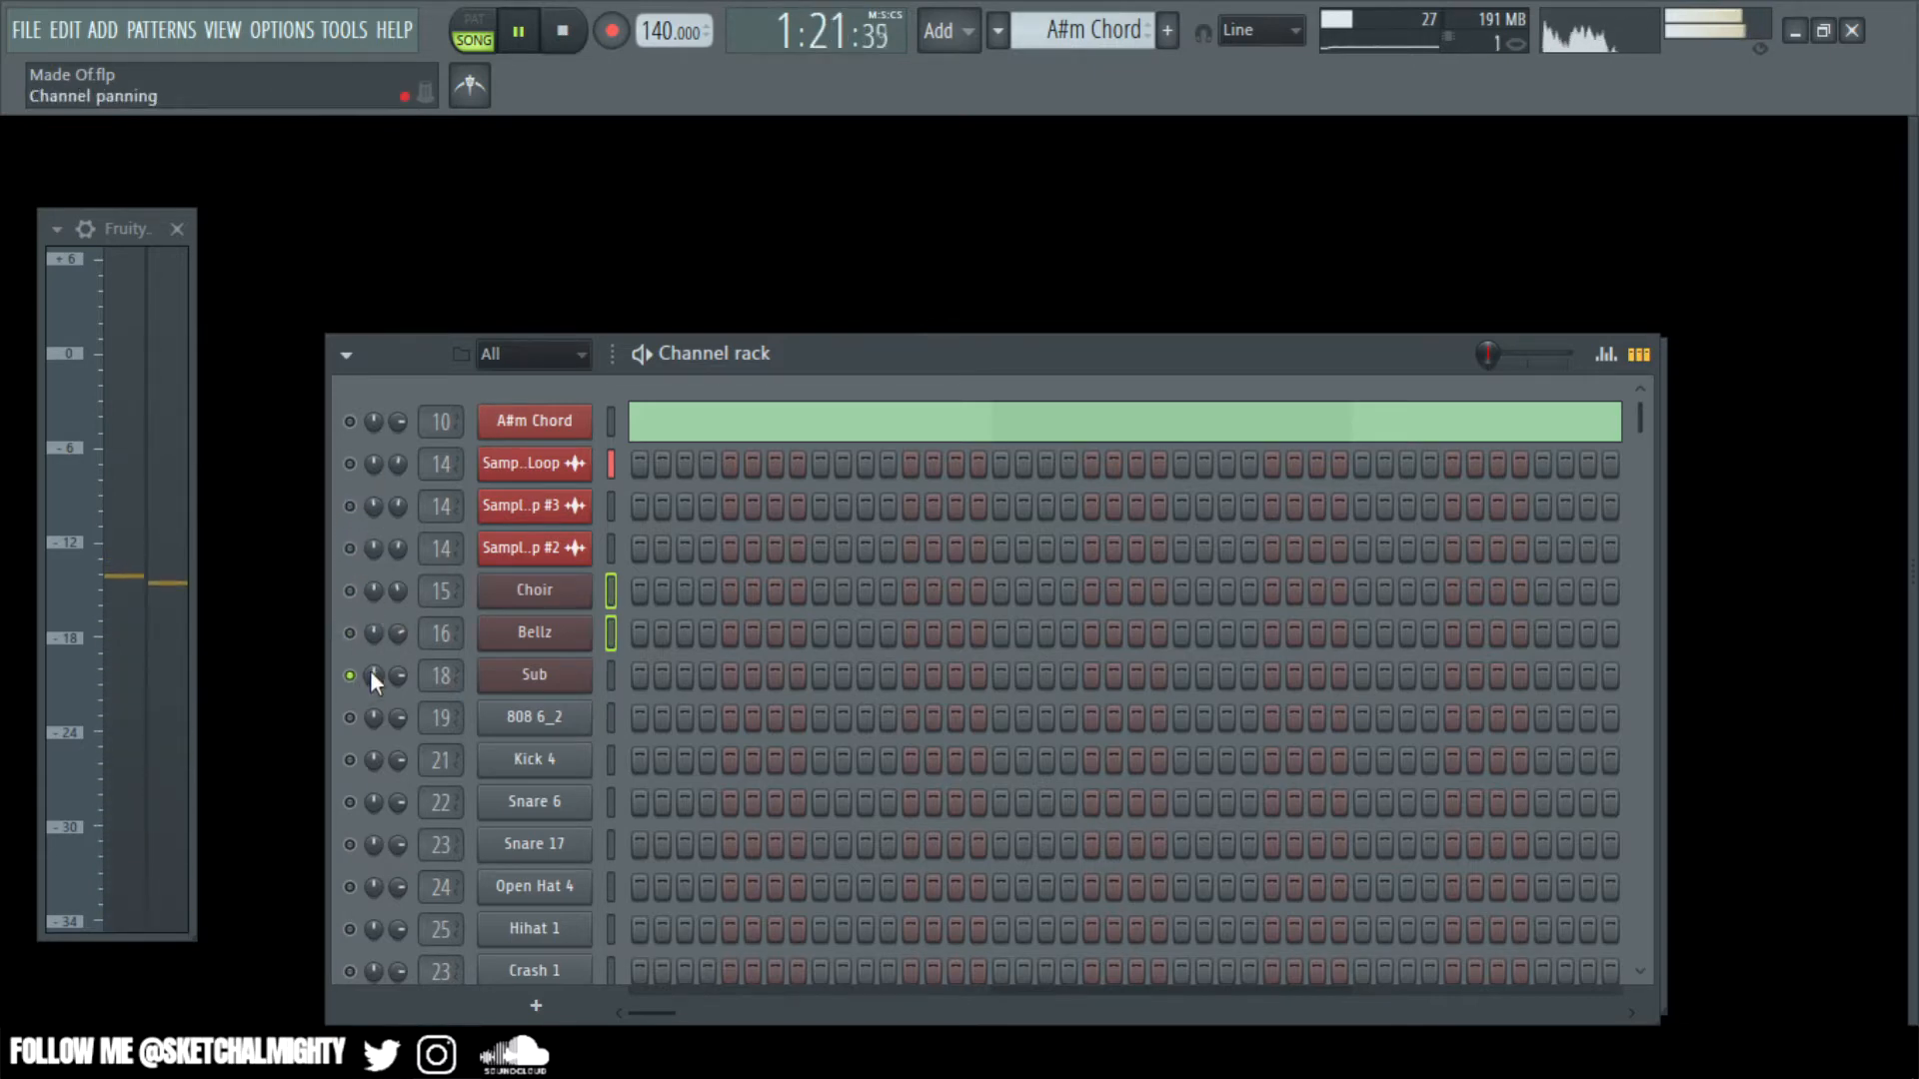
- Show the playlist behind the channel rack, mute the Sub channel and unmute the 808 6_2 channel
{"action": "key", "text": "F5"}
{"action": "key", "text": "F9"}
{"action": "key", "text": "F9"}
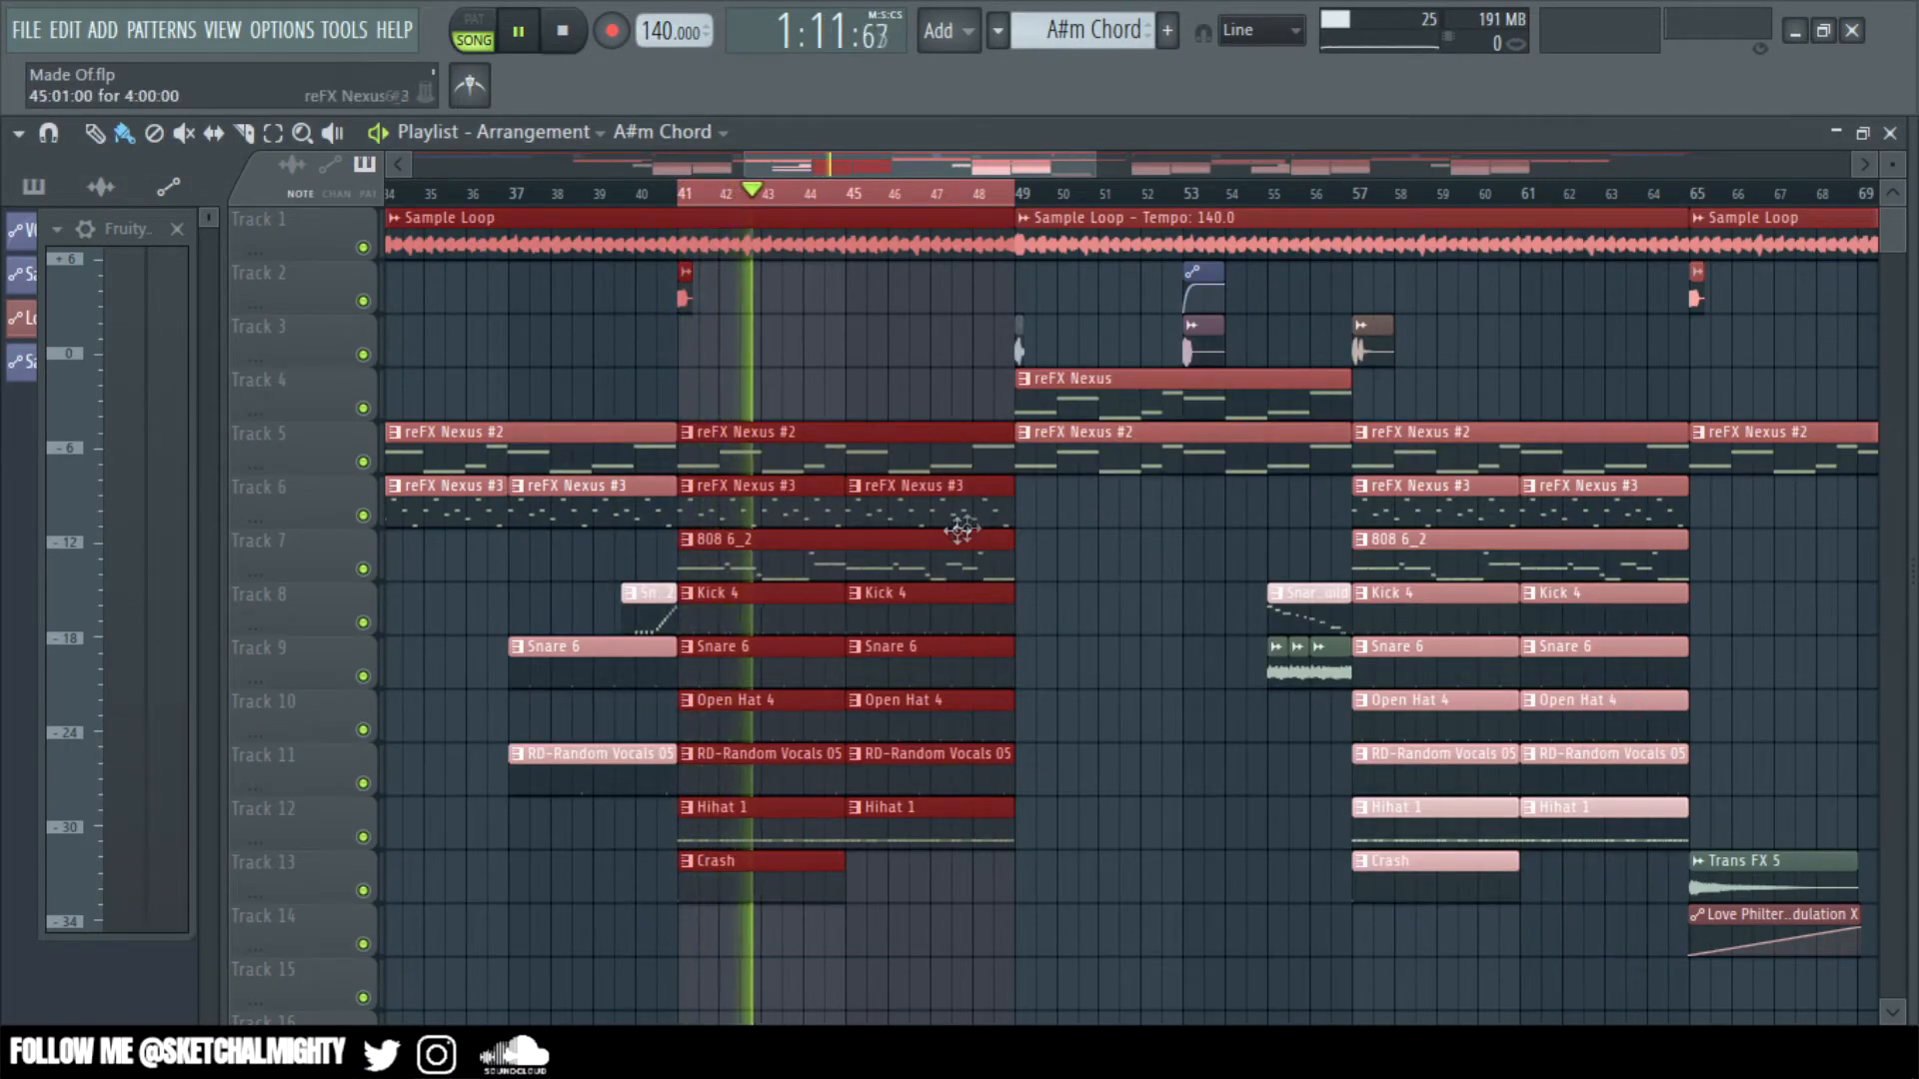
{"action": "key", "text": "F6"}
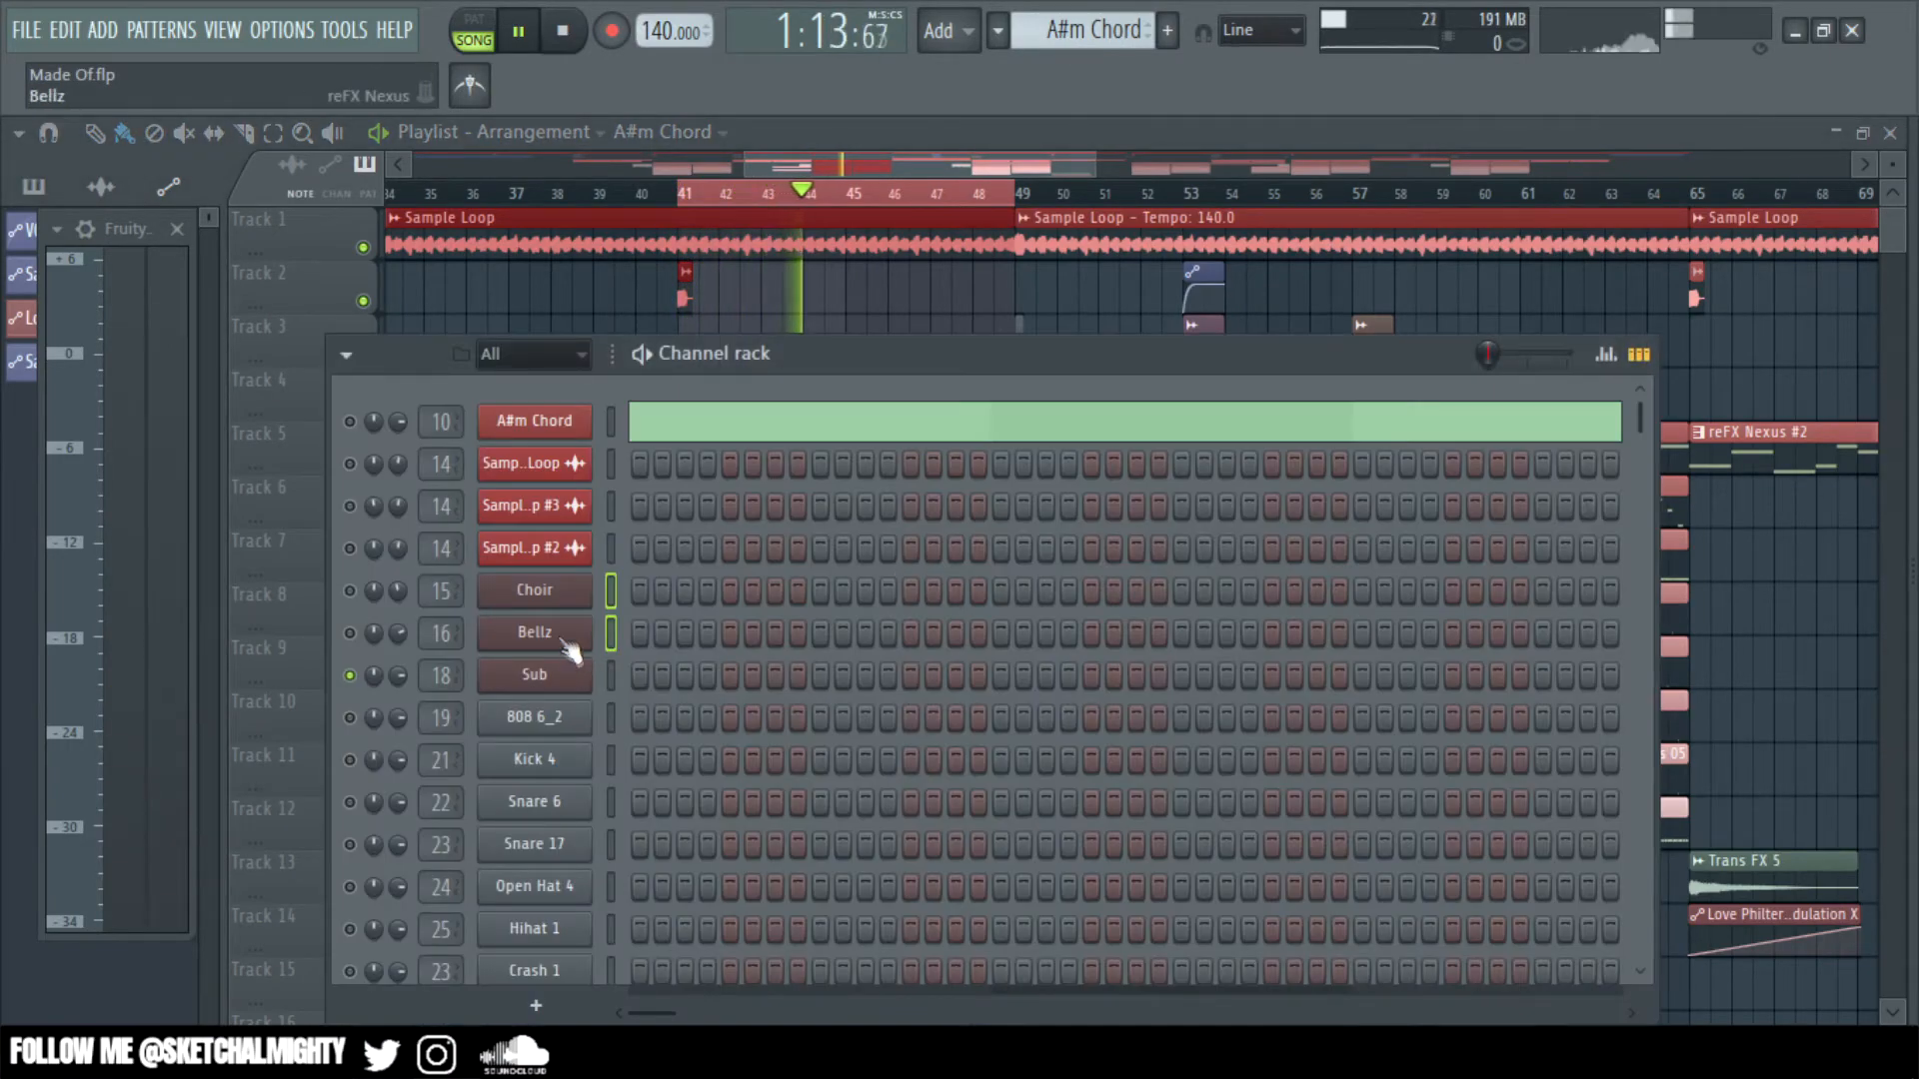
{"action": "key", "text": "F9"}
{"action": "key", "text": "F9"}
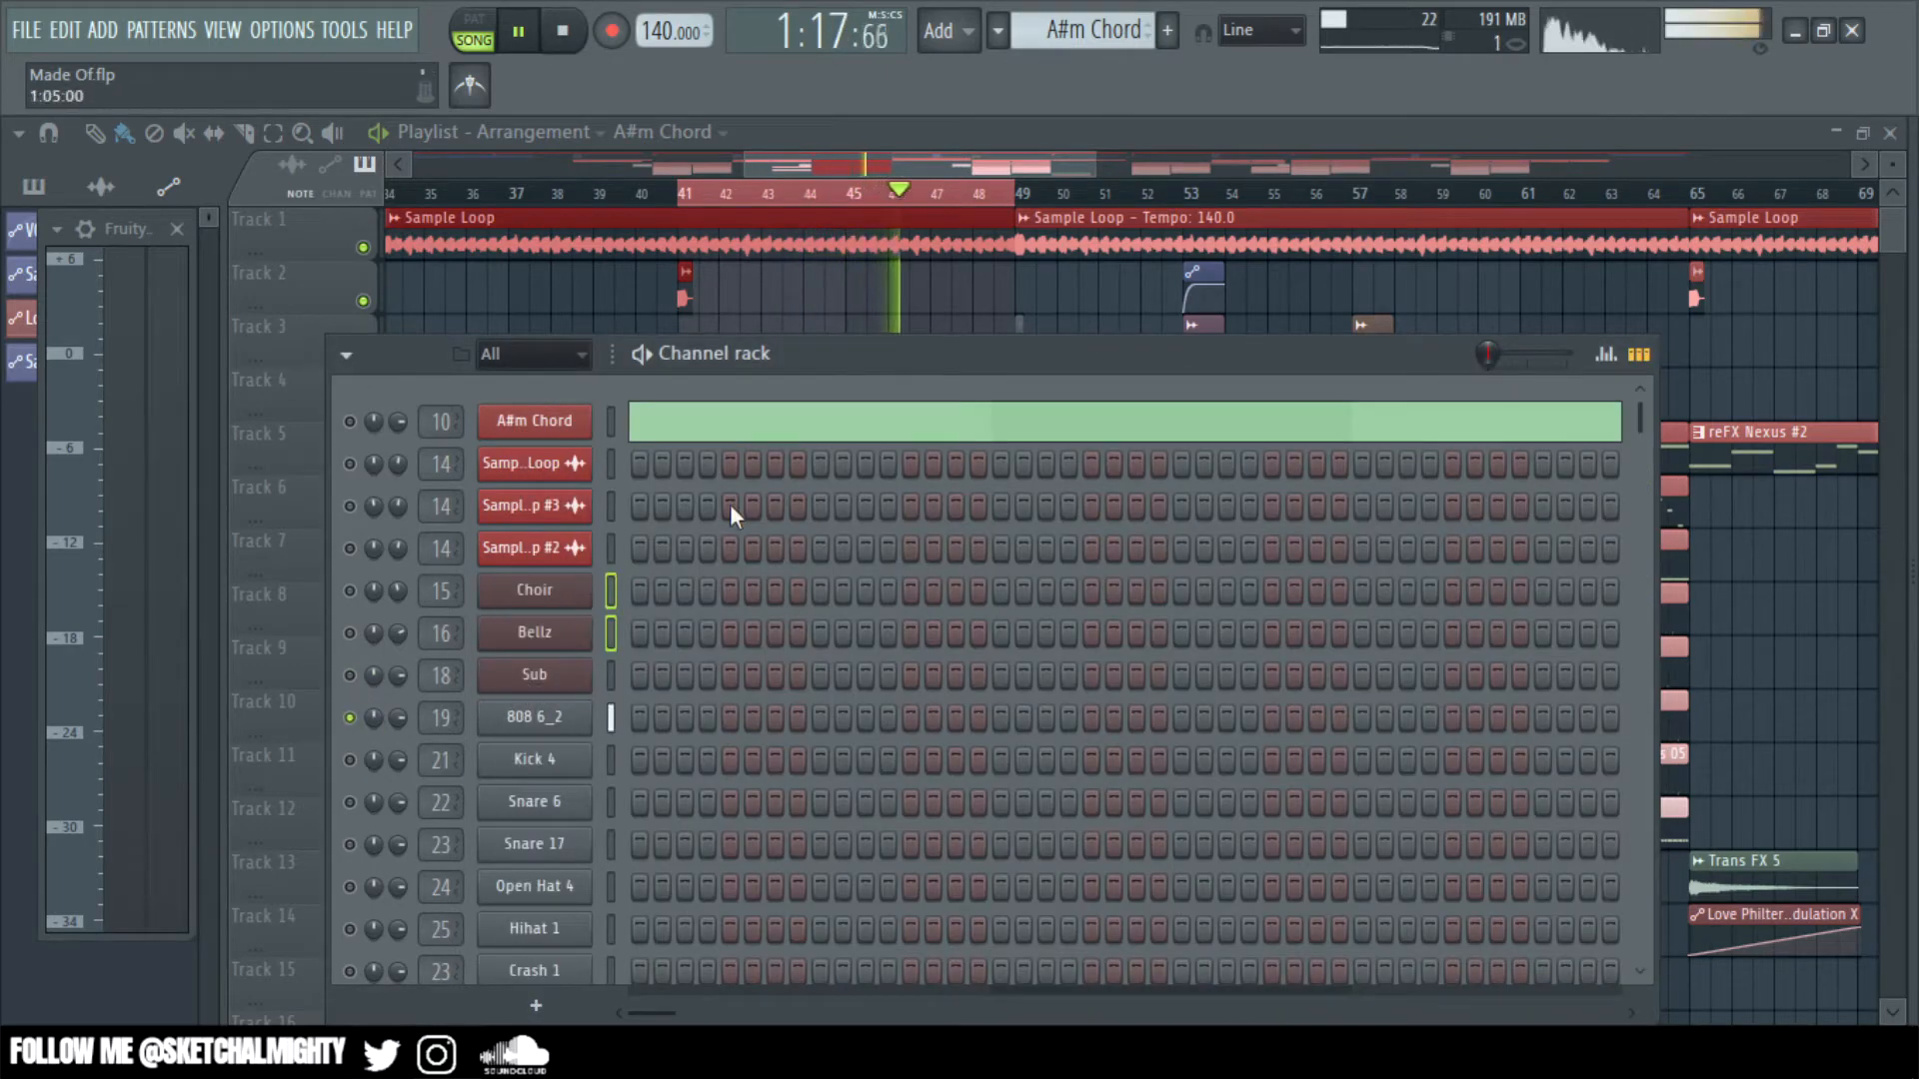
- Hide the channel rack and select the 808 6_2 track in the mixer
{"action": "left_click_drag", "start_coordinate": [822, 355], "coordinate": [877, 353]}
{"action": "key", "text": "F6"}
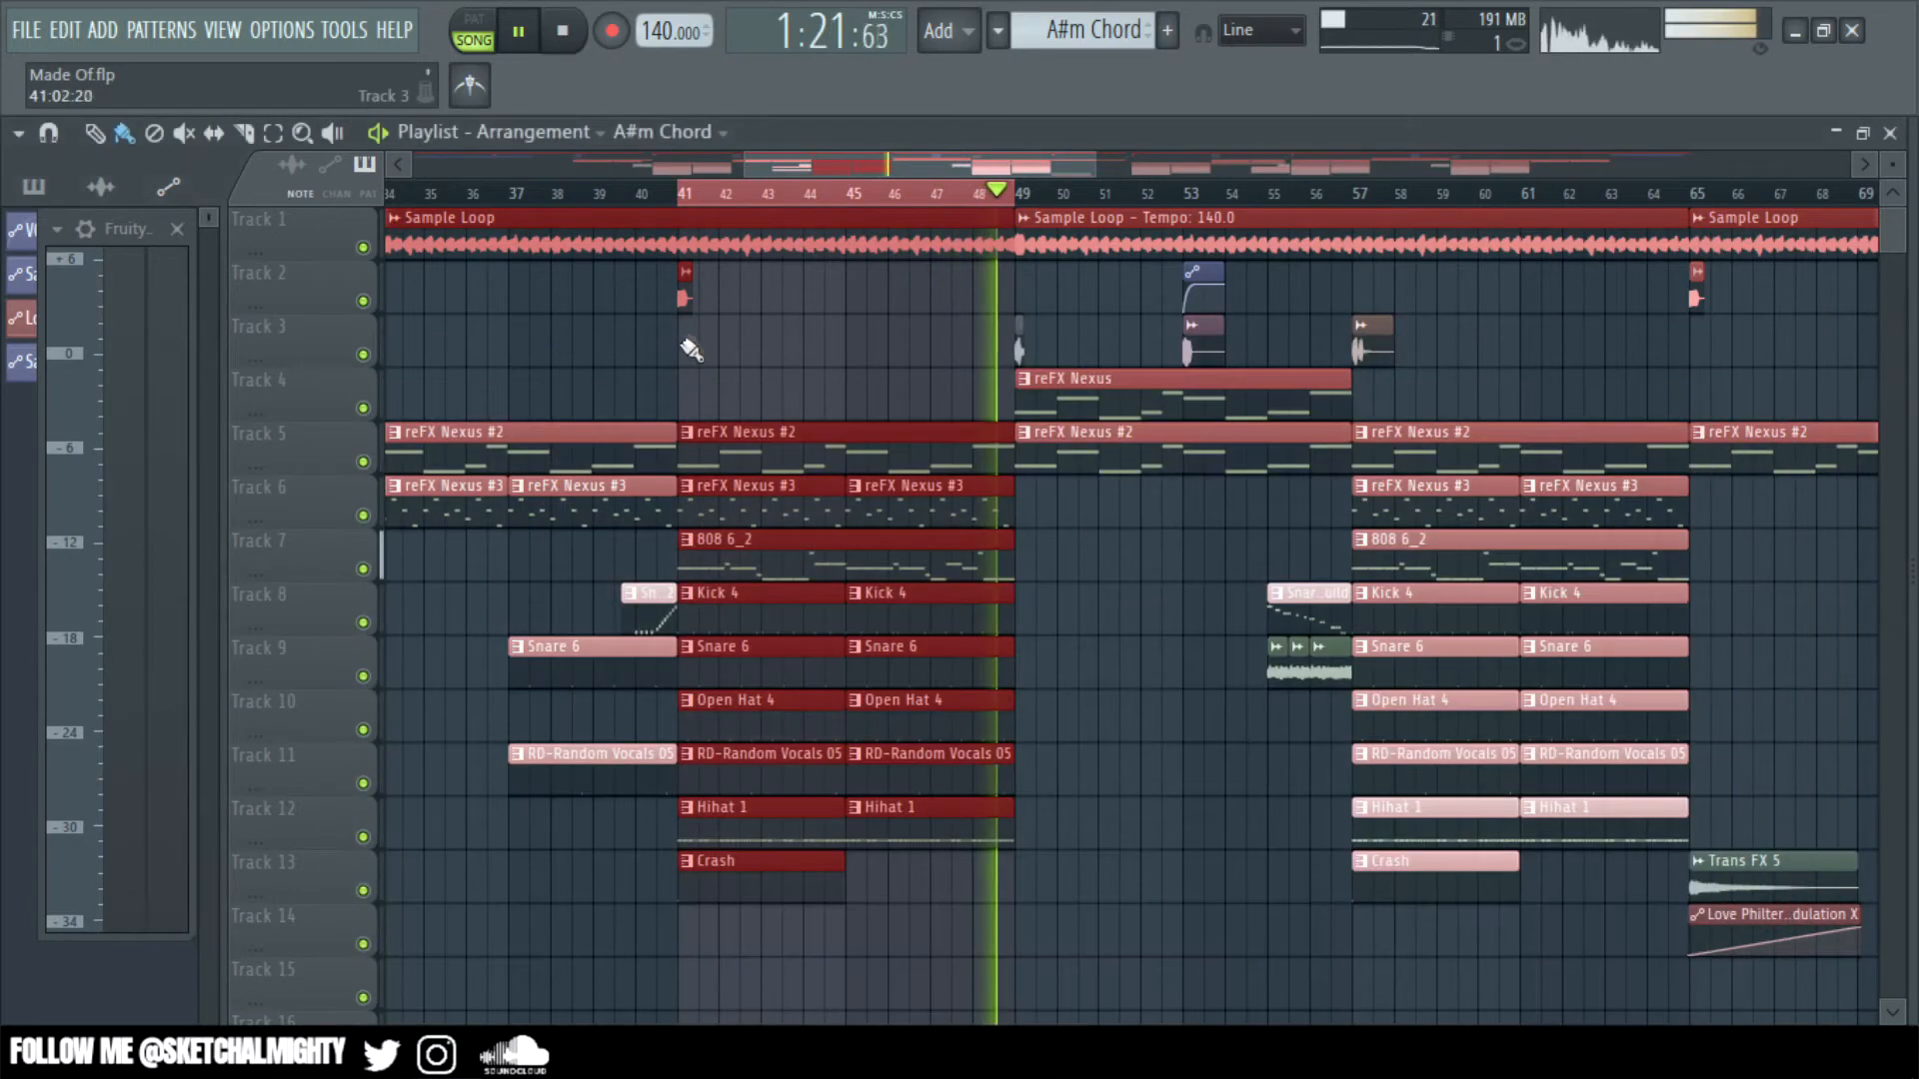
{"action": "key", "text": "F9"}
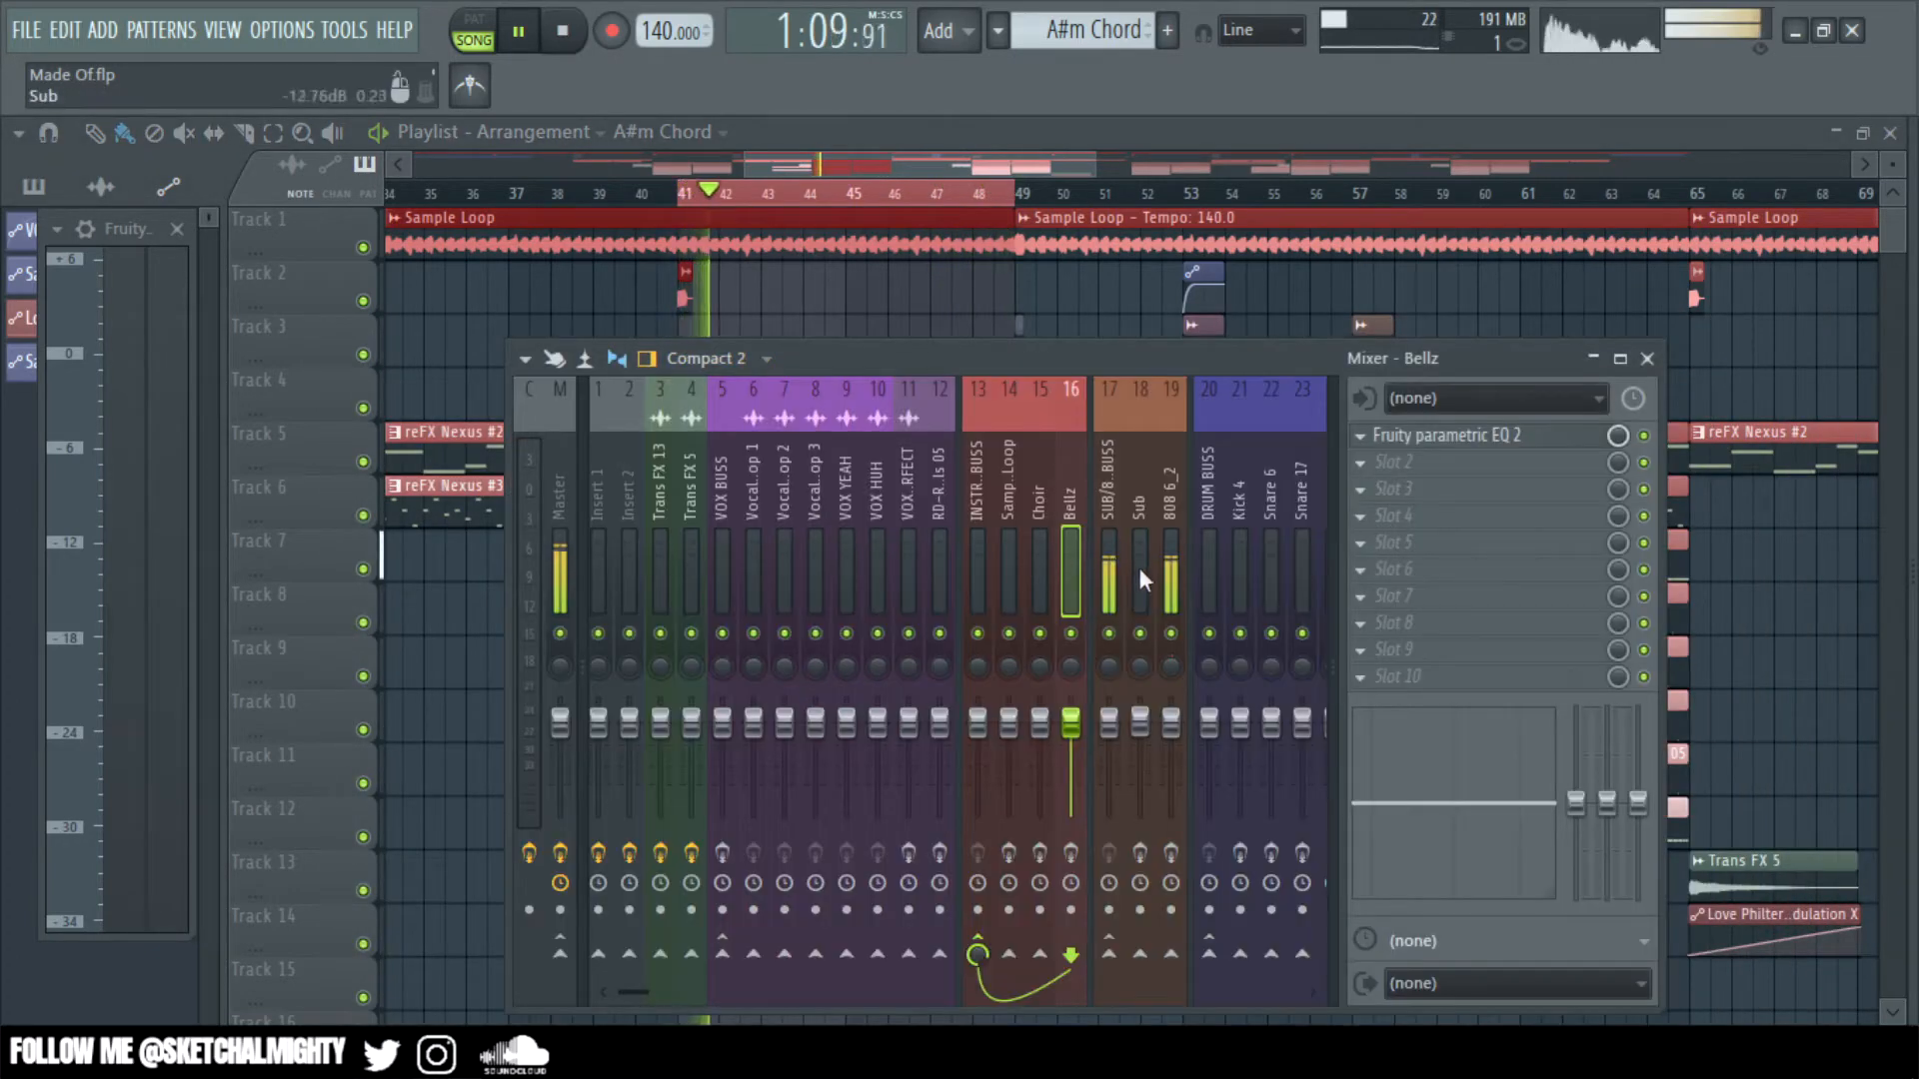
{"action": "left_click", "coordinate": [1170, 565]}
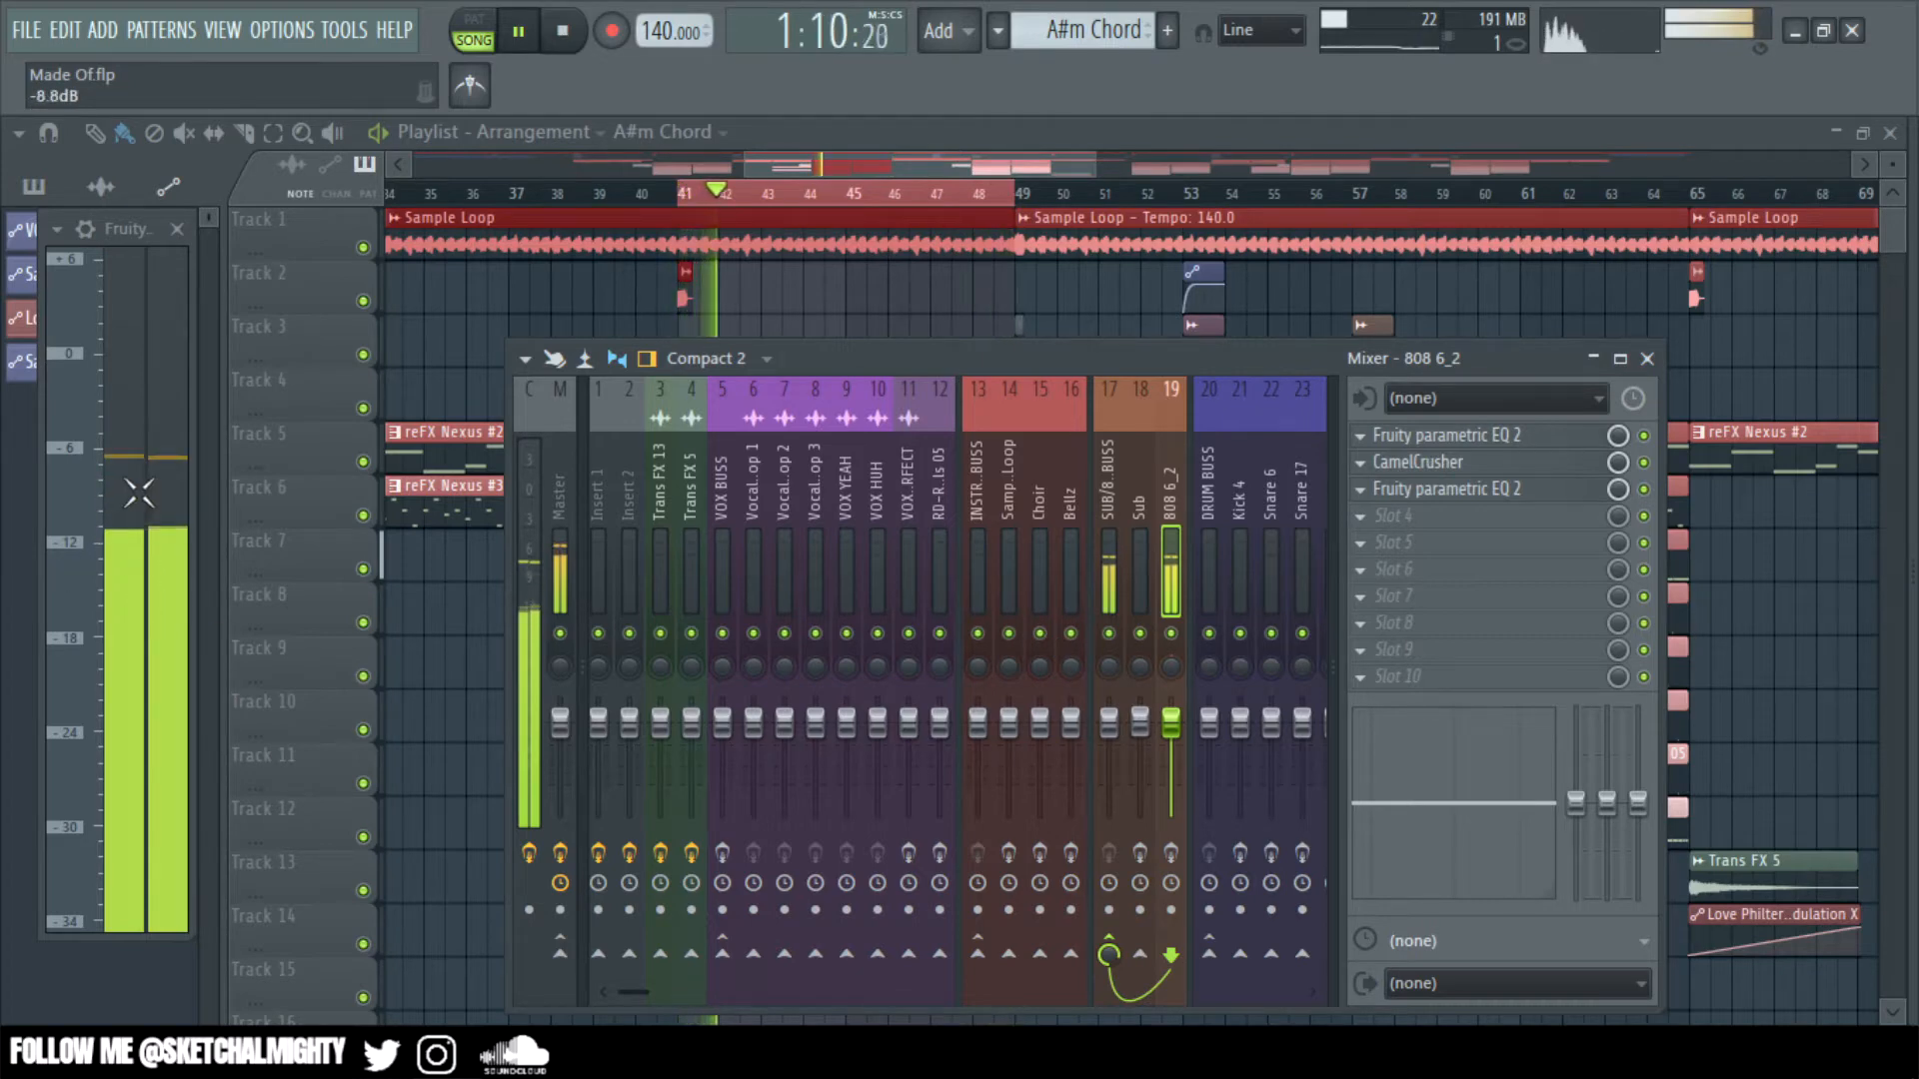
- Return to the channel rack and lower the 808 6_2 channel's volume against the dB meter
{"action": "key", "text": "F9"}
{"action": "key", "text": "F6"}
{"action": "left_click_drag", "start_coordinate": [454, 717], "coordinate": [454, 739]}
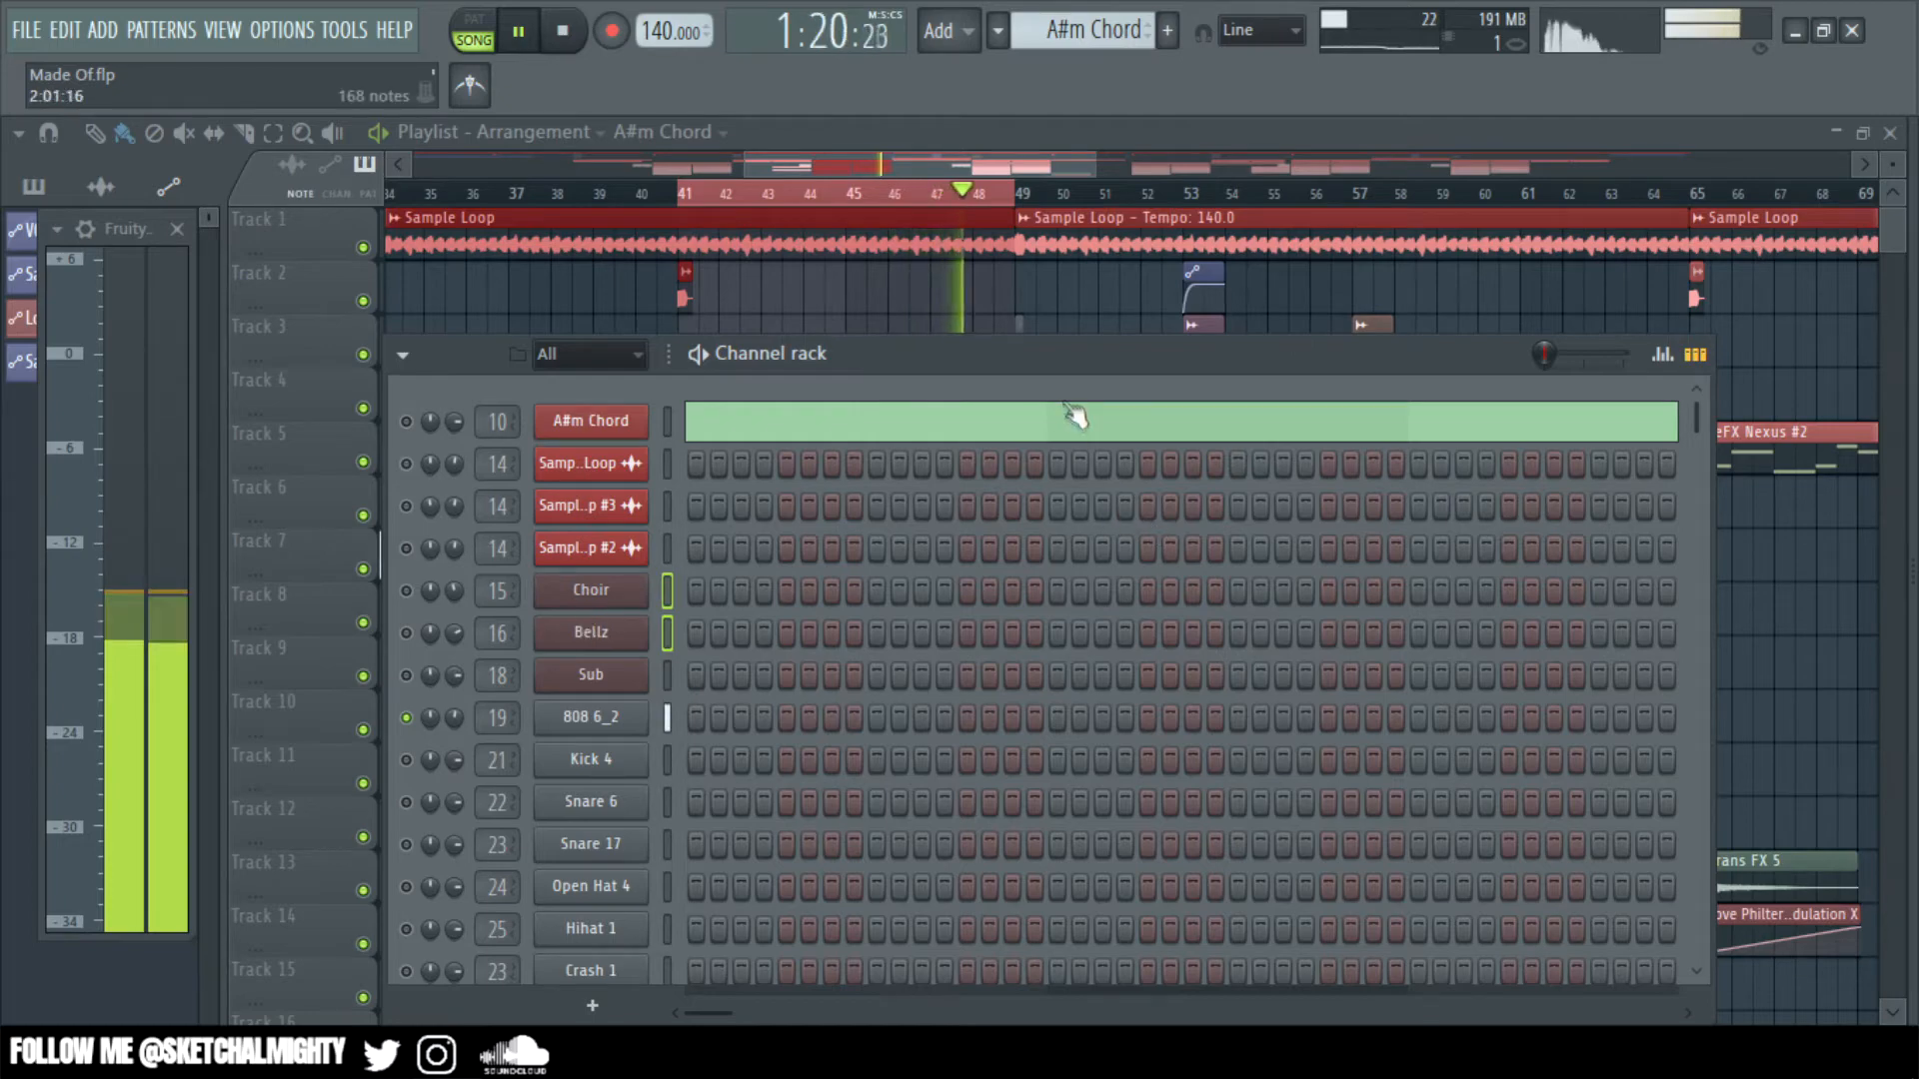
- Move the channel rack higher and lower the Kick 4 volume and the Snare 6 volume, the latter to about 58%
{"action": "key", "text": "F6"}
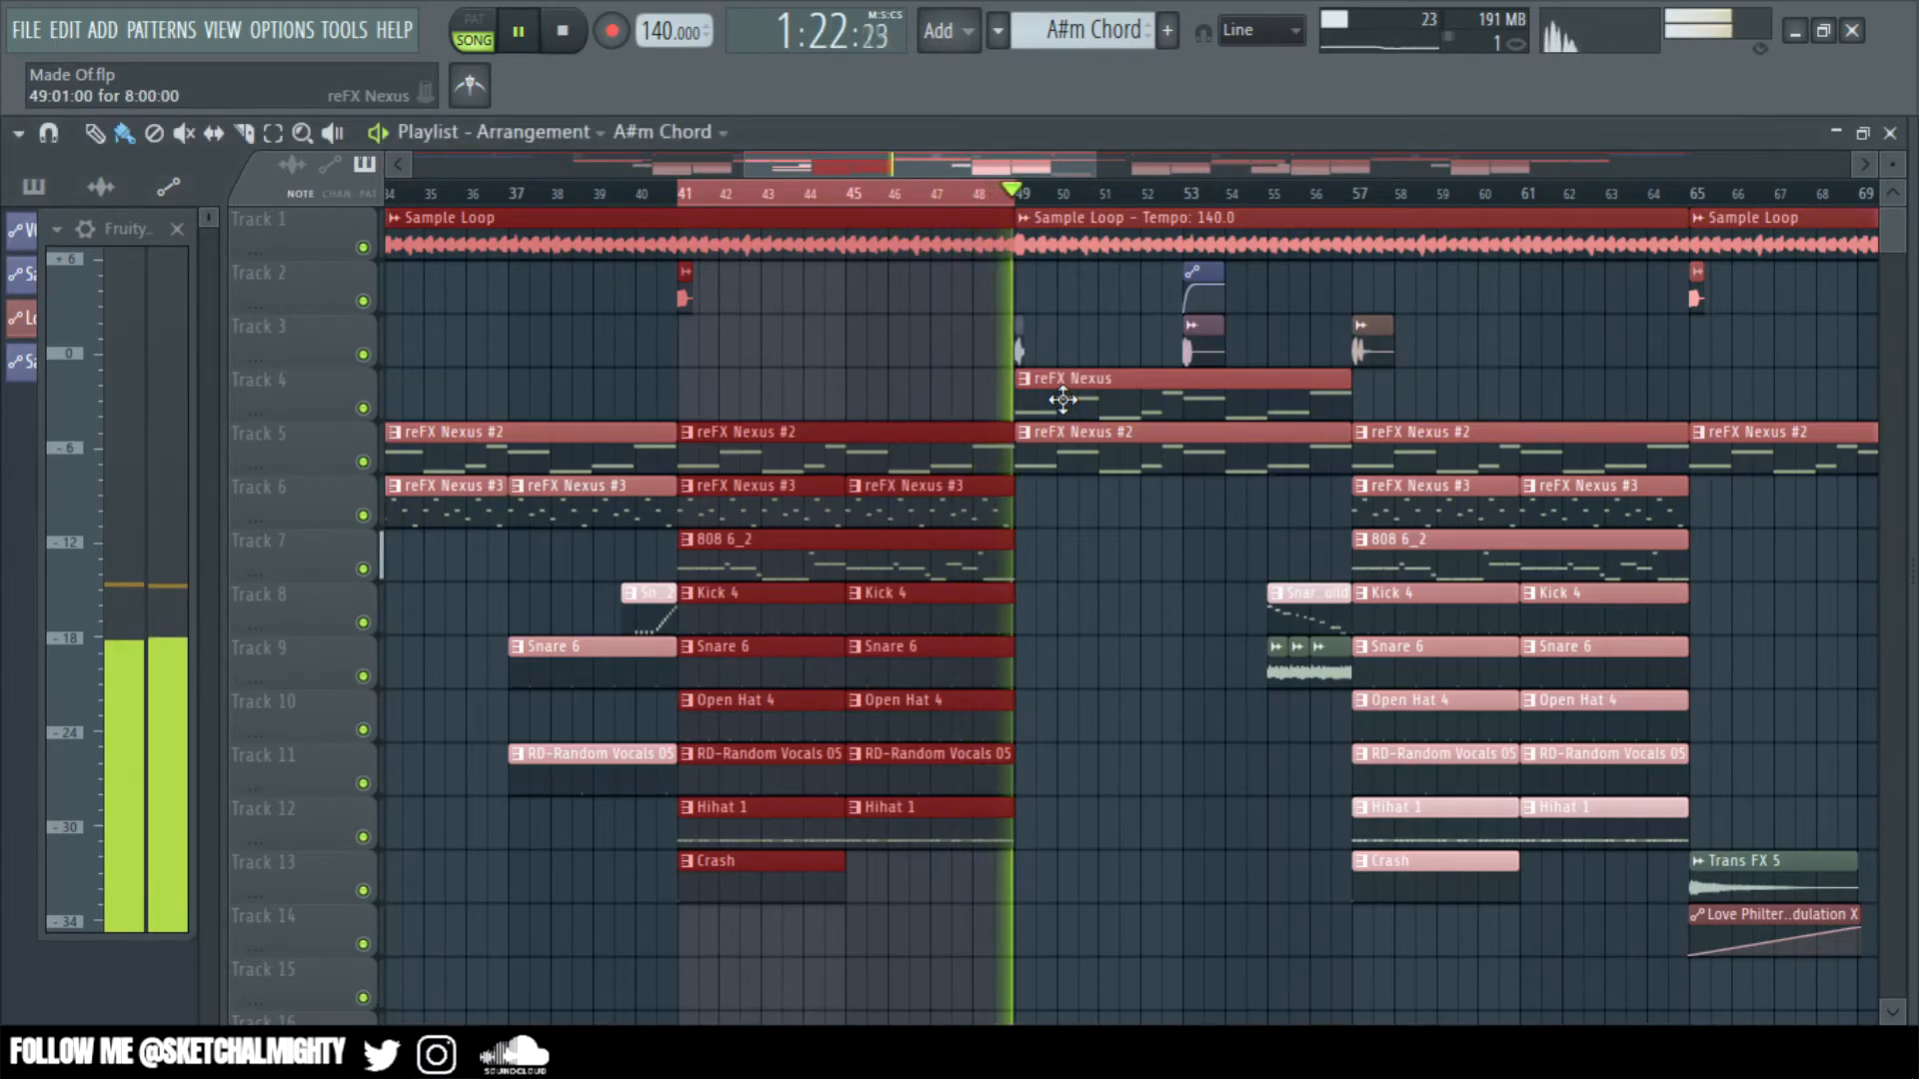
{"action": "key", "text": "F6"}
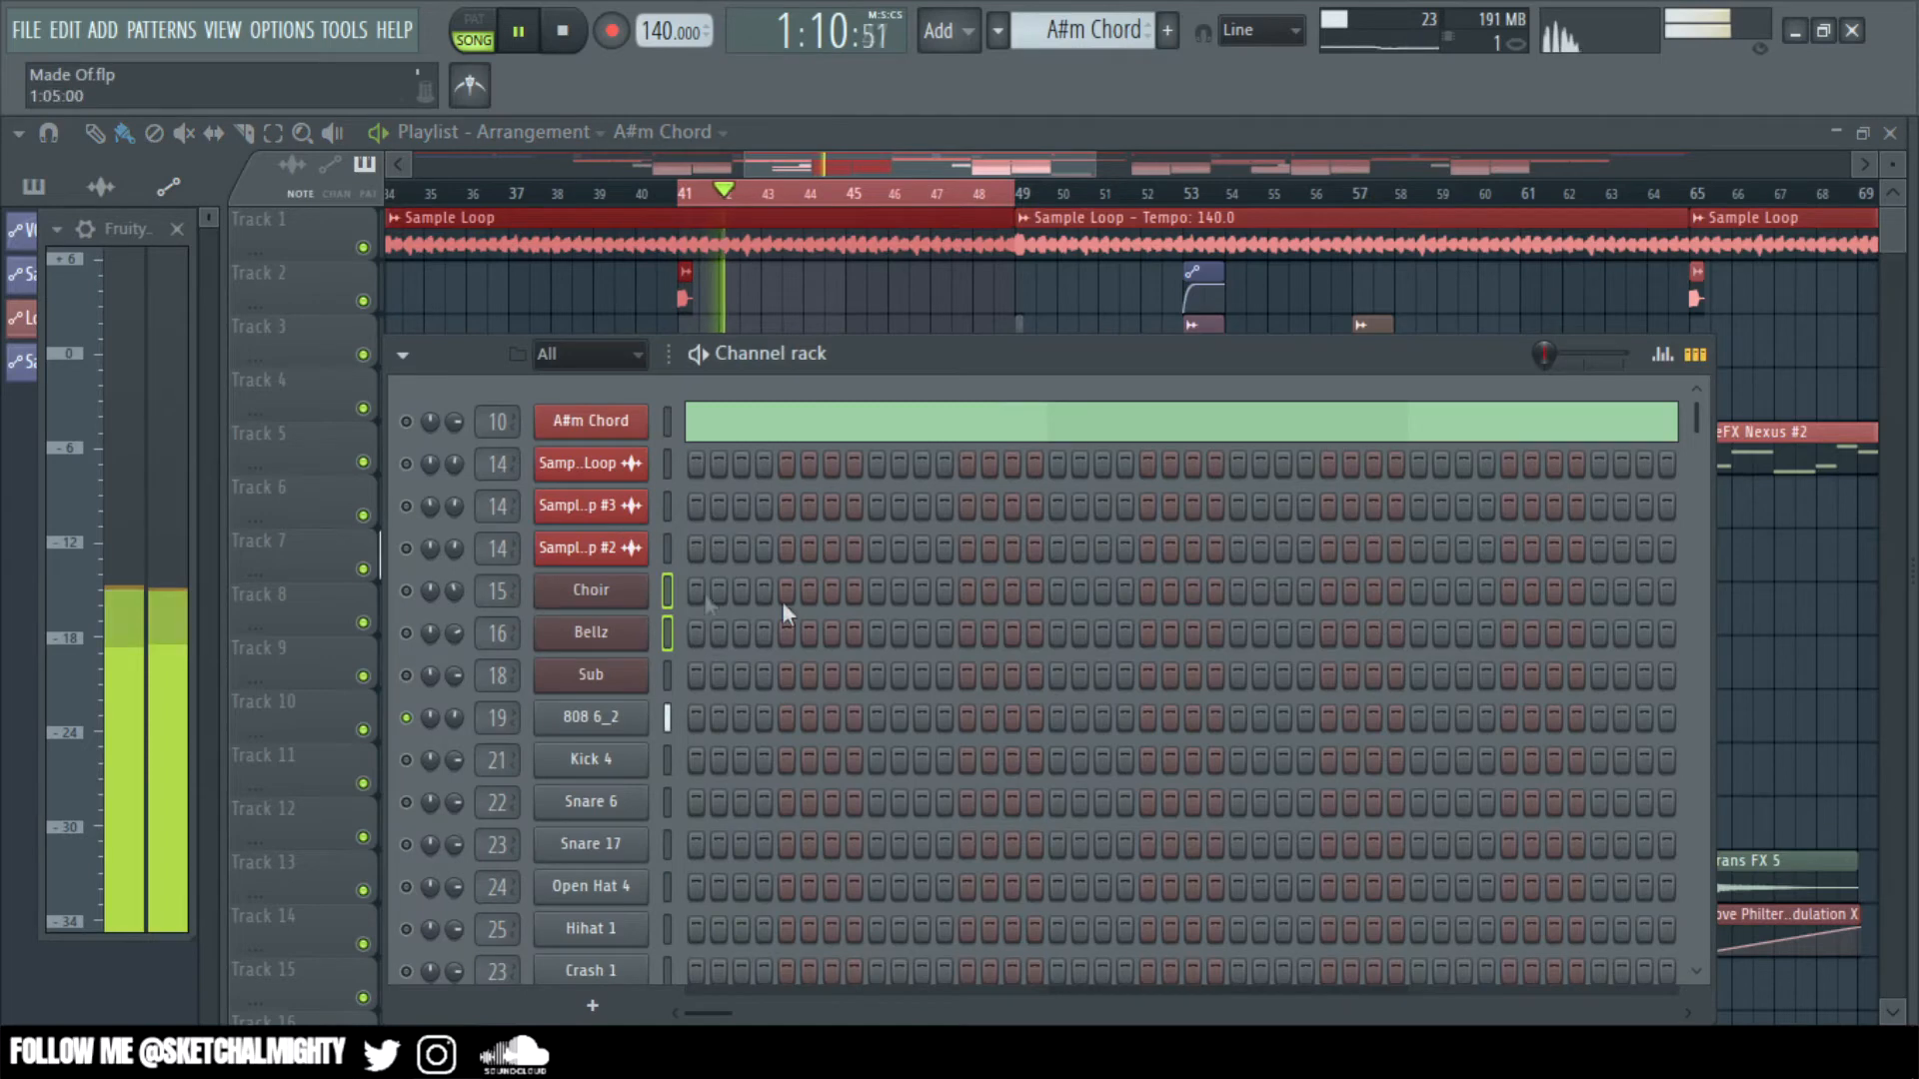
{"action": "left_click_drag", "start_coordinate": [923, 387], "coordinate": [926, 219]}
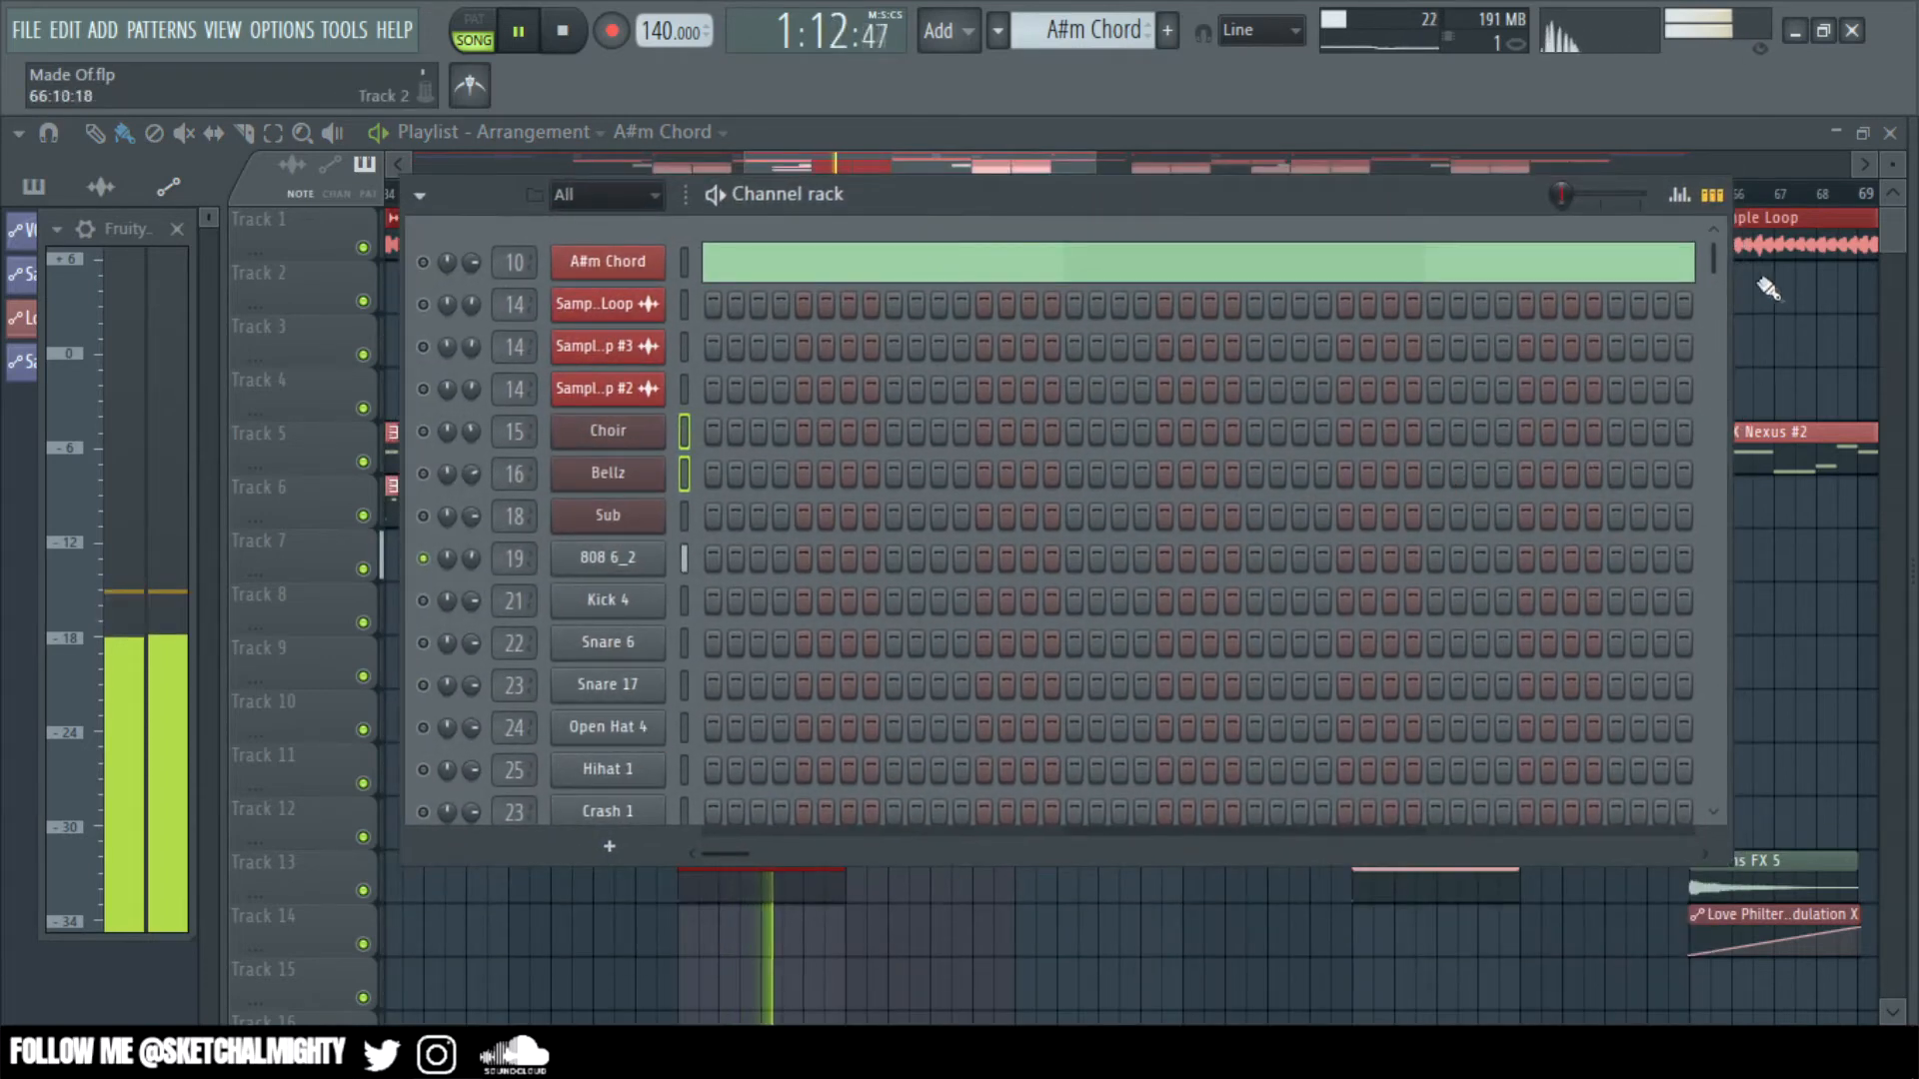
{"action": "left_click_drag", "start_coordinate": [1719, 267], "coordinate": [1715, 394]}
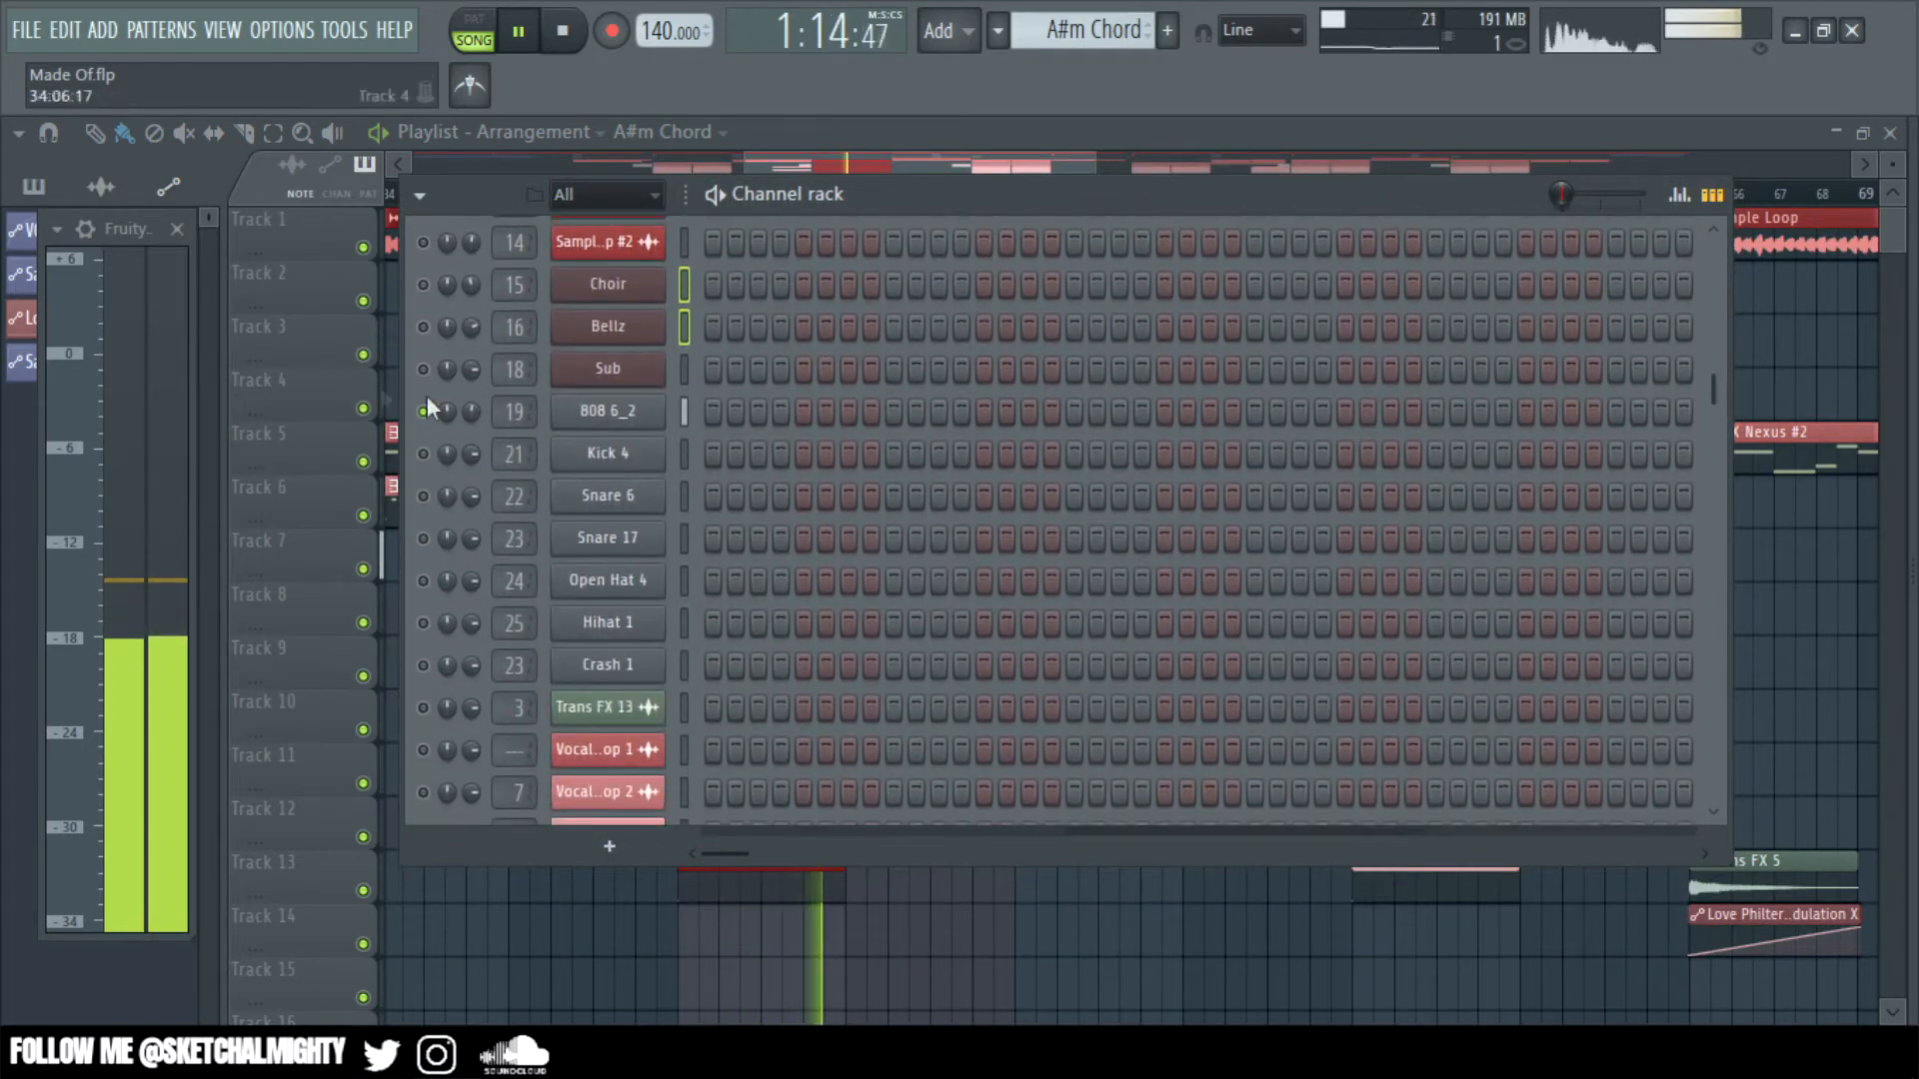
{"action": "left_click_drag", "start_coordinate": [472, 450], "coordinate": [472, 480]}
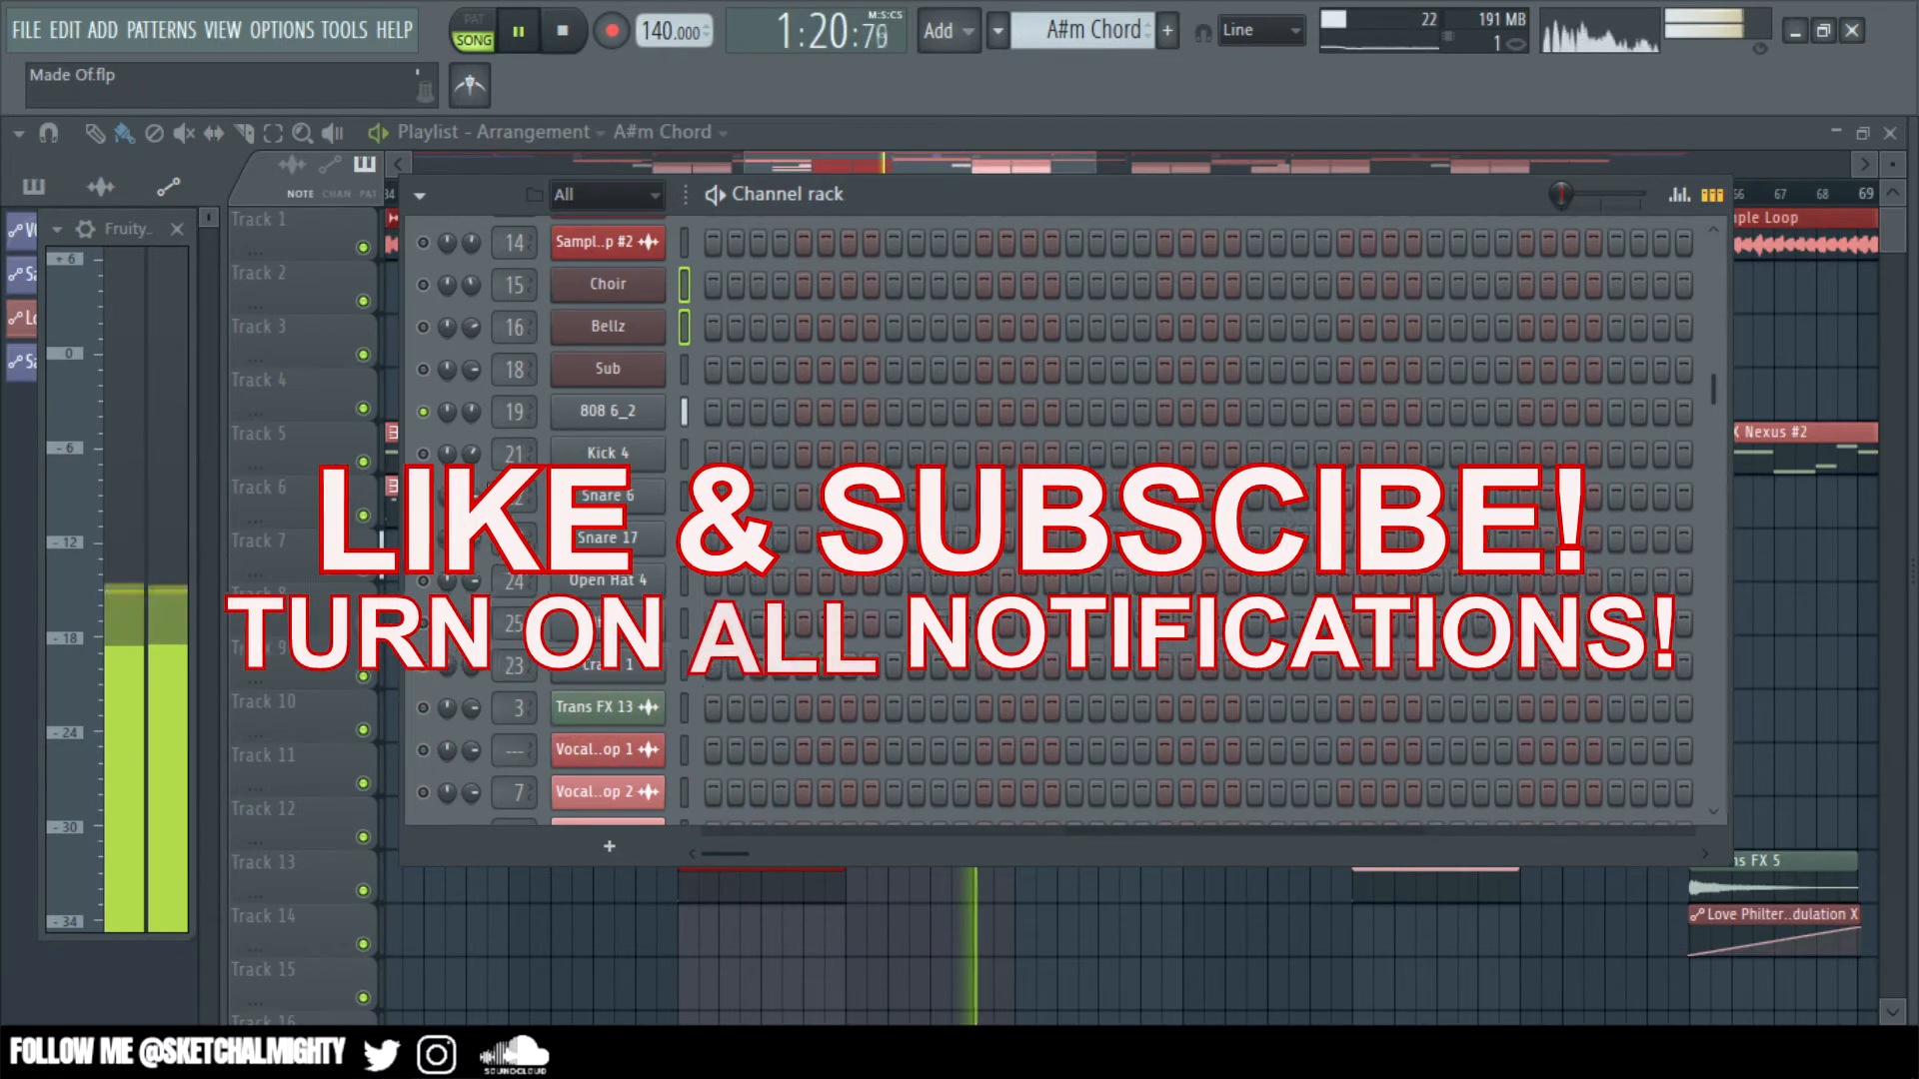
{"action": "left_click_drag", "start_coordinate": [471, 497], "coordinate": [470, 501]}
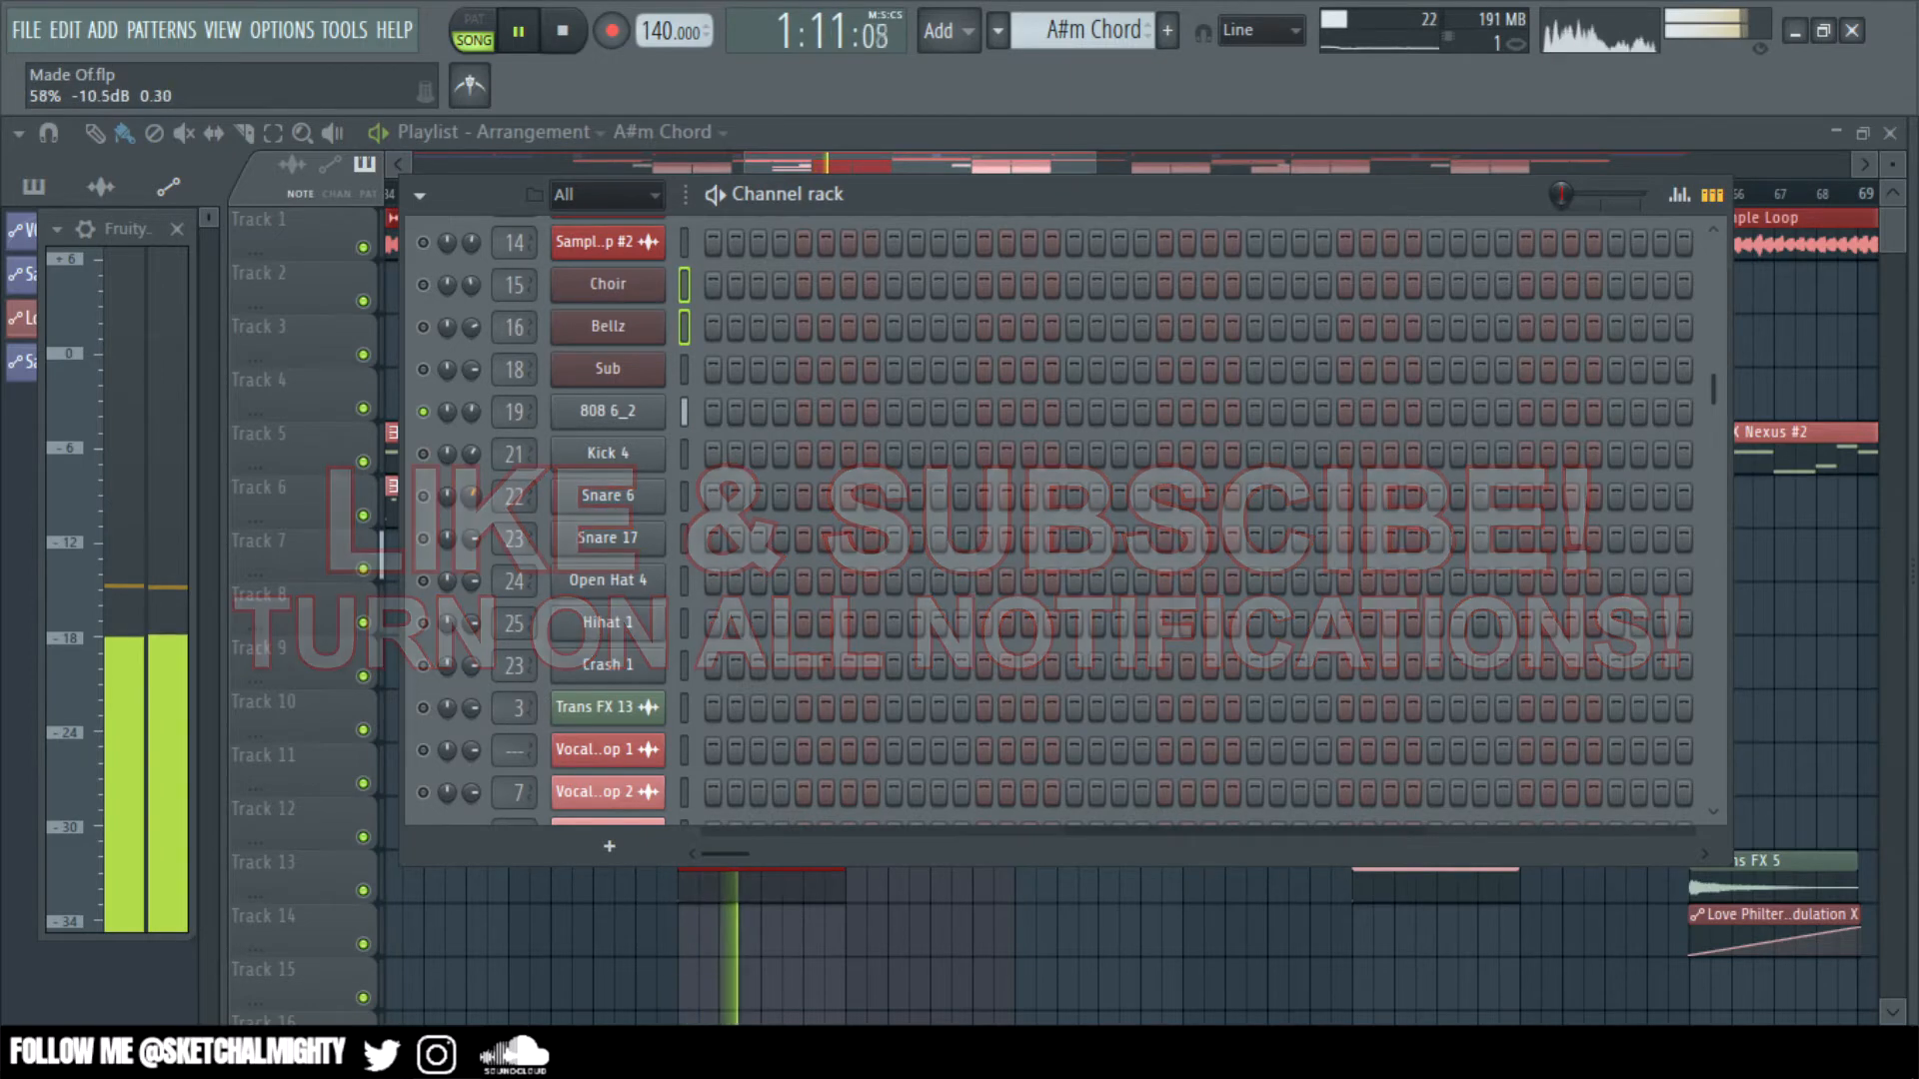
{"action": "left_click_drag", "start_coordinate": [471, 496], "coordinate": [477, 495]}
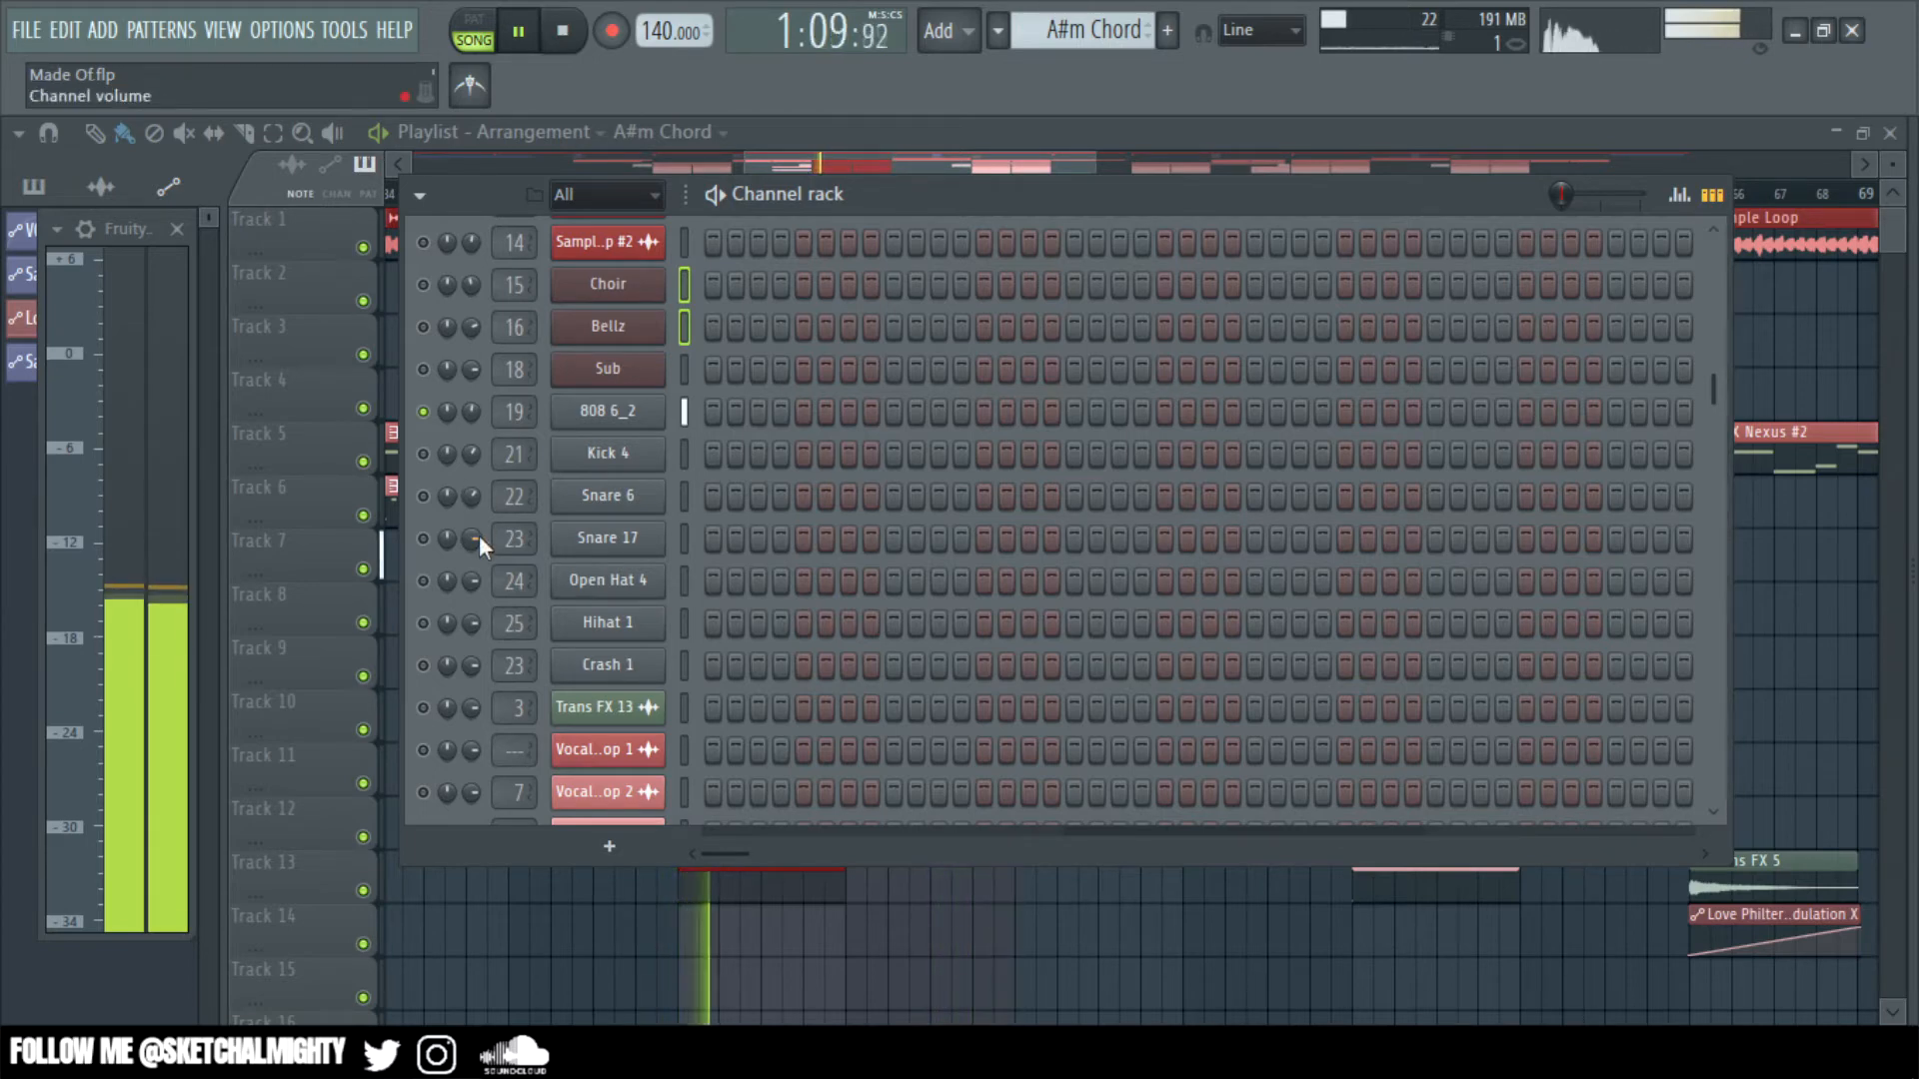
- Lower the volumes of the Snare 17, Open Hat 4, Hihat 1 and Crash 1 channels, with Open Hat 4 at about 58%
{"action": "left_click_drag", "start_coordinate": [477, 536], "coordinate": [471, 557]}
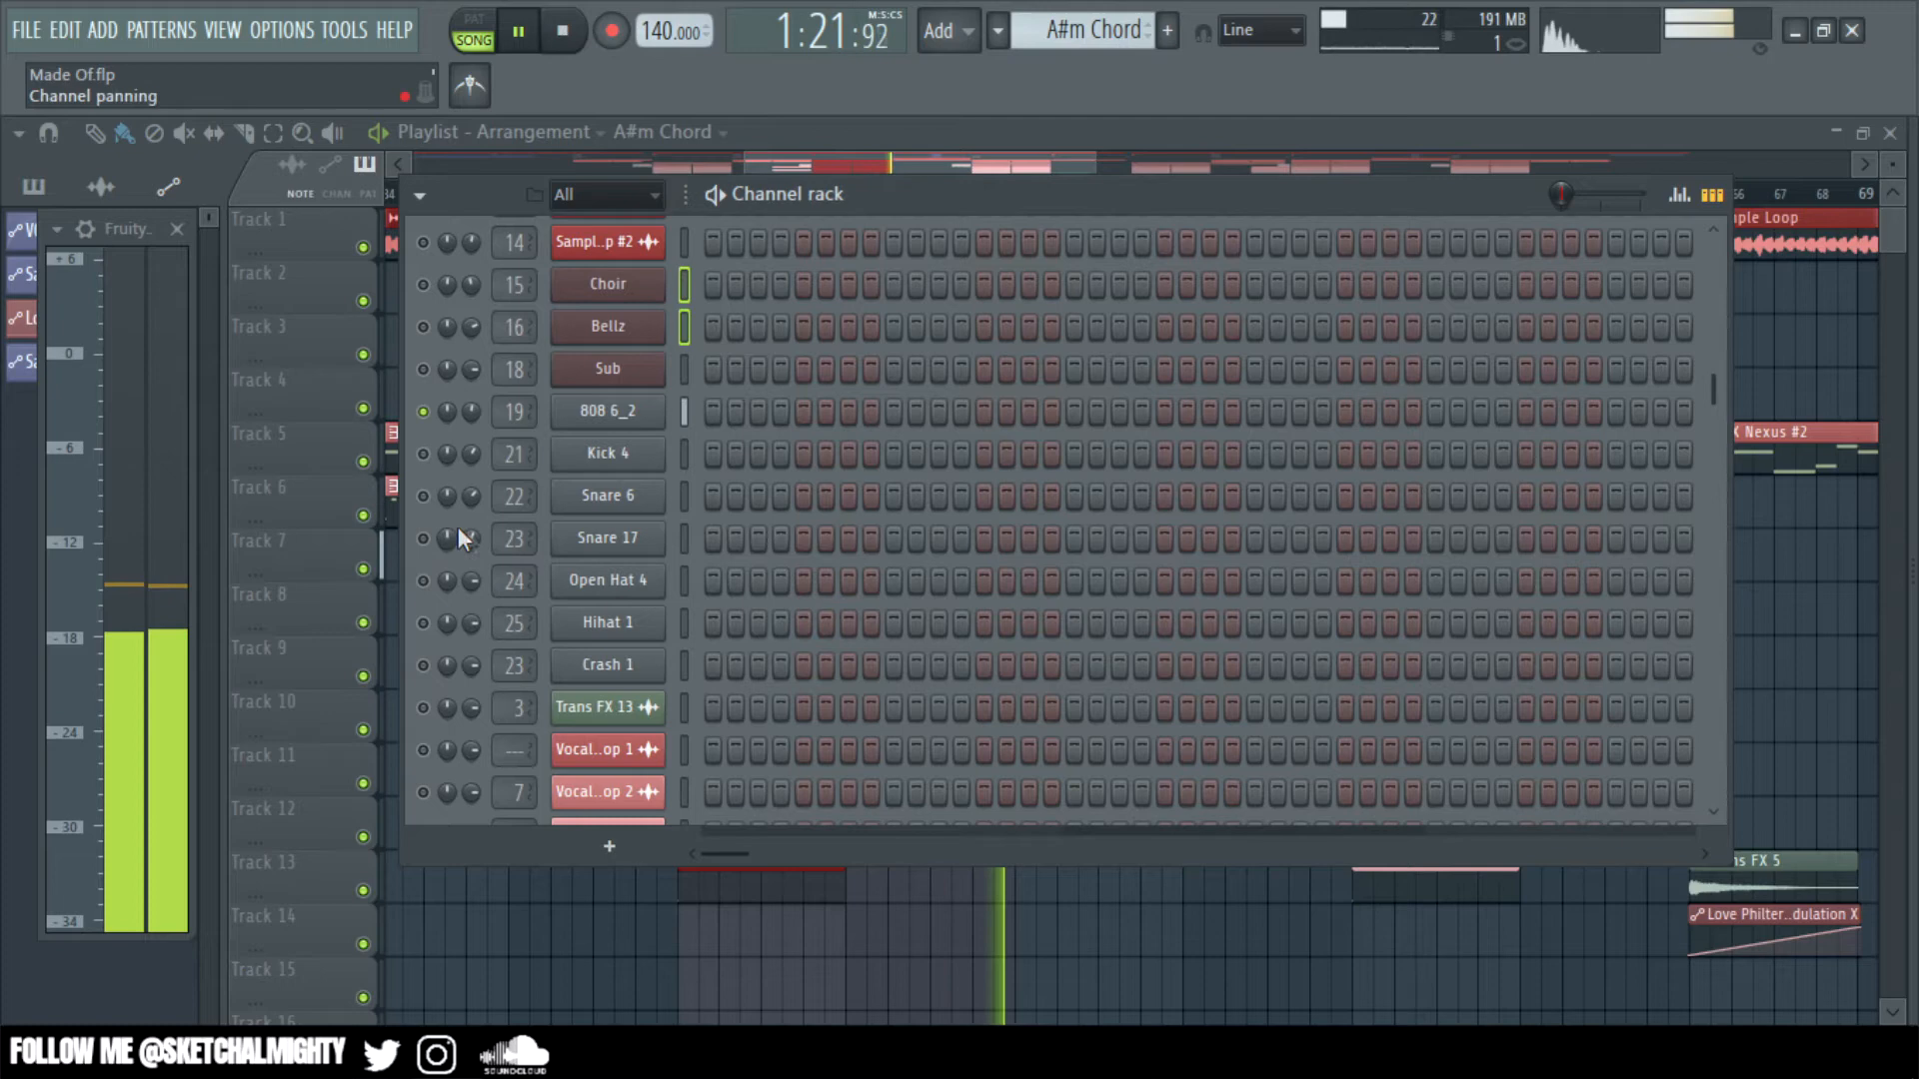
{"action": "left_click_drag", "start_coordinate": [470, 580], "coordinate": [471, 587]}
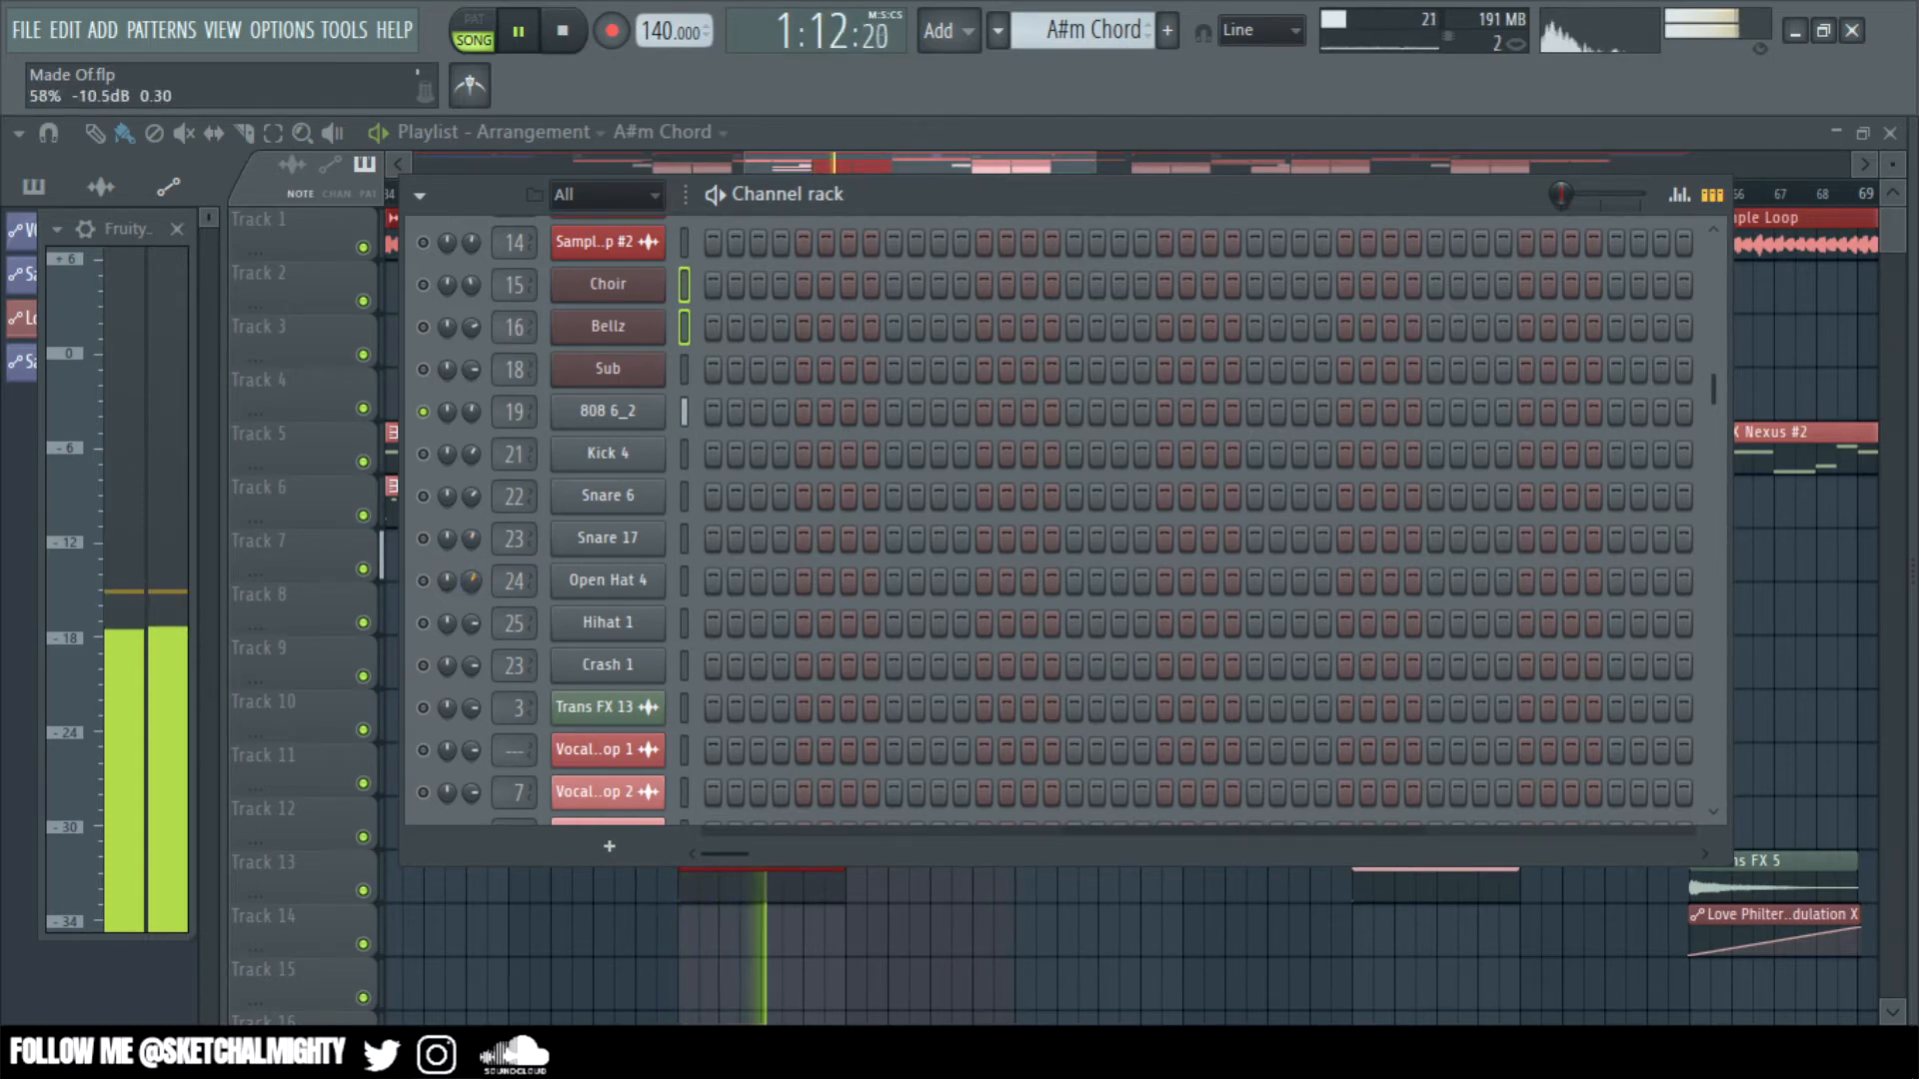
{"action": "left_click_drag", "start_coordinate": [472, 582], "coordinate": [476, 674]}
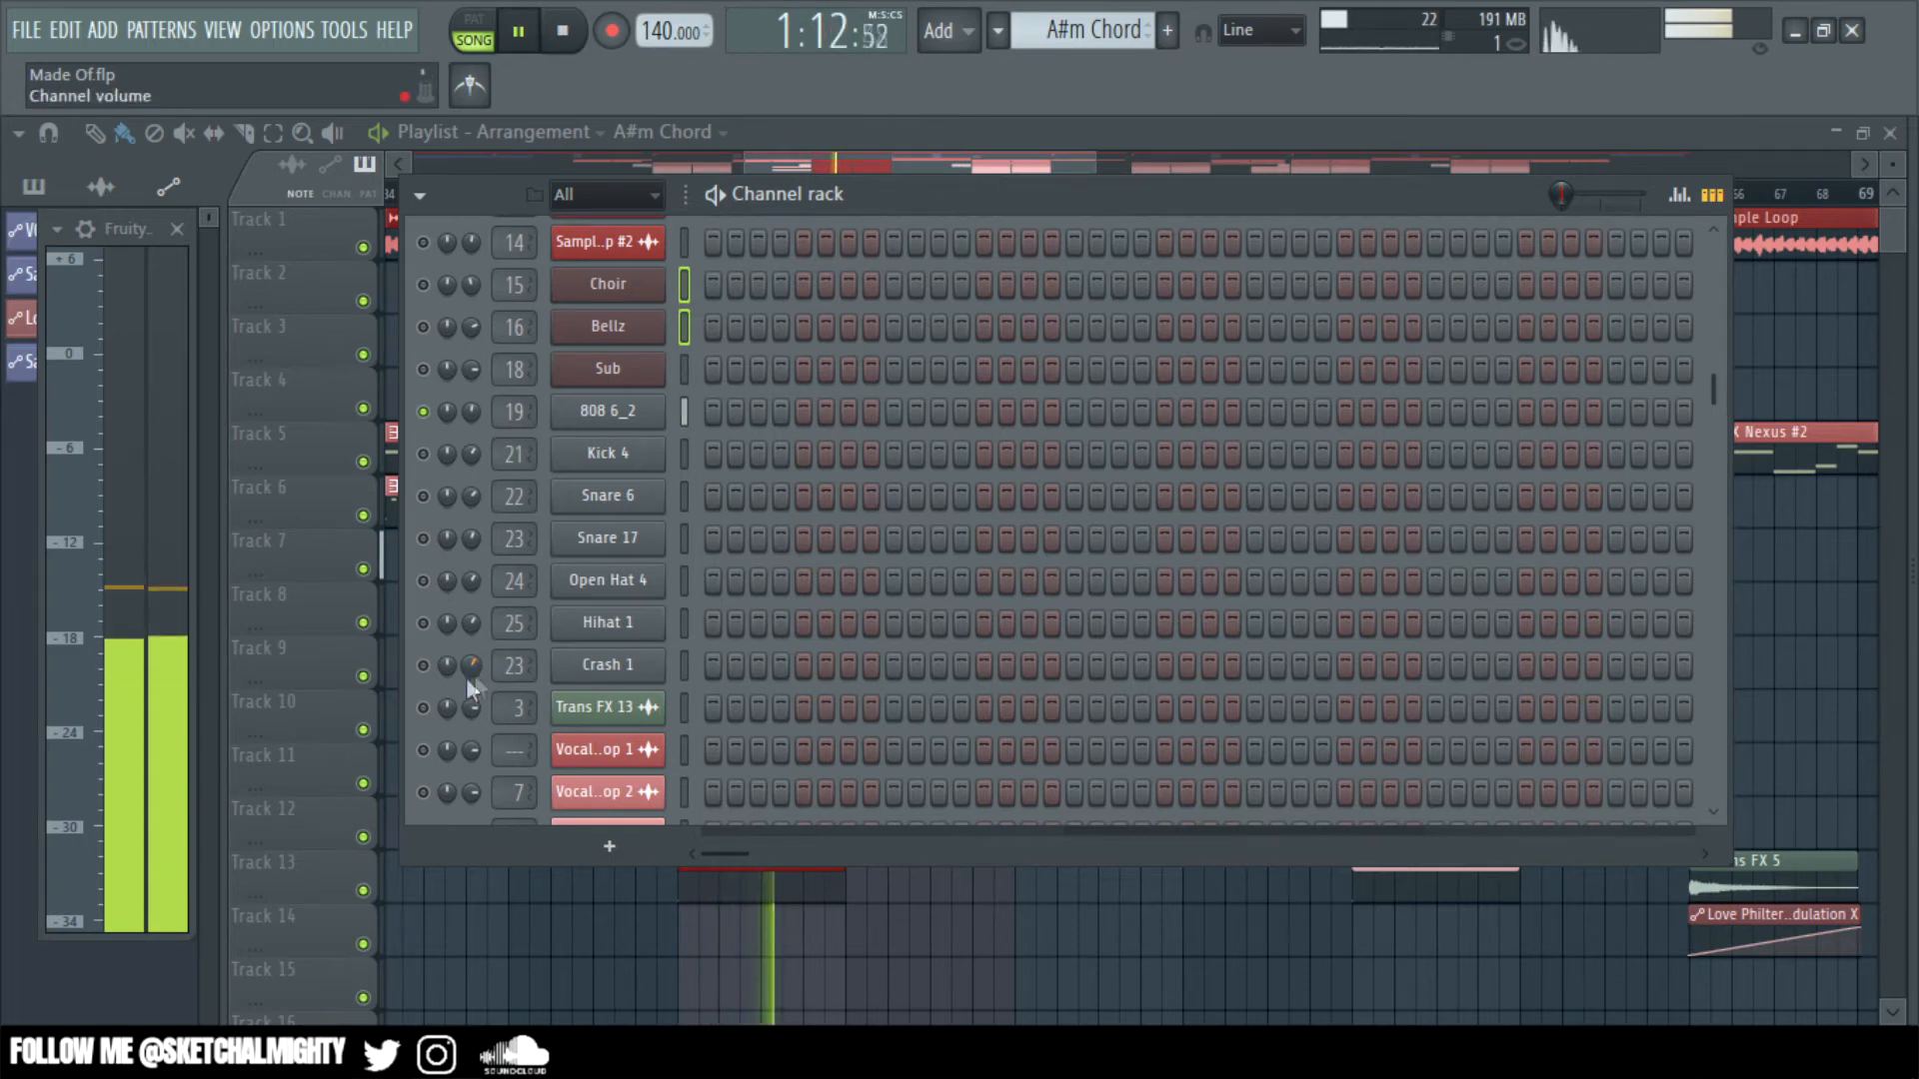
- Unmute the Kick 4, Snare 6, Snare 17, Open Hat 4, Hihat 1 and Crash 1 channels
{"action": "left_click_drag", "start_coordinate": [1719, 393], "coordinate": [1749, 619]}
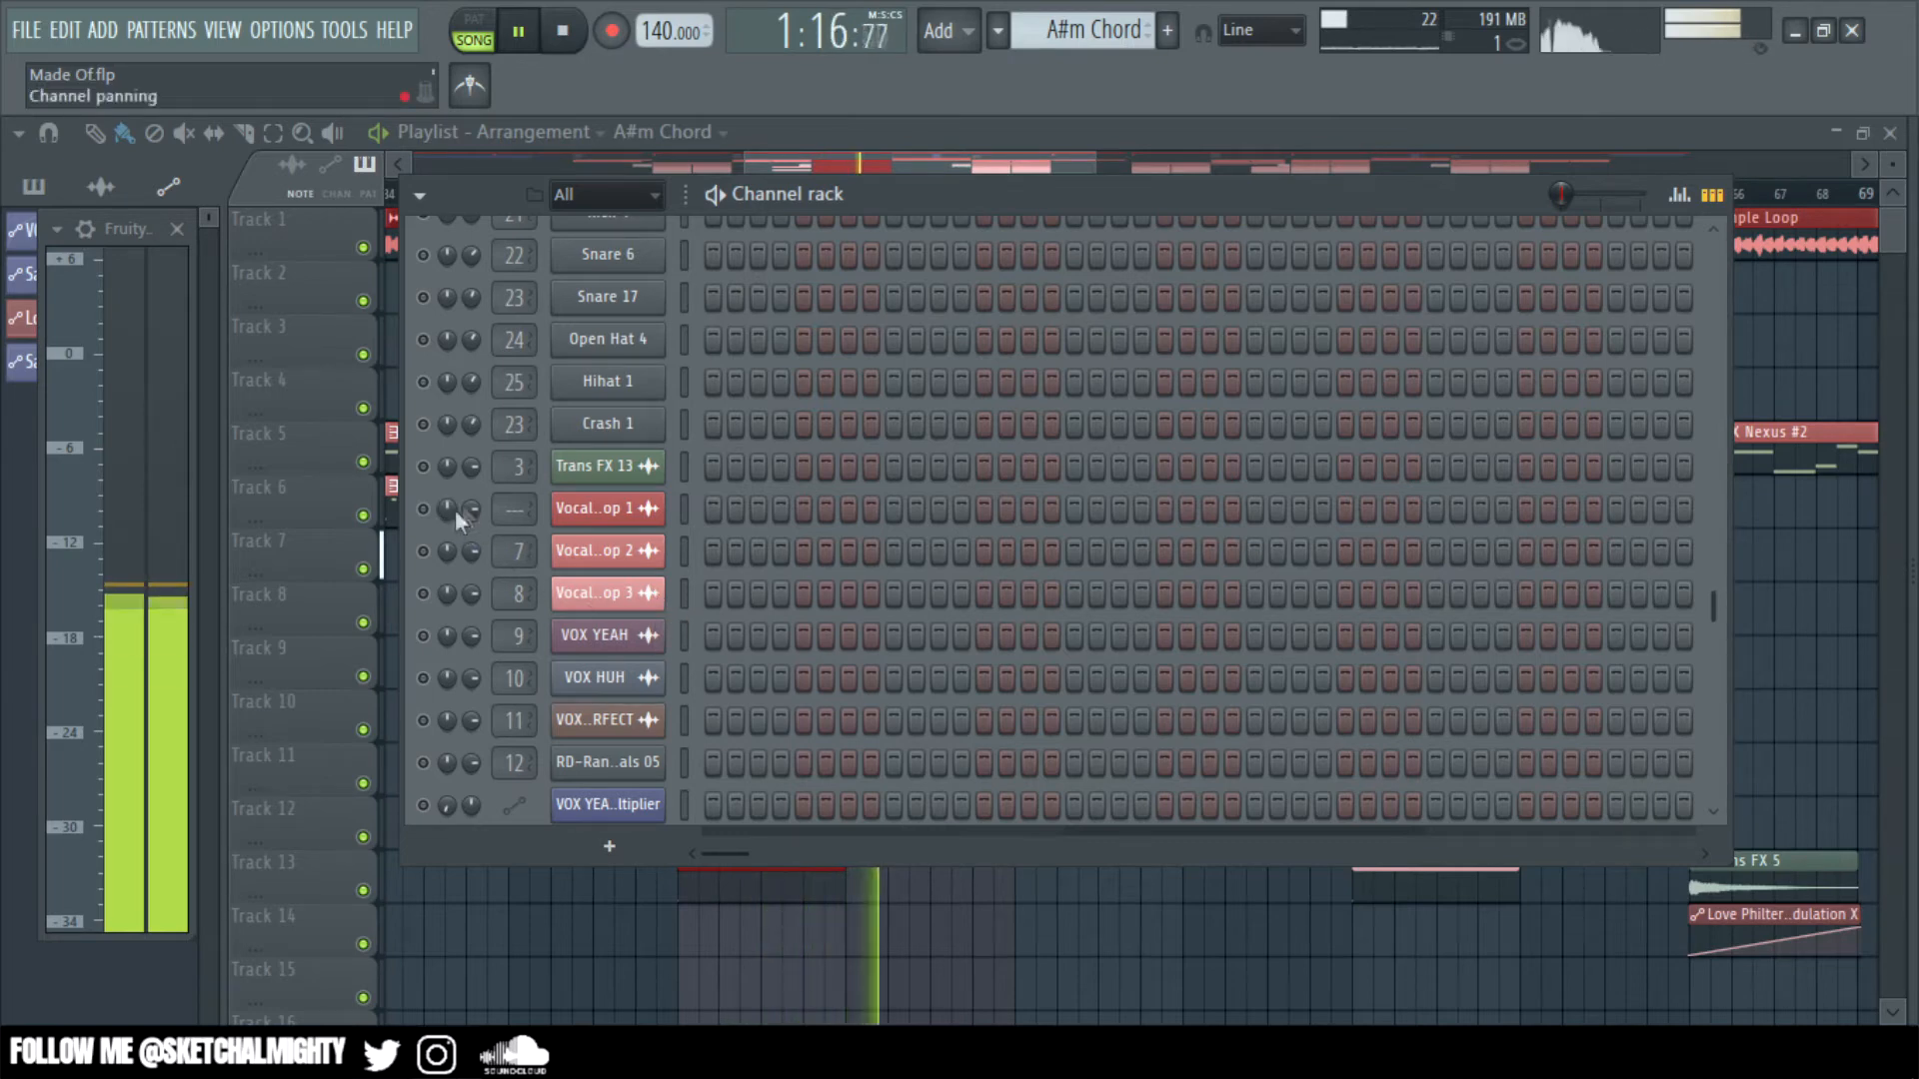
{"action": "scroll", "coordinate": [450, 505], "scroll_direction": "up", "scroll_amount": 2}
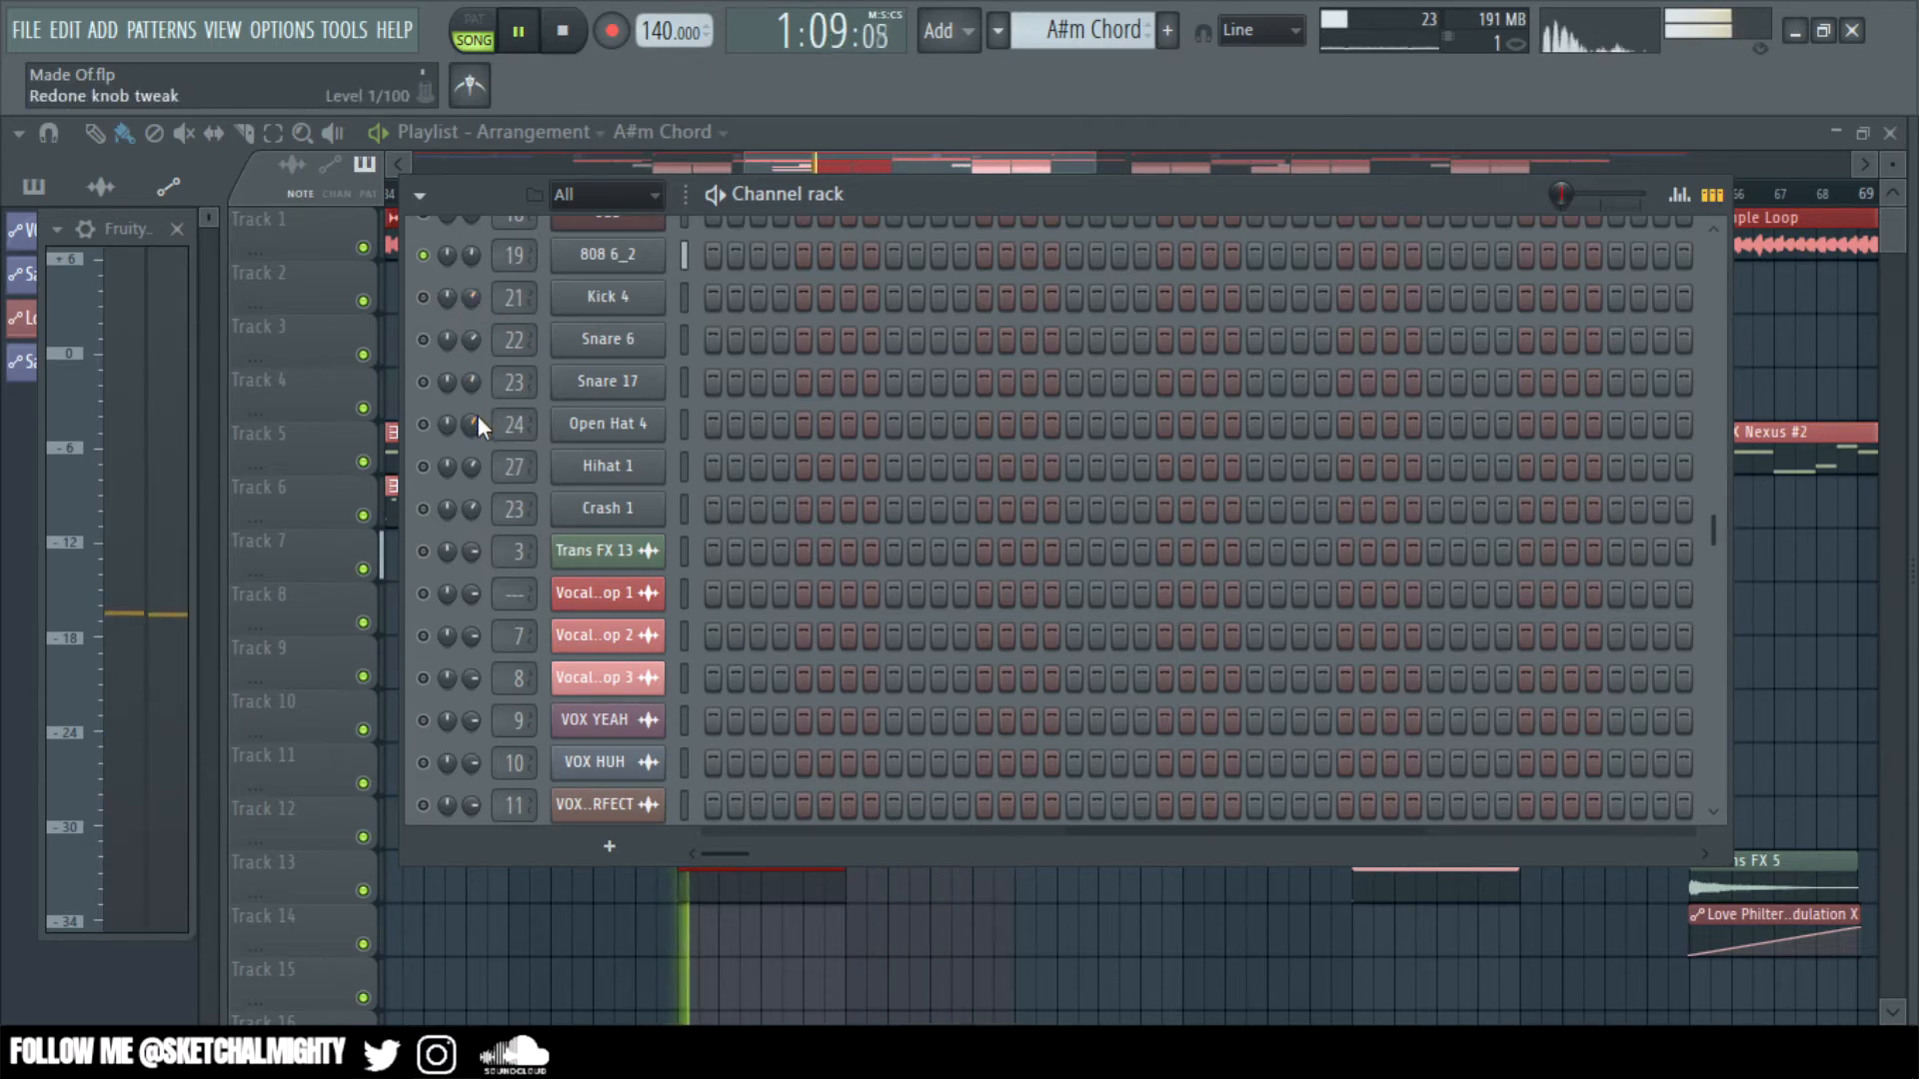
{"action": "left_click", "coordinate": [423, 296]}
{"action": "left_click", "coordinate": [422, 339]}
{"action": "left_click", "coordinate": [422, 381]}
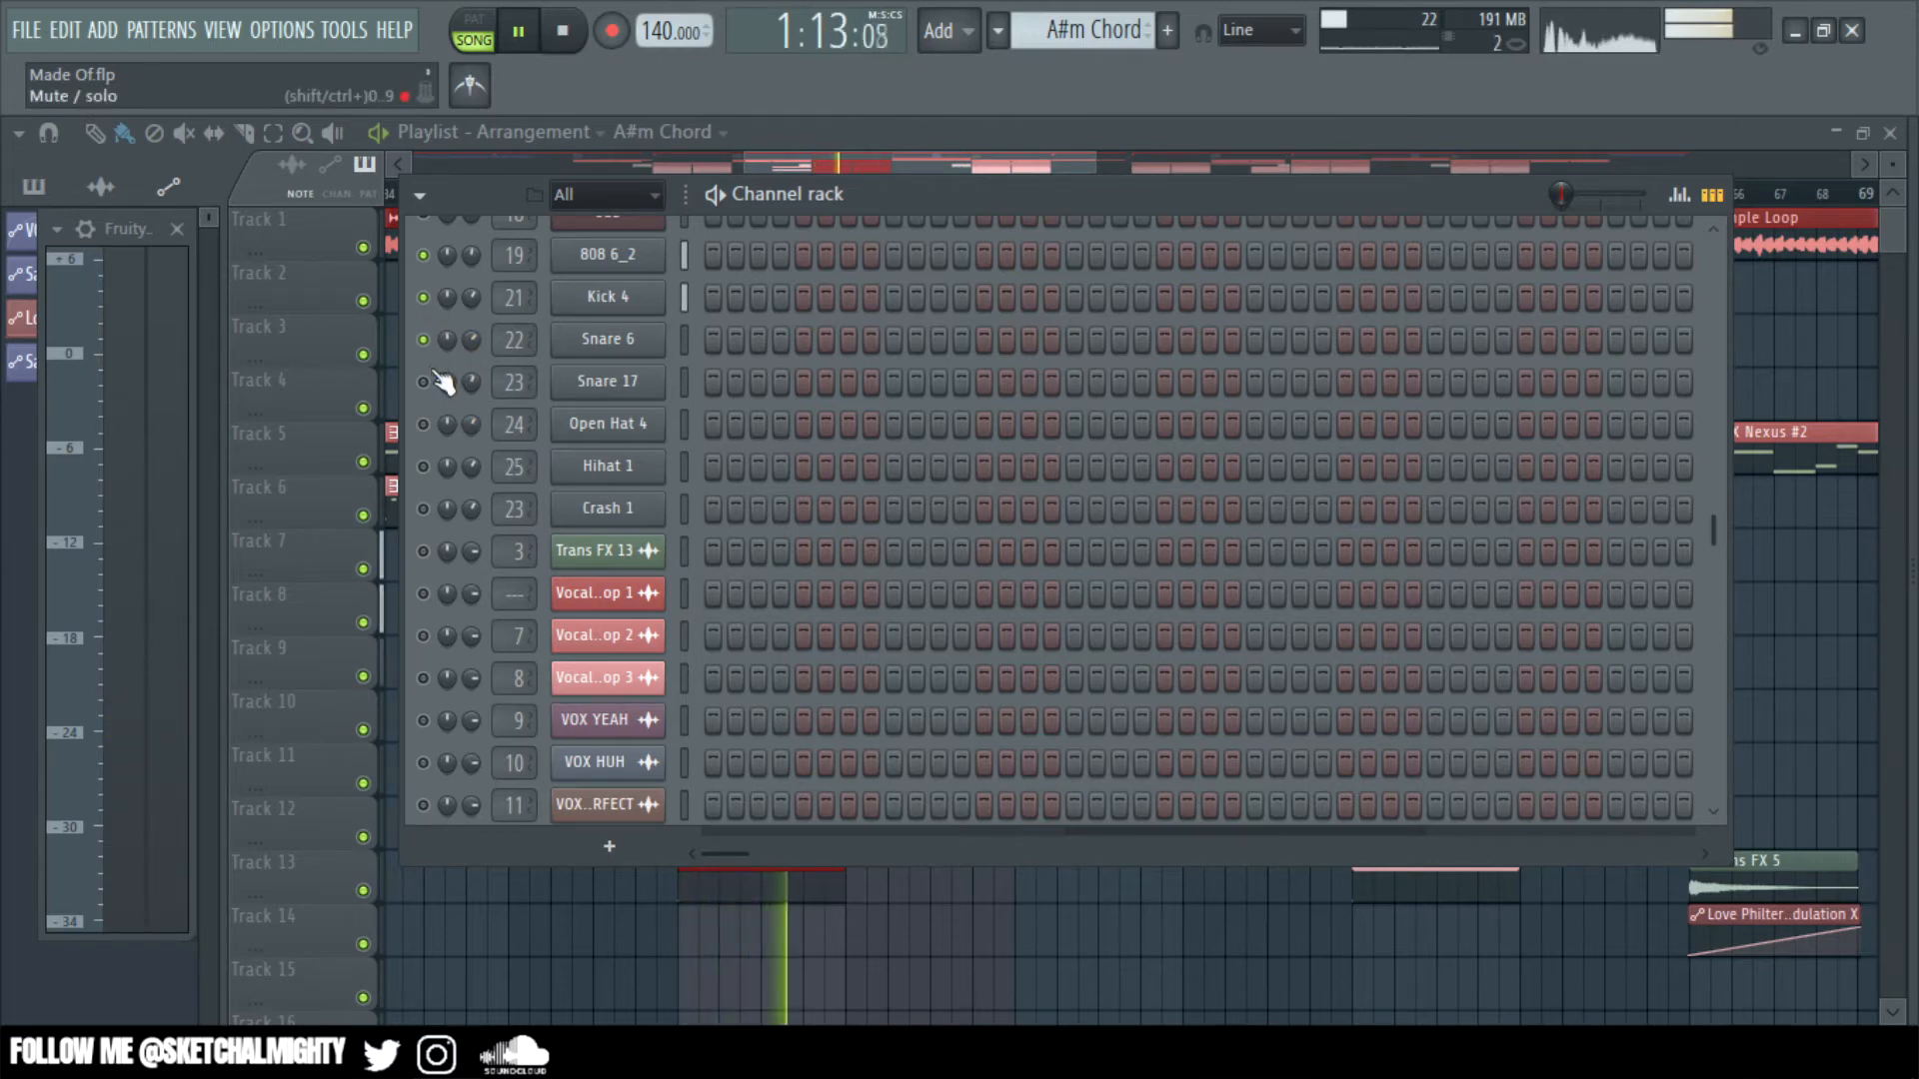
{"action": "left_click", "coordinate": [425, 424]}
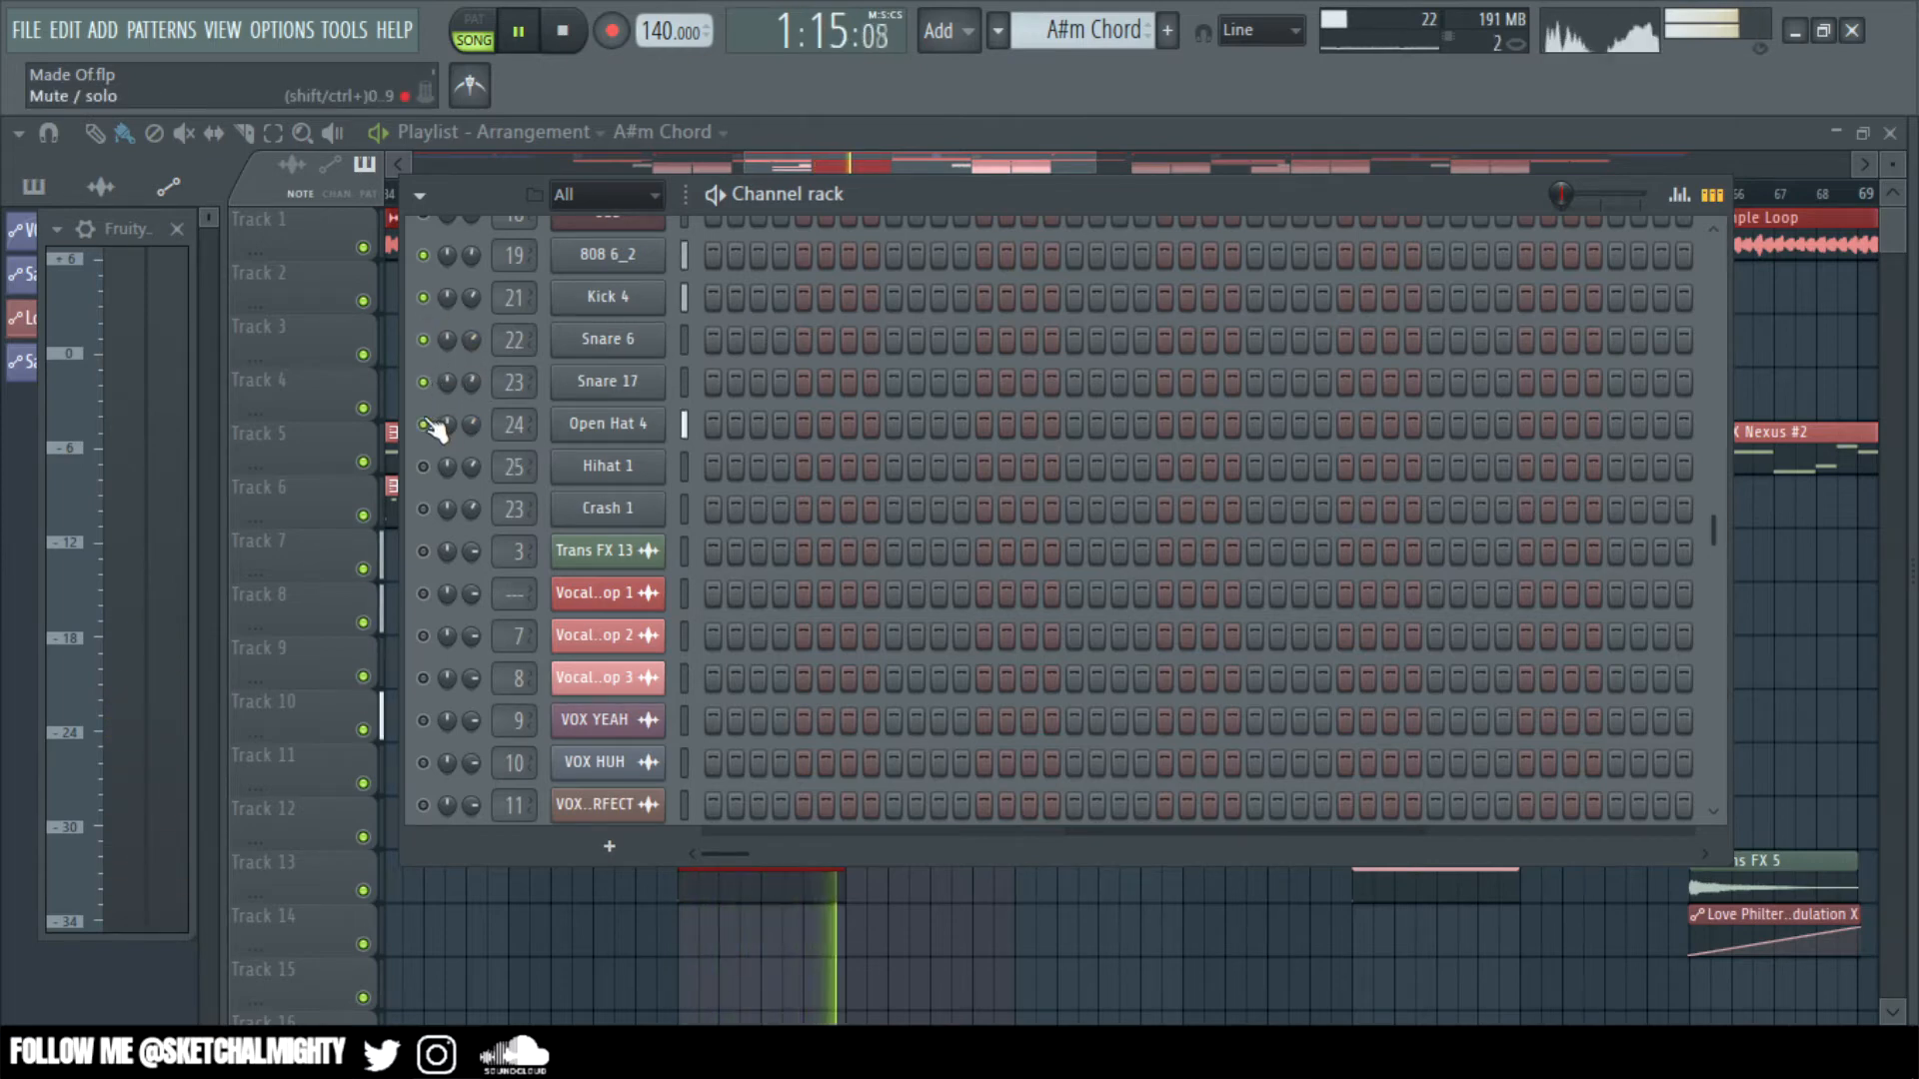
{"action": "left_click", "coordinate": [425, 467]}
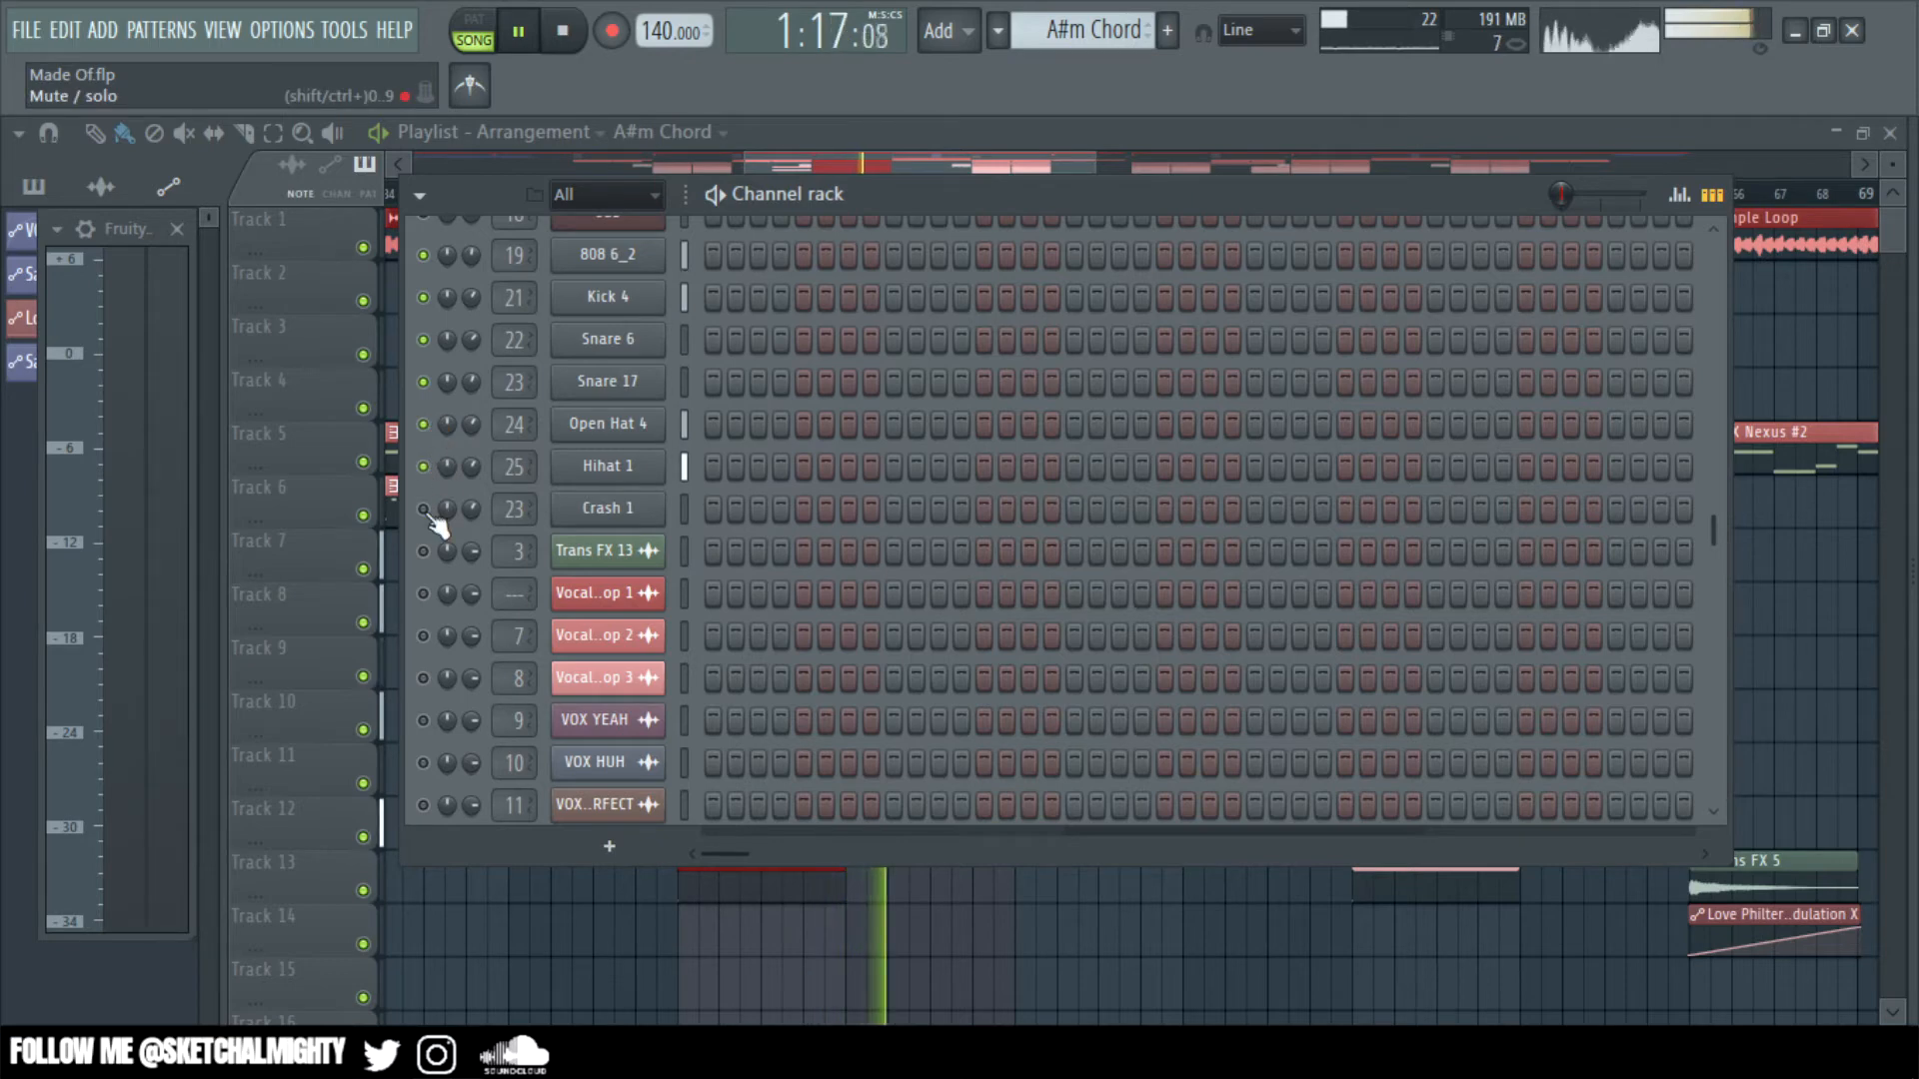
{"action": "left_click", "coordinate": [423, 508]}
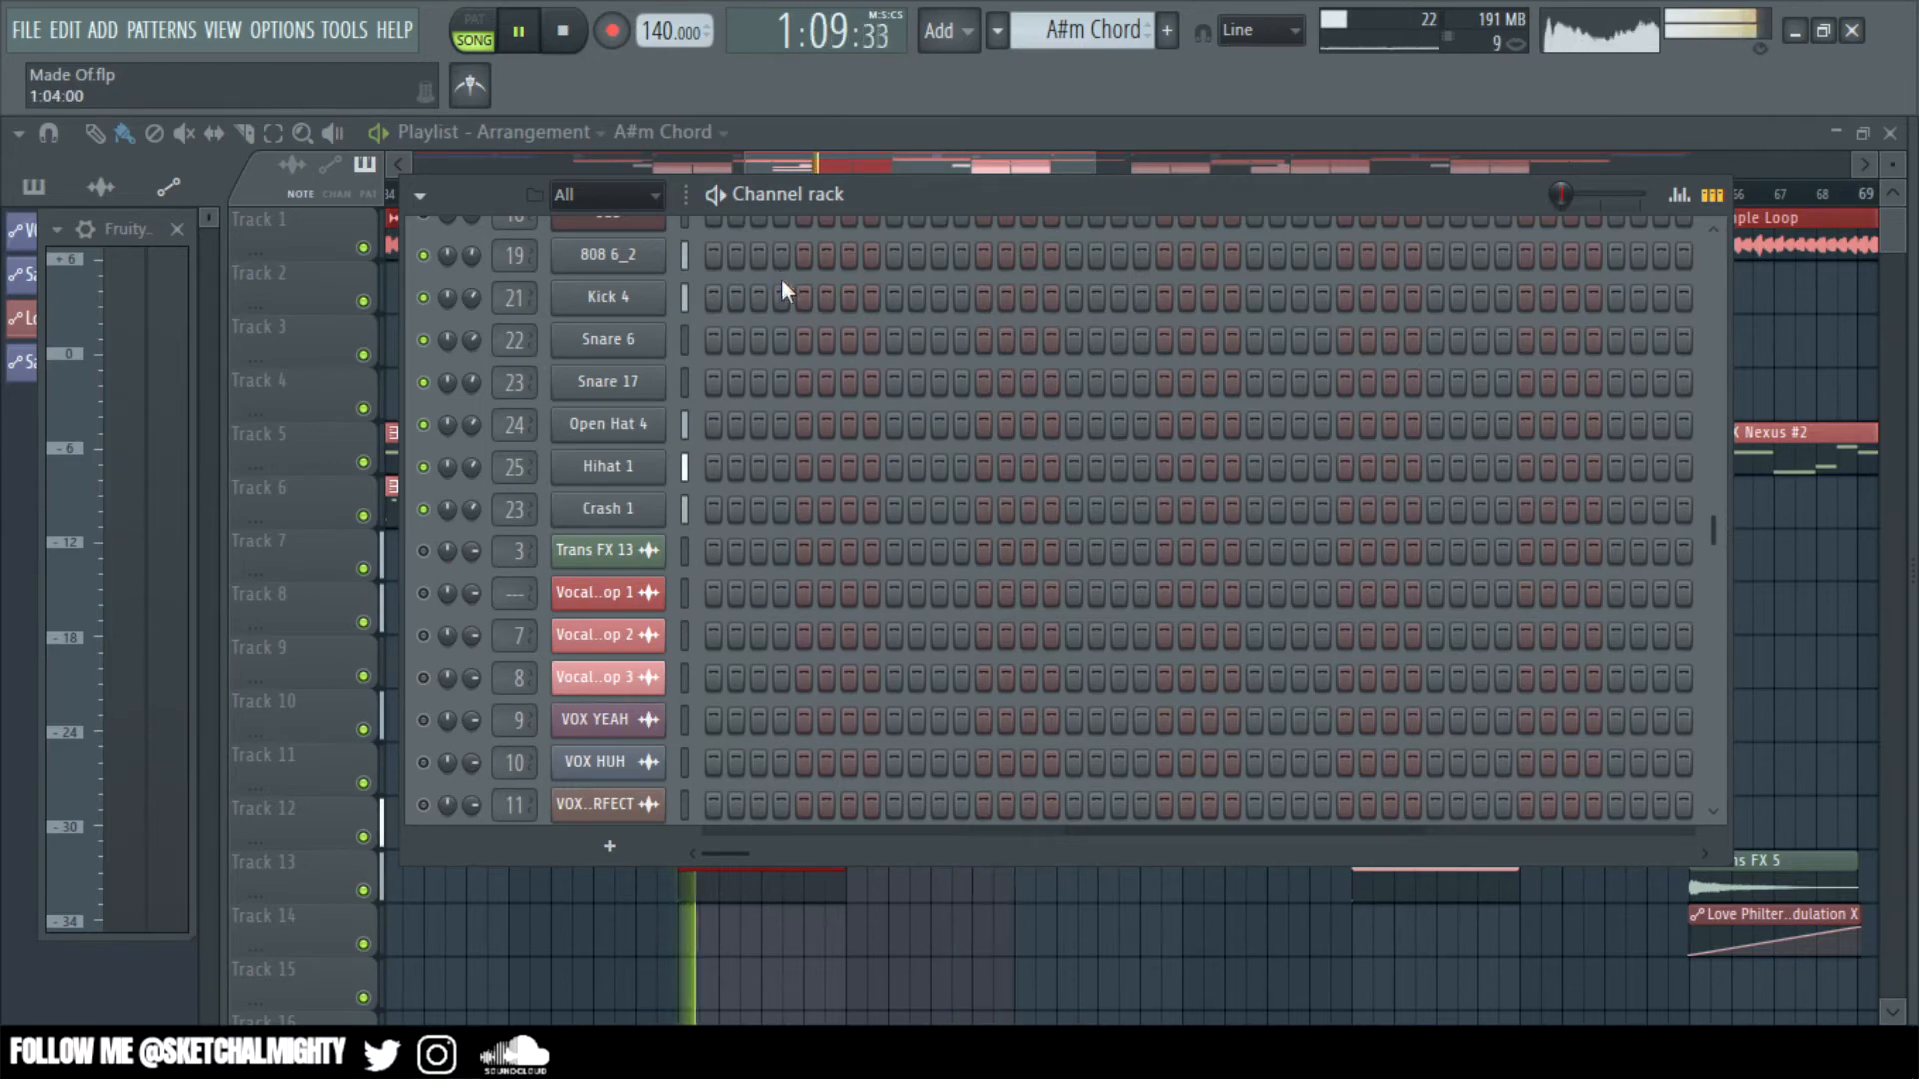
- Hide the channel rack and playlist, and select the DRUM BUSS track in the mixer
{"action": "key", "text": "F6"}
{"action": "key", "text": "F5"}
{"action": "key", "text": "F9"}
{"action": "key", "text": "F6"}
{"action": "key", "text": "F6"}
{"action": "left_click_drag", "start_coordinate": [616, 1002], "coordinate": [729, 998]}
{"action": "left_click", "coordinate": [737, 480]}
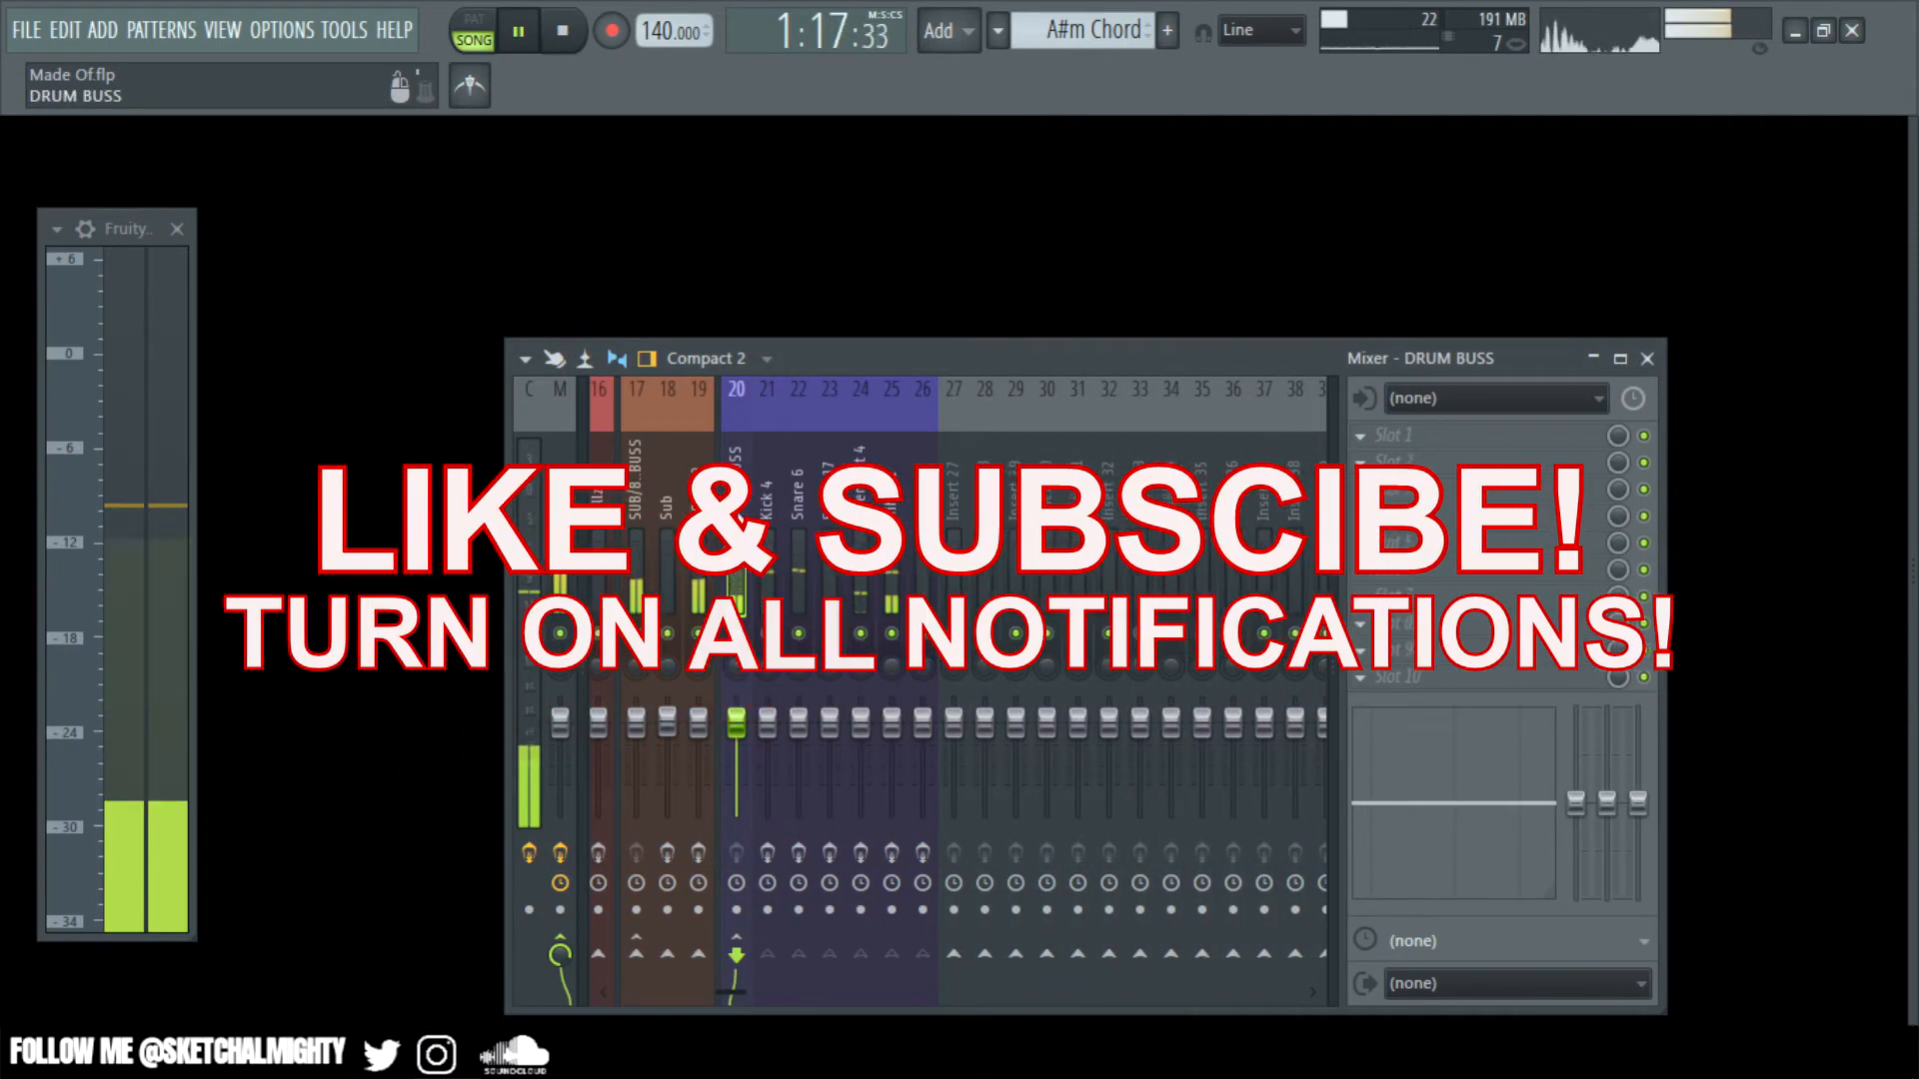
- Check the Kick 4 and Open Hat 4 mixer tracks against DRUM BUSS, and try a lower DRUM BUSS fader level
{"action": "left_click", "coordinate": [772, 540]}
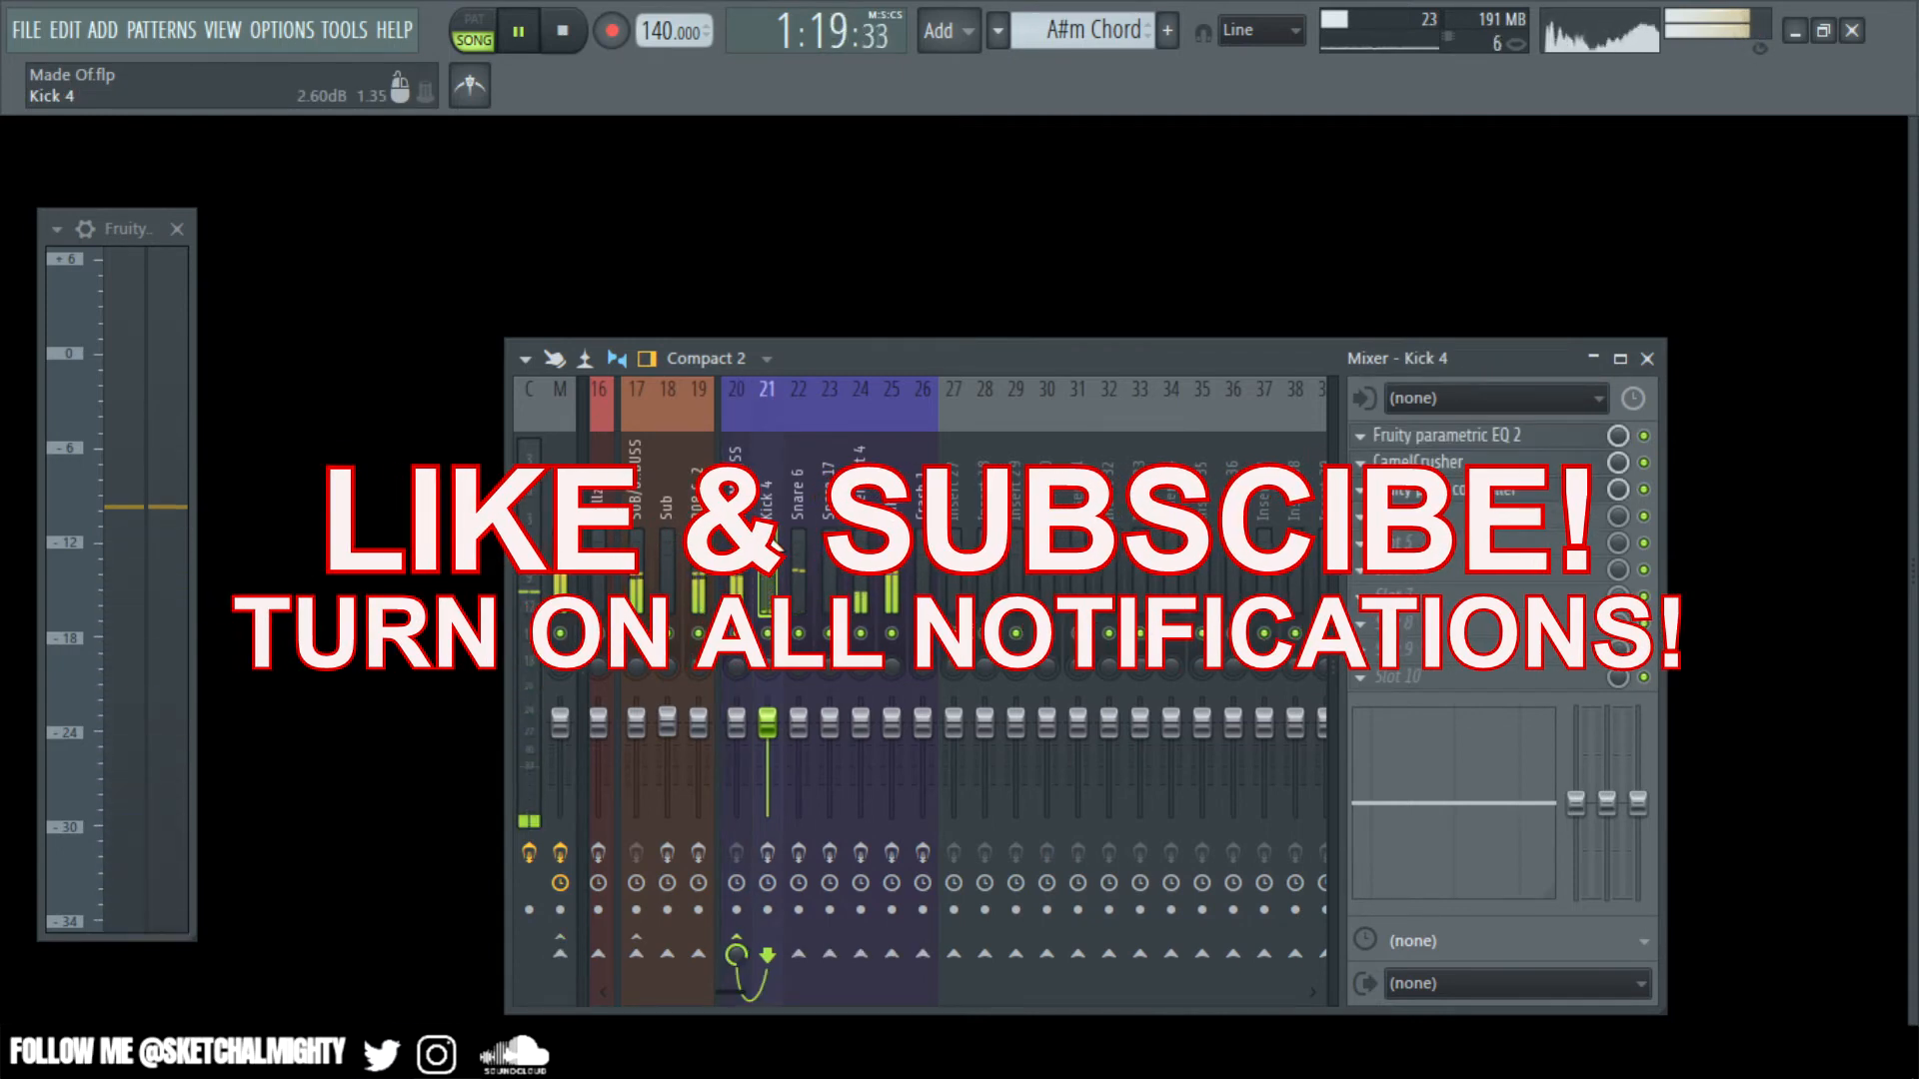
{"action": "left_click", "coordinate": [737, 487]}
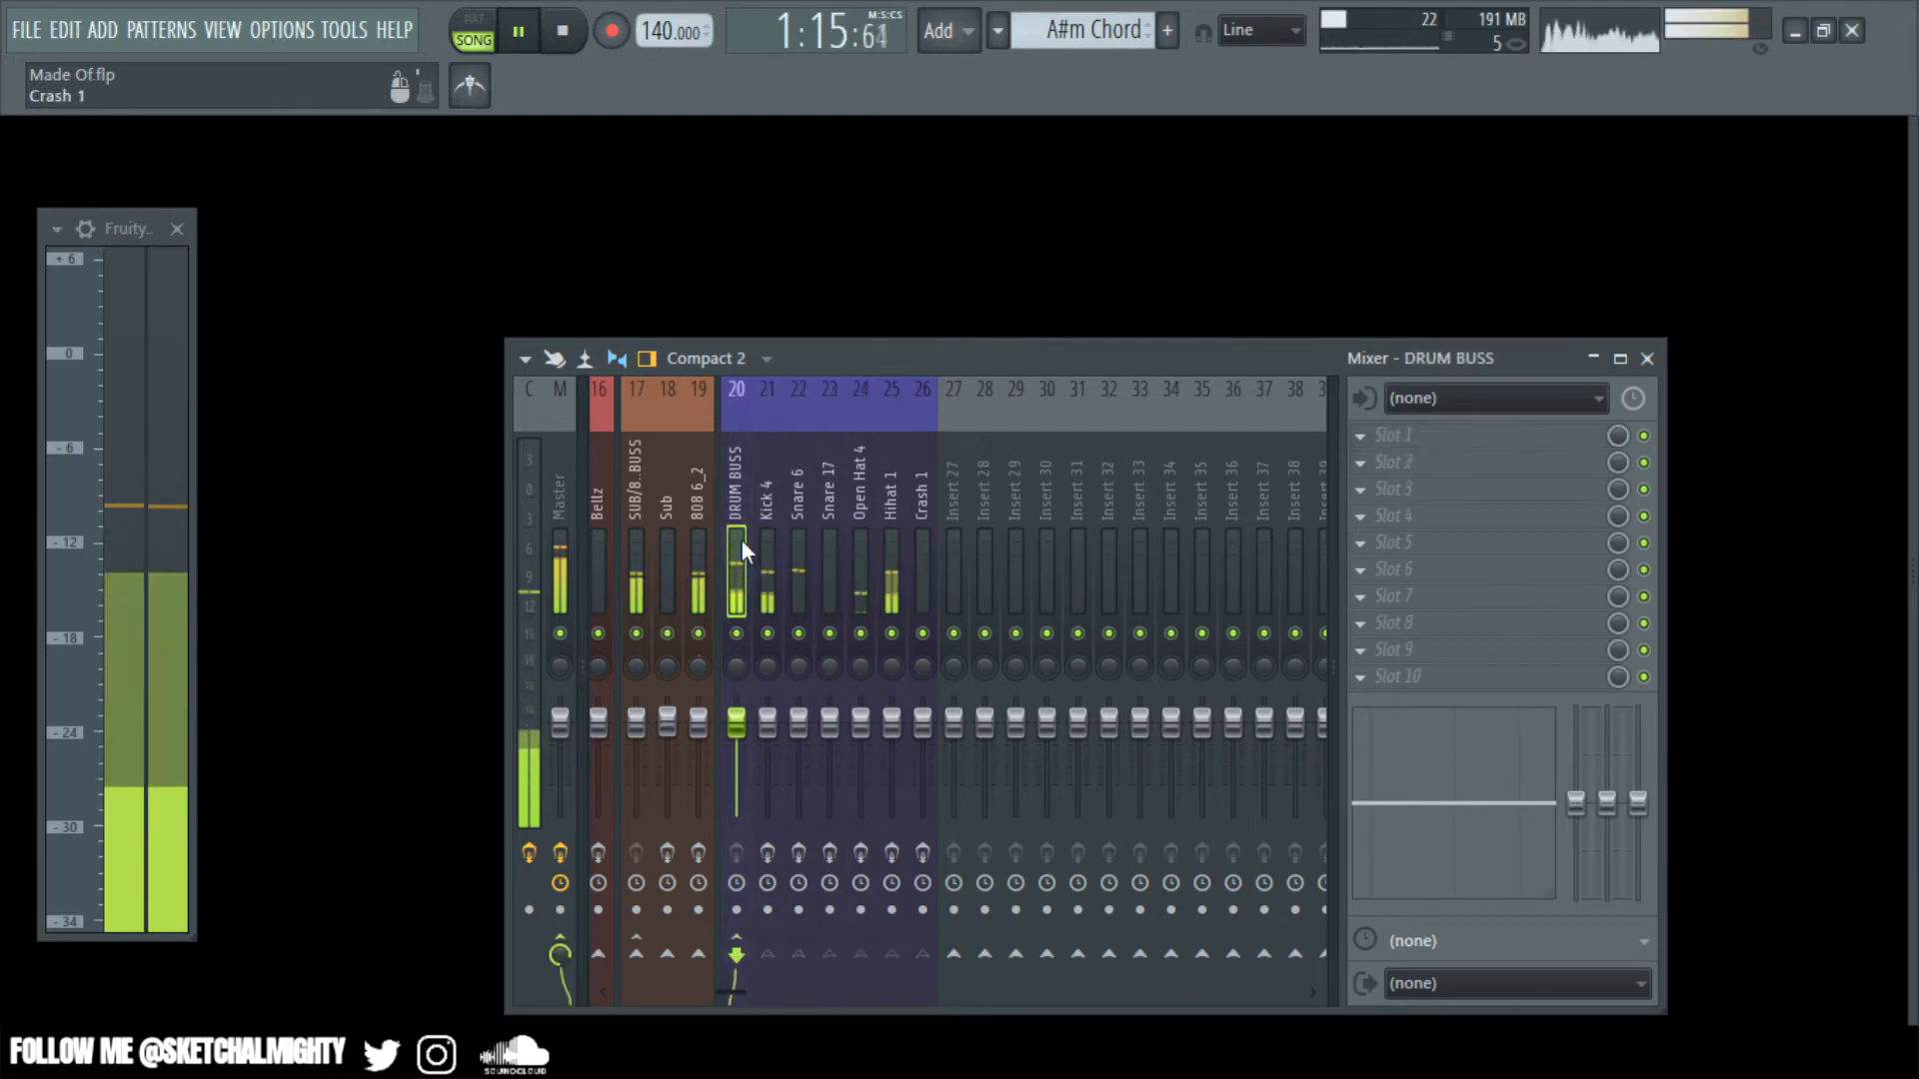
{"action": "left_click", "coordinate": [789, 500]}
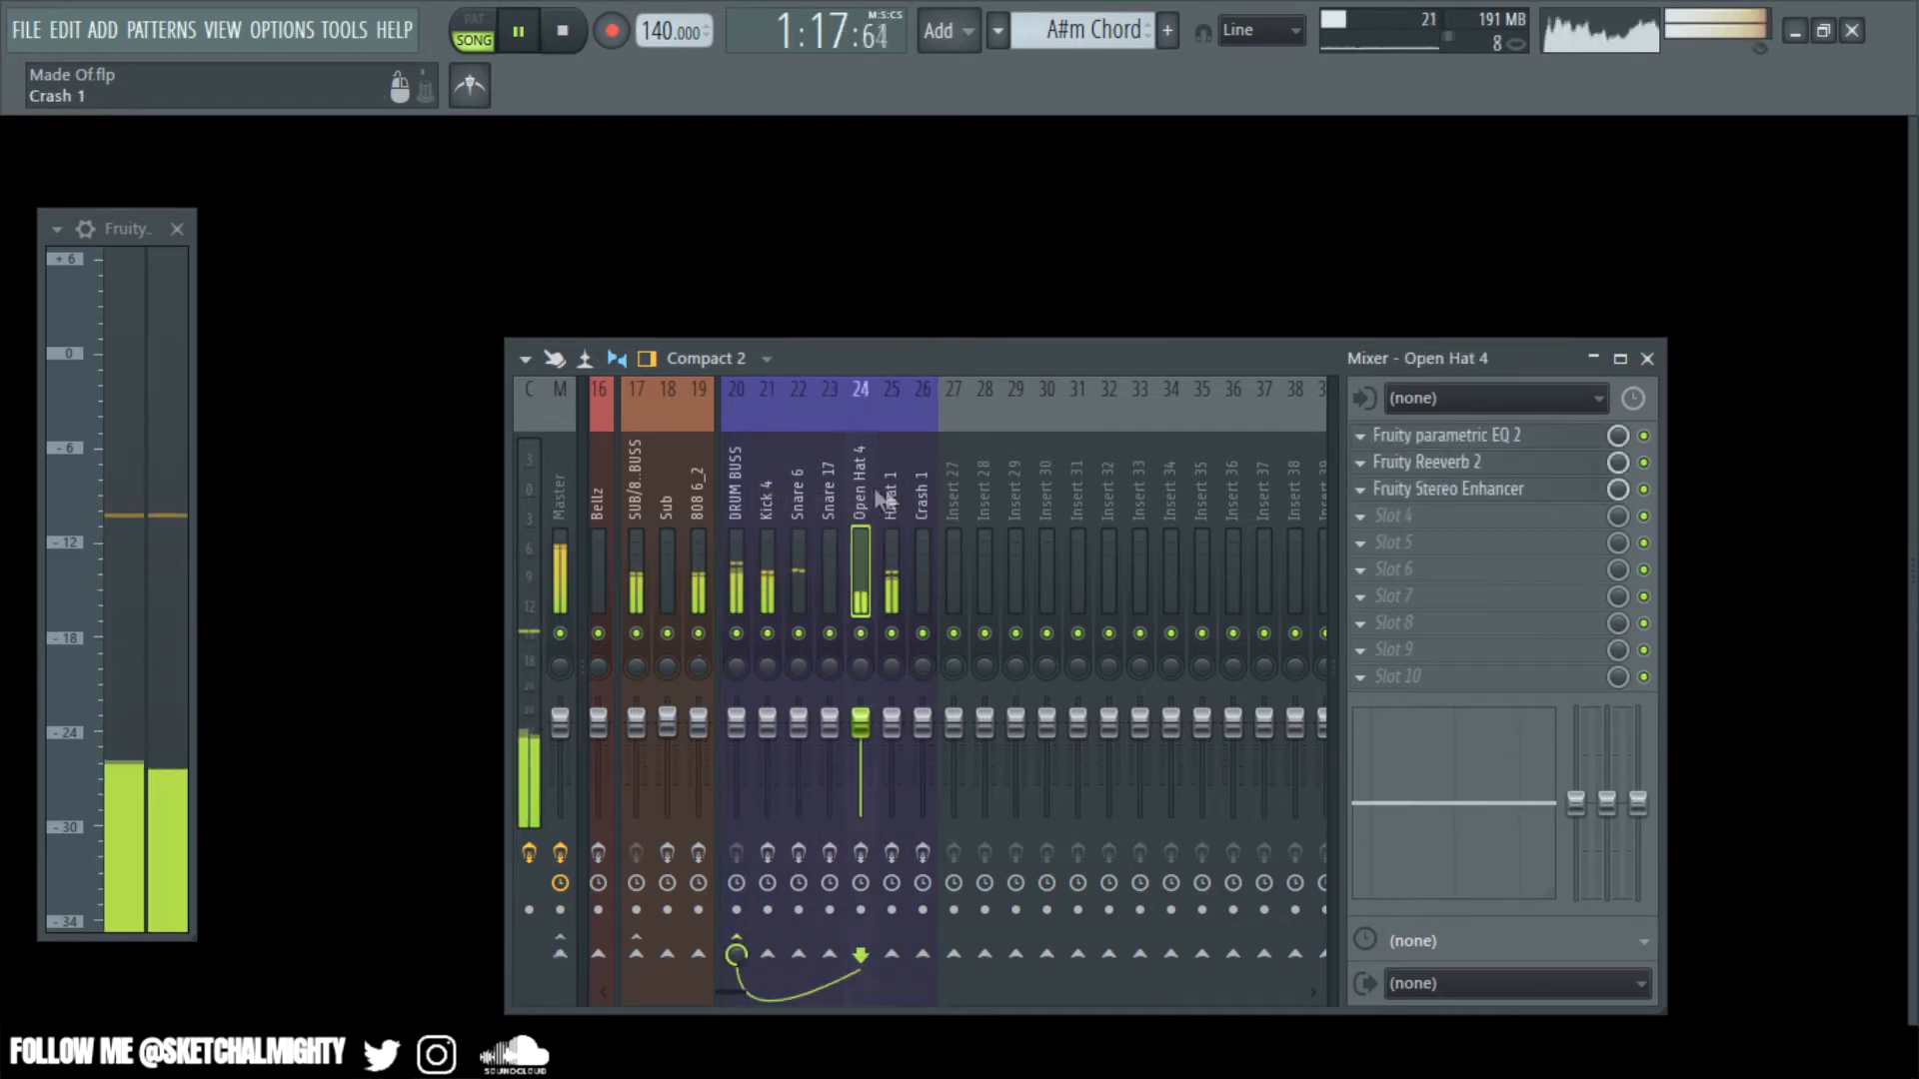
{"action": "left_click", "coordinate": [766, 520]}
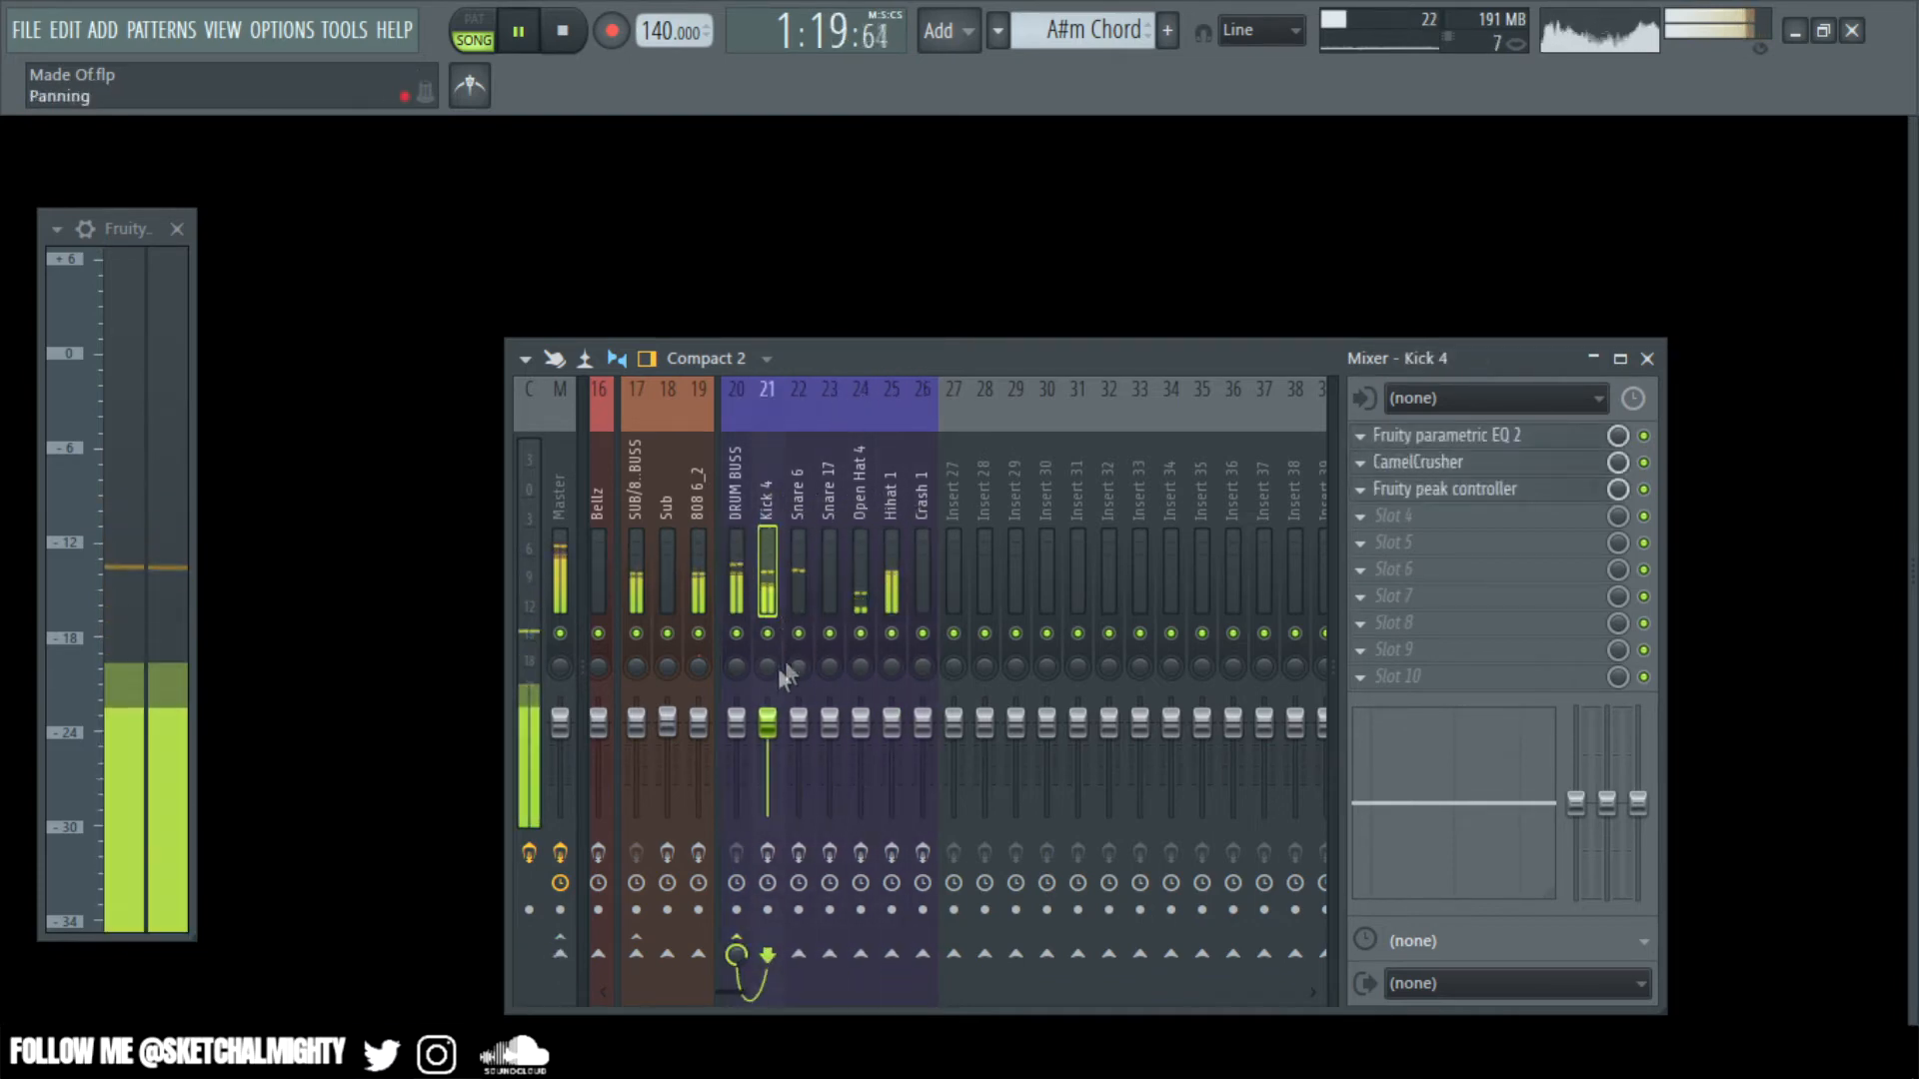
{"action": "left_click_drag", "start_coordinate": [735, 722], "coordinate": [736, 745]}
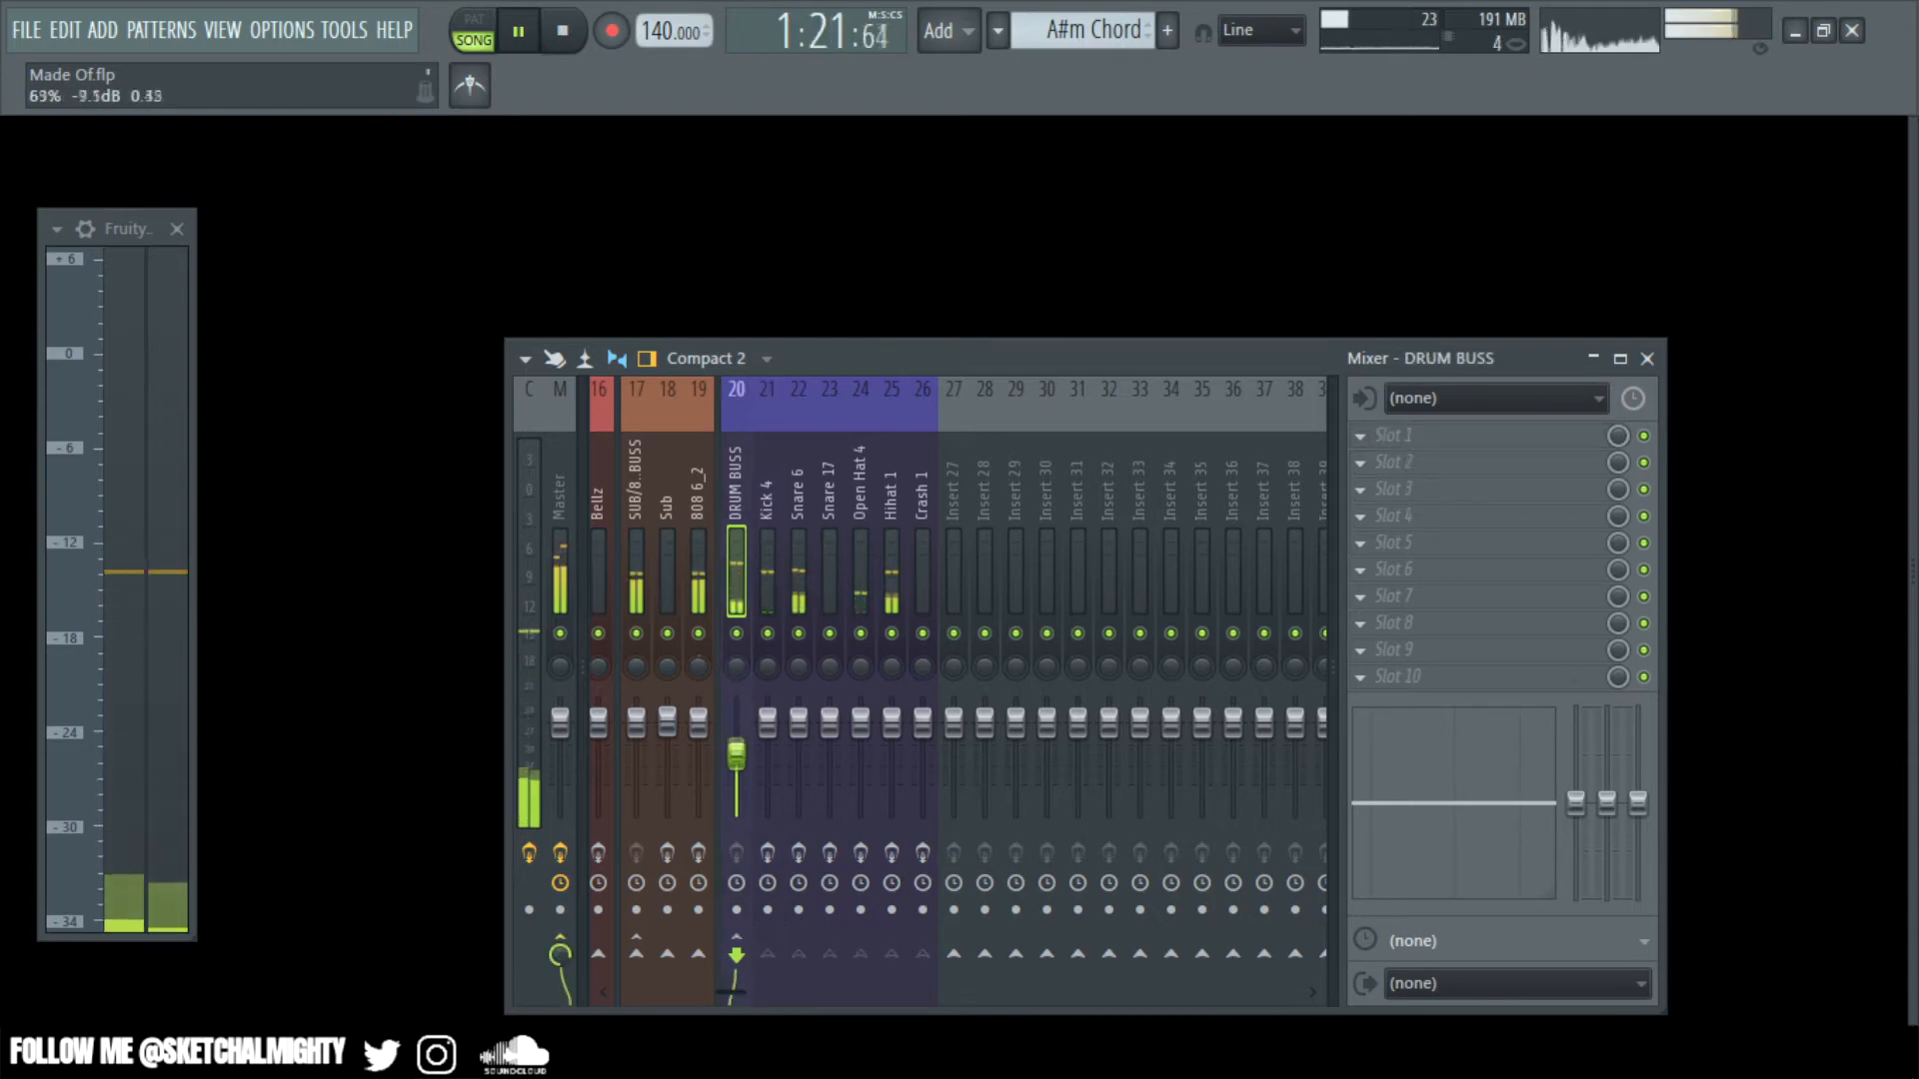
{"action": "left_click_drag", "start_coordinate": [735, 746], "coordinate": [723, 720]}
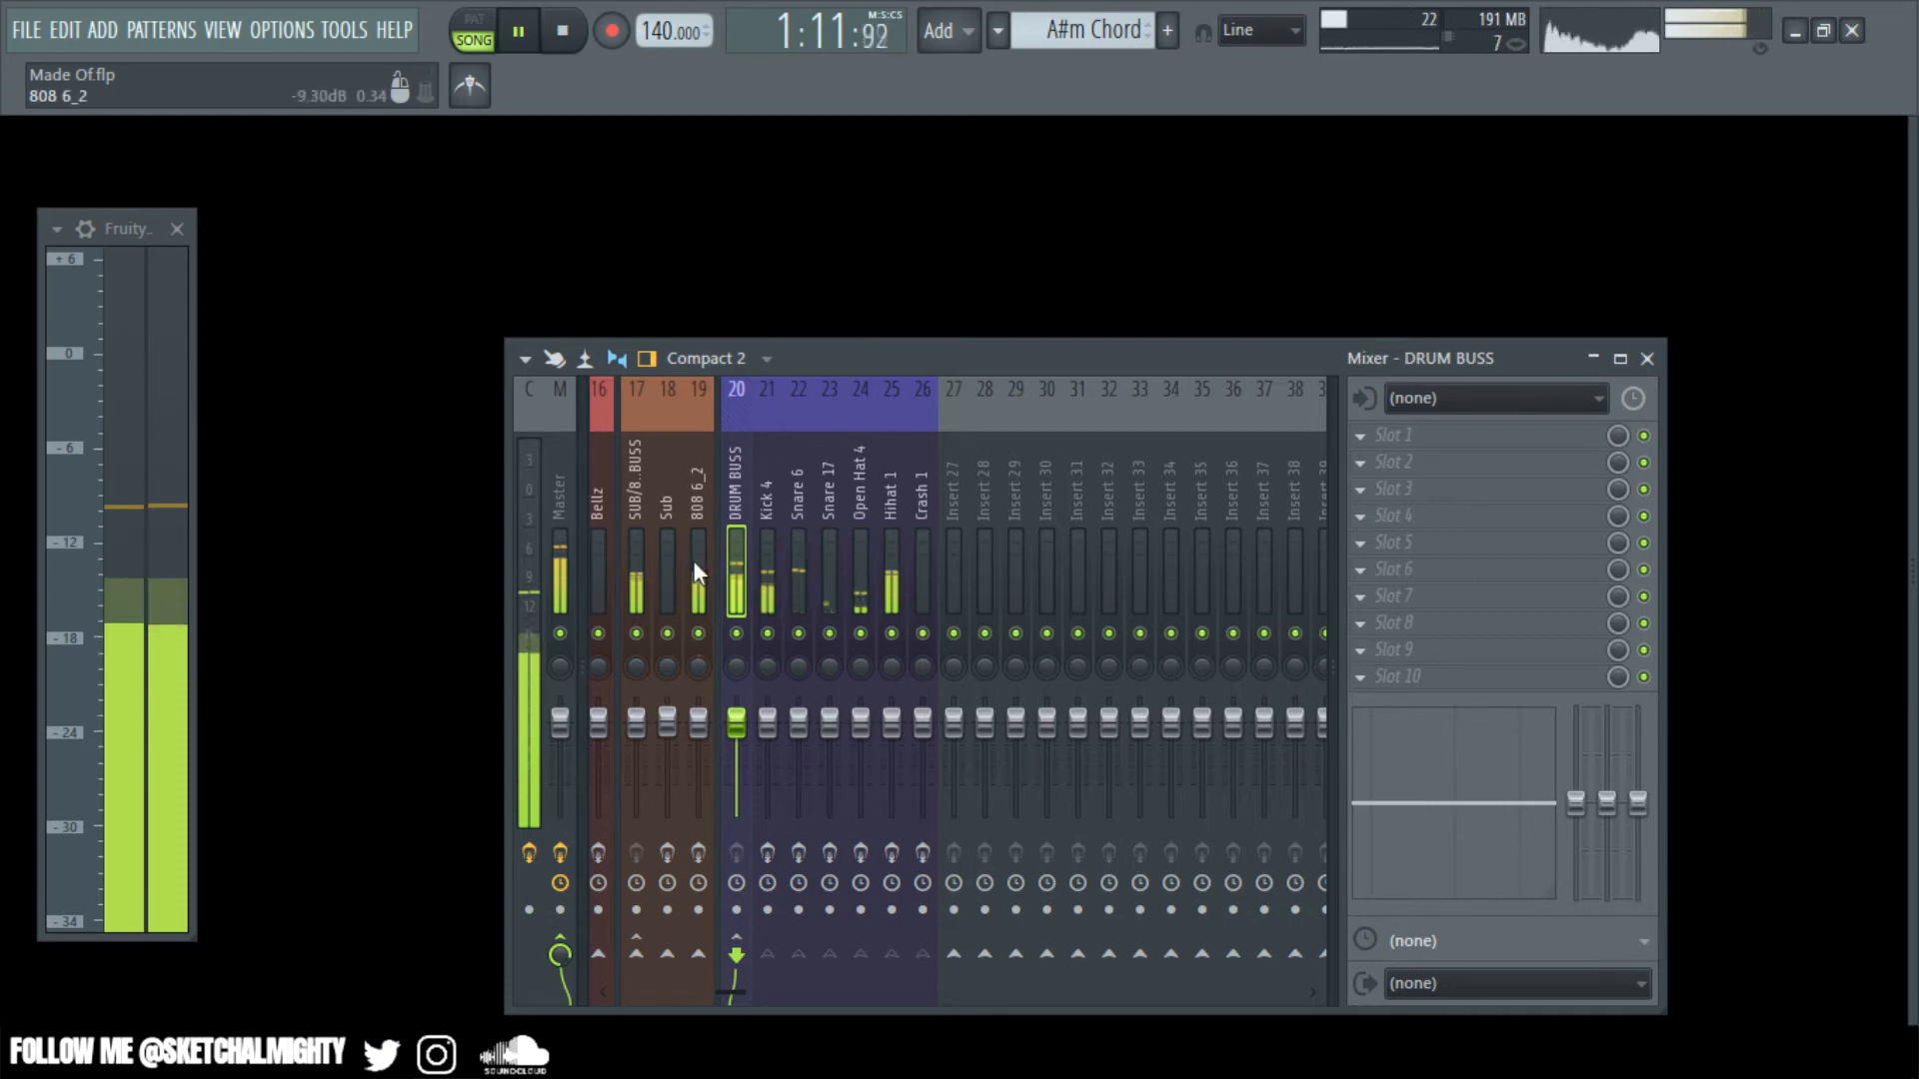
- Check the 808 6_2, Sub, Bellz, Choir and INSTRUMENT BUSS mixer tracks one after another during playback
{"action": "left_click_drag", "start_coordinate": [729, 993], "coordinate": [690, 993]}
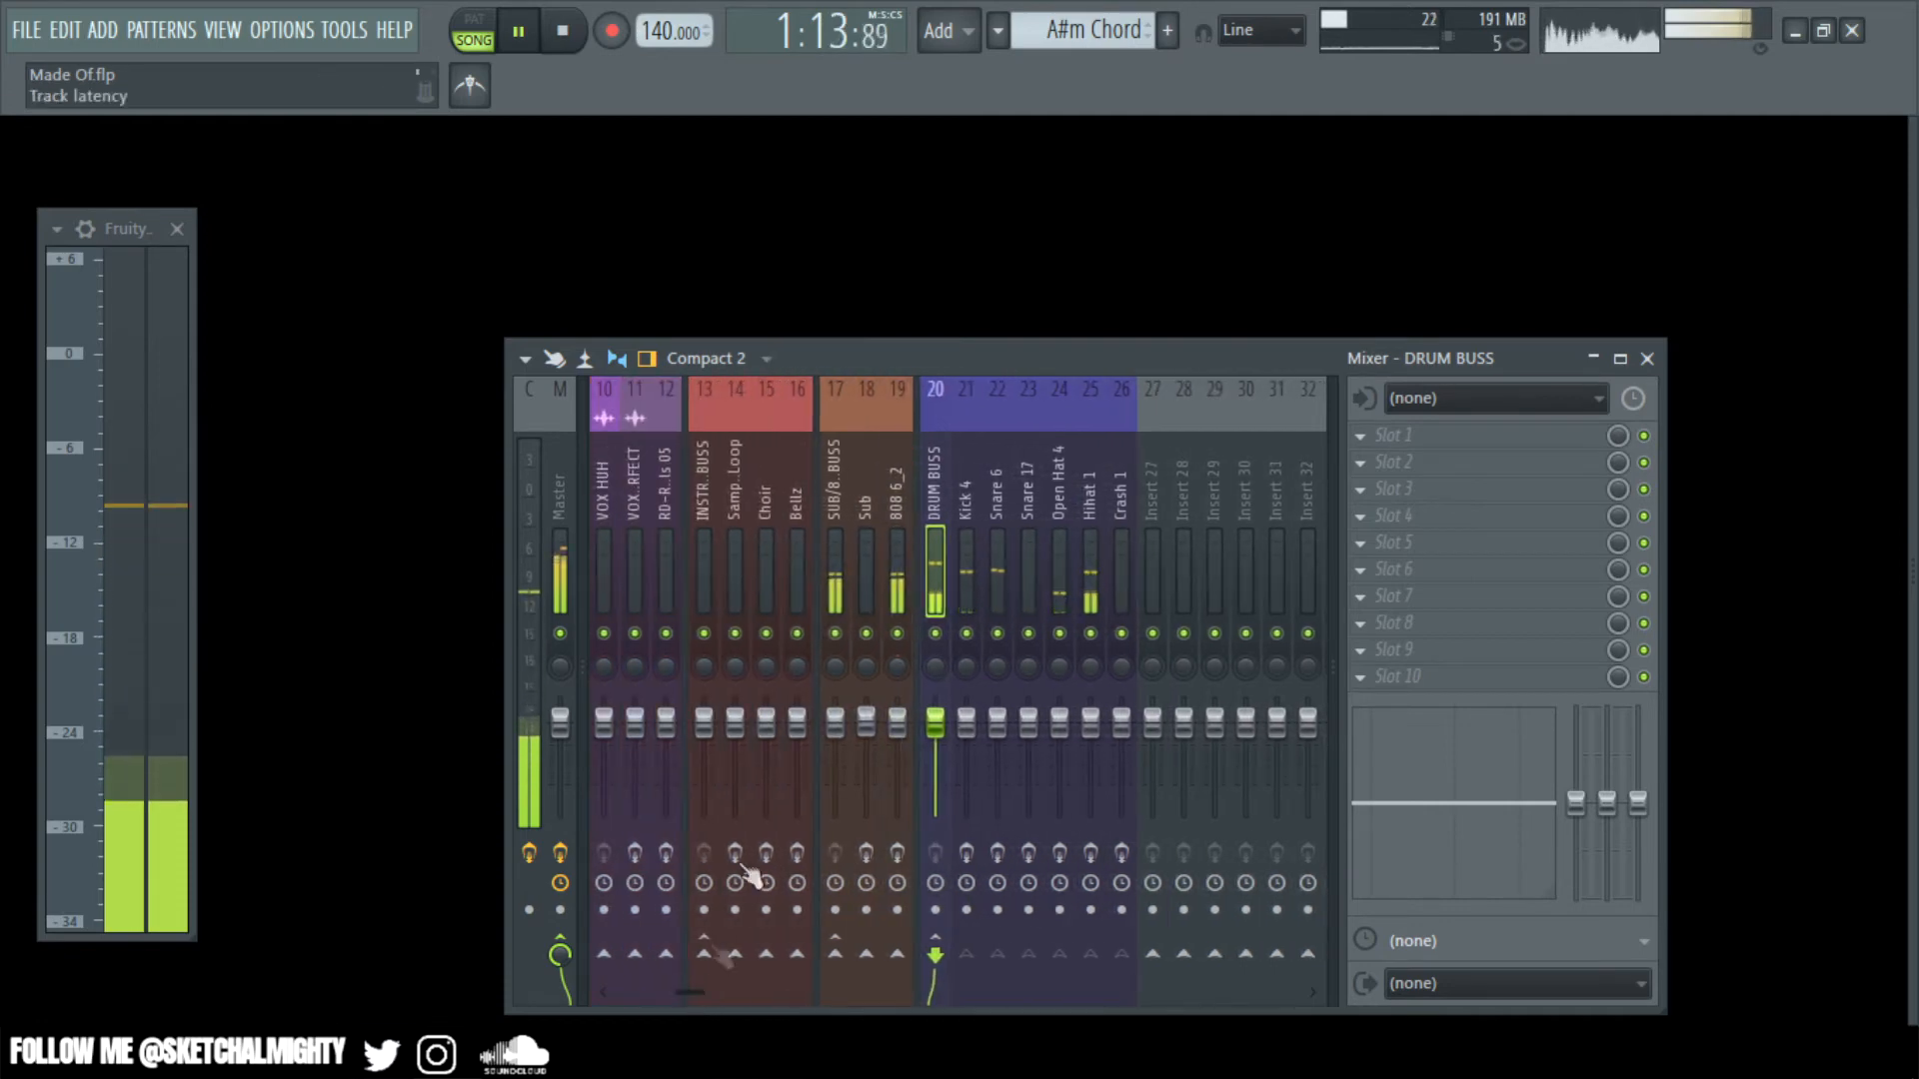
{"action": "left_click", "coordinate": [902, 508]}
{"action": "left_click", "coordinate": [866, 520]}
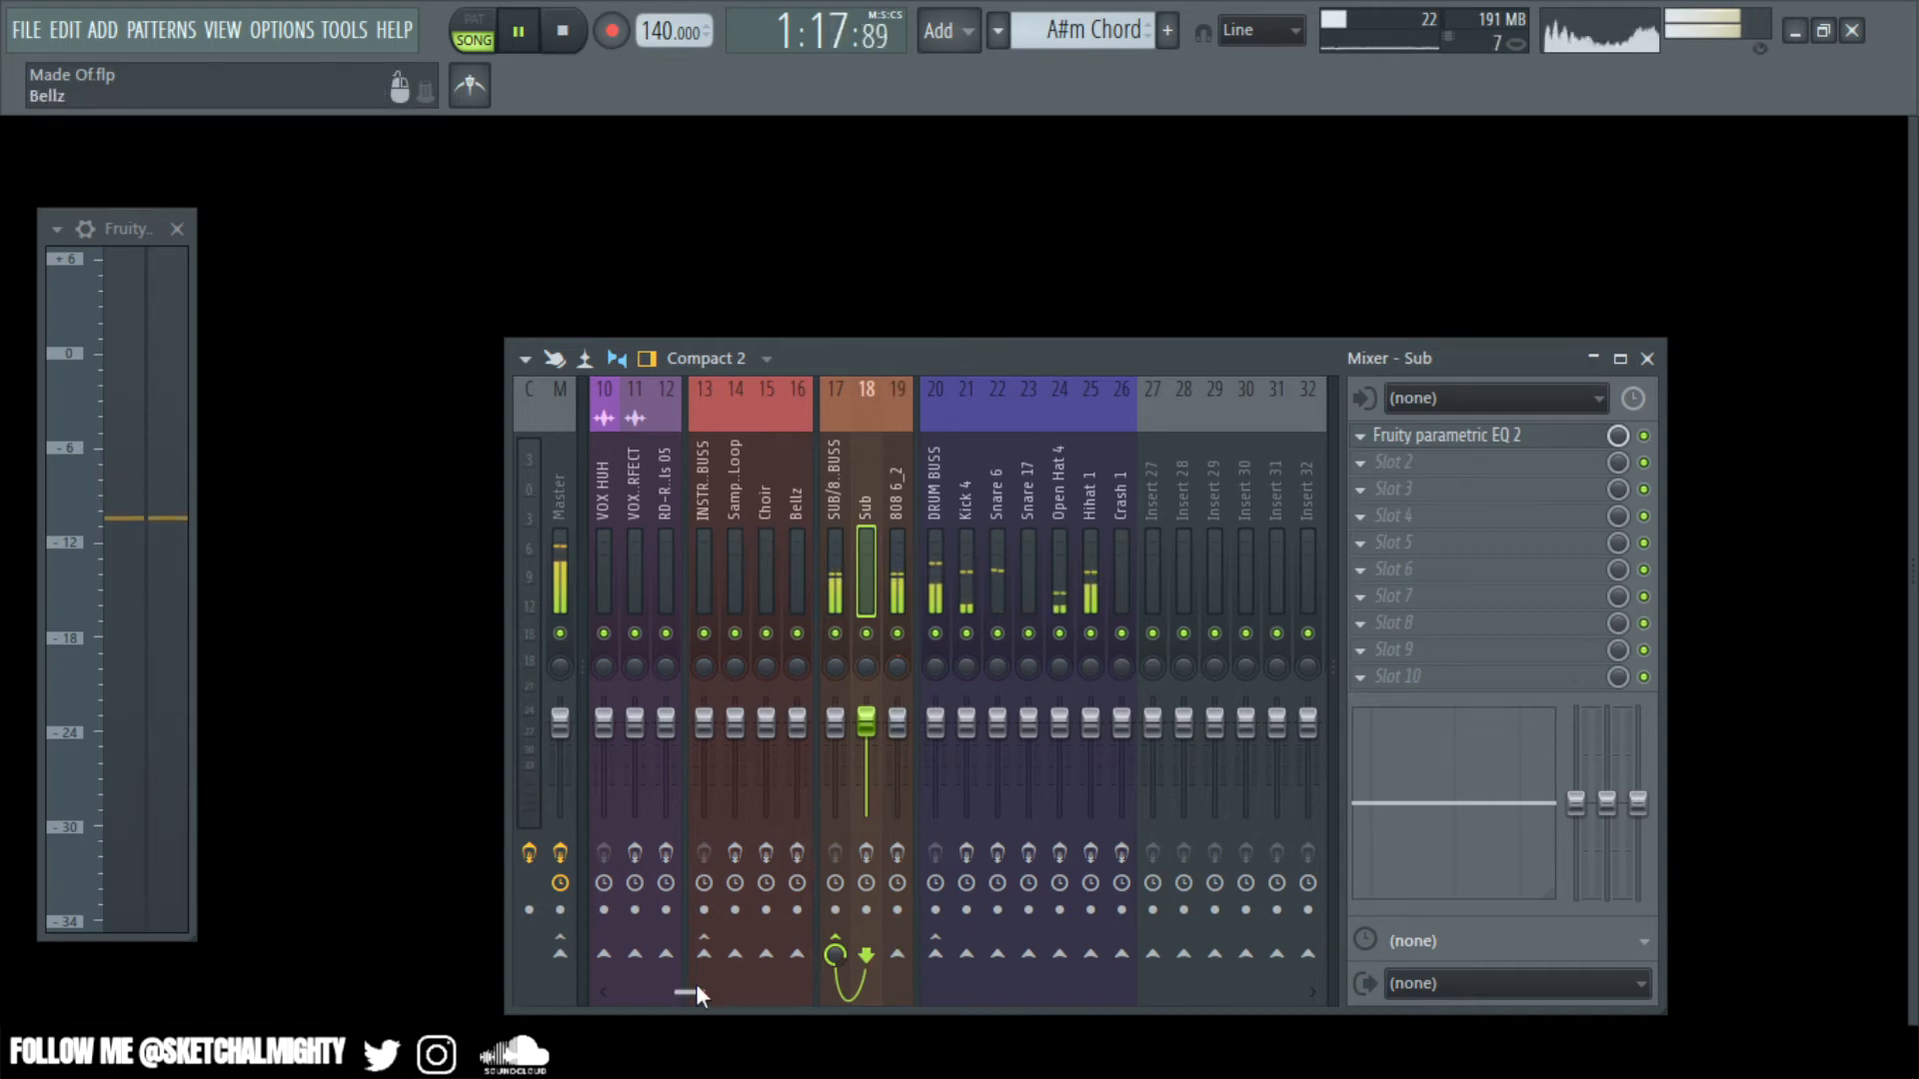
{"action": "left_click", "coordinate": [796, 500]}
{"action": "left_click", "coordinate": [704, 500]}
{"action": "left_click", "coordinate": [762, 500]}
{"action": "left_click", "coordinate": [703, 484]}
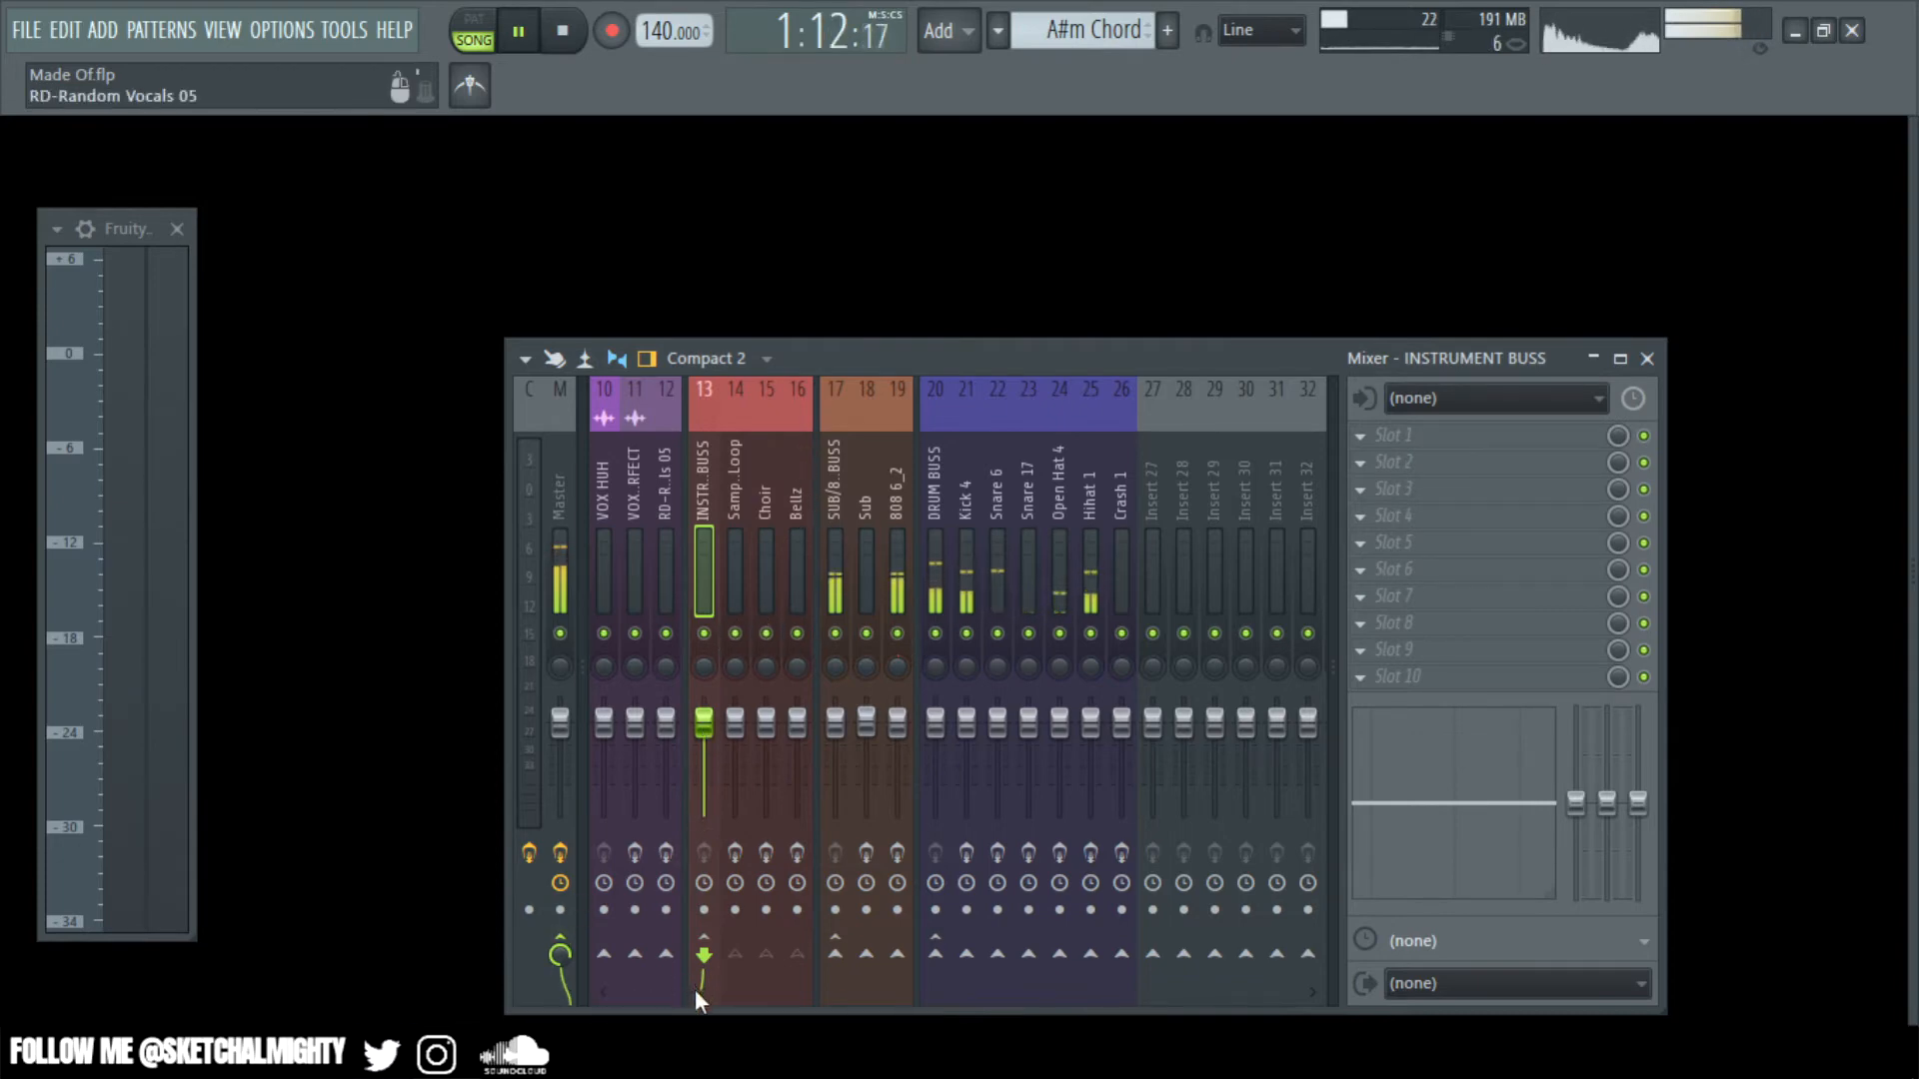
- Select the Kick 4 mixer track, stop playback and remove Fruity peak controller from its third effect slot
{"action": "left_click_drag", "start_coordinate": [694, 990], "coordinate": [729, 990]}
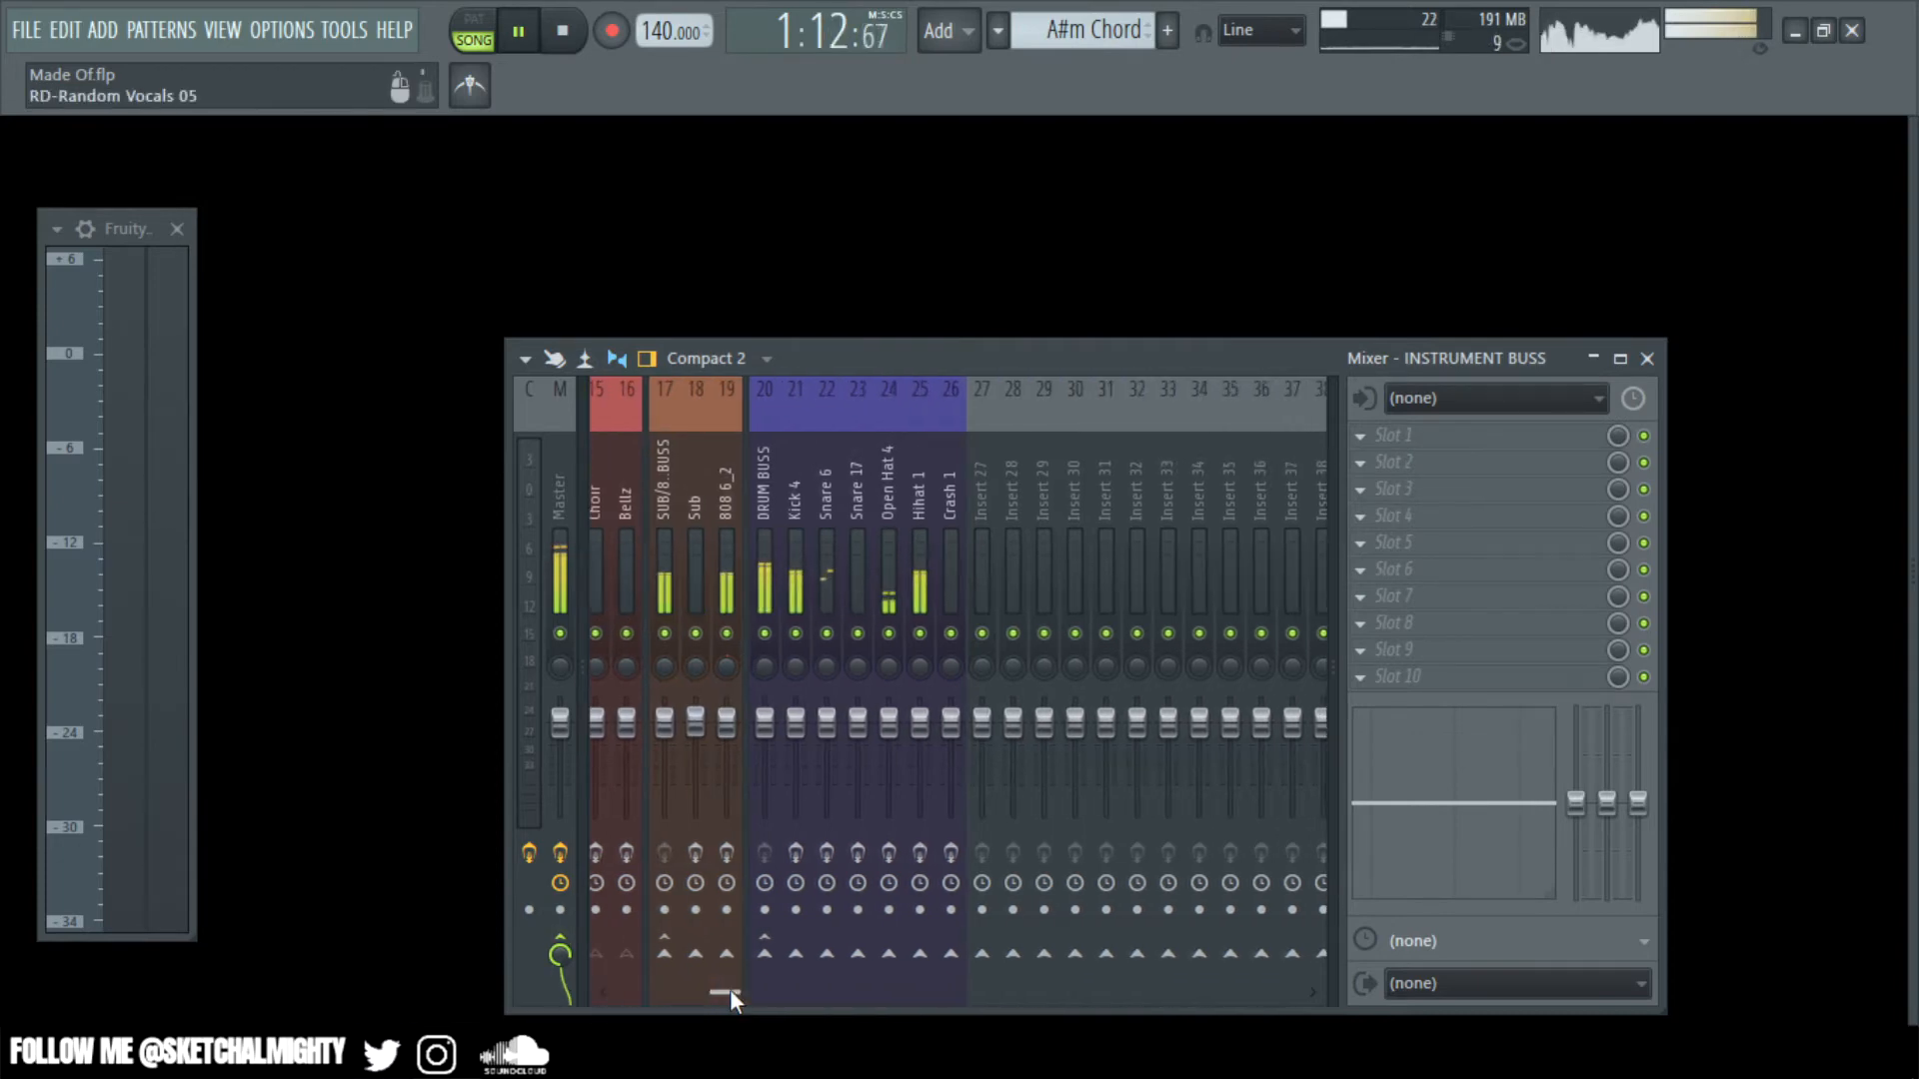
{"action": "left_click", "coordinate": [790, 522]}
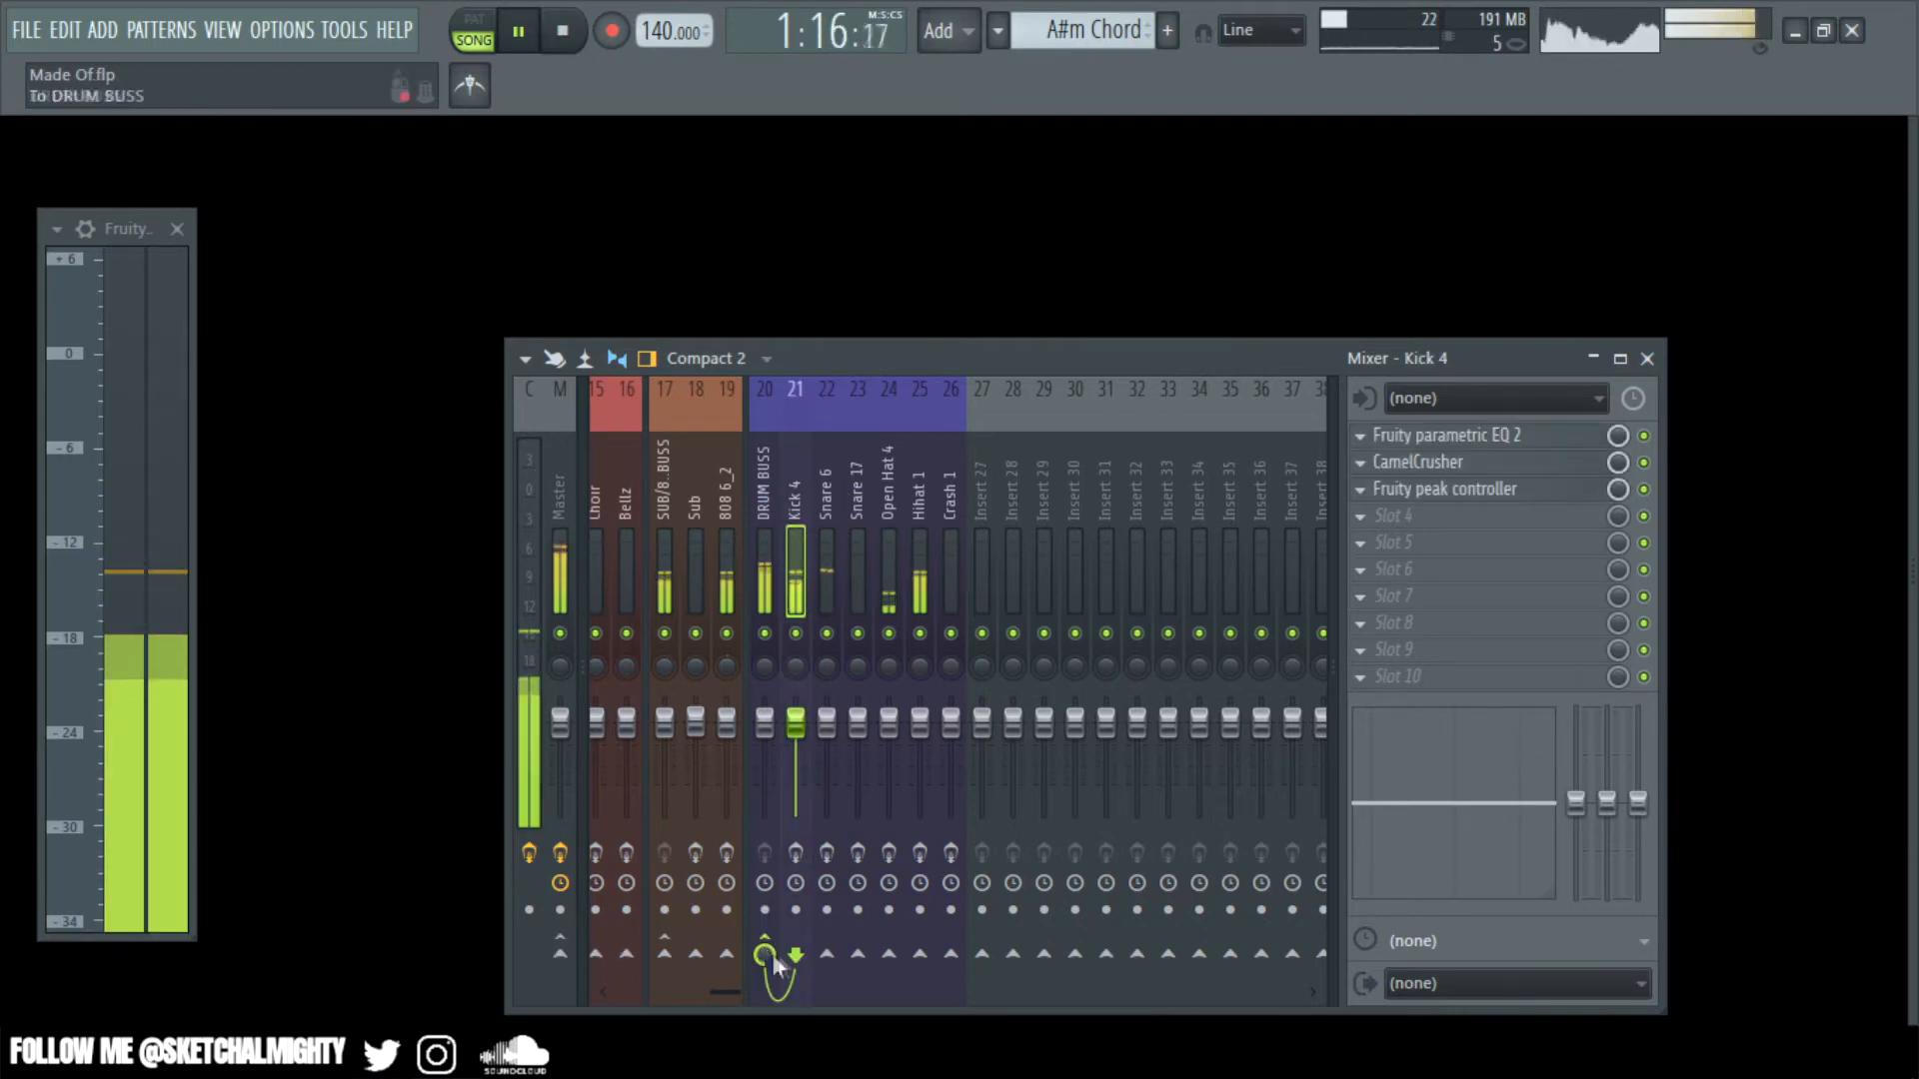
{"action": "key", "text": "space"}
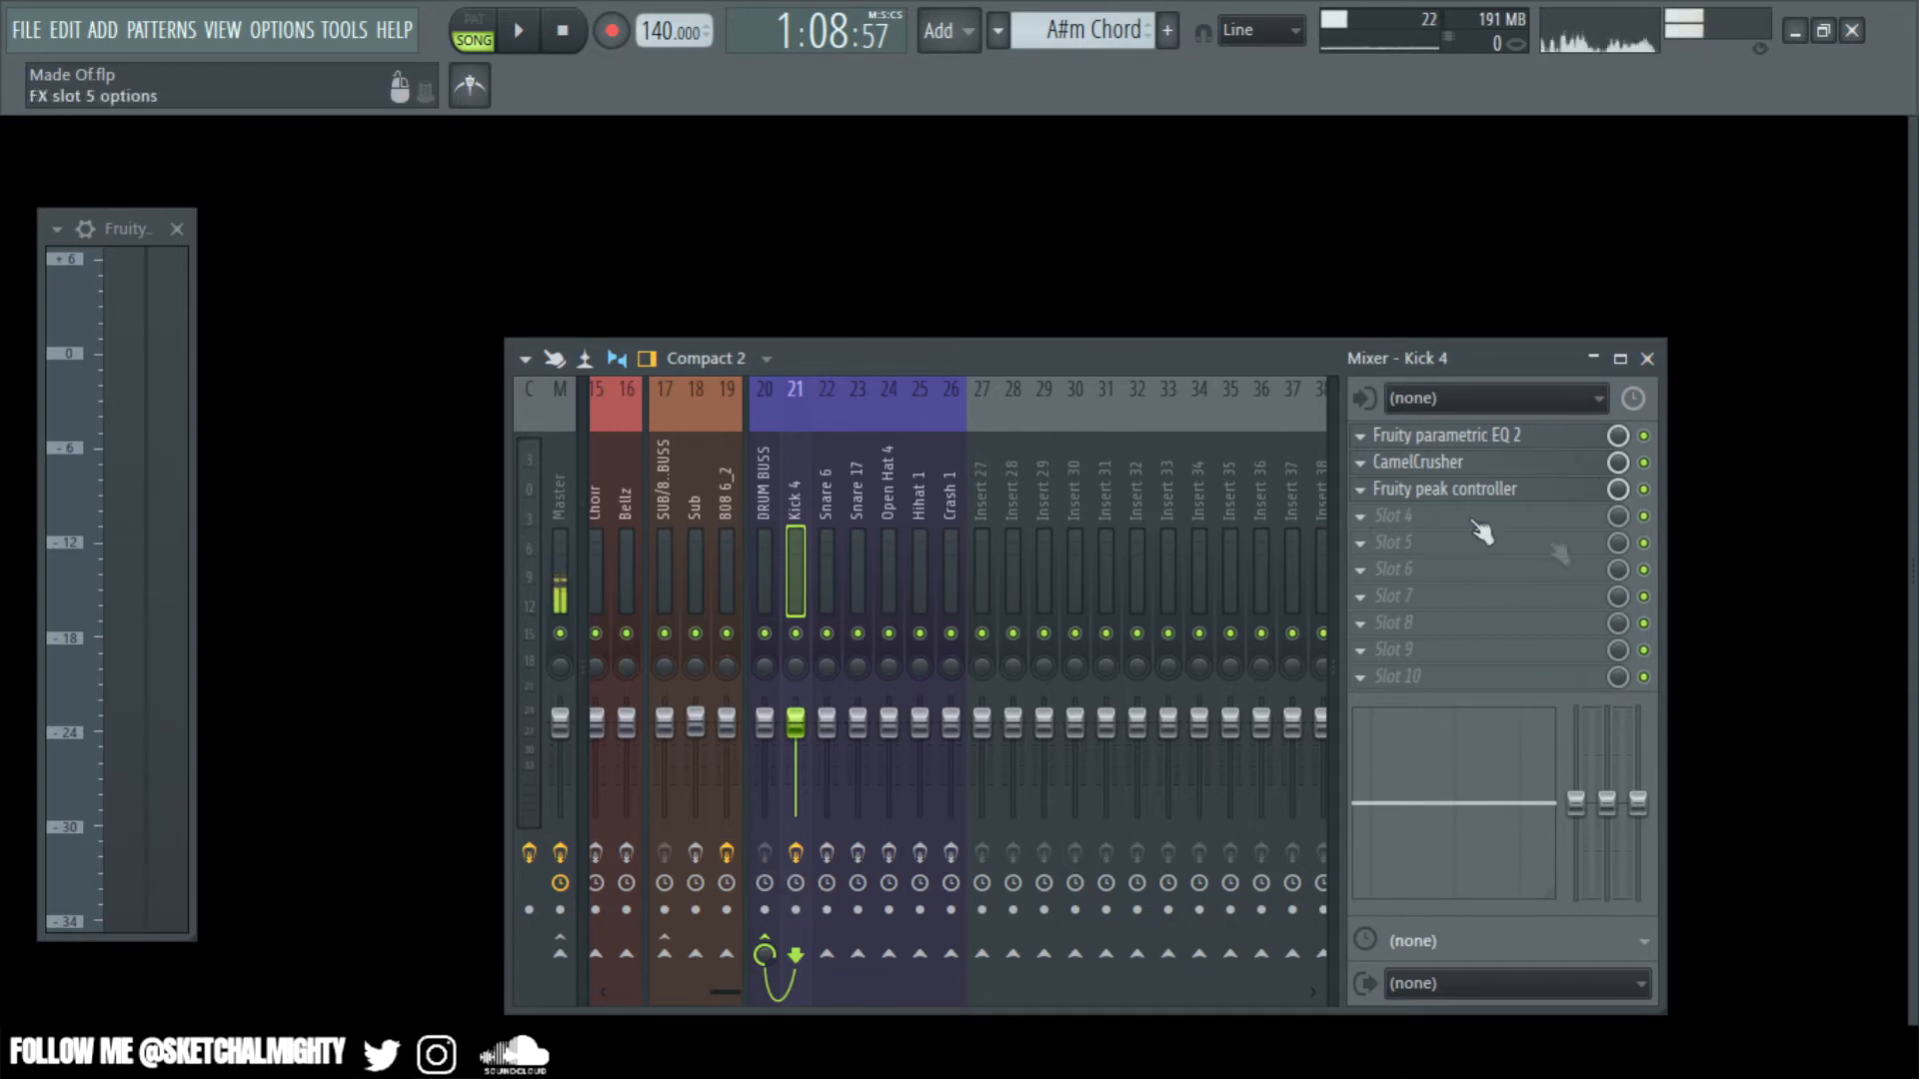
{"action": "left_click", "coordinate": [1364, 488]}
{"action": "mouse_move", "coordinate": [1413, 376]}
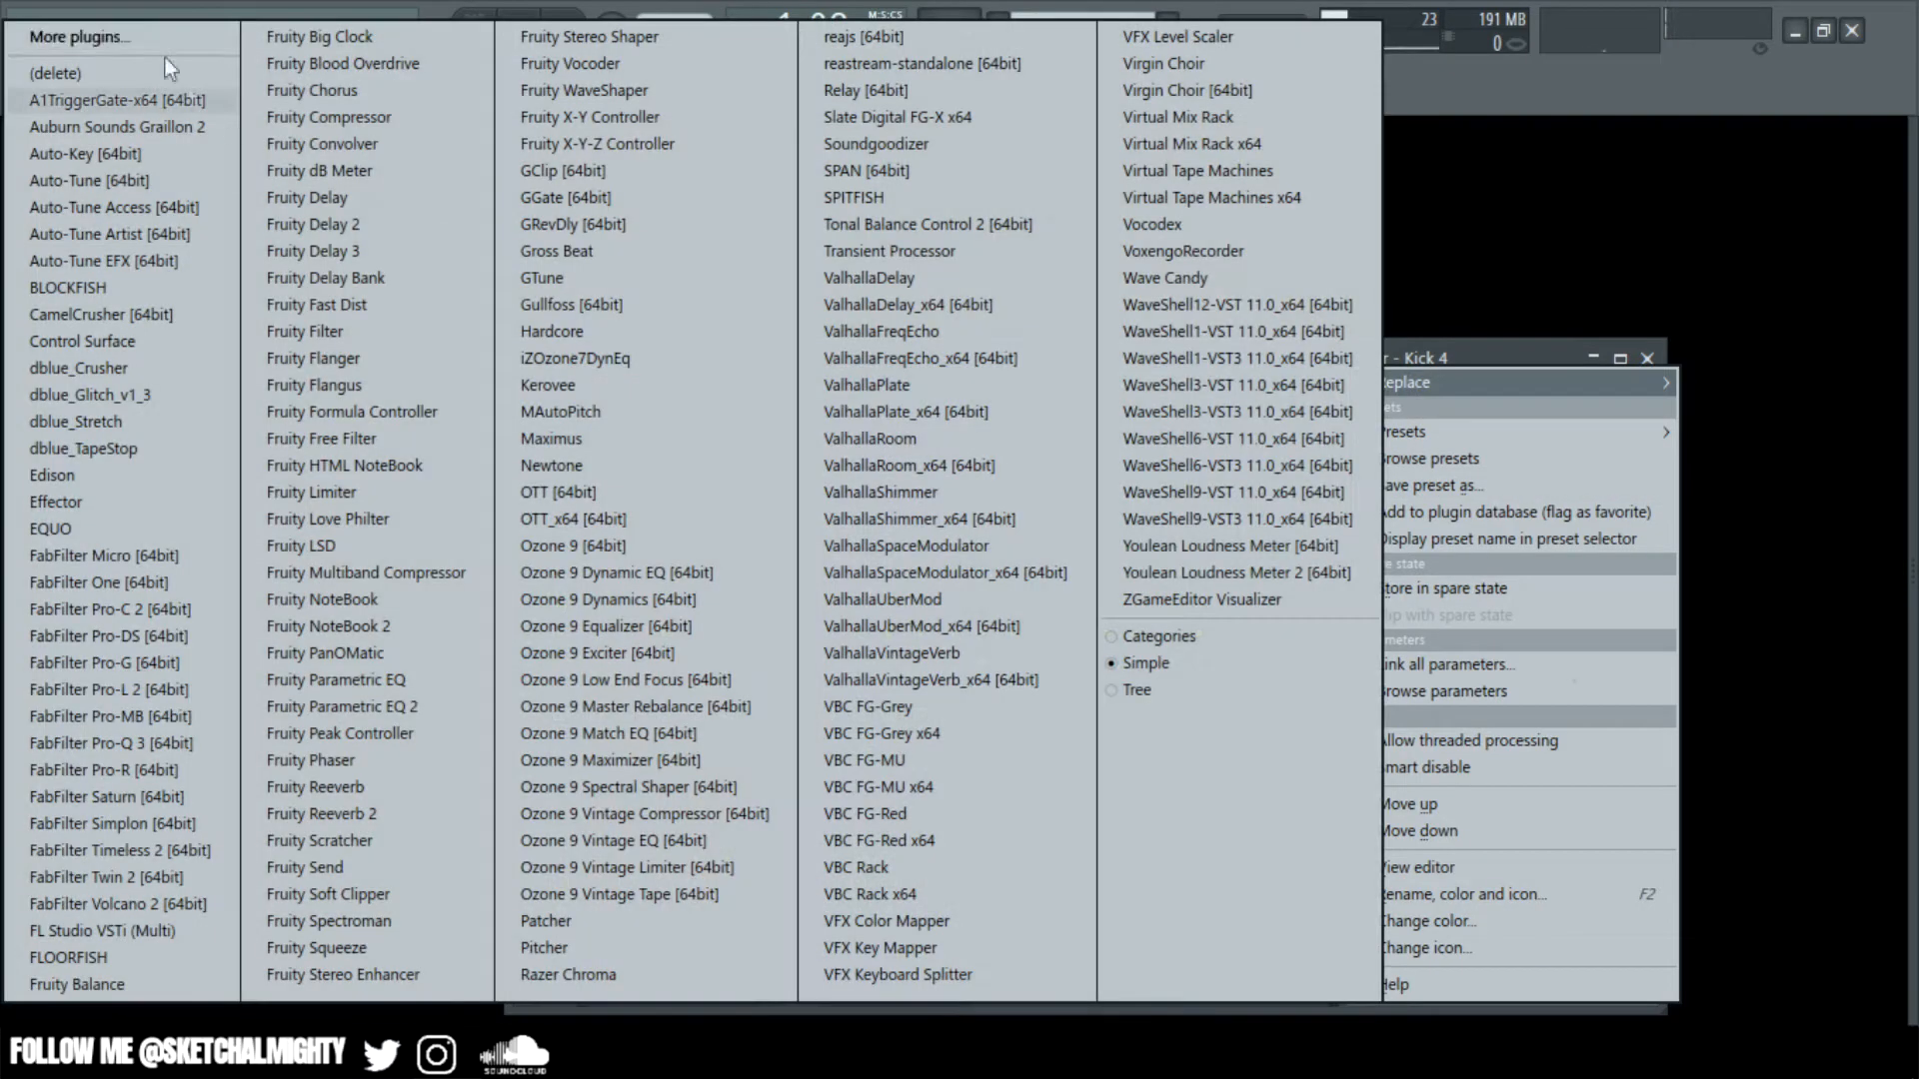
{"action": "left_click", "coordinate": [60, 70]}
- Play the loop with the 808 6_2 track soloed to check its level with its effects, and end the solo and playback
{"action": "left_click", "coordinate": [733, 466]}
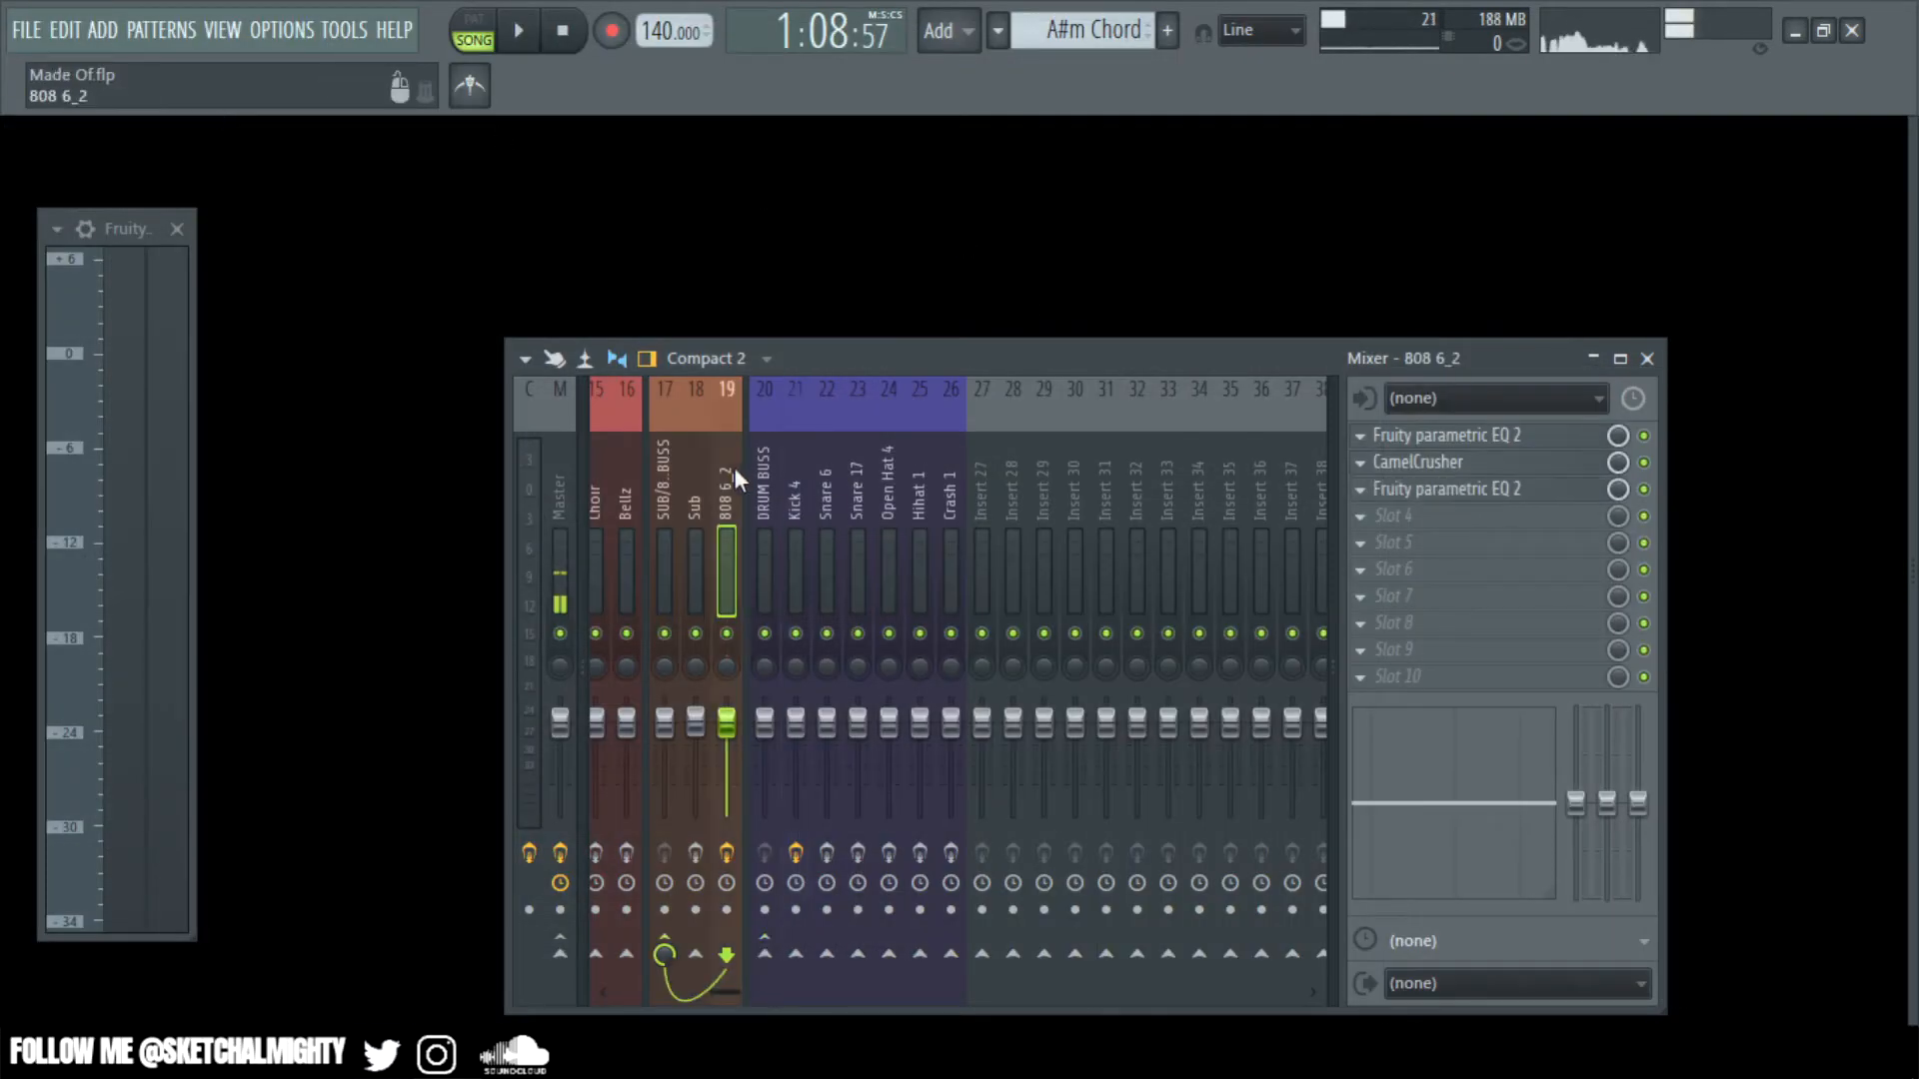
{"action": "key", "text": "space"}
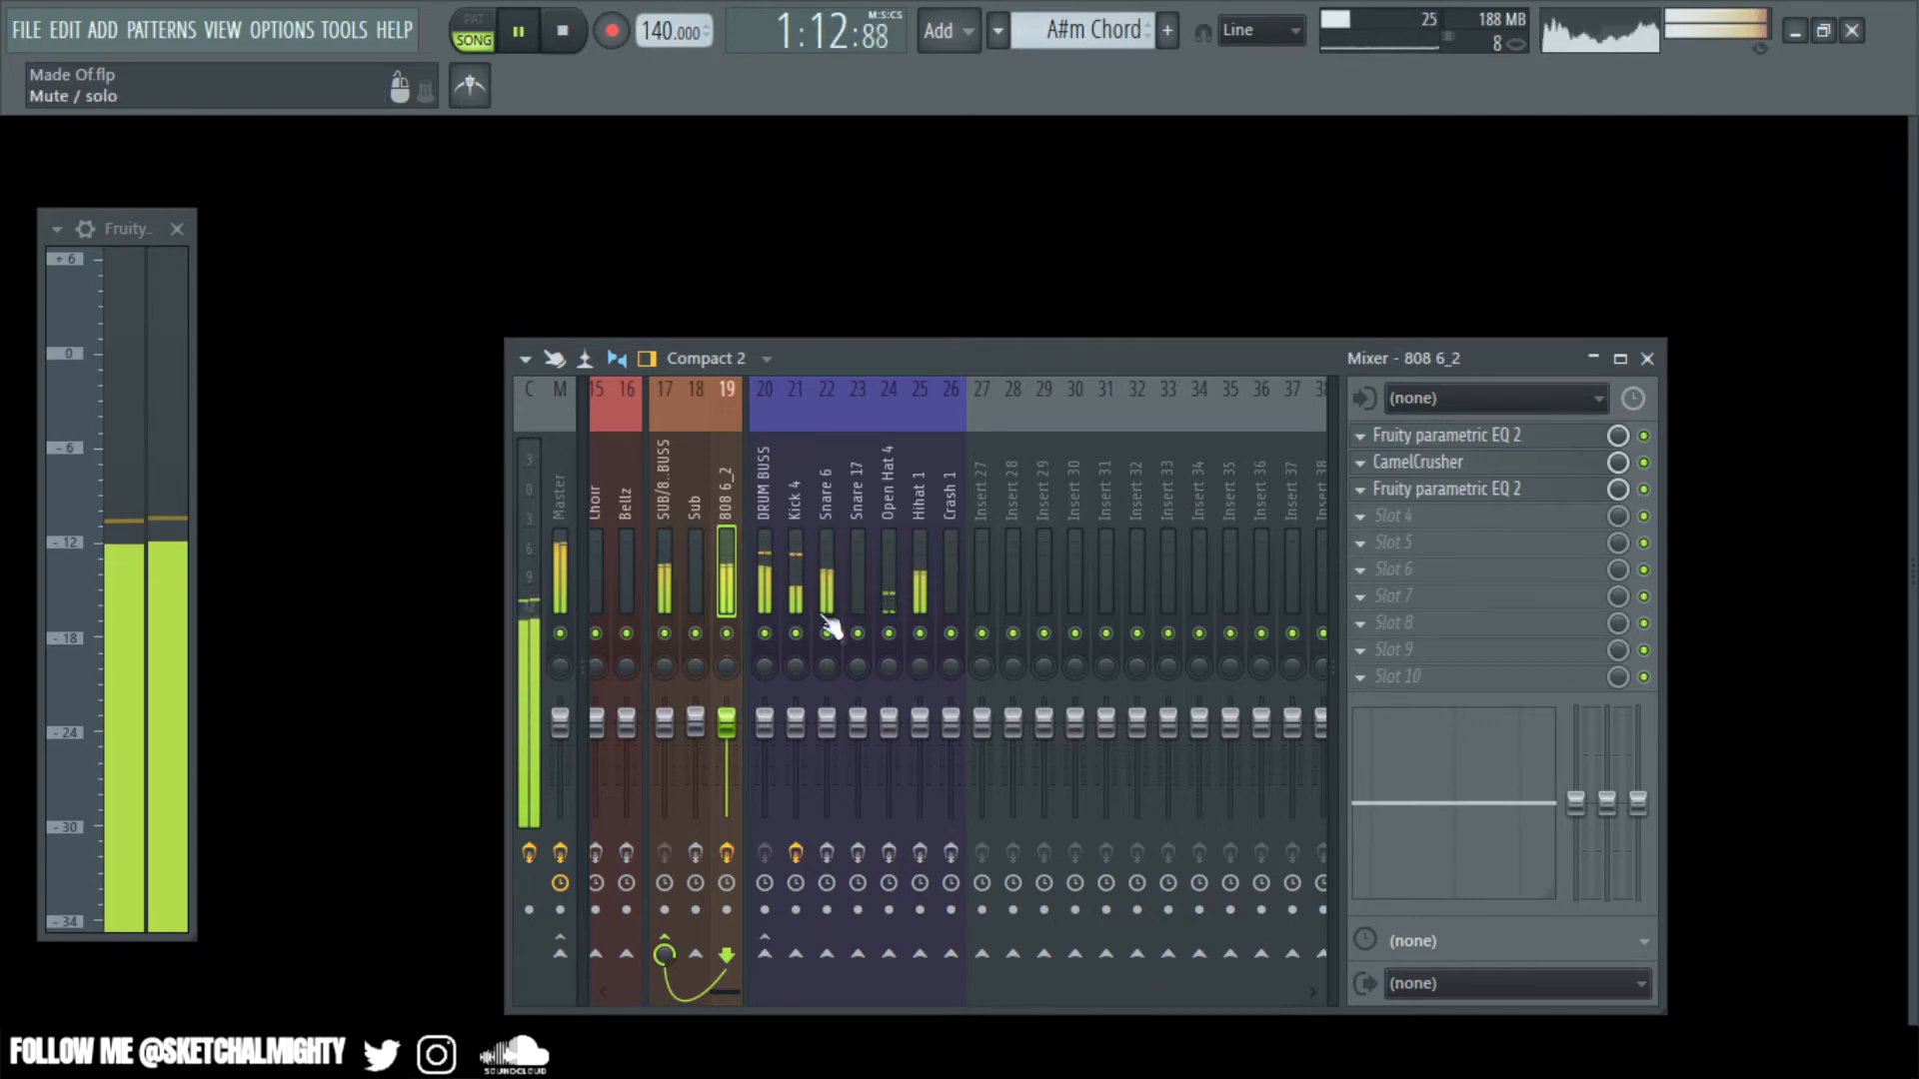
{"action": "right_click", "coordinate": [727, 634]}
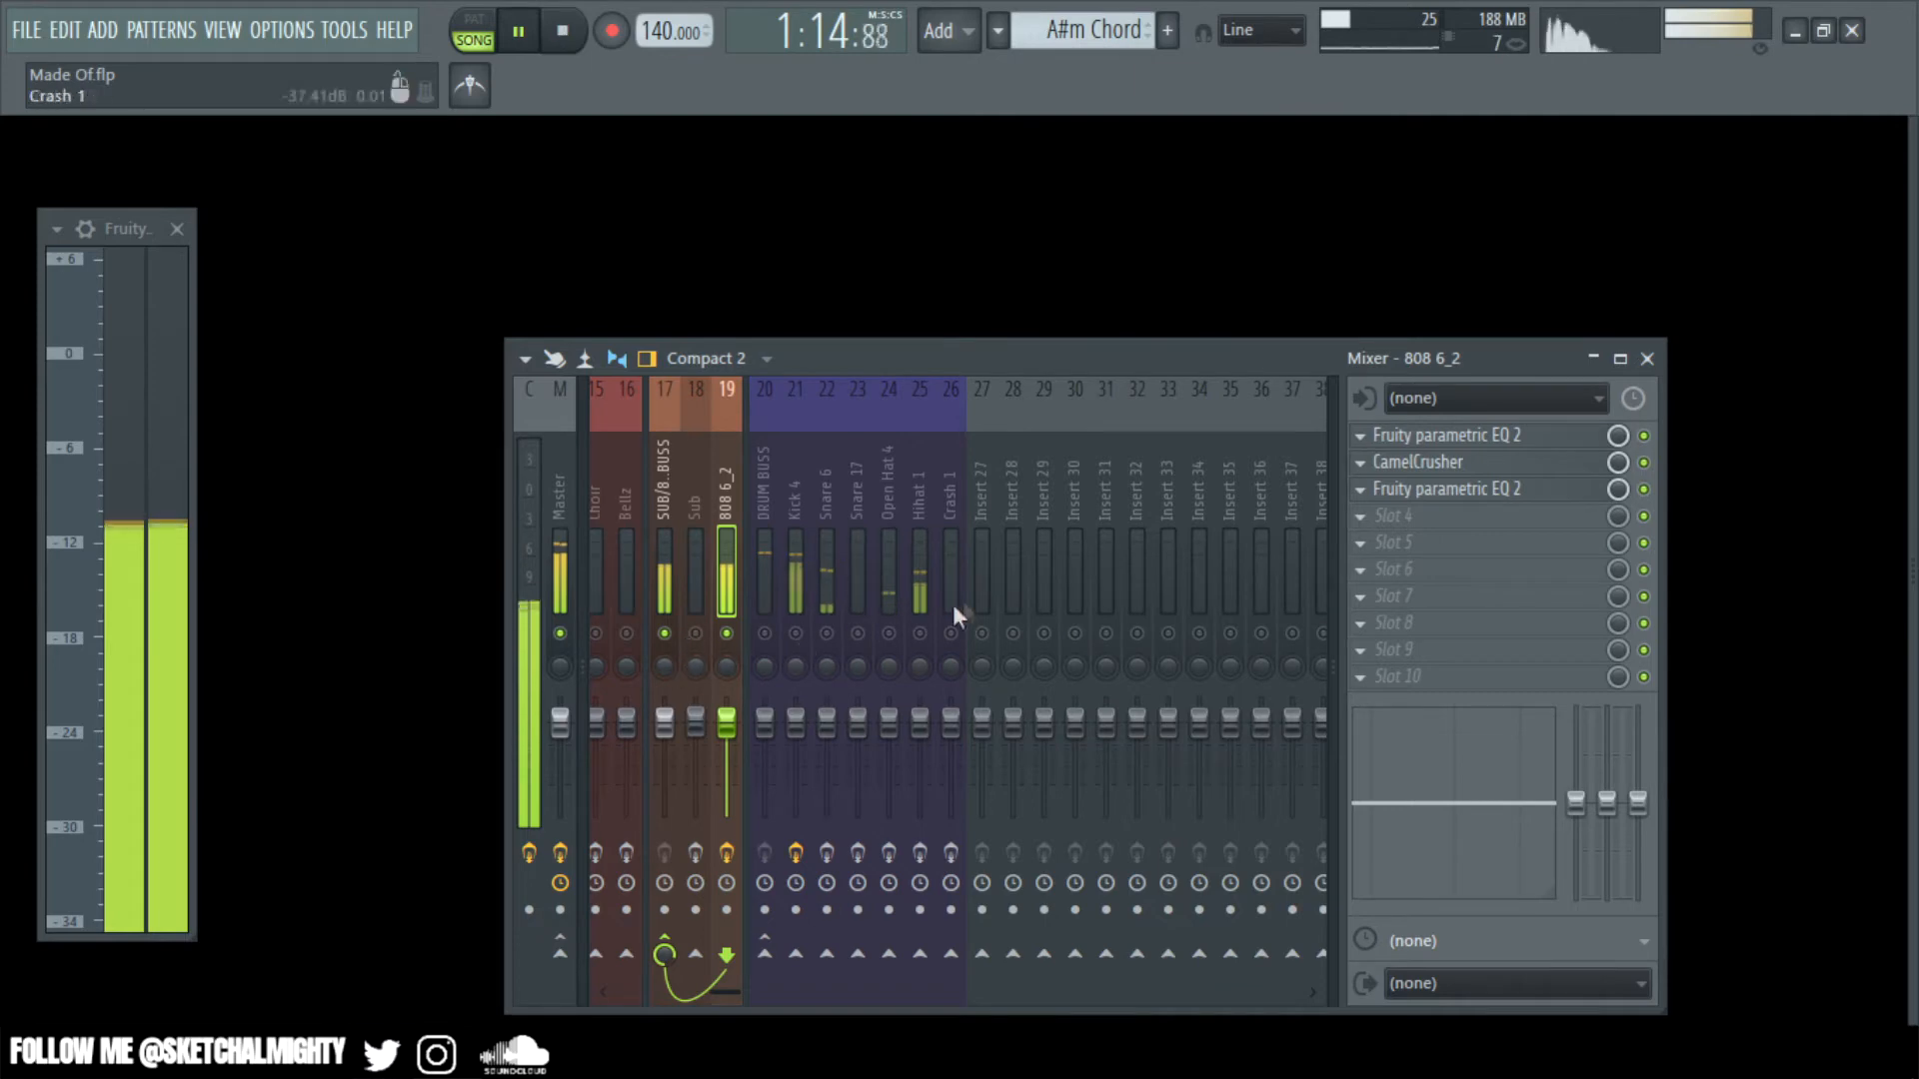
{"action": "left_click", "coordinate": [731, 859]}
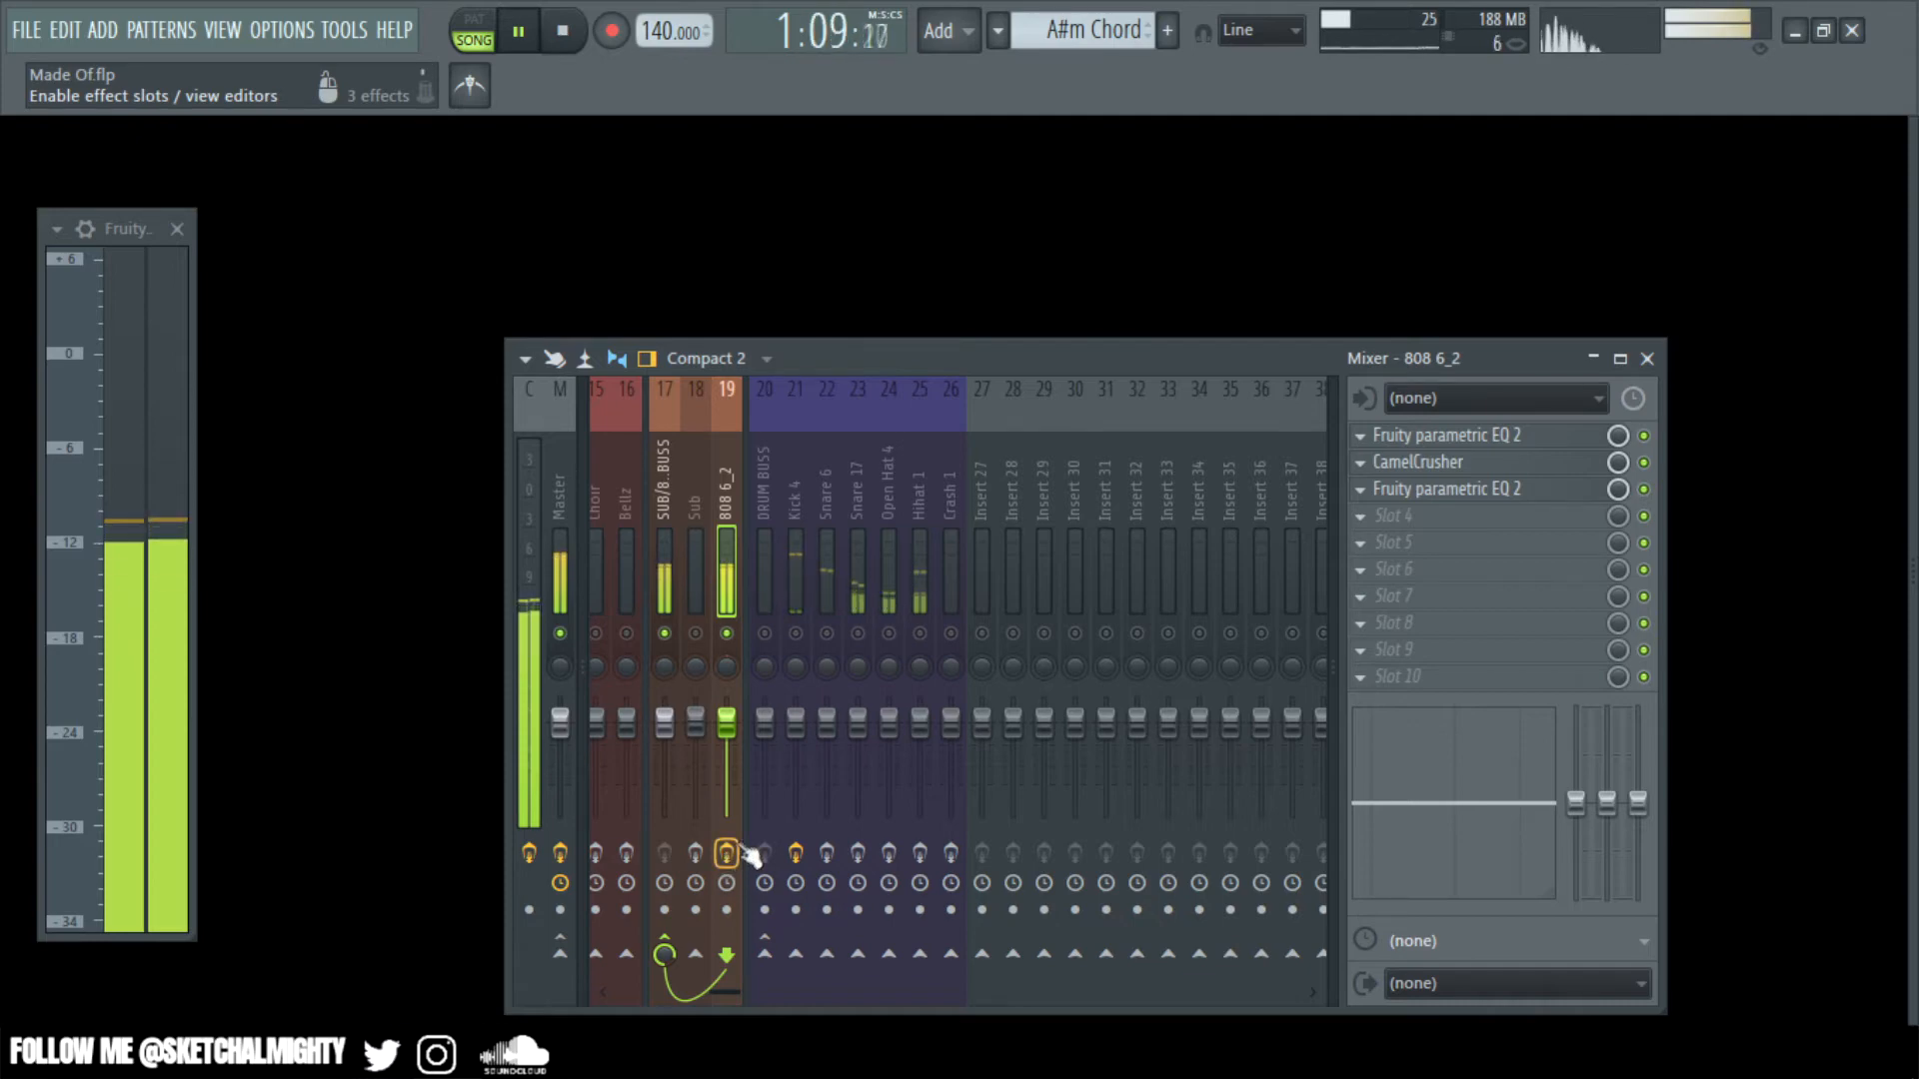
{"action": "right_click", "coordinate": [726, 633]}
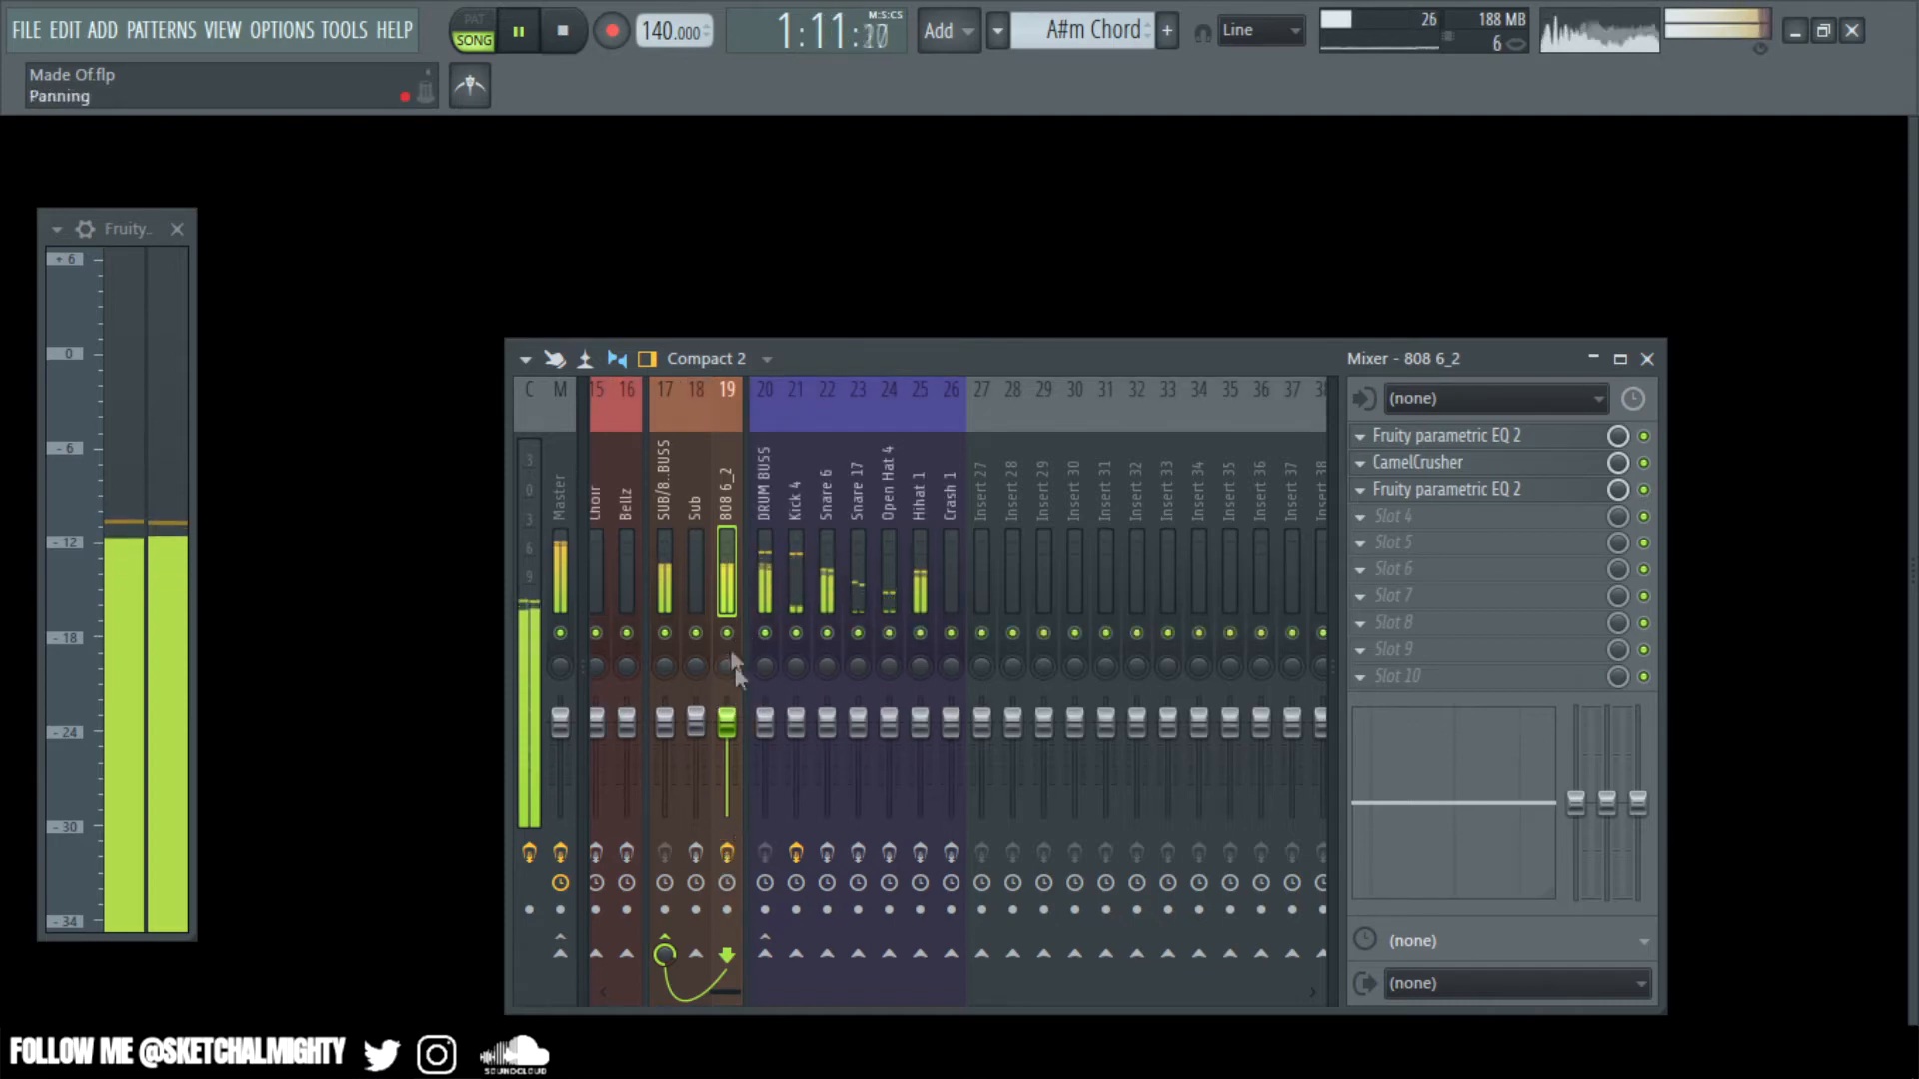
{"action": "left_click", "coordinate": [726, 632]}
{"action": "key", "text": "space"}
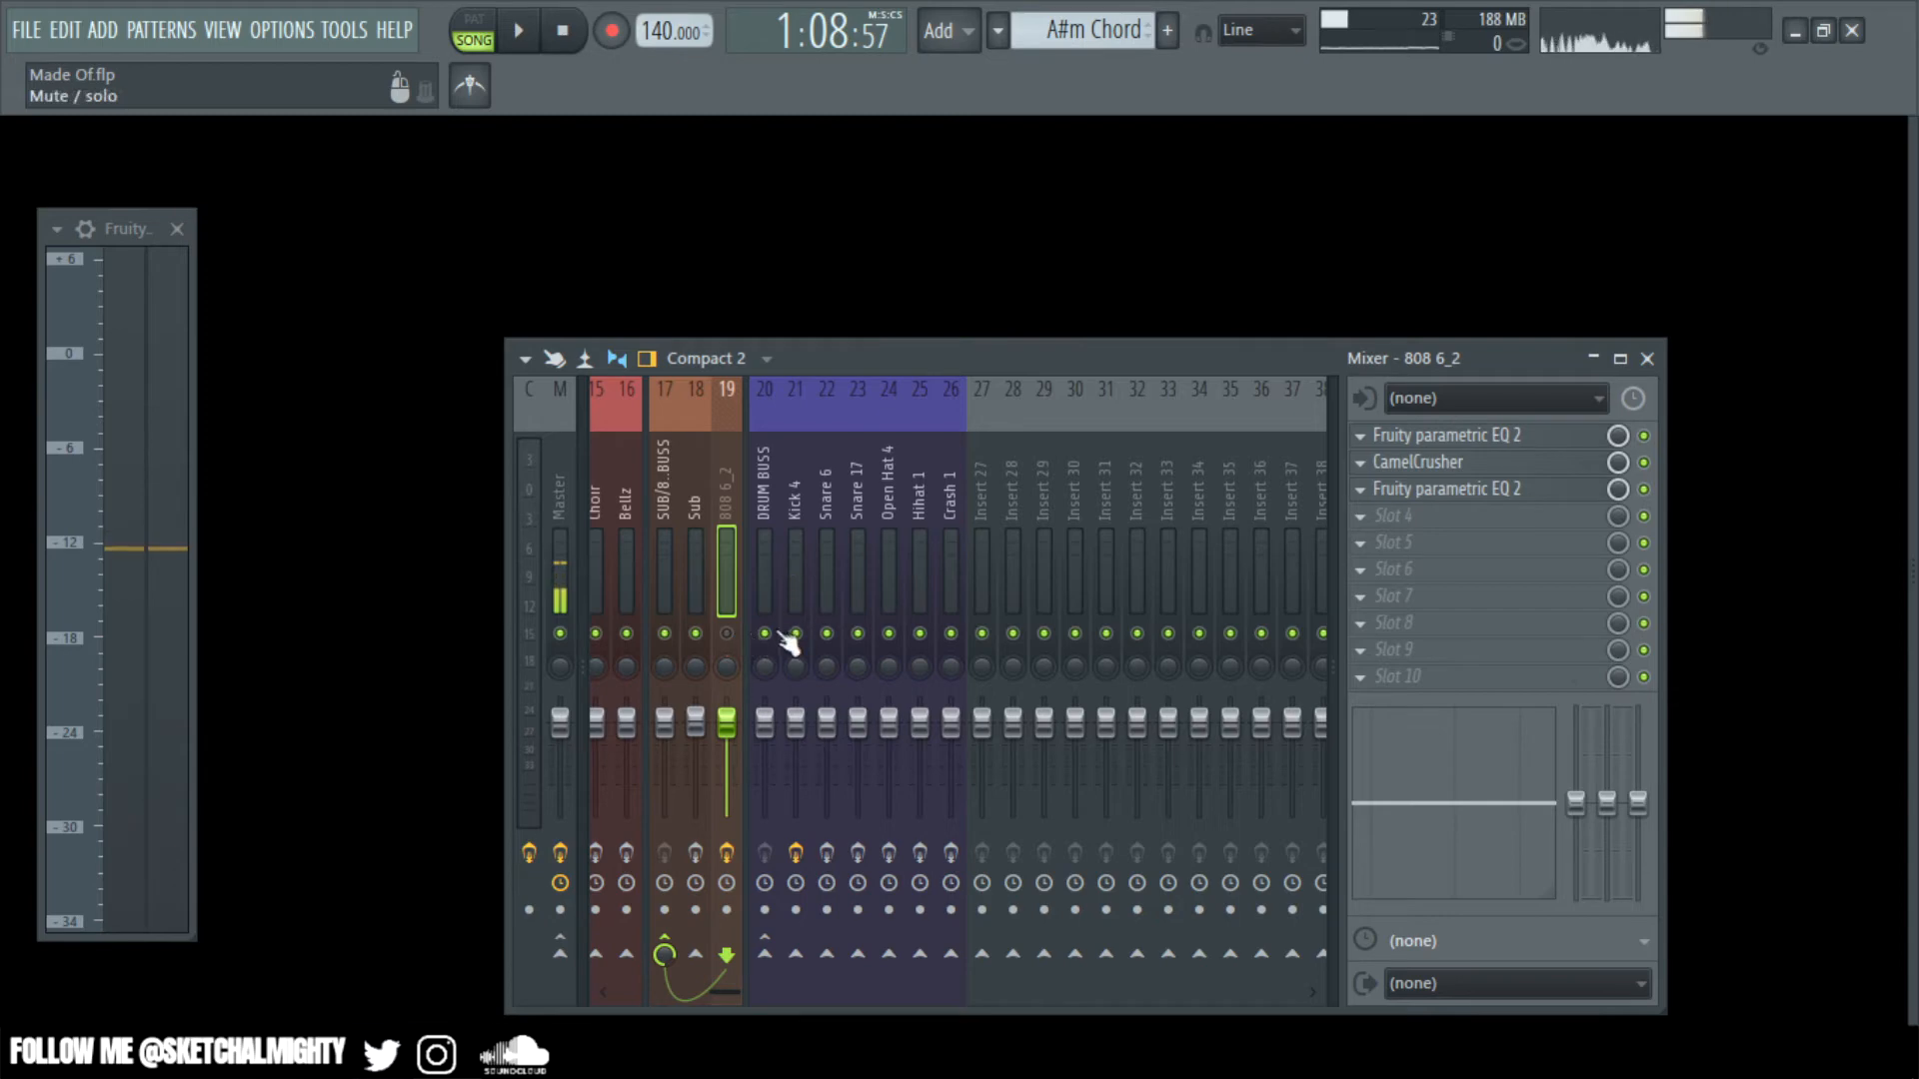
- Resume playback and remove both Fruity parametric EQ 2 instances and CamelCrusher from the 808 6_2 mixer track
{"action": "key", "text": "space"}
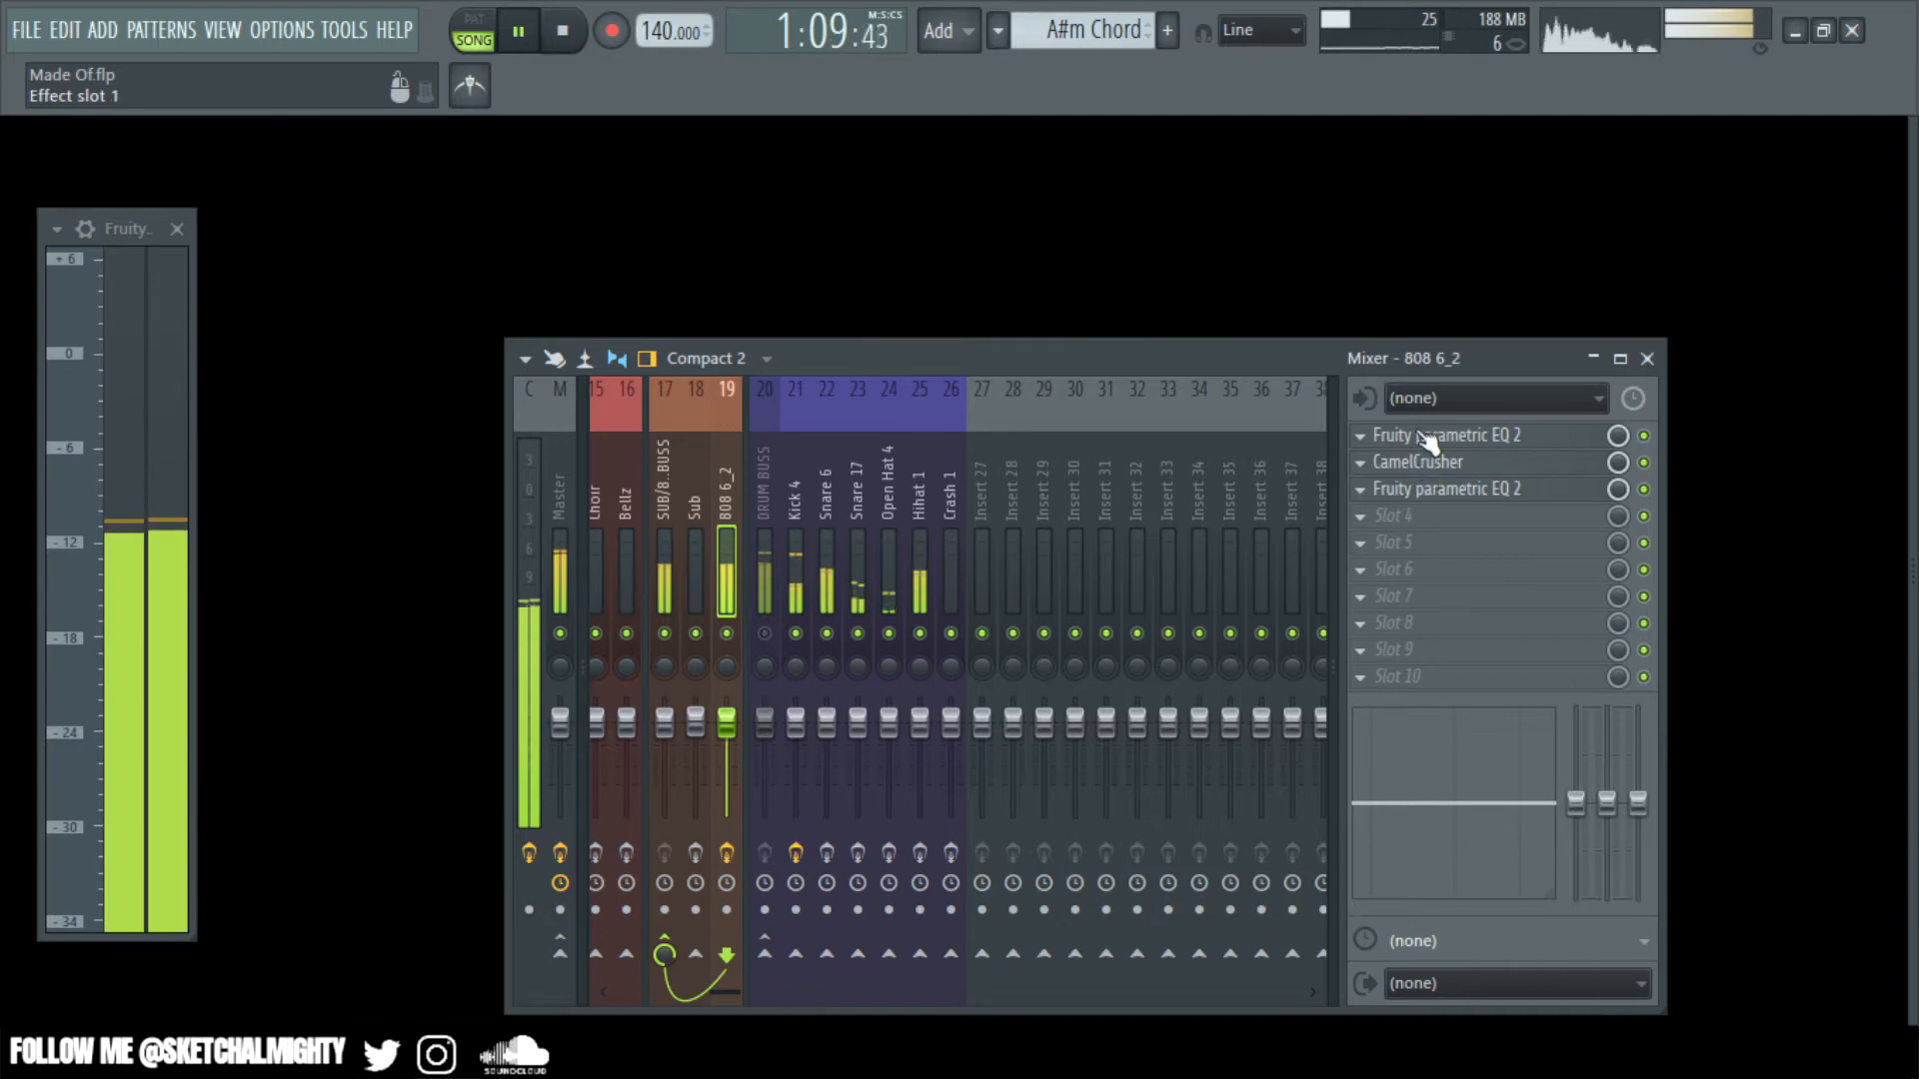
{"action": "left_click", "coordinate": [1429, 440]}
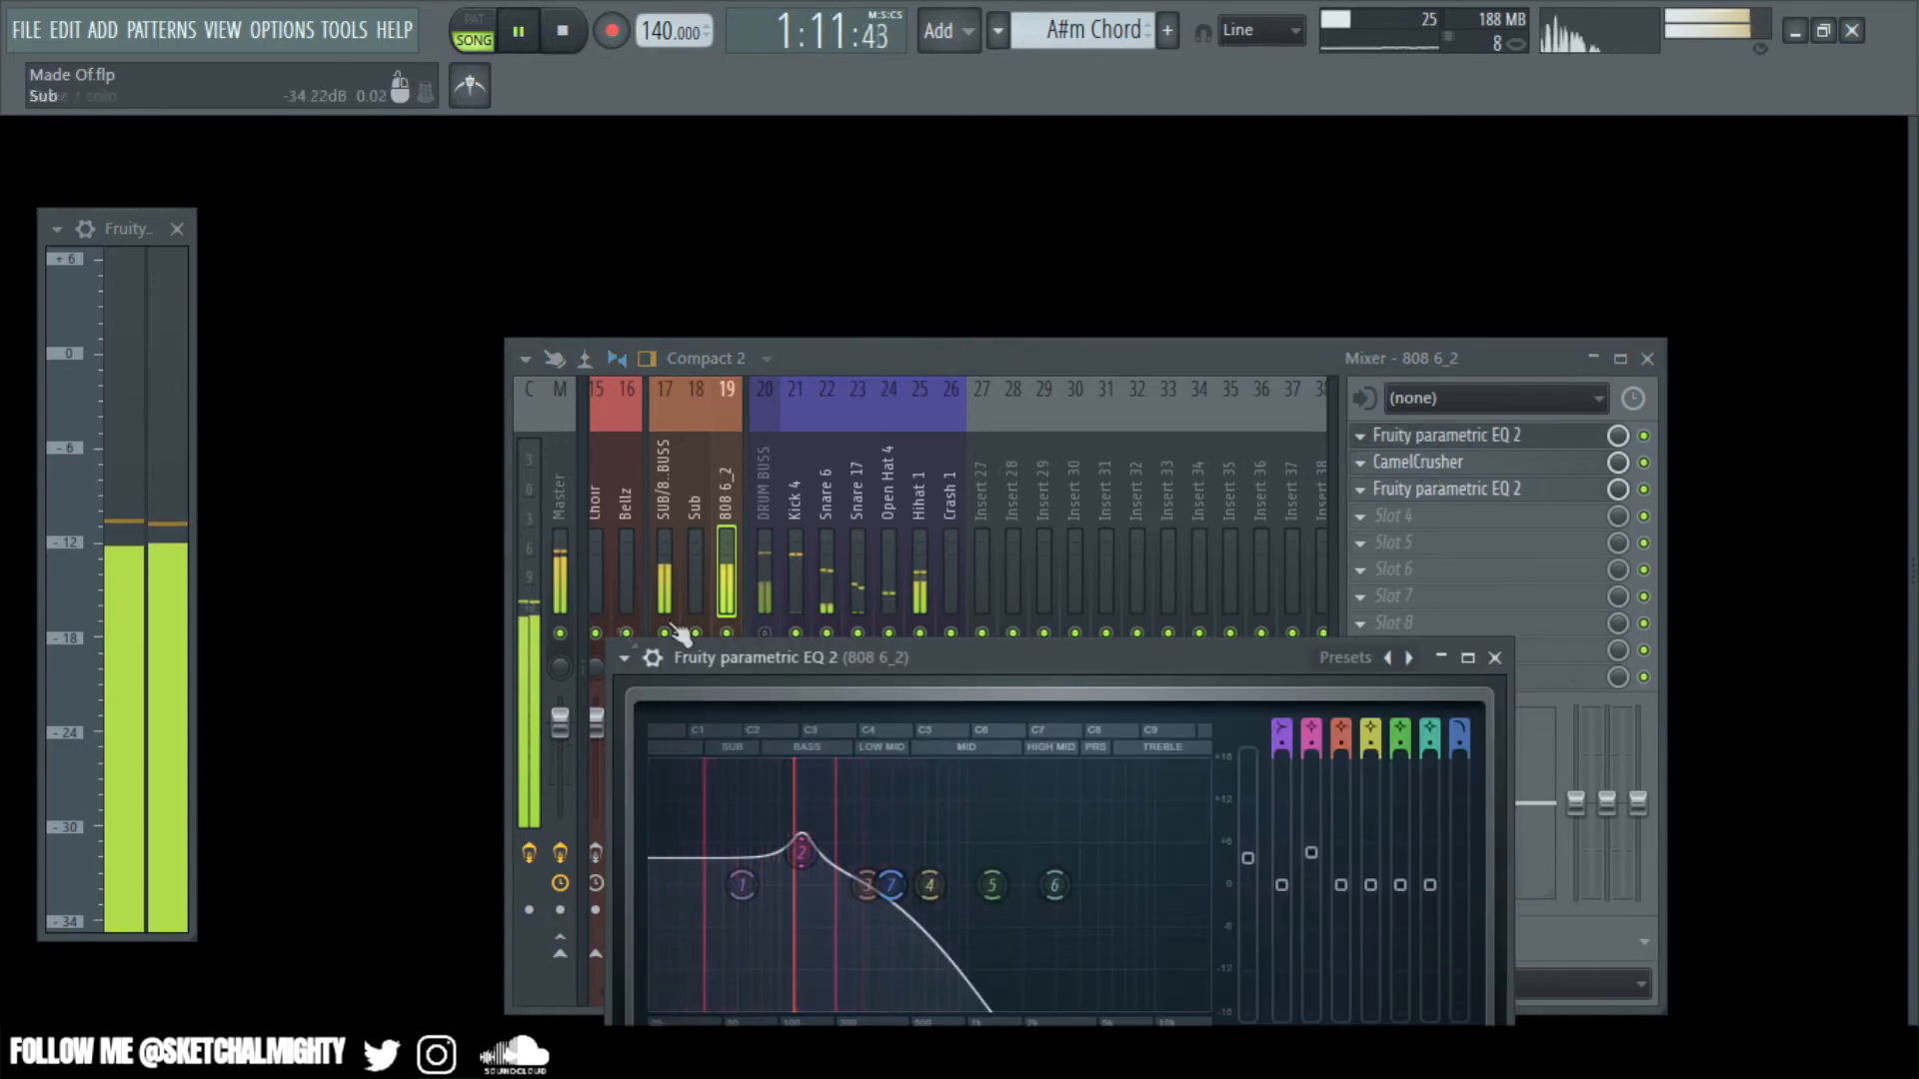
{"action": "left_click", "coordinate": [623, 657]}
{"action": "mouse_move", "coordinate": [672, 416]}
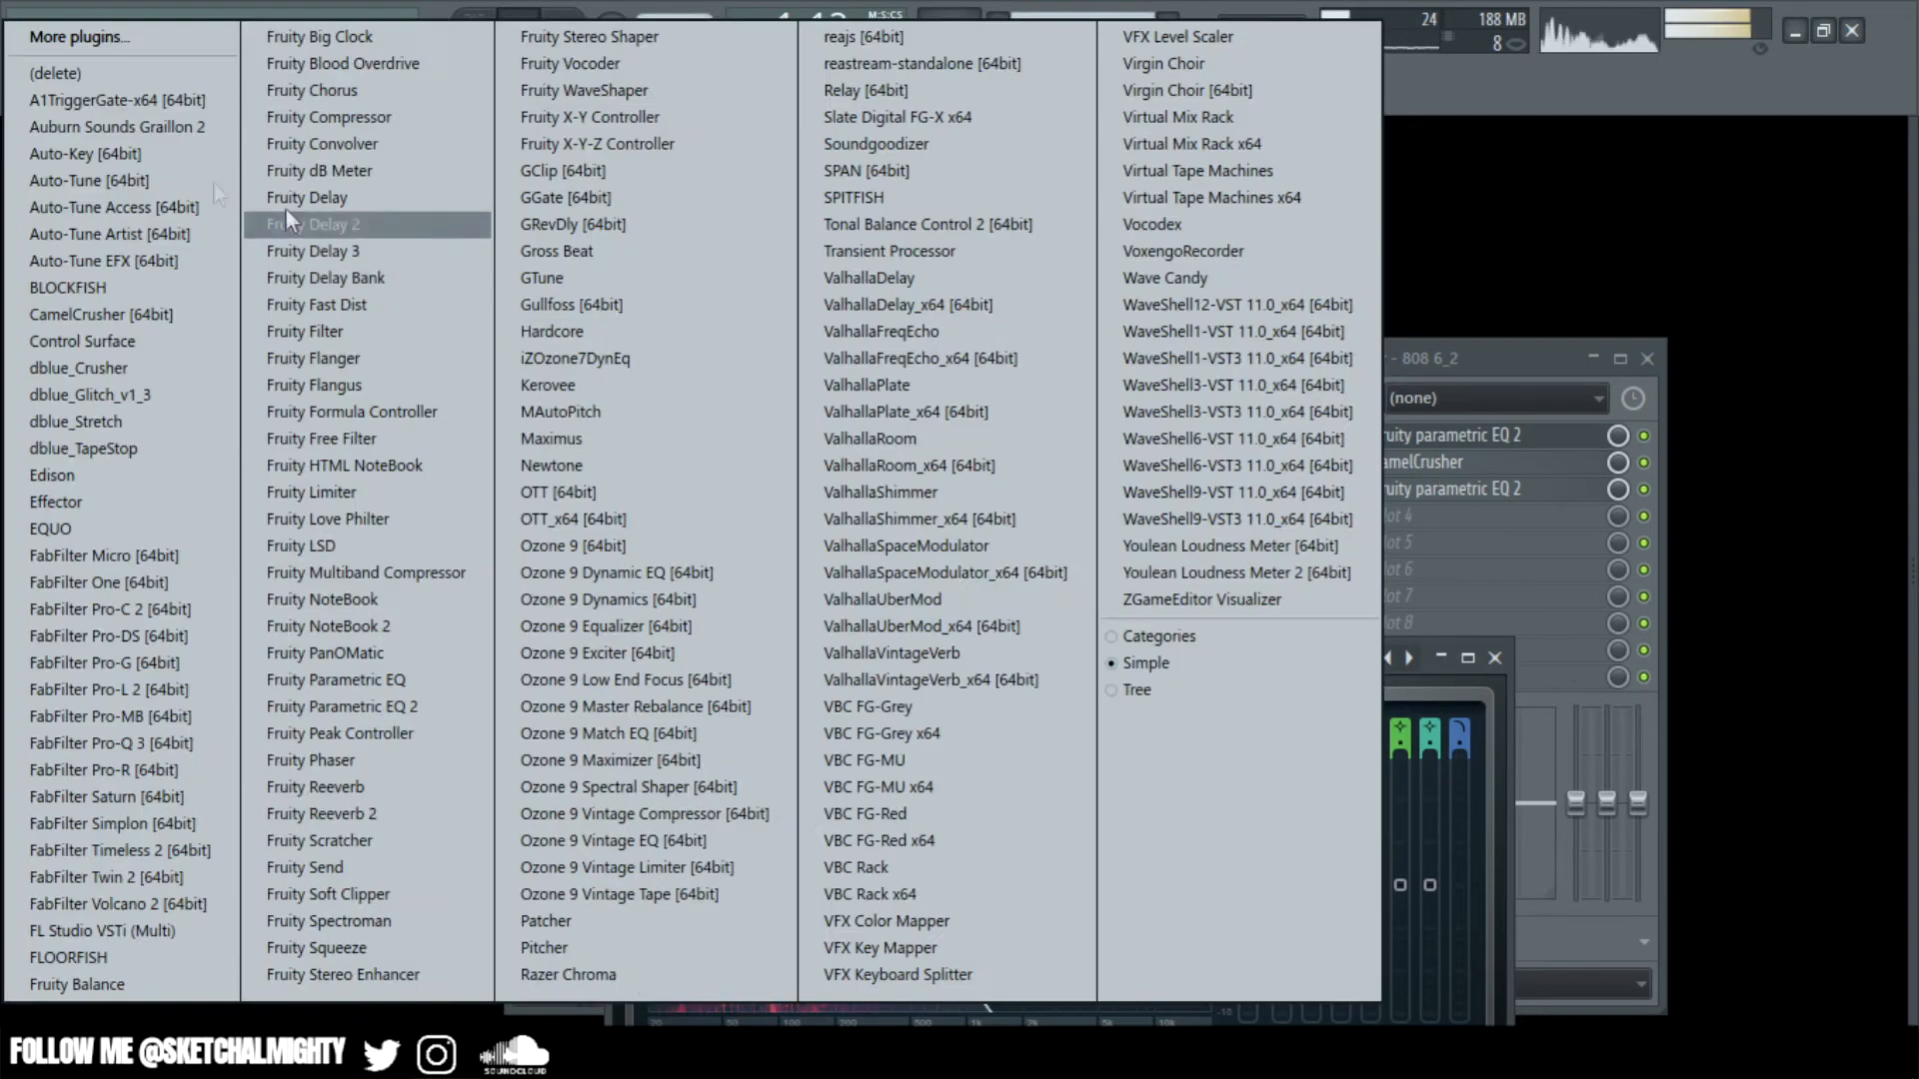
{"action": "left_click", "coordinate": [115, 82]}
{"action": "left_click", "coordinate": [1365, 489]}
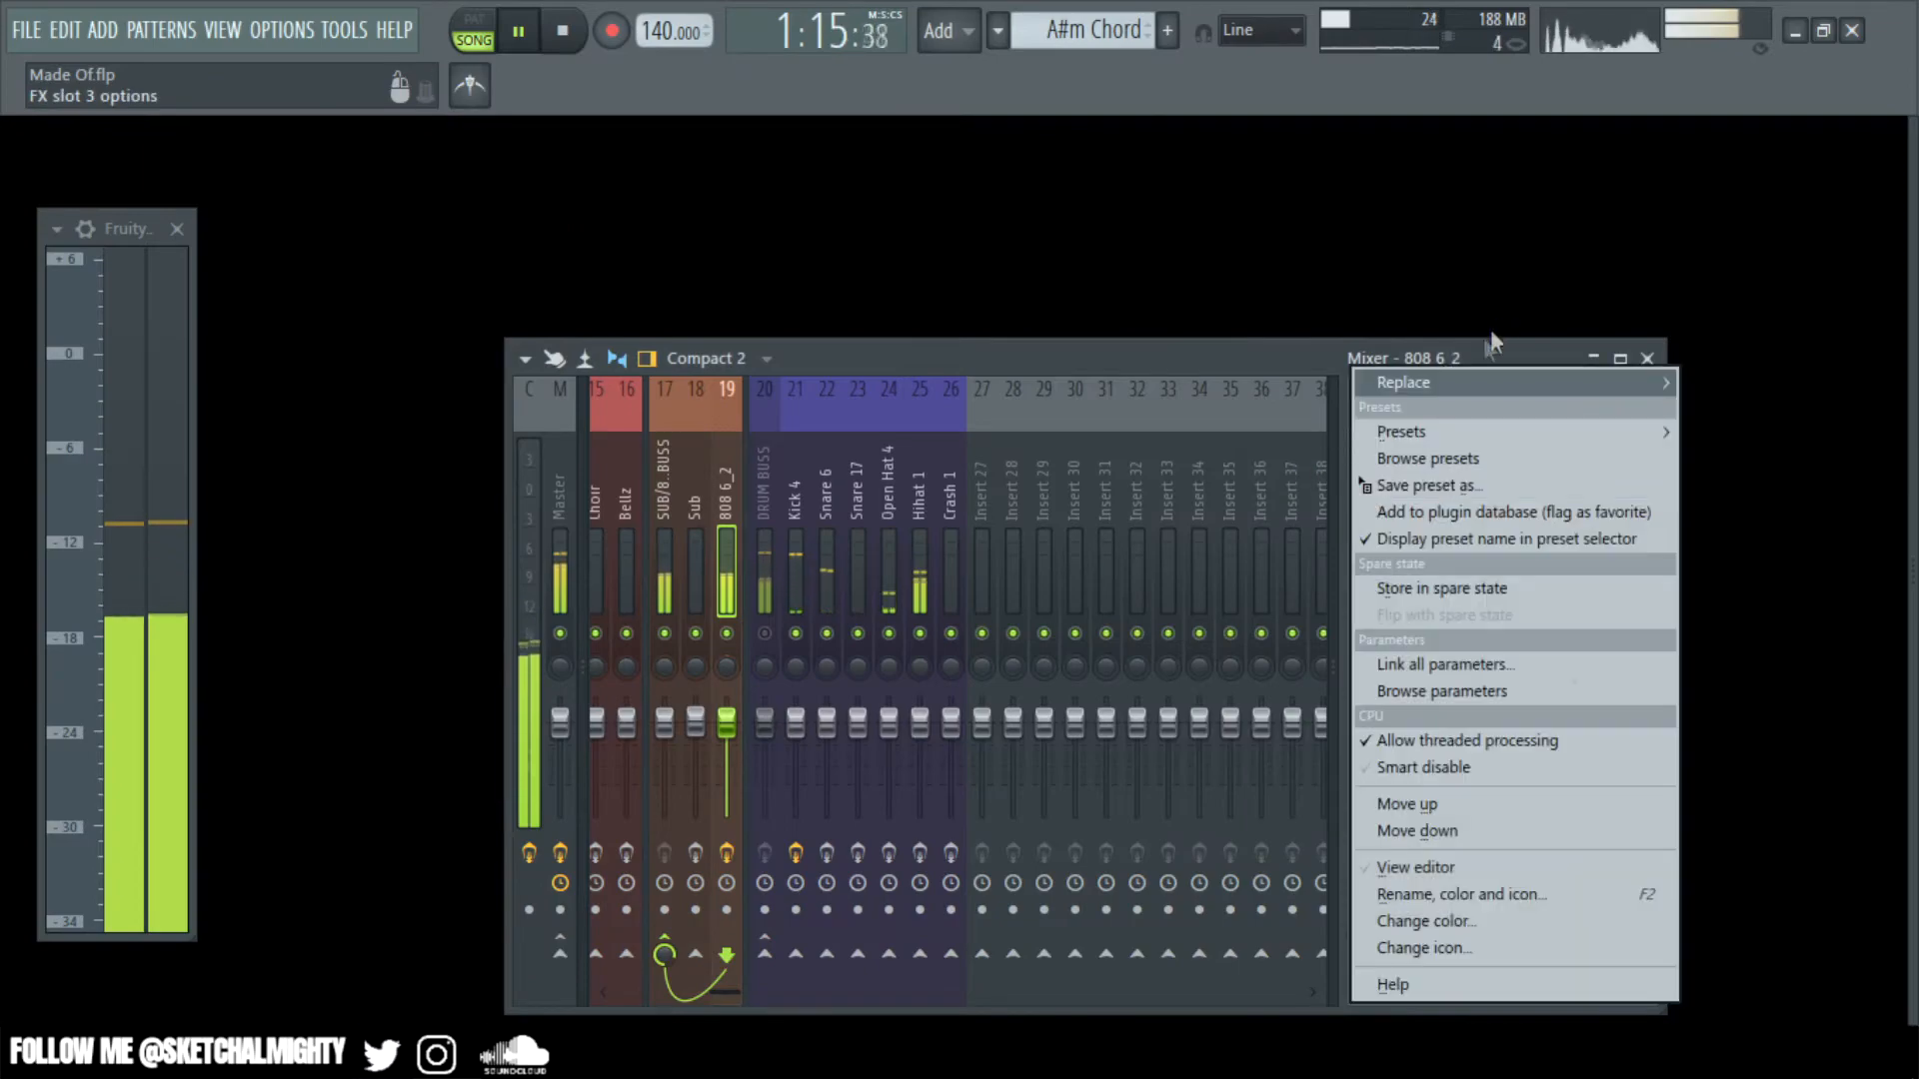
{"action": "mouse_move", "coordinate": [1419, 382]}
{"action": "left_click", "coordinate": [134, 86]}
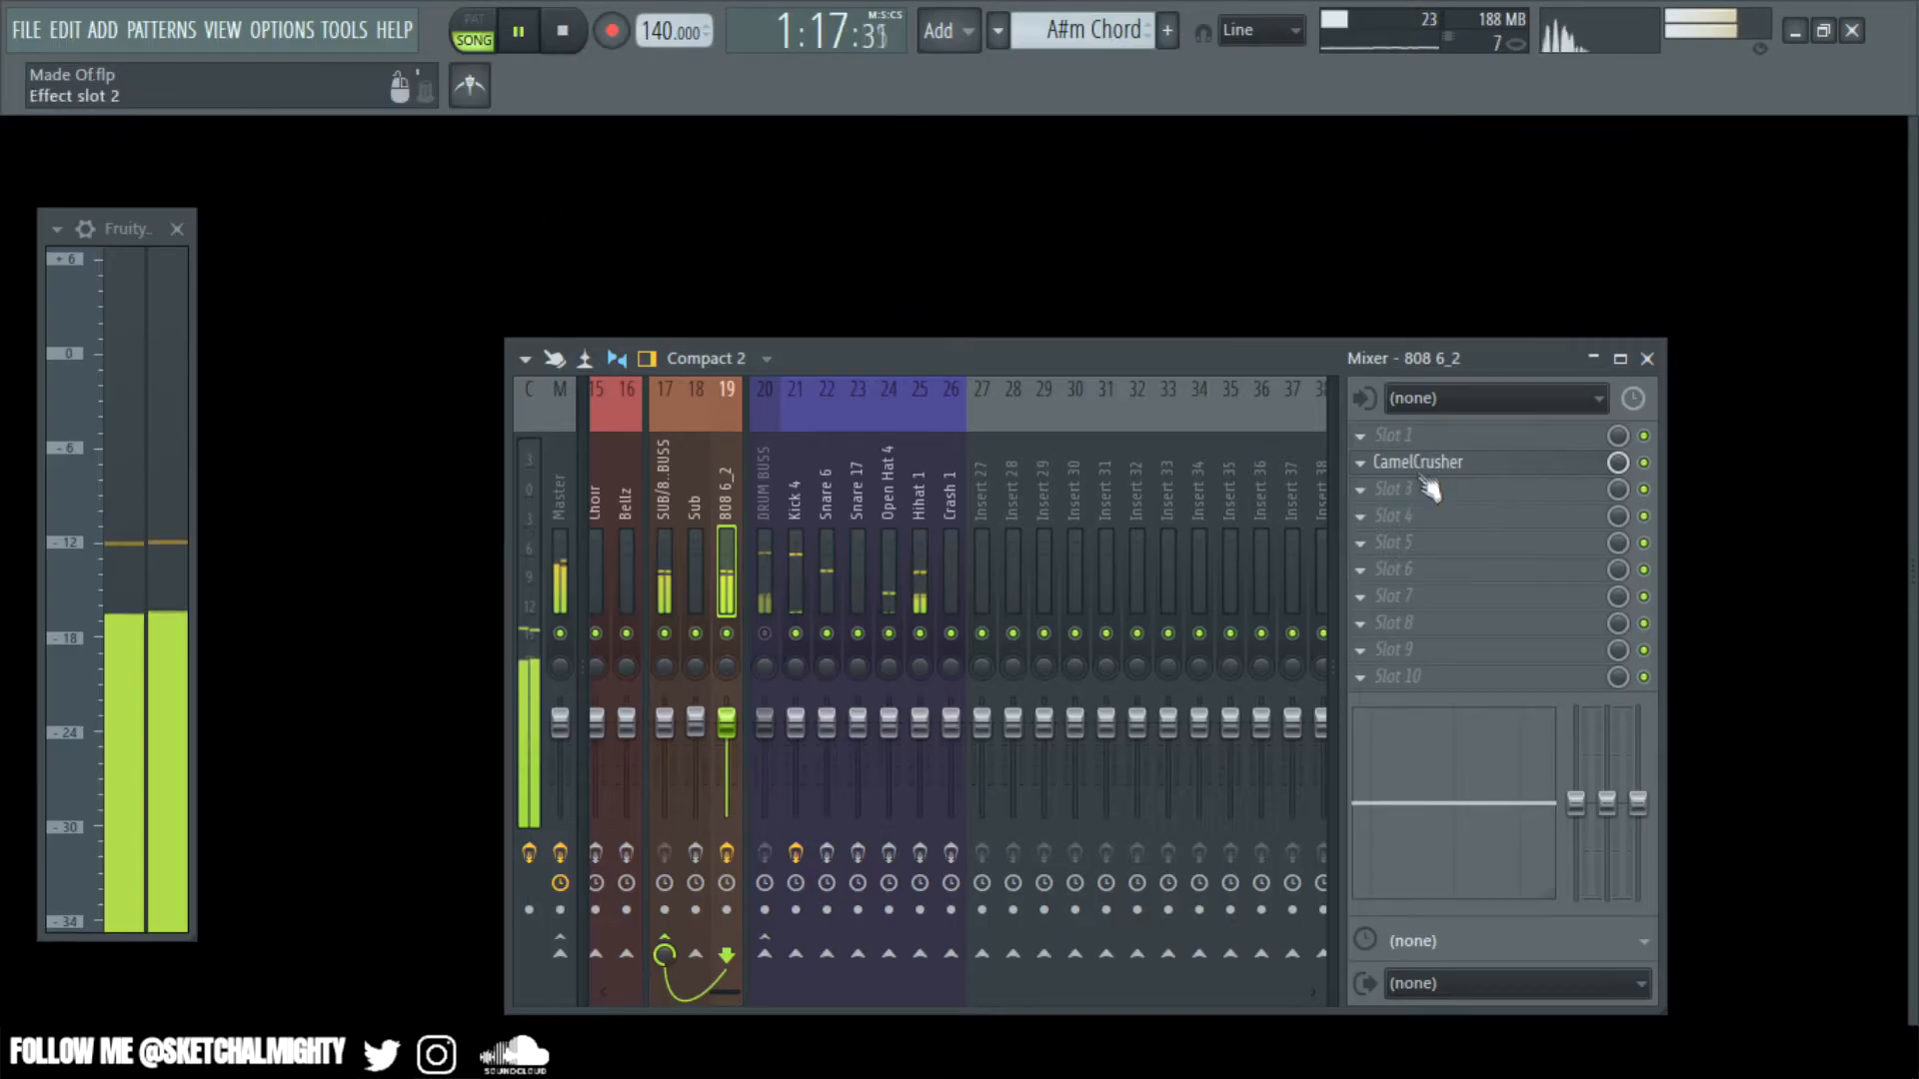
{"action": "left_click", "coordinate": [1360, 468]}
{"action": "mouse_move", "coordinate": [1389, 406]}
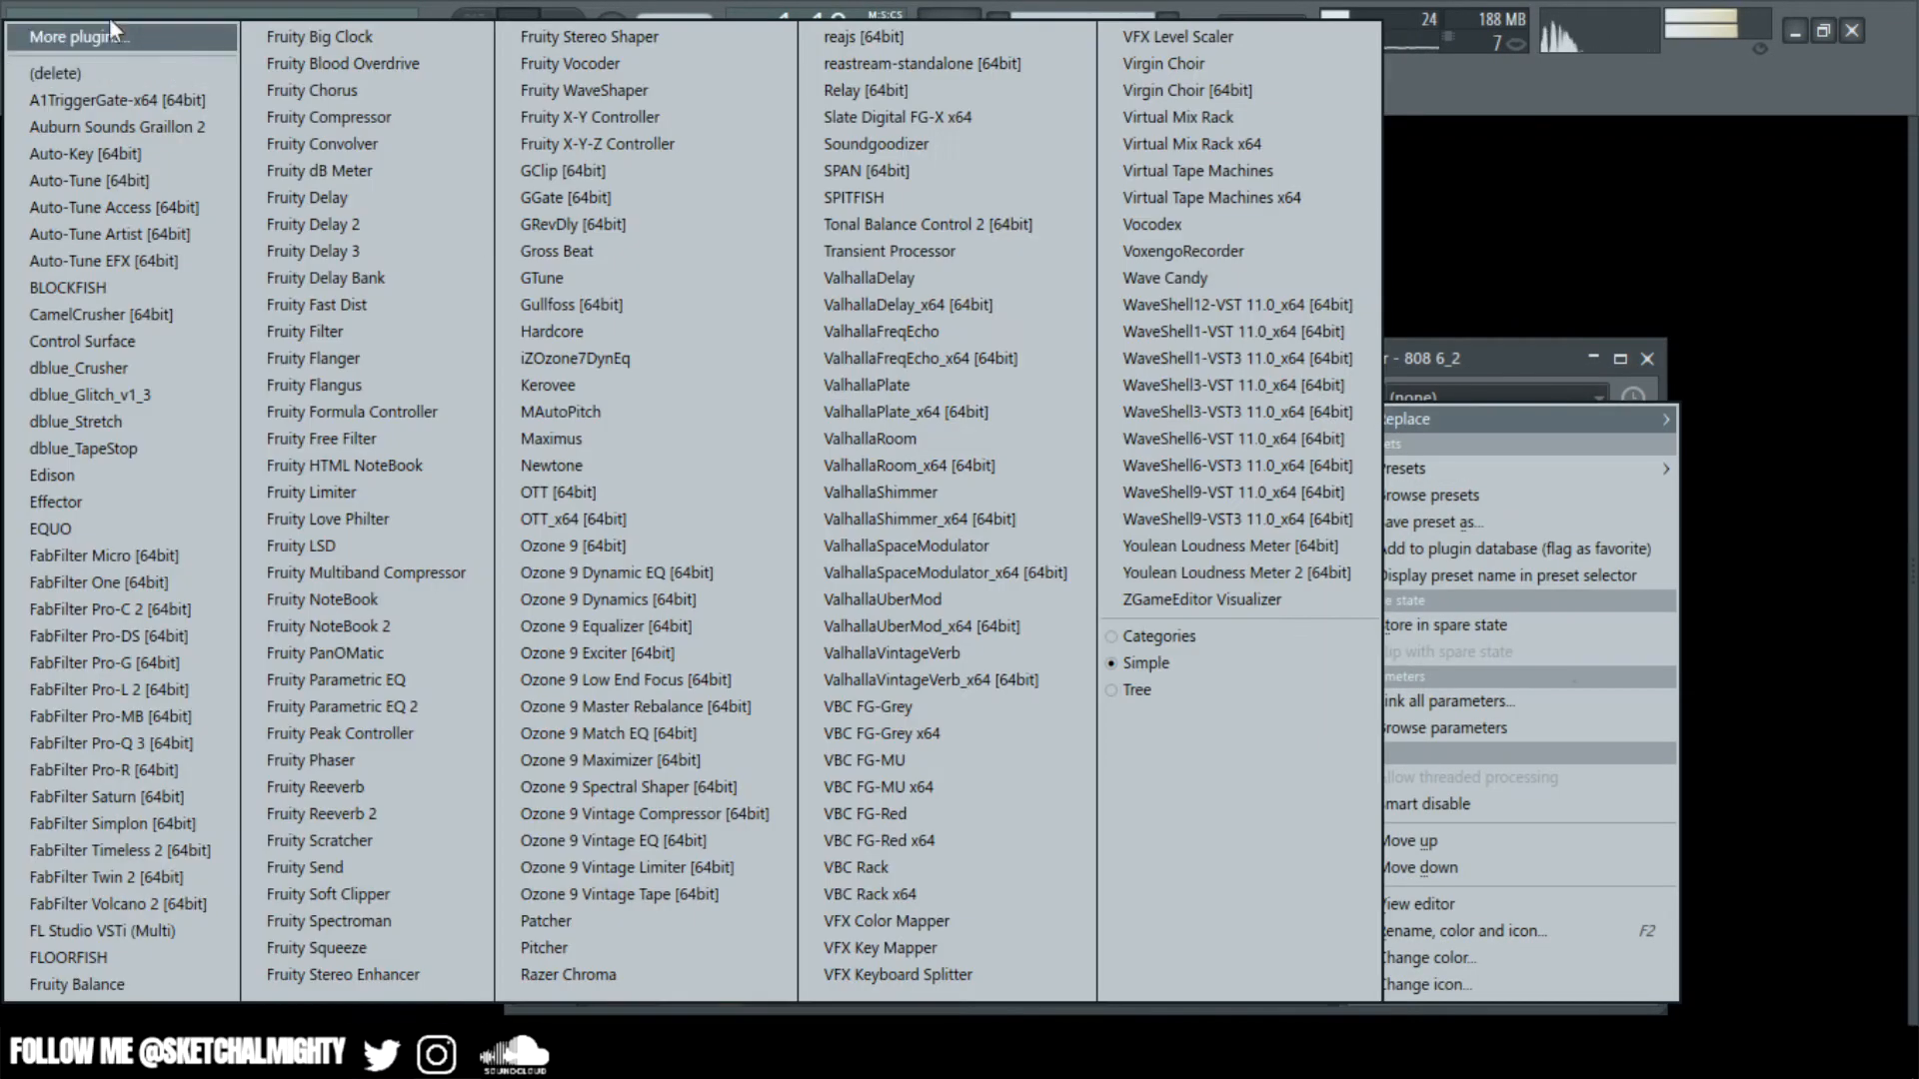
{"action": "left_click", "coordinate": [116, 68]}
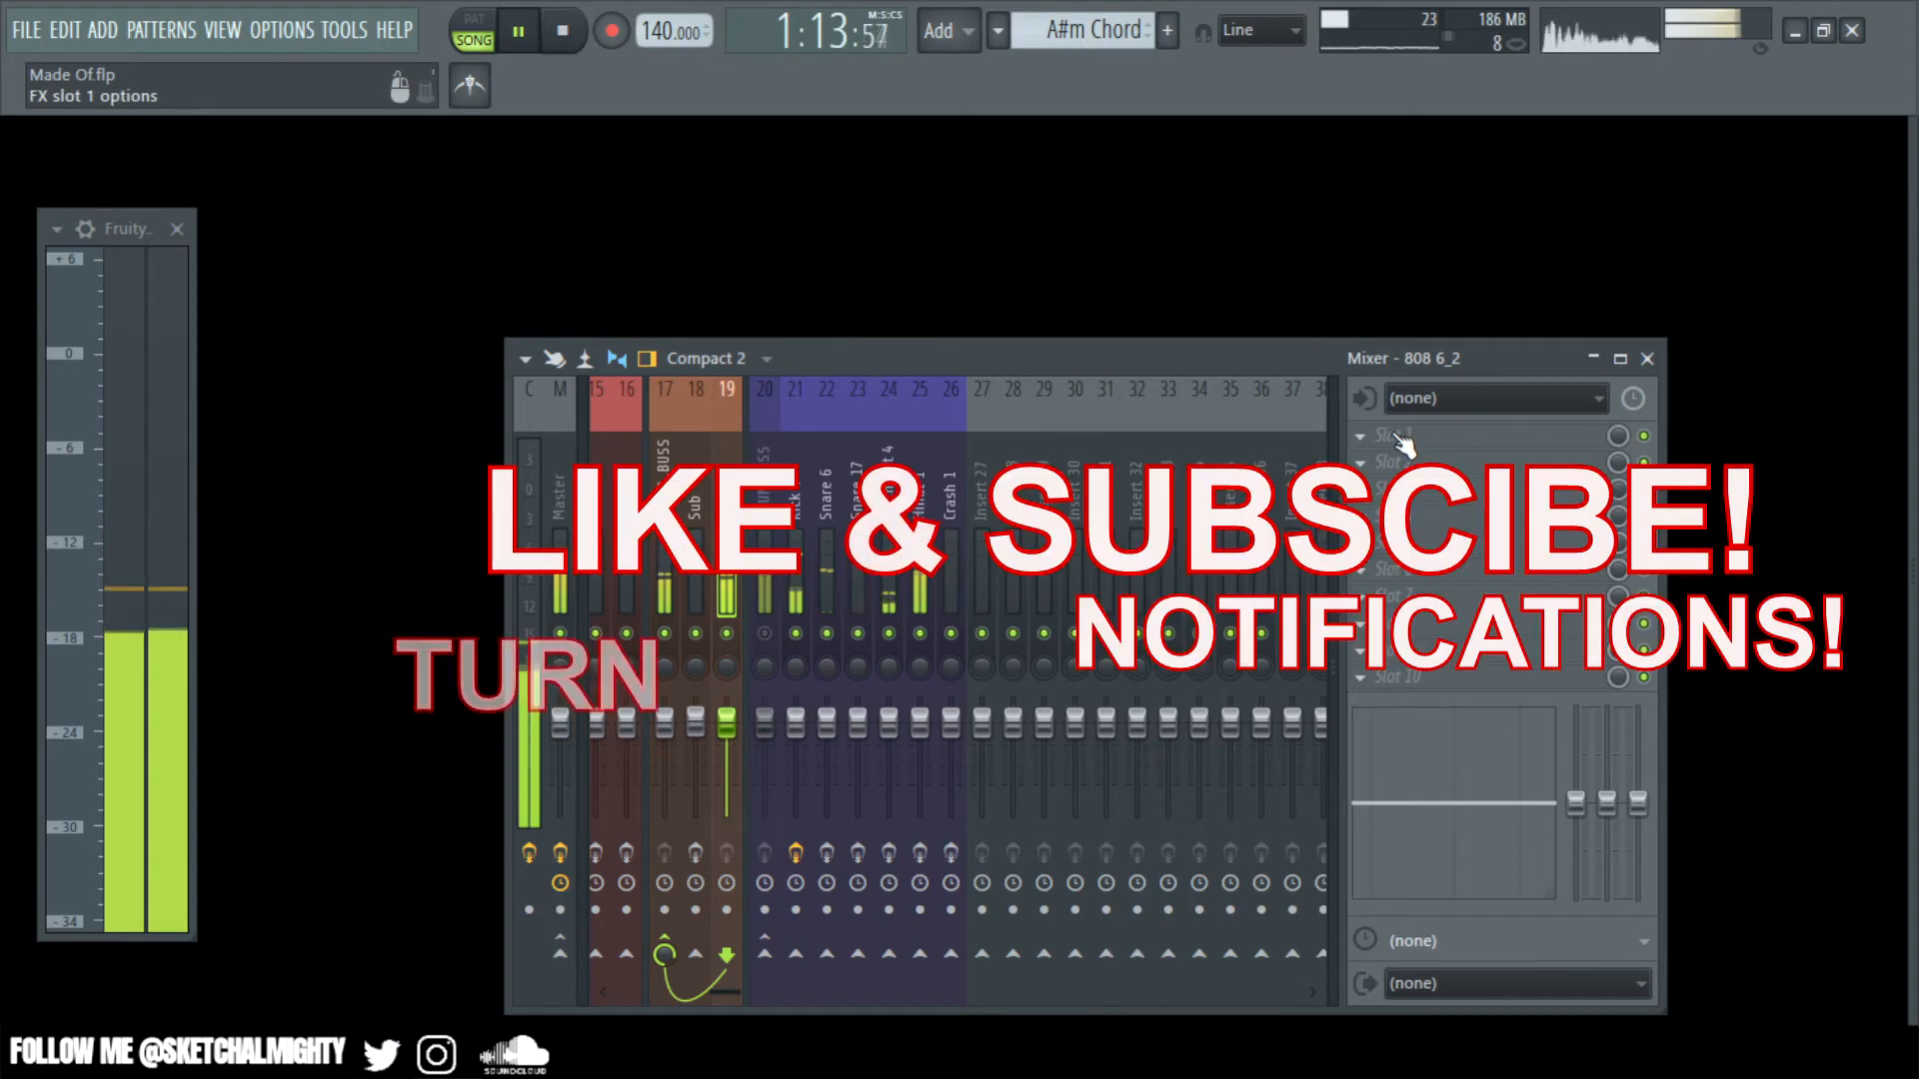
- Show the playlist and channel rack, and set the 808 6_2 channel volume to 62% (-9.4 dB)
{"action": "key", "text": "F5"}
{"action": "key", "text": "F6"}
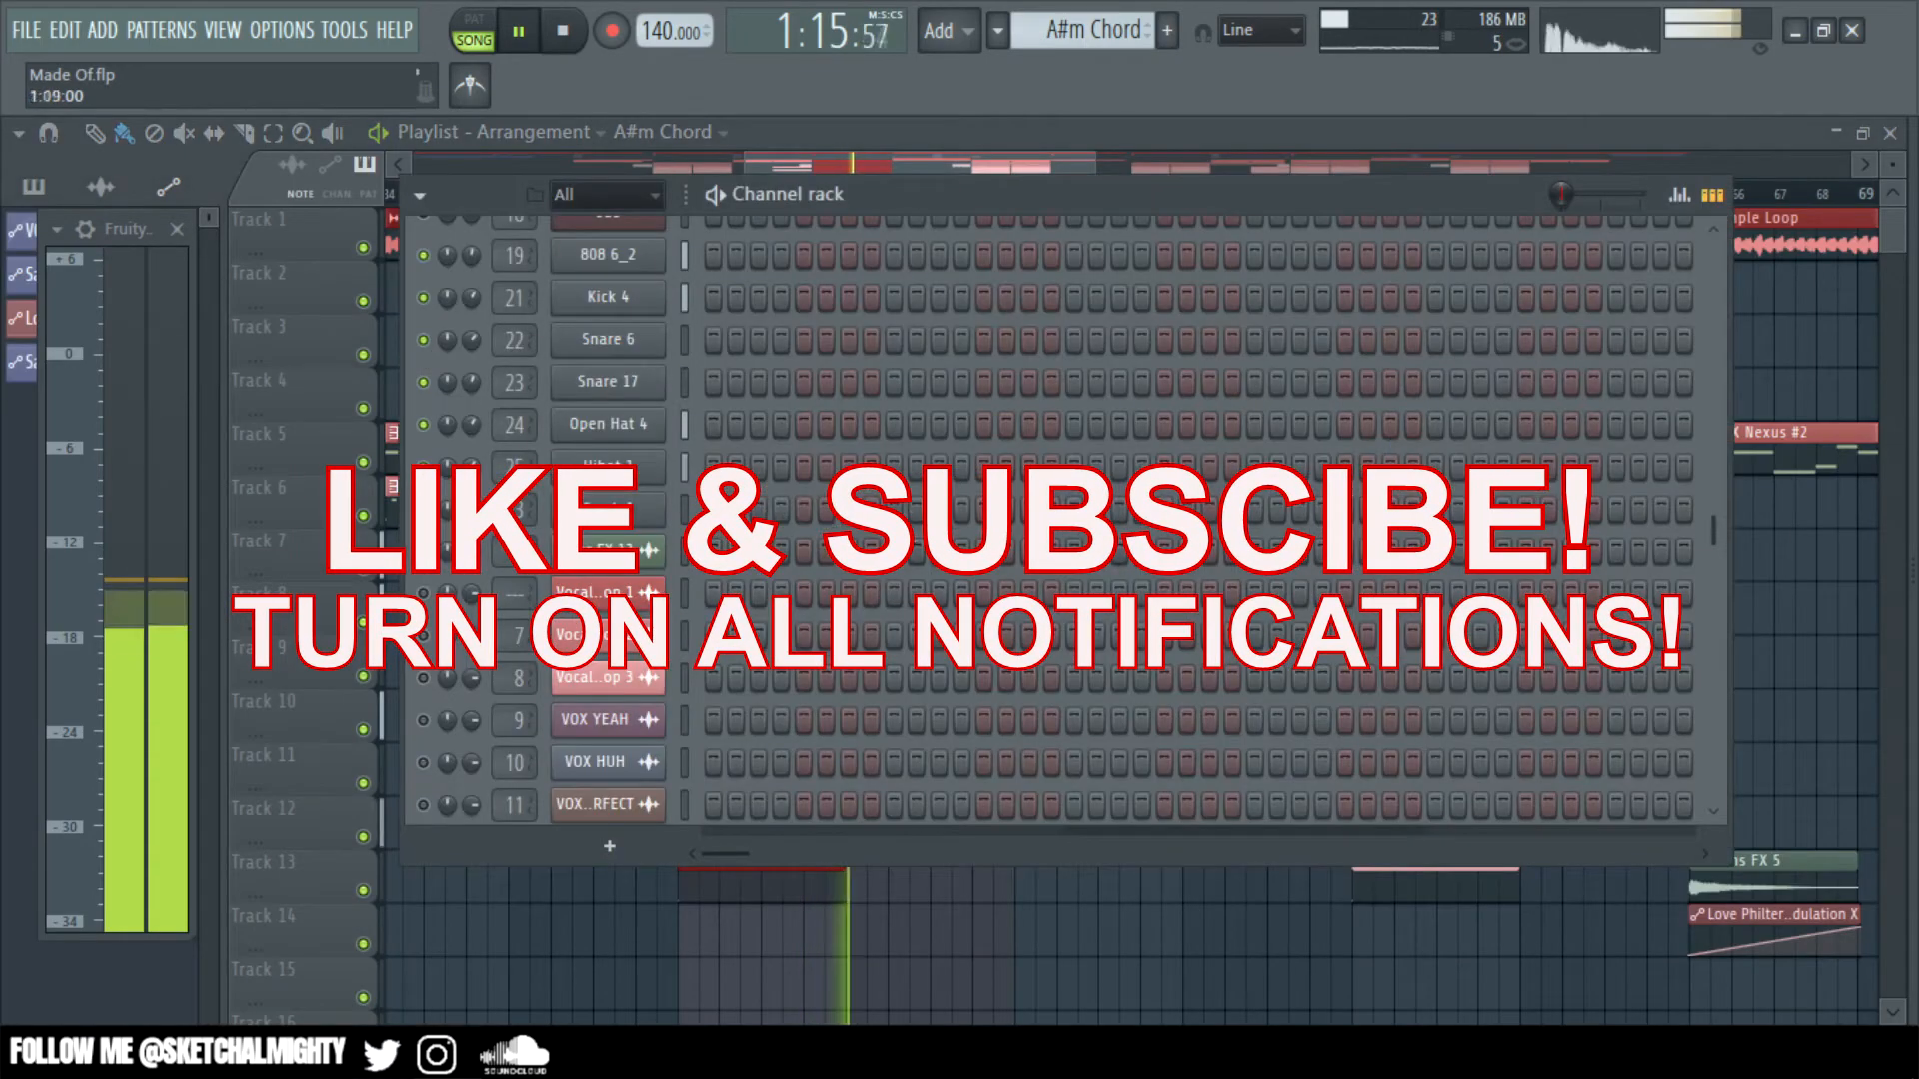
{"action": "left_click_drag", "start_coordinate": [1705, 523], "coordinate": [1654, 357]}
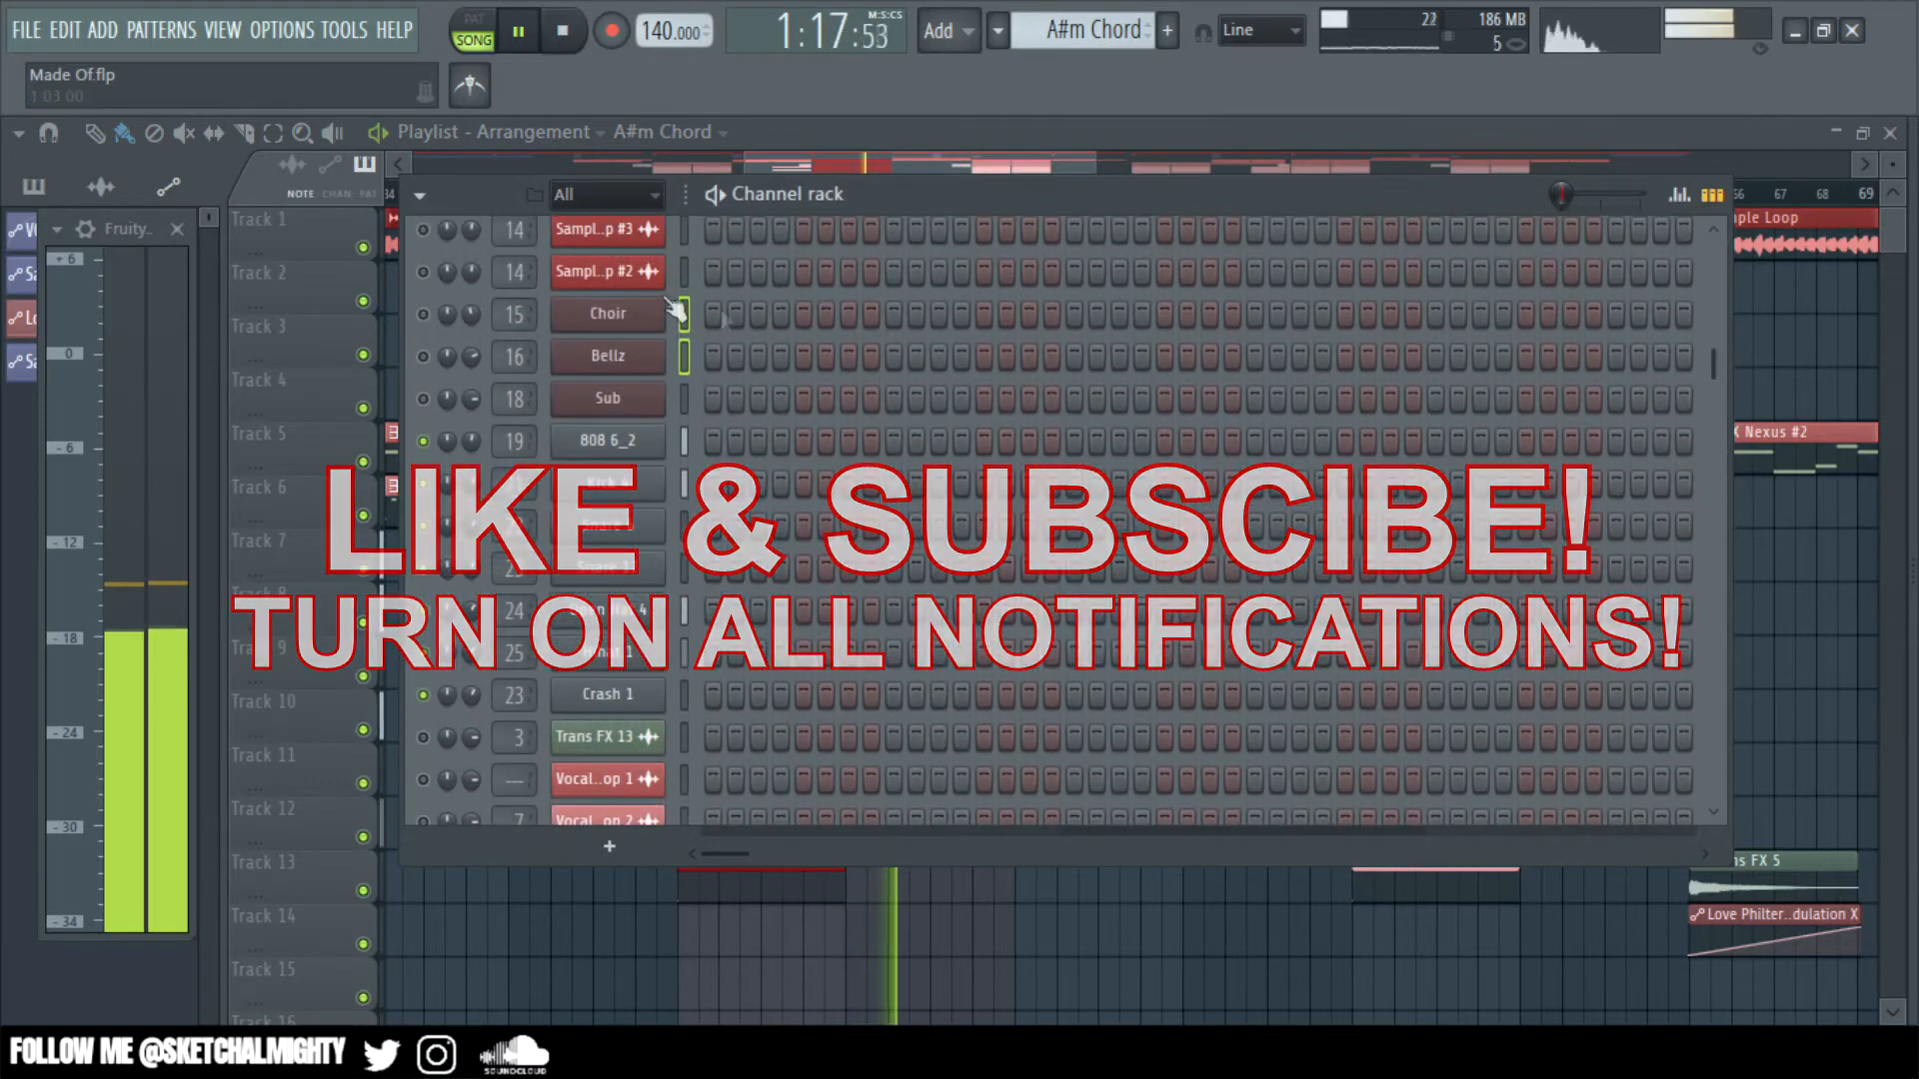
{"action": "left_click", "coordinate": [471, 441]}
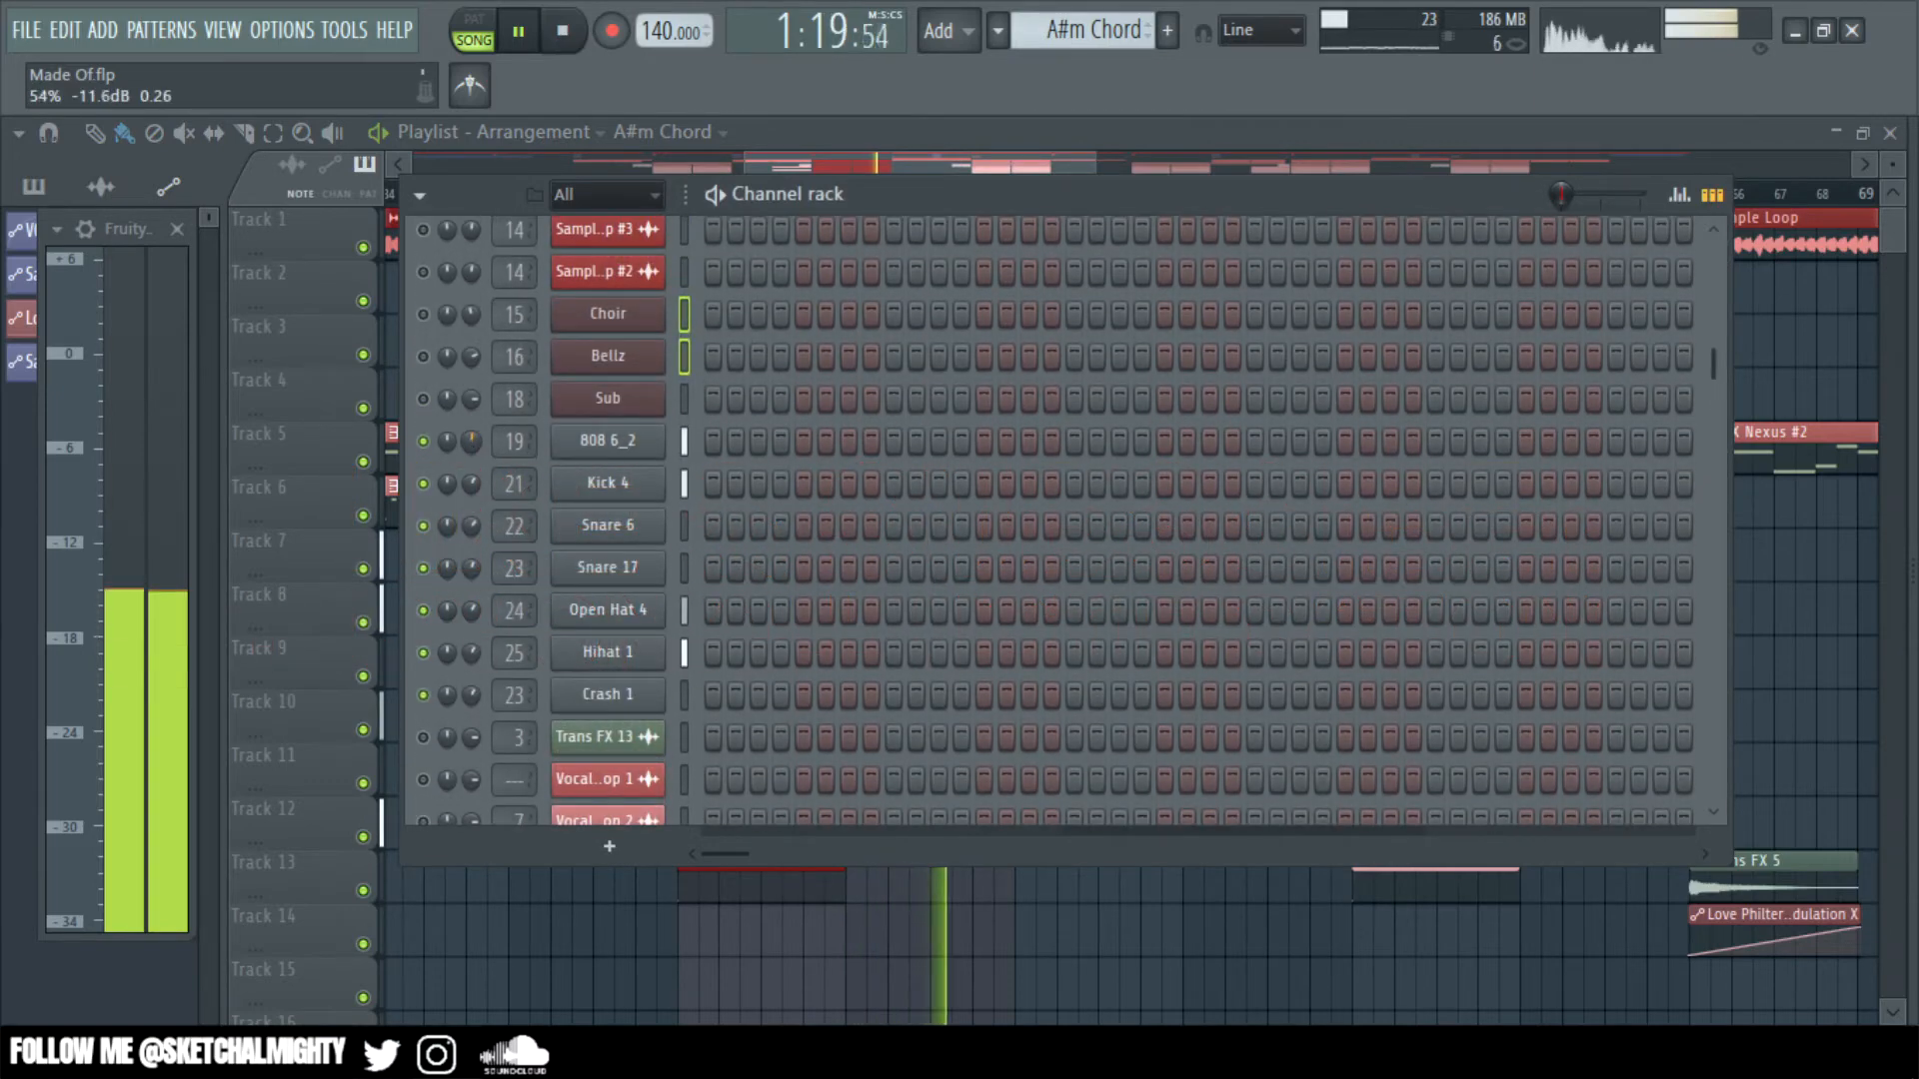
{"action": "left_click_drag", "start_coordinate": [471, 442], "coordinate": [470, 428]}
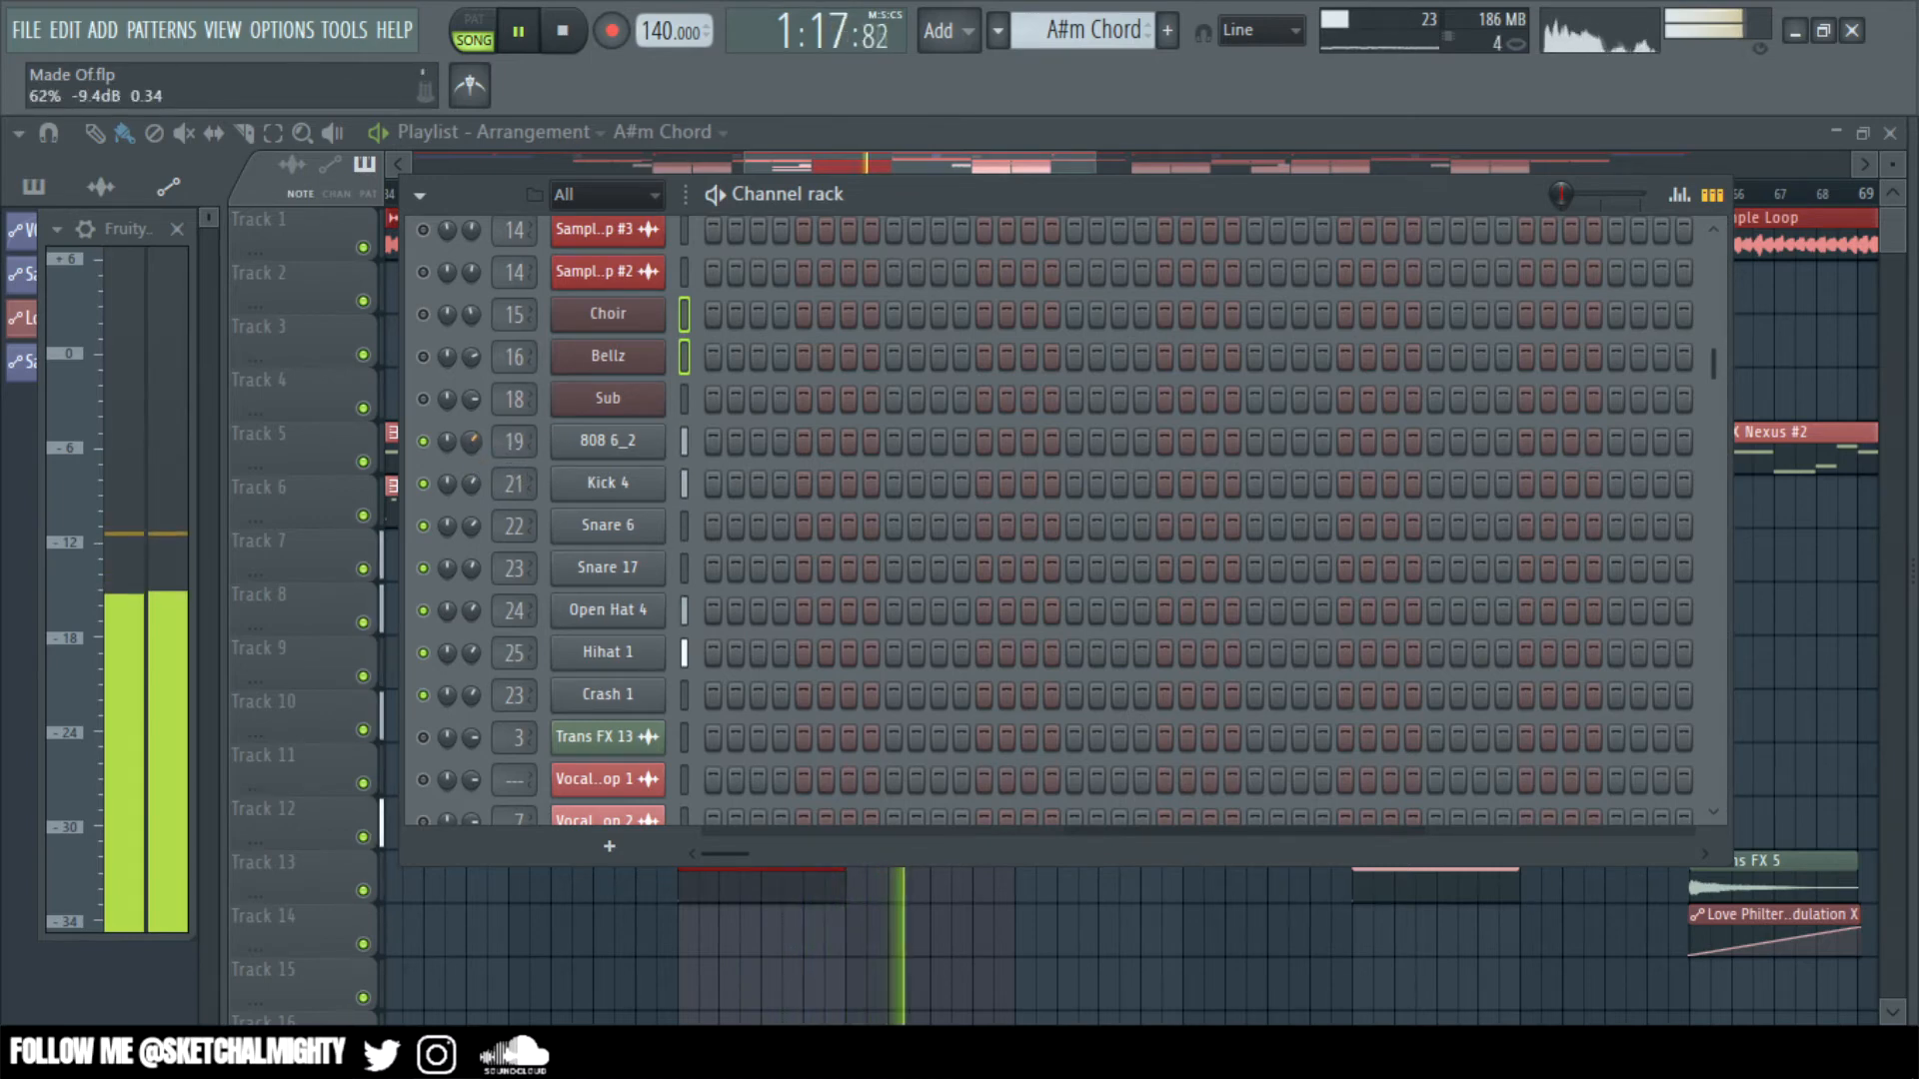
- Return to the mixer and load Fruity Parametric EQ 2 in the first effect slot of the 808 6_2 track
{"action": "key", "text": "F6"}
{"action": "key", "text": "F9"}
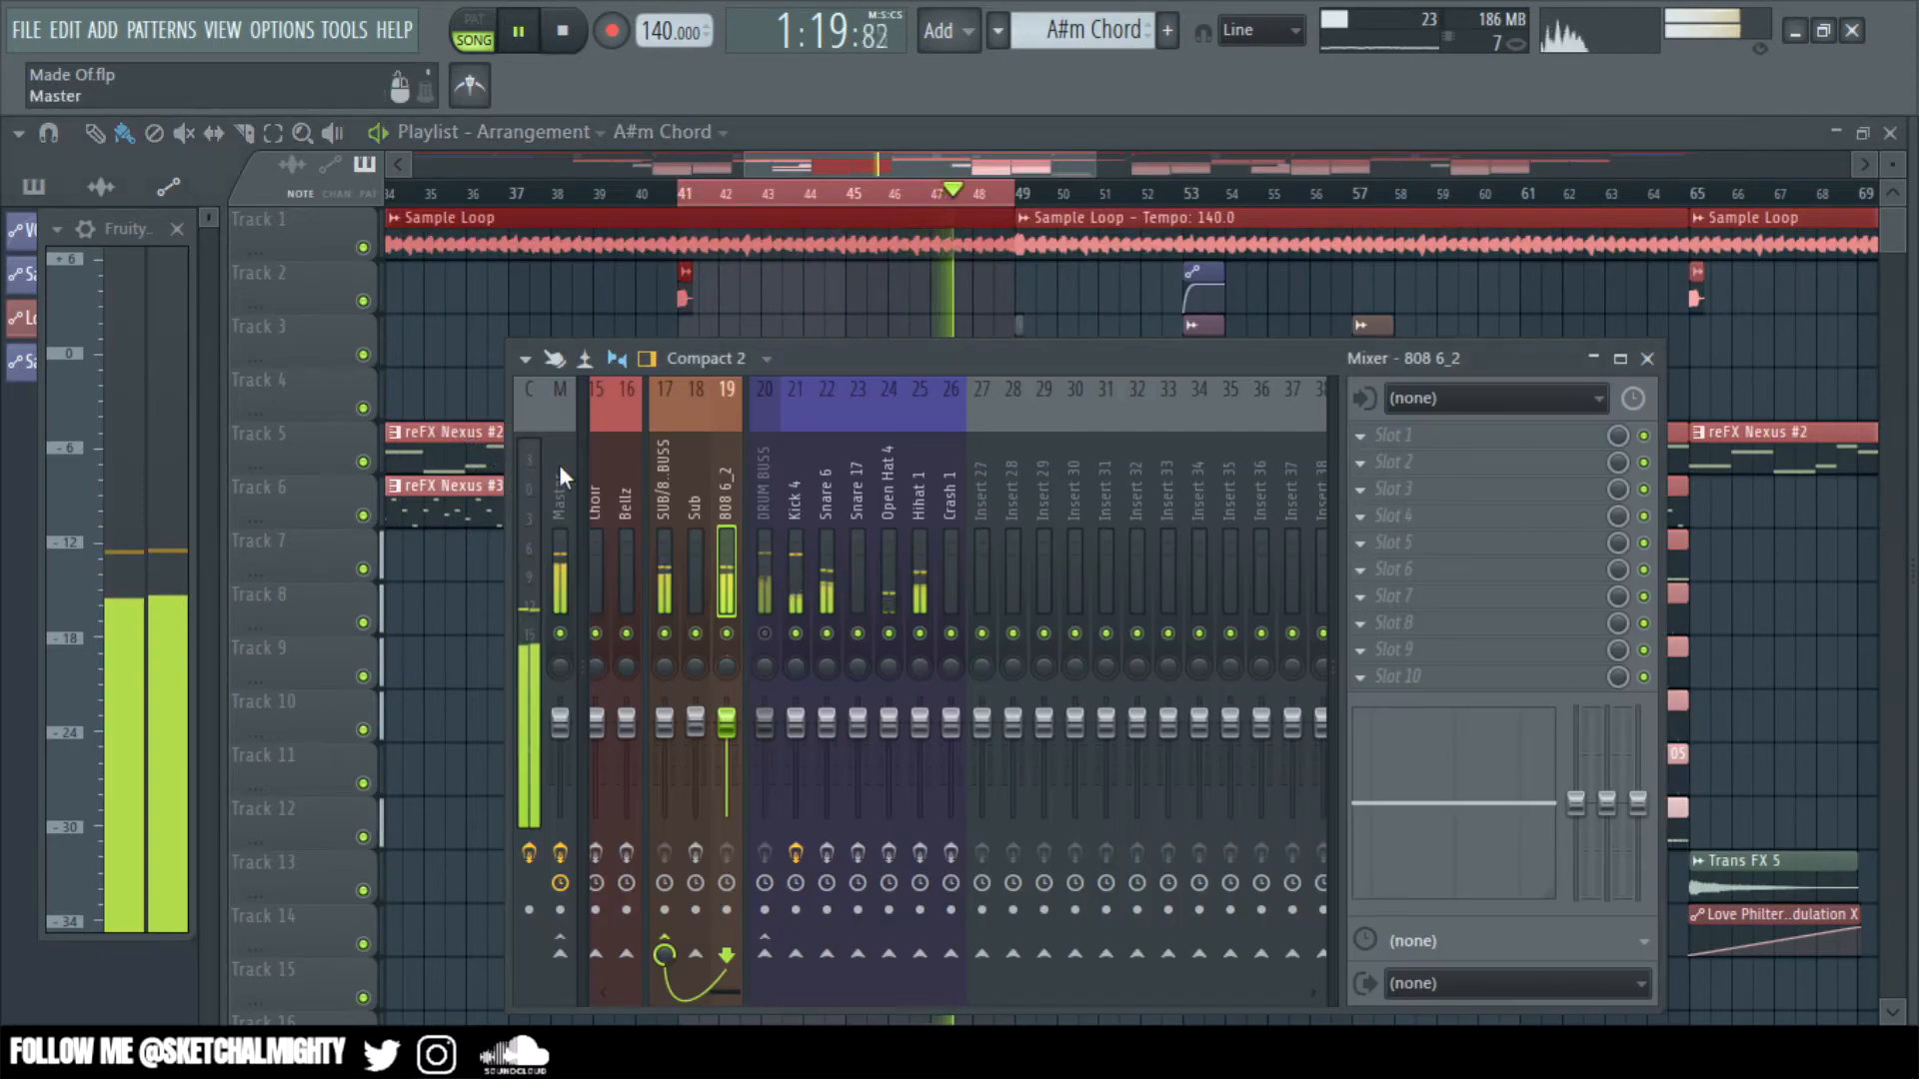
{"action": "left_click", "coordinate": [1500, 437]}
{"action": "left_click", "coordinate": [340, 706]}
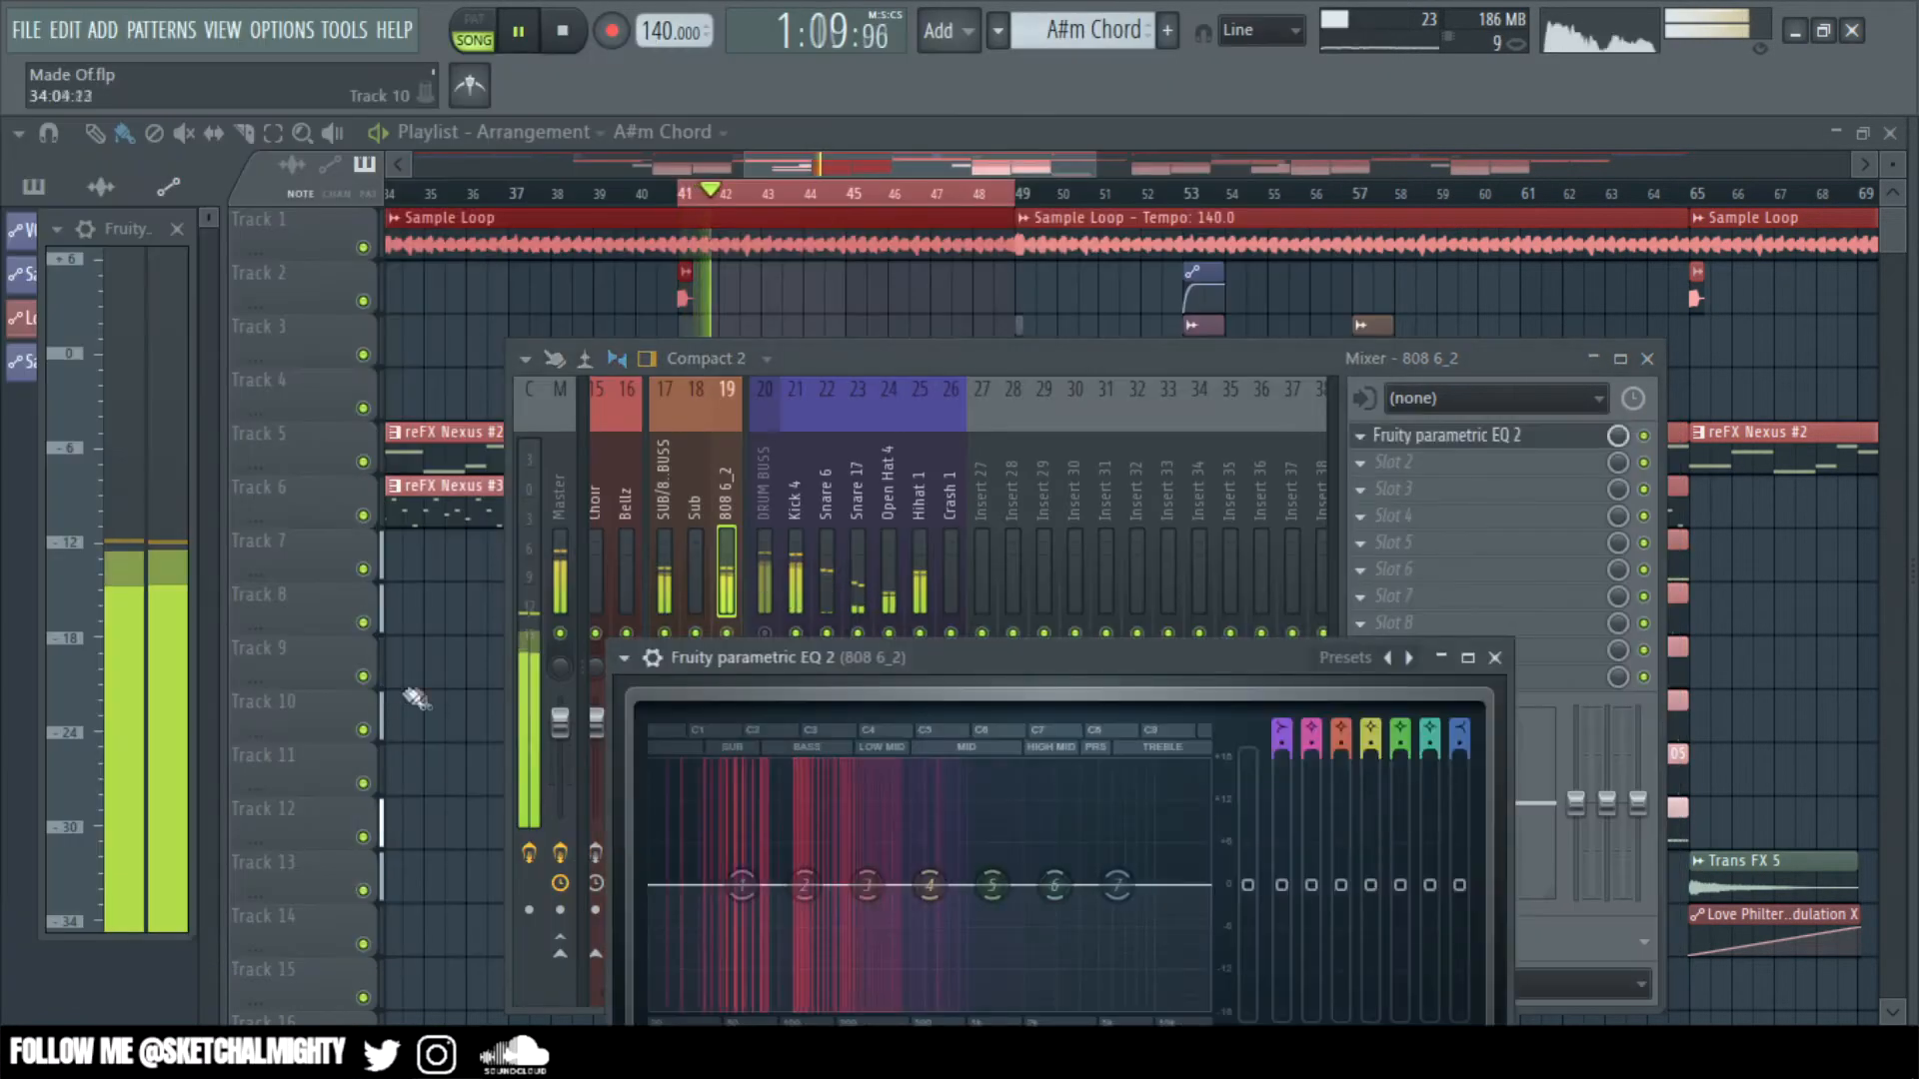
{"action": "left_click_drag", "start_coordinate": [1062, 650], "coordinate": [970, 376]}
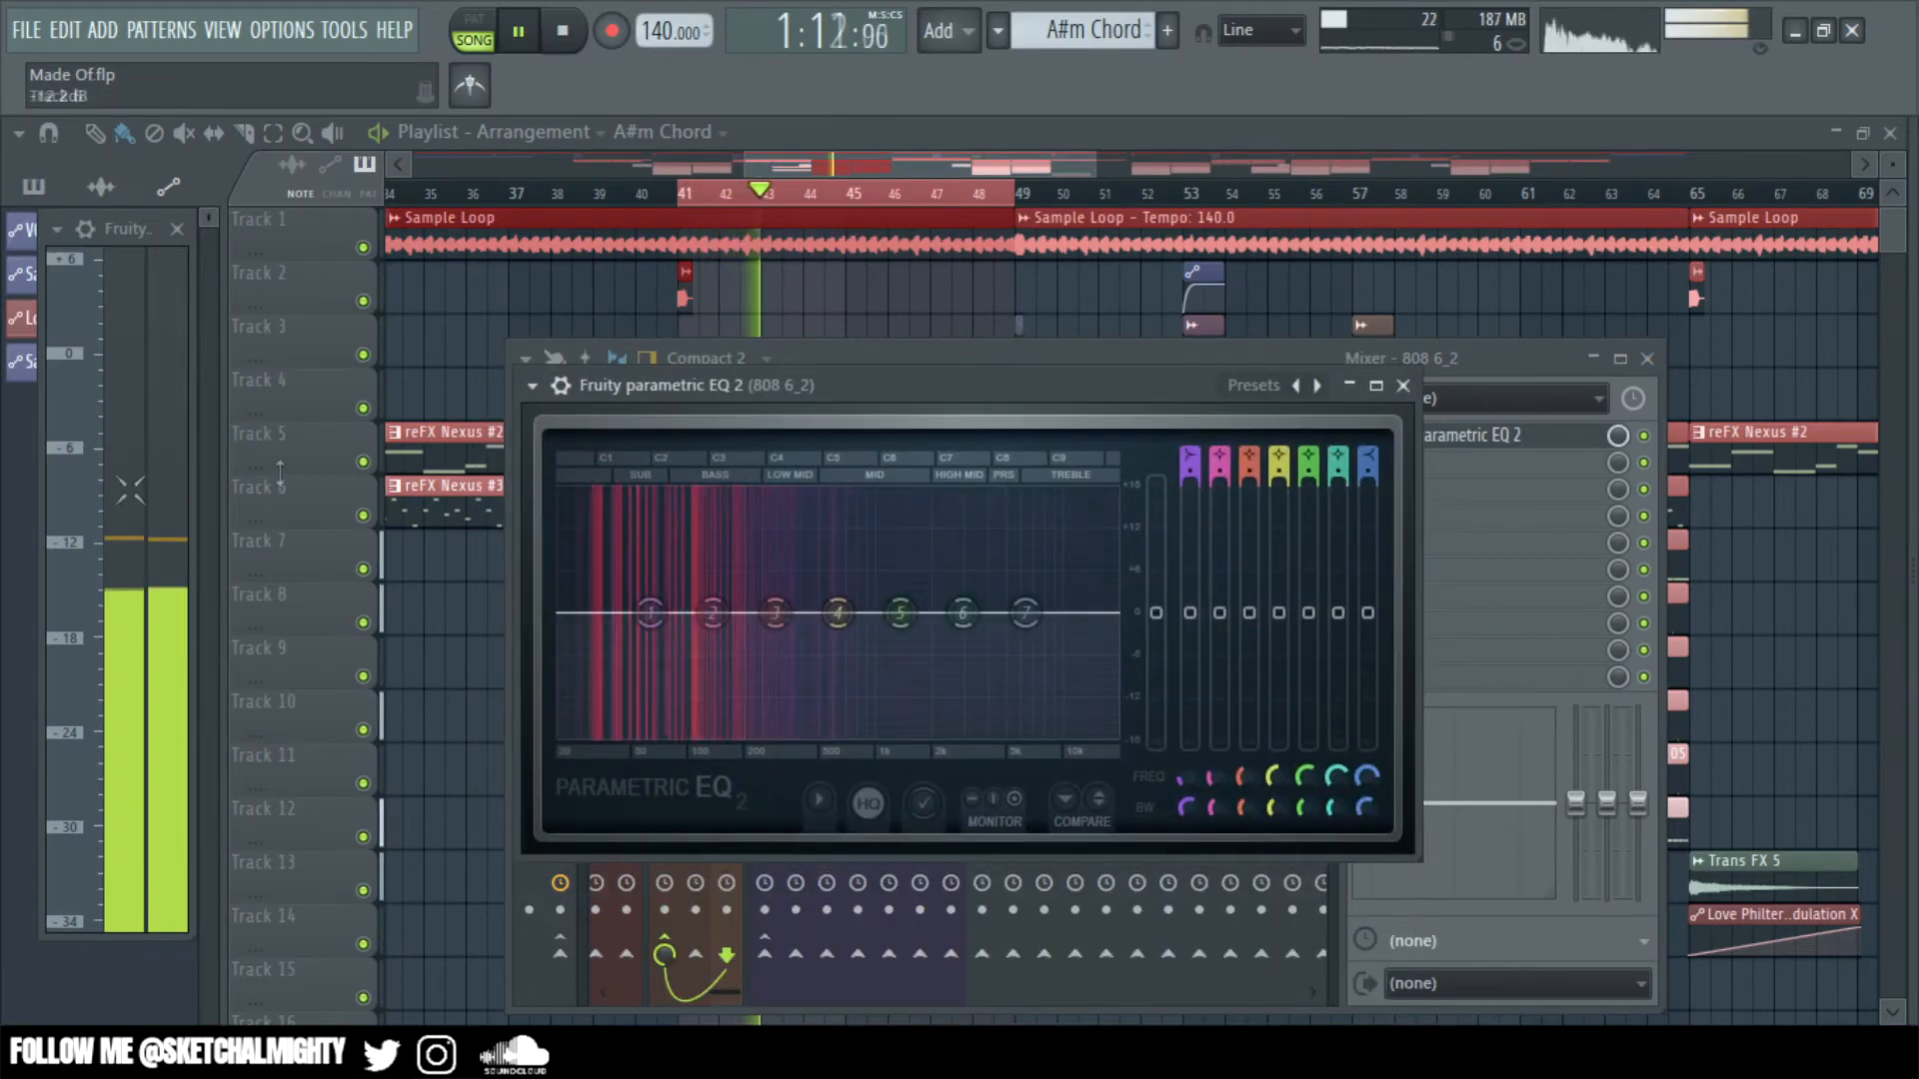
- Try EQ band 7 on the 808 6_2 track as a high pass filter in the treble range
{"action": "left_click_drag", "start_coordinate": [1026, 612], "coordinate": [1084, 733]}
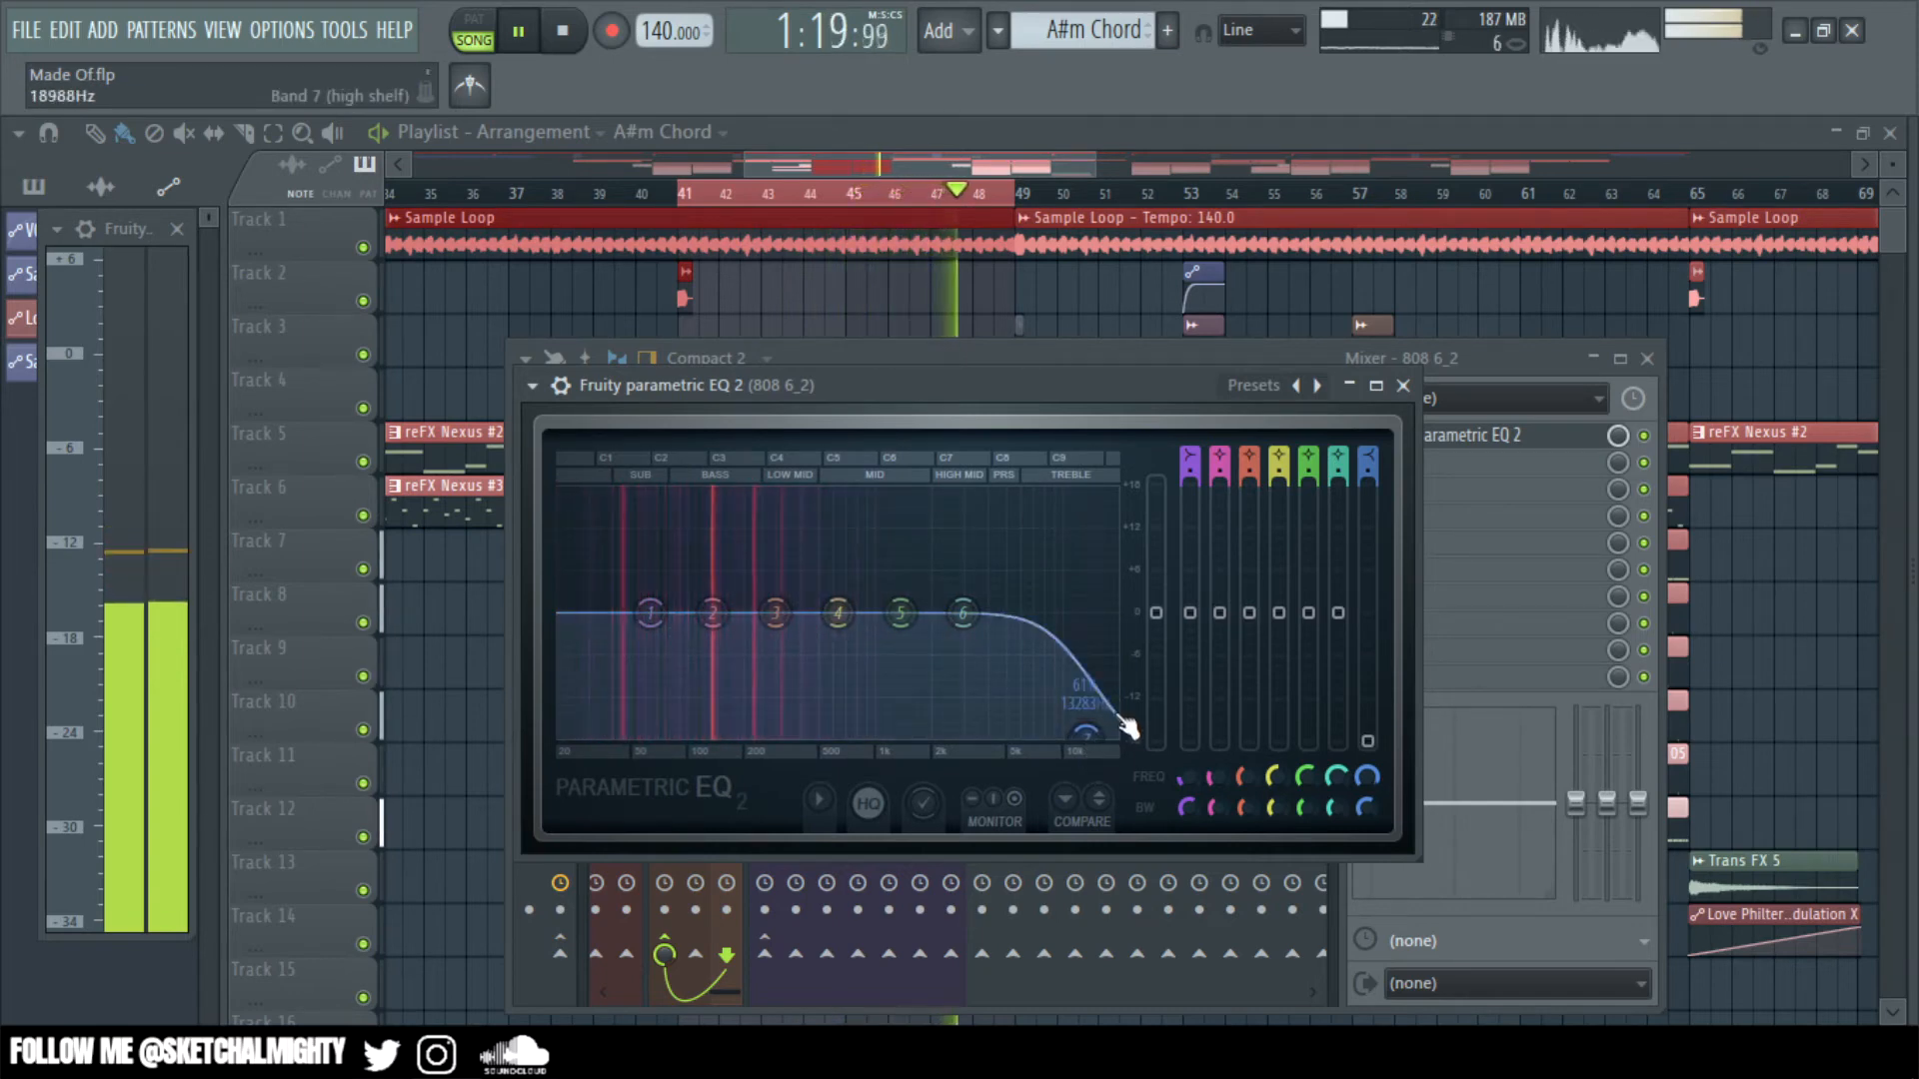
{"action": "right_click", "coordinate": [1088, 742]}
{"action": "mouse_move", "coordinate": [1154, 820]}
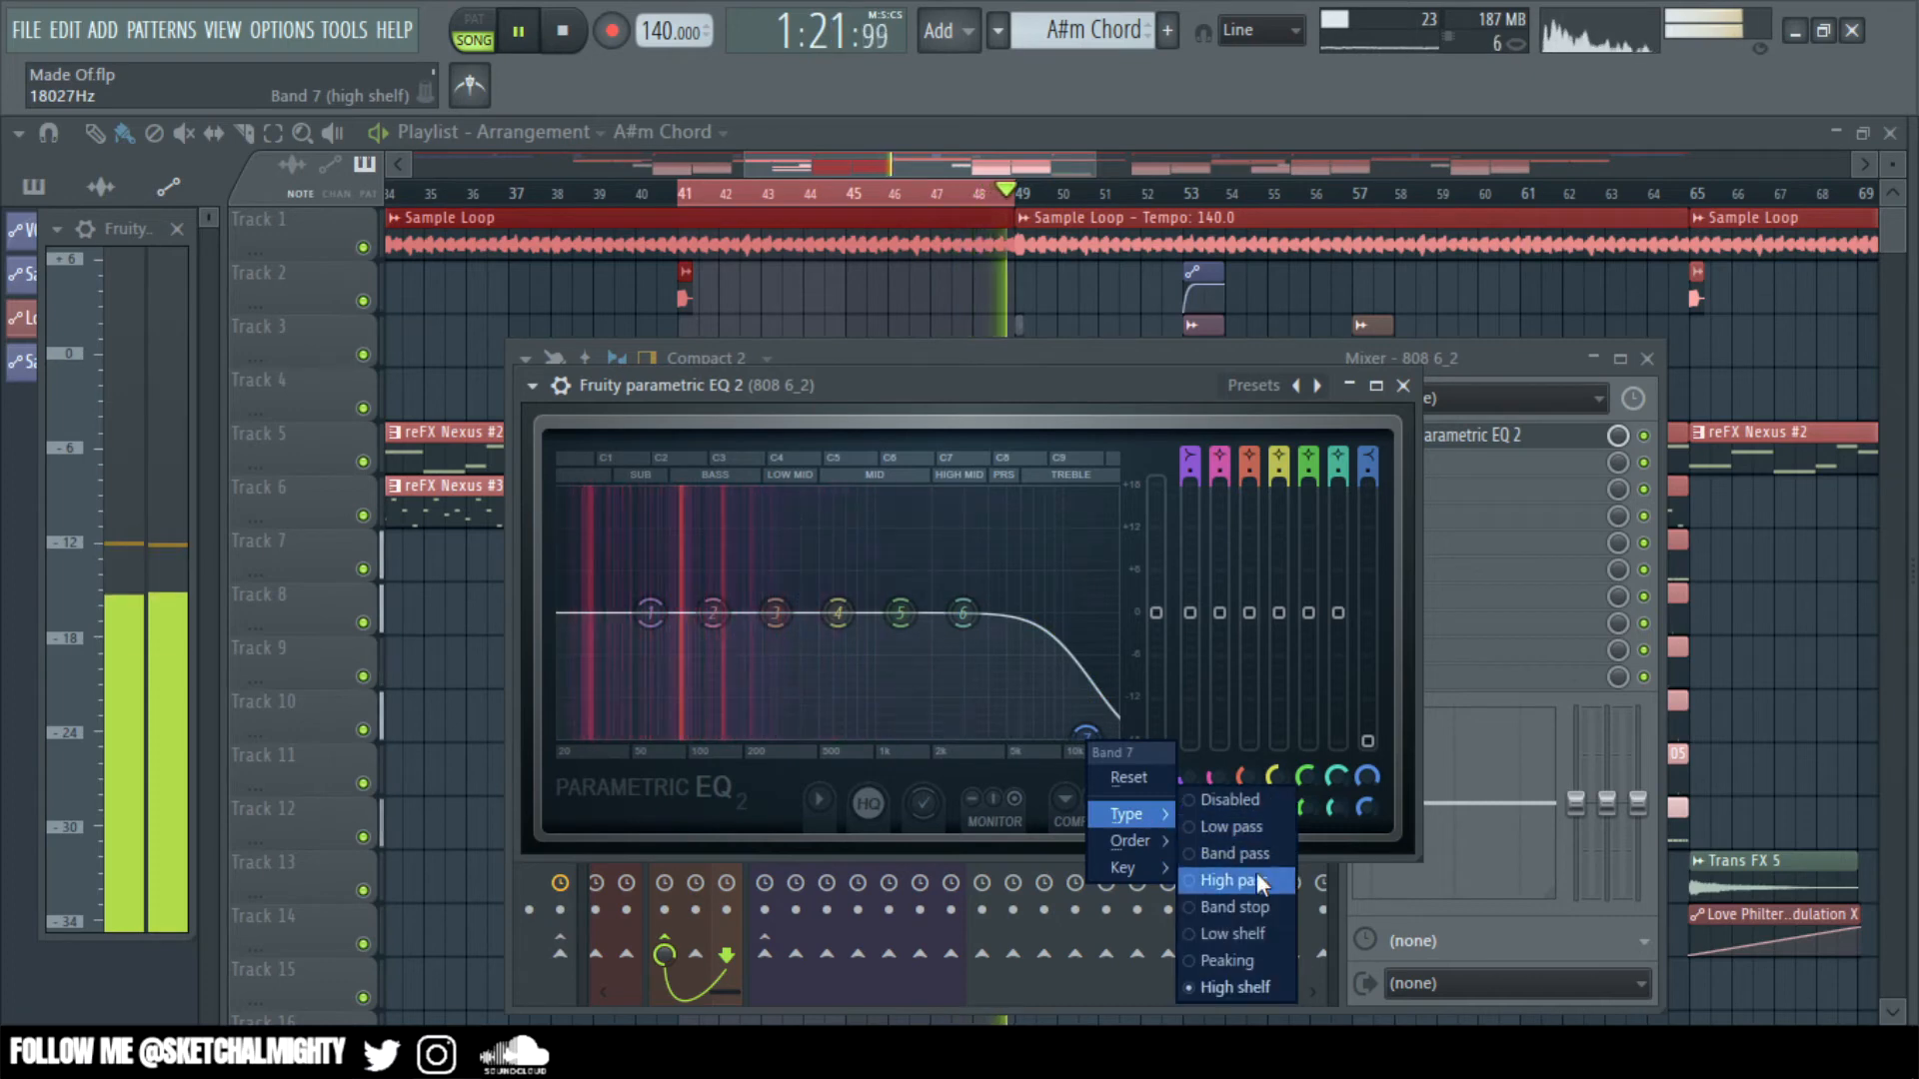
{"action": "left_click", "coordinate": [1229, 880]}
- Make EQ band 7 a Steep 6 low pass filter with its cutoff between 200 and 500 Hz
{"action": "right_click", "coordinate": [1086, 614]}
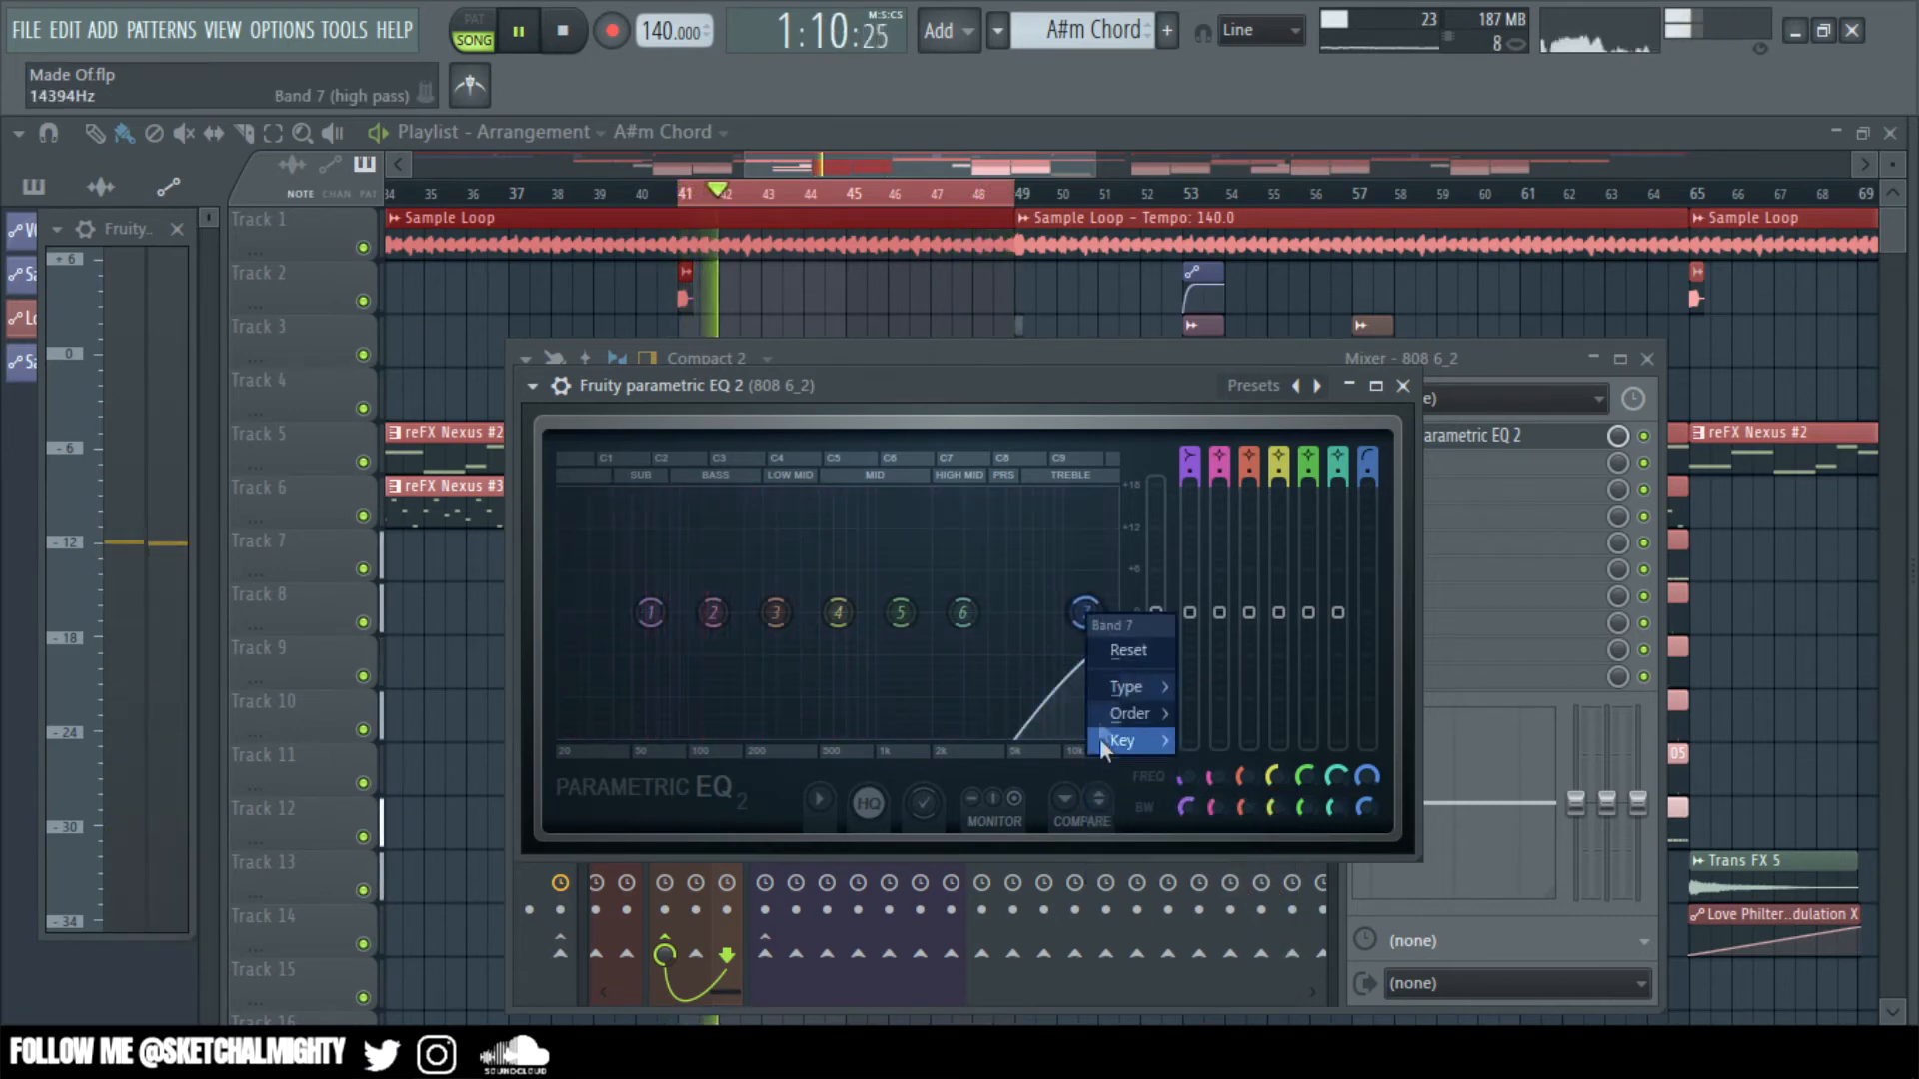
{"action": "mouse_move", "coordinate": [1134, 715]}
{"action": "left_click", "coordinate": [1259, 739]}
{"action": "right_click", "coordinate": [1087, 614]}
{"action": "mouse_move", "coordinate": [1142, 688]}
{"action": "left_click", "coordinate": [1249, 712]}
{"action": "left_click_drag", "start_coordinate": [1086, 613], "coordinate": [792, 613]}
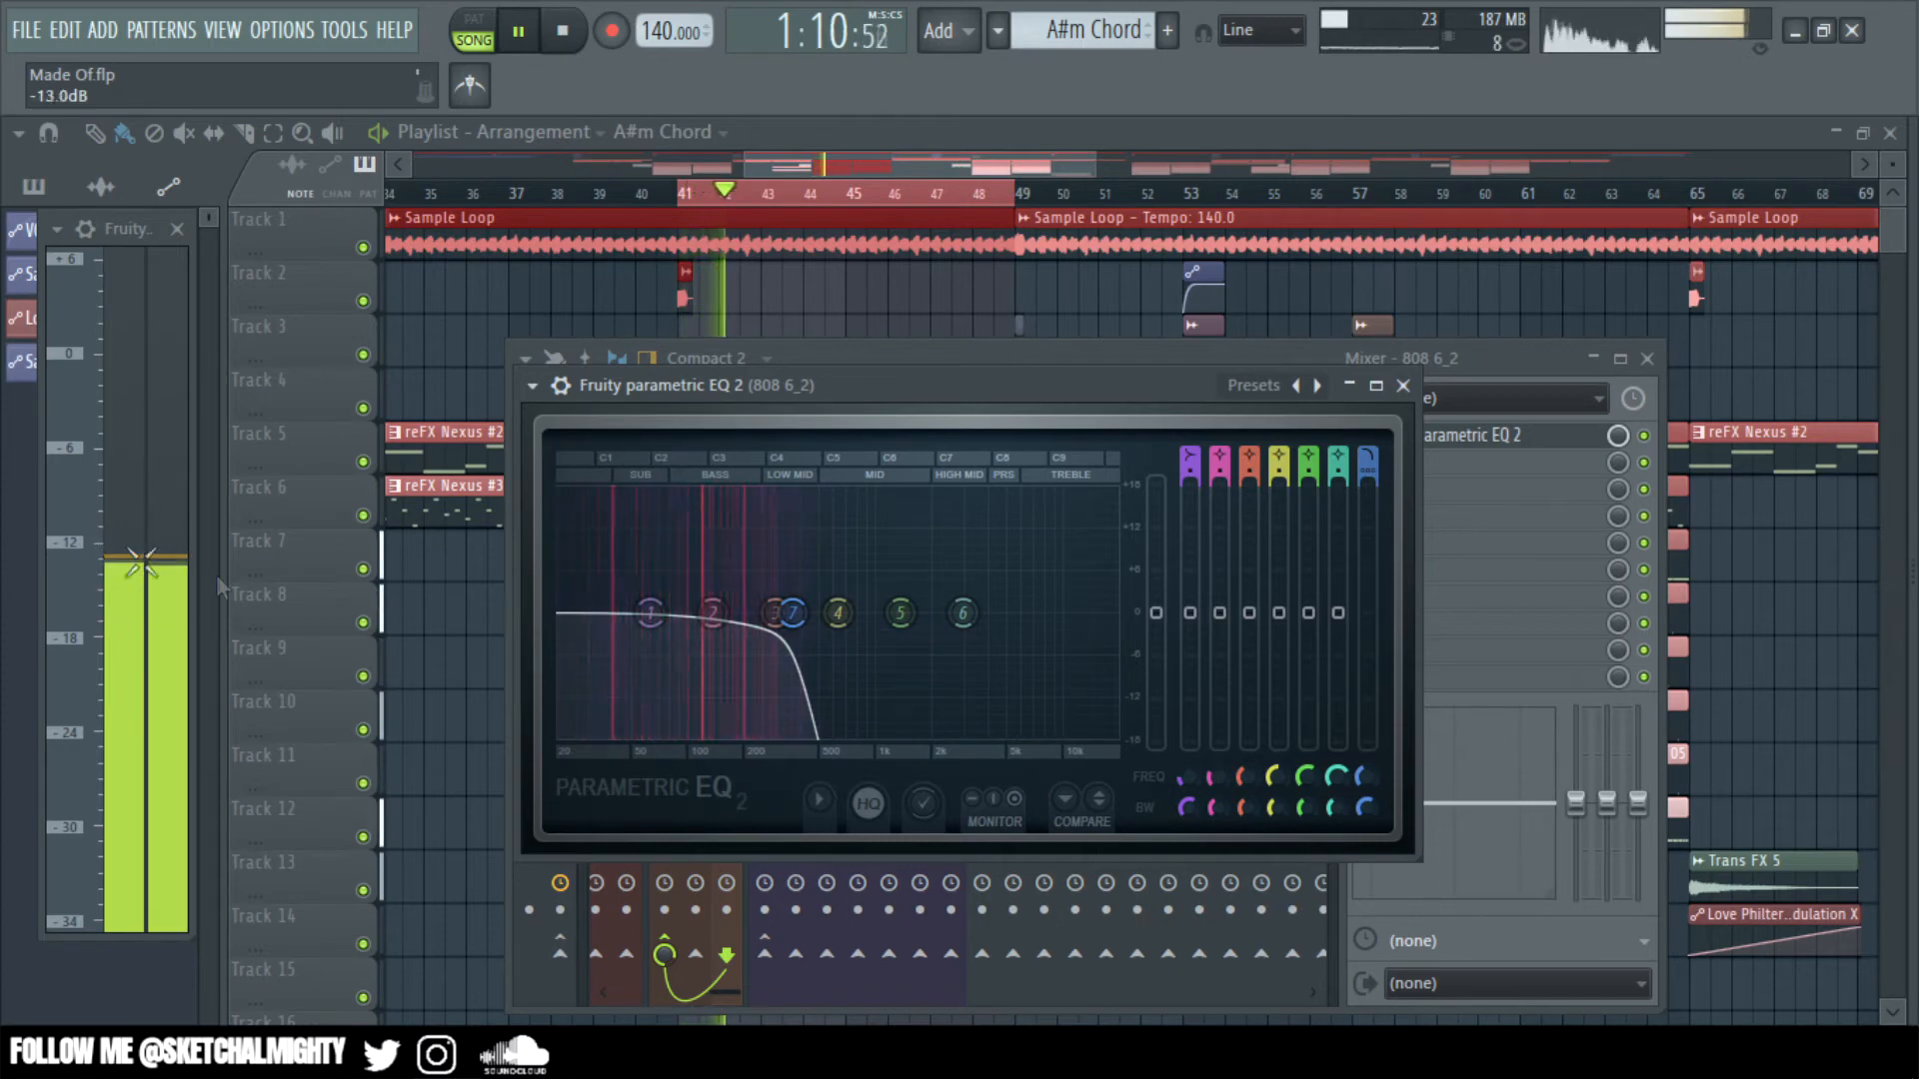
- Set EQ band 1 on the 808 6_2 track to order Steep 6 and type High pass
{"action": "right_click", "coordinate": [649, 613]}
{"action": "mouse_move", "coordinate": [733, 705]}
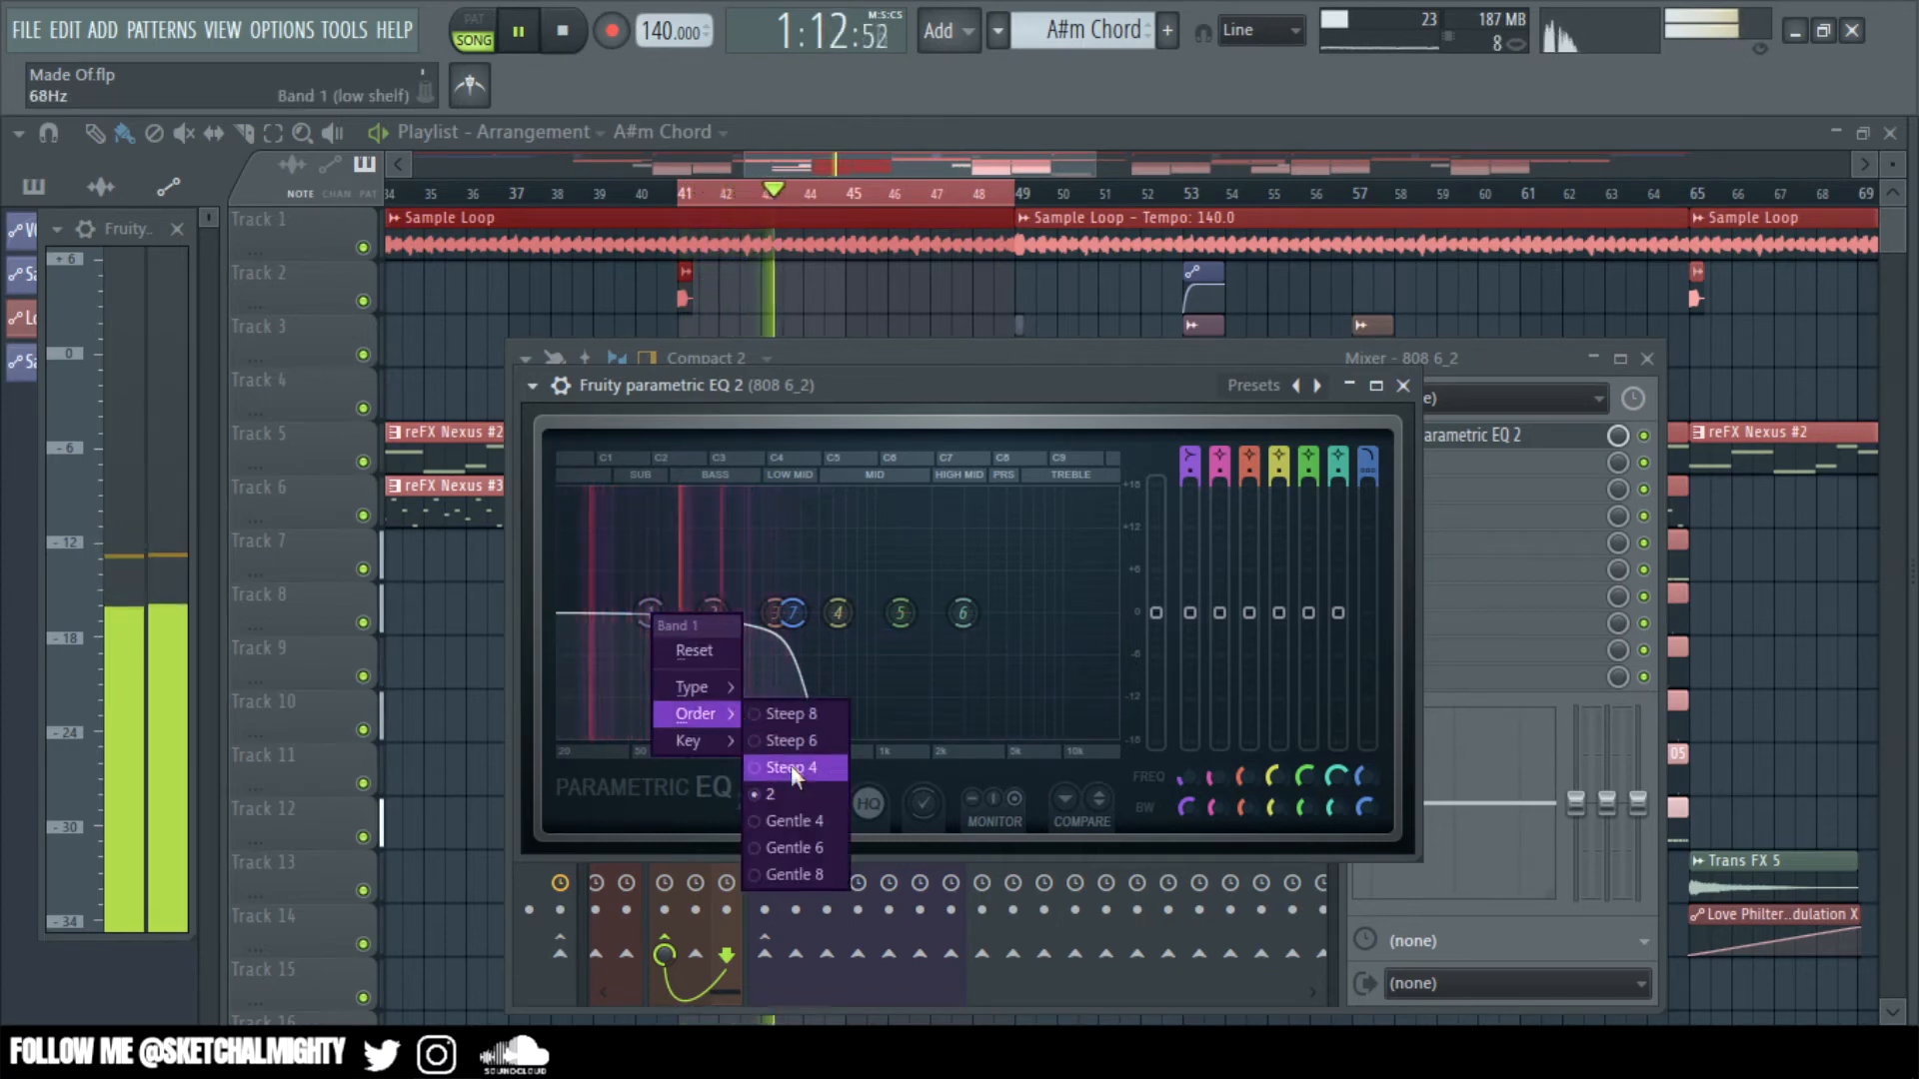
{"action": "left_click", "coordinate": [791, 736]}
{"action": "right_click", "coordinate": [651, 611]}
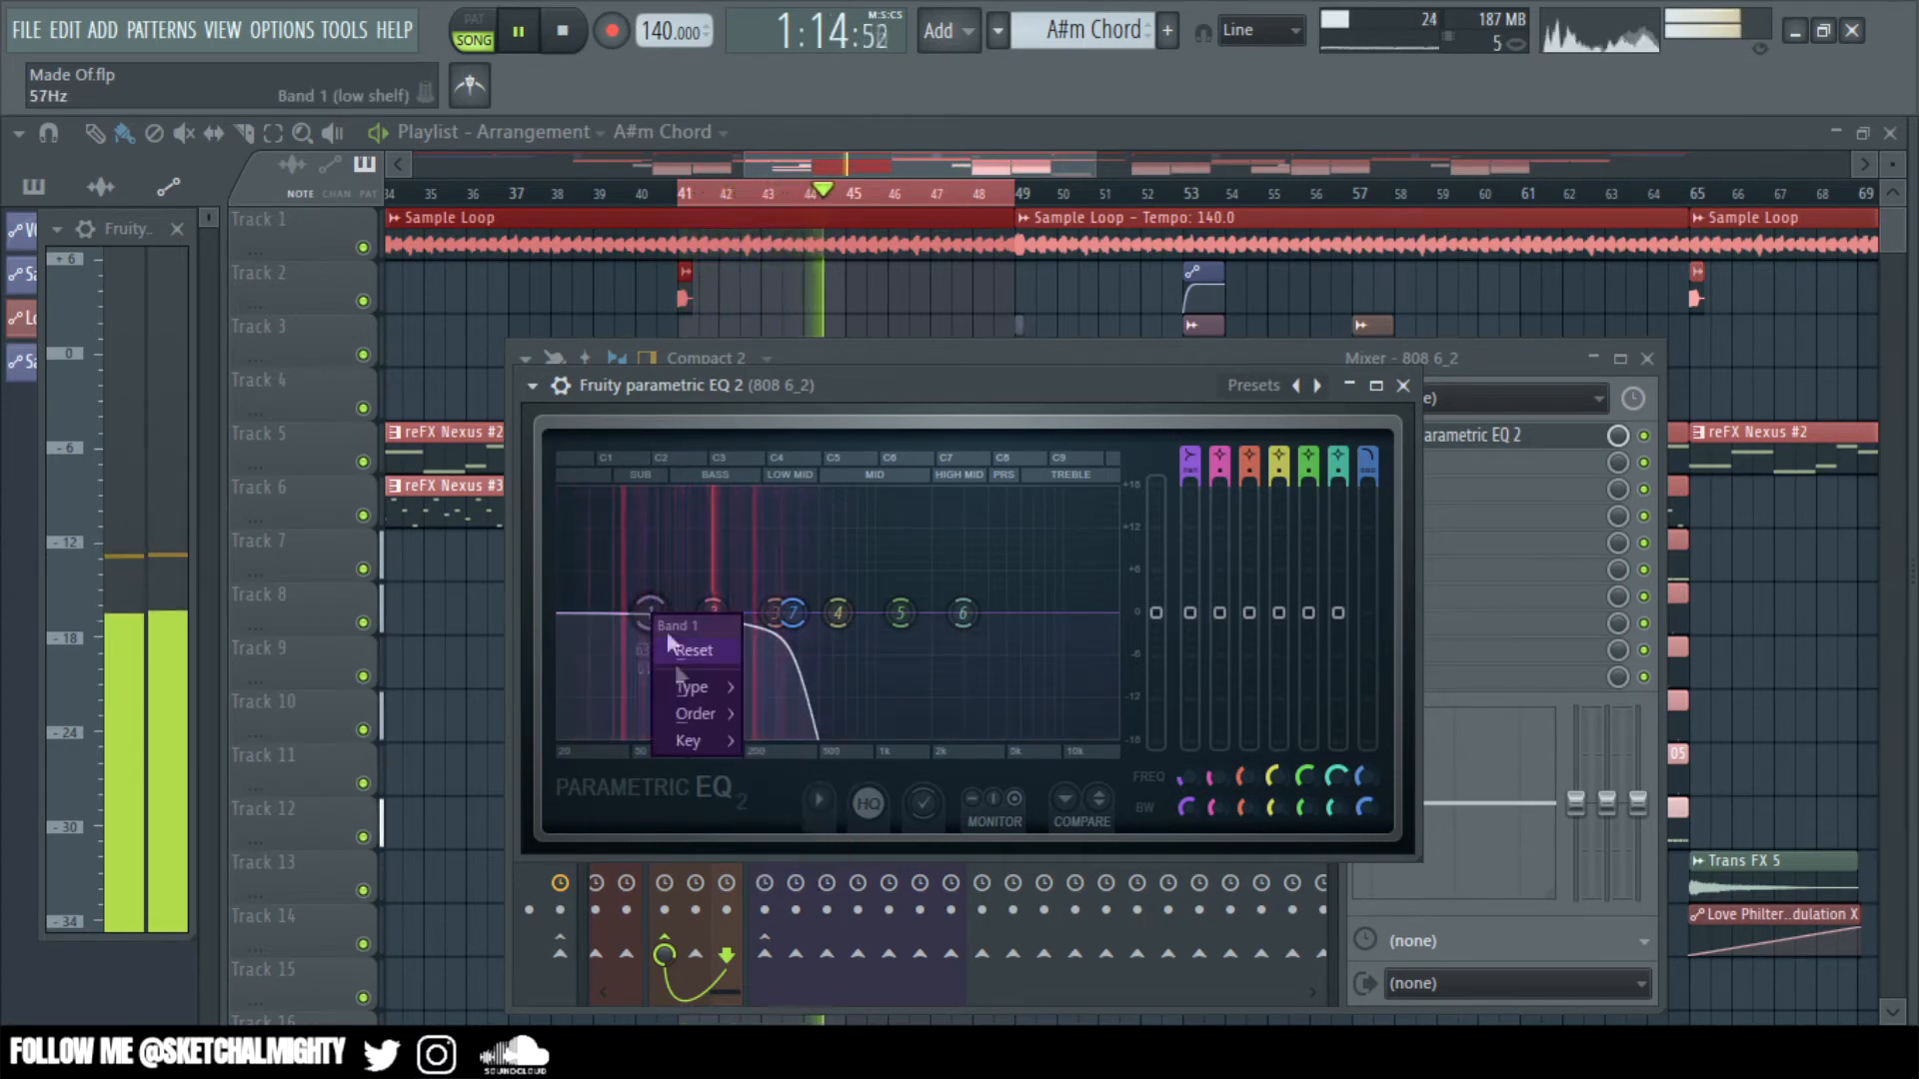
{"action": "mouse_move", "coordinate": [699, 691]}
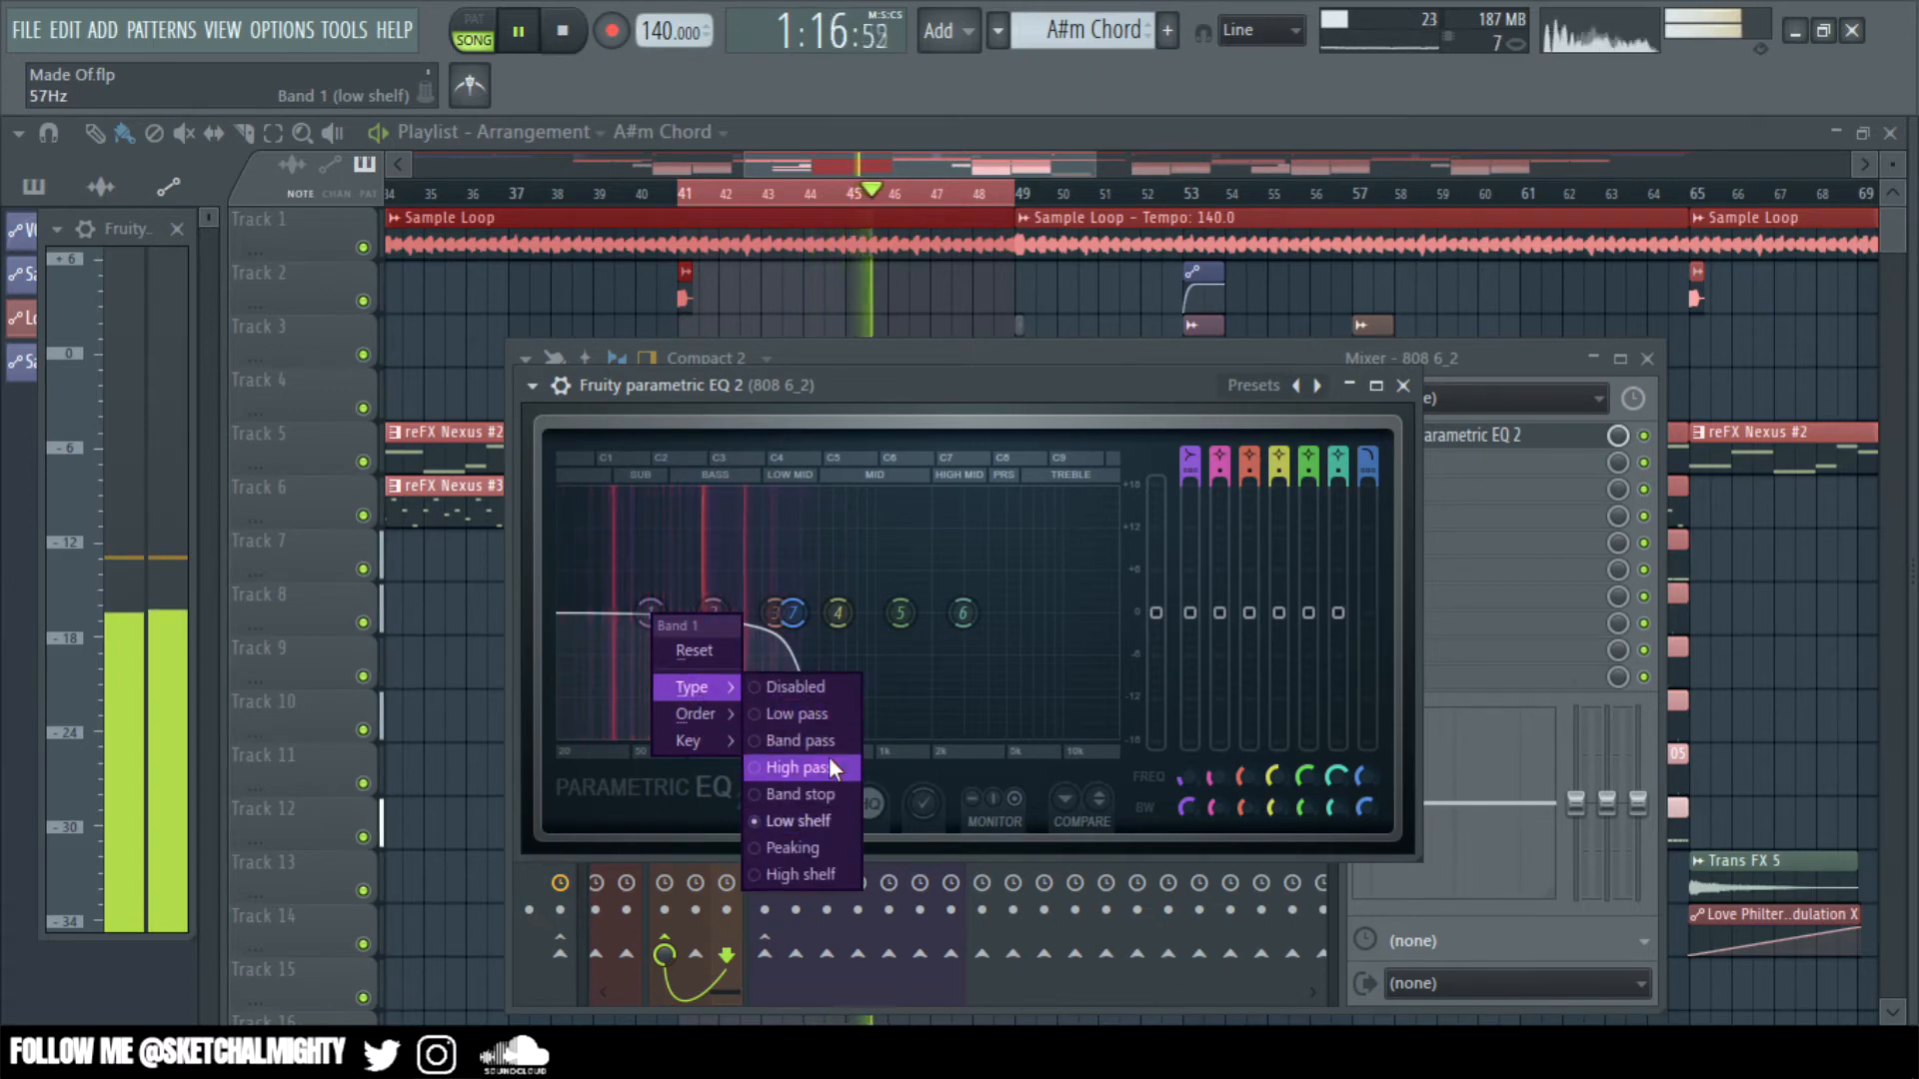
{"action": "left_click", "coordinate": [828, 765]}
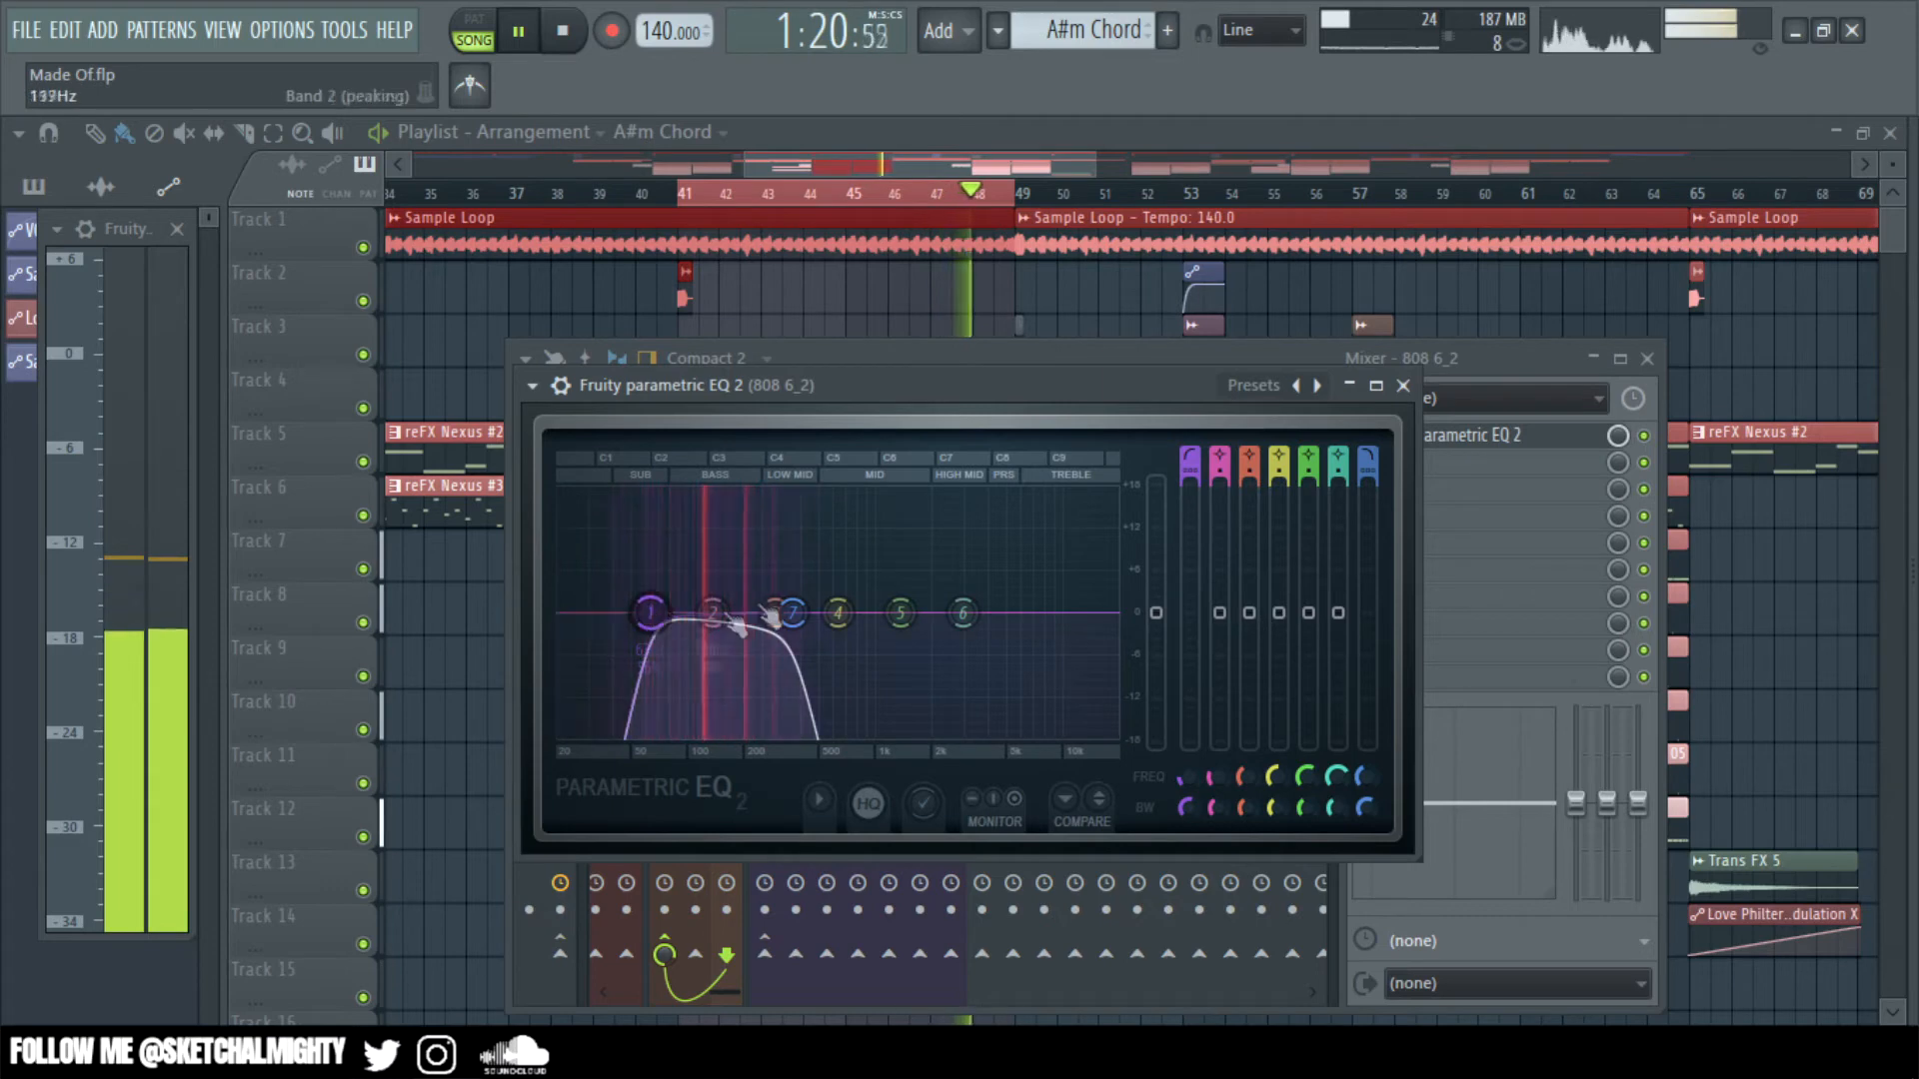
- Lower the high pass cutoff of band 1 into the sub range and set the 808 6_2 EQ's main level to about -1.2 dB
{"action": "left_click_drag", "start_coordinate": [670, 645], "coordinate": [586, 613]}
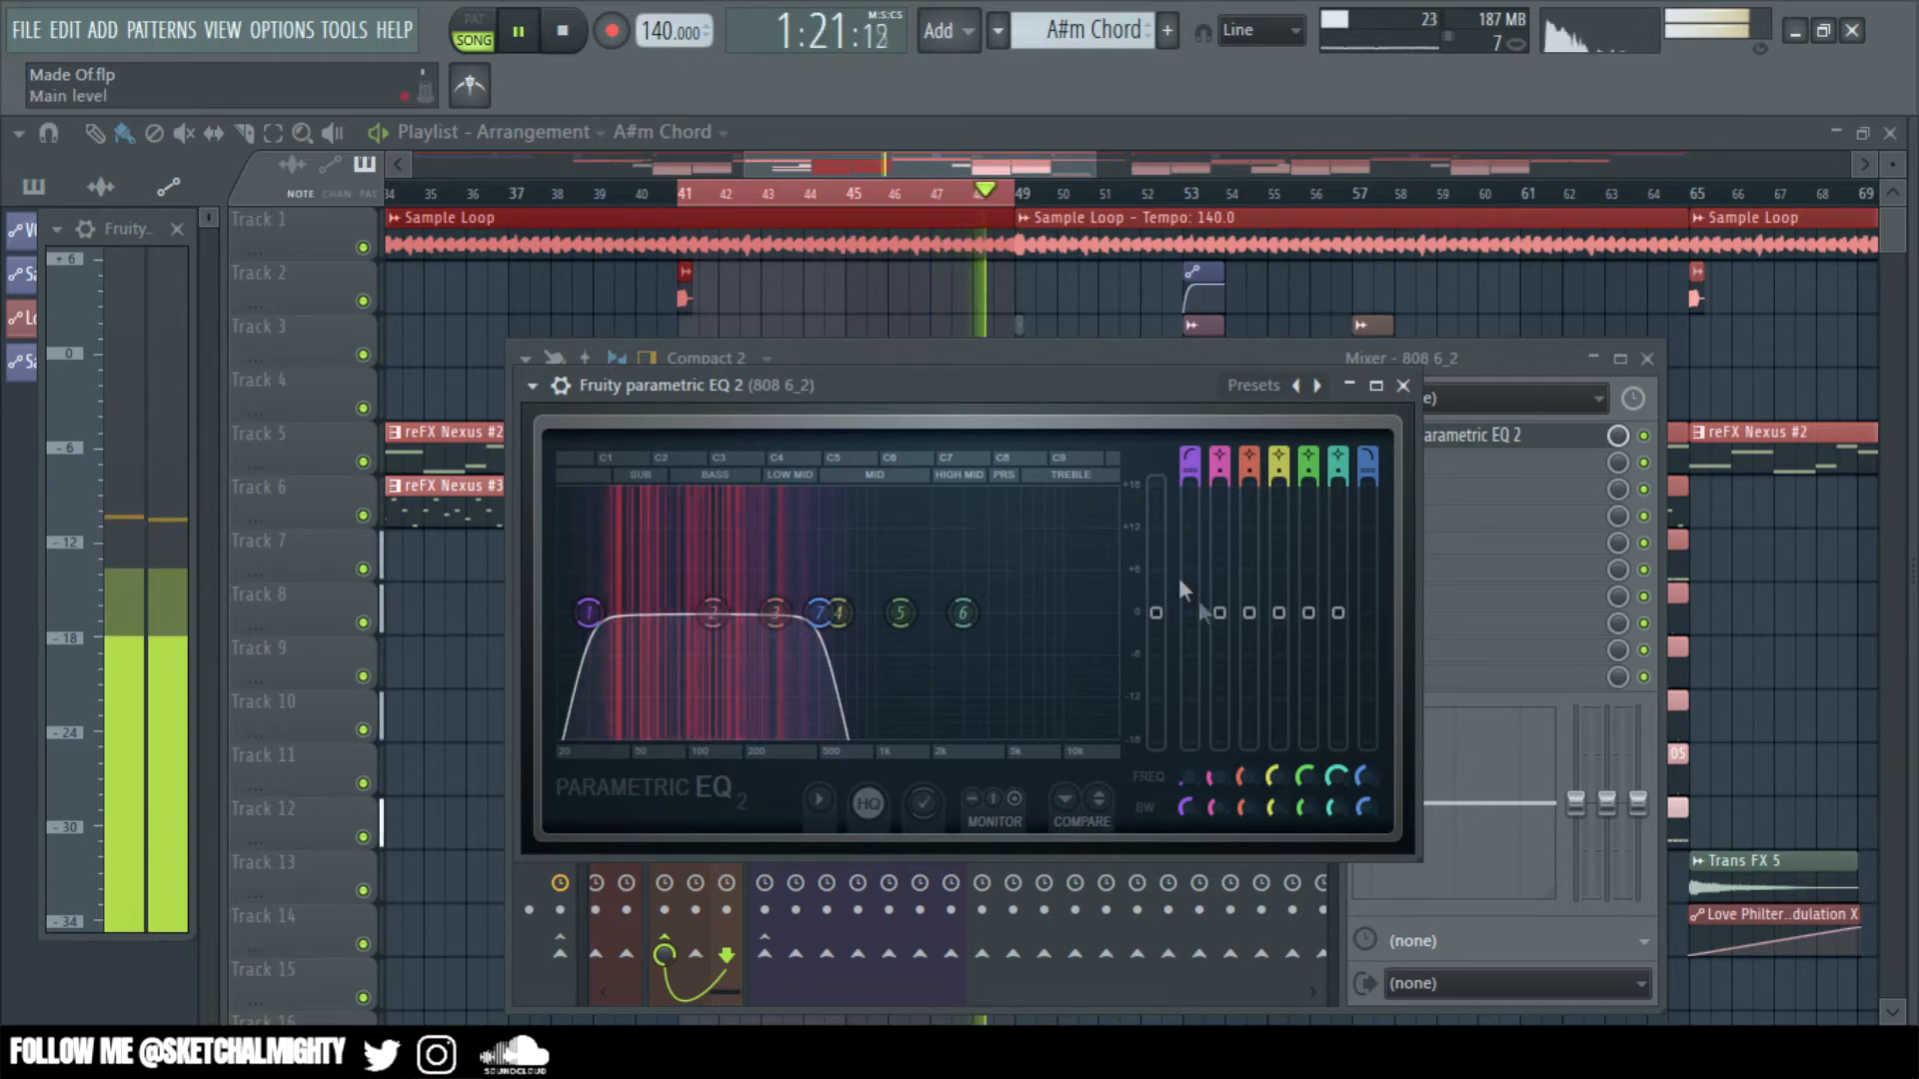
{"action": "left_click_drag", "start_coordinate": [1161, 615], "coordinate": [1162, 616]}
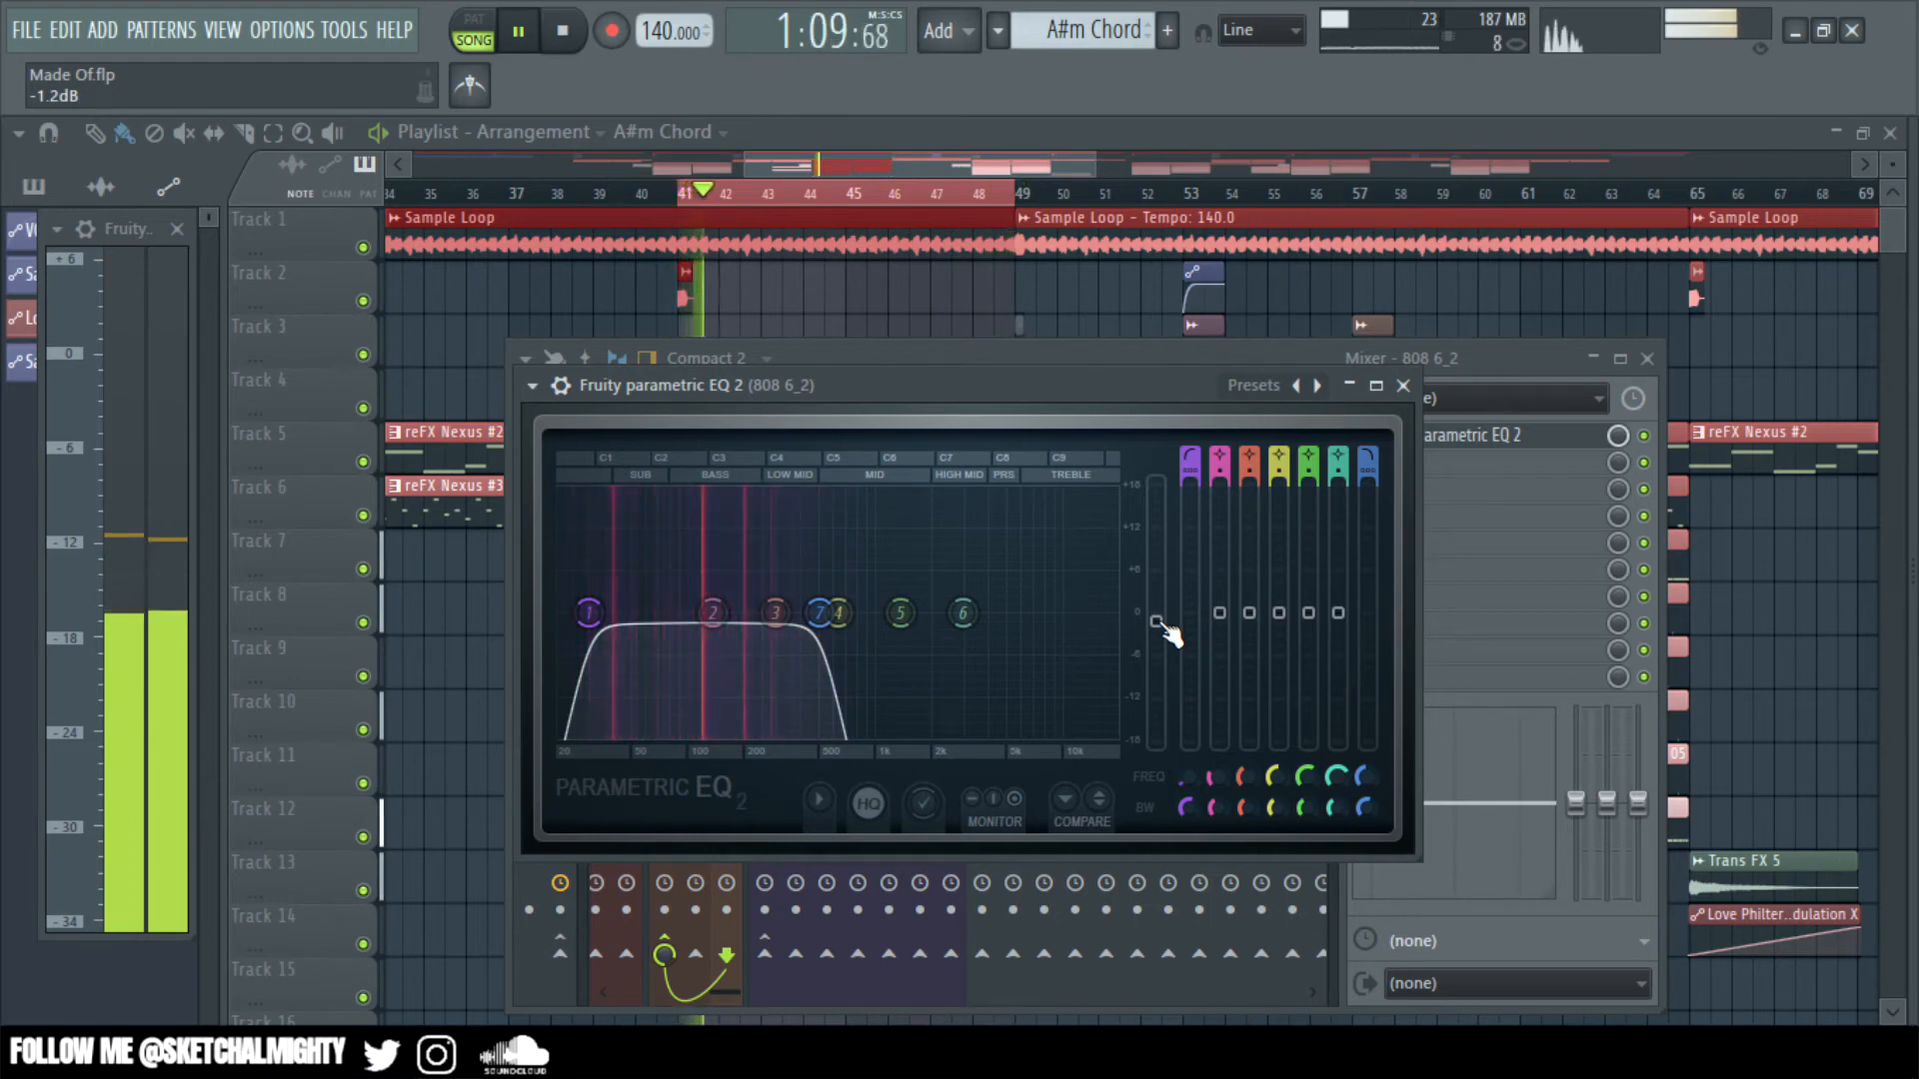
{"action": "left_click", "coordinate": [1402, 386]}
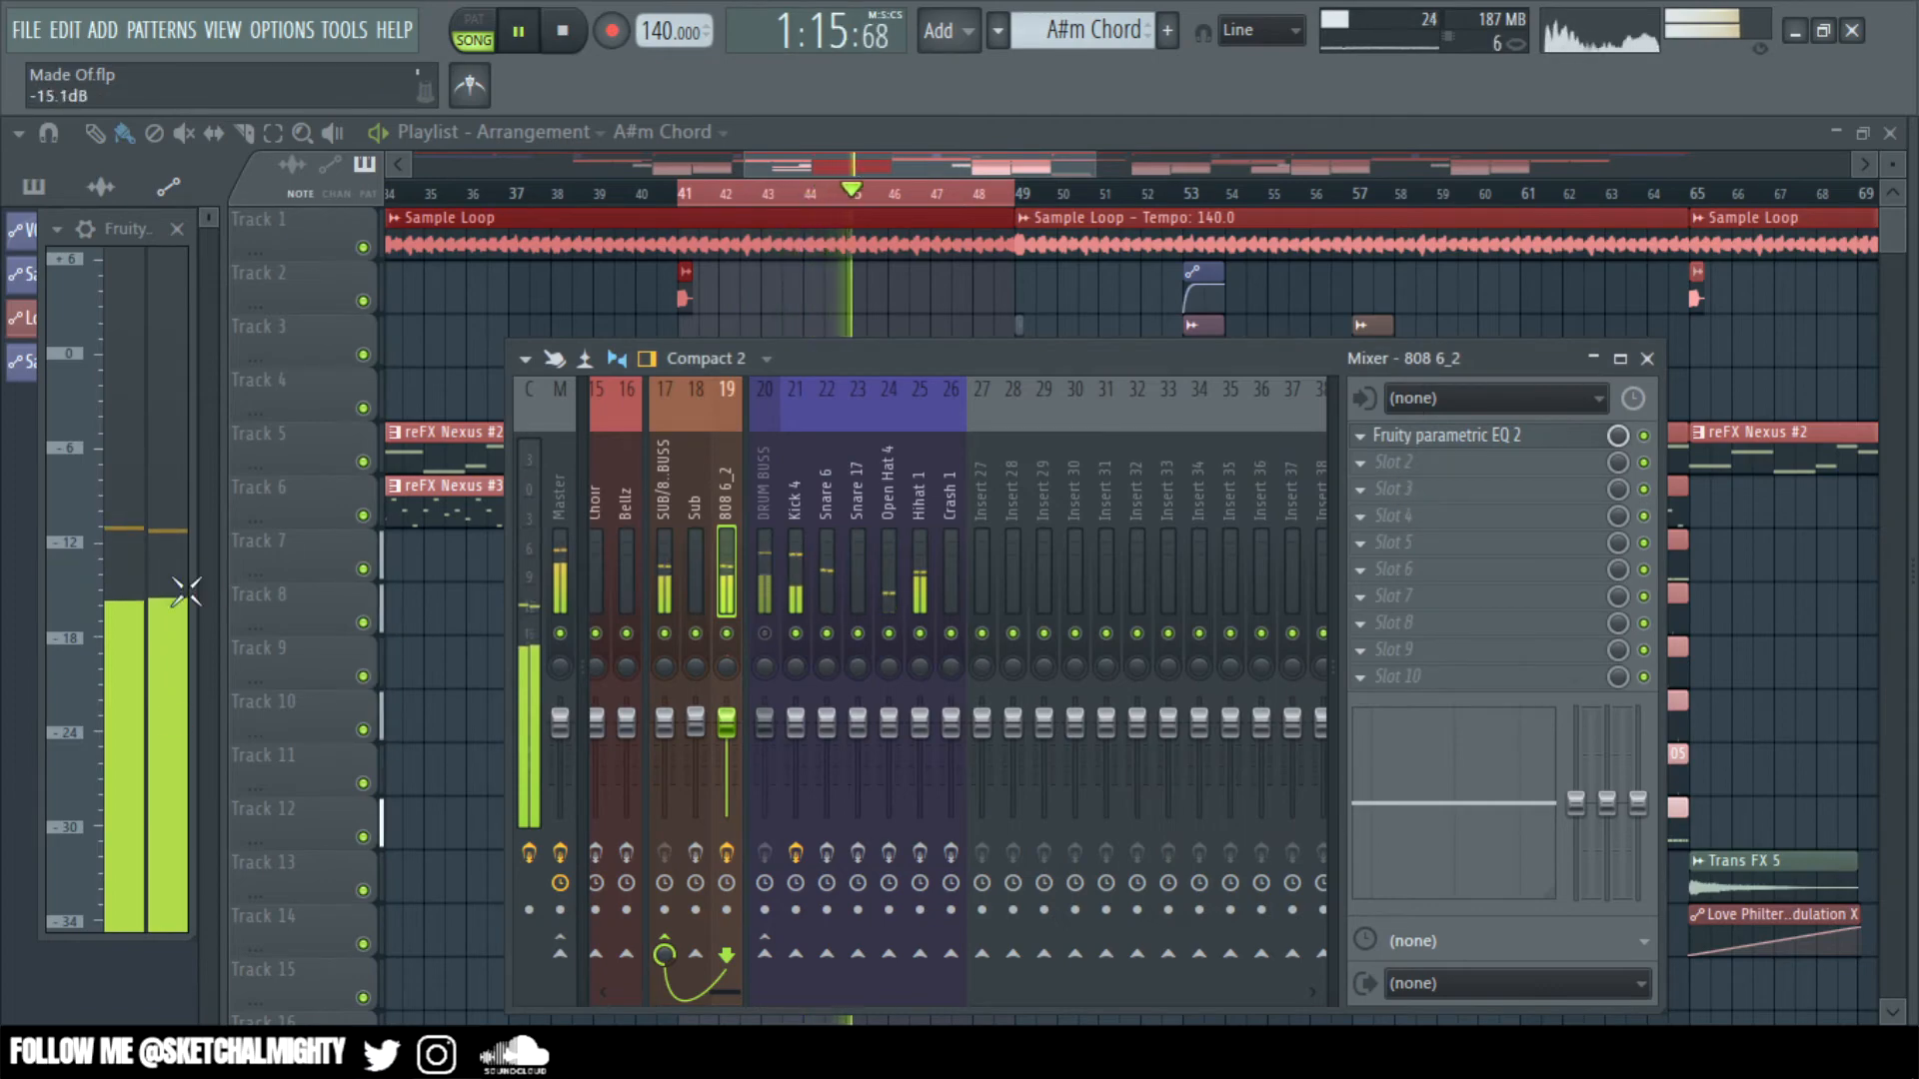
- Load CamelCrusher in the second effect slot of the 808 6_2 track, pause playback and reposition the plugin window
{"action": "left_click", "coordinate": [1489, 468]}
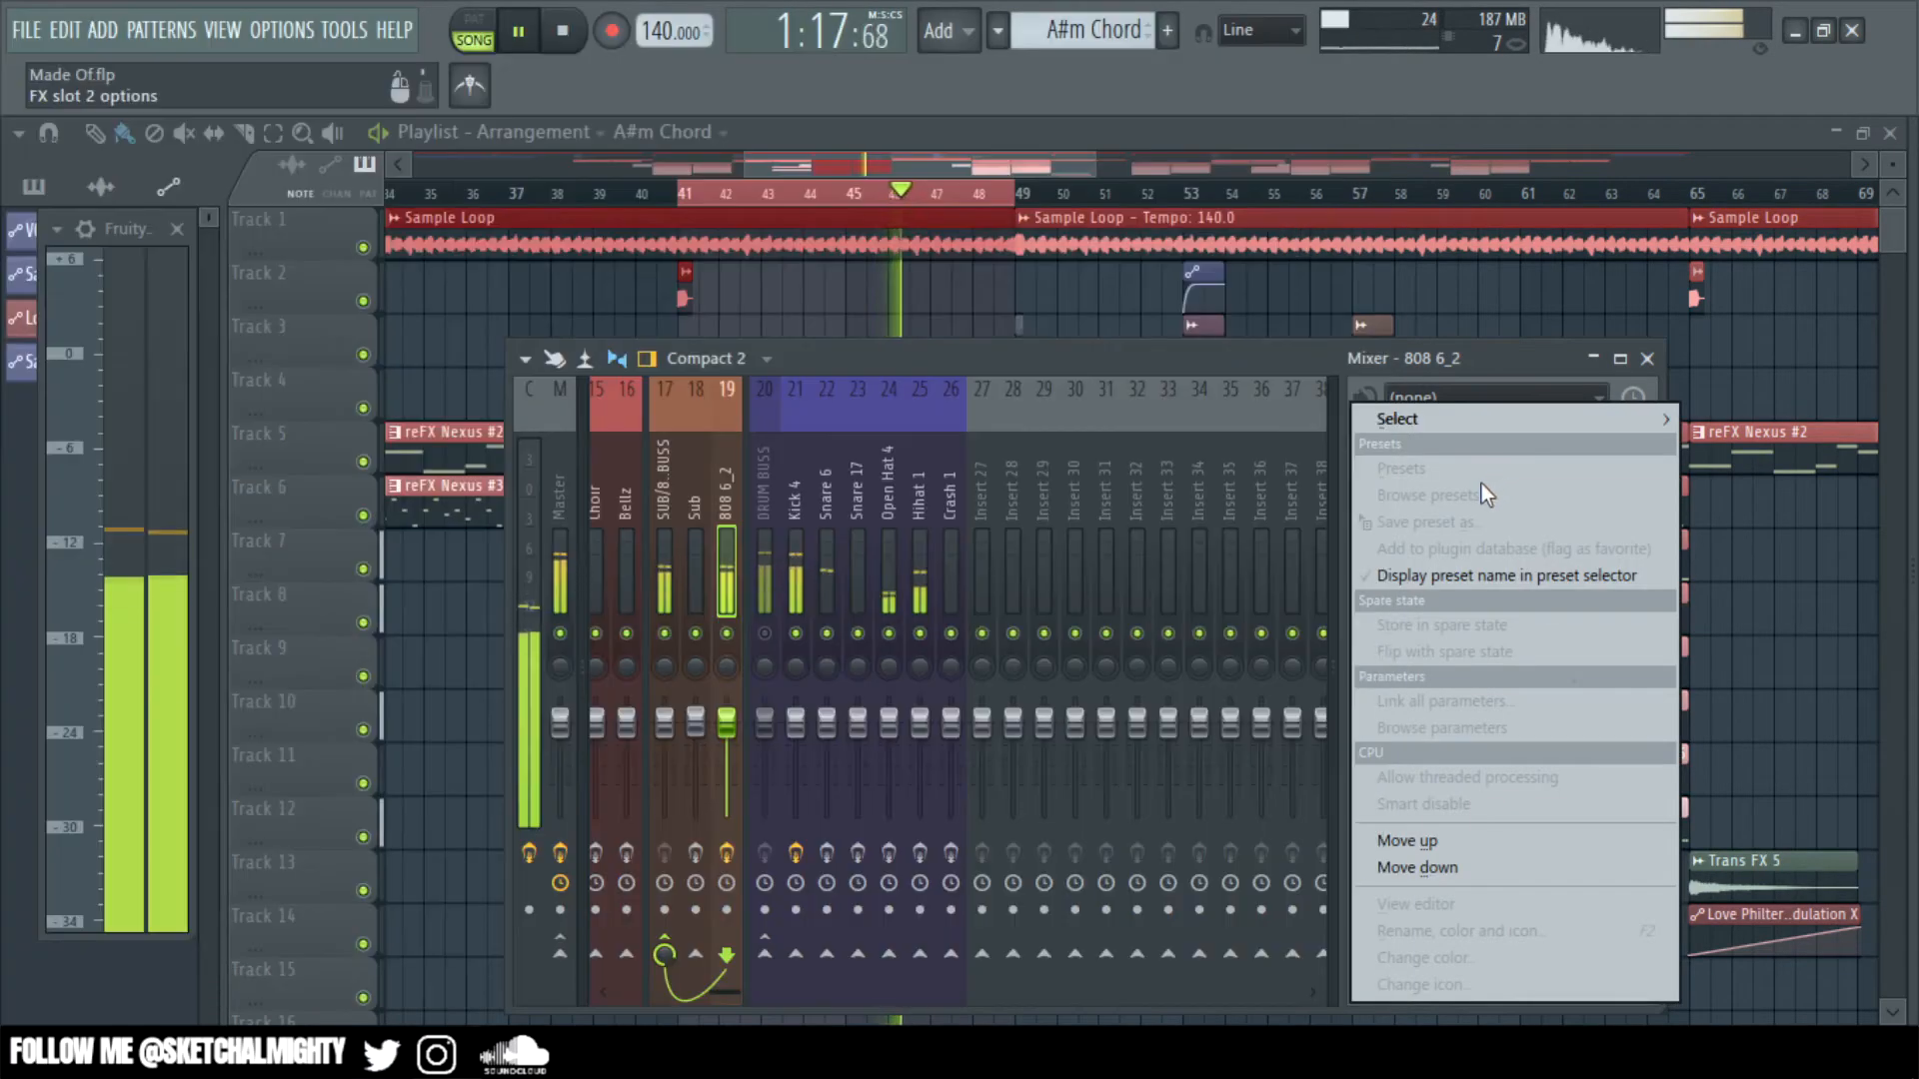
{"action": "mouse_move", "coordinate": [1483, 424]}
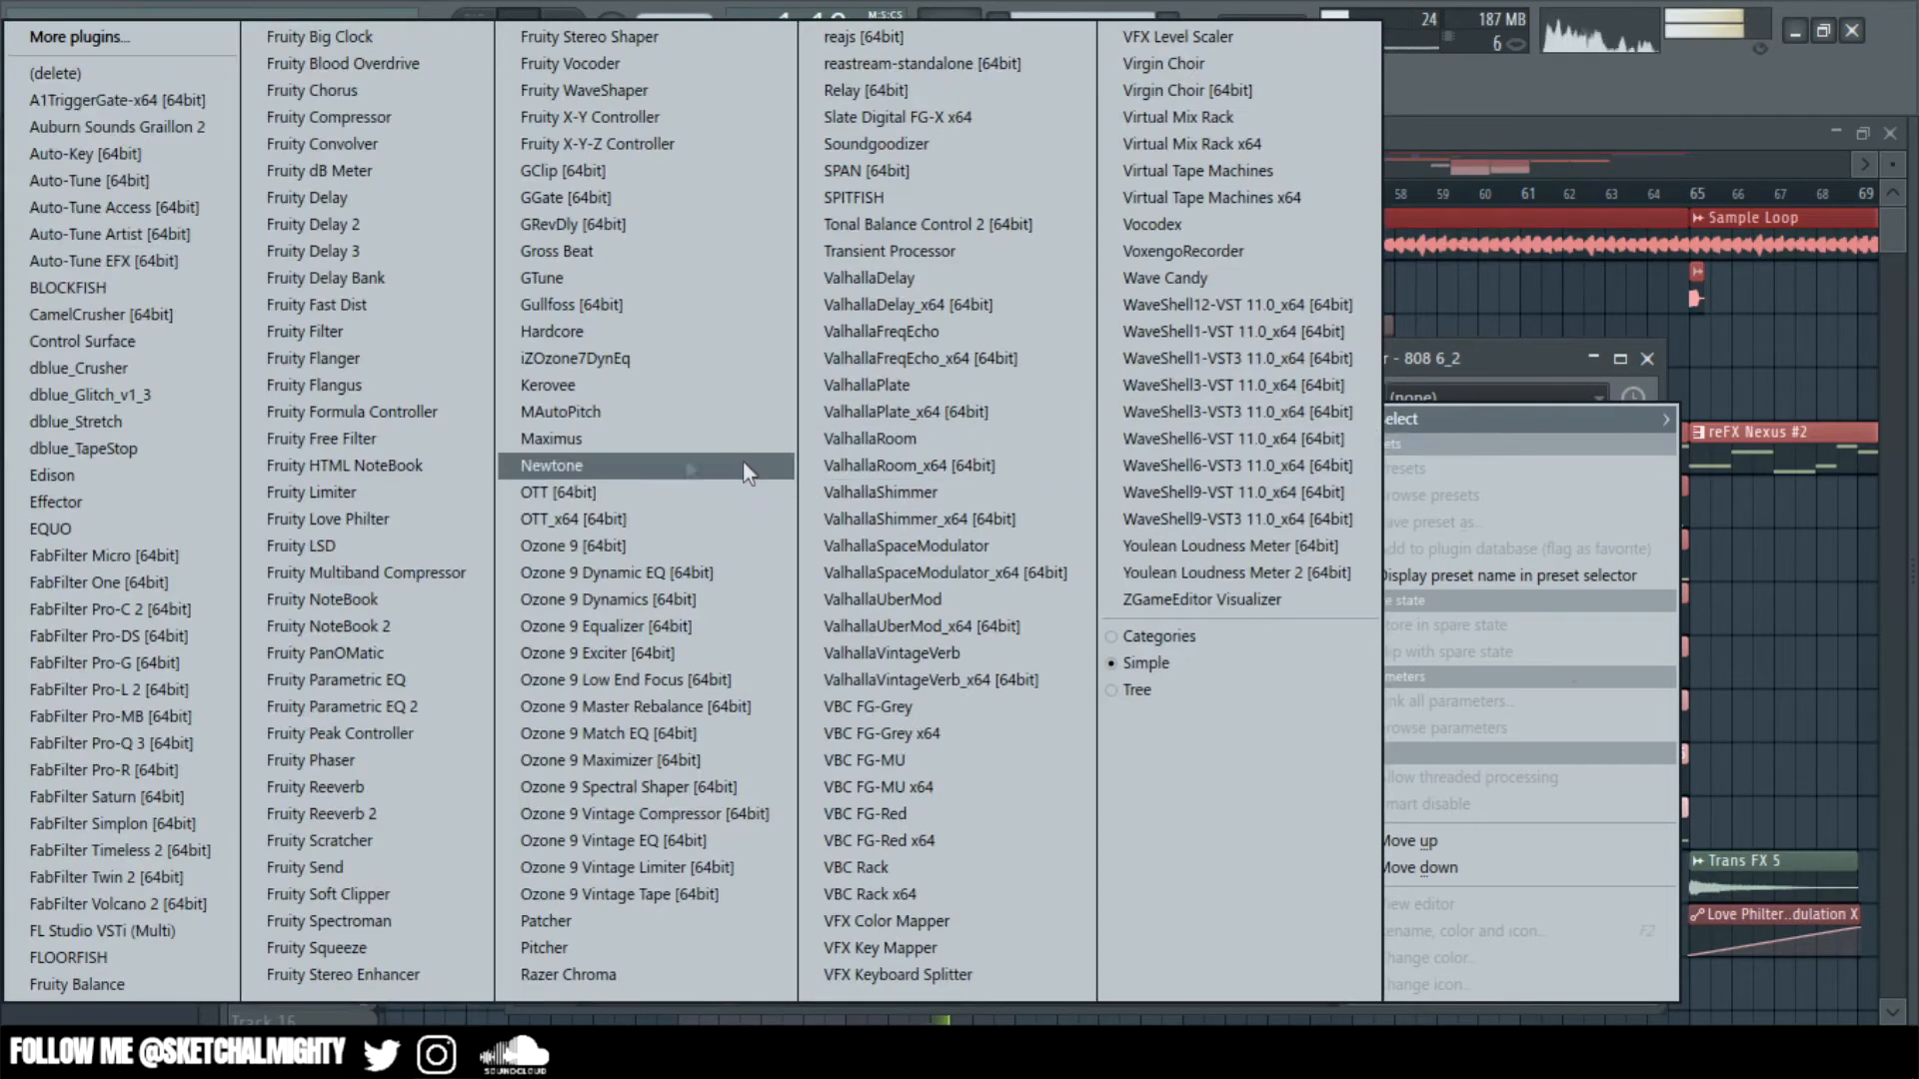
{"action": "left_click", "coordinate": [171, 312]}
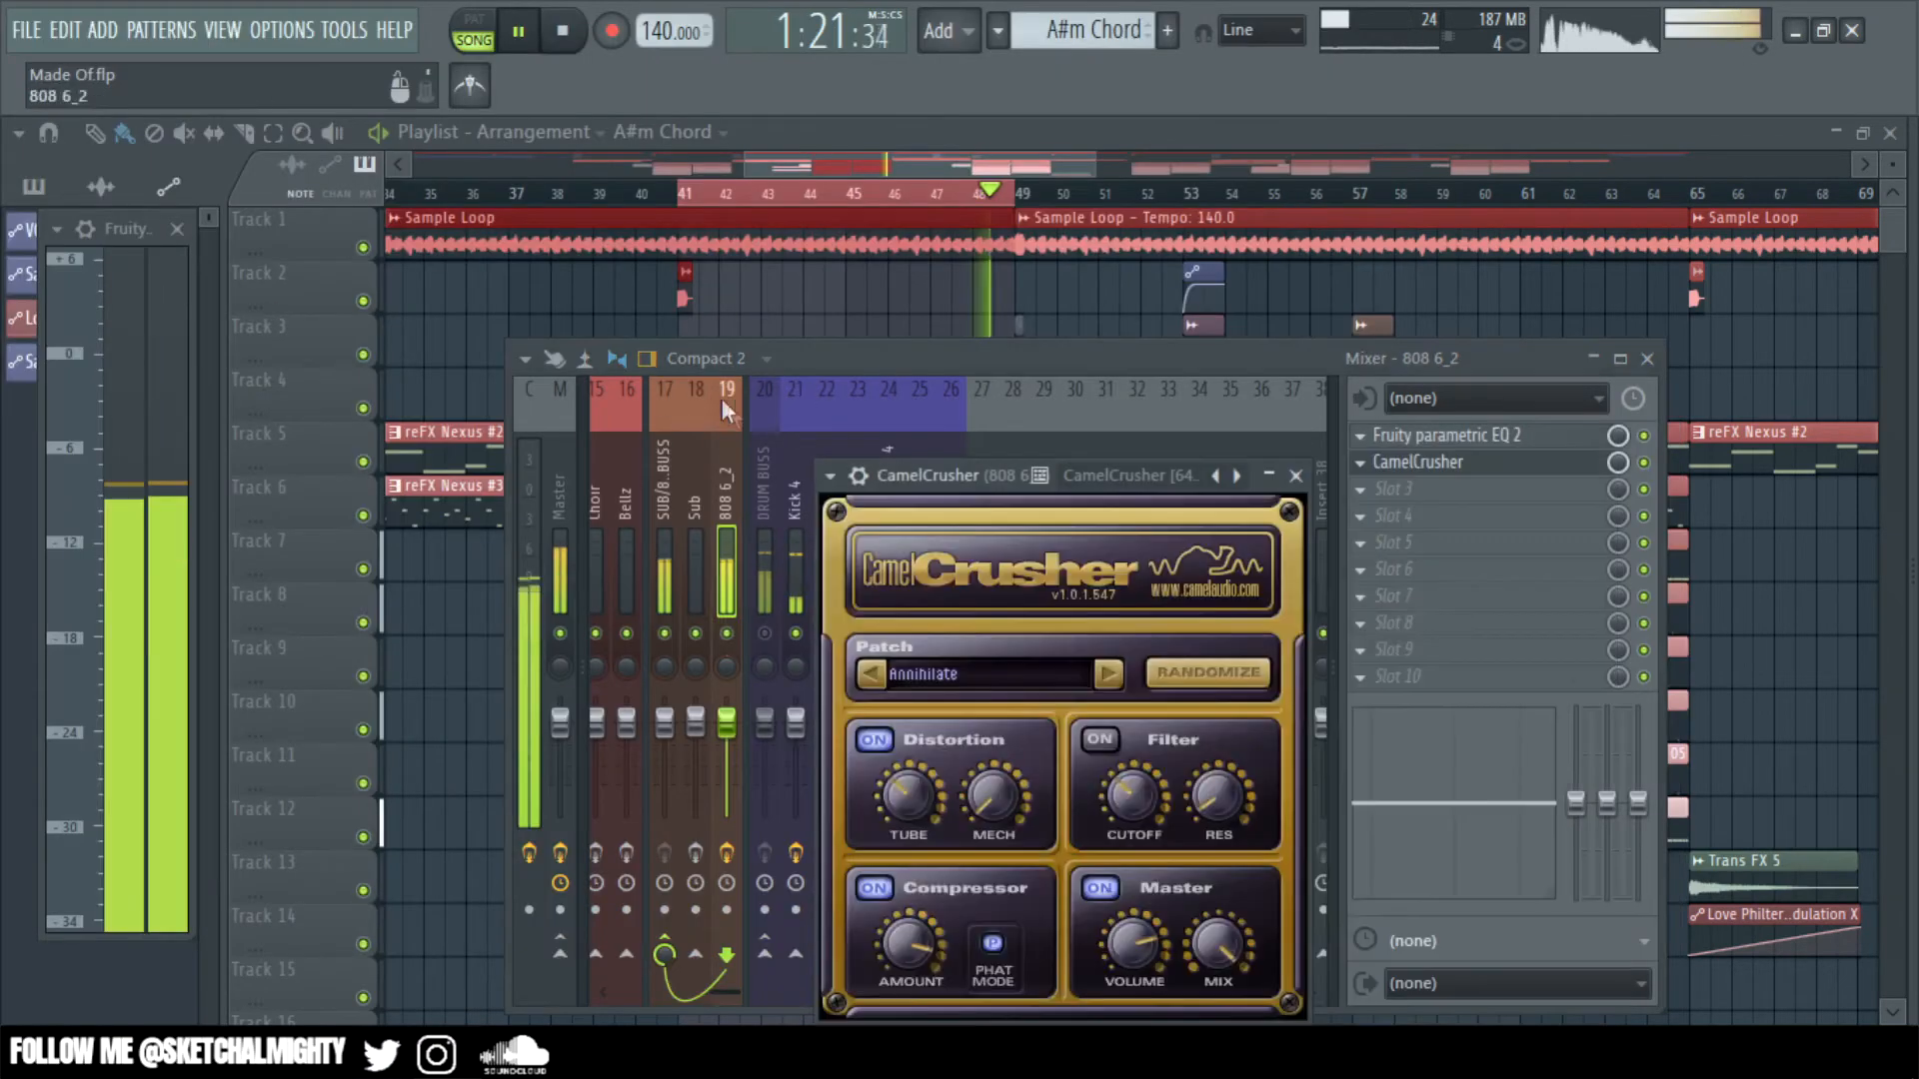
{"action": "key", "text": "space"}
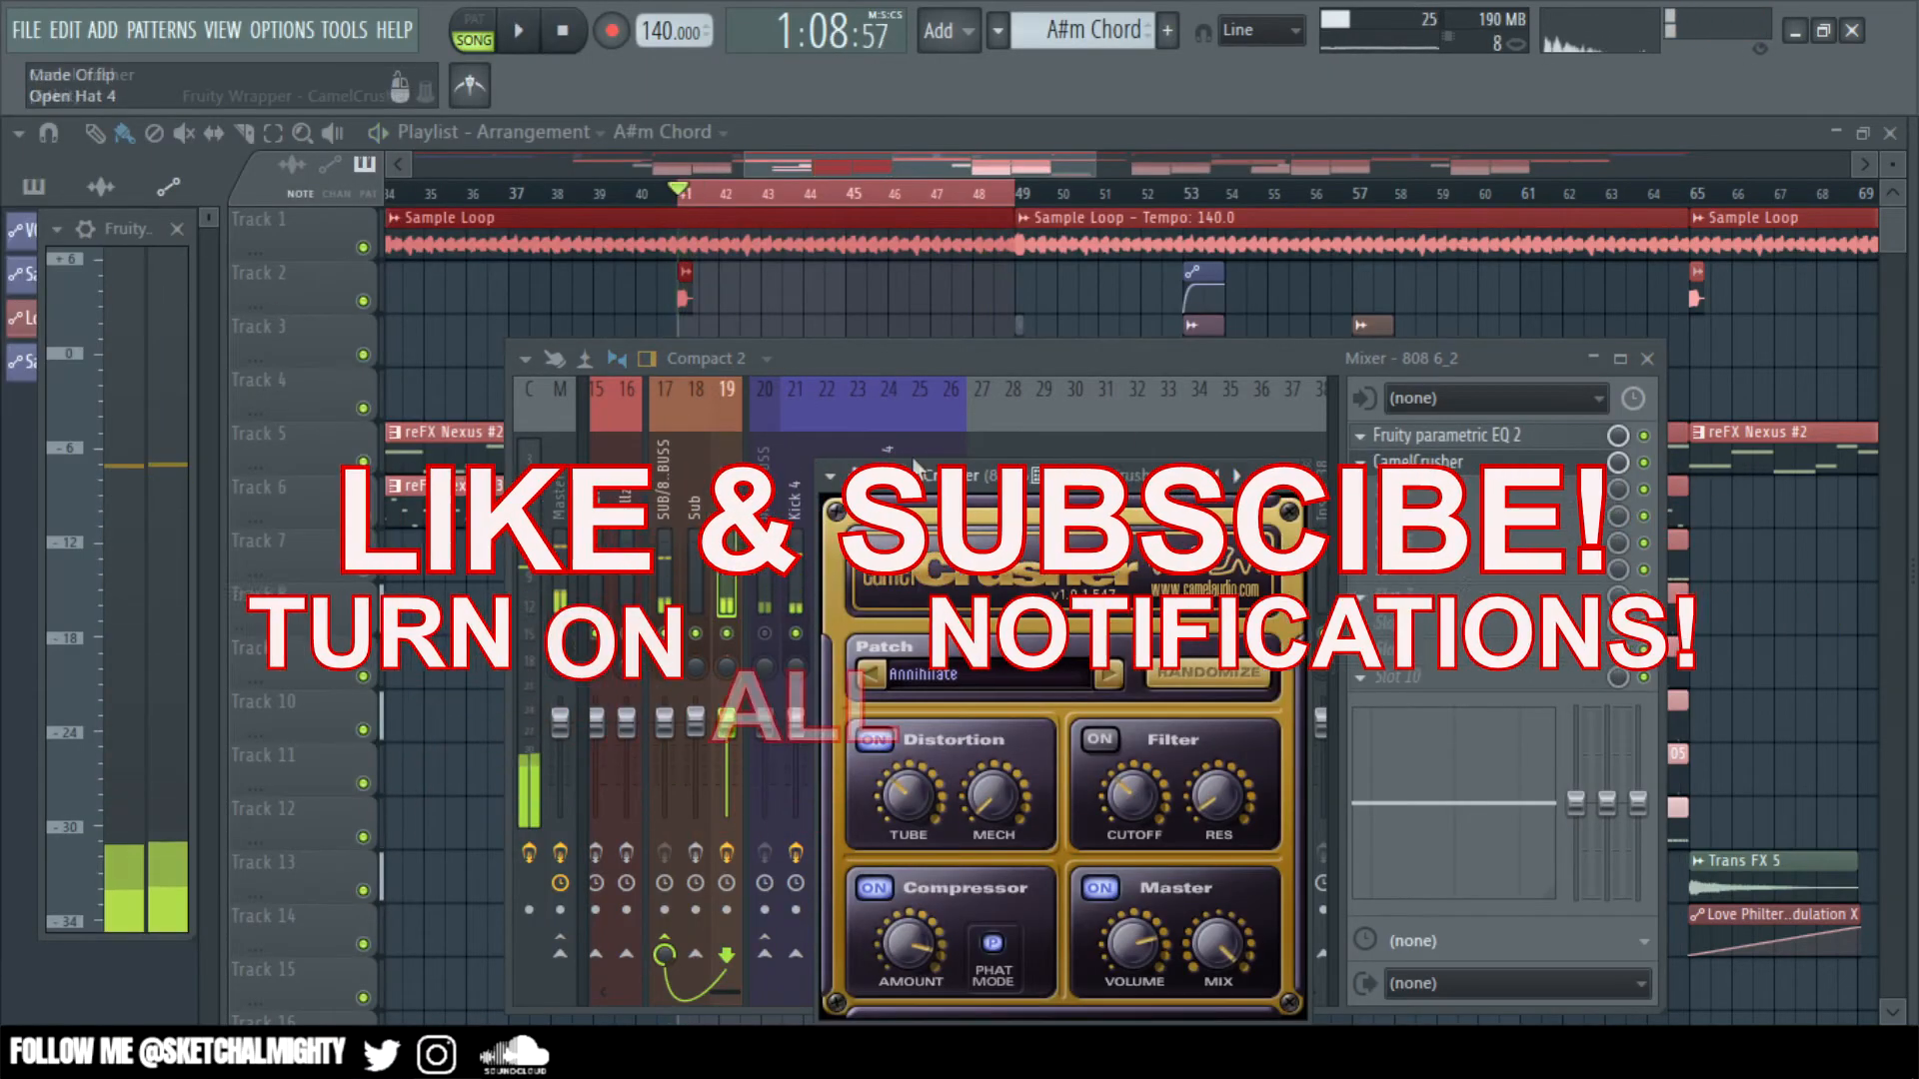
{"action": "left_click_drag", "start_coordinate": [983, 467], "coordinate": [879, 418]}
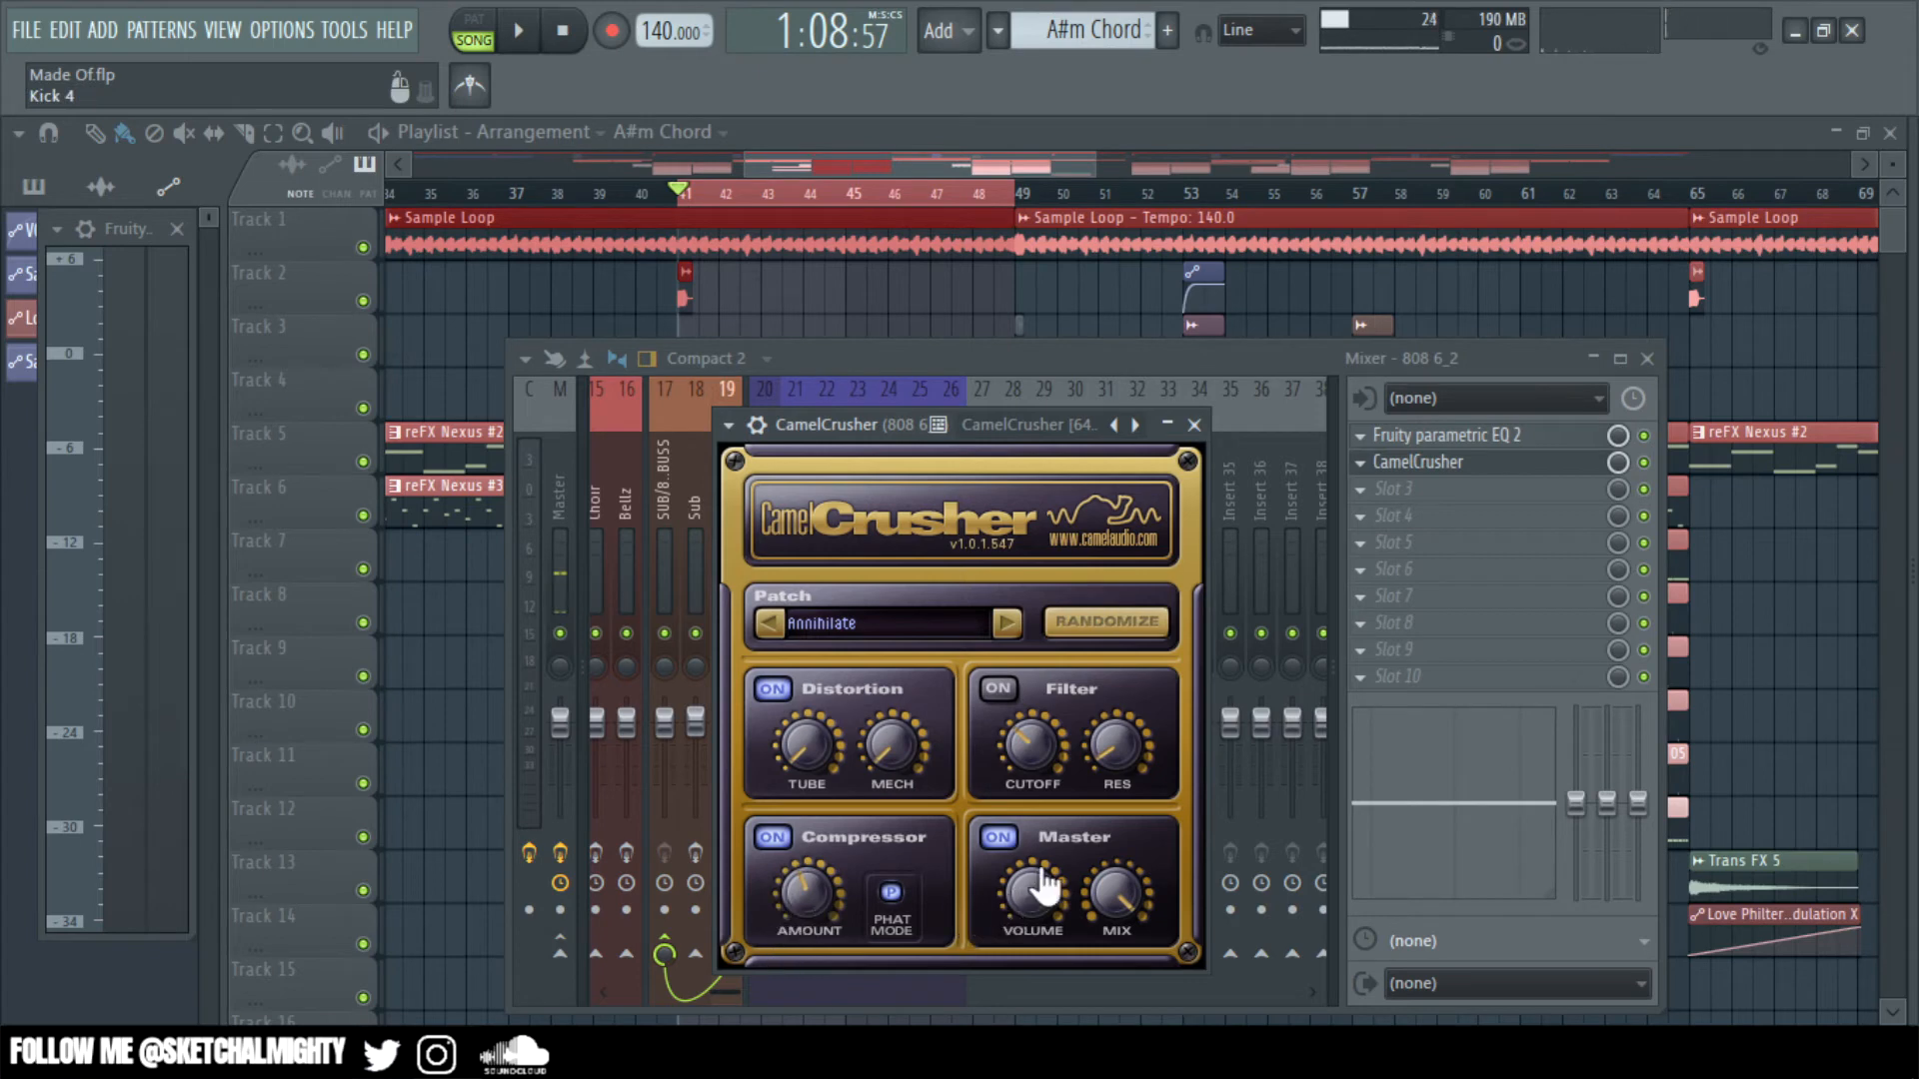
- During playback, adjust CamelCrusher's Mech distortion and turn on its filter with the cutoff at about 300 Hz
{"action": "key", "text": "space"}
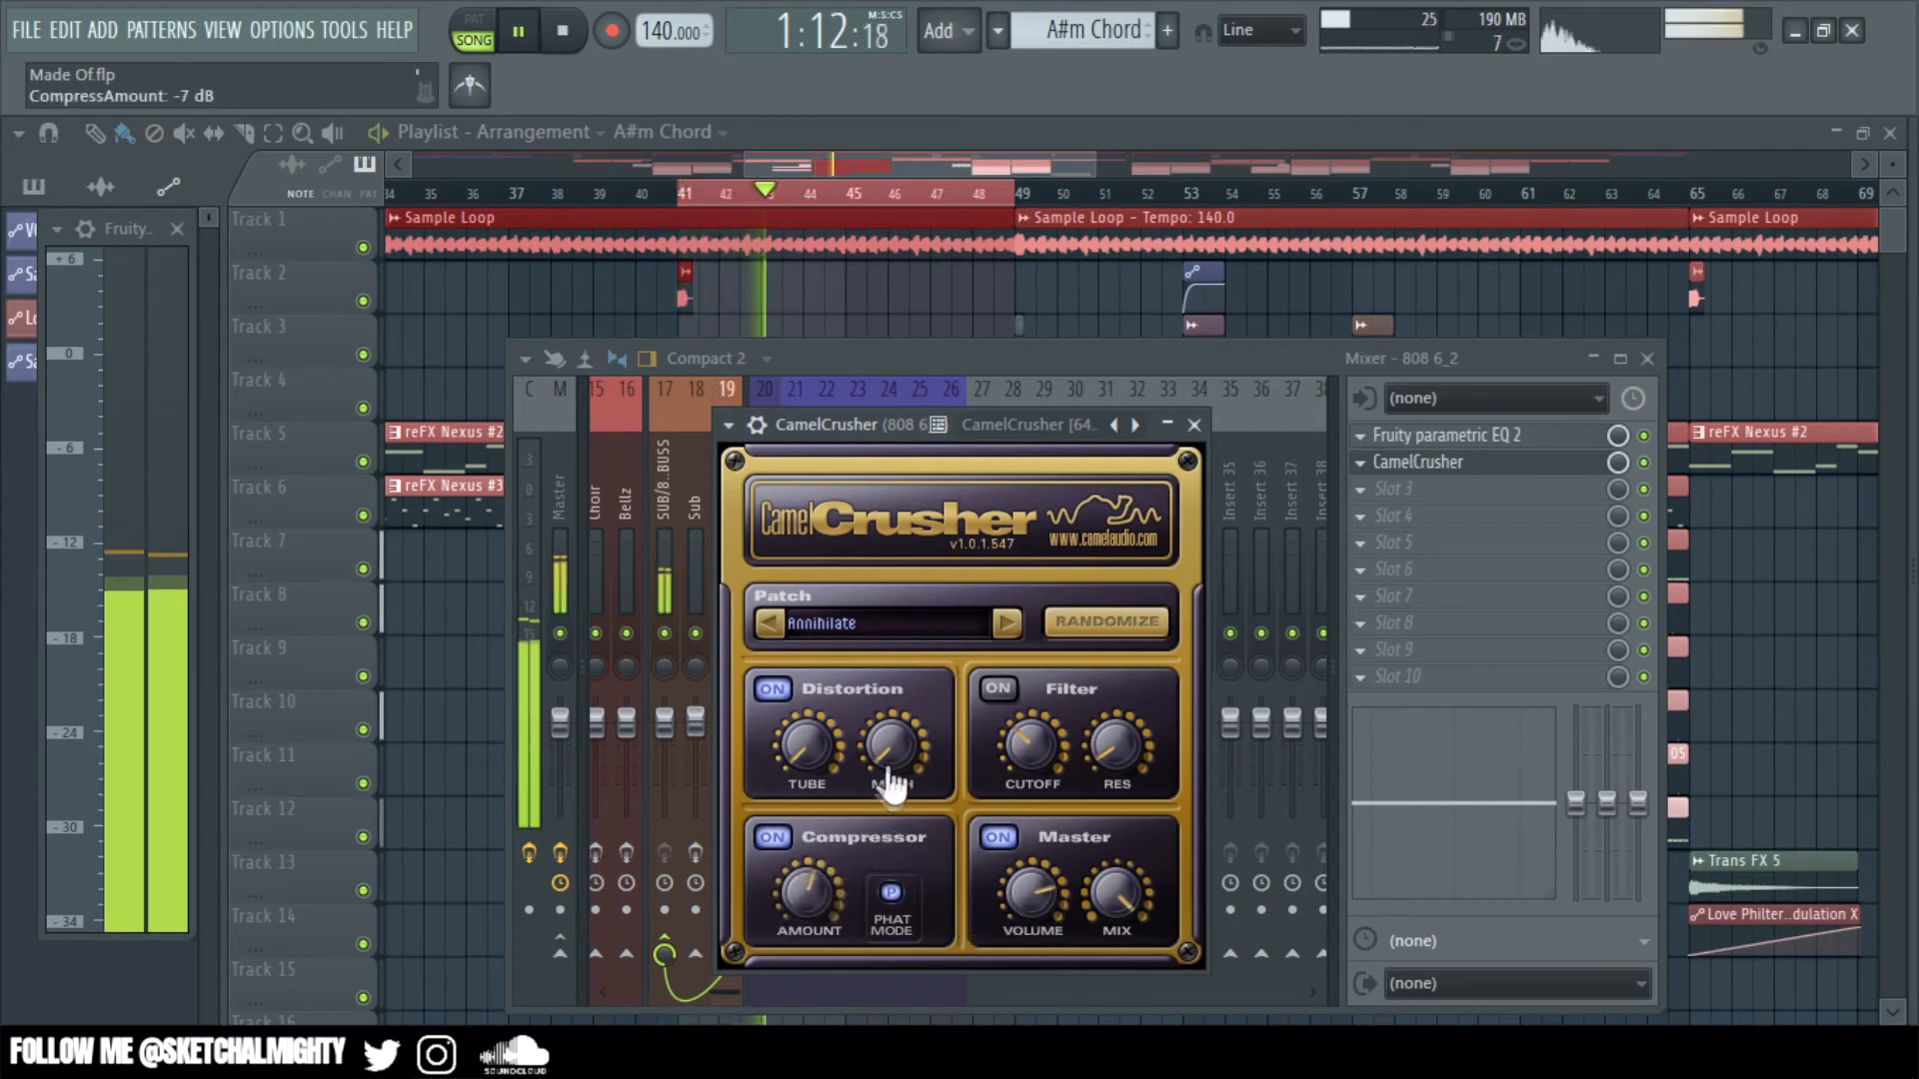
{"action": "left_click_drag", "start_coordinate": [889, 754], "coordinate": [893, 760]}
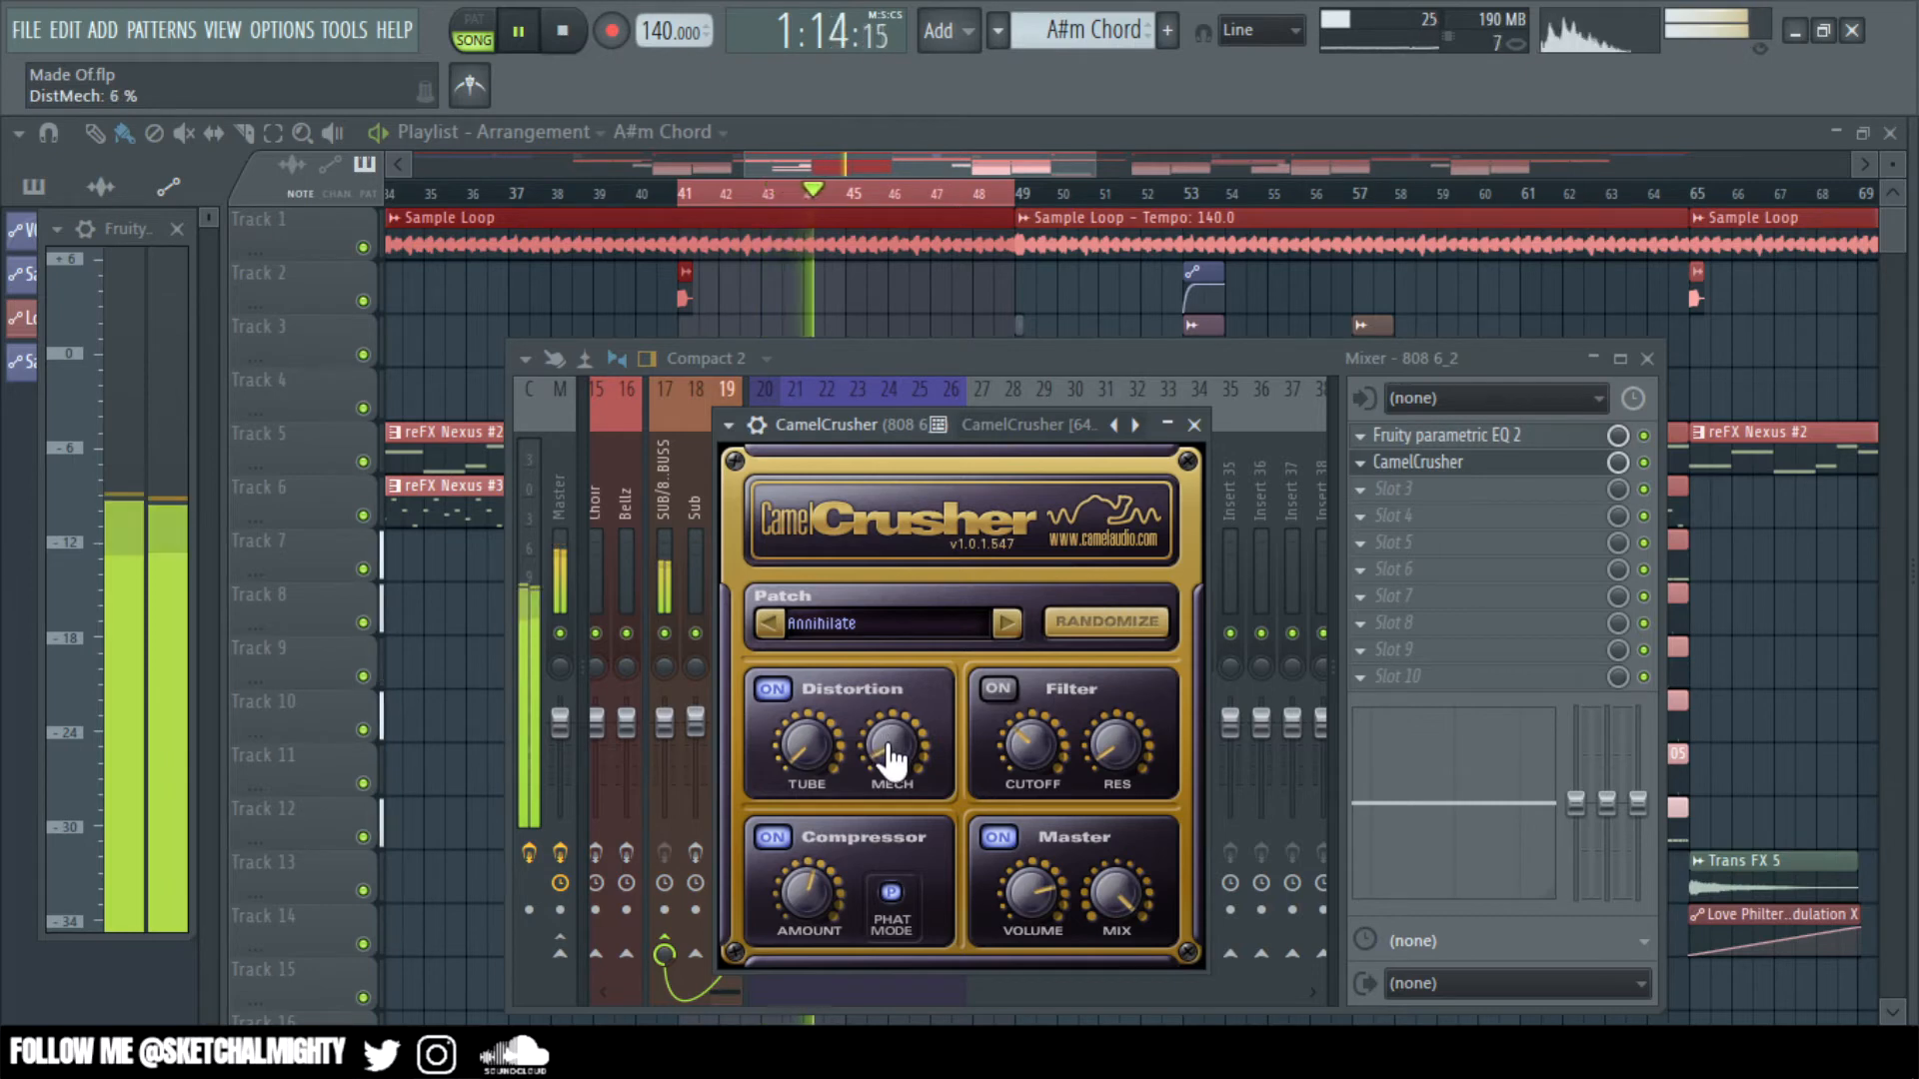
{"action": "left_click", "coordinate": [999, 692]}
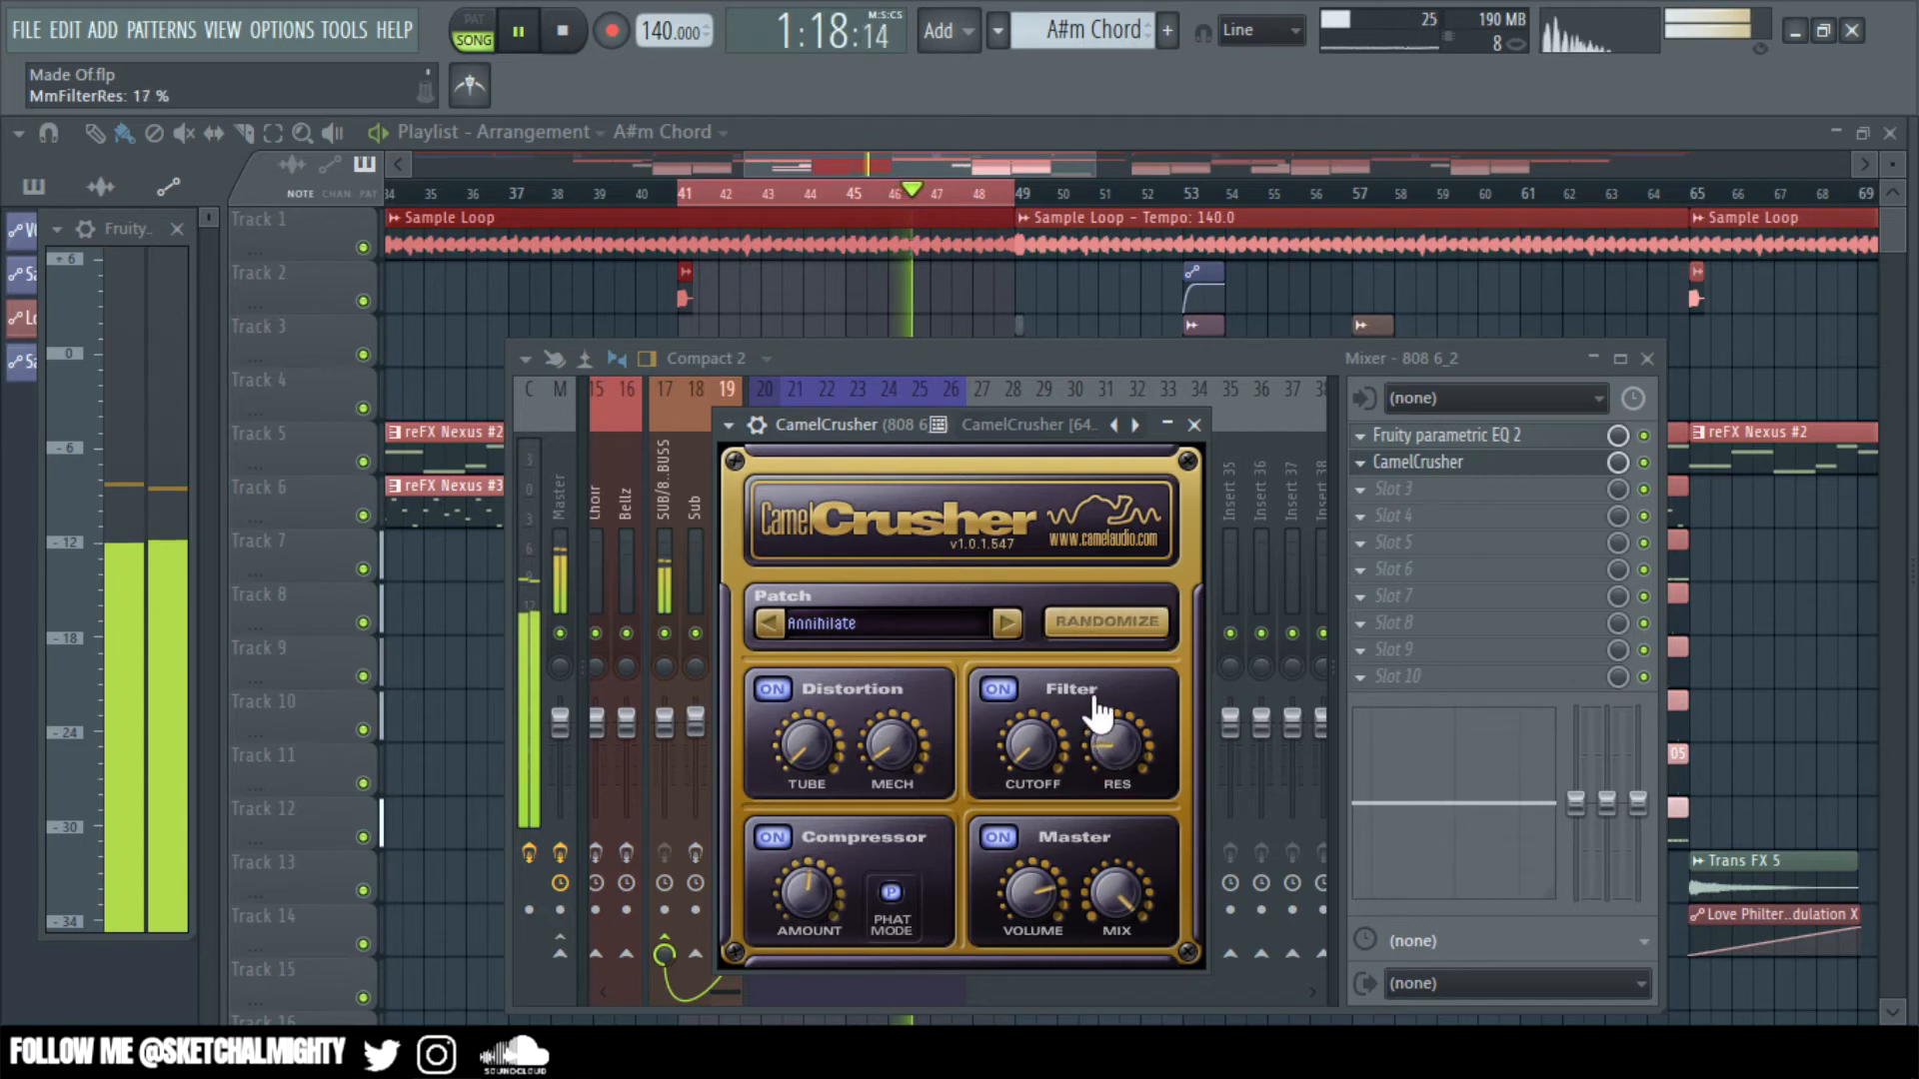
{"action": "left_click_drag", "start_coordinate": [1095, 694], "coordinate": [1037, 749]}
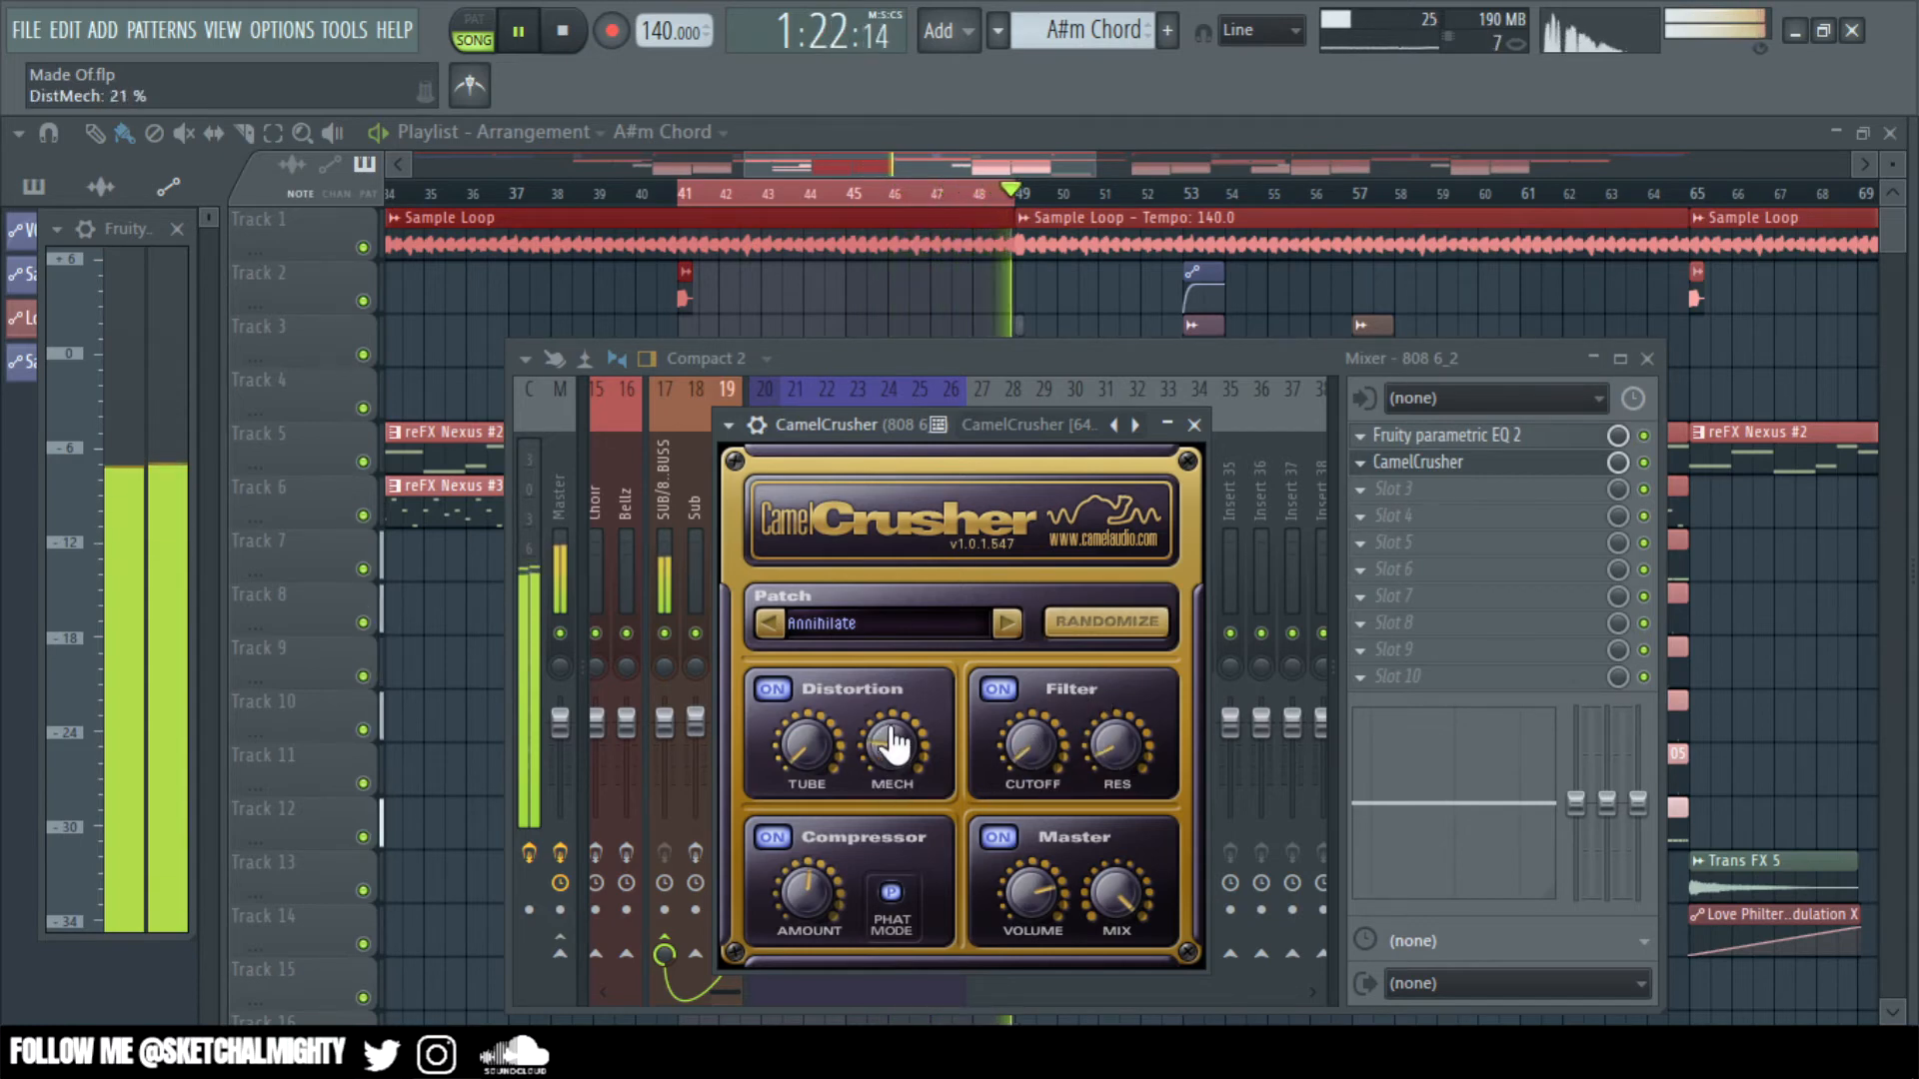
{"action": "left_click_drag", "start_coordinate": [1031, 750], "coordinate": [1028, 733]}
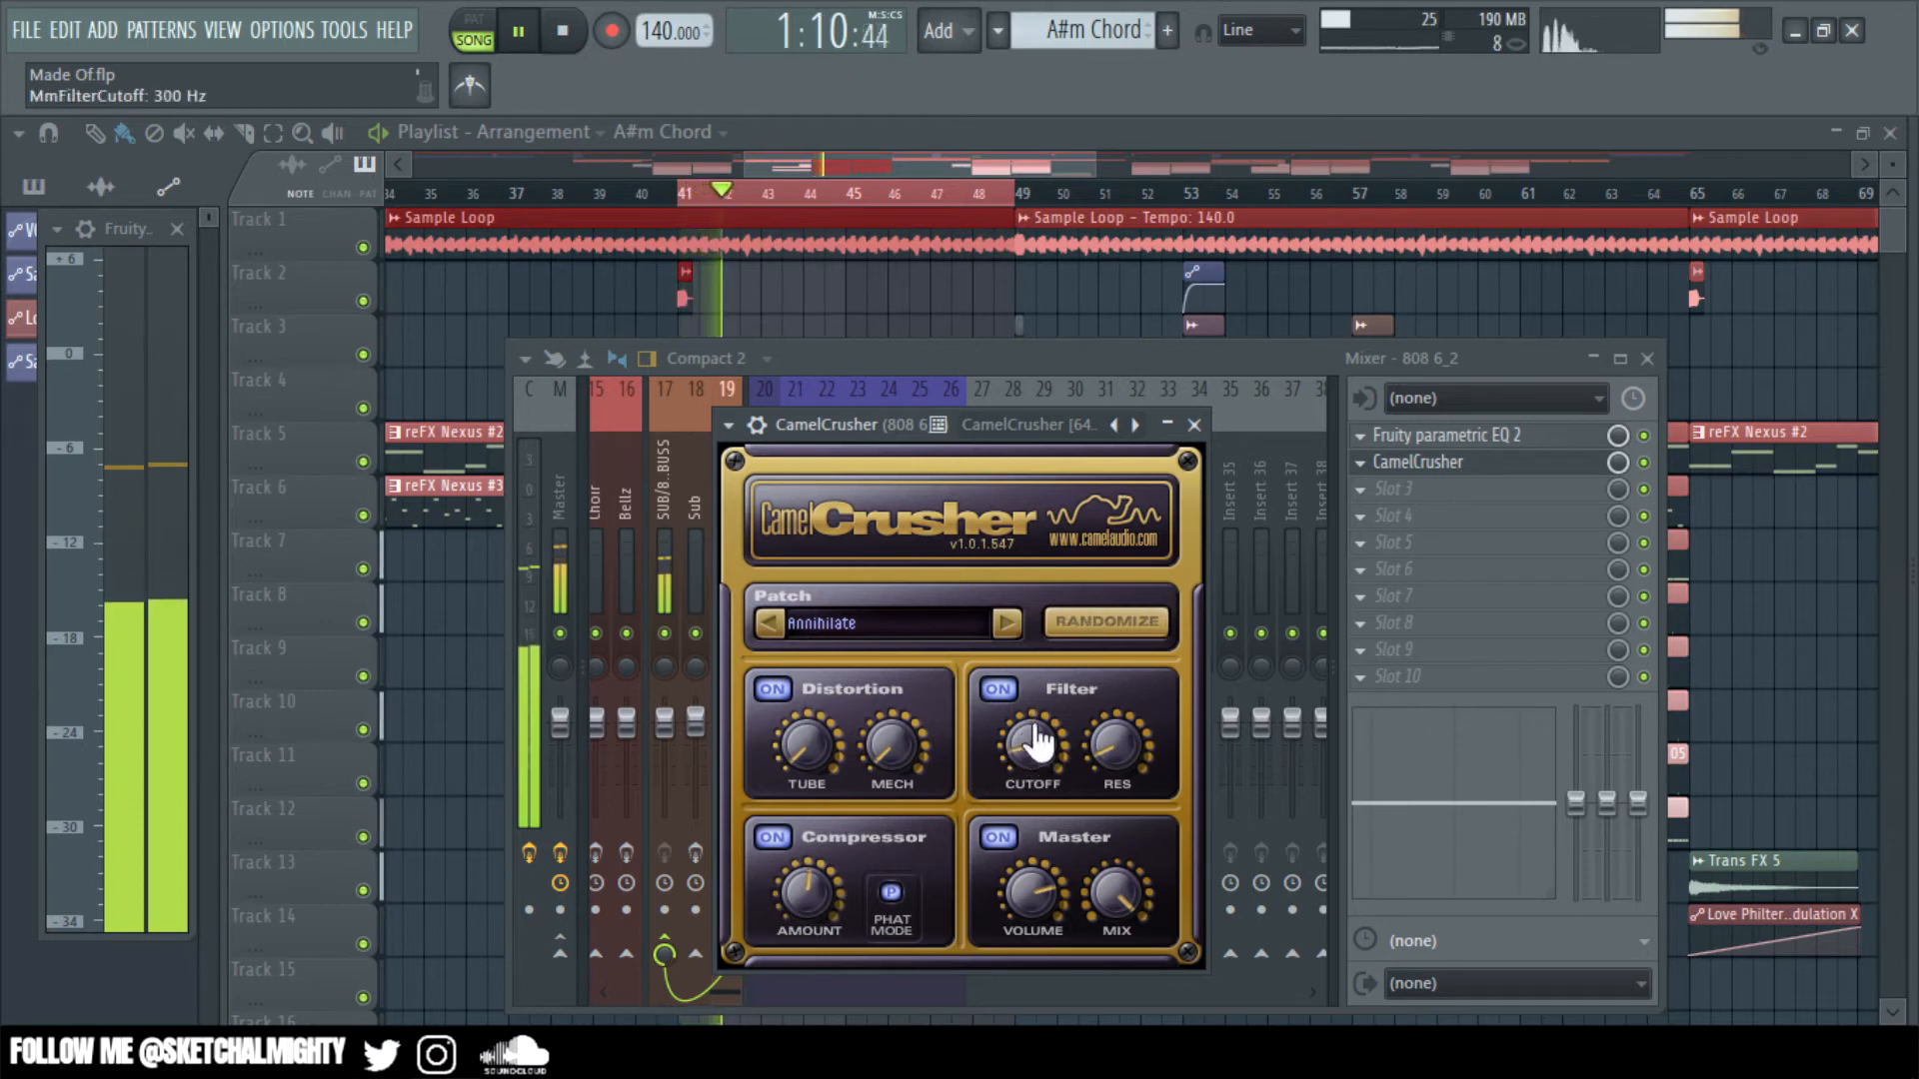
- Adjust CamelCrusher's compressor amount and set its master volume to about -8 dB, then close the plugin
{"action": "left_click_drag", "start_coordinate": [837, 879], "coordinate": [814, 918]}
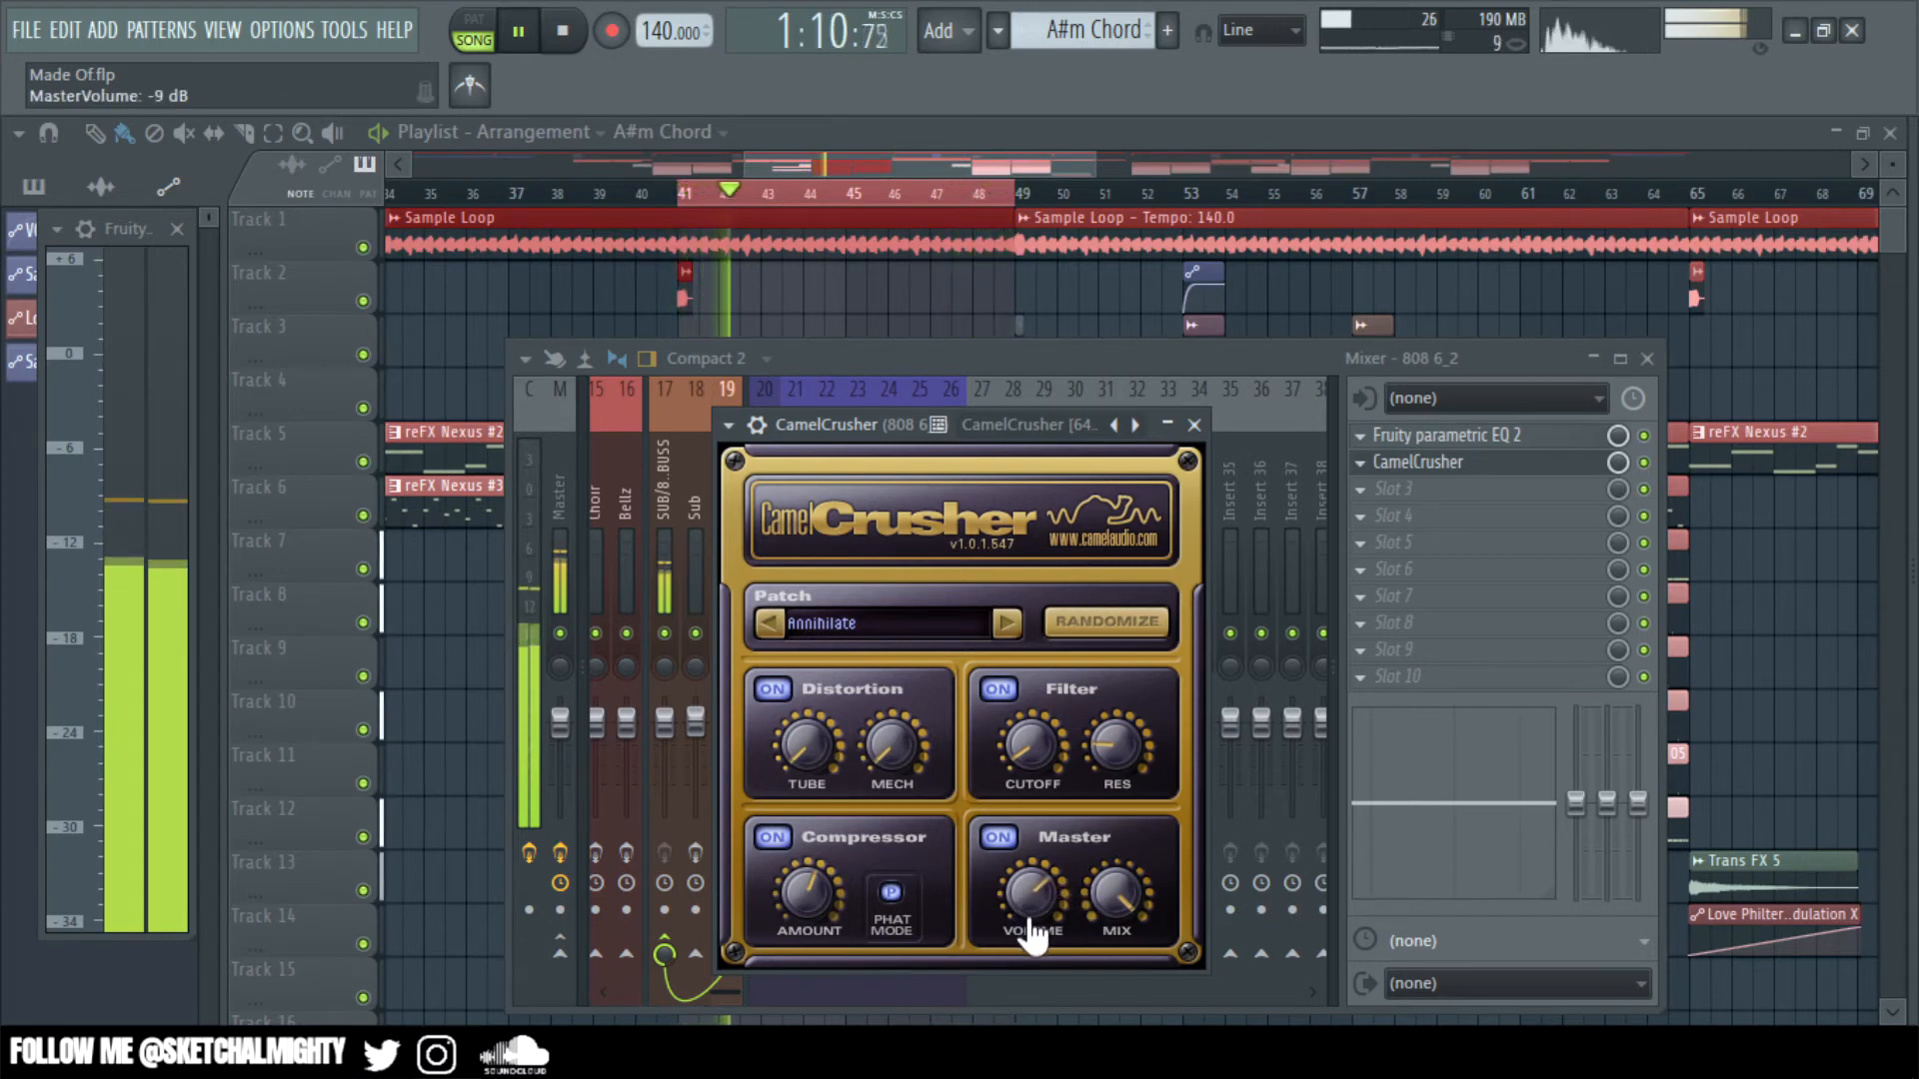
{"action": "left_click_drag", "start_coordinate": [1030, 915], "coordinate": [1035, 962]}
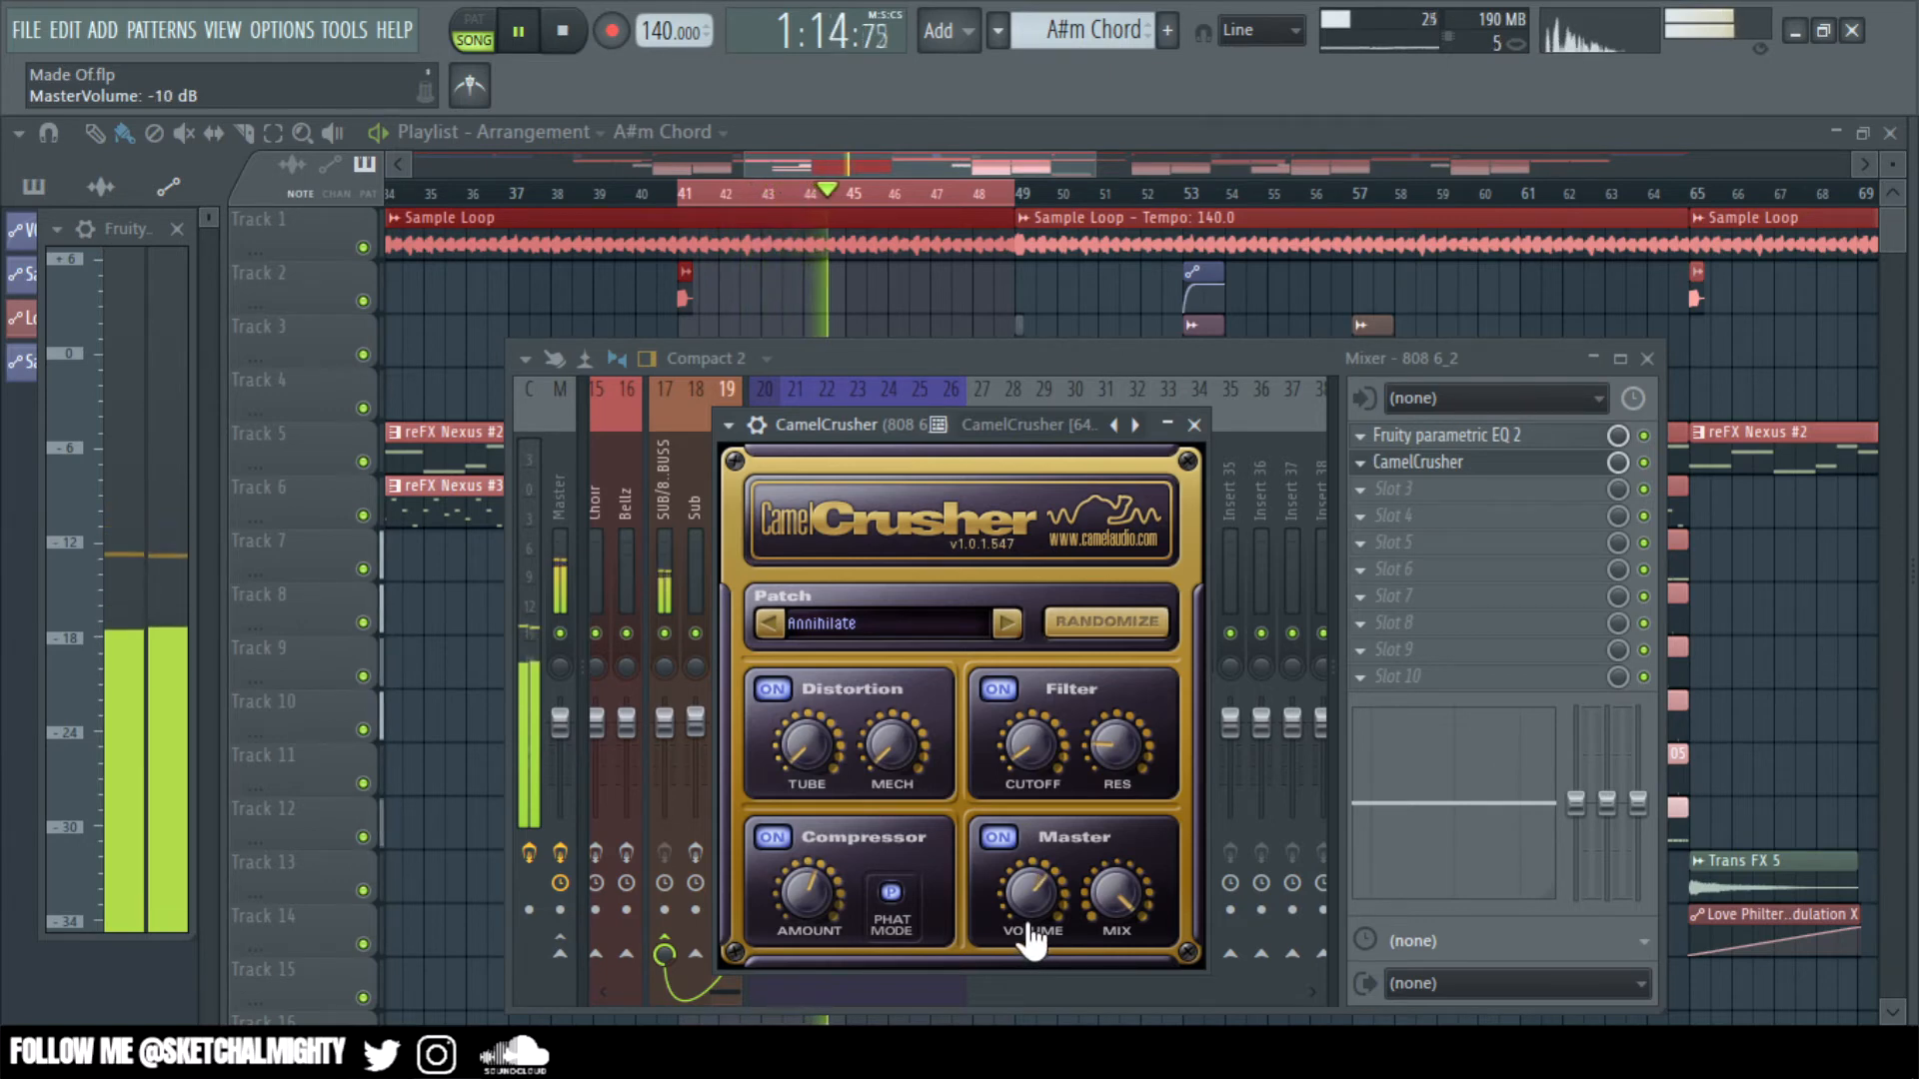
{"action": "mouse_move", "coordinate": [1029, 925]}
{"action": "left_mouse_down"}
{"action": "mouse_move", "coordinate": [1028, 893]}
{"action": "mouse_move", "coordinate": [1039, 921]}
{"action": "left_mouse_up"}
{"action": "right_click", "coordinate": [1028, 904]}
{"action": "left_click", "coordinate": [1025, 892]}
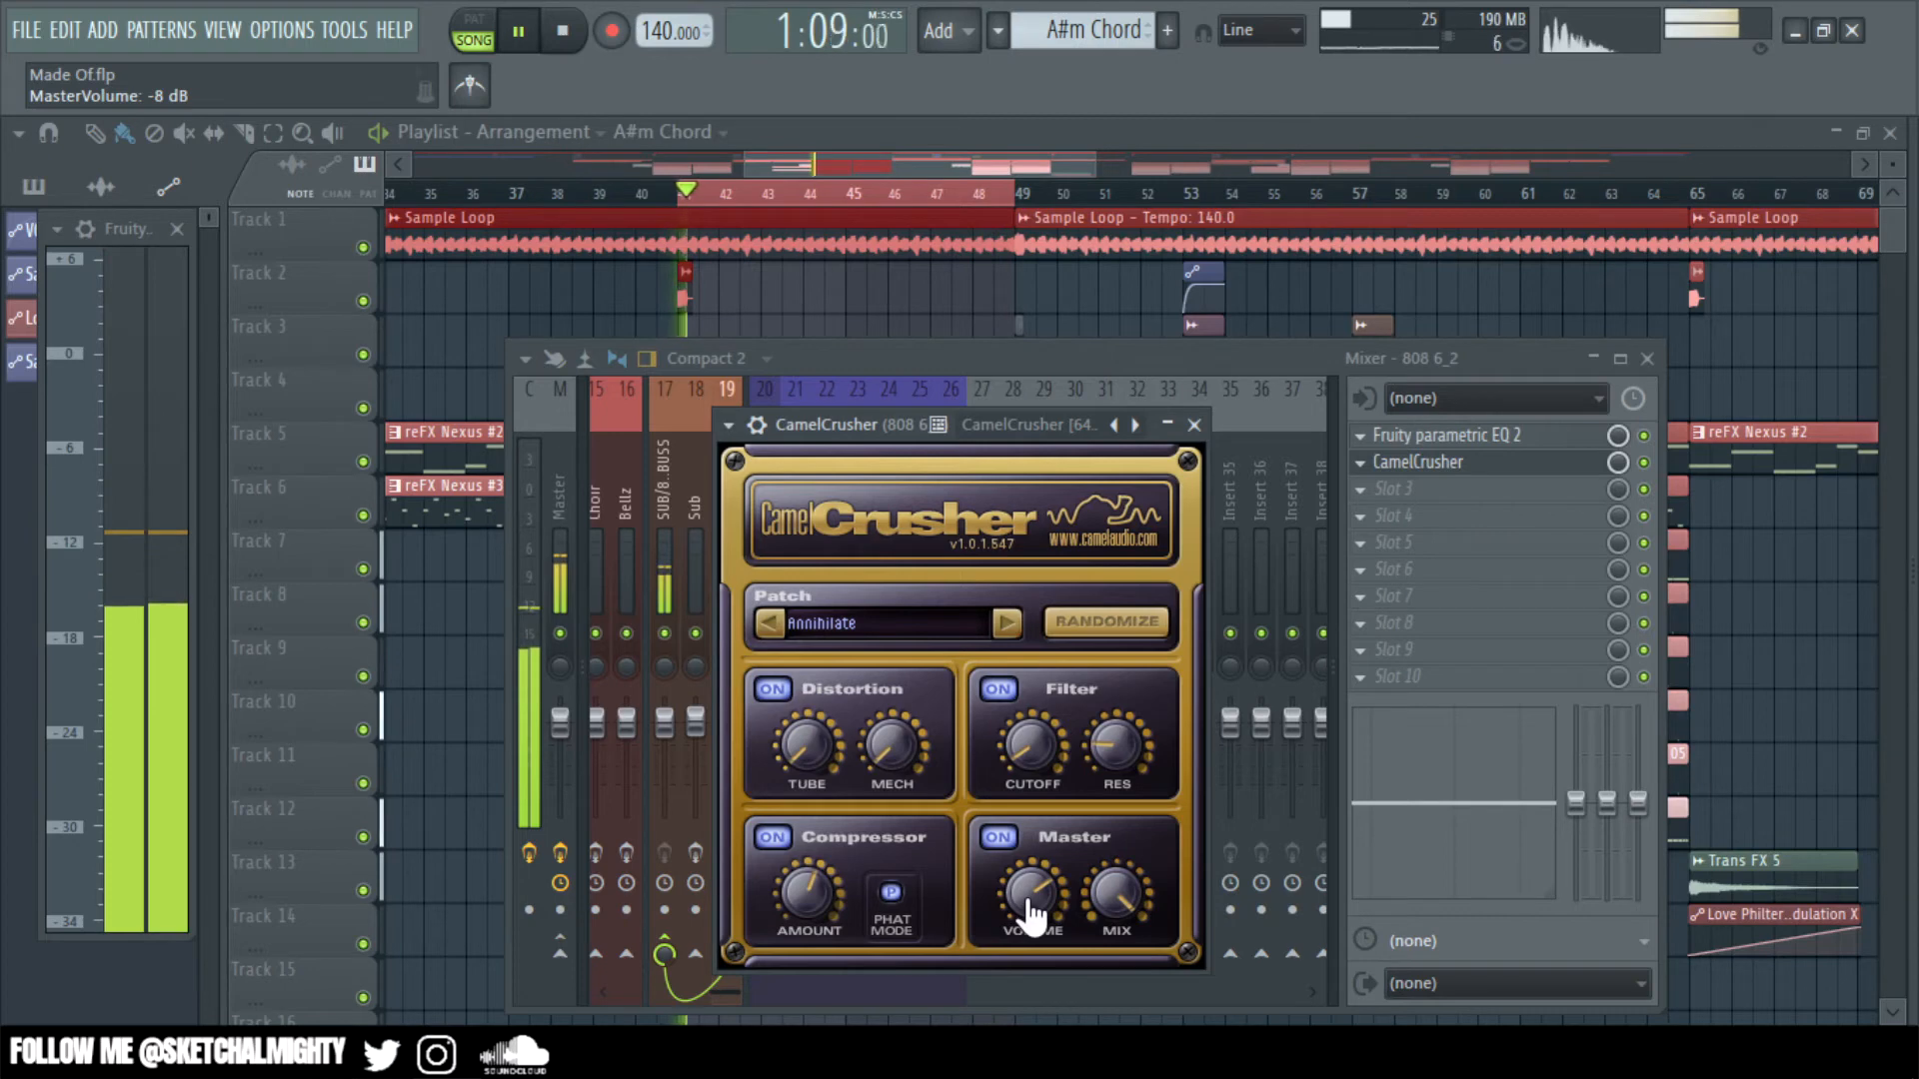
{"action": "left_click", "coordinate": [1194, 425]}
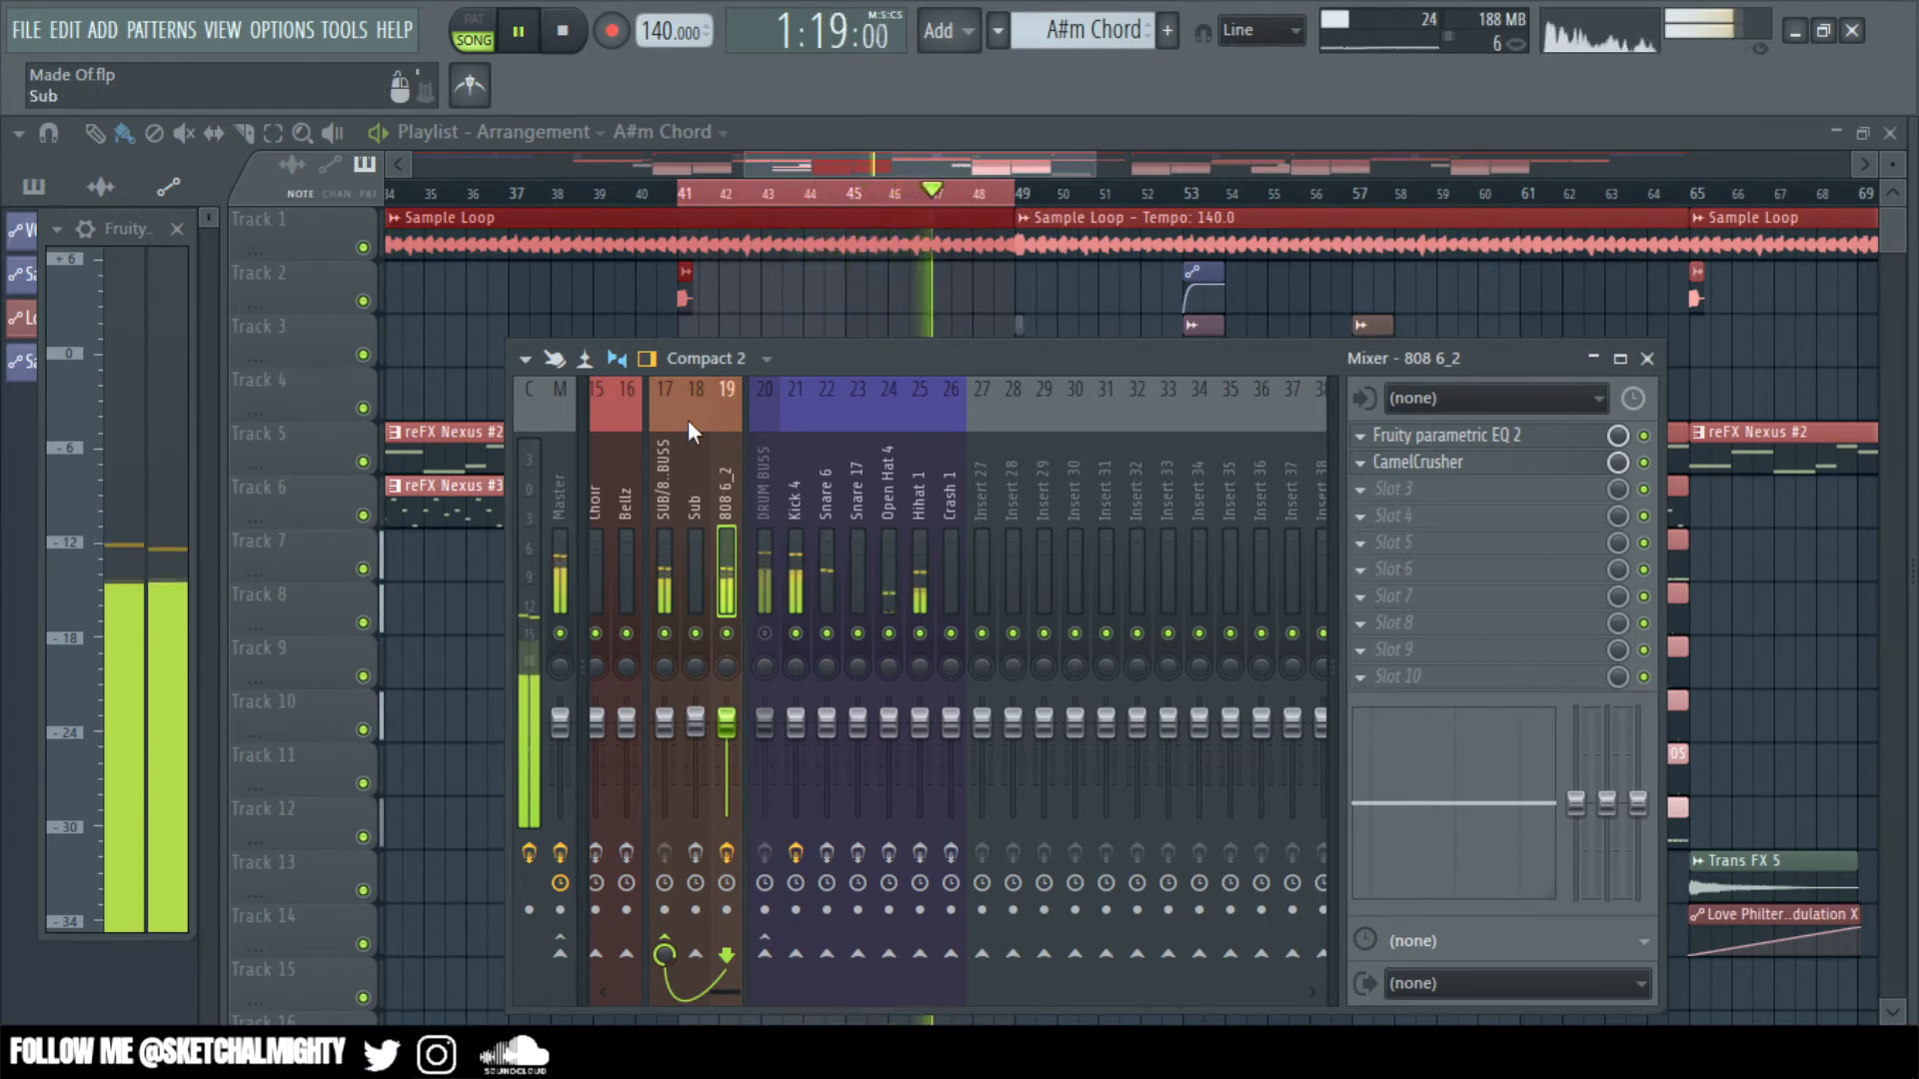
- Unmute the DRUM BUSS track and reset the Kick 4 track's Fruity Parametric EQ 2 to the Default preset
{"action": "left_click", "coordinate": [765, 633]}
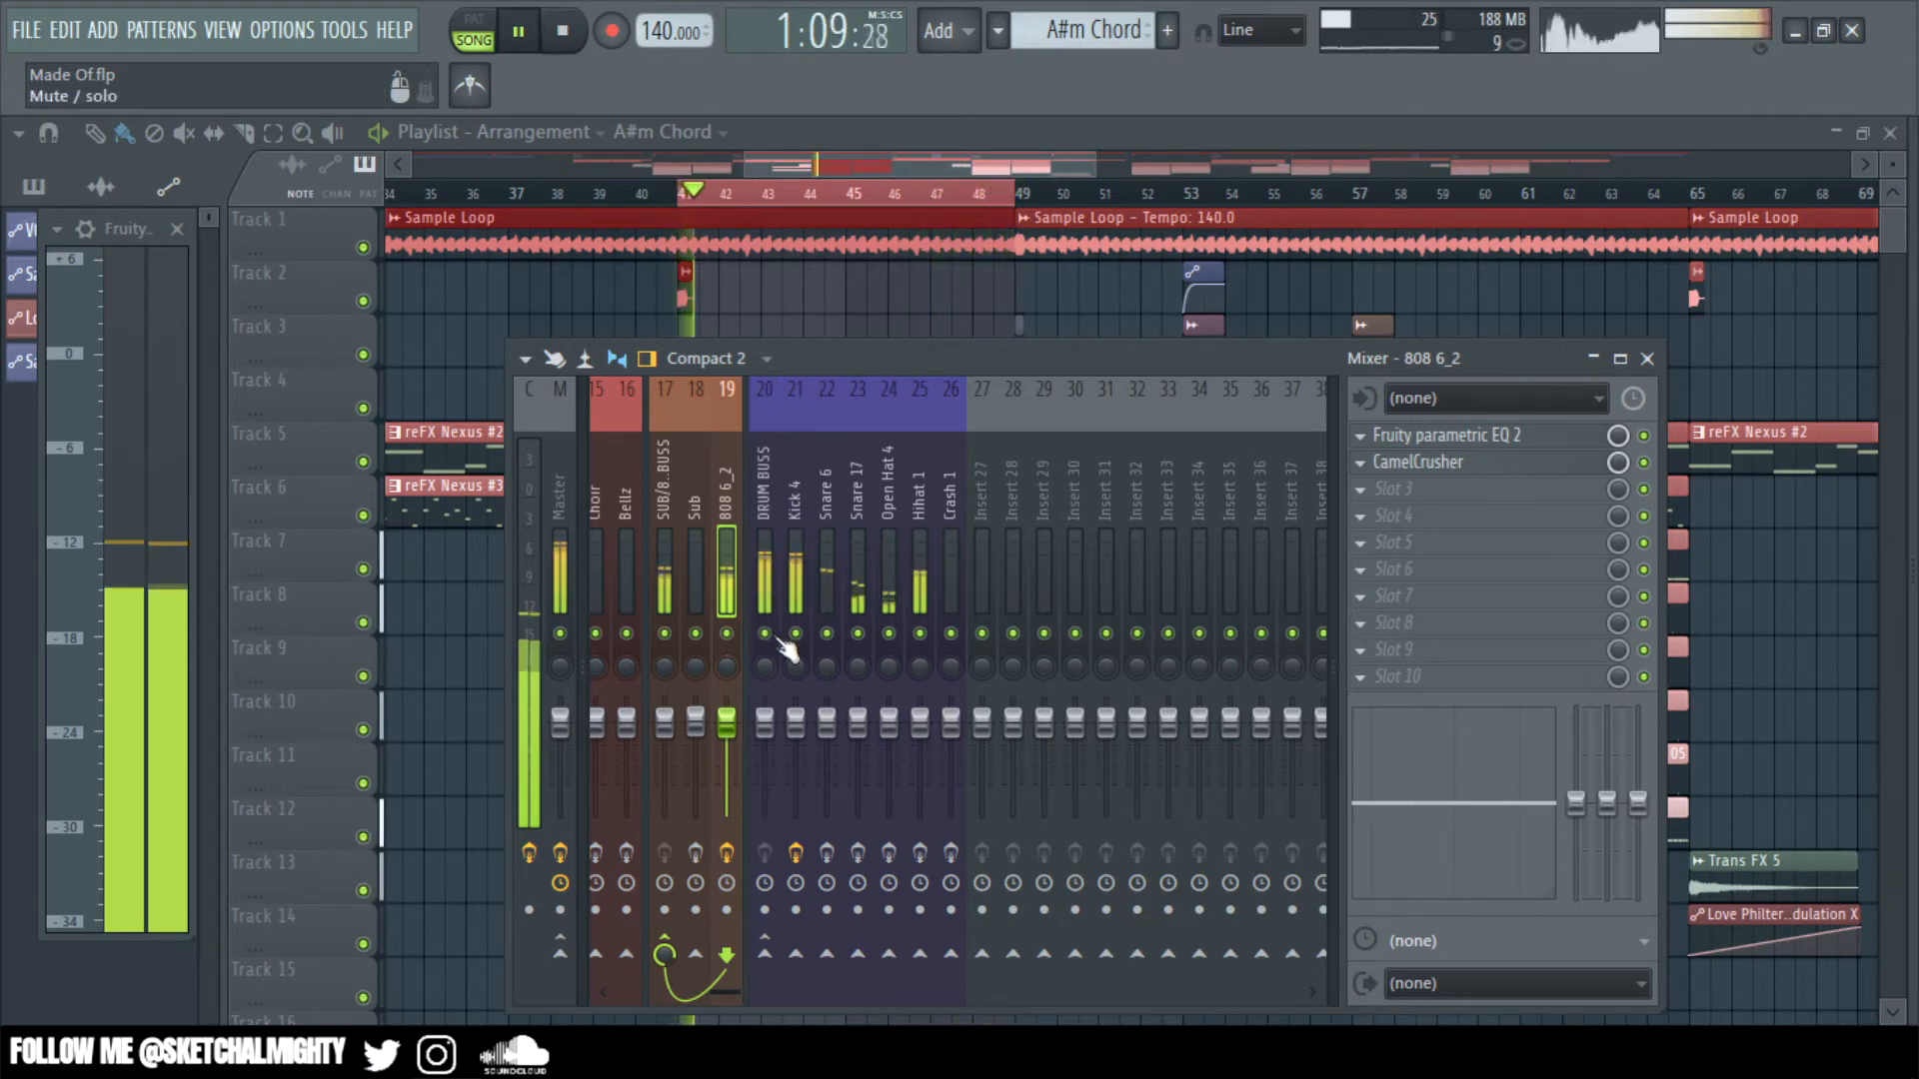
{"action": "left_click", "coordinate": [800, 525]}
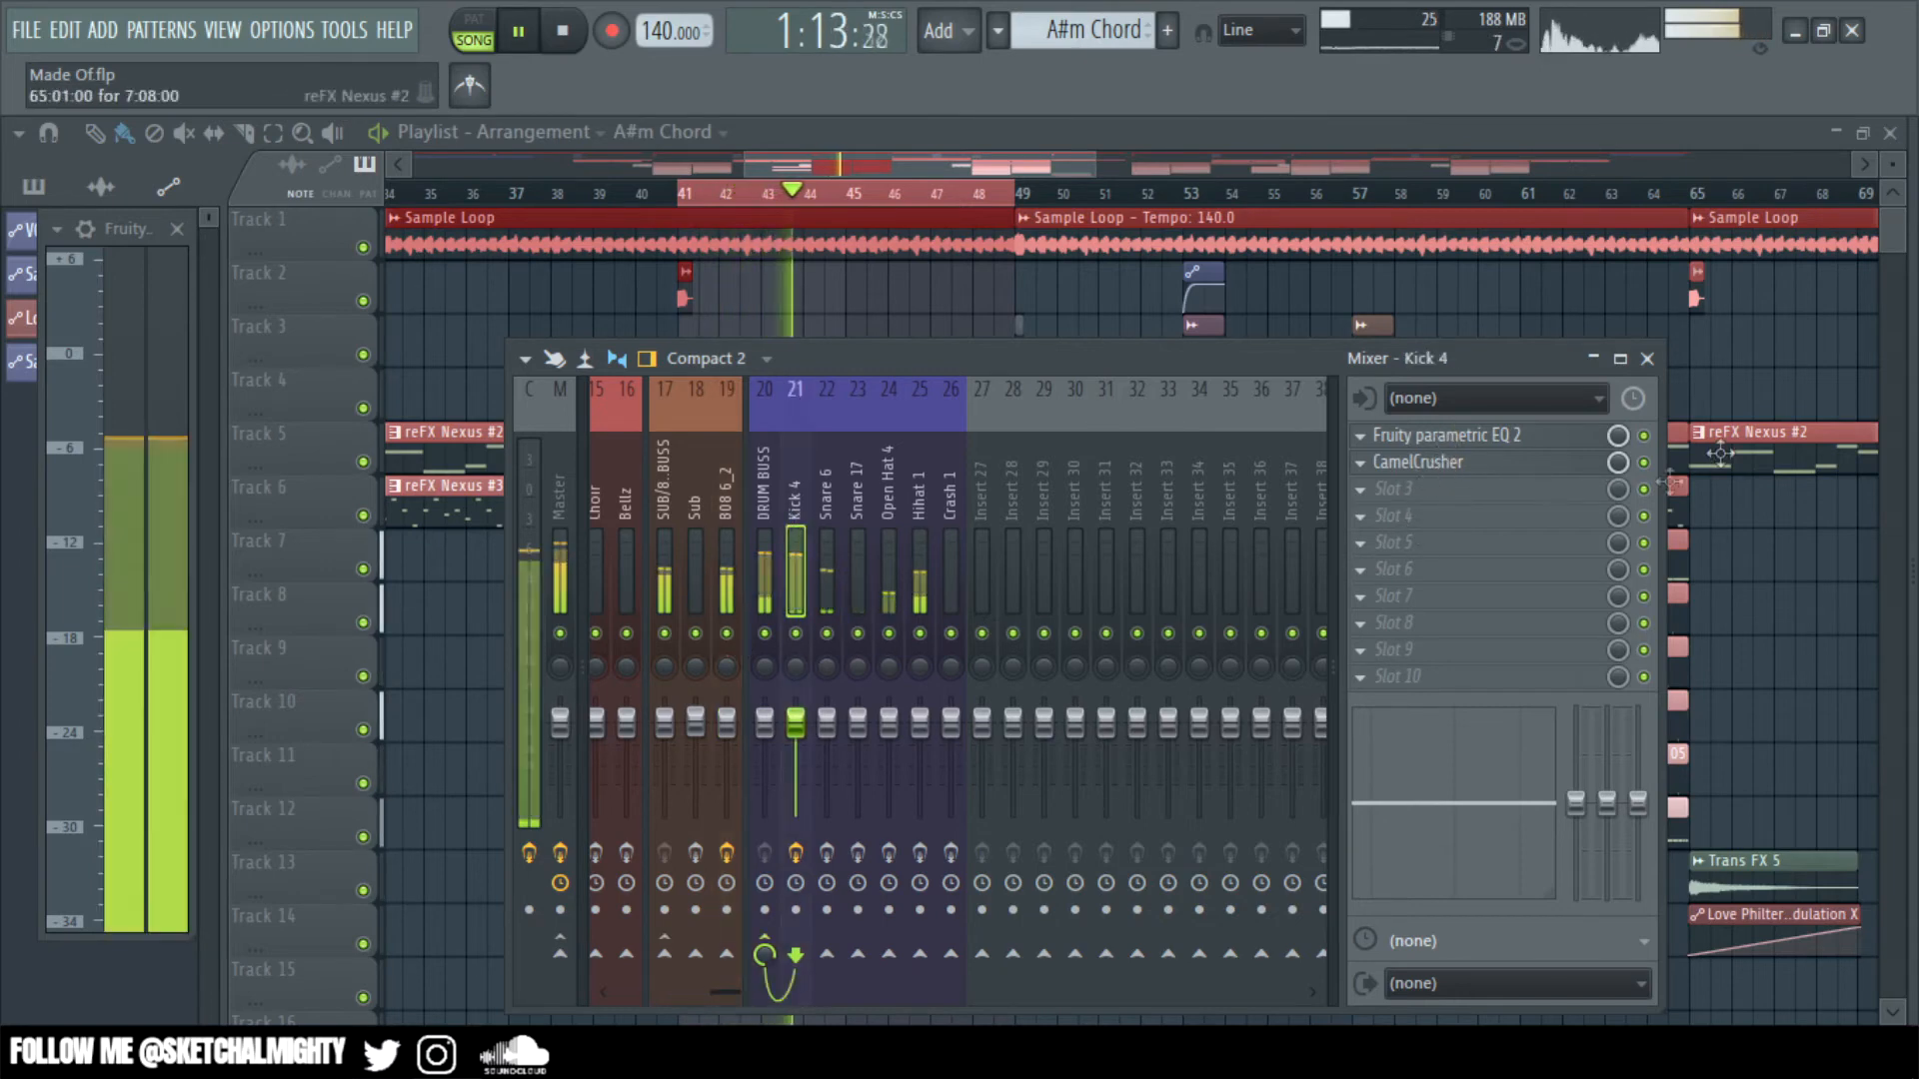
{"action": "left_click", "coordinate": [1461, 440]}
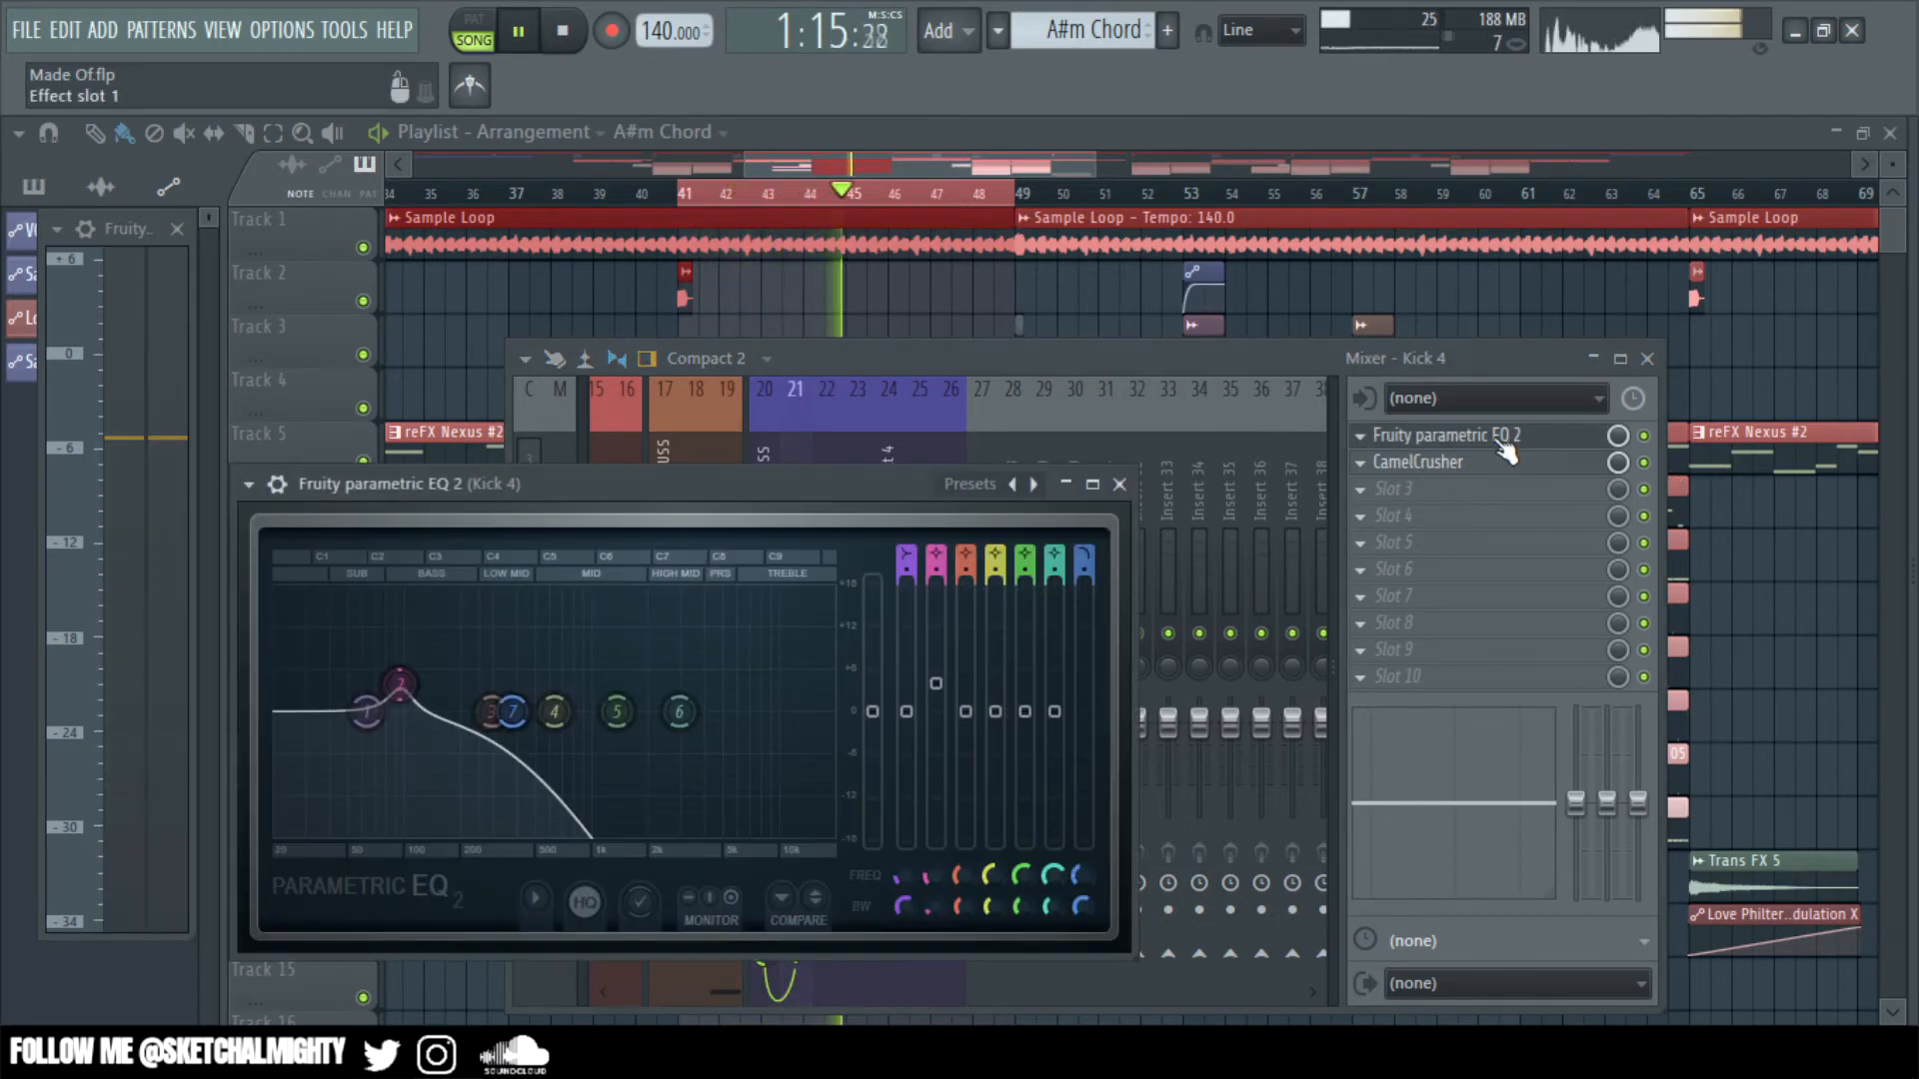
{"action": "right_click", "coordinate": [1031, 484]}
{"action": "left_click", "coordinate": [1081, 499]}
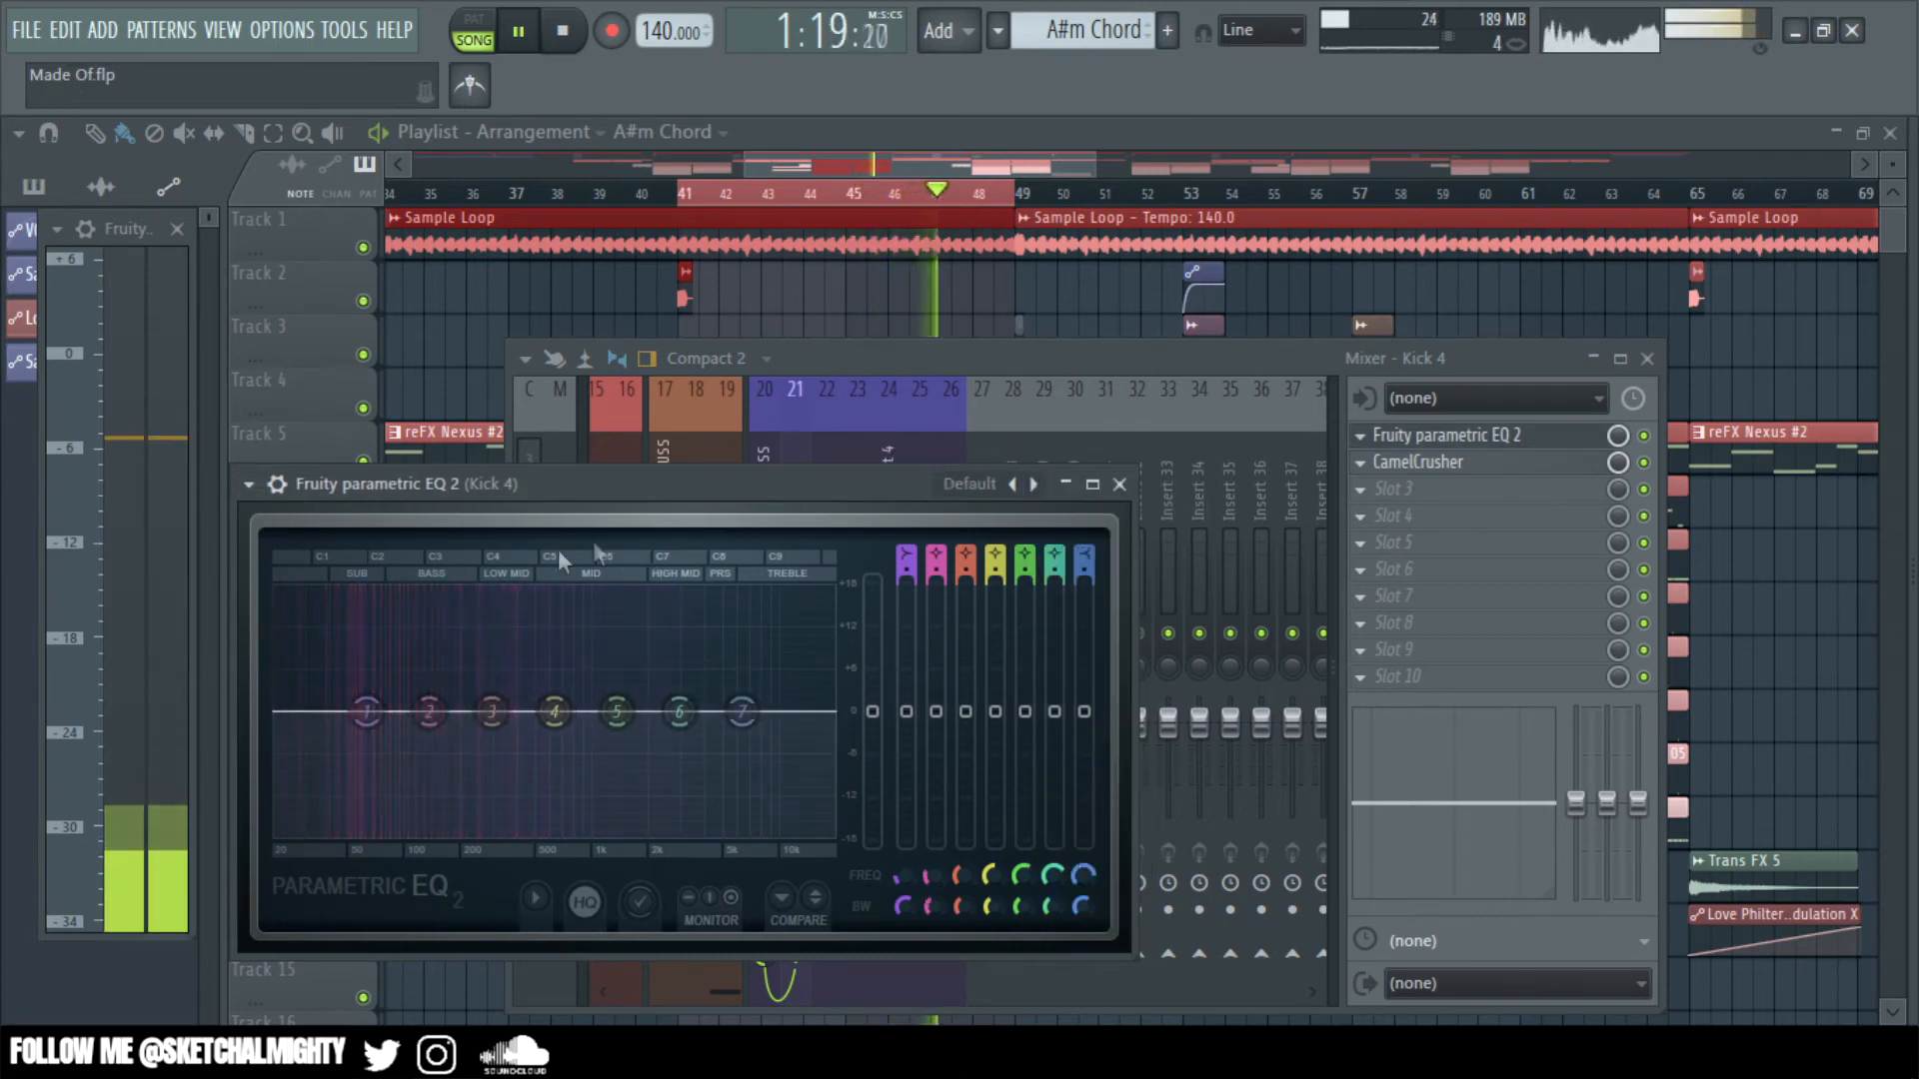
- Try the High pass type on EQ band 7 of the Kick 4 track
{"action": "right_click", "coordinate": [743, 705]}
{"action": "mouse_move", "coordinate": [819, 789]}
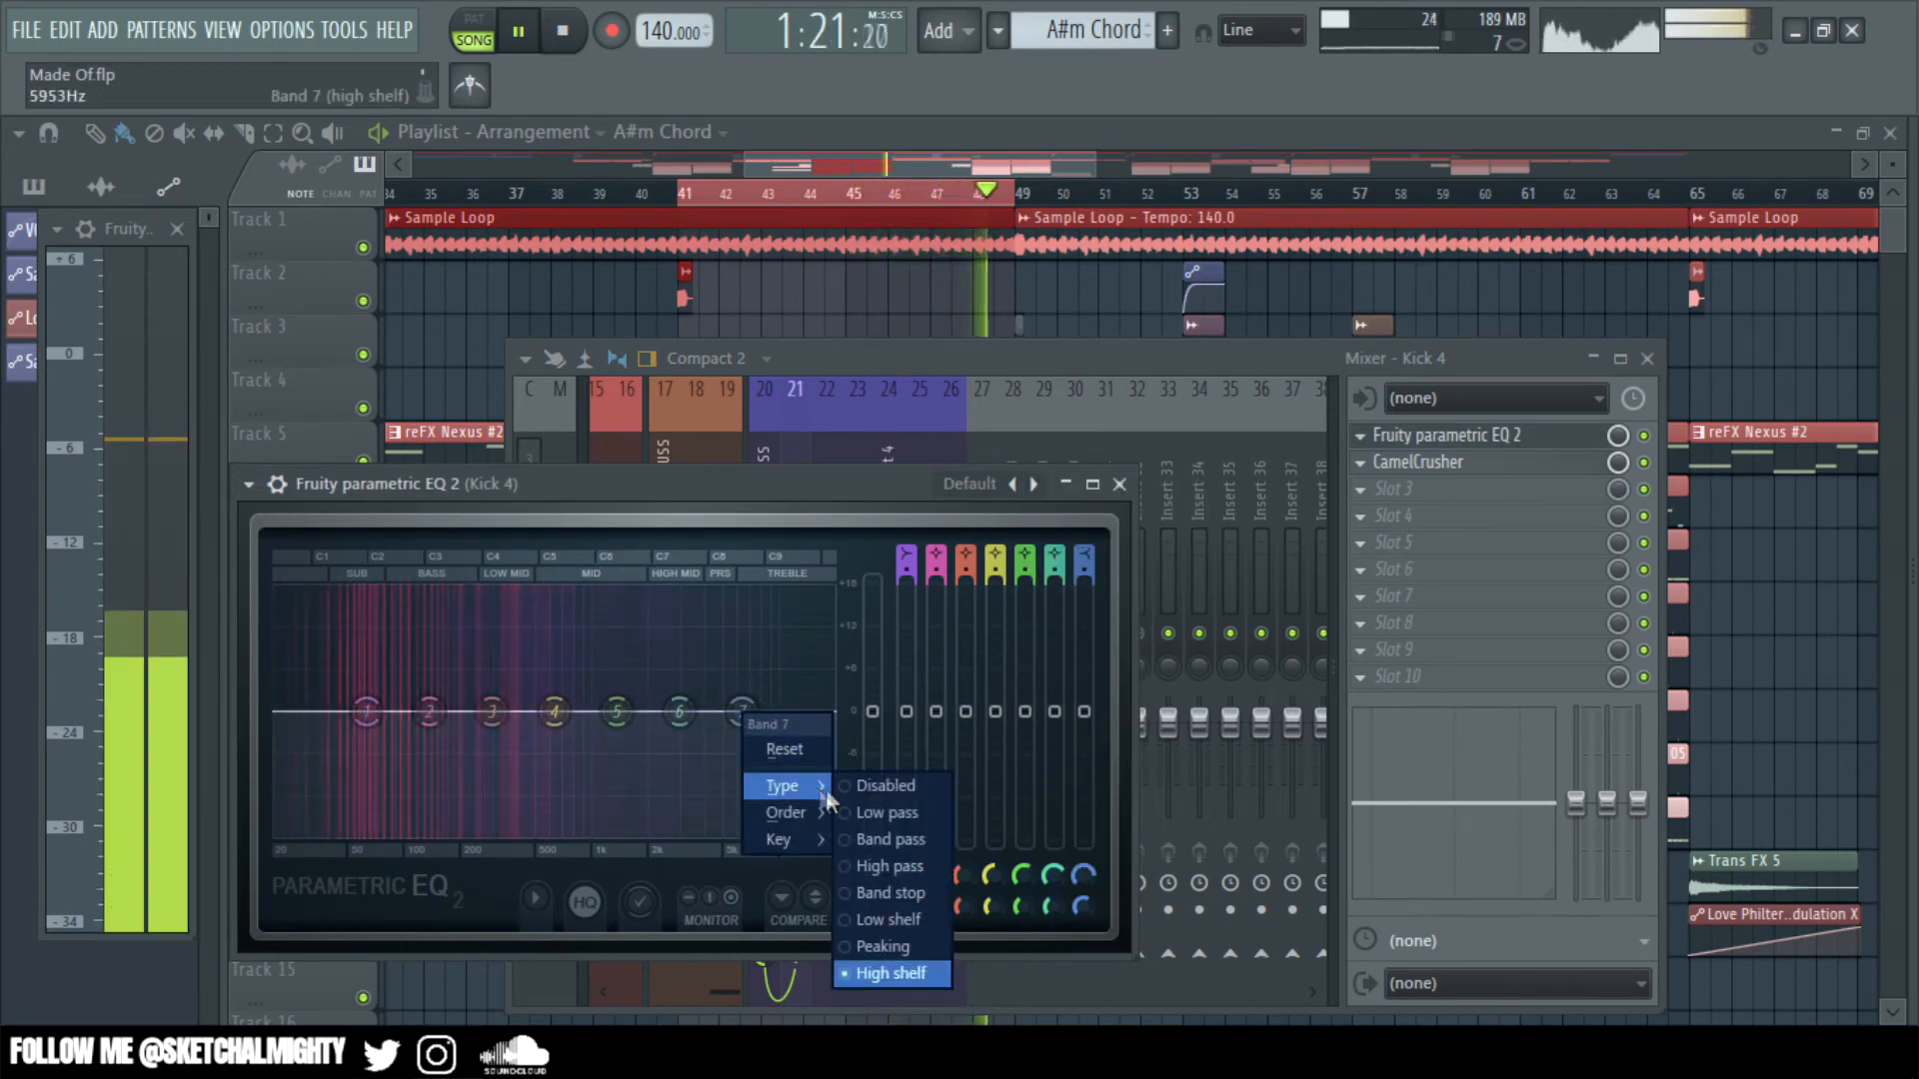
{"action": "left_click", "coordinate": [901, 865]}
- Make EQ band 7 on the Kick 4 track a Low pass filter and lower its cutoff to about 459 Hz
{"action": "right_click", "coordinate": [742, 709]}
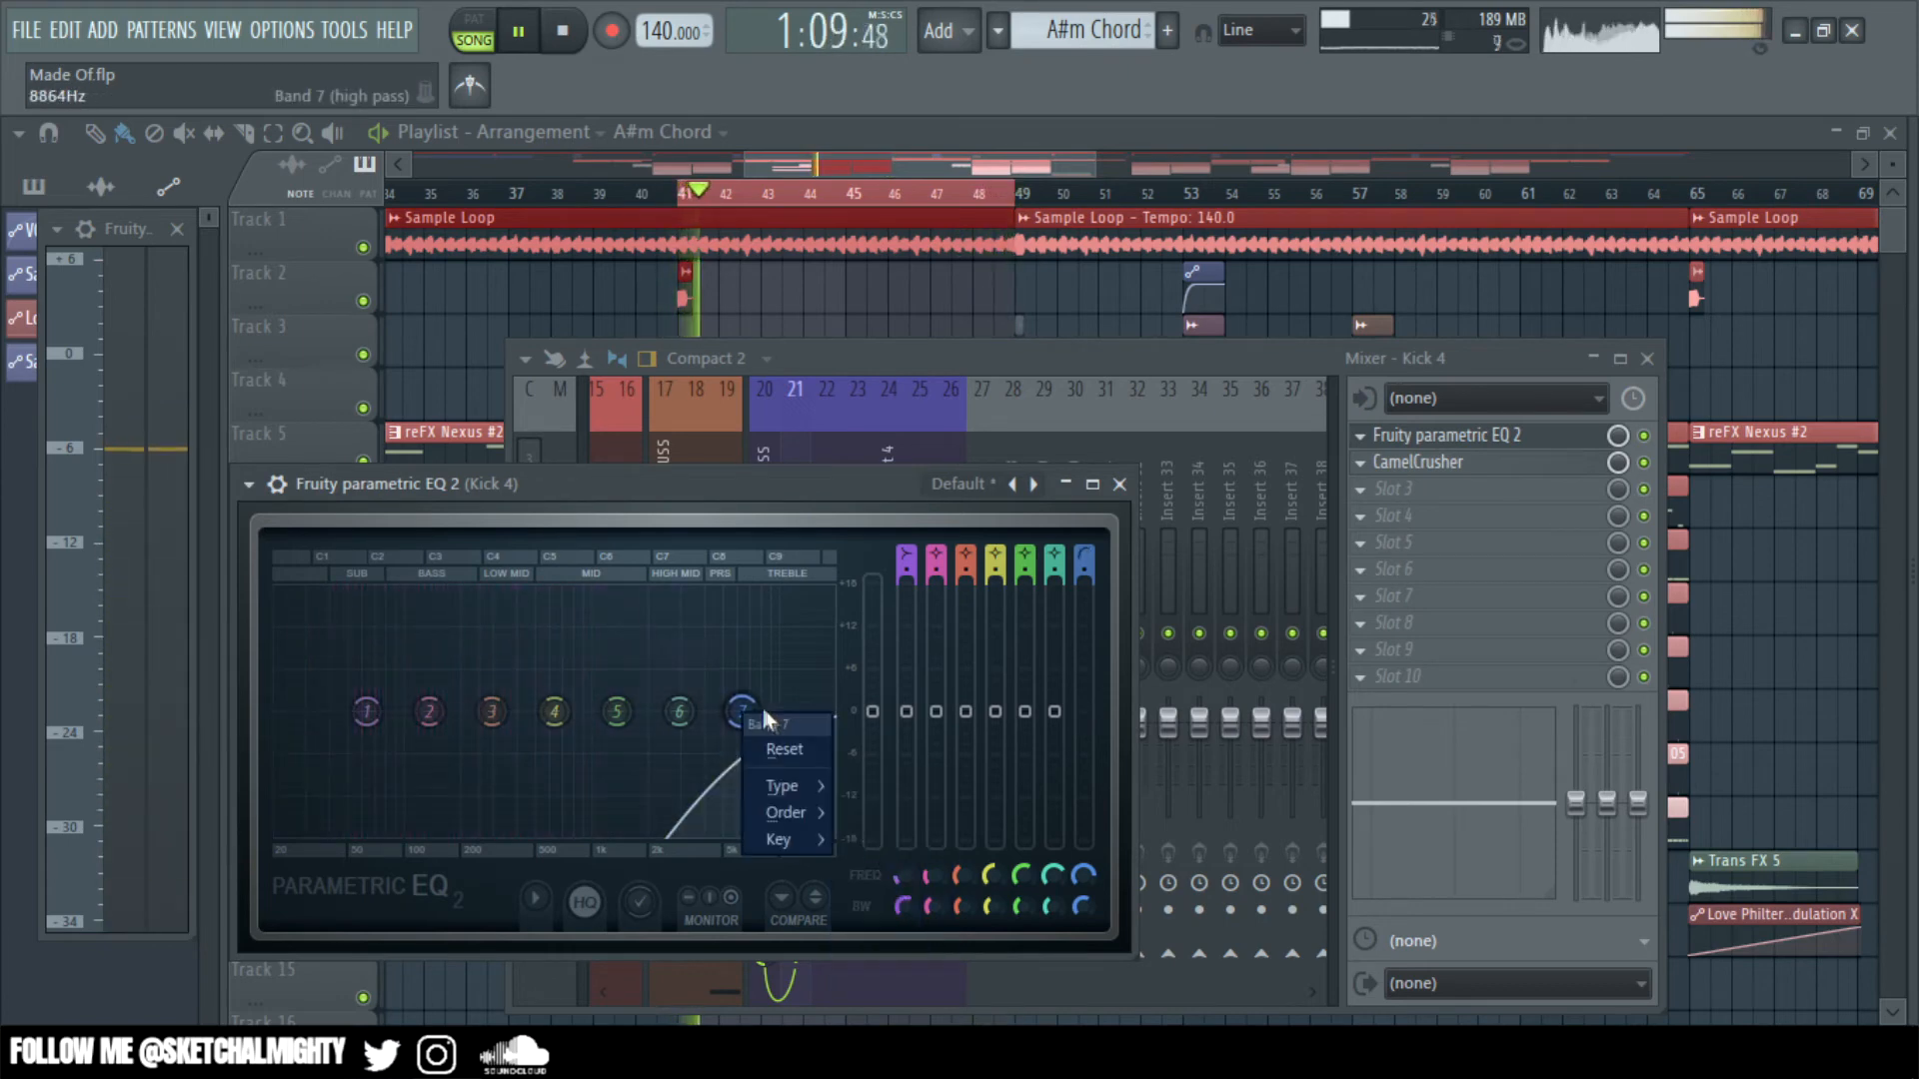
{"action": "mouse_move", "coordinate": [790, 788]}
{"action": "left_click", "coordinate": [887, 813]}
{"action": "left_click_drag", "start_coordinate": [739, 710], "coordinate": [556, 712]}
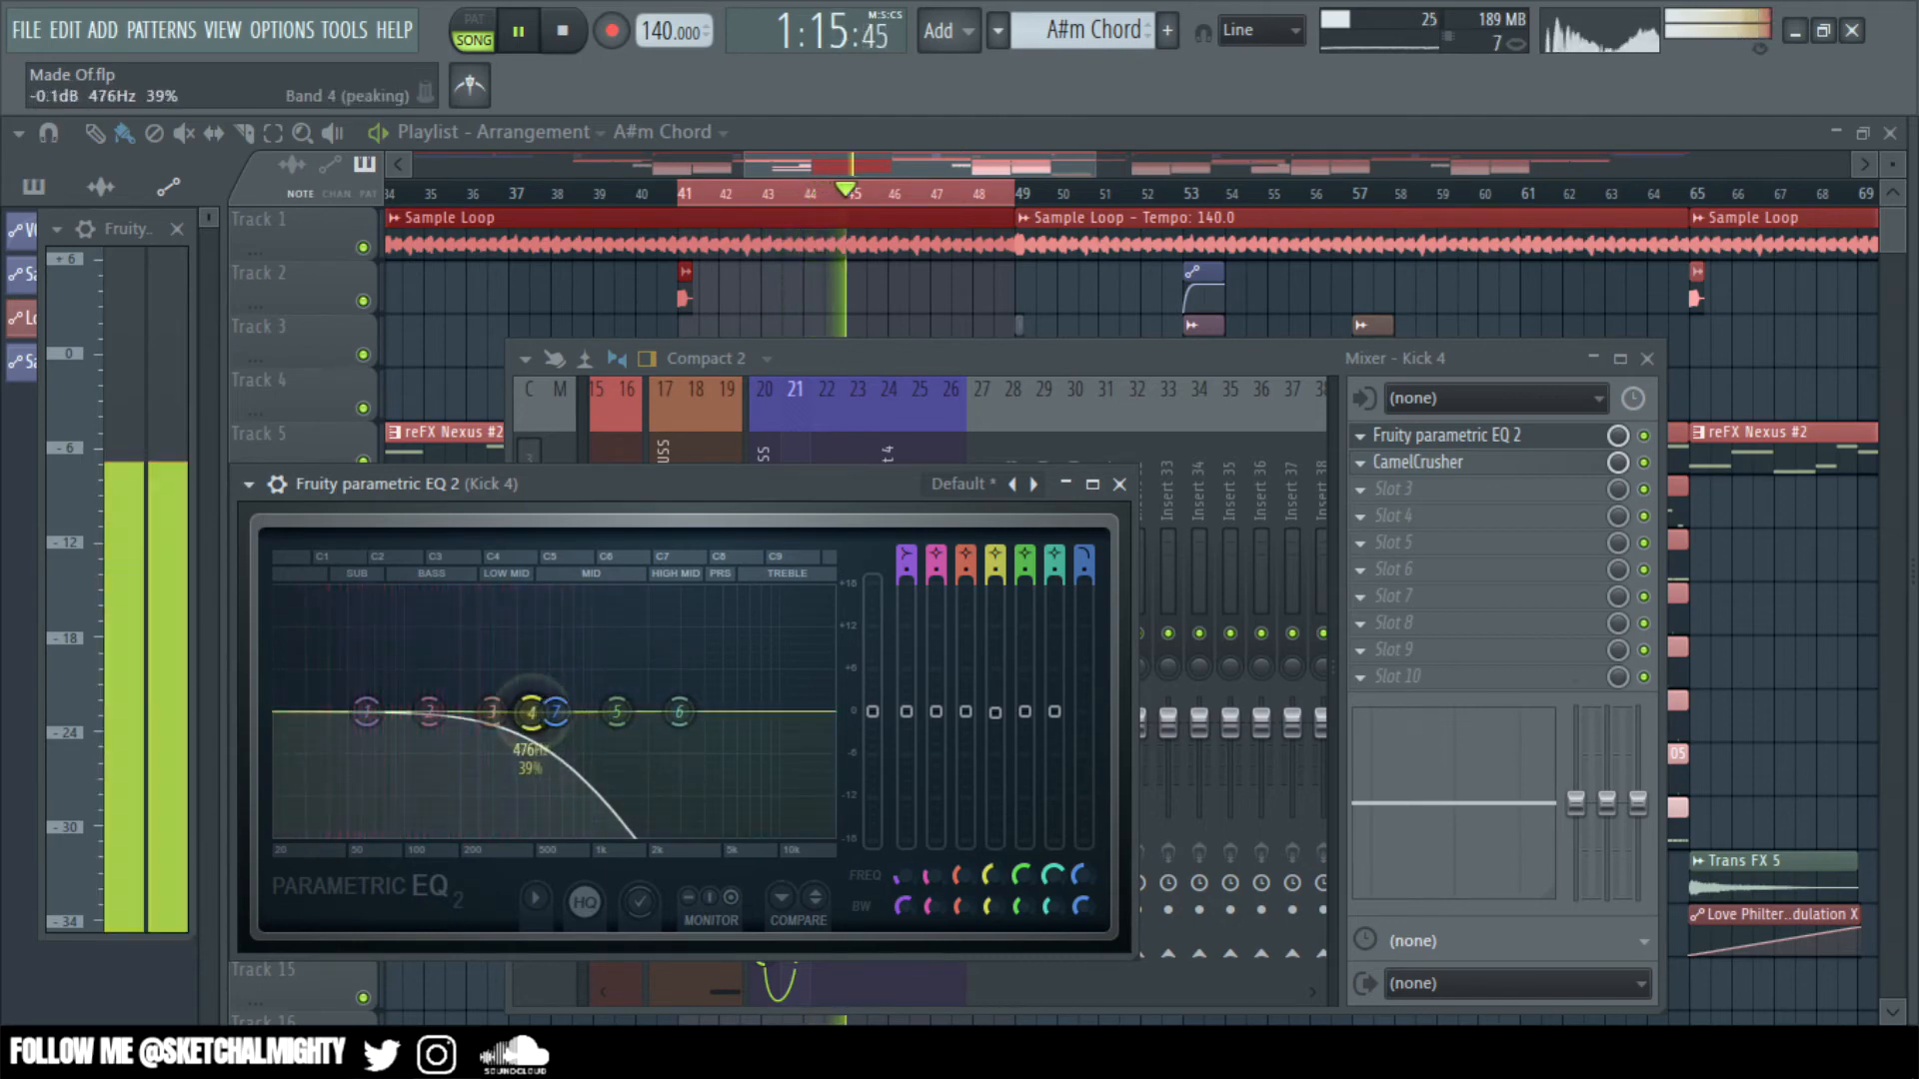
{"action": "right_click", "coordinate": [557, 713]}
{"action": "left_click", "coordinate": [523, 708]}
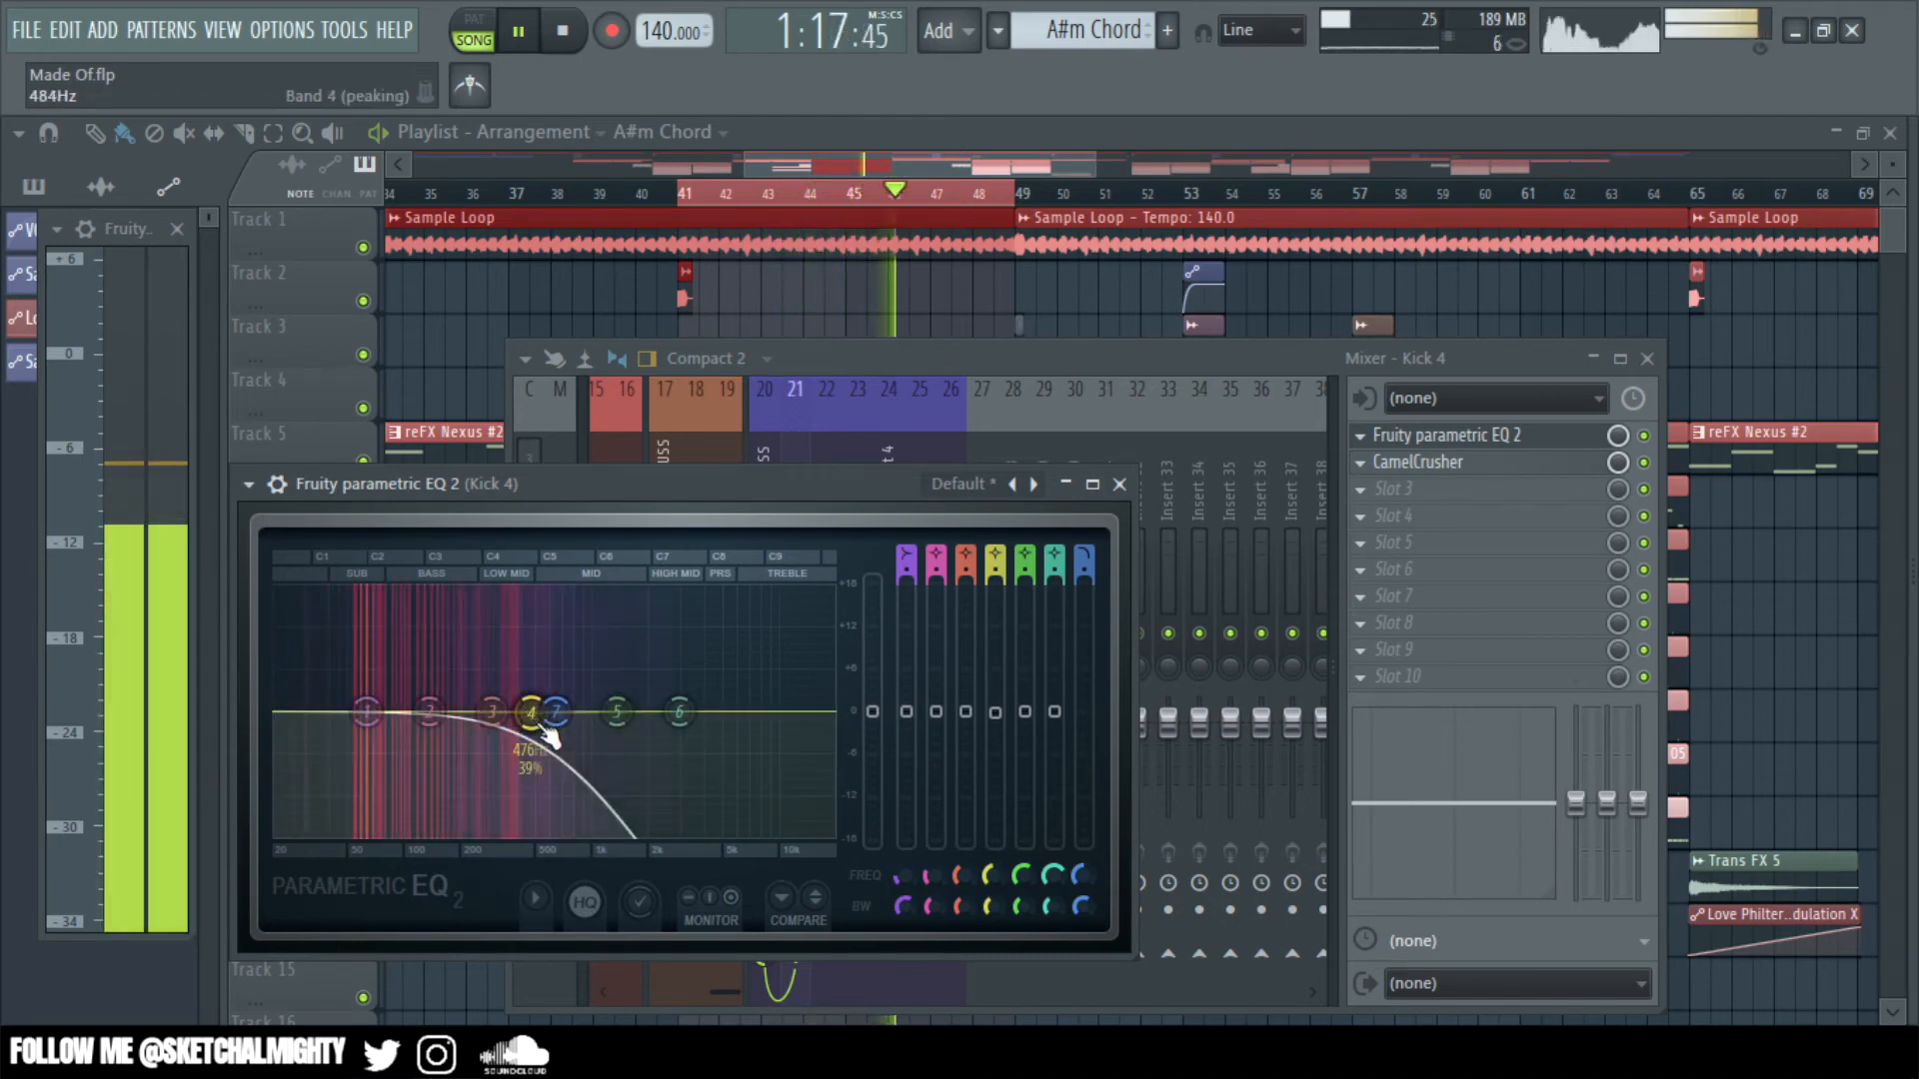
{"action": "left_click_drag", "start_coordinate": [558, 714], "coordinate": [528, 712]}
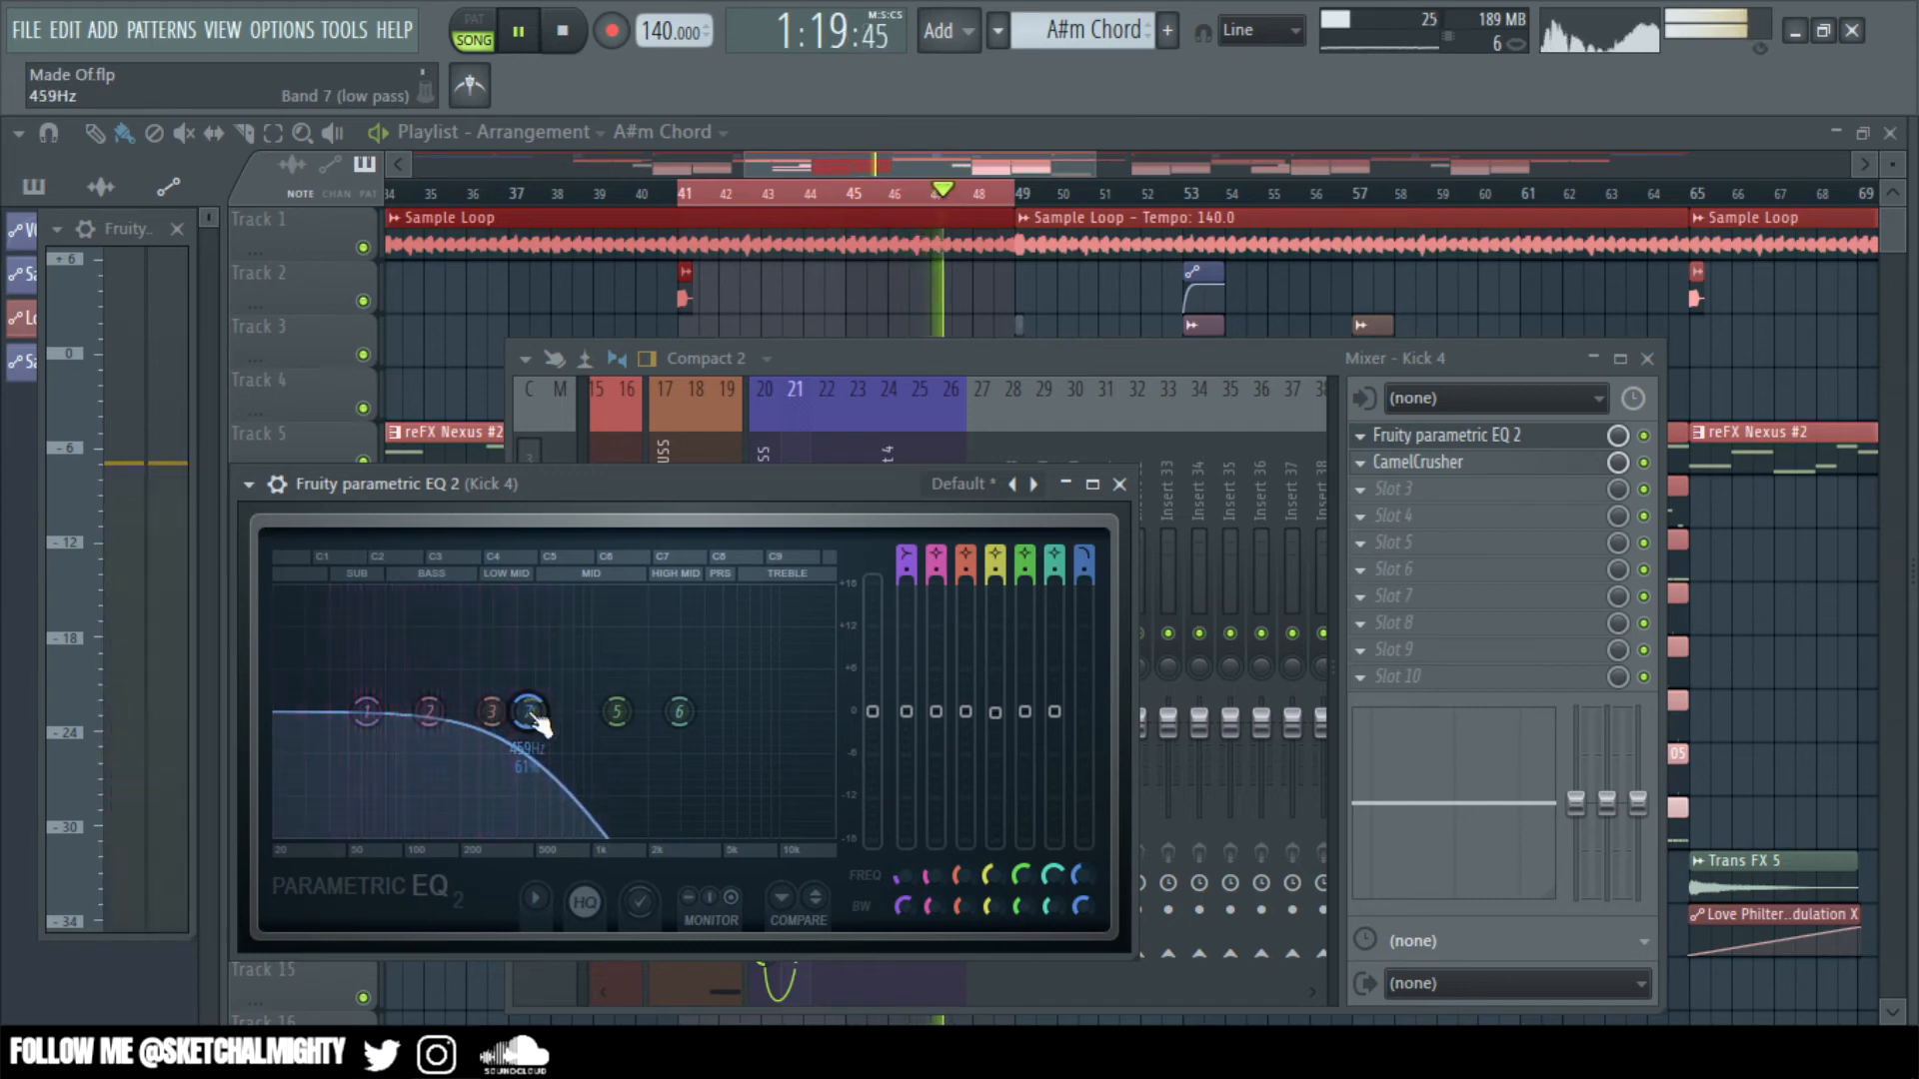
- Switch the Kick 4 track's EQ band 7 to the High pass type
{"action": "right_click", "coordinate": [531, 712]}
{"action": "left_click", "coordinate": [556, 742]}
{"action": "right_click", "coordinate": [557, 738]}
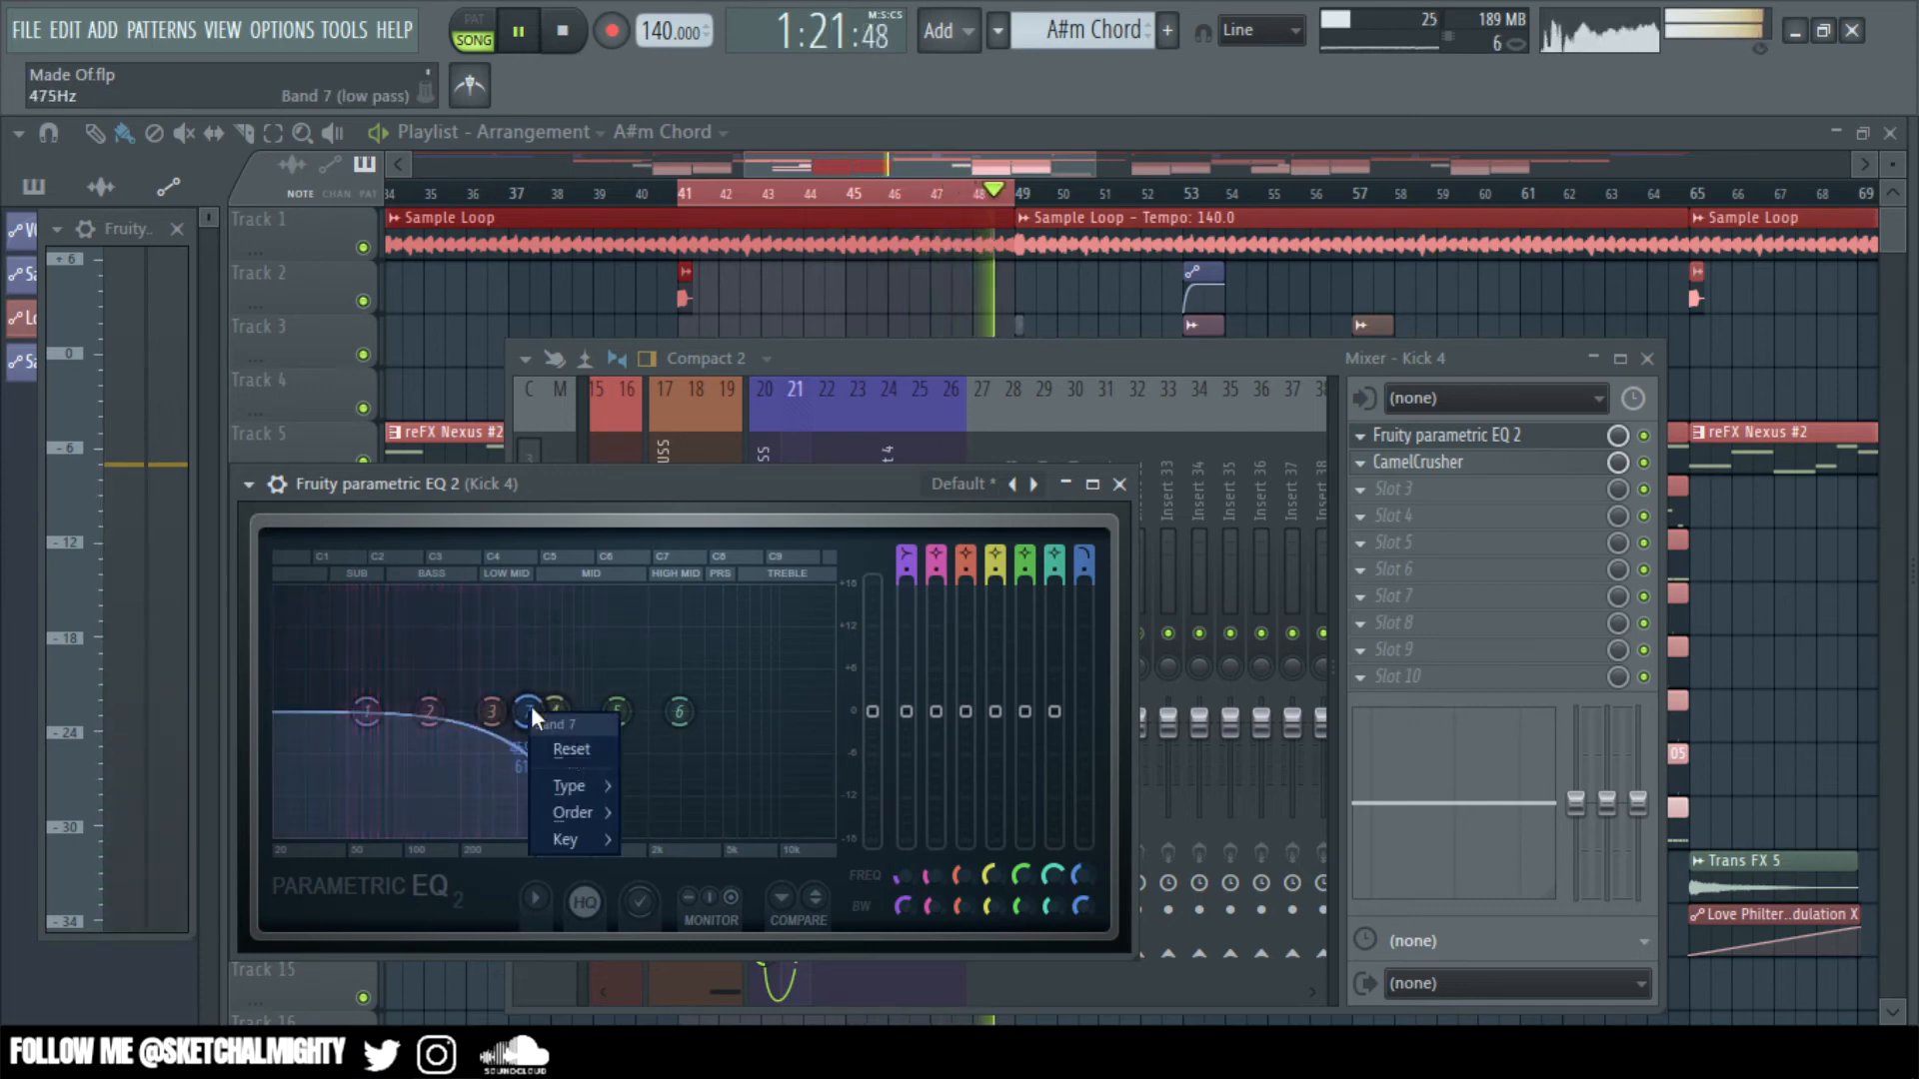
{"action": "mouse_move", "coordinate": [585, 783]}
{"action": "left_click", "coordinate": [671, 843]}
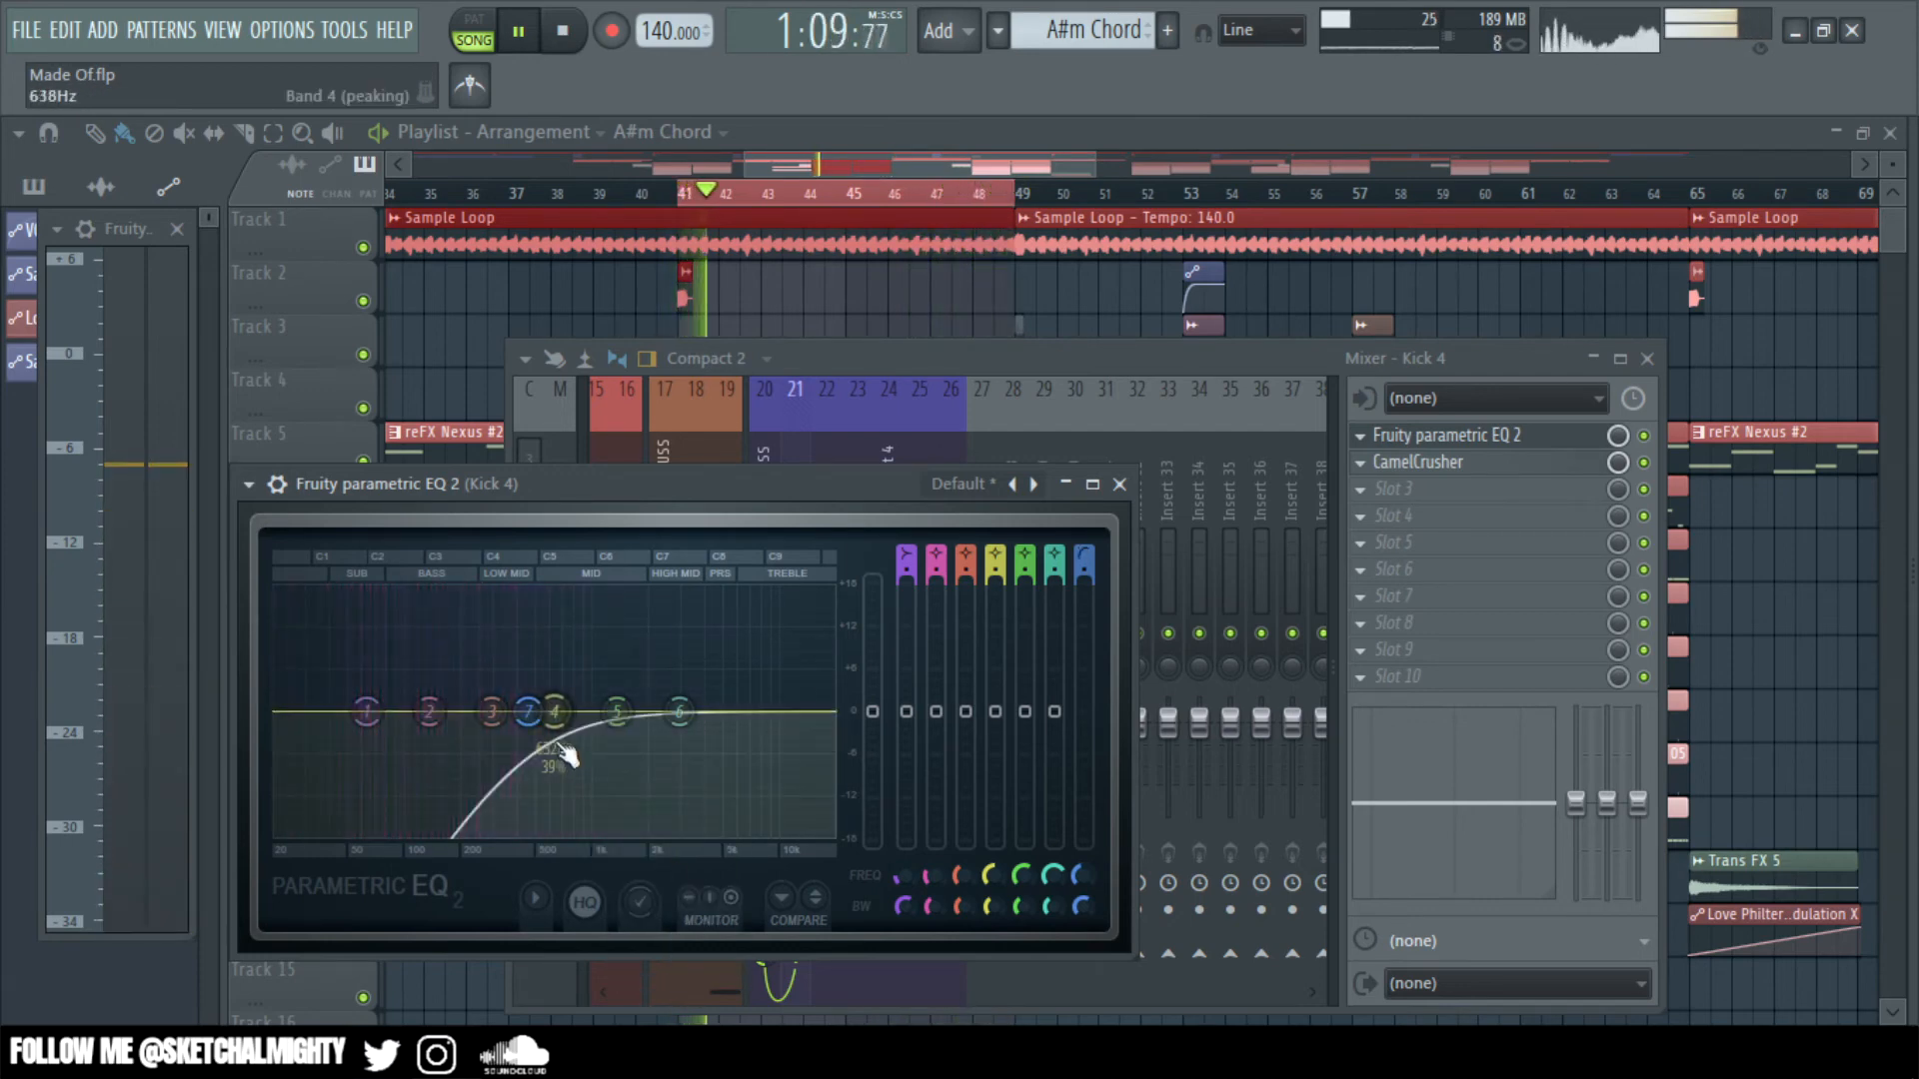
- Set EQ band 7 on the Kick 4 track back to type Low pass with order Steep 6
{"action": "right_click", "coordinate": [529, 711]}
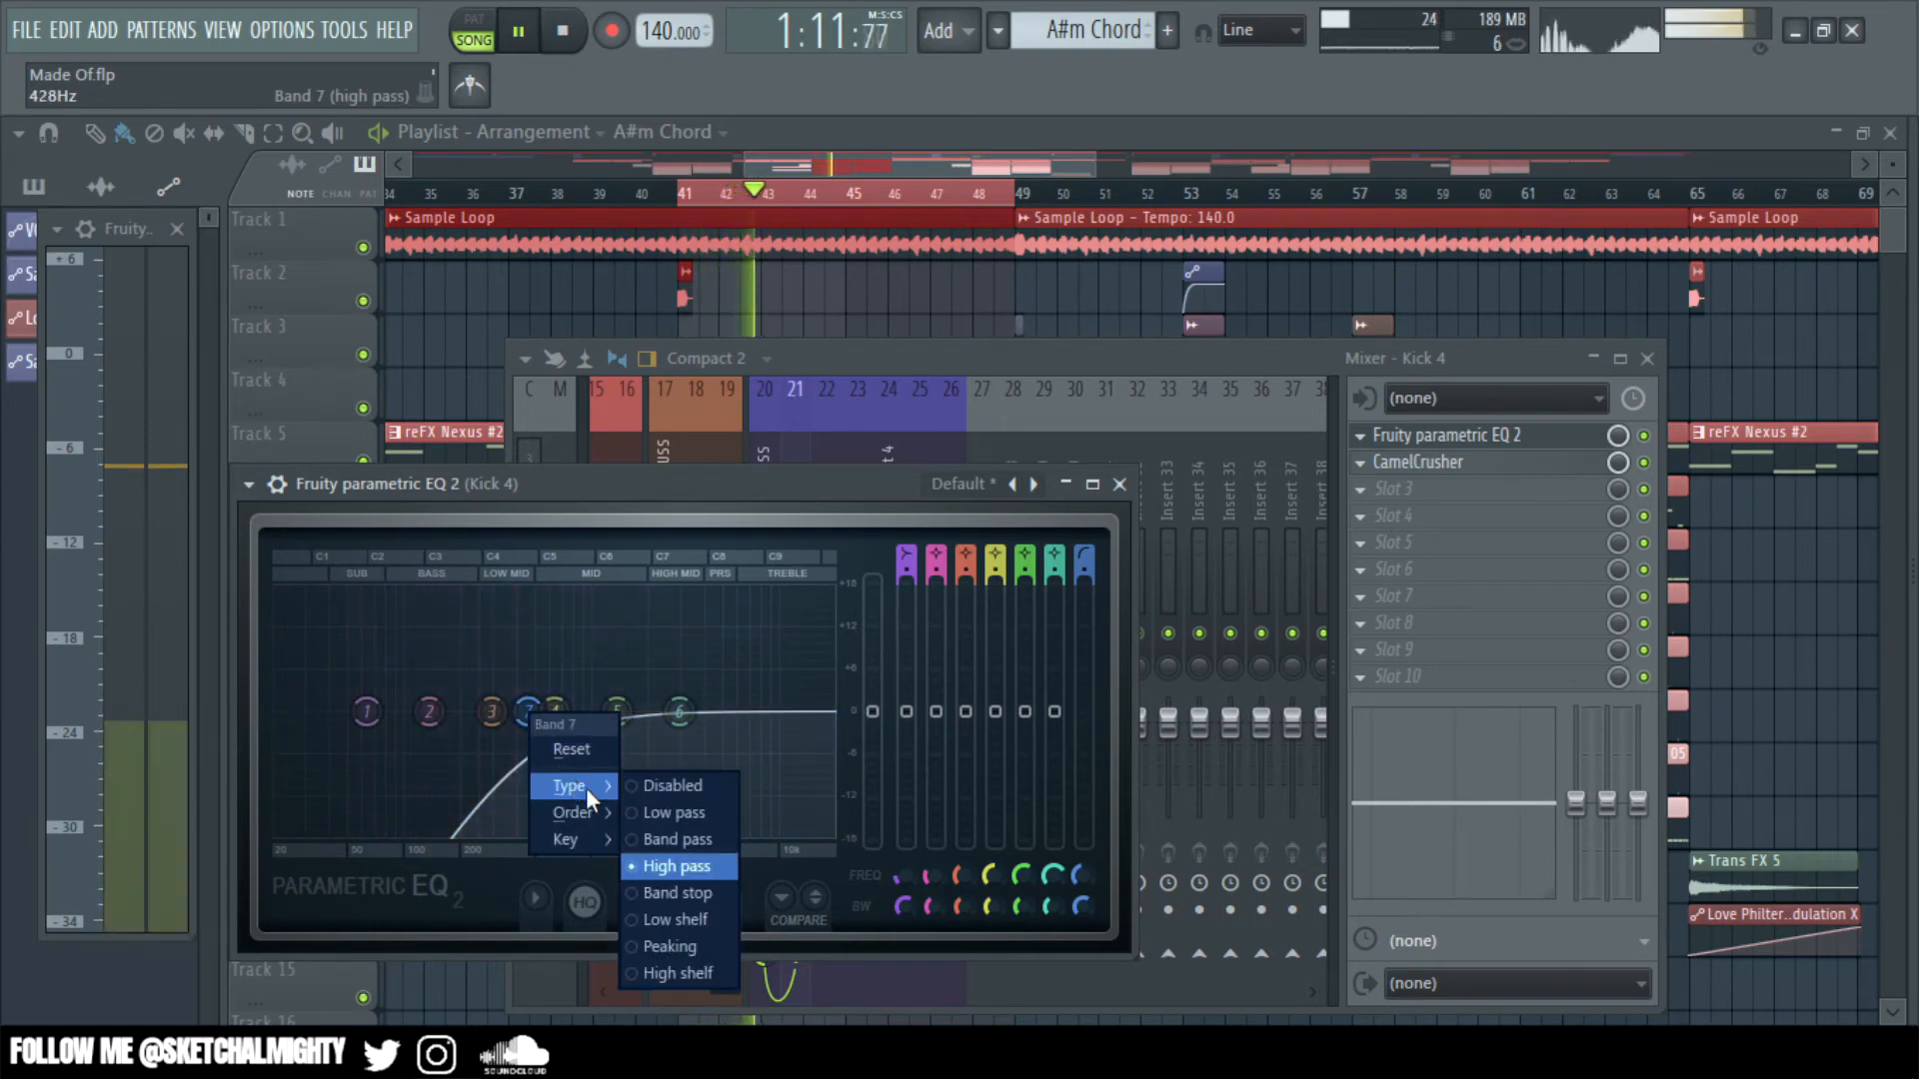
{"action": "mouse_move", "coordinate": [602, 807]}
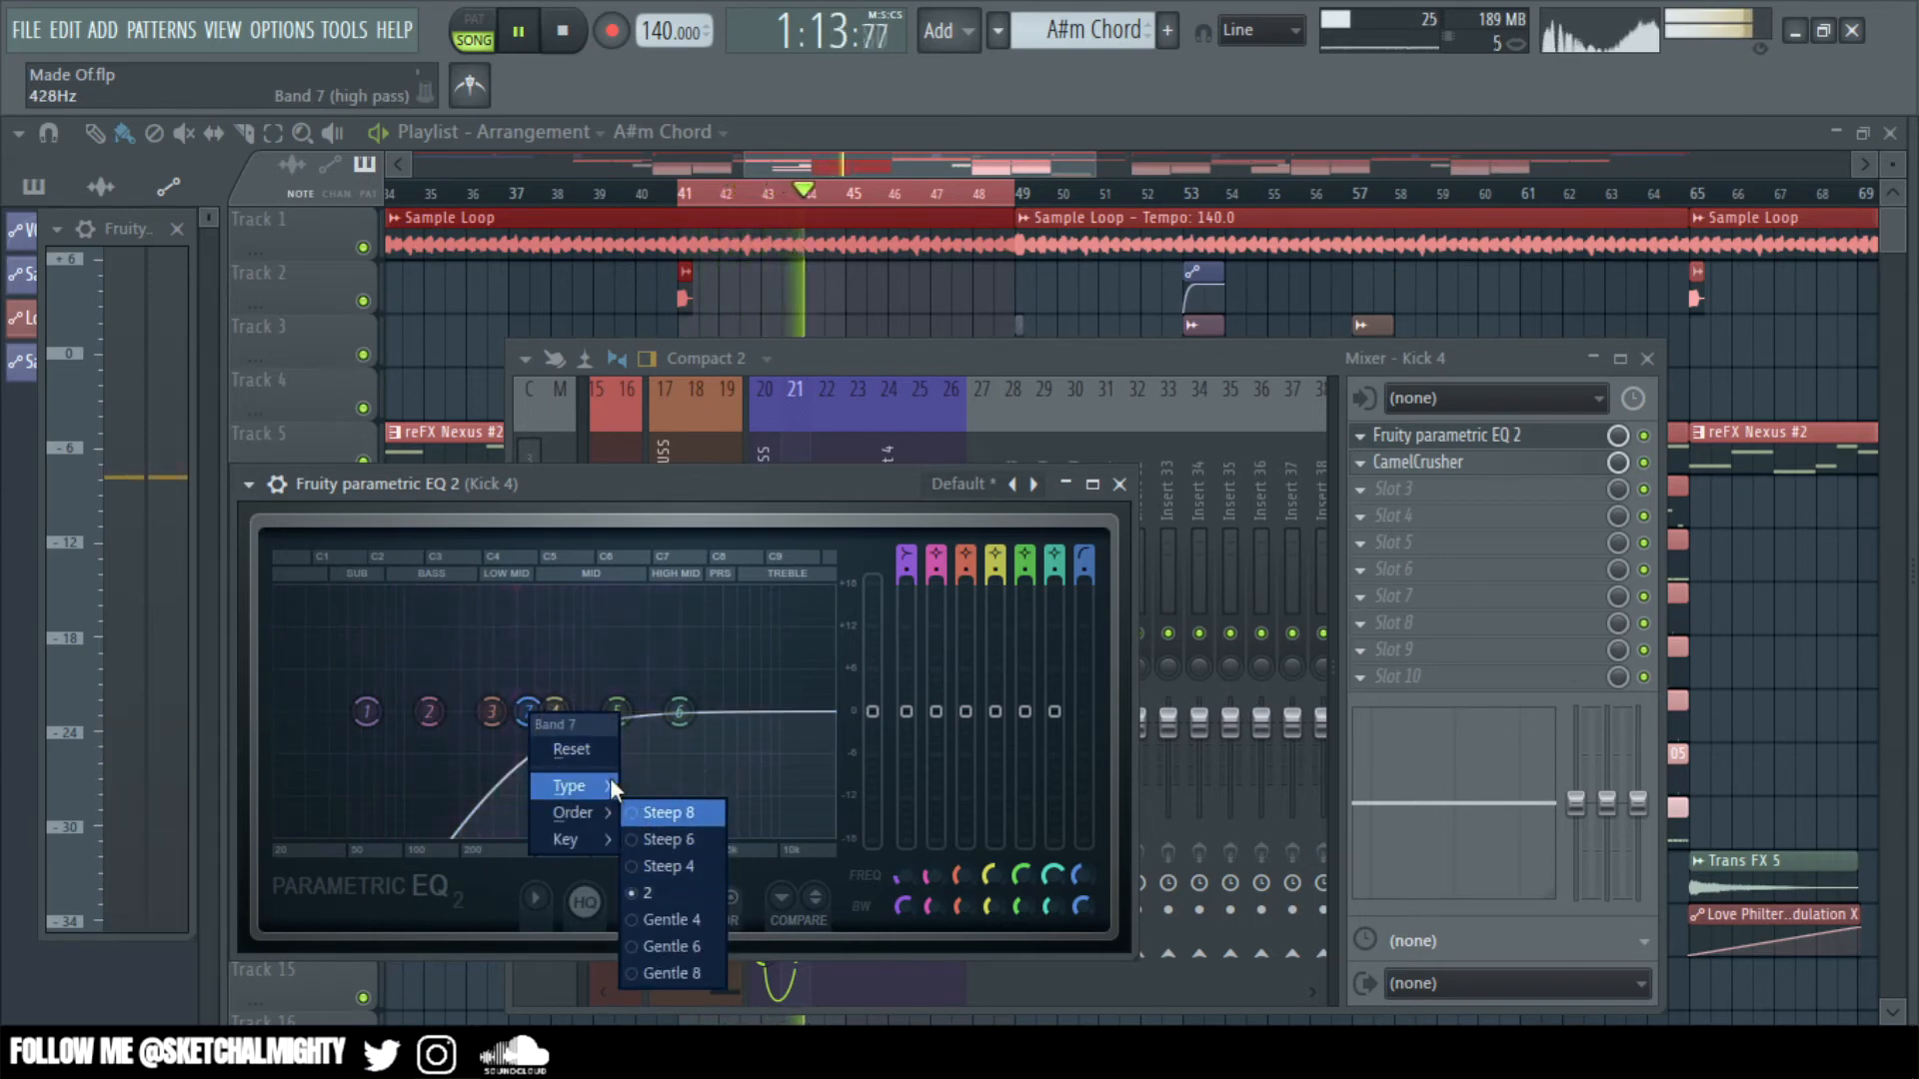
{"action": "left_click", "coordinate": [647, 809]}
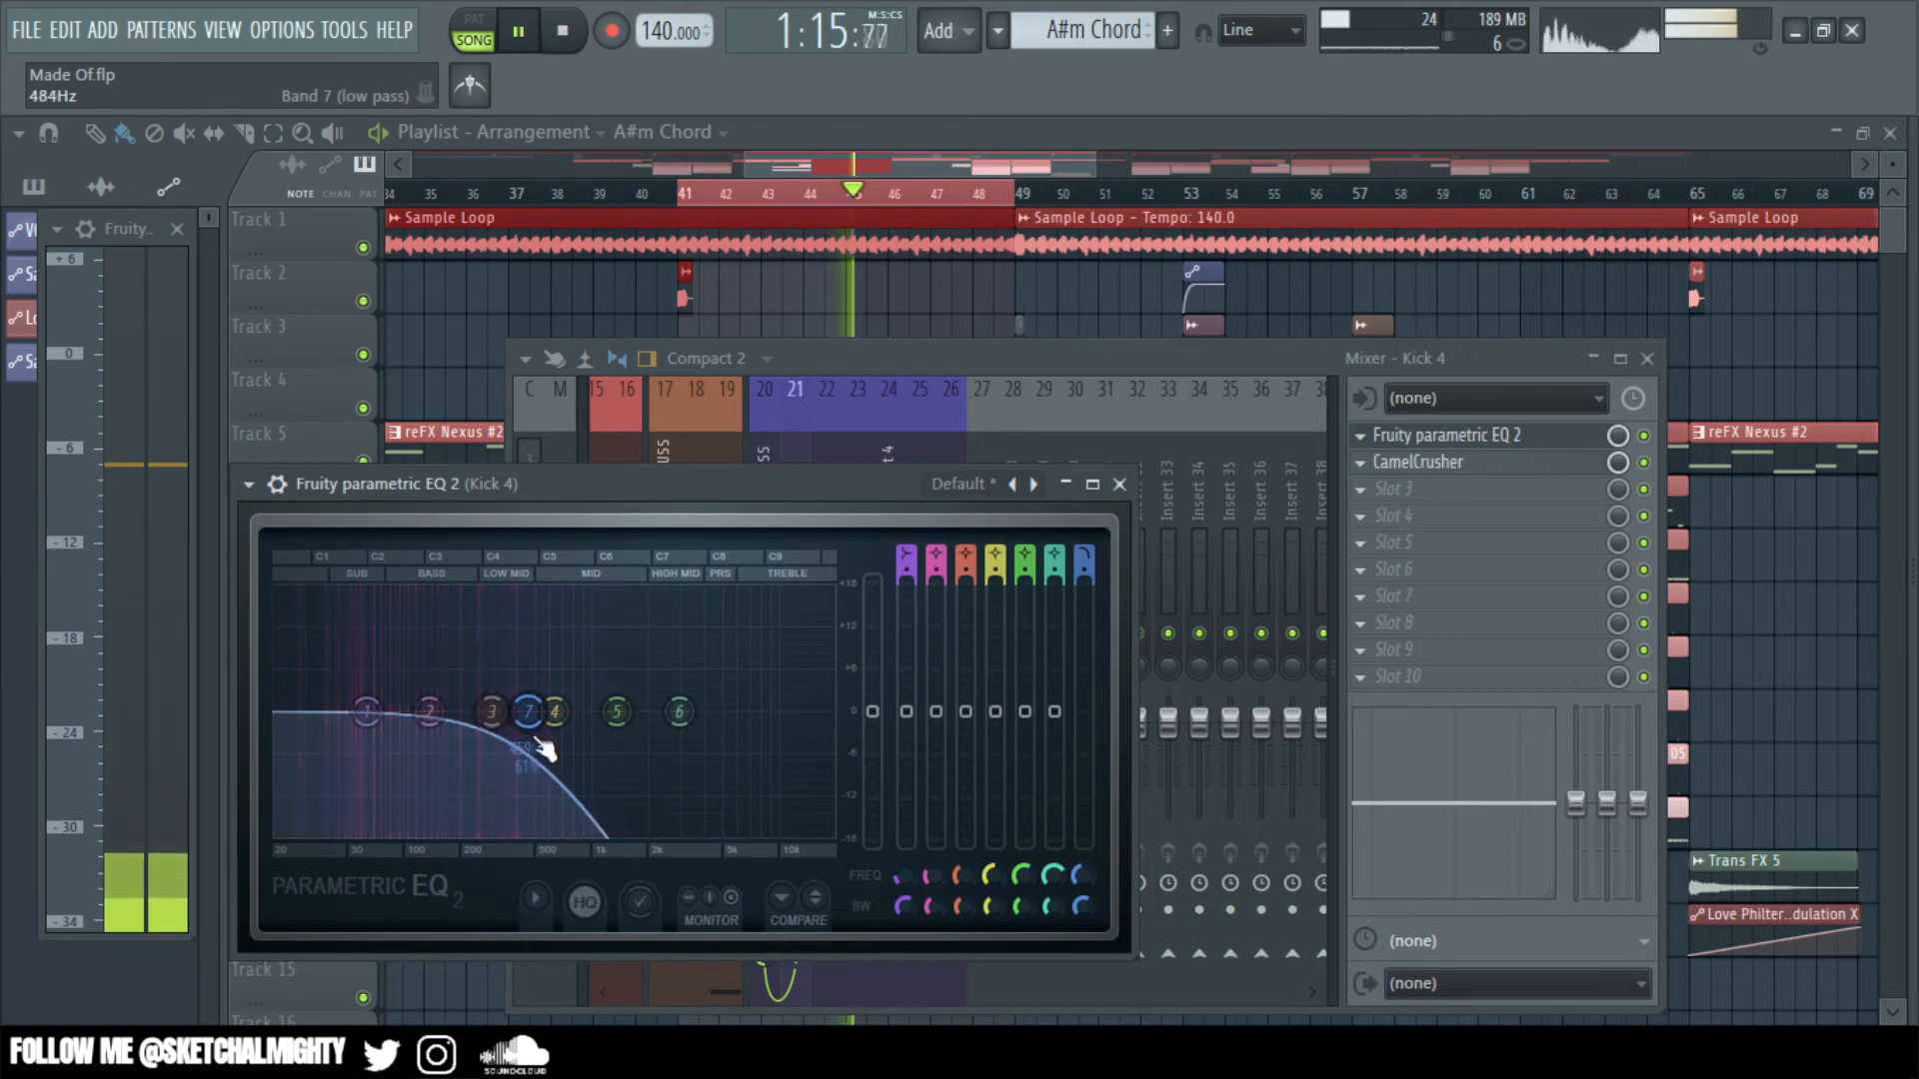
{"action": "right_click", "coordinate": [528, 713]}
{"action": "mouse_move", "coordinate": [599, 811]}
{"action": "left_click", "coordinate": [668, 841]}
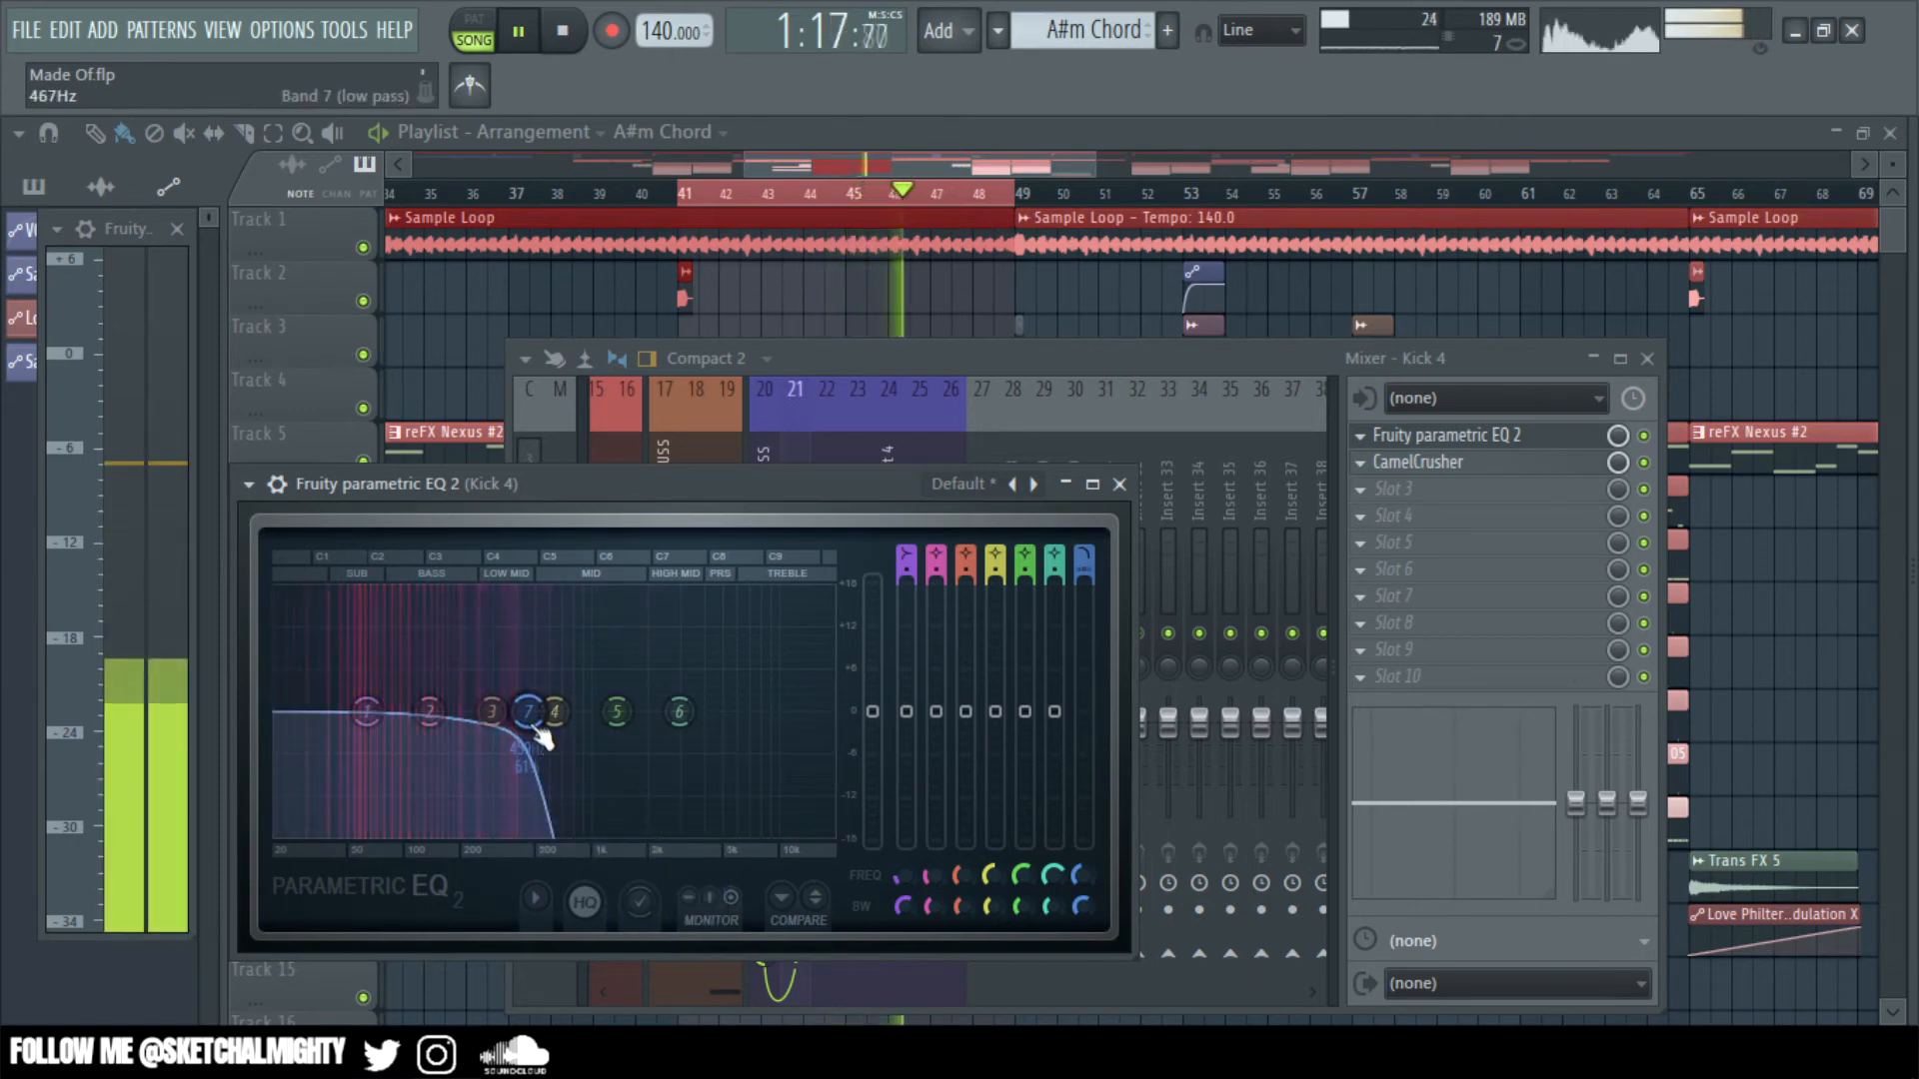
- Boost band 2 slightly in the bass range and make band 1 a Steep 6 High pass filter on the Kick 4 EQ
{"action": "mouse_move", "coordinate": [432, 704]}
{"action": "left_mouse_down"}
{"action": "mouse_move", "coordinate": [428, 673]}
{"action": "mouse_move", "coordinate": [481, 670]}
{"action": "mouse_move", "coordinate": [490, 685]}
{"action": "mouse_move", "coordinate": [391, 690]}
{"action": "mouse_move", "coordinate": [406, 700]}
{"action": "left_mouse_up"}
{"action": "right_click", "coordinate": [372, 712]}
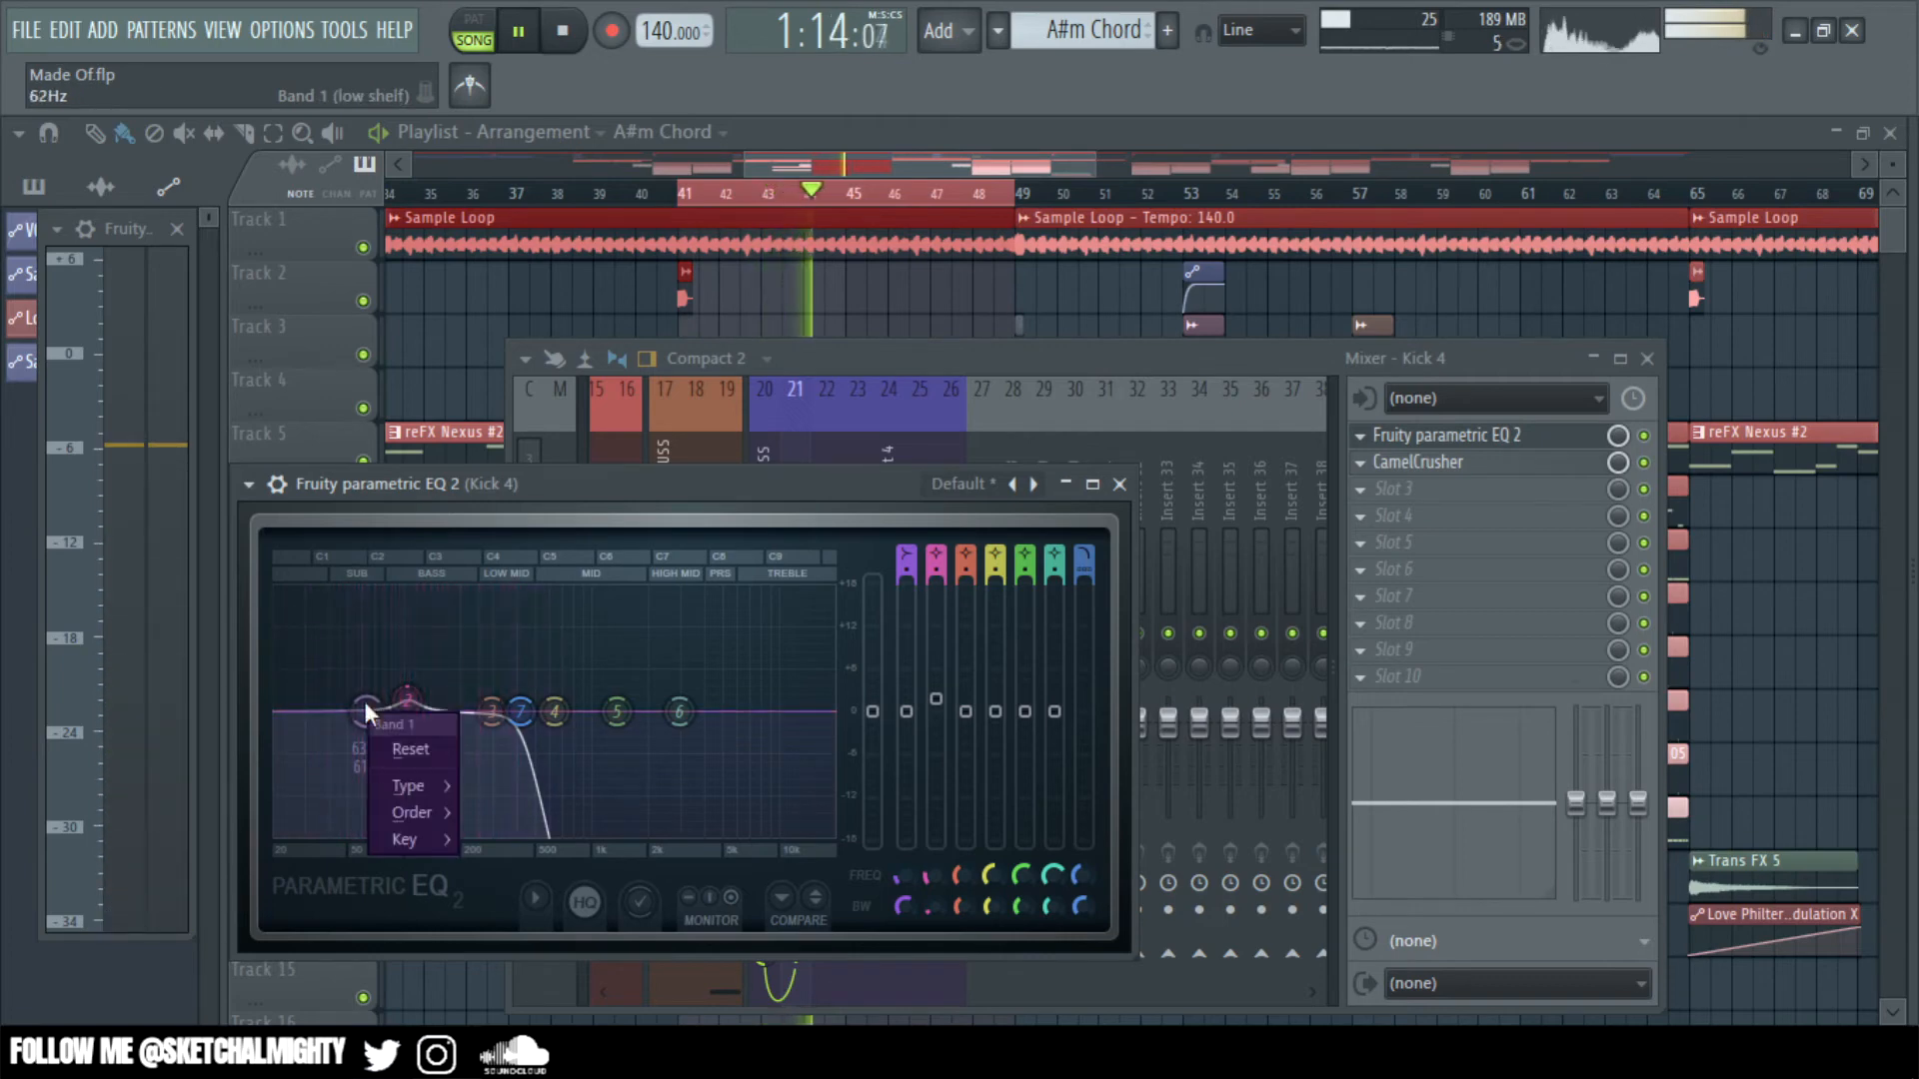
{"action": "mouse_move", "coordinate": [412, 810]}
{"action": "left_click", "coordinate": [501, 837]}
{"action": "right_click", "coordinate": [366, 712]}
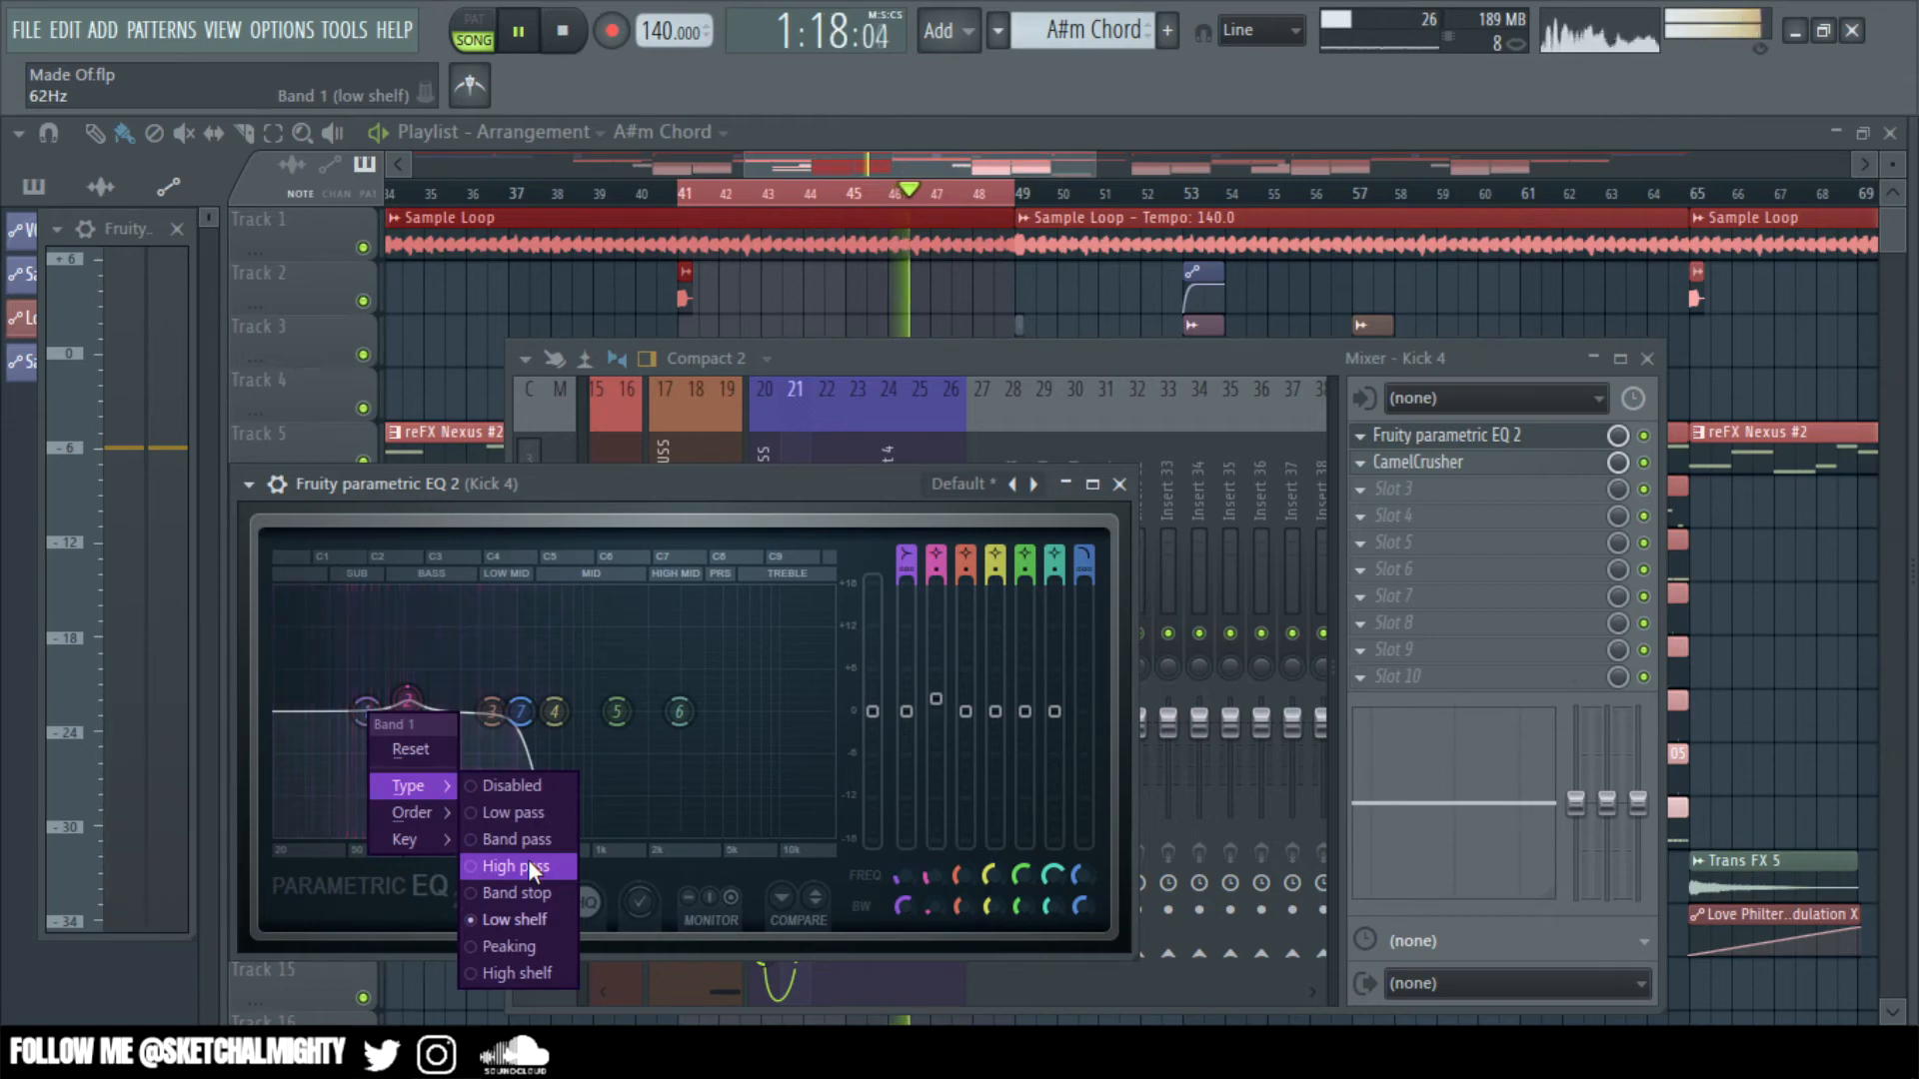
{"action": "left_click", "coordinate": [528, 864]}
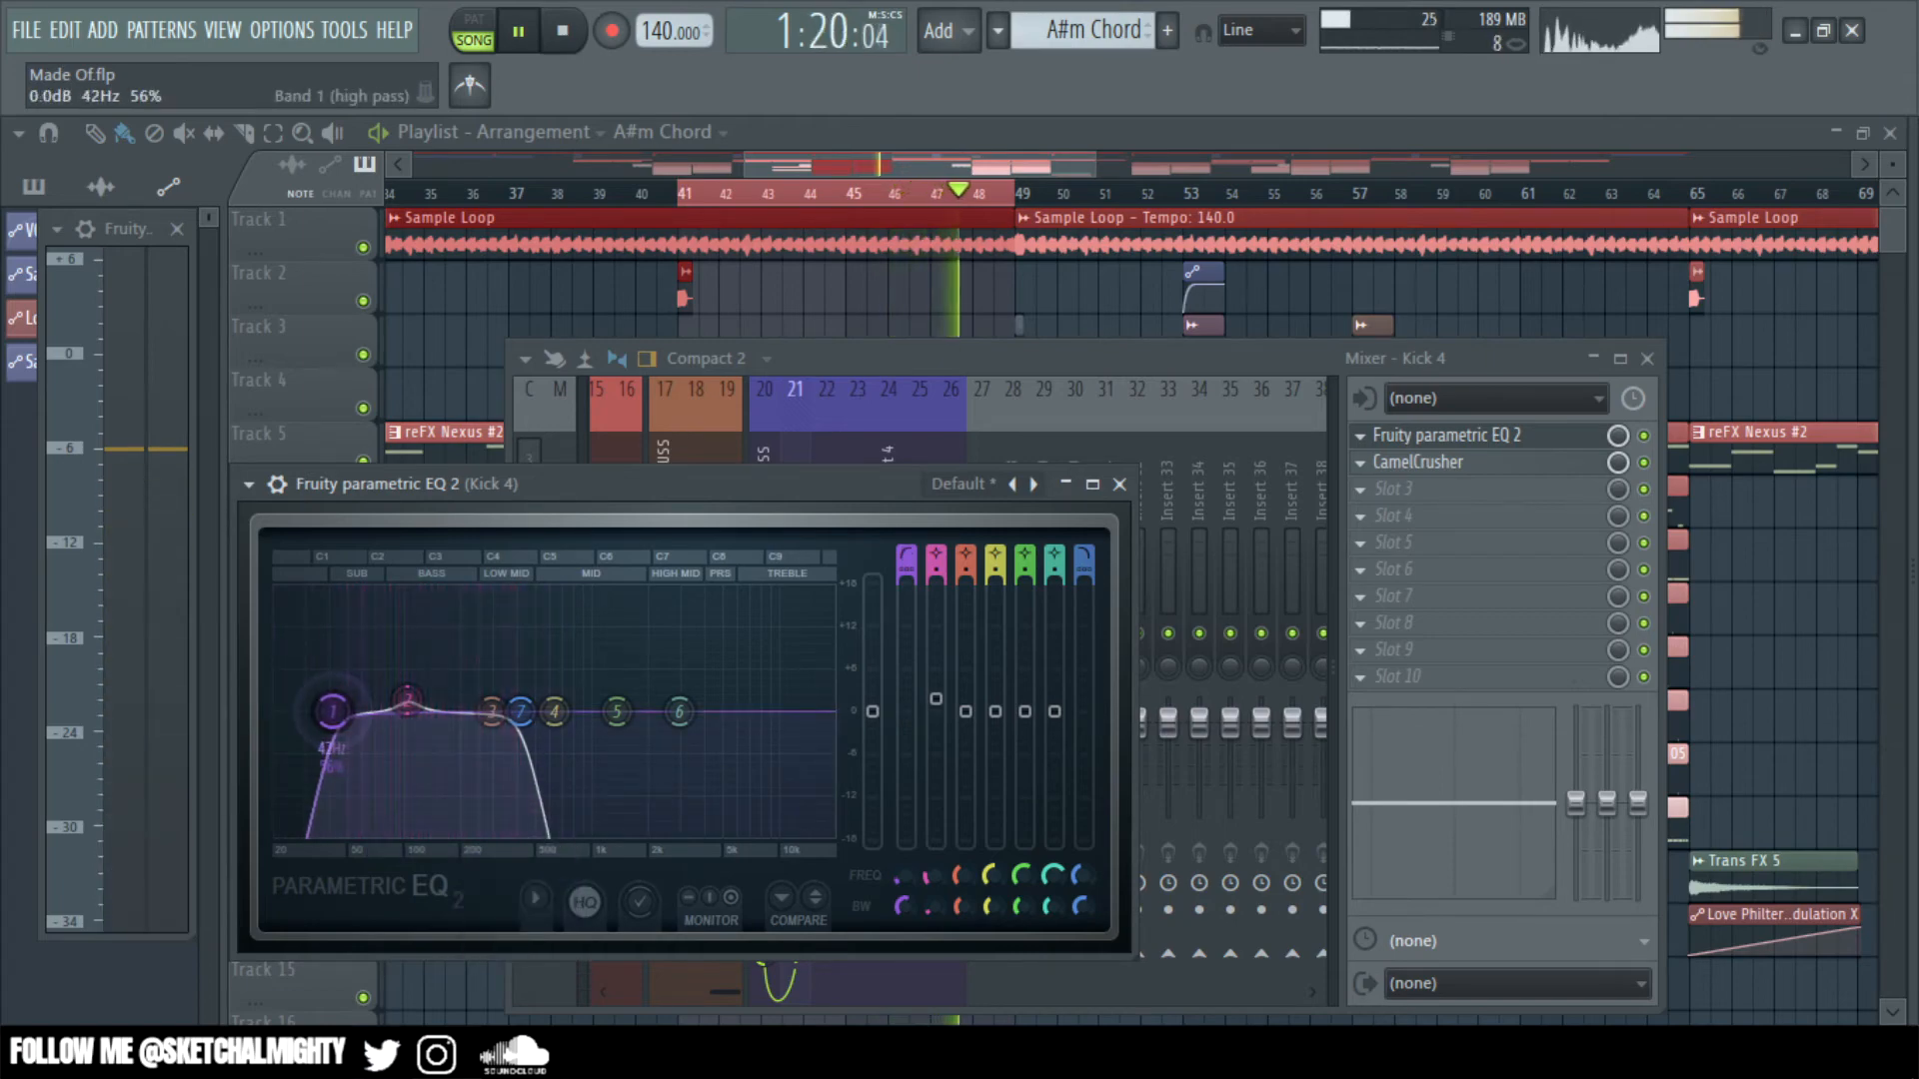
- Raise the cutoff of high pass band 1 on the Kick 4 EQ to roughly 76 Hz and close the EQ
{"action": "left_click_drag", "start_coordinate": [367, 711], "coordinate": [372, 712]}
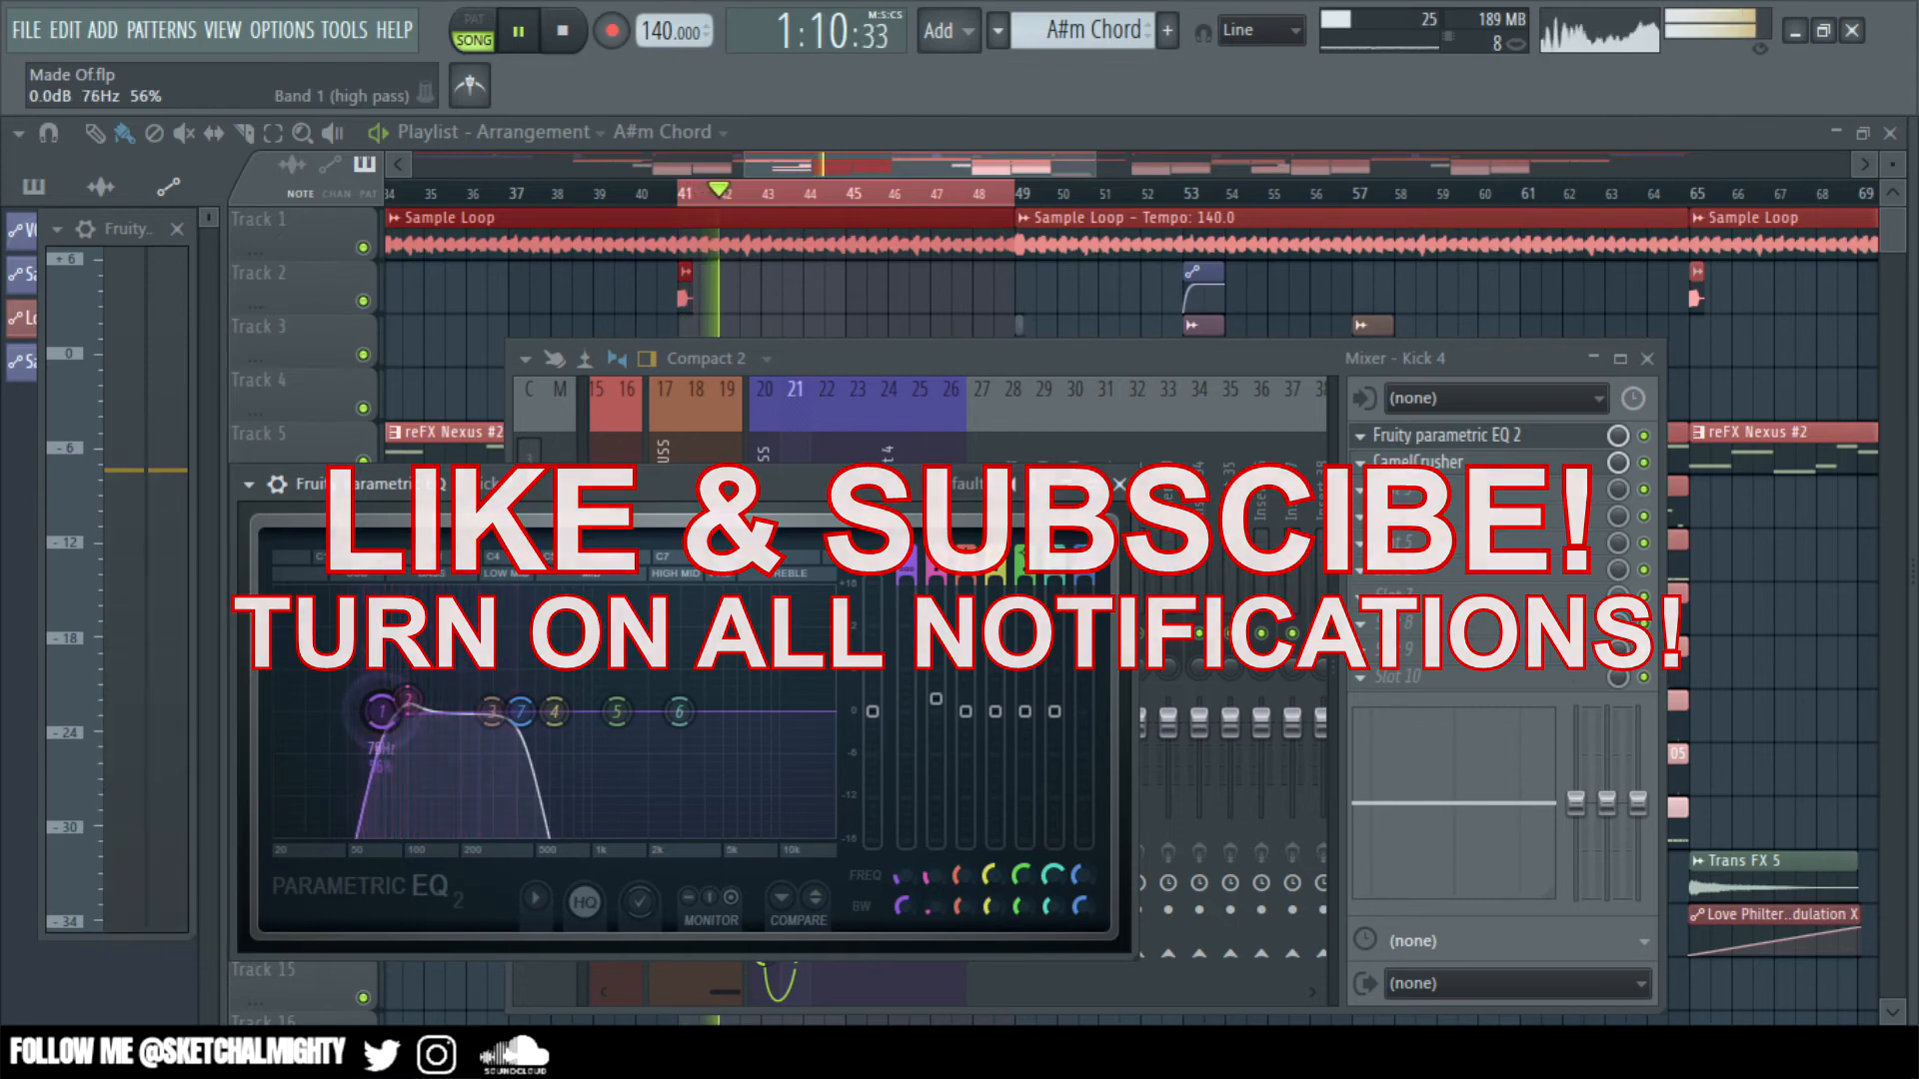
{"action": "left_click_drag", "start_coordinate": [368, 711], "coordinate": [373, 712]}
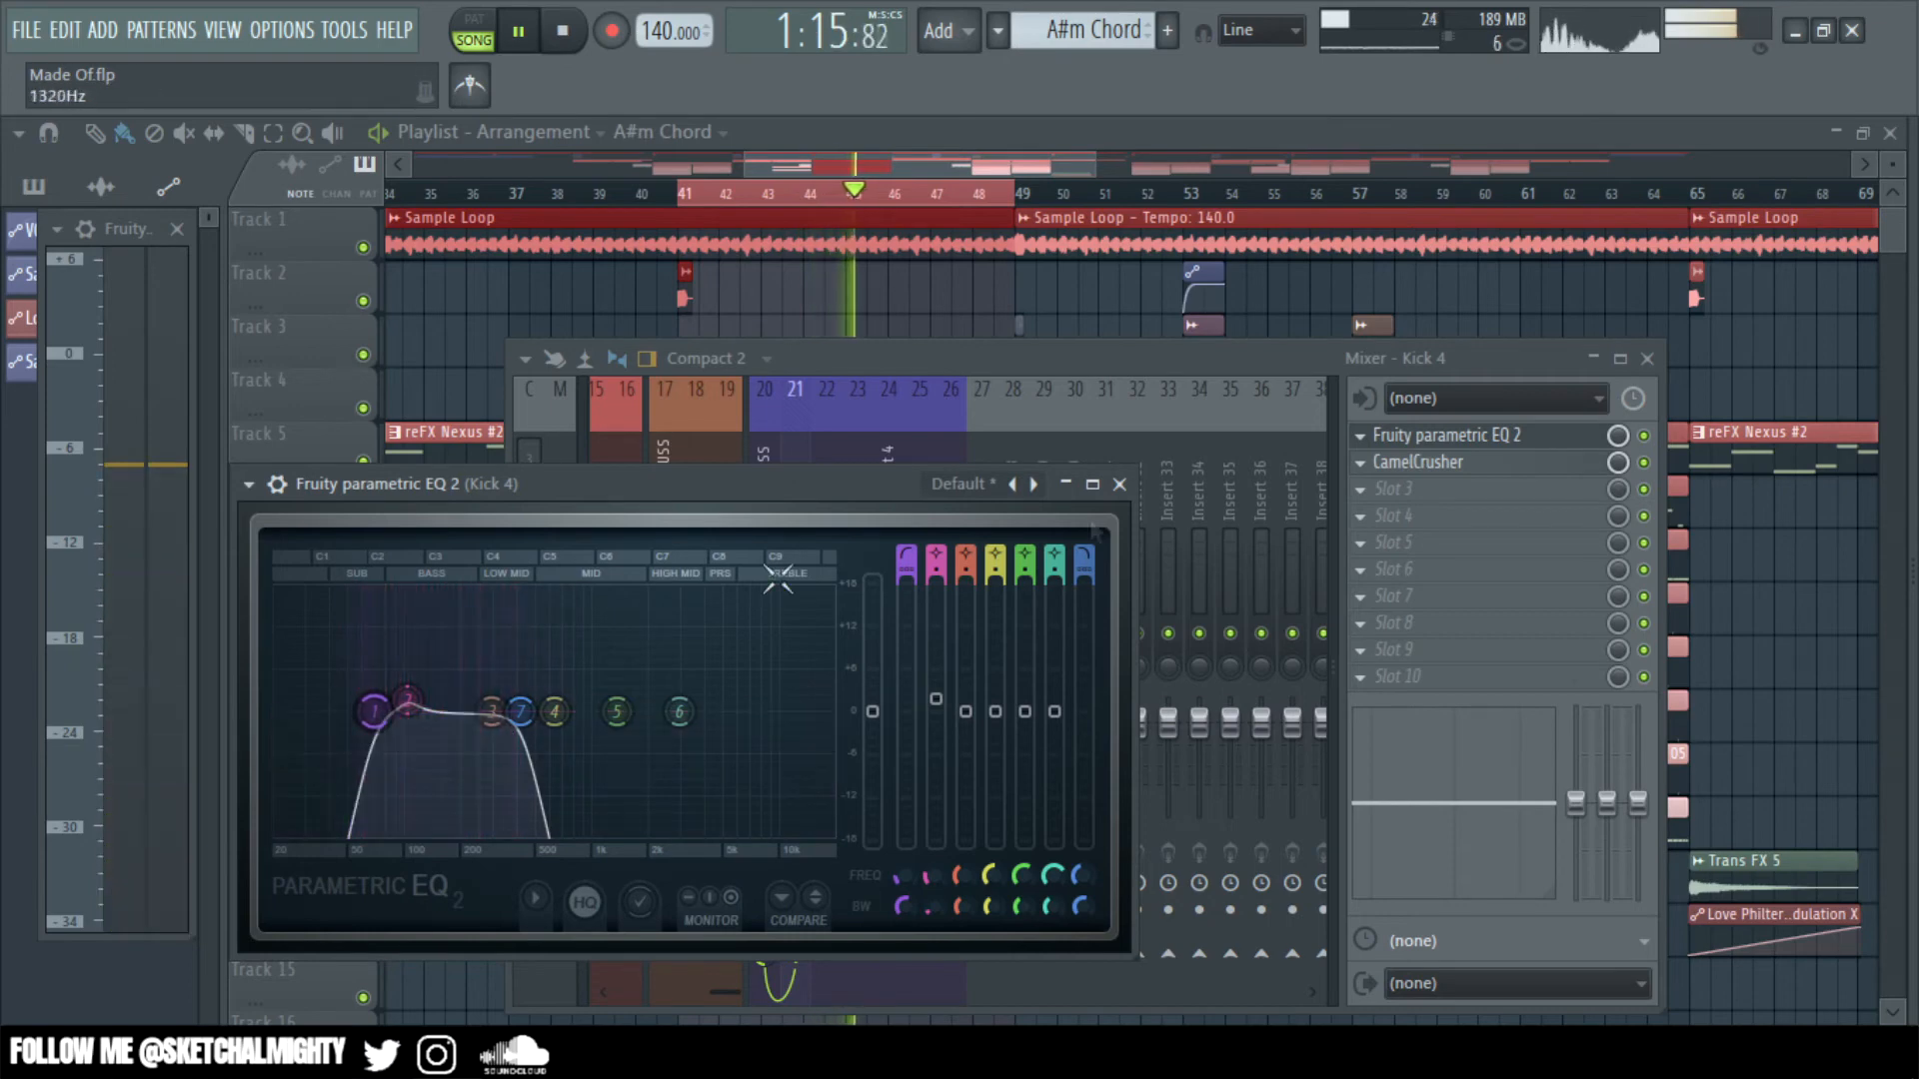
{"action": "left_click", "coordinate": [1119, 483]}
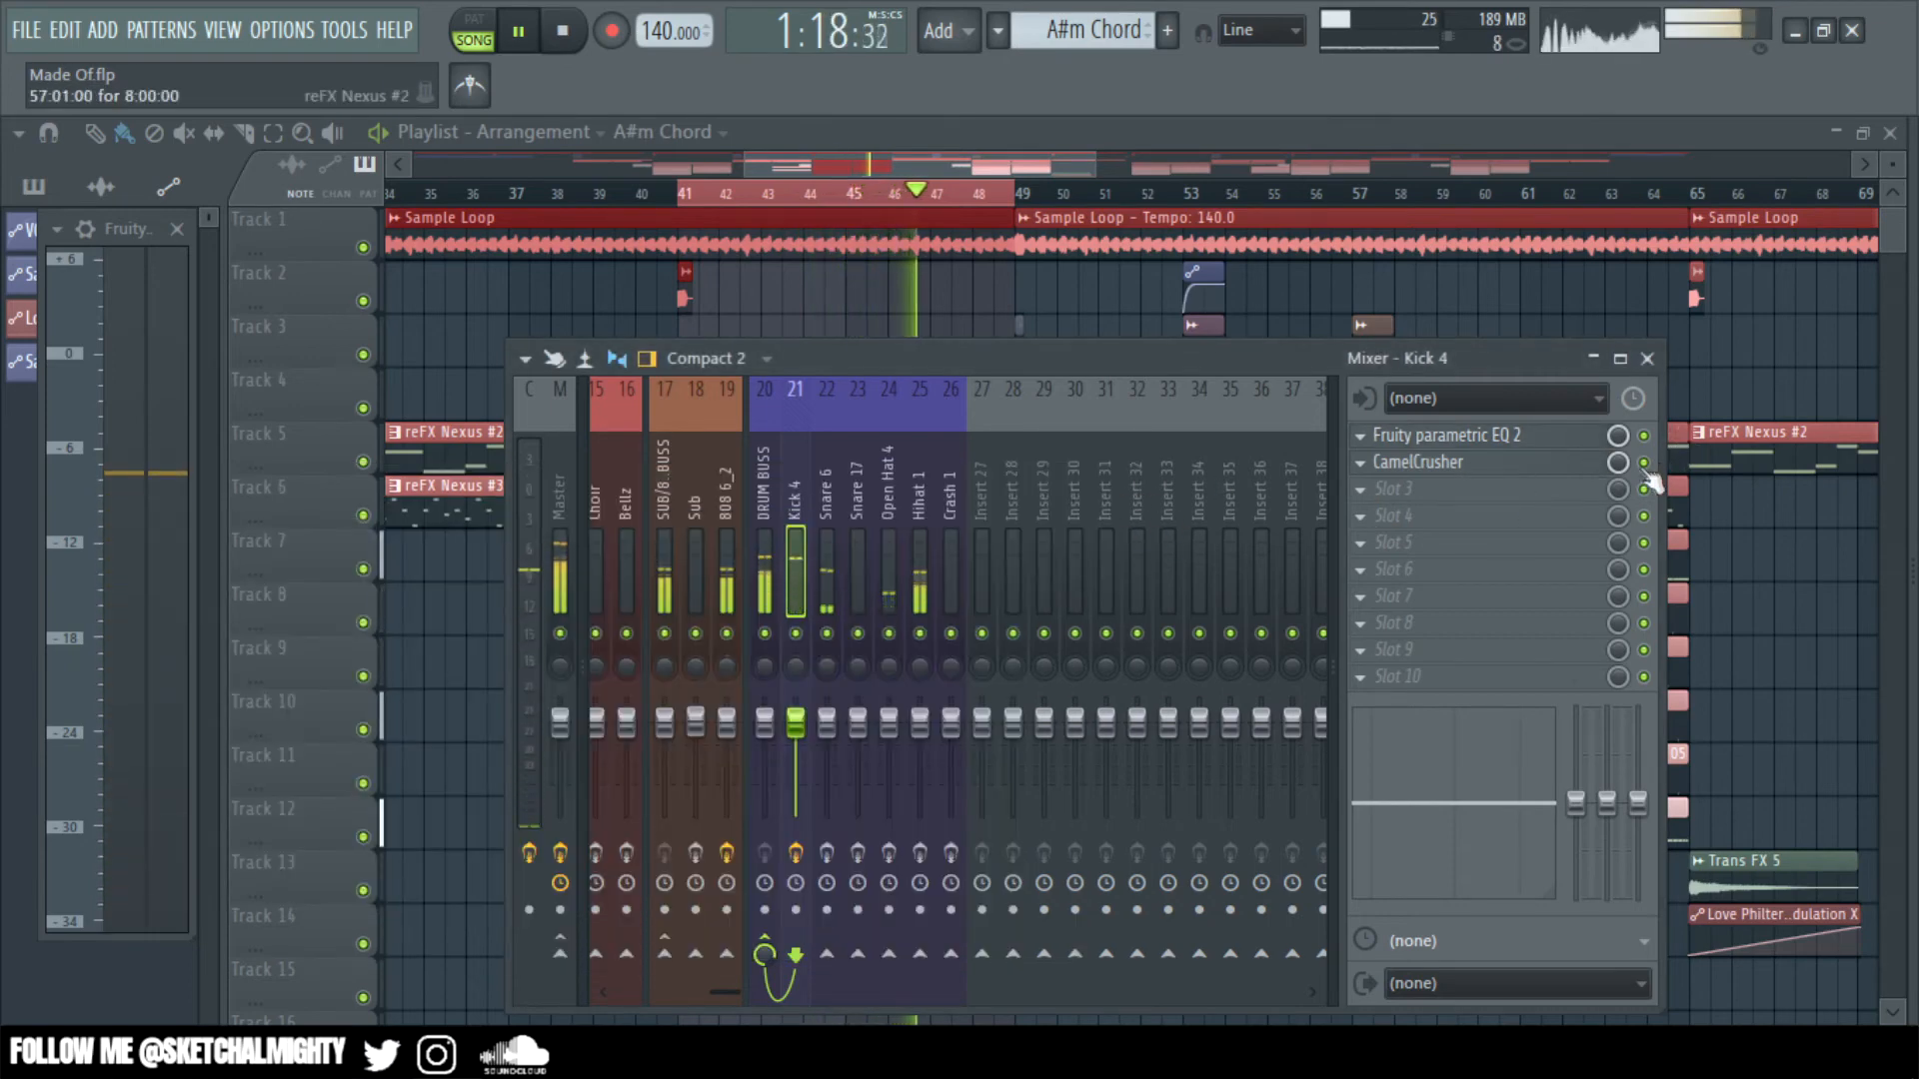
- Bypass CamelCrusher on Kick 4 and raise the Kick 4 channel volume against the dB meter
{"action": "left_click", "coordinate": [1511, 447]}
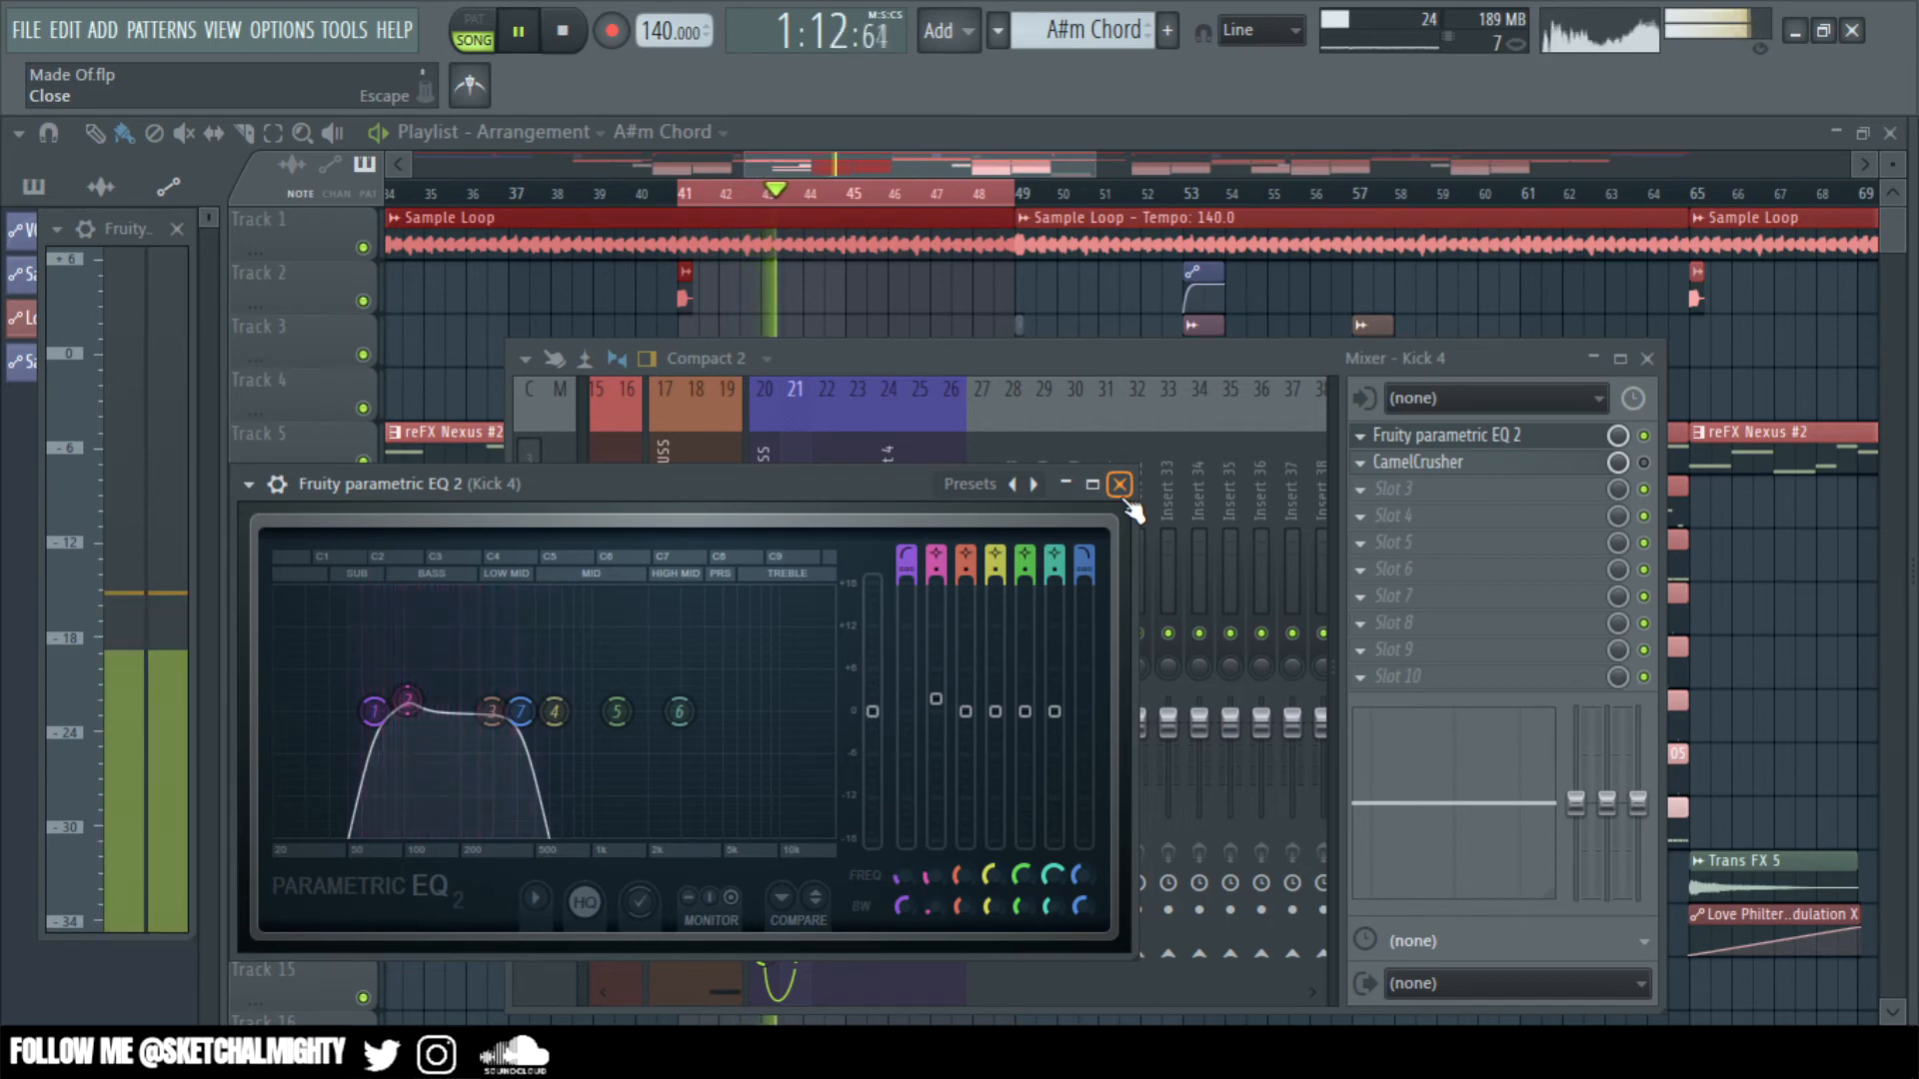
{"action": "key", "text": "F6"}
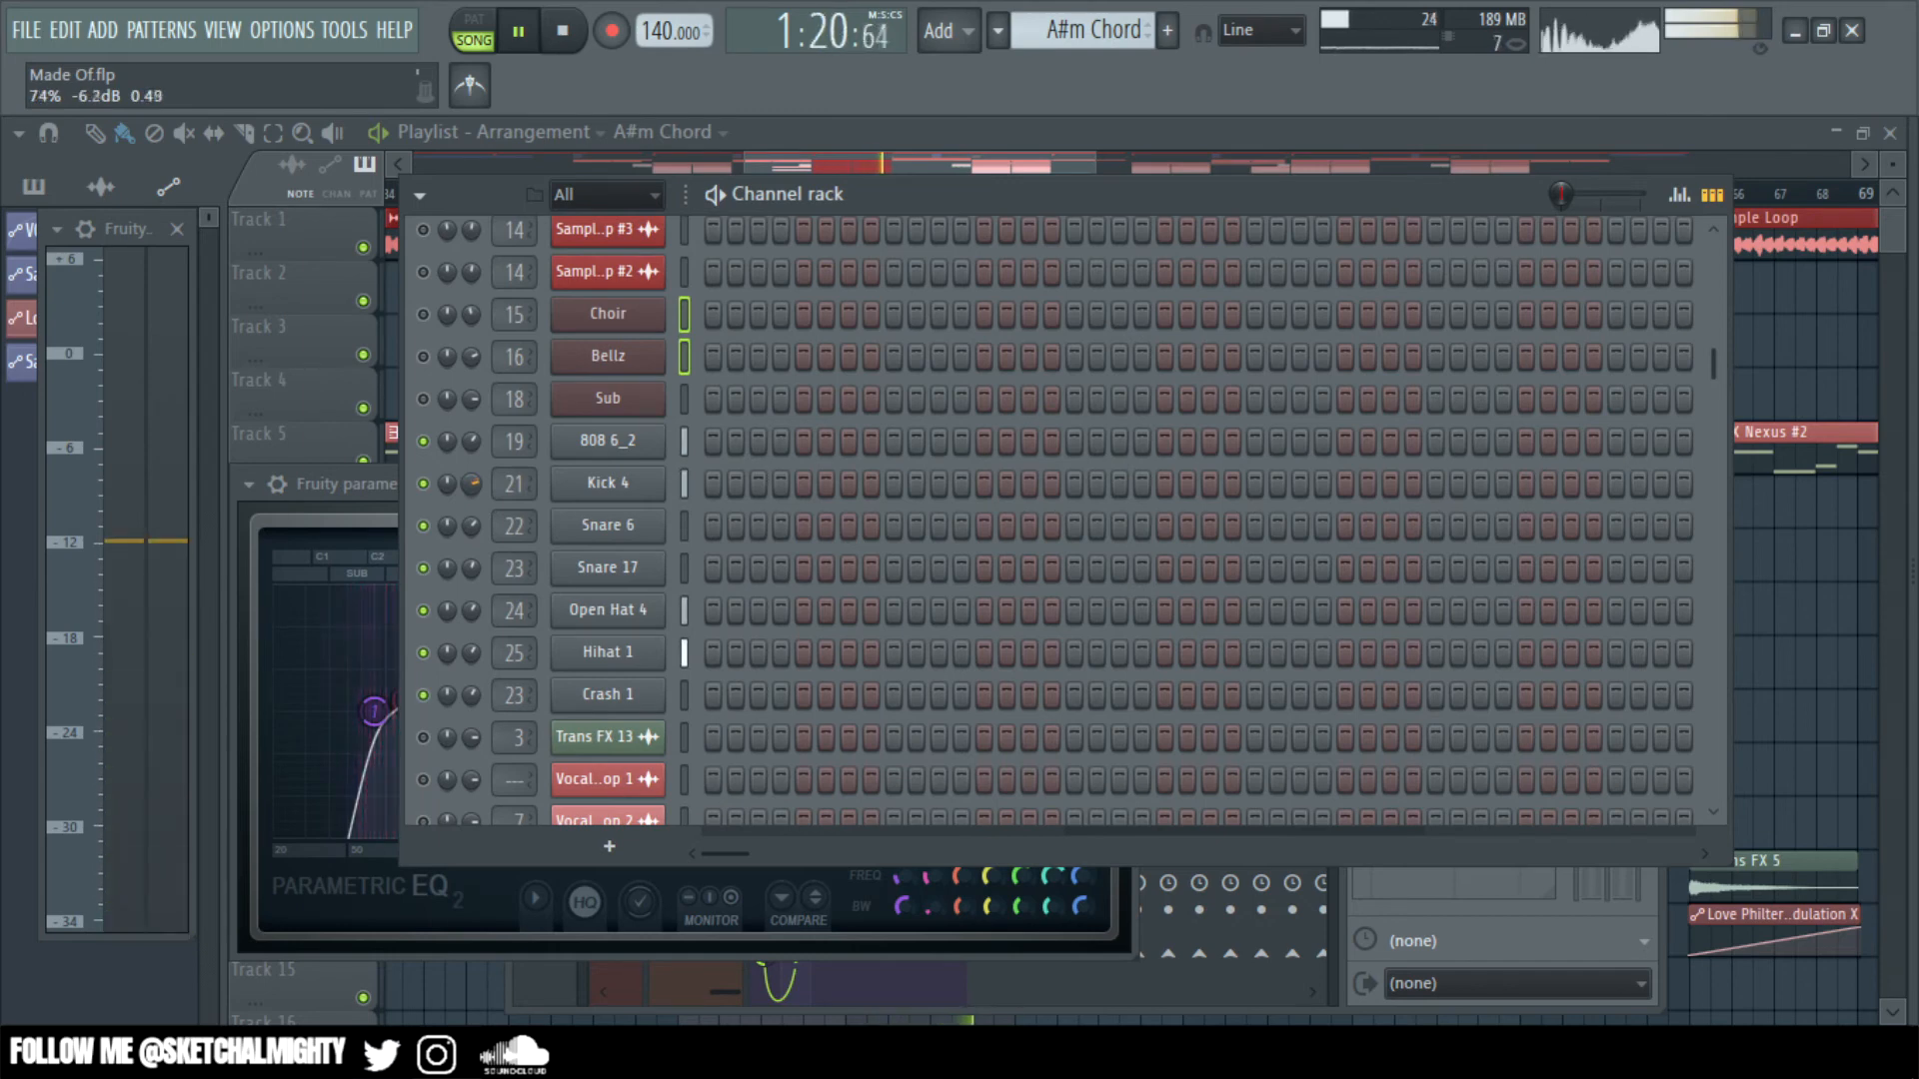
{"action": "left_click", "coordinate": [455, 482]}
{"action": "left_click_drag", "start_coordinate": [470, 484], "coordinate": [471, 479]}
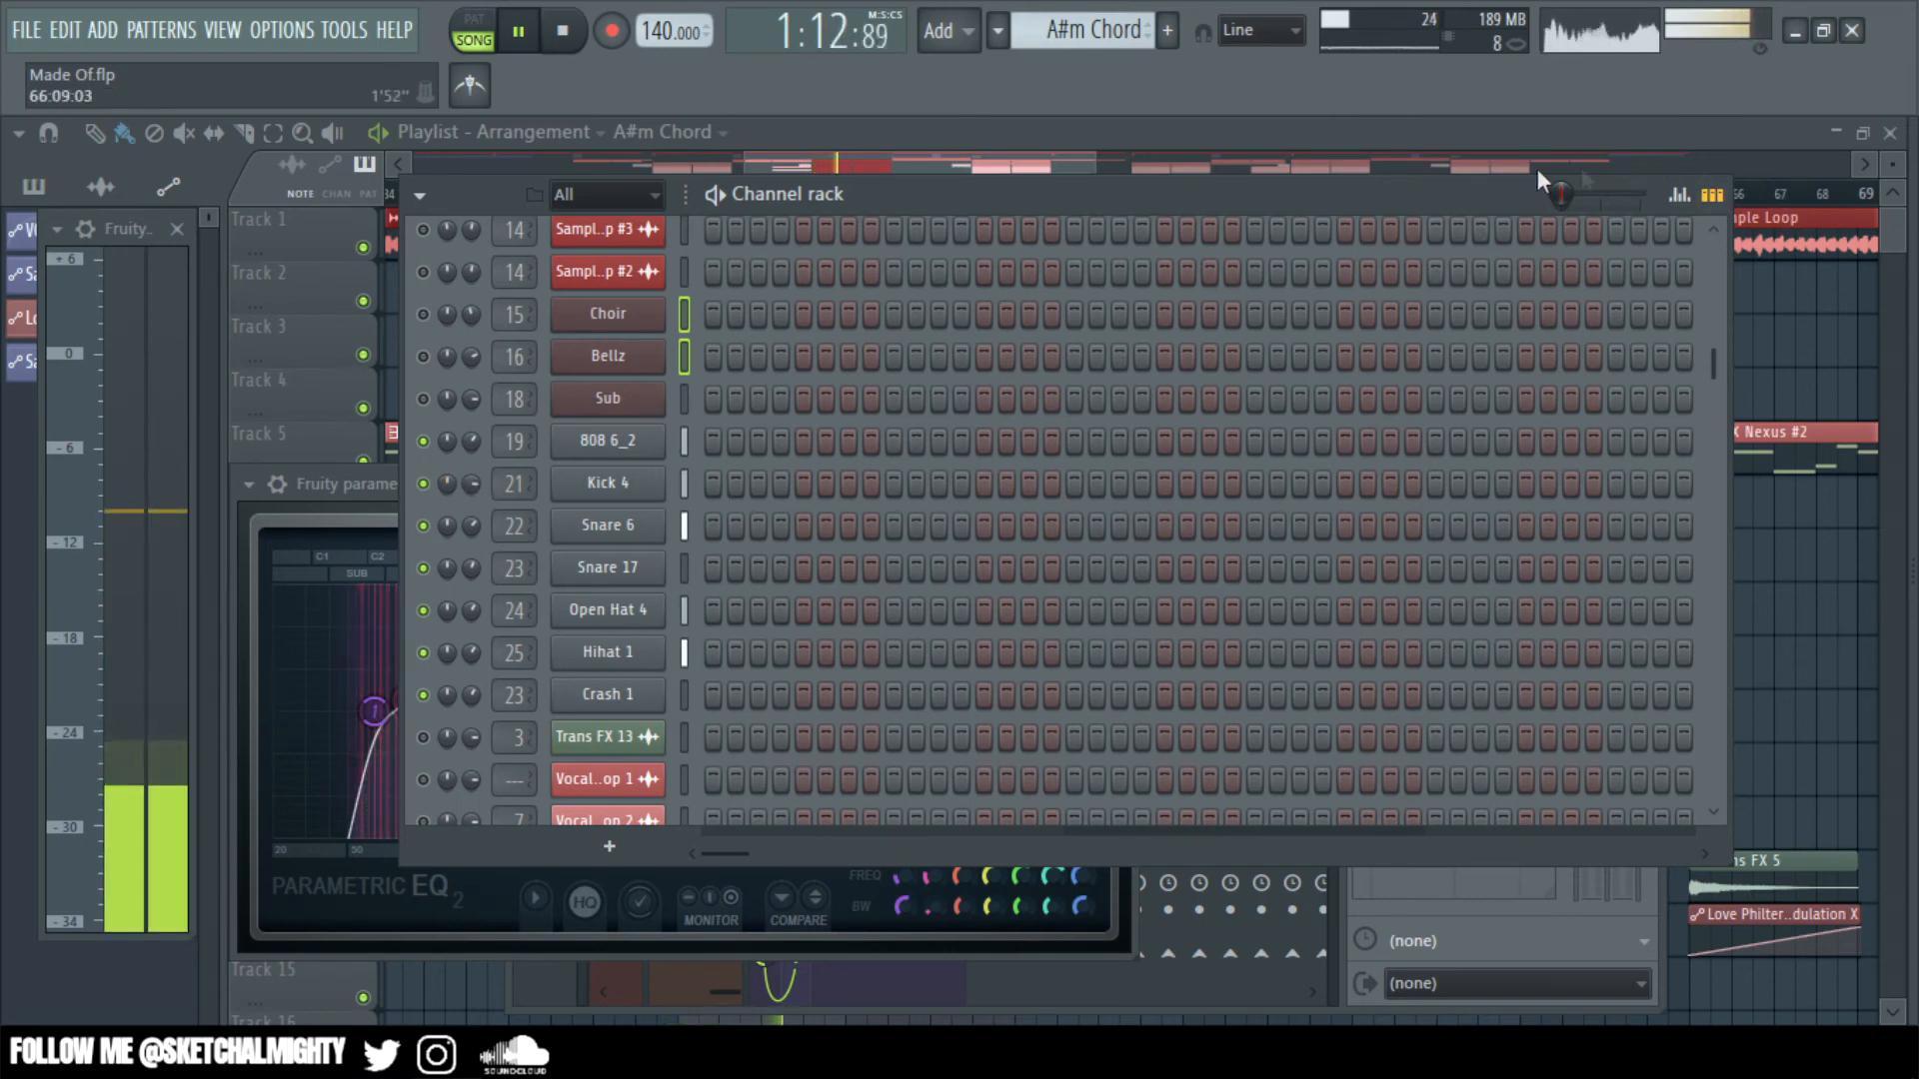
- Bypass Fruity Parametric EQ 2 on the Kick 4 mixer track to compare the kick's level without it
{"action": "left_click", "coordinate": [1455, 133]}
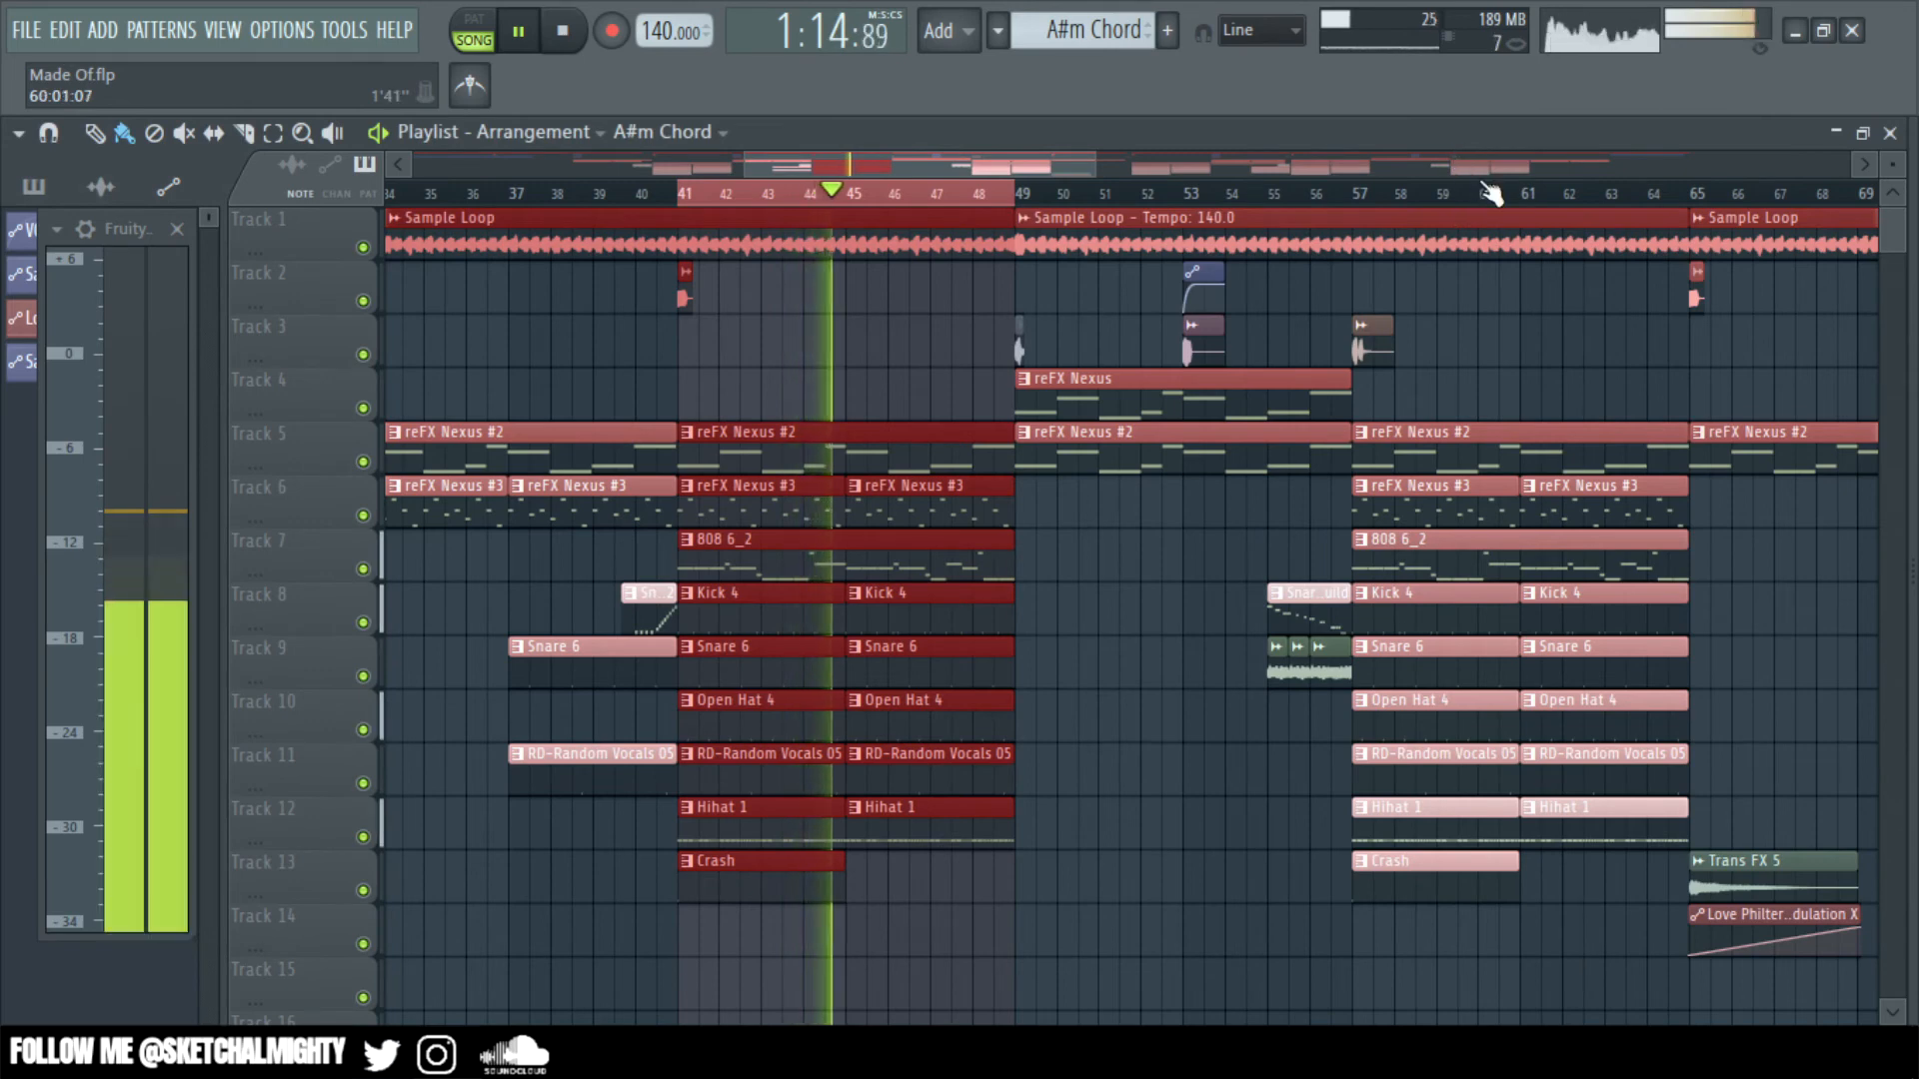
{"action": "key", "text": "F6"}
{"action": "key", "text": "F9"}
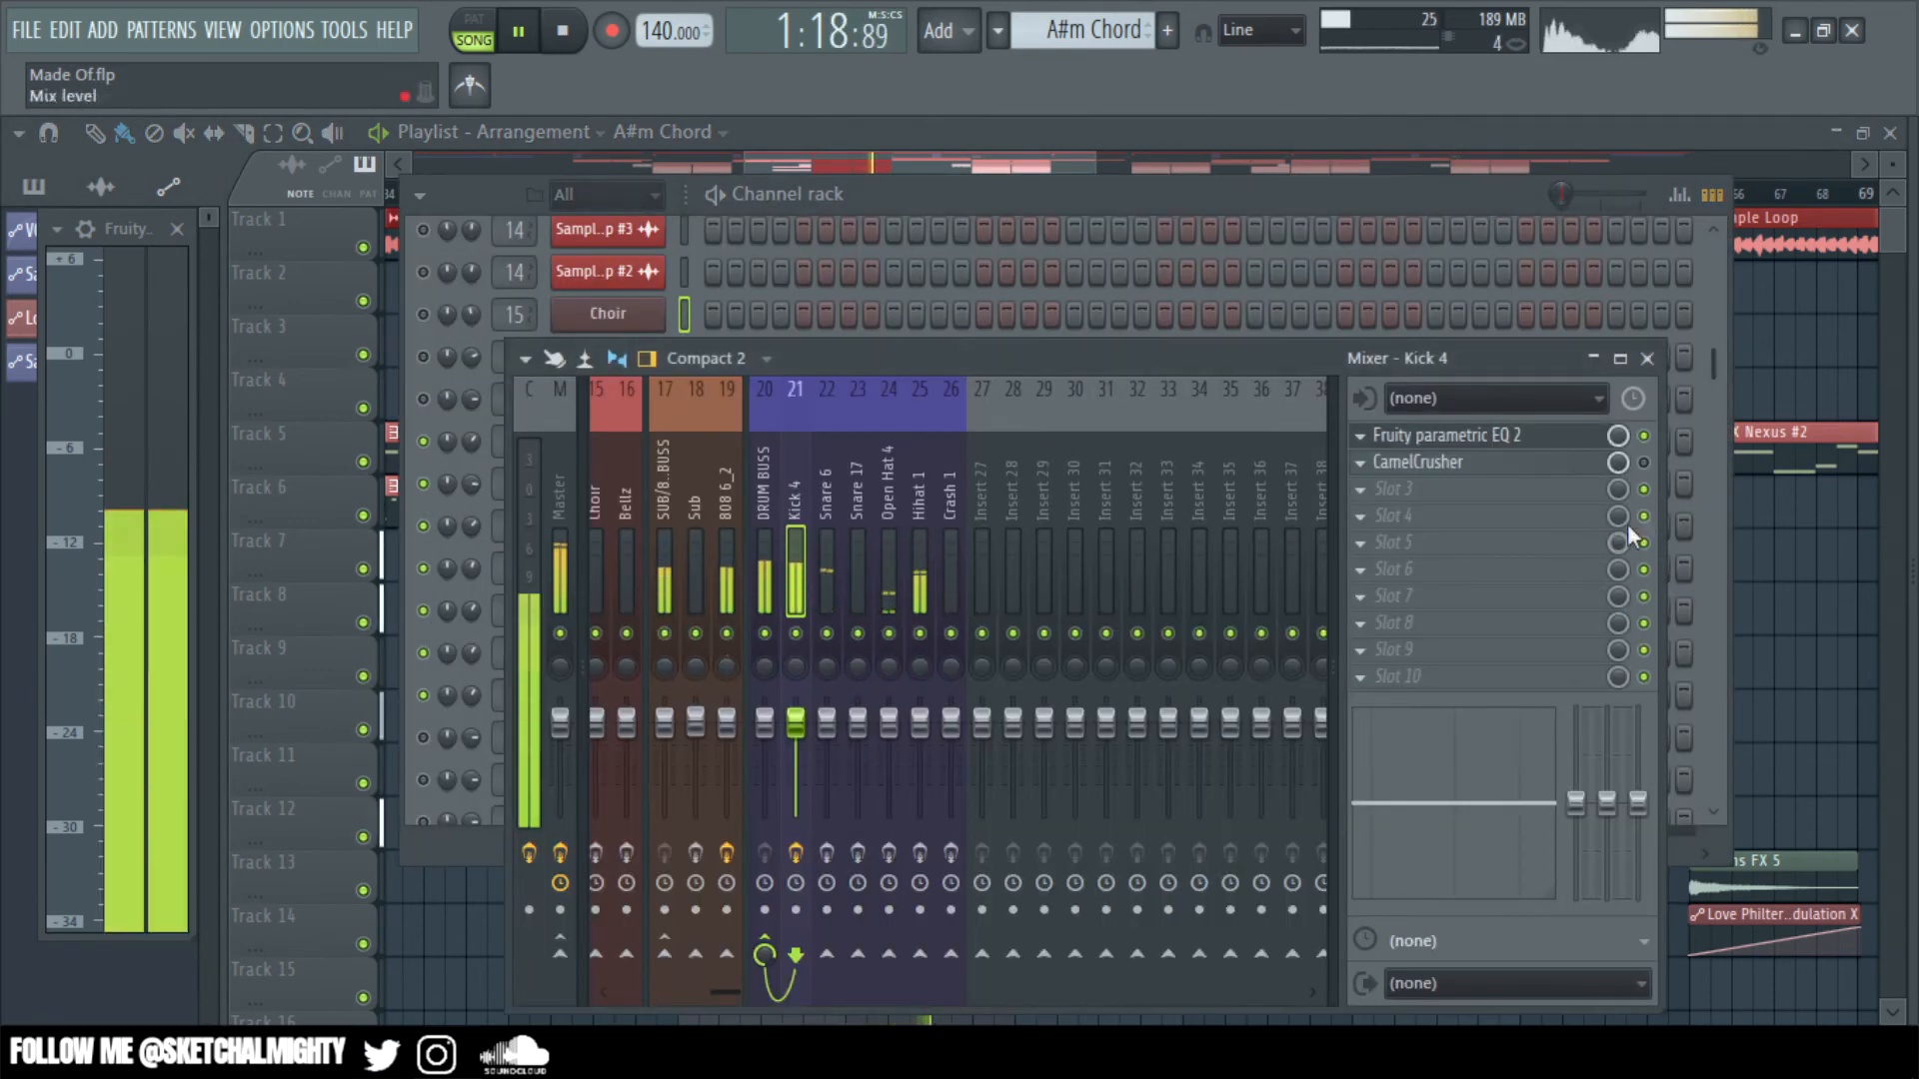
{"action": "left_click", "coordinate": [1564, 435]}
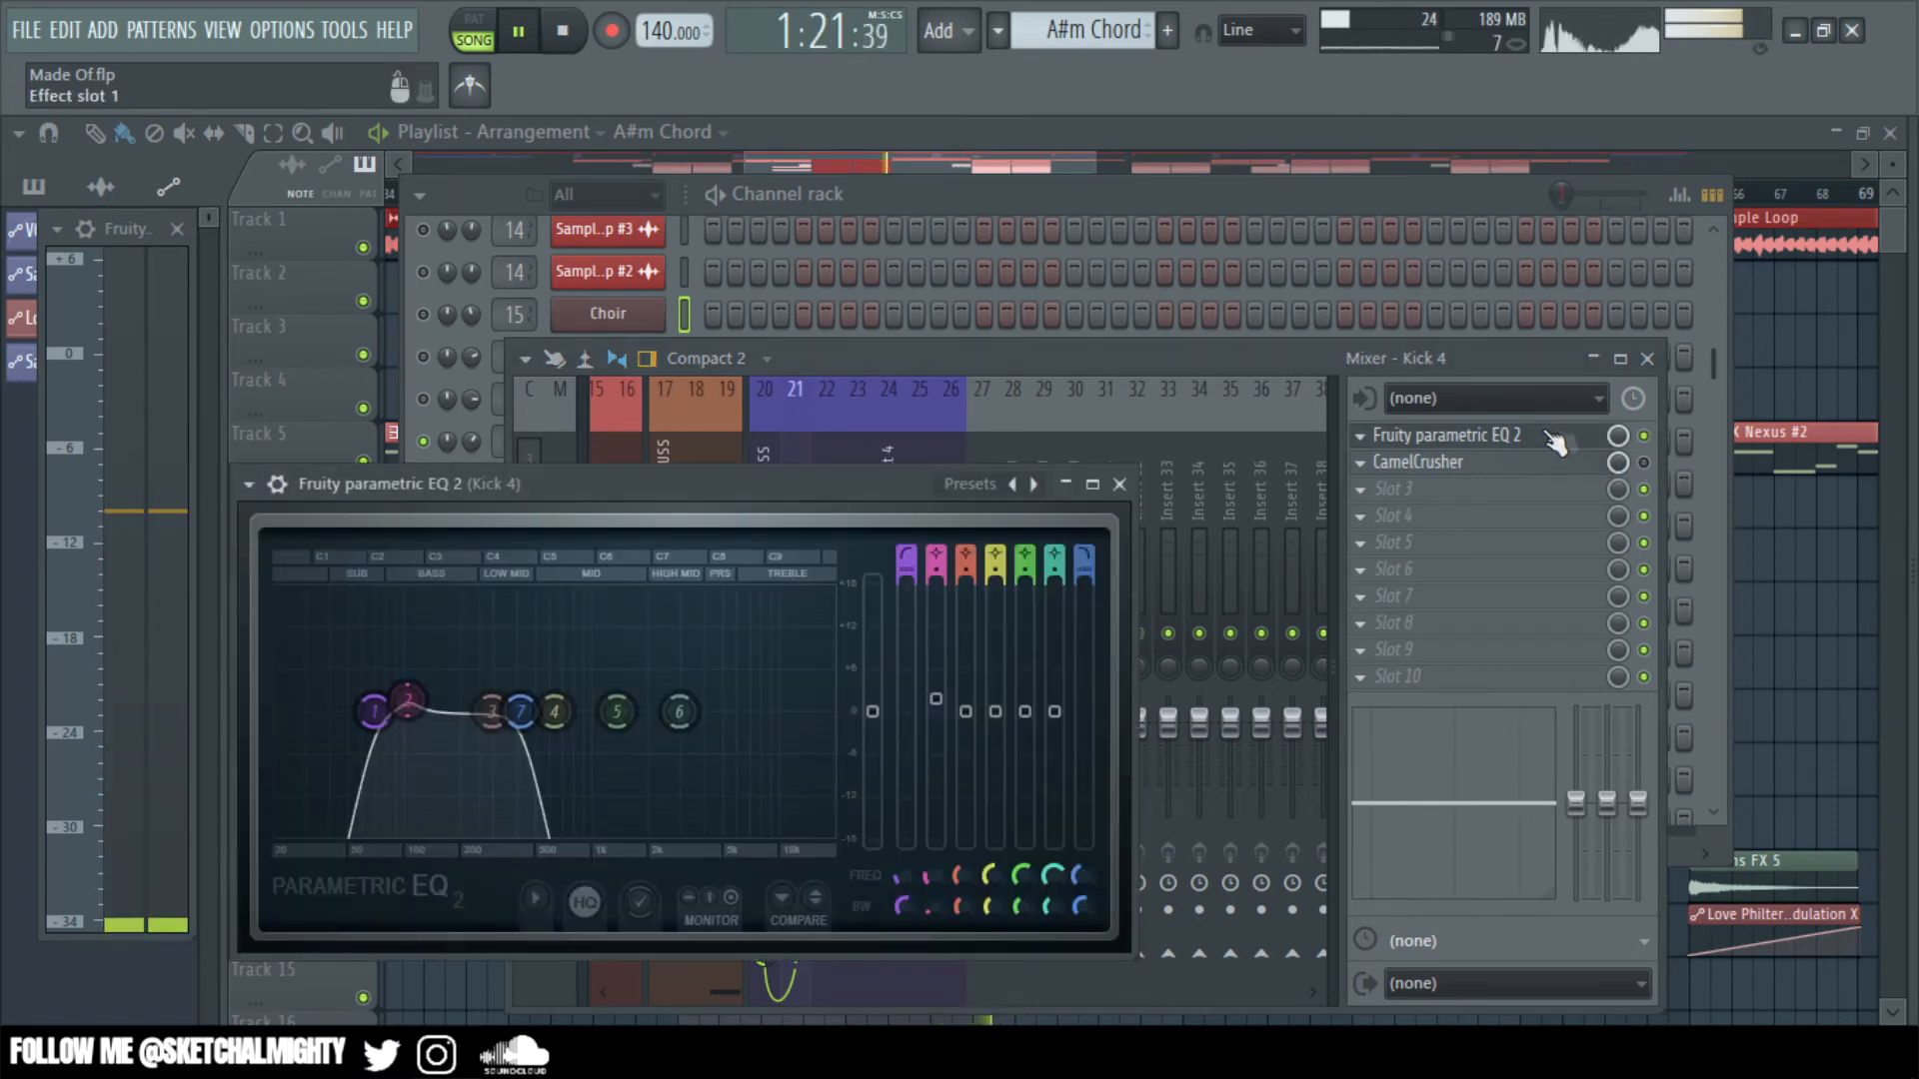
{"action": "left_click", "coordinate": [1646, 435]}
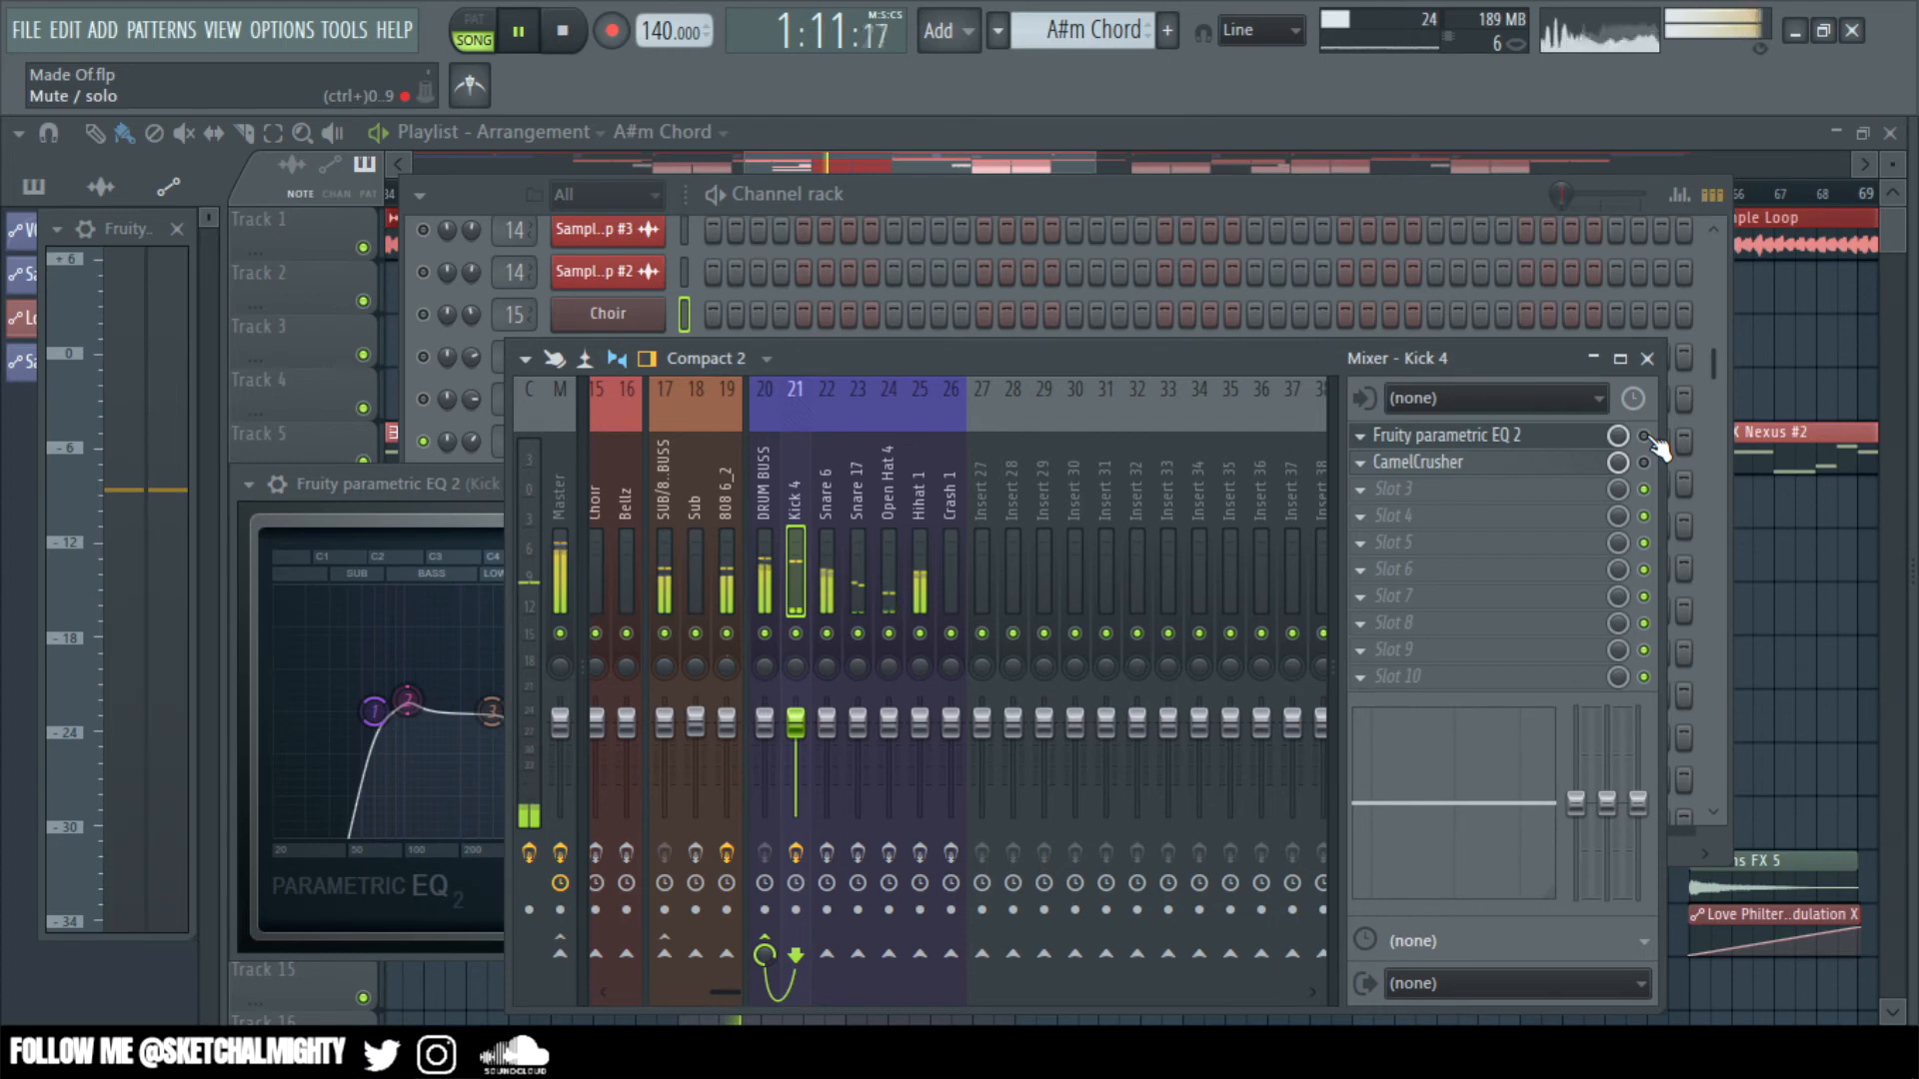
- Fine-tune the Kick 4 channel volume in the channel rack against the dB meter
{"action": "left_click", "coordinate": [970, 188]}
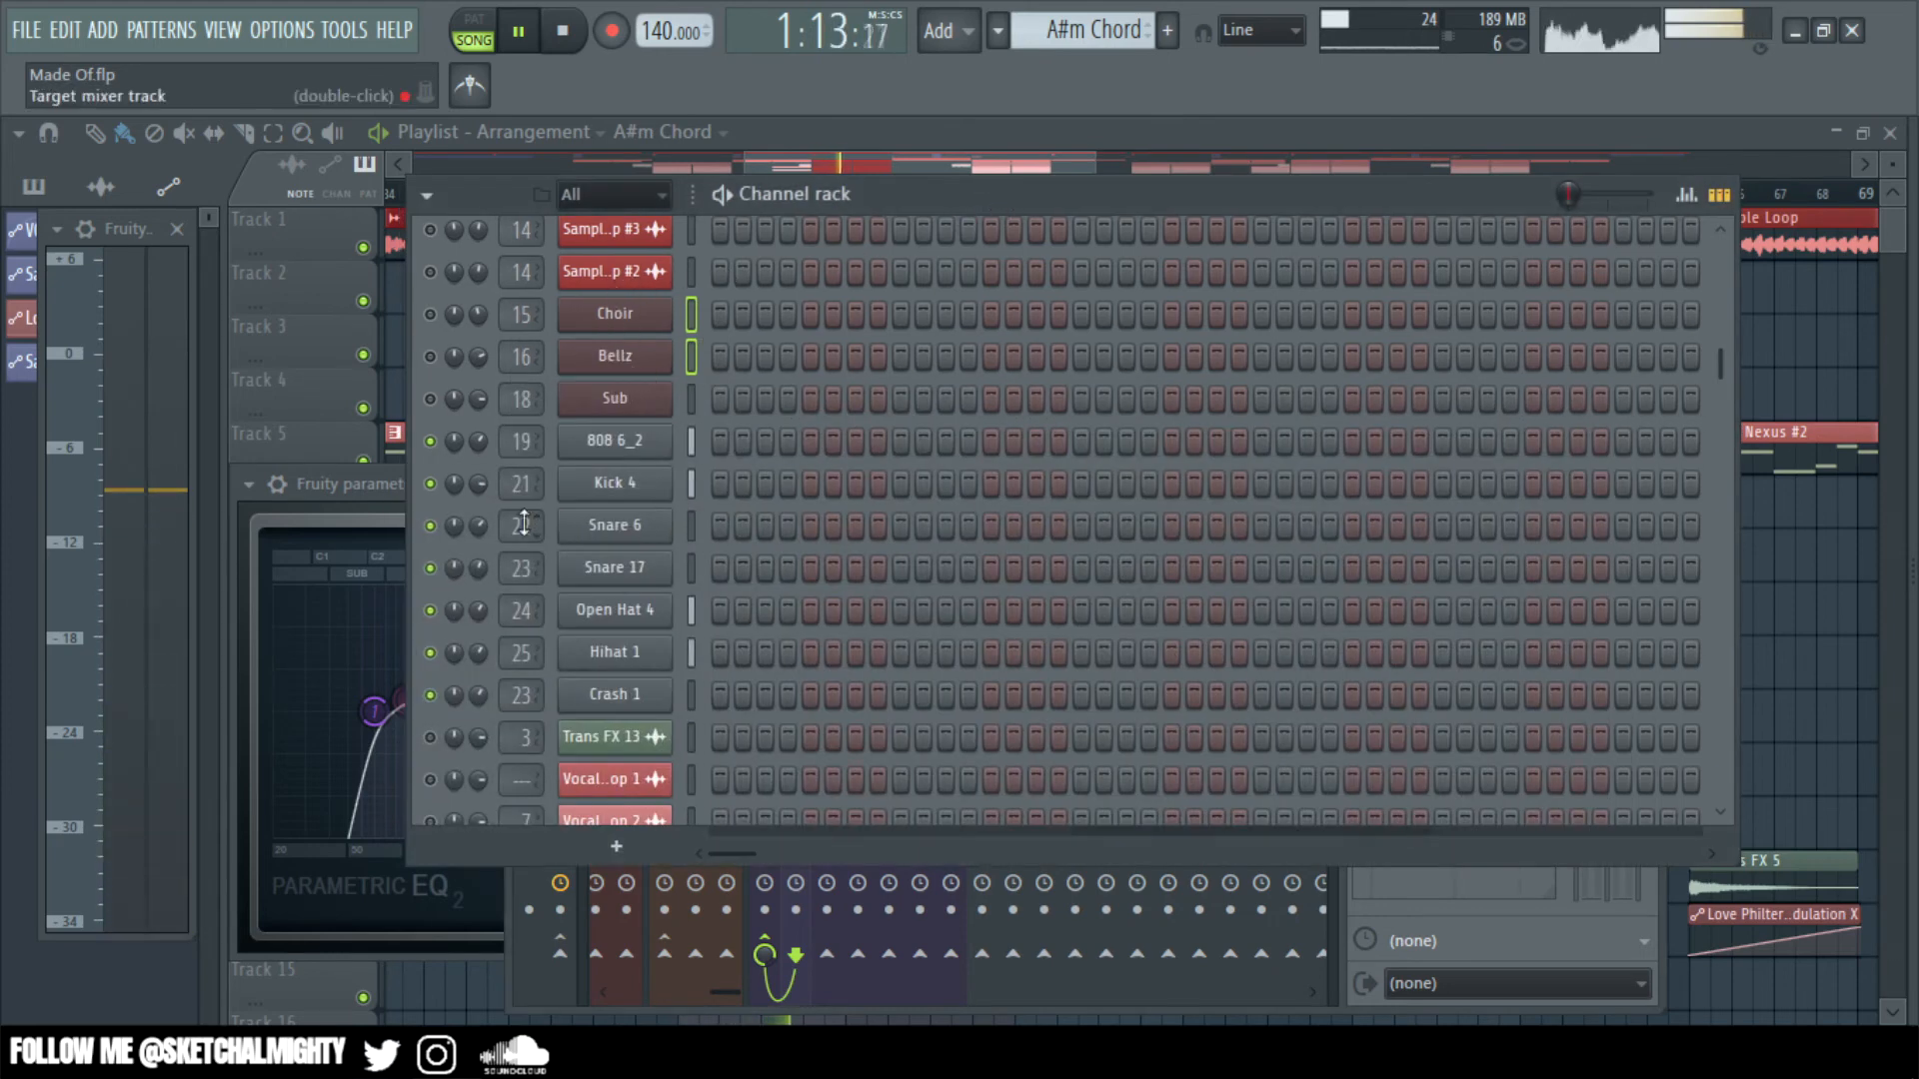
{"action": "left_click_drag", "start_coordinate": [485, 488], "coordinate": [486, 483]}
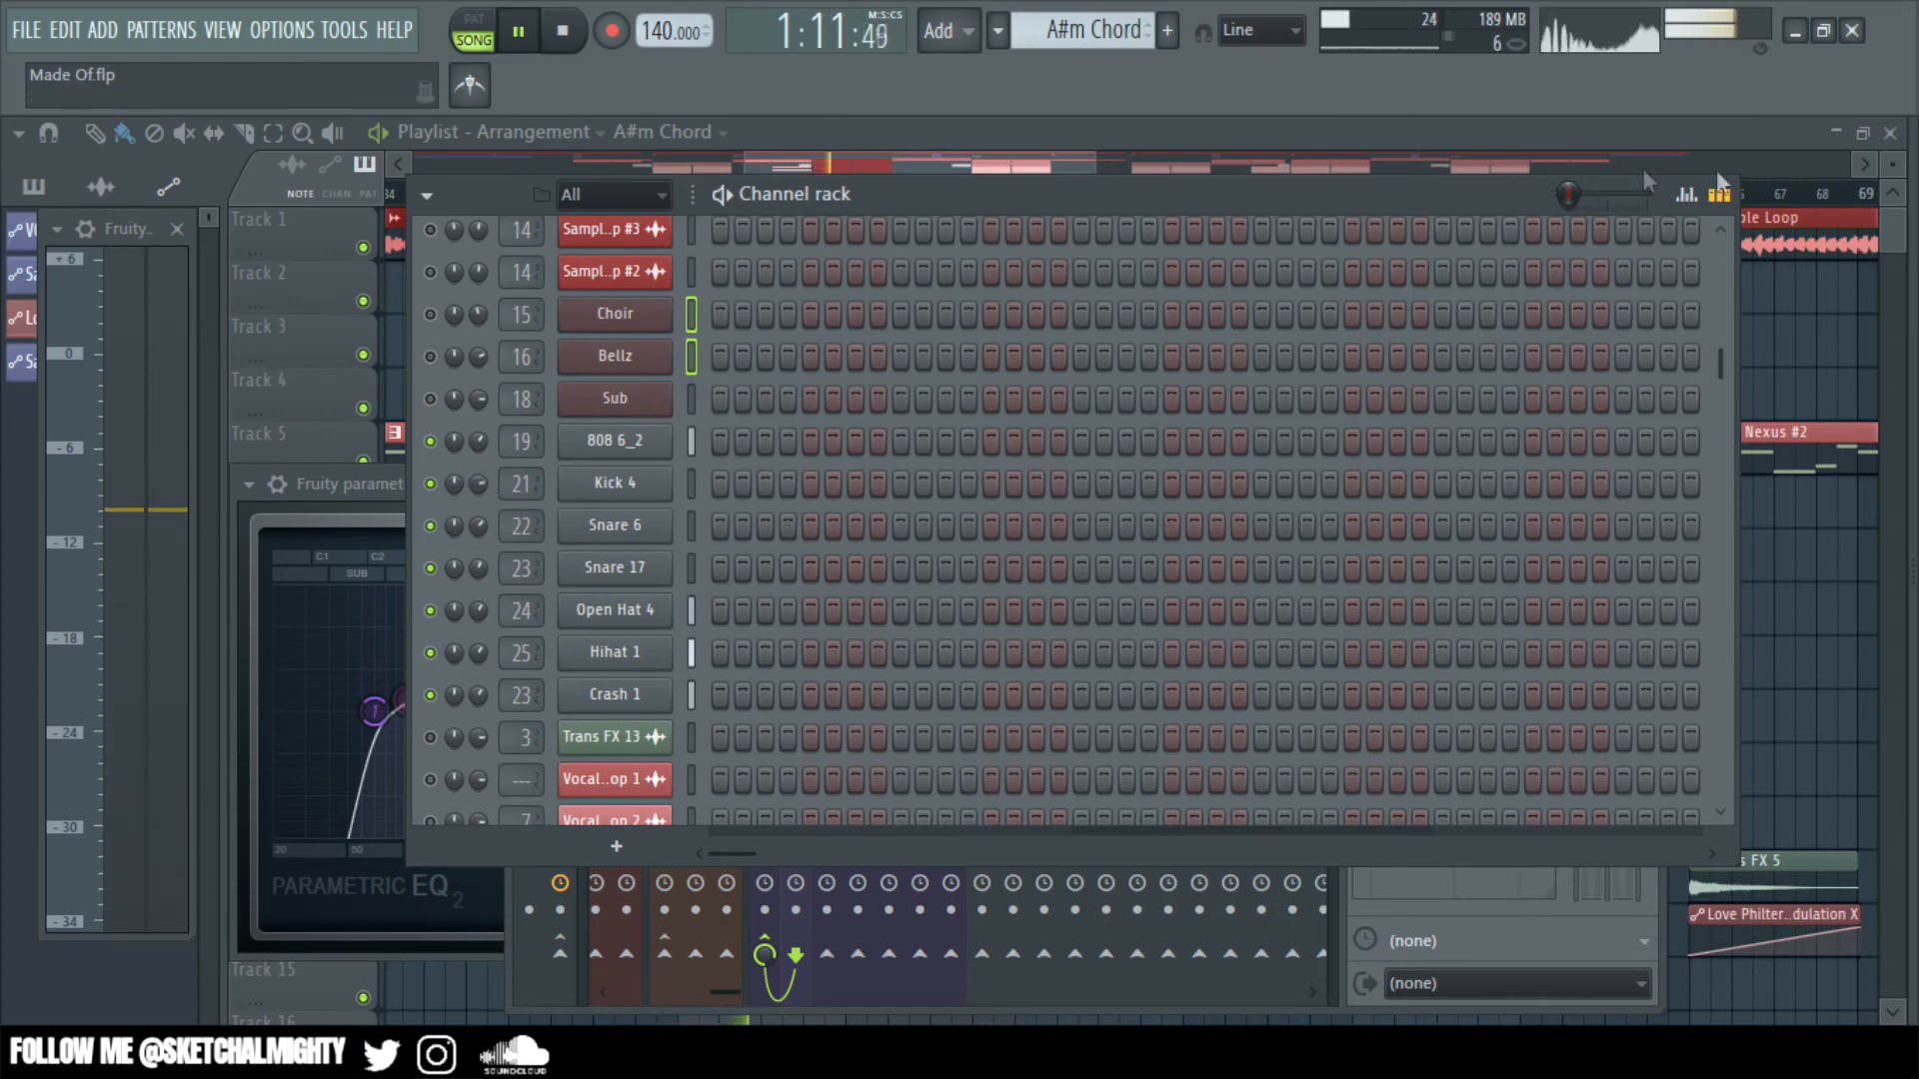
{"action": "key", "text": "F6"}
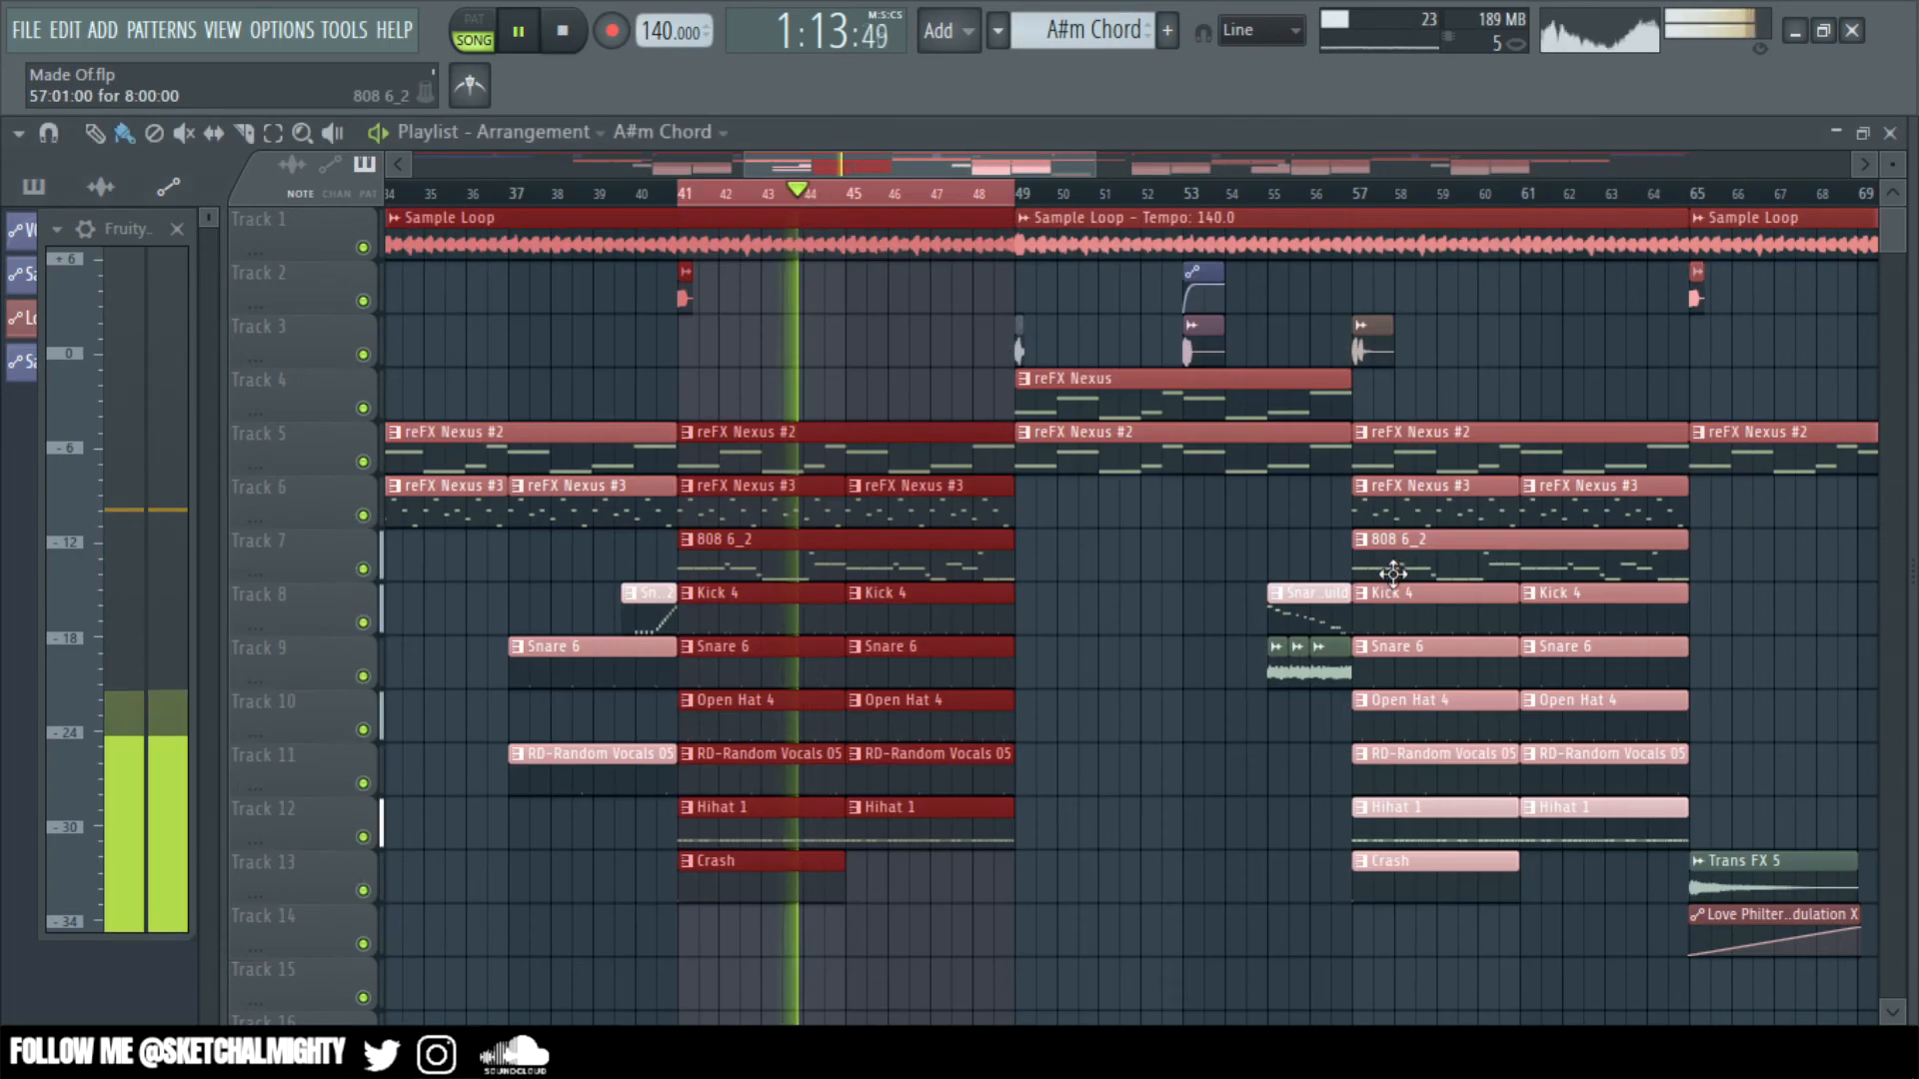
- Raise the main output level of the Kick 4 EQ to about 1.4 dB and close the EQ
{"action": "key", "text": "F9"}
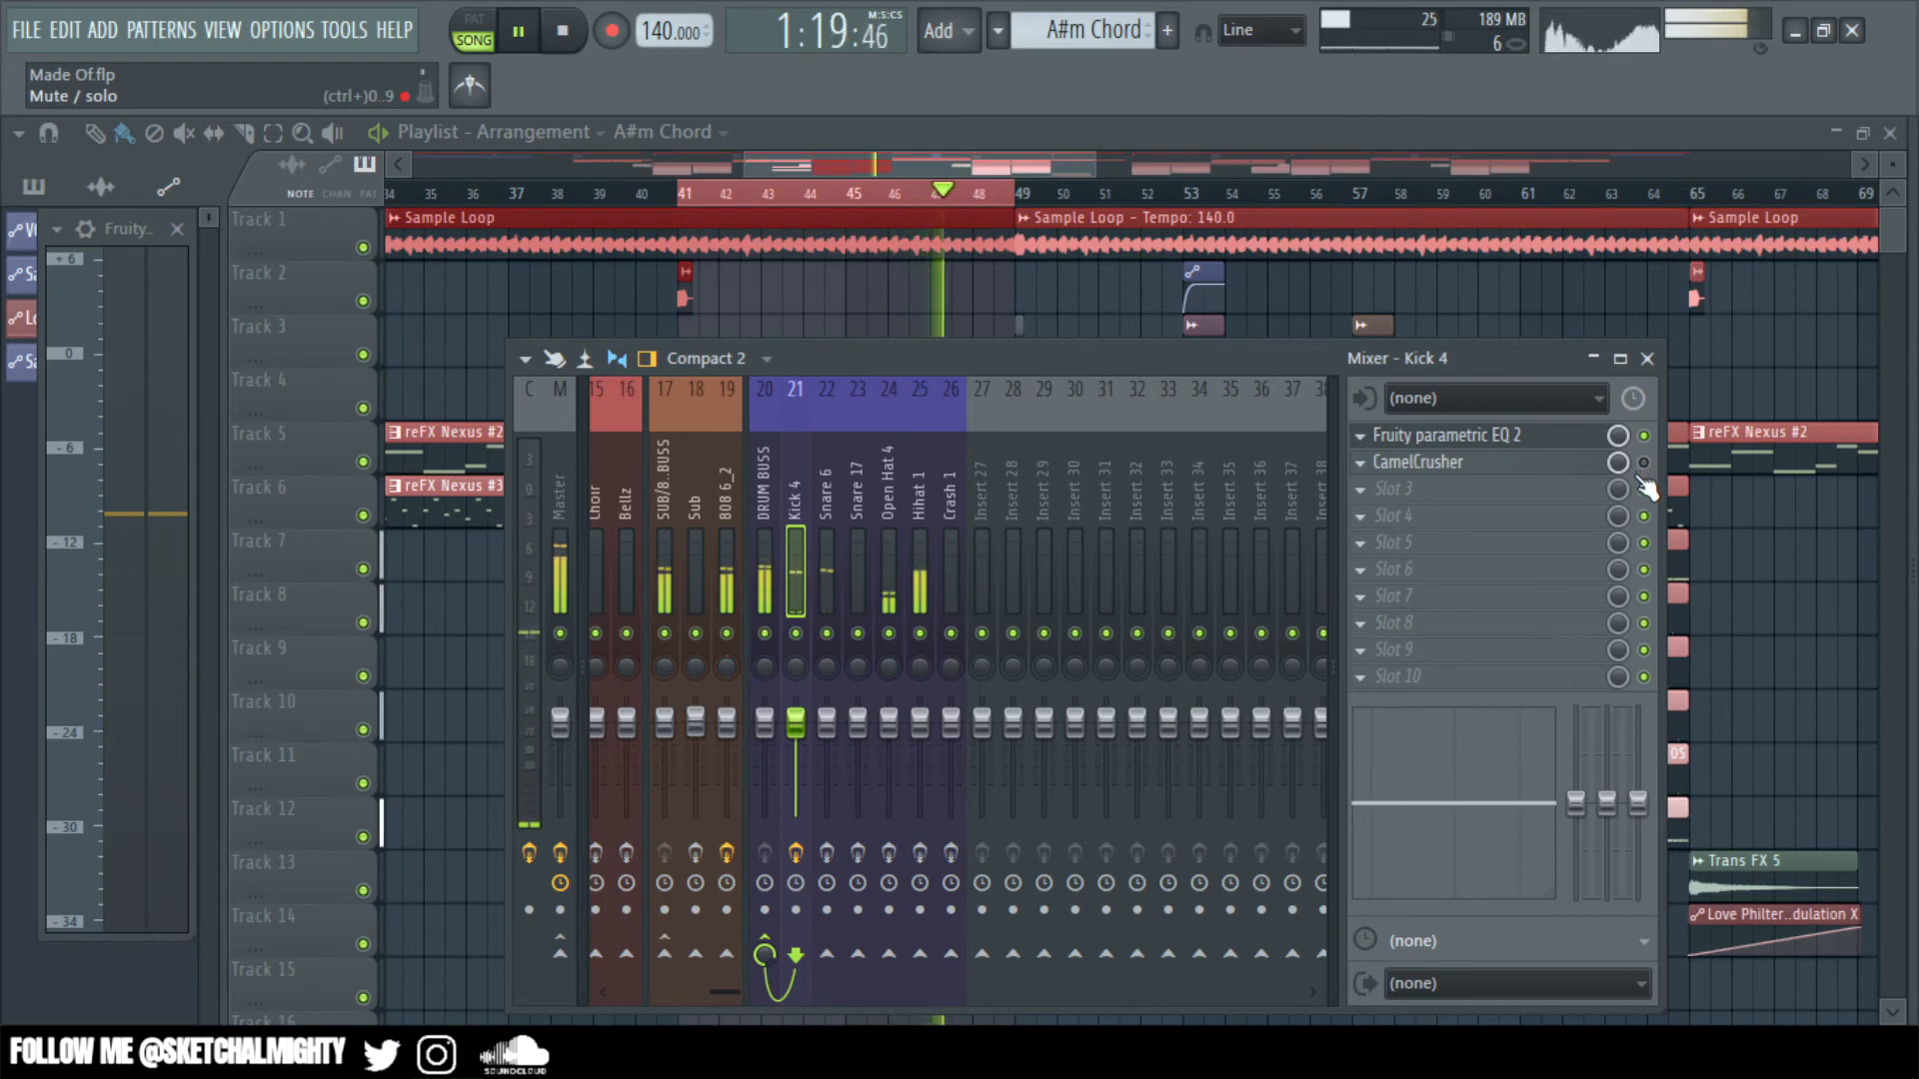
{"action": "left_click", "coordinate": [1499, 436]}
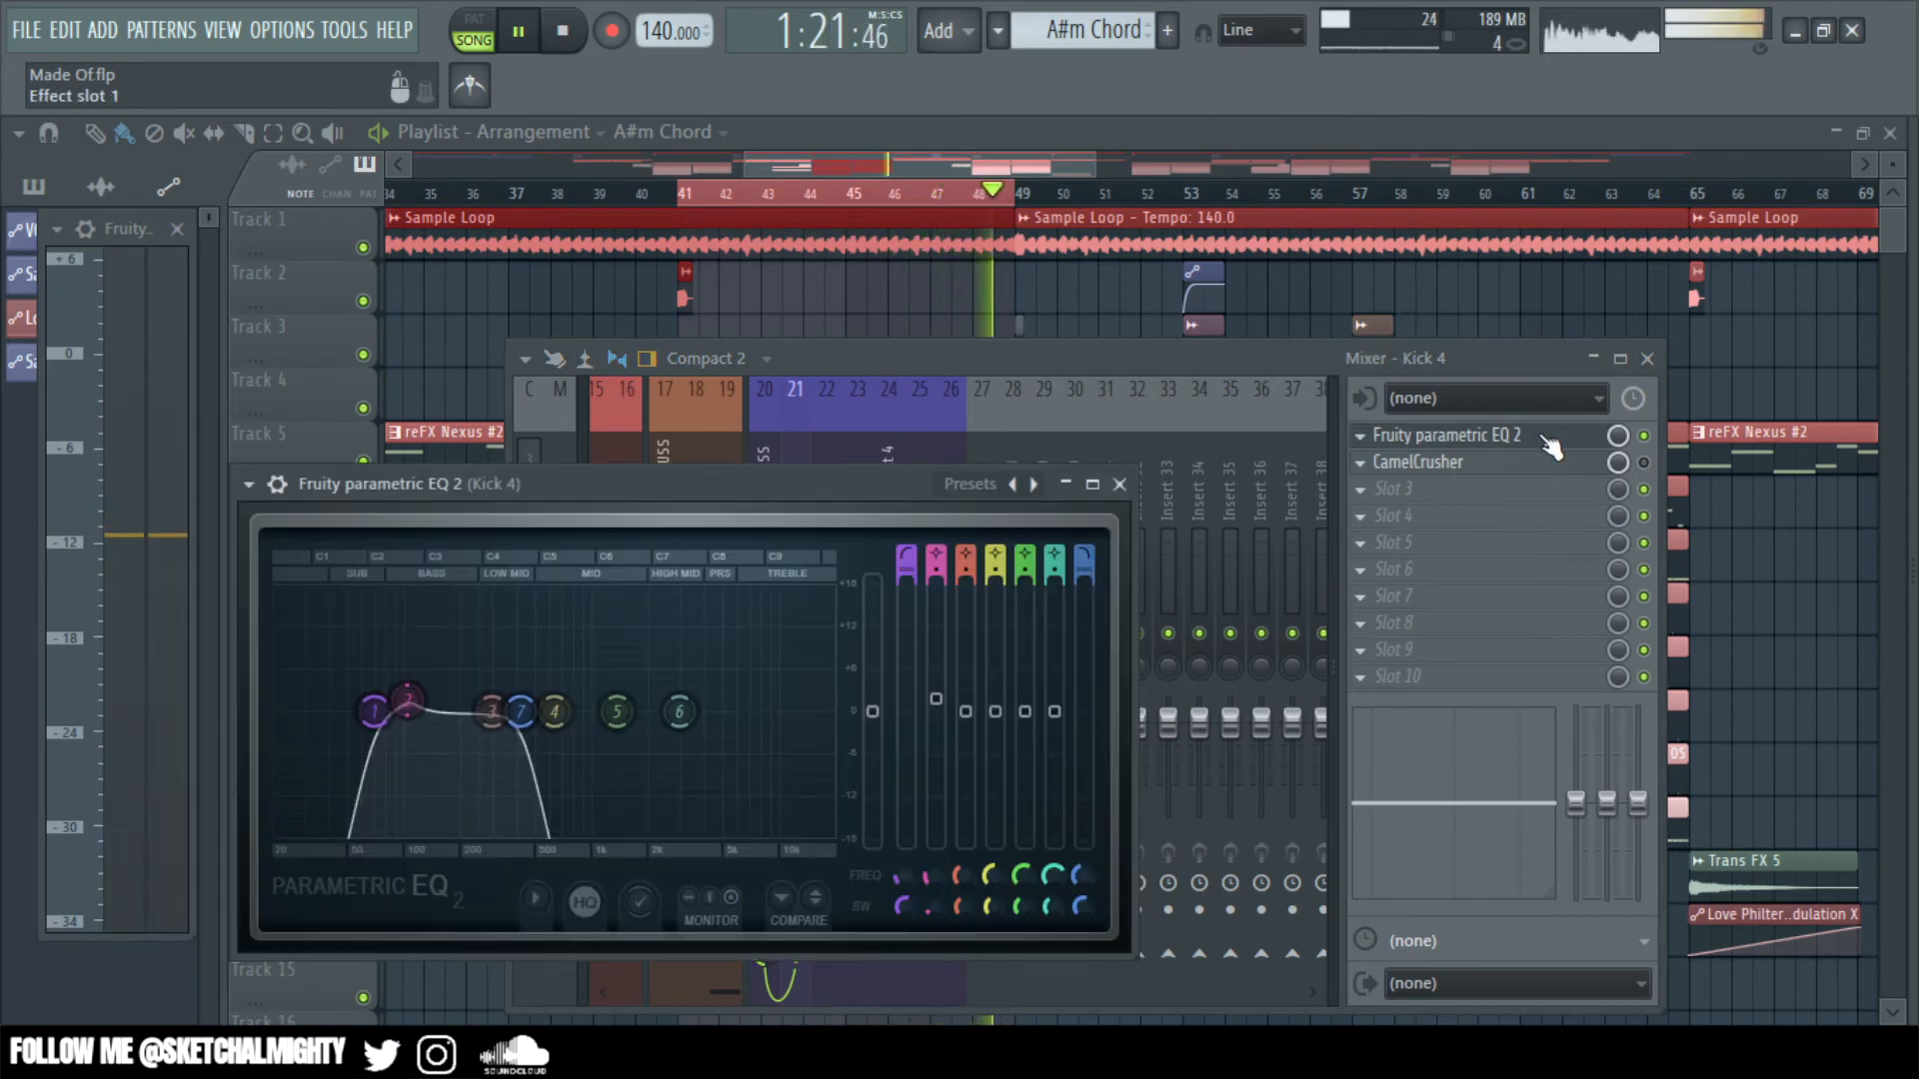
{"action": "left_click_drag", "start_coordinate": [873, 712], "coordinate": [872, 701]}
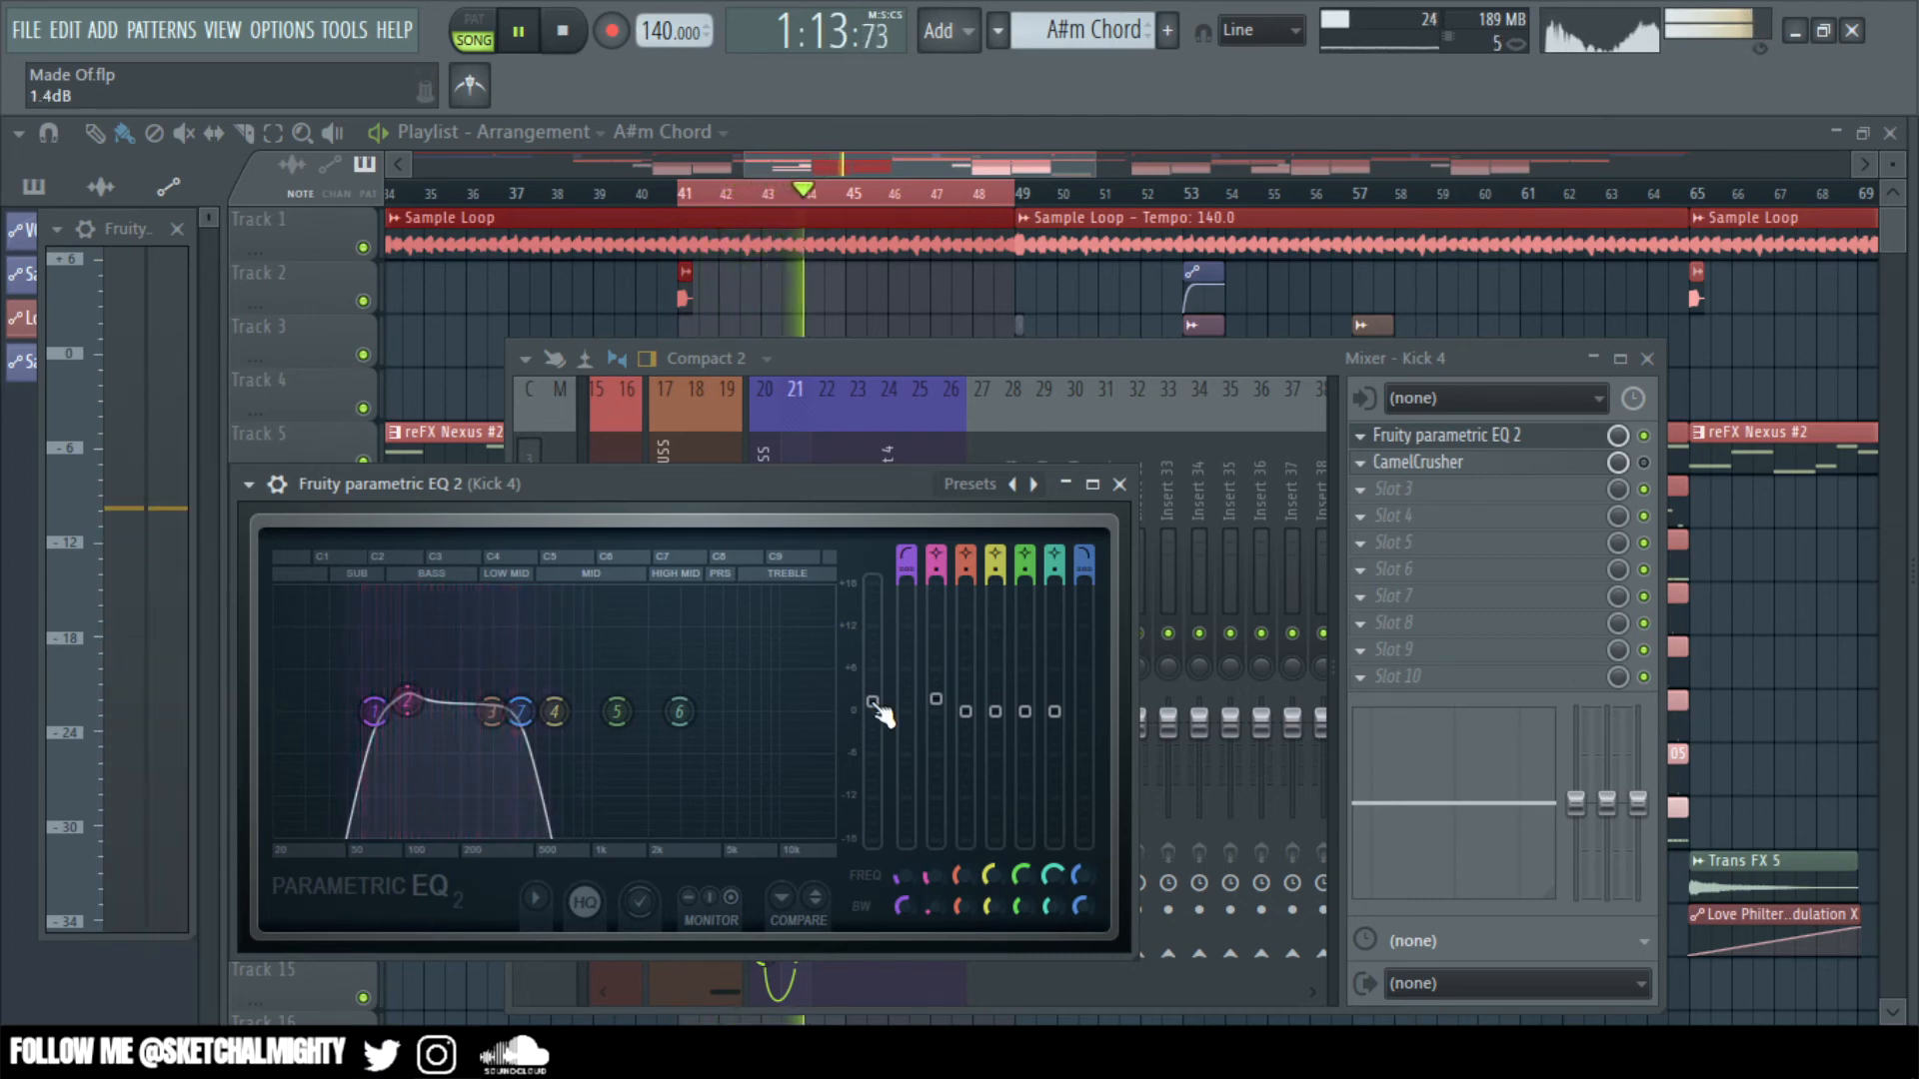
{"action": "left_click", "coordinate": [1118, 484]}
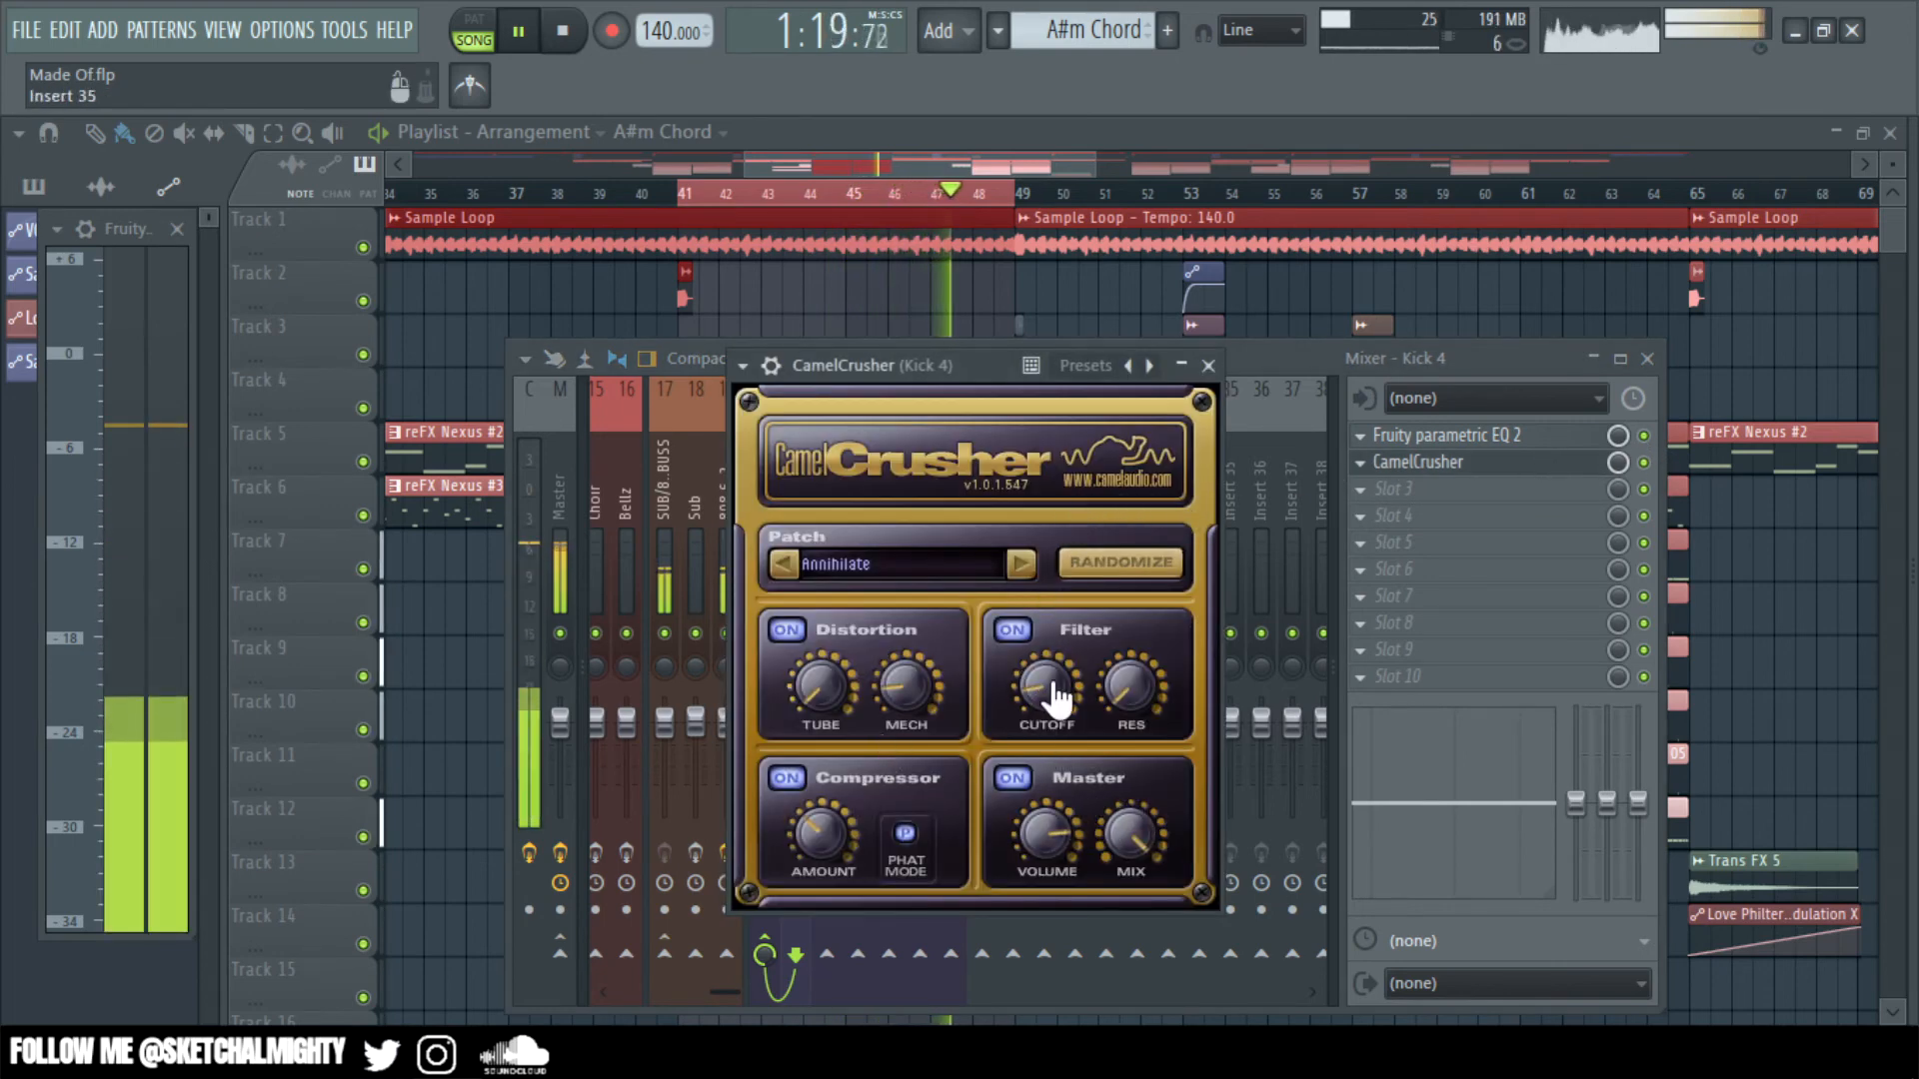
- In CamelCrusher on Kick 4, raise the compressor amount and set mech distortion and filter resonance to 19 %
{"action": "left_click_drag", "start_coordinate": [842, 850], "coordinate": [842, 810]}
{"action": "left_click_drag", "start_coordinate": [936, 694], "coordinate": [933, 660]}
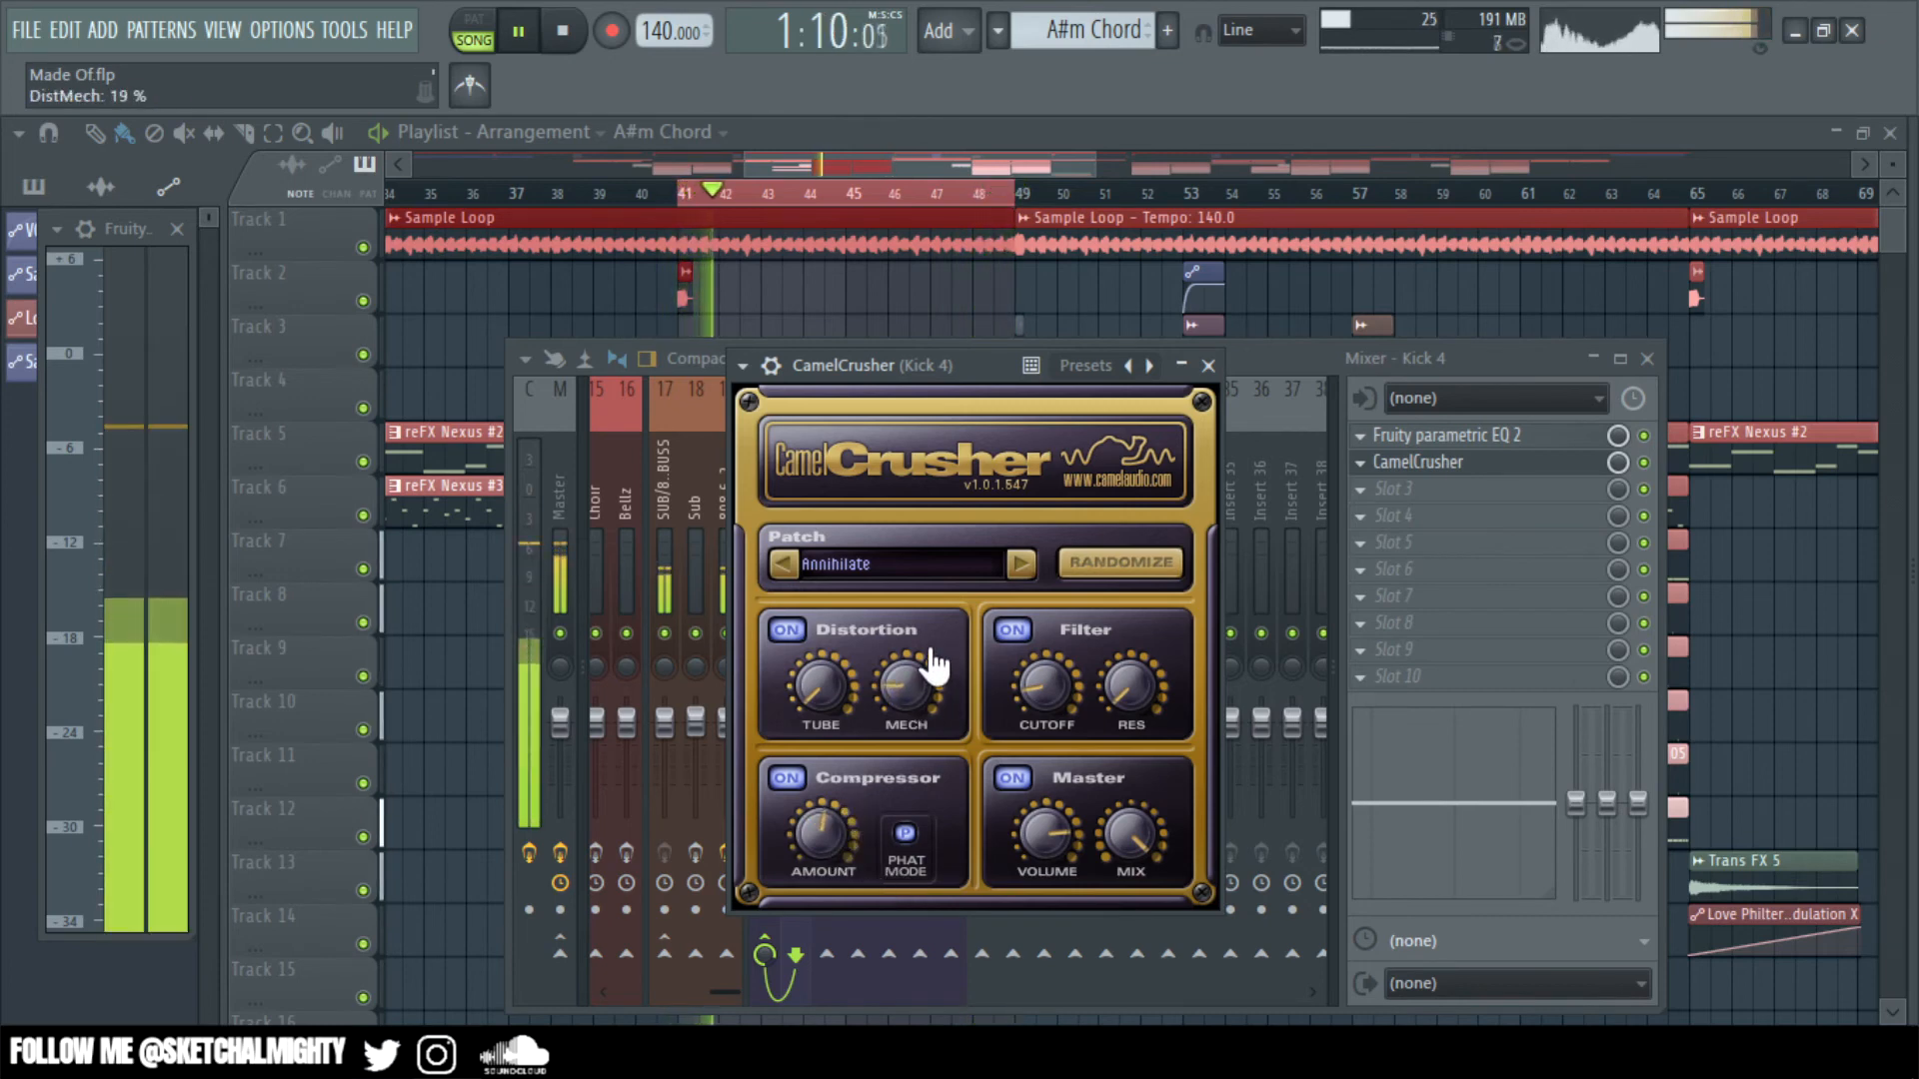
{"action": "left_click_drag", "start_coordinate": [1121, 677], "coordinate": [1126, 630]}
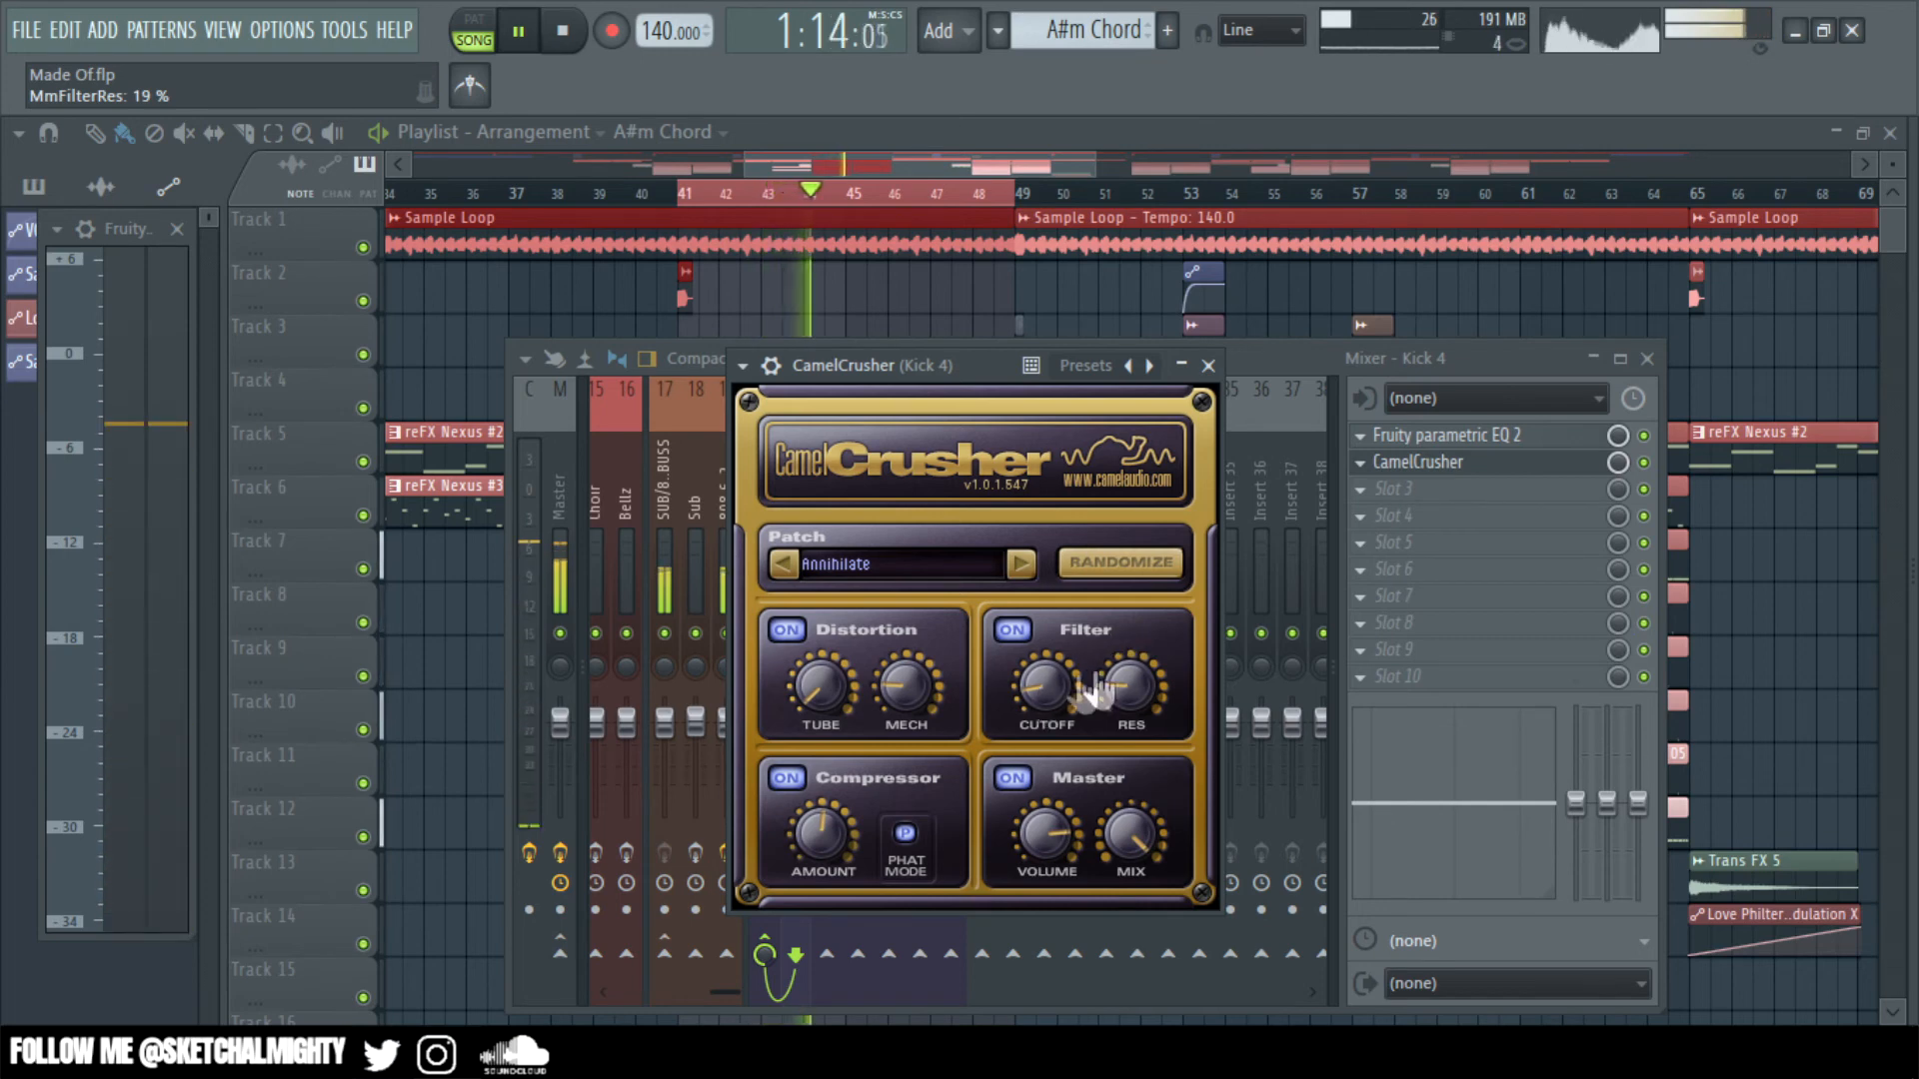
- Set CamelCrusher's mech distortion to 12 %, tube distortion to 0 % and compressor amount to -5 dB
{"action": "left_click_drag", "start_coordinate": [900, 729], "coordinate": [909, 763]}
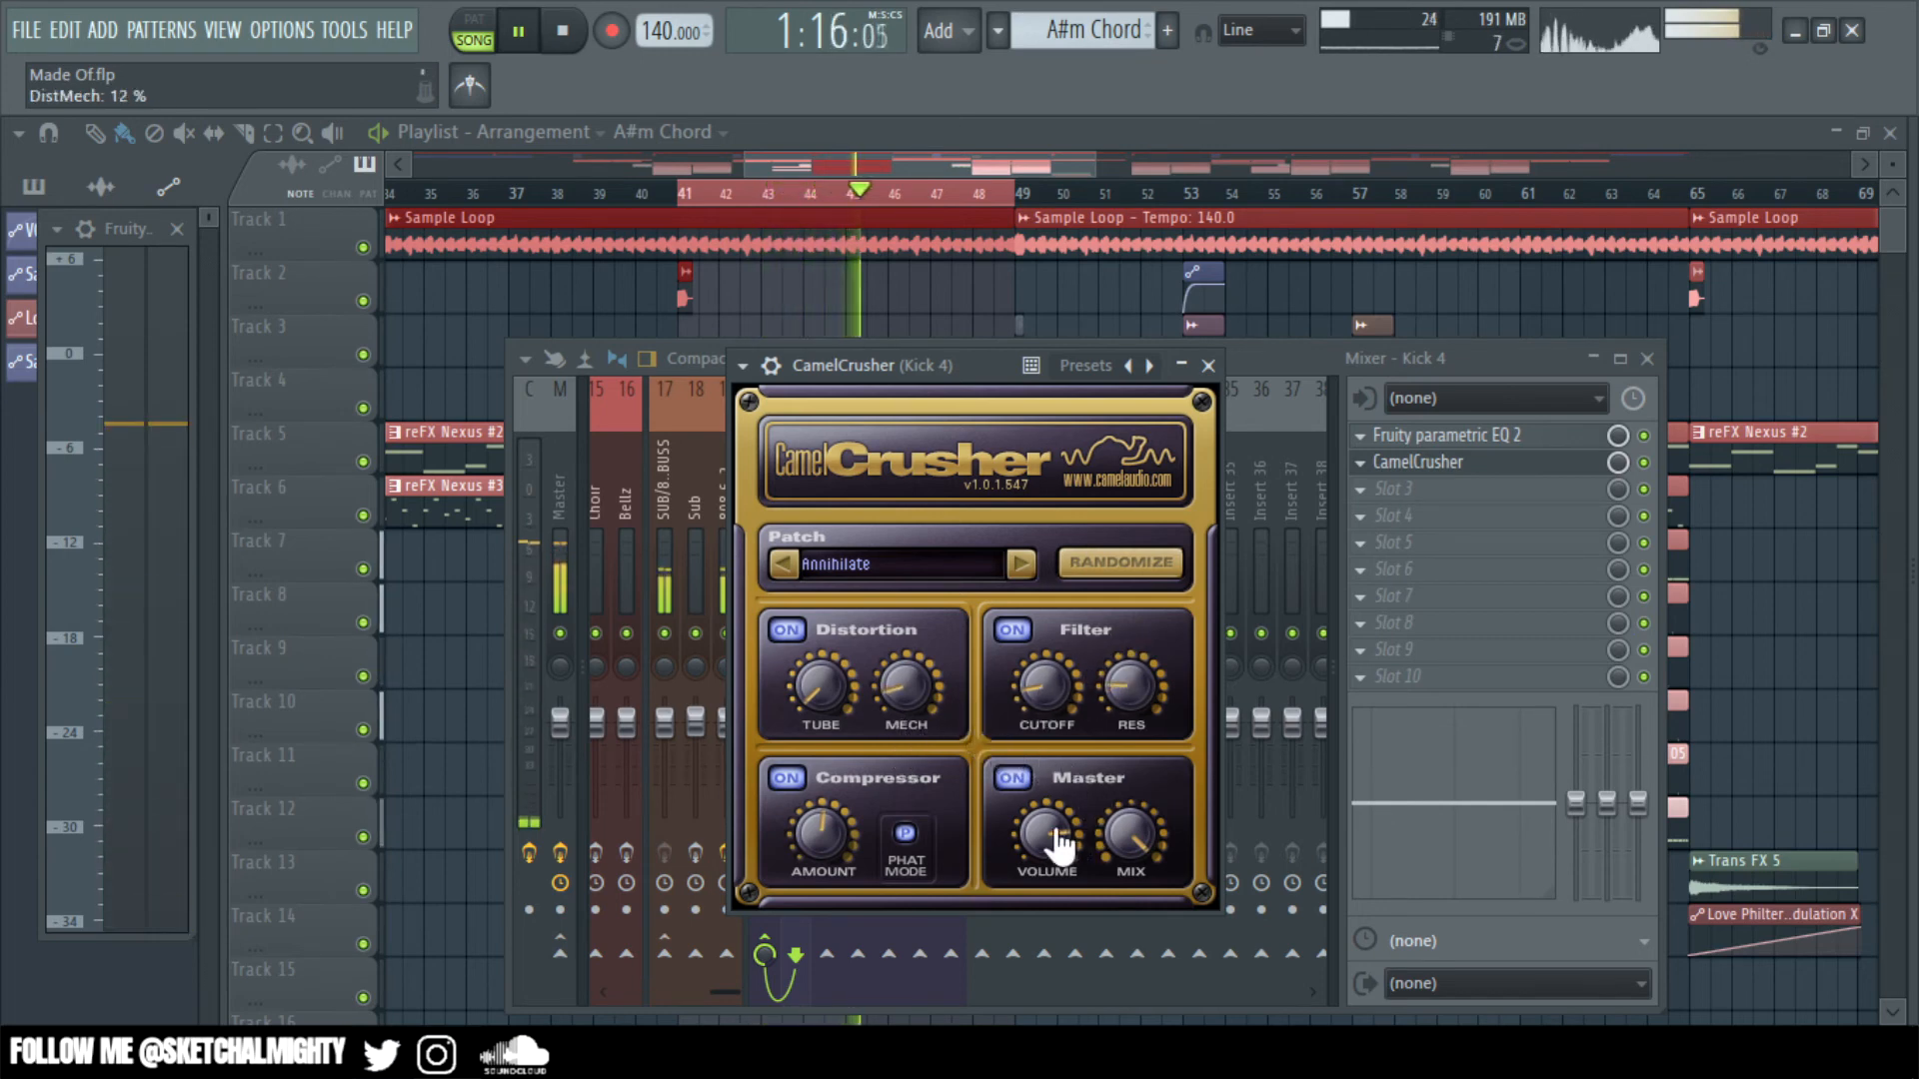
{"action": "left_click_drag", "start_coordinate": [857, 849], "coordinate": [843, 885]}
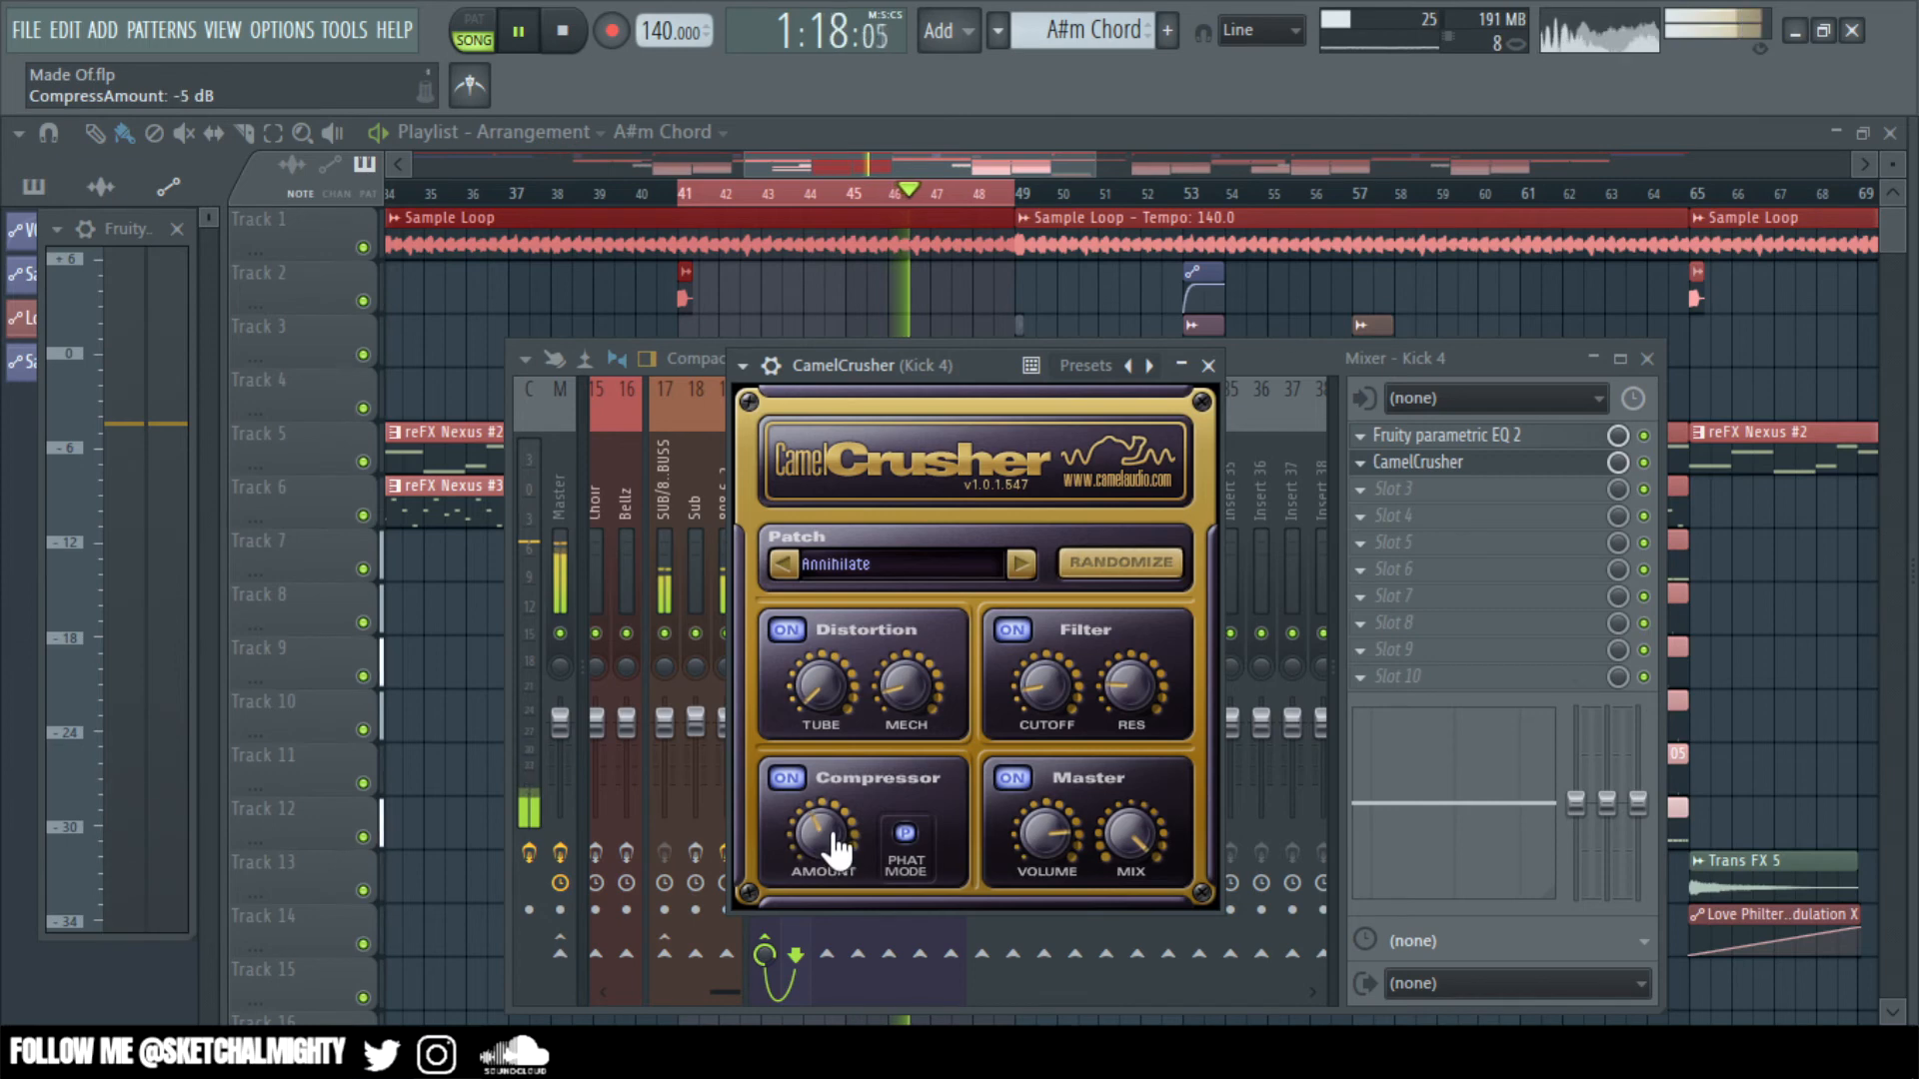
{"action": "mouse_move", "coordinate": [841, 693]}
{"action": "left_mouse_down"}
{"action": "mouse_move", "coordinate": [842, 665]}
{"action": "mouse_move", "coordinate": [845, 712]}
{"action": "left_mouse_up"}
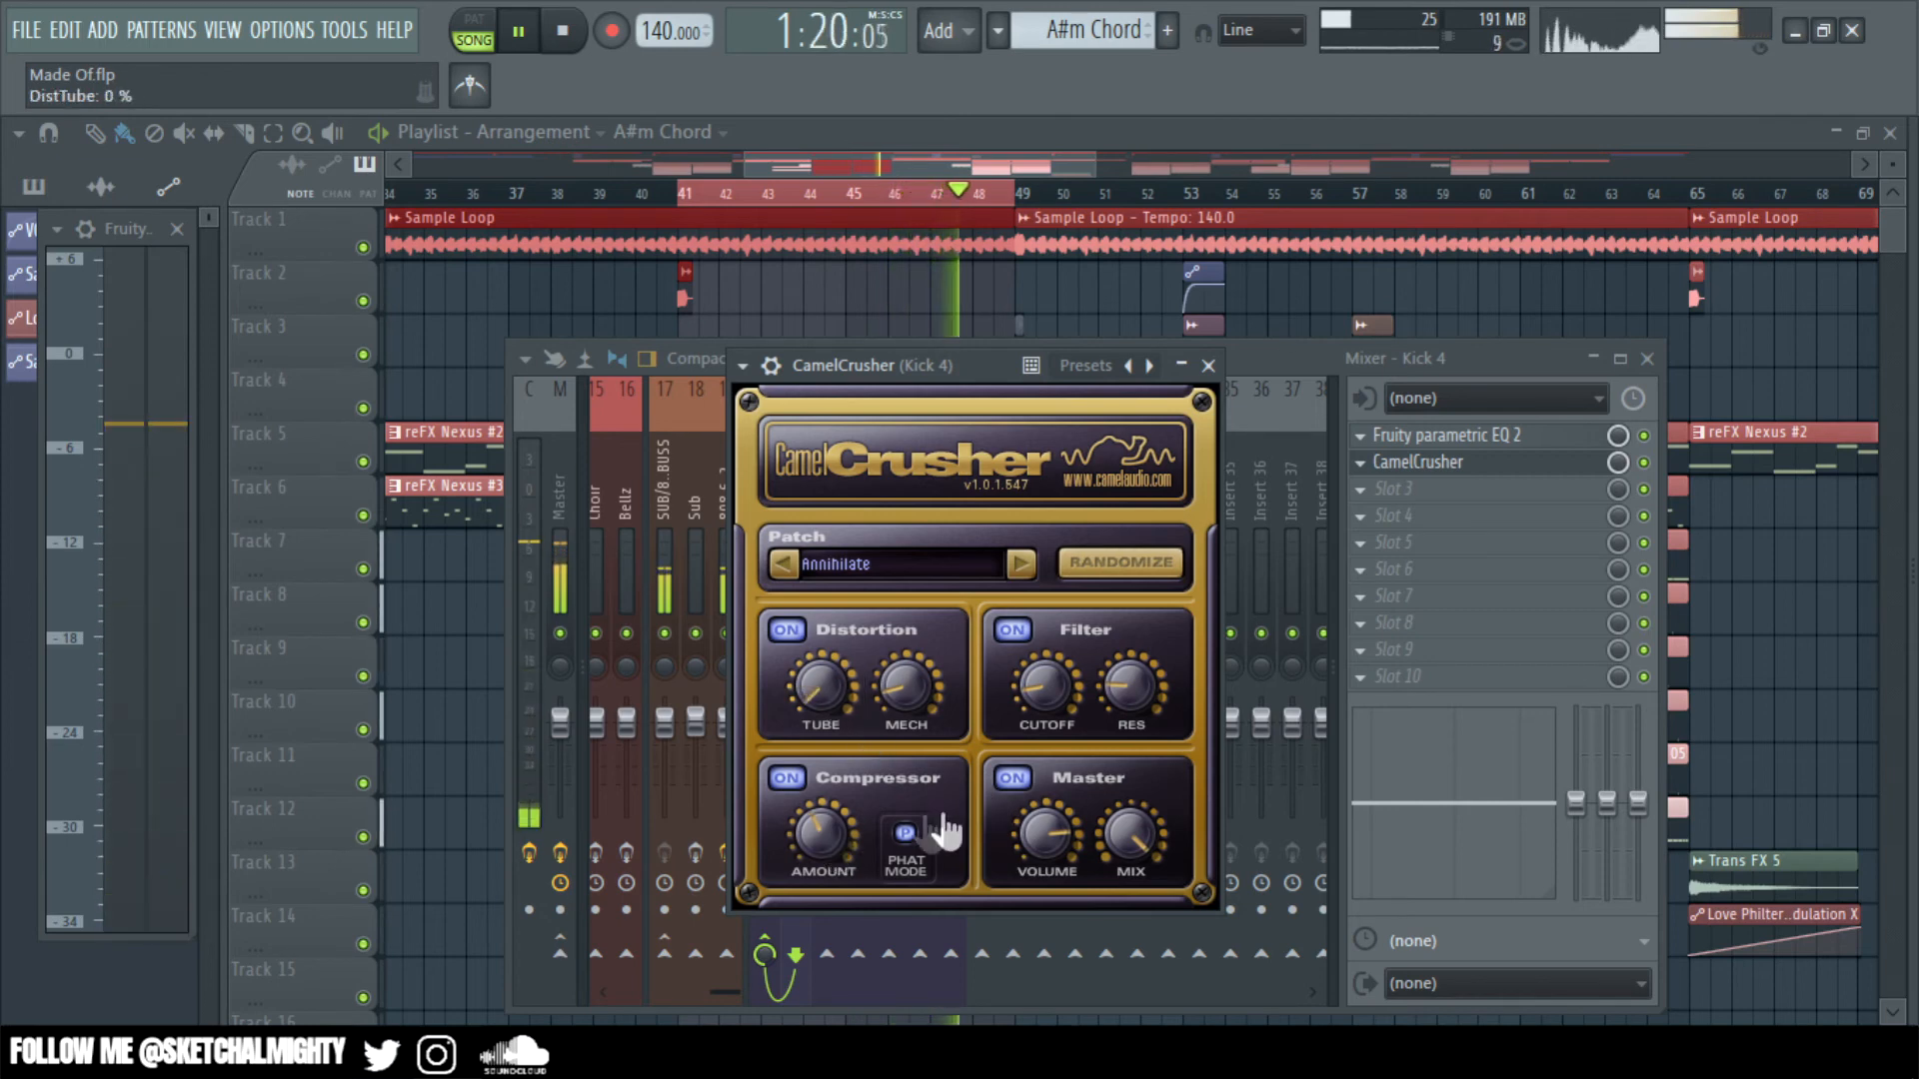
- Lower CamelCrusher's mech distortion to 4 %, raise the compressor amount, set the master volume to about -9 dB and close the plugin
{"action": "left_click_drag", "start_coordinate": [1057, 715], "coordinate": [1116, 724]}
{"action": "left_click_drag", "start_coordinate": [909, 736], "coordinate": [869, 756]}
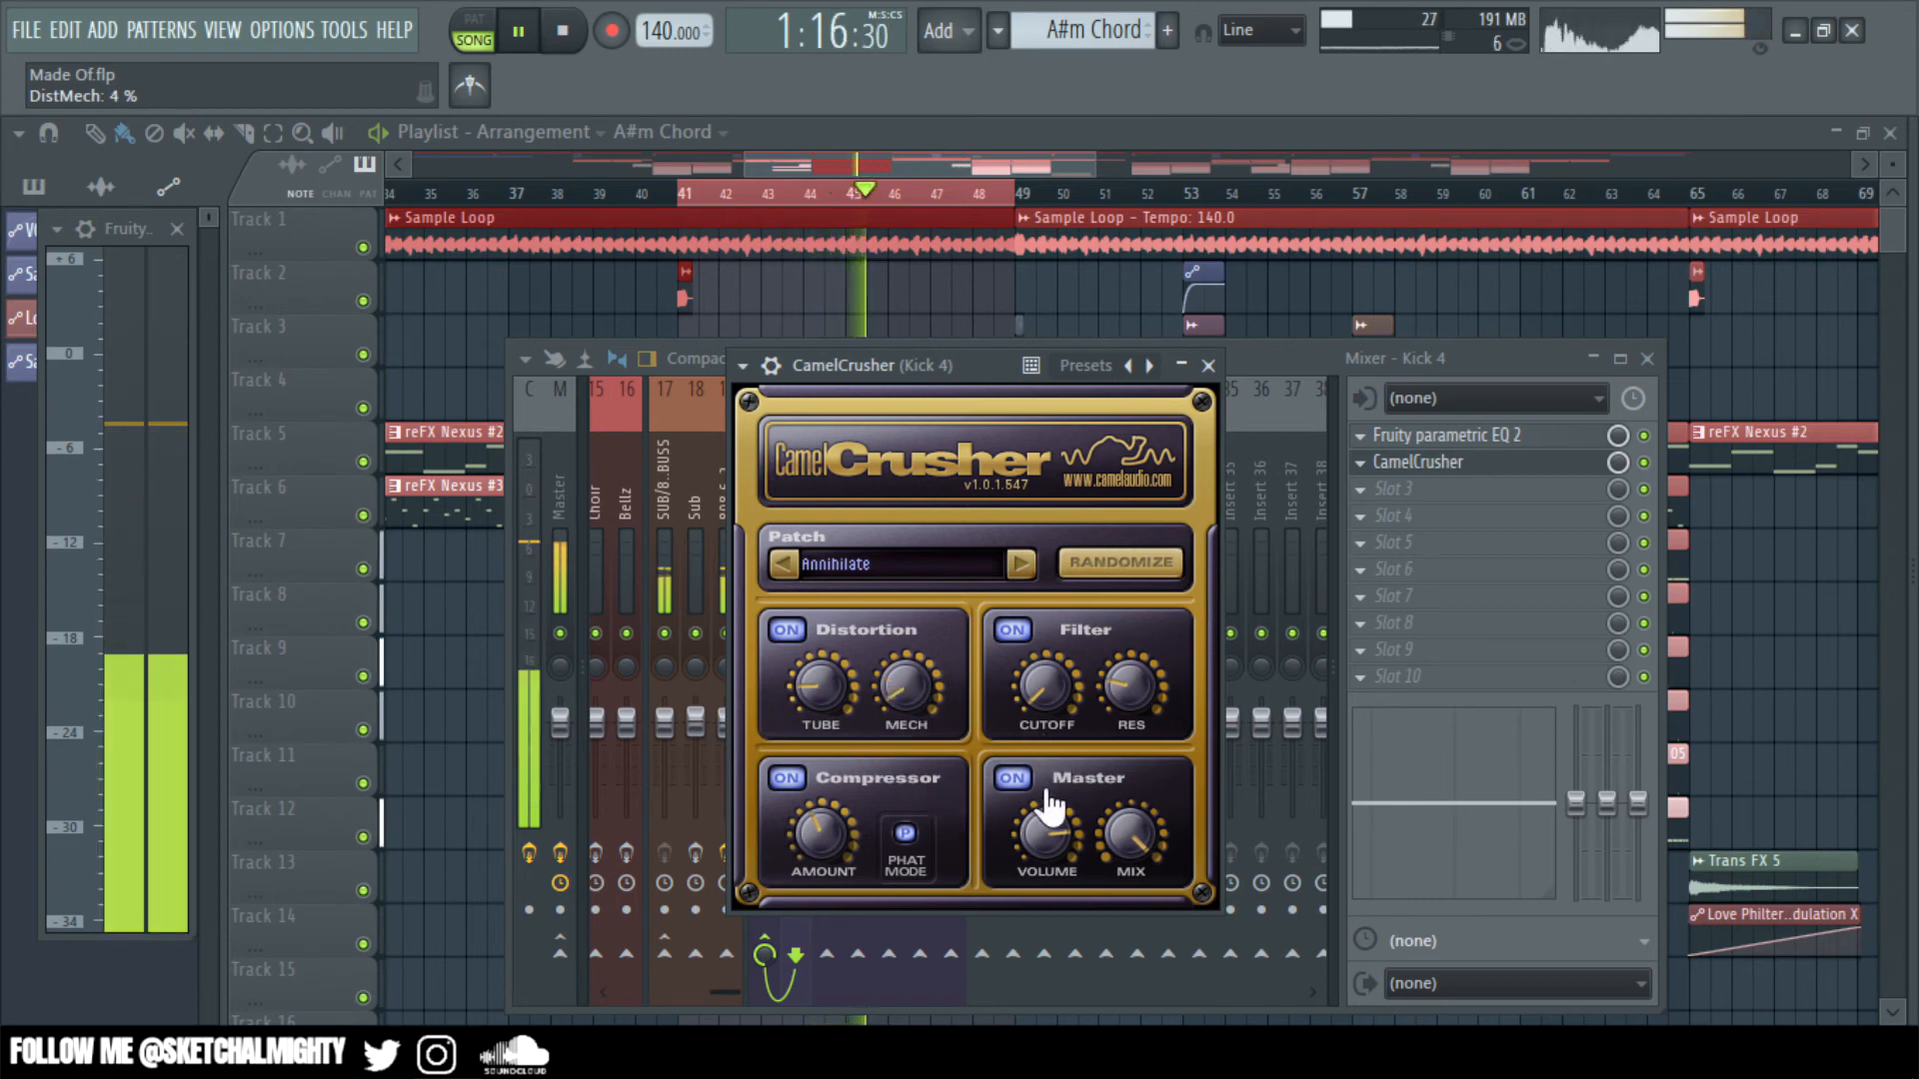
{"action": "left_click_drag", "start_coordinate": [837, 822], "coordinate": [848, 796]}
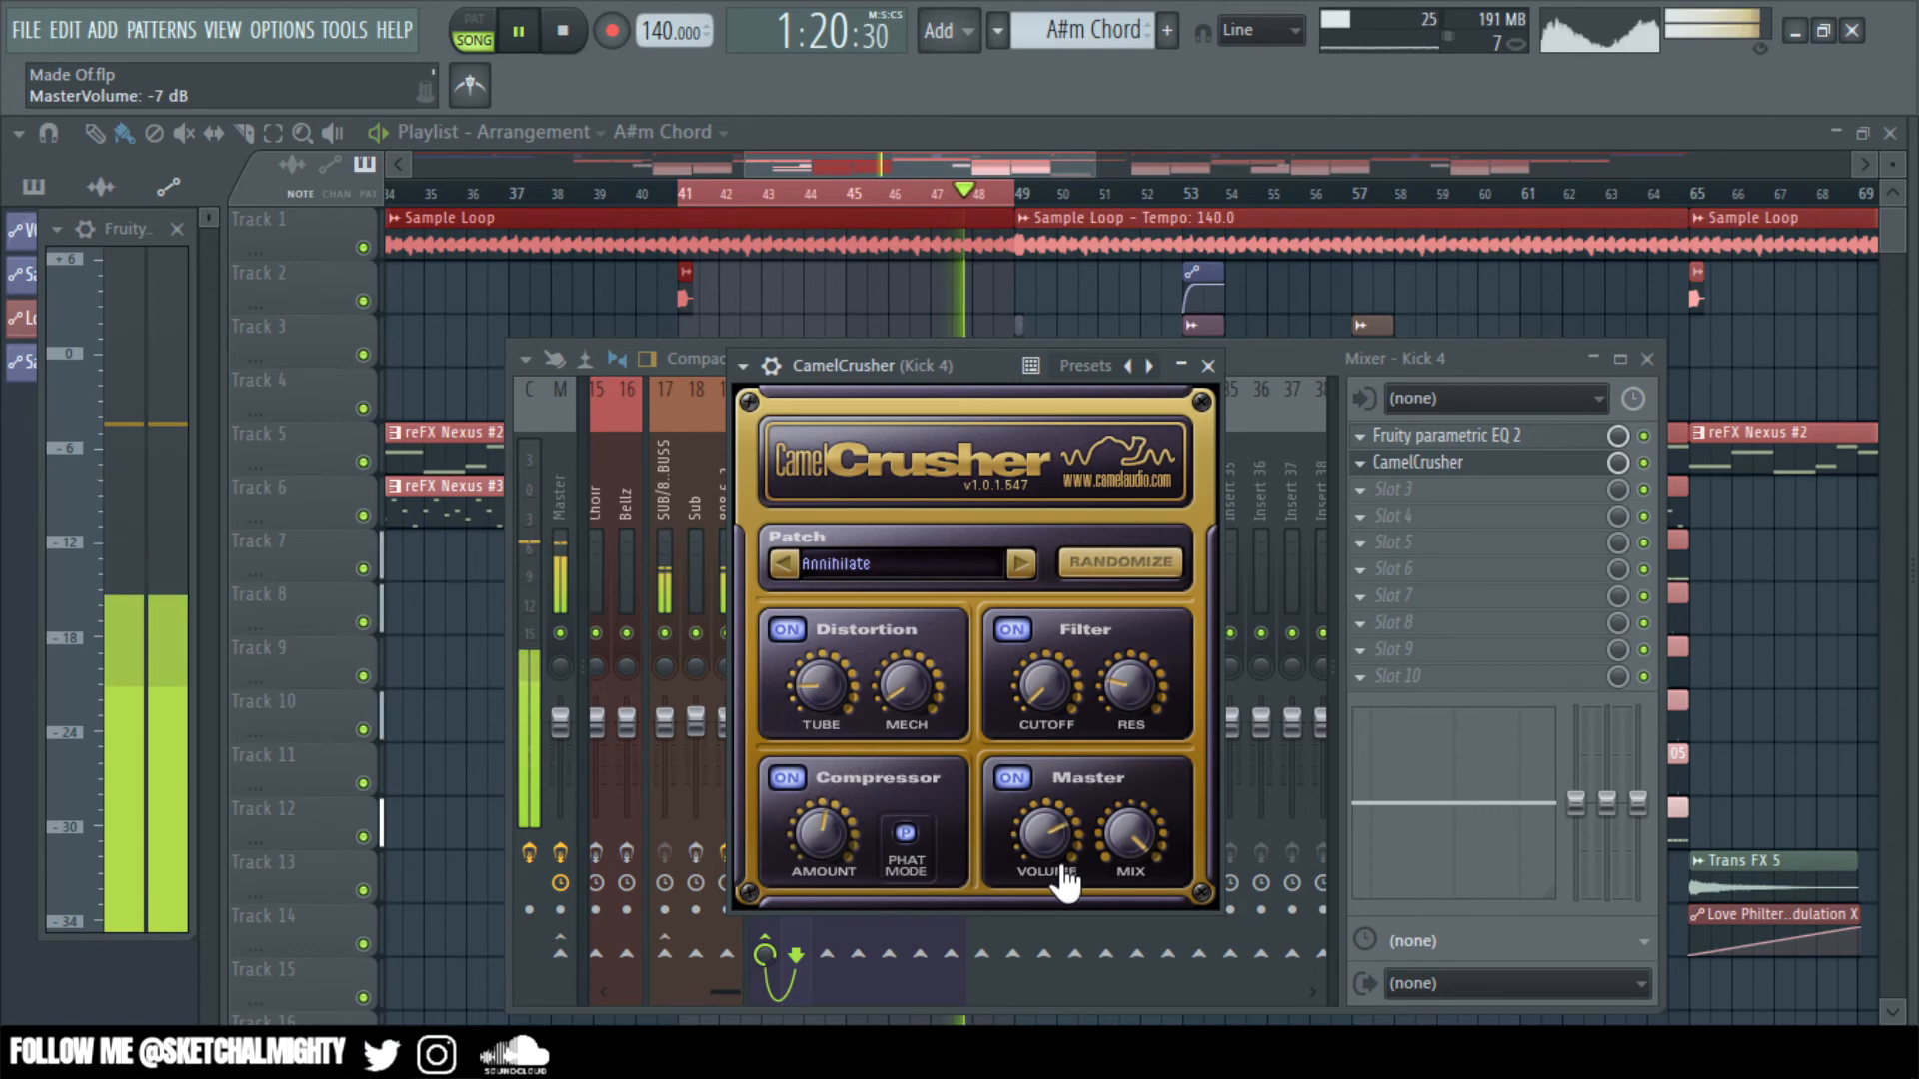
{"action": "mouse_move", "coordinate": [1068, 886]}
{"action": "left_mouse_down"}
{"action": "mouse_move", "coordinate": [1084, 912]}
{"action": "mouse_move", "coordinate": [1063, 872]}
{"action": "left_mouse_up"}
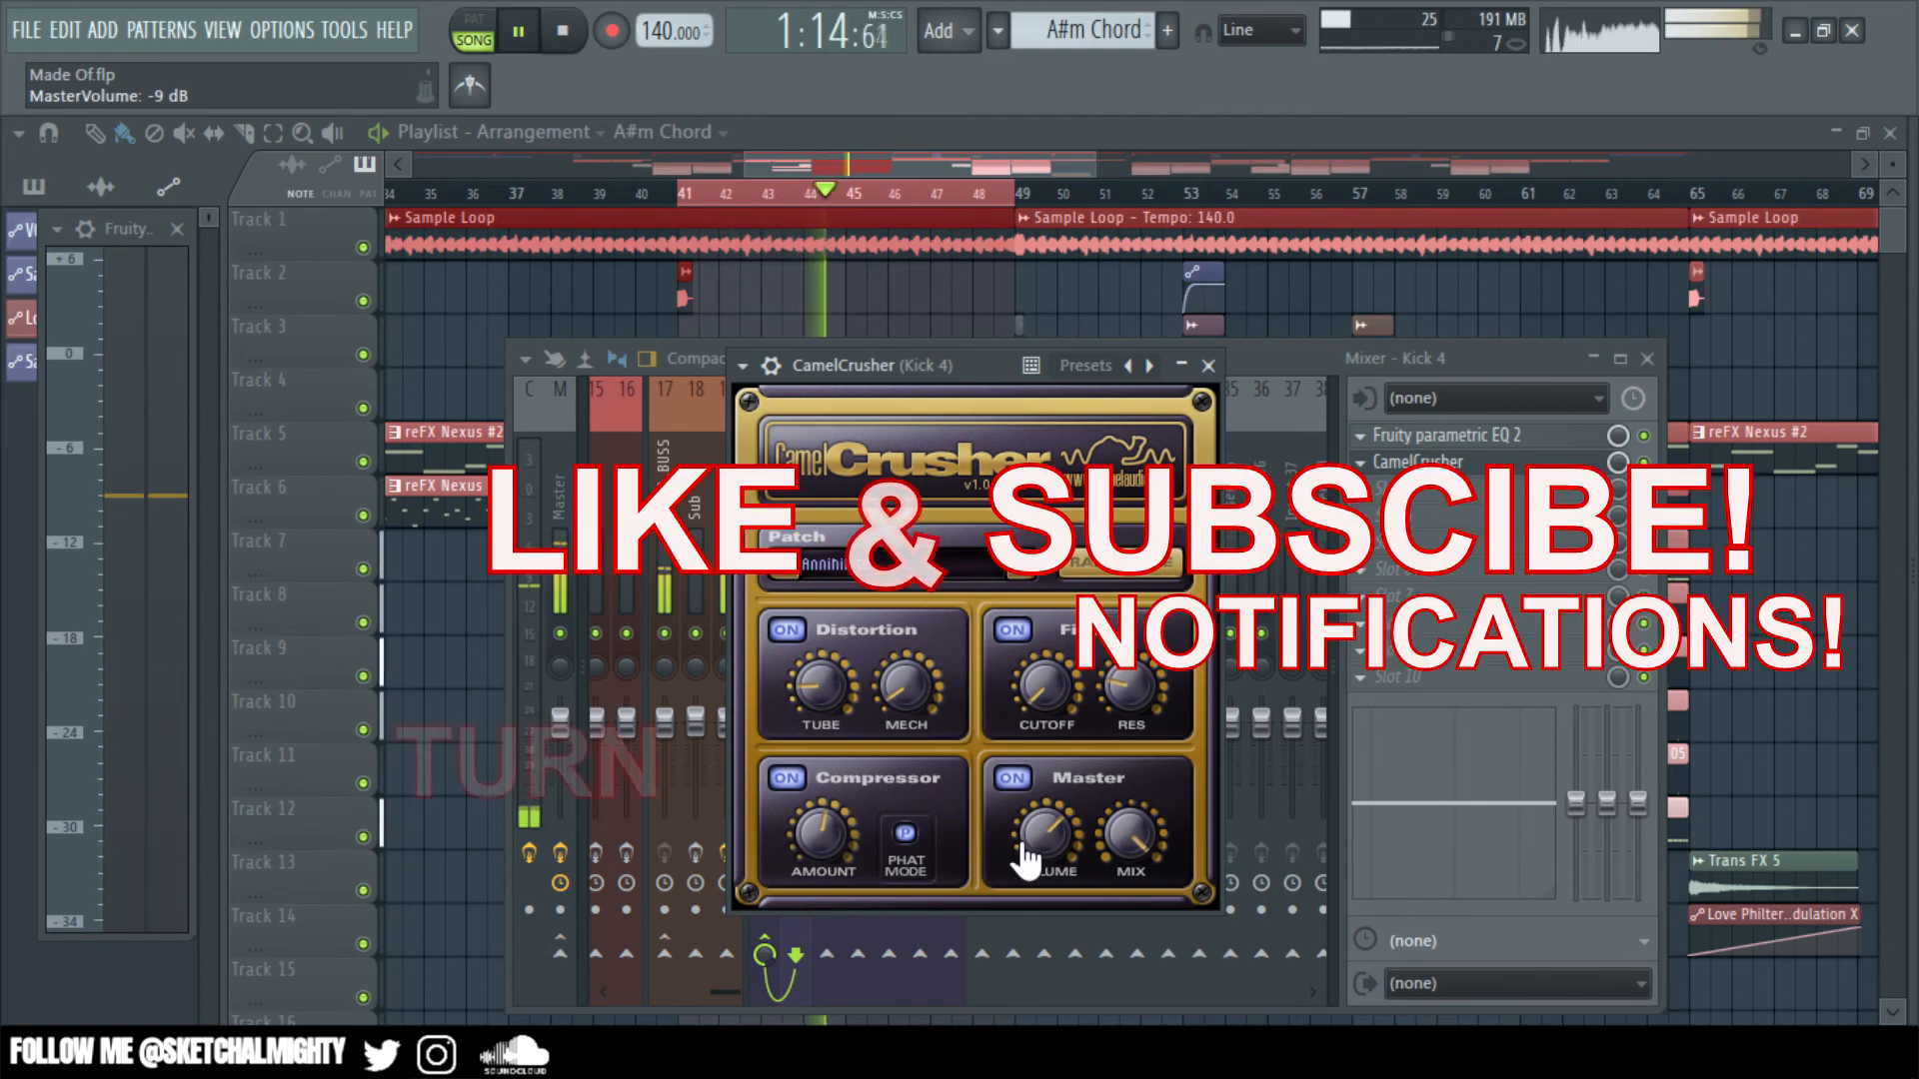
{"action": "left_click", "coordinate": [1208, 366]}
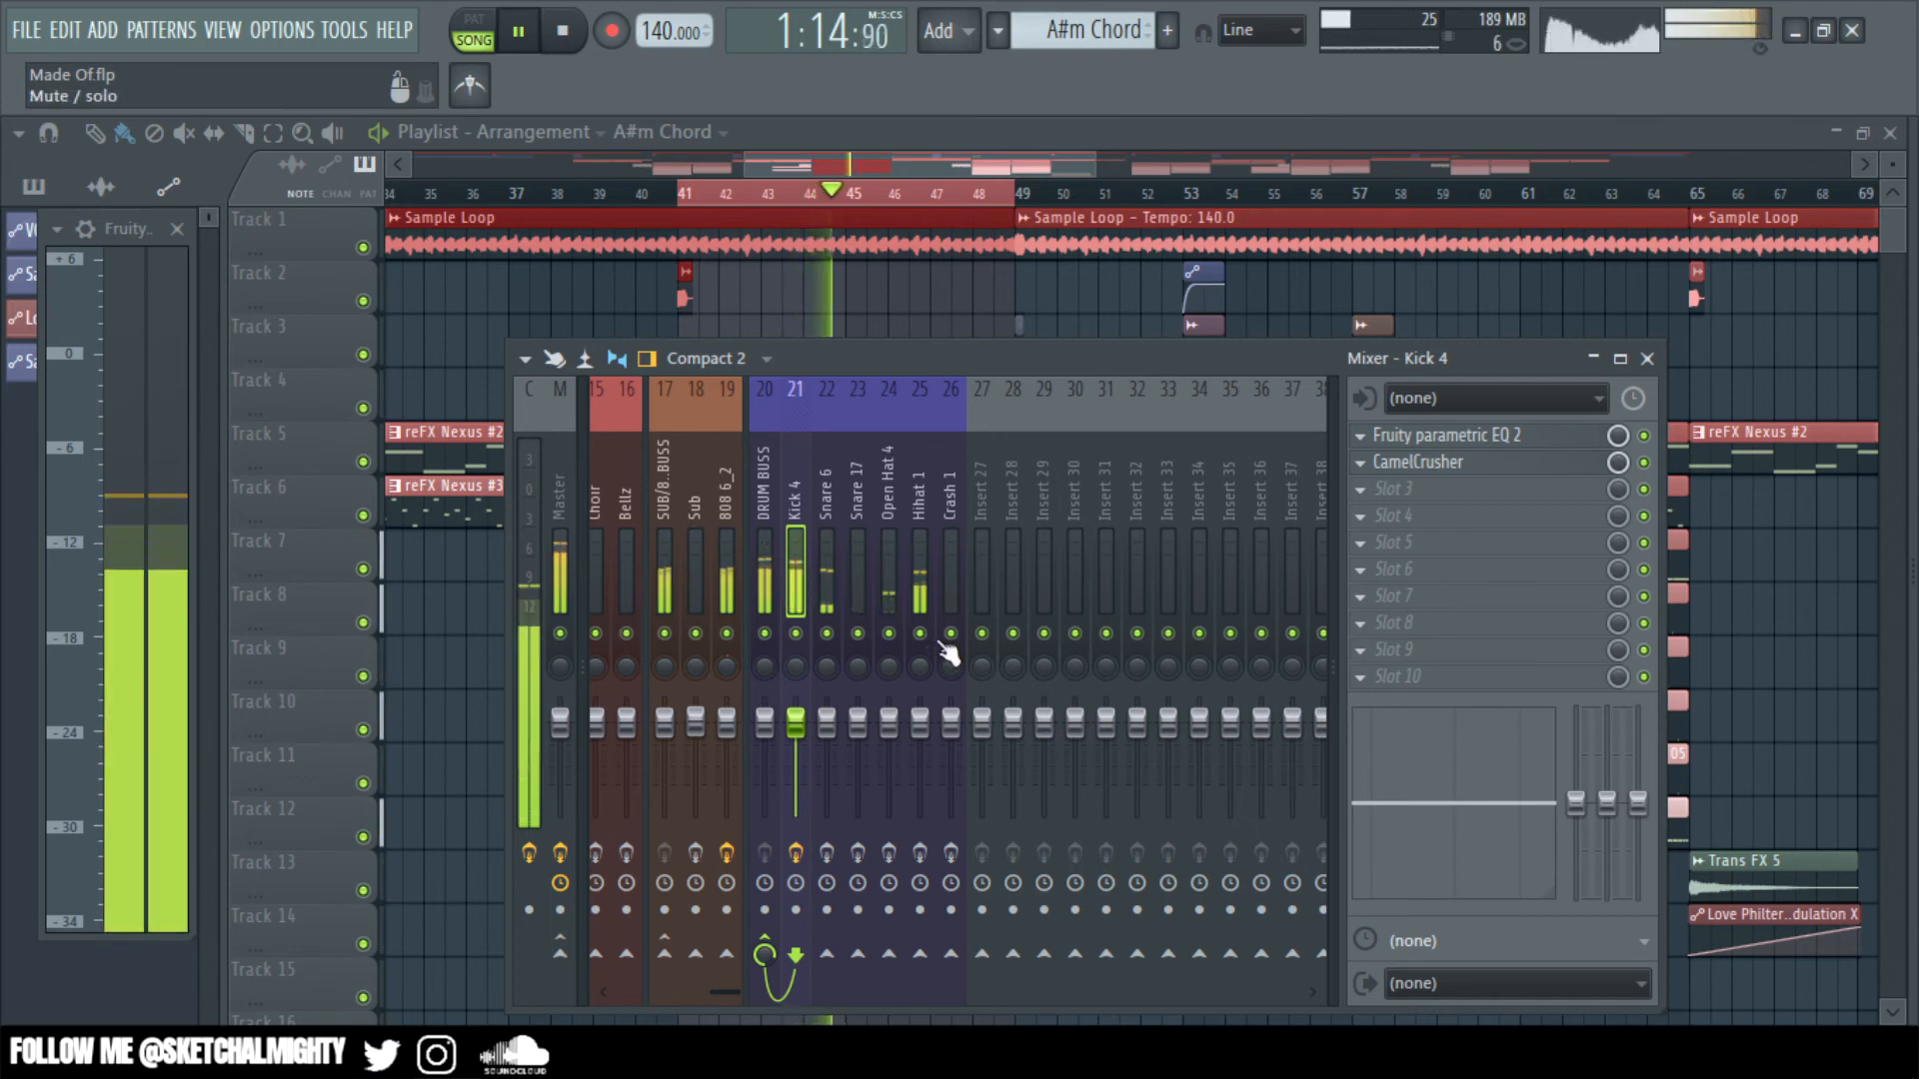
- Examine the effect chains on the Snare 6 and Snare 17 mixer tracks and pause playback
{"action": "left_click", "coordinate": [833, 557]}
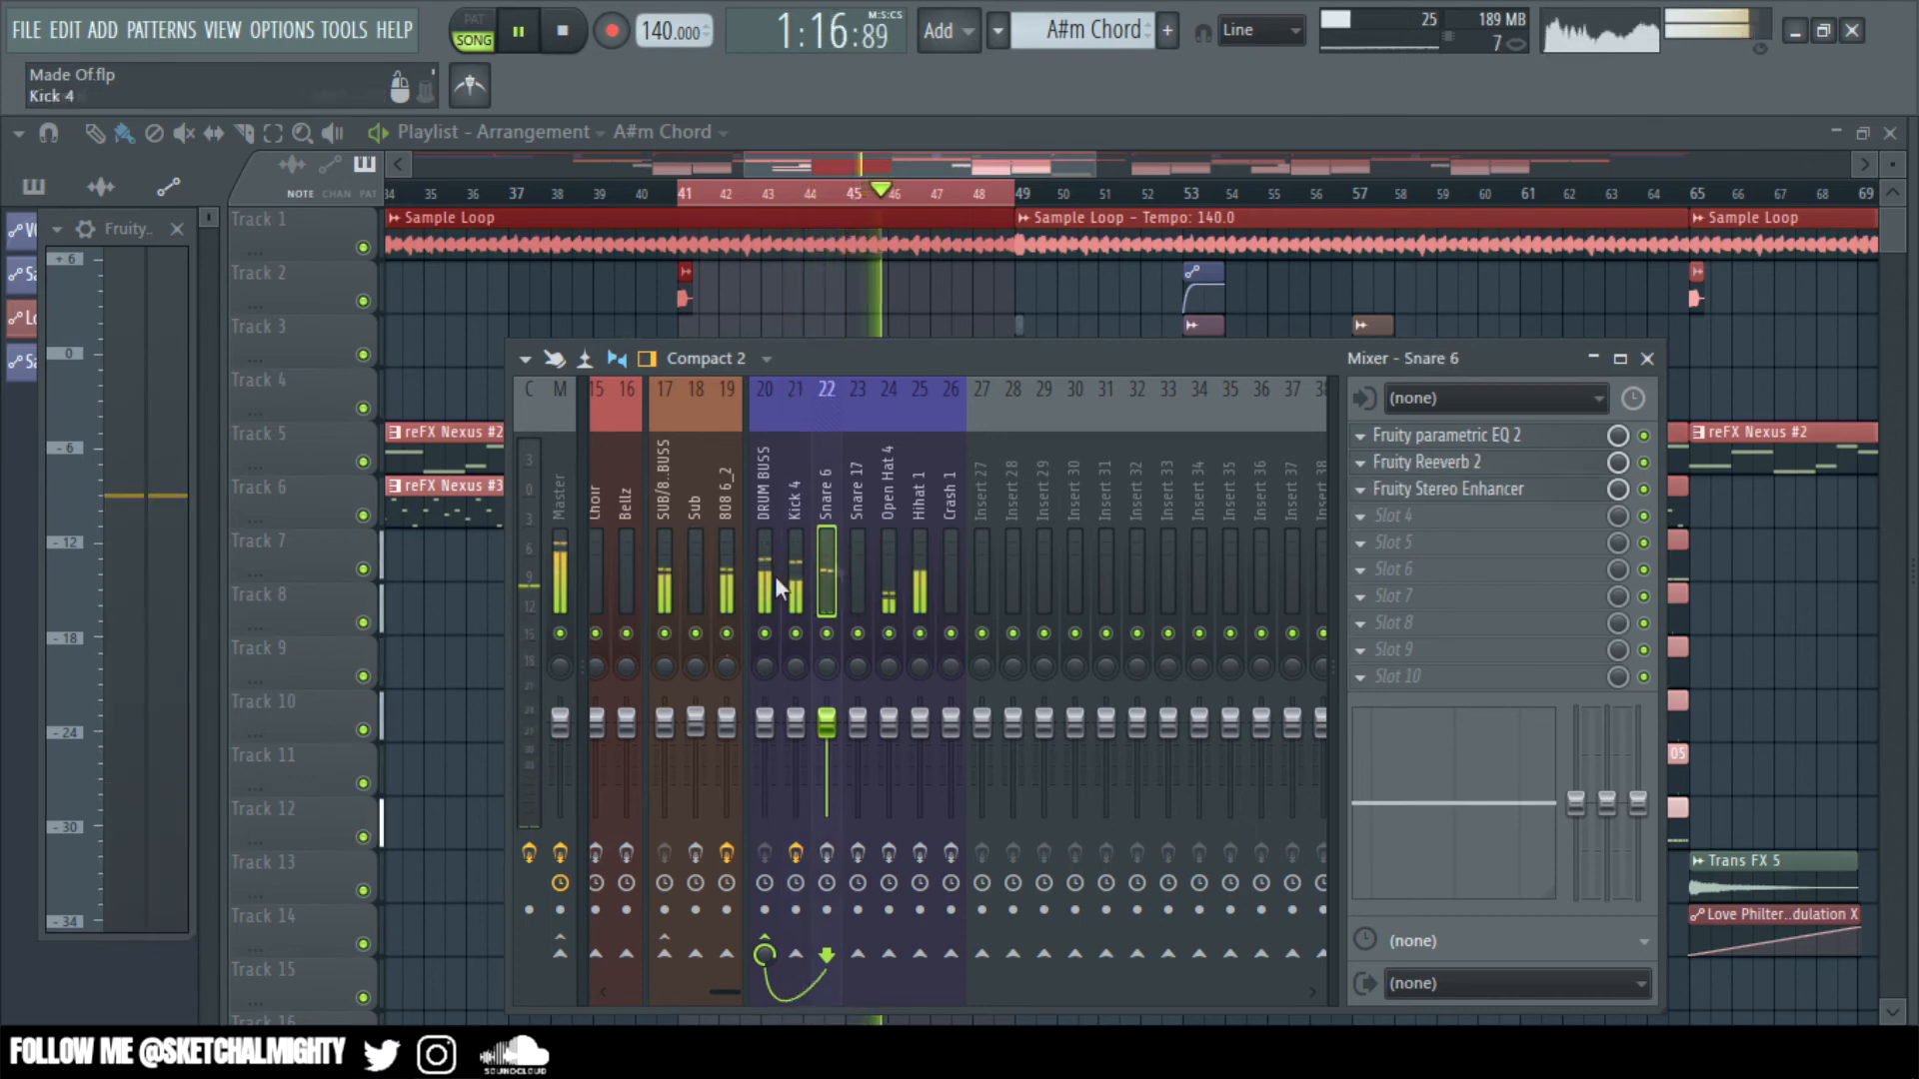
{"action": "left_click", "coordinate": [860, 545]}
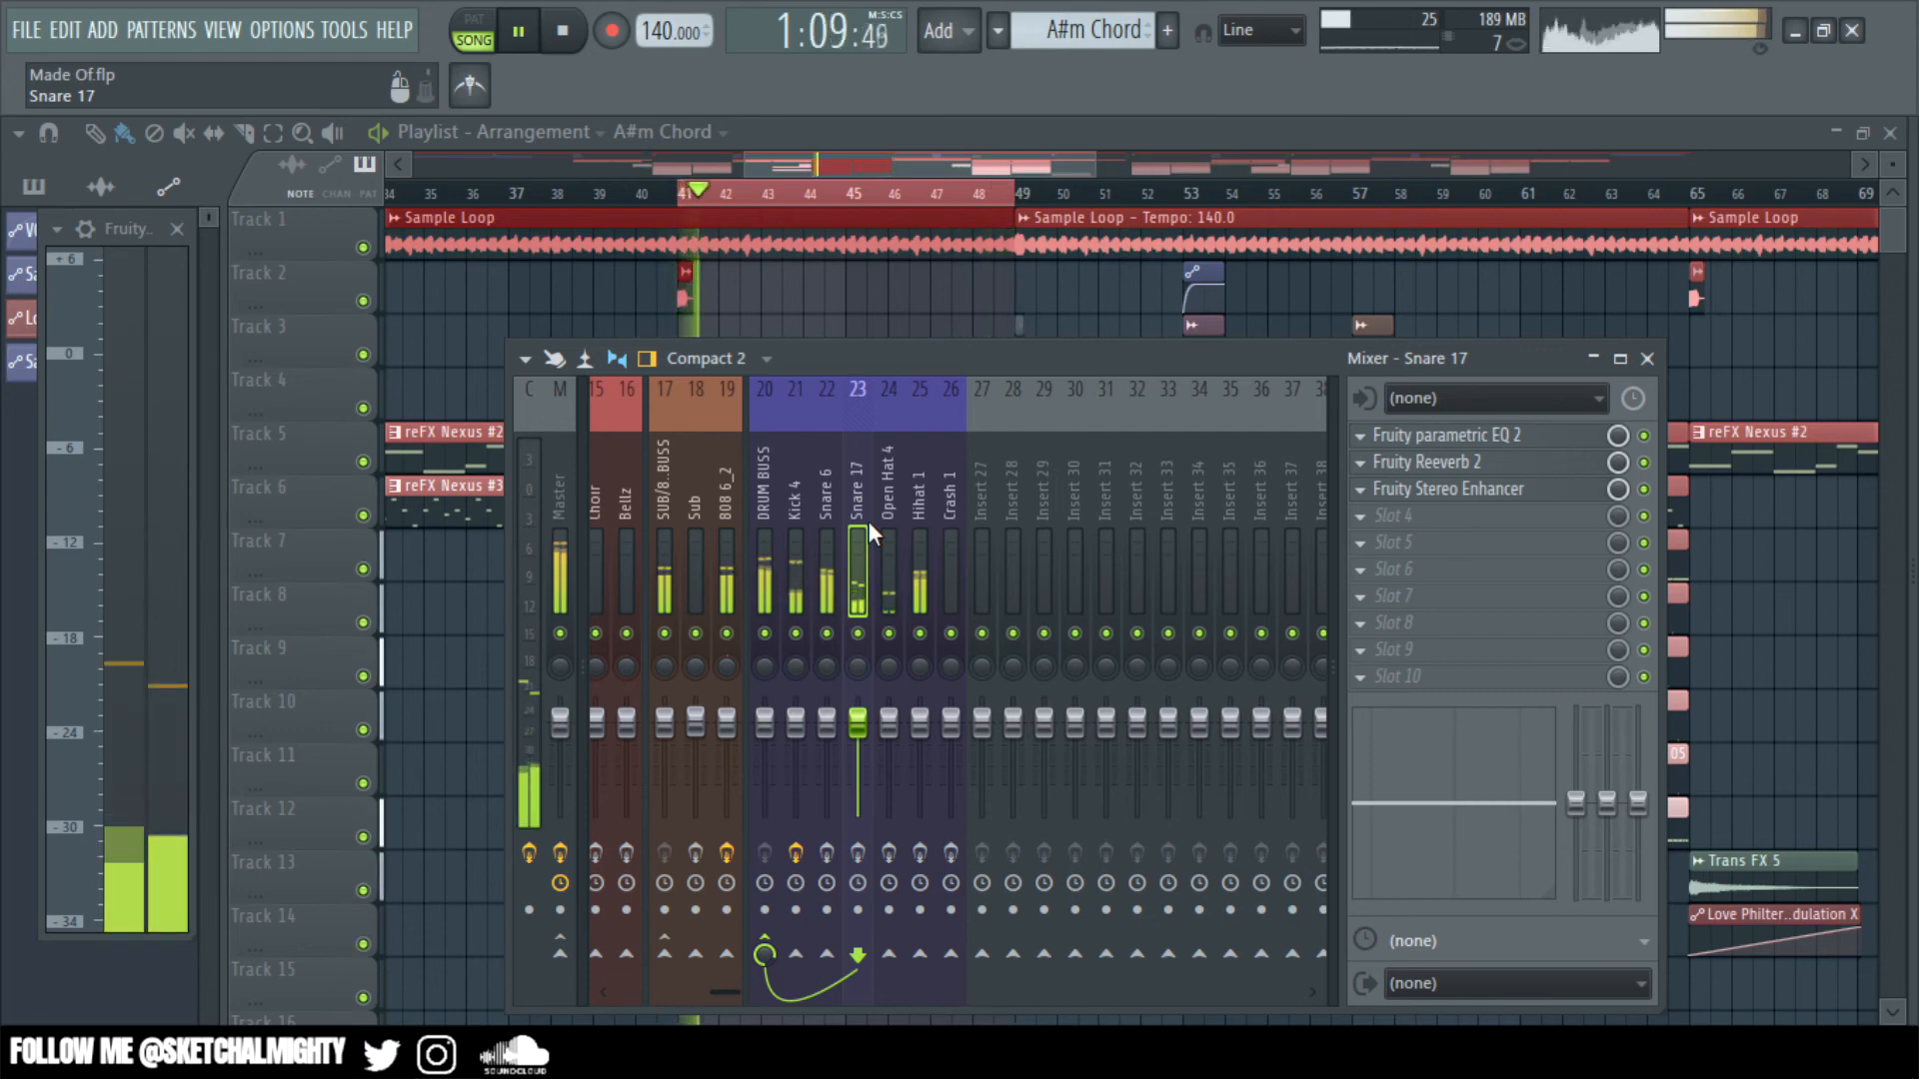
{"action": "key", "text": "space"}
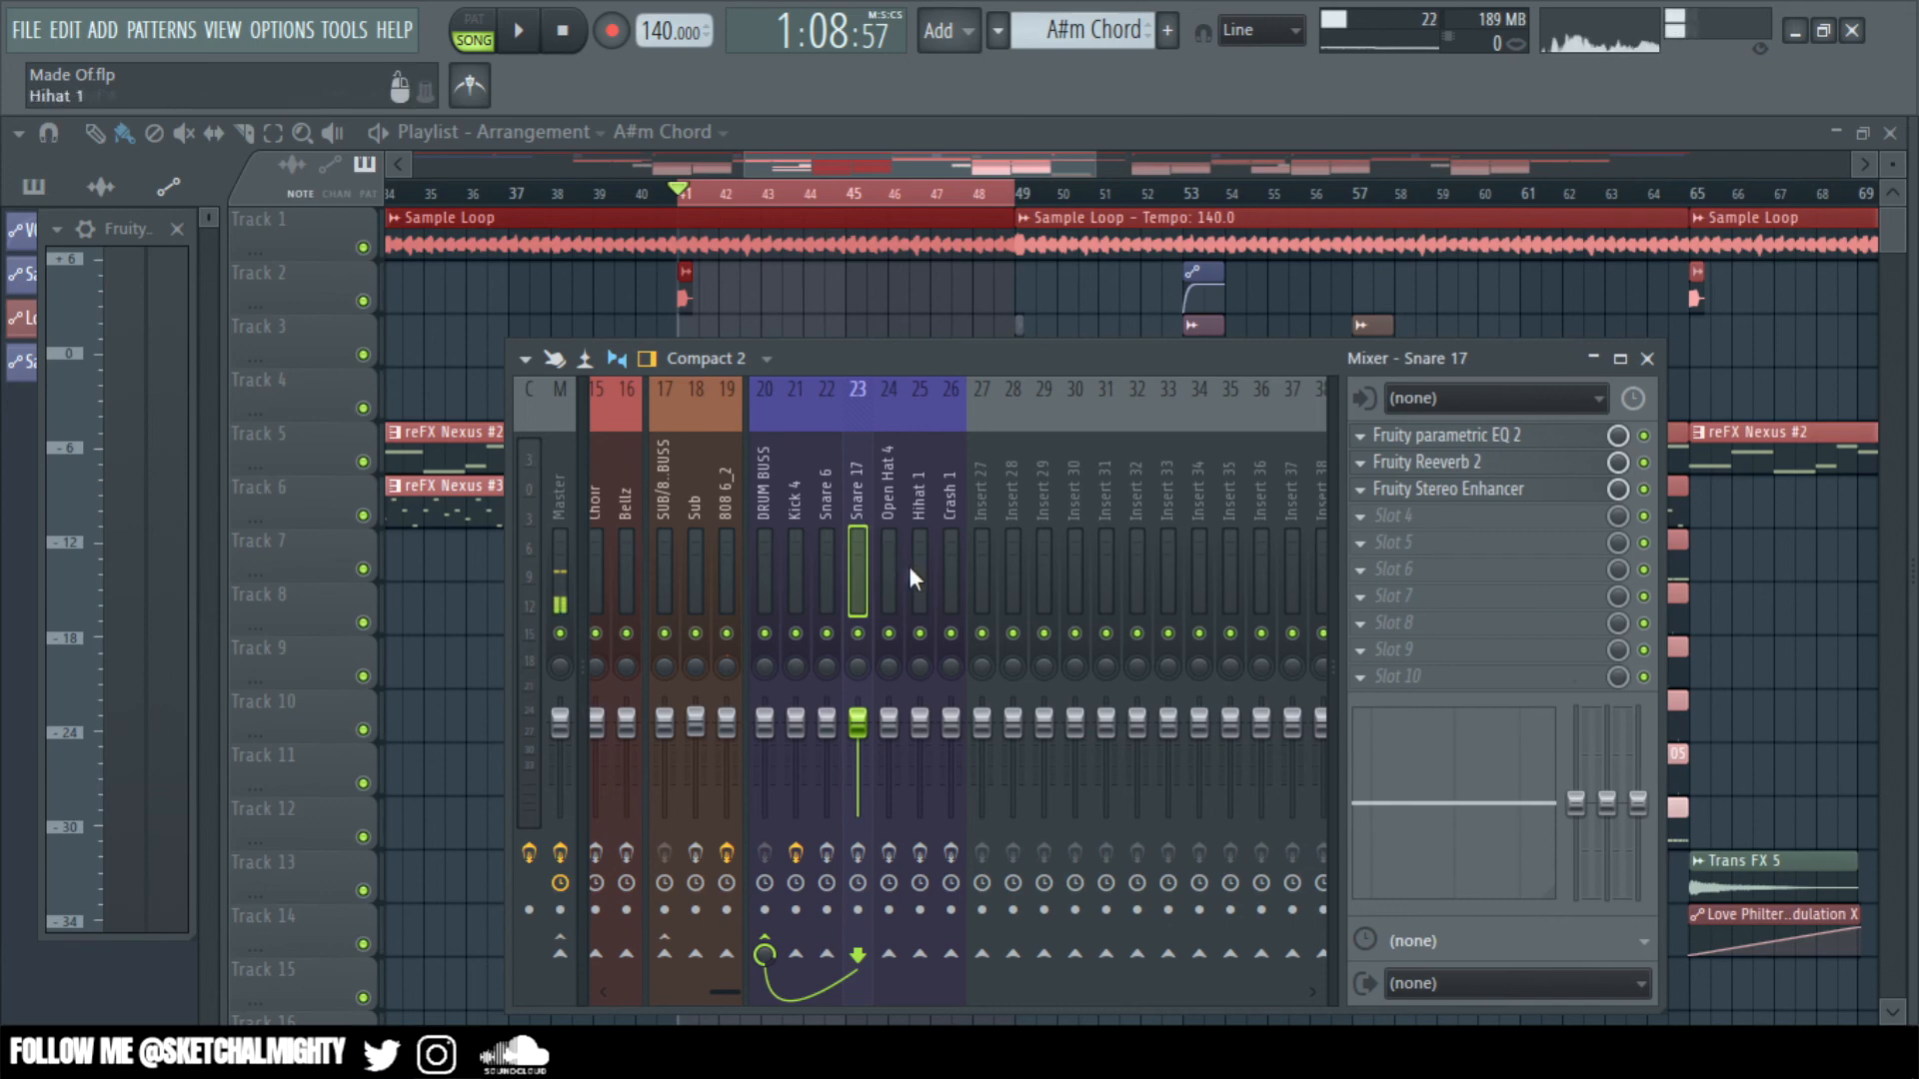
- Mute the mixer tracks from Snare 6 to Crash 1, resume playback and select the Sample Loop track
{"action": "left_click", "coordinate": [834, 600]}
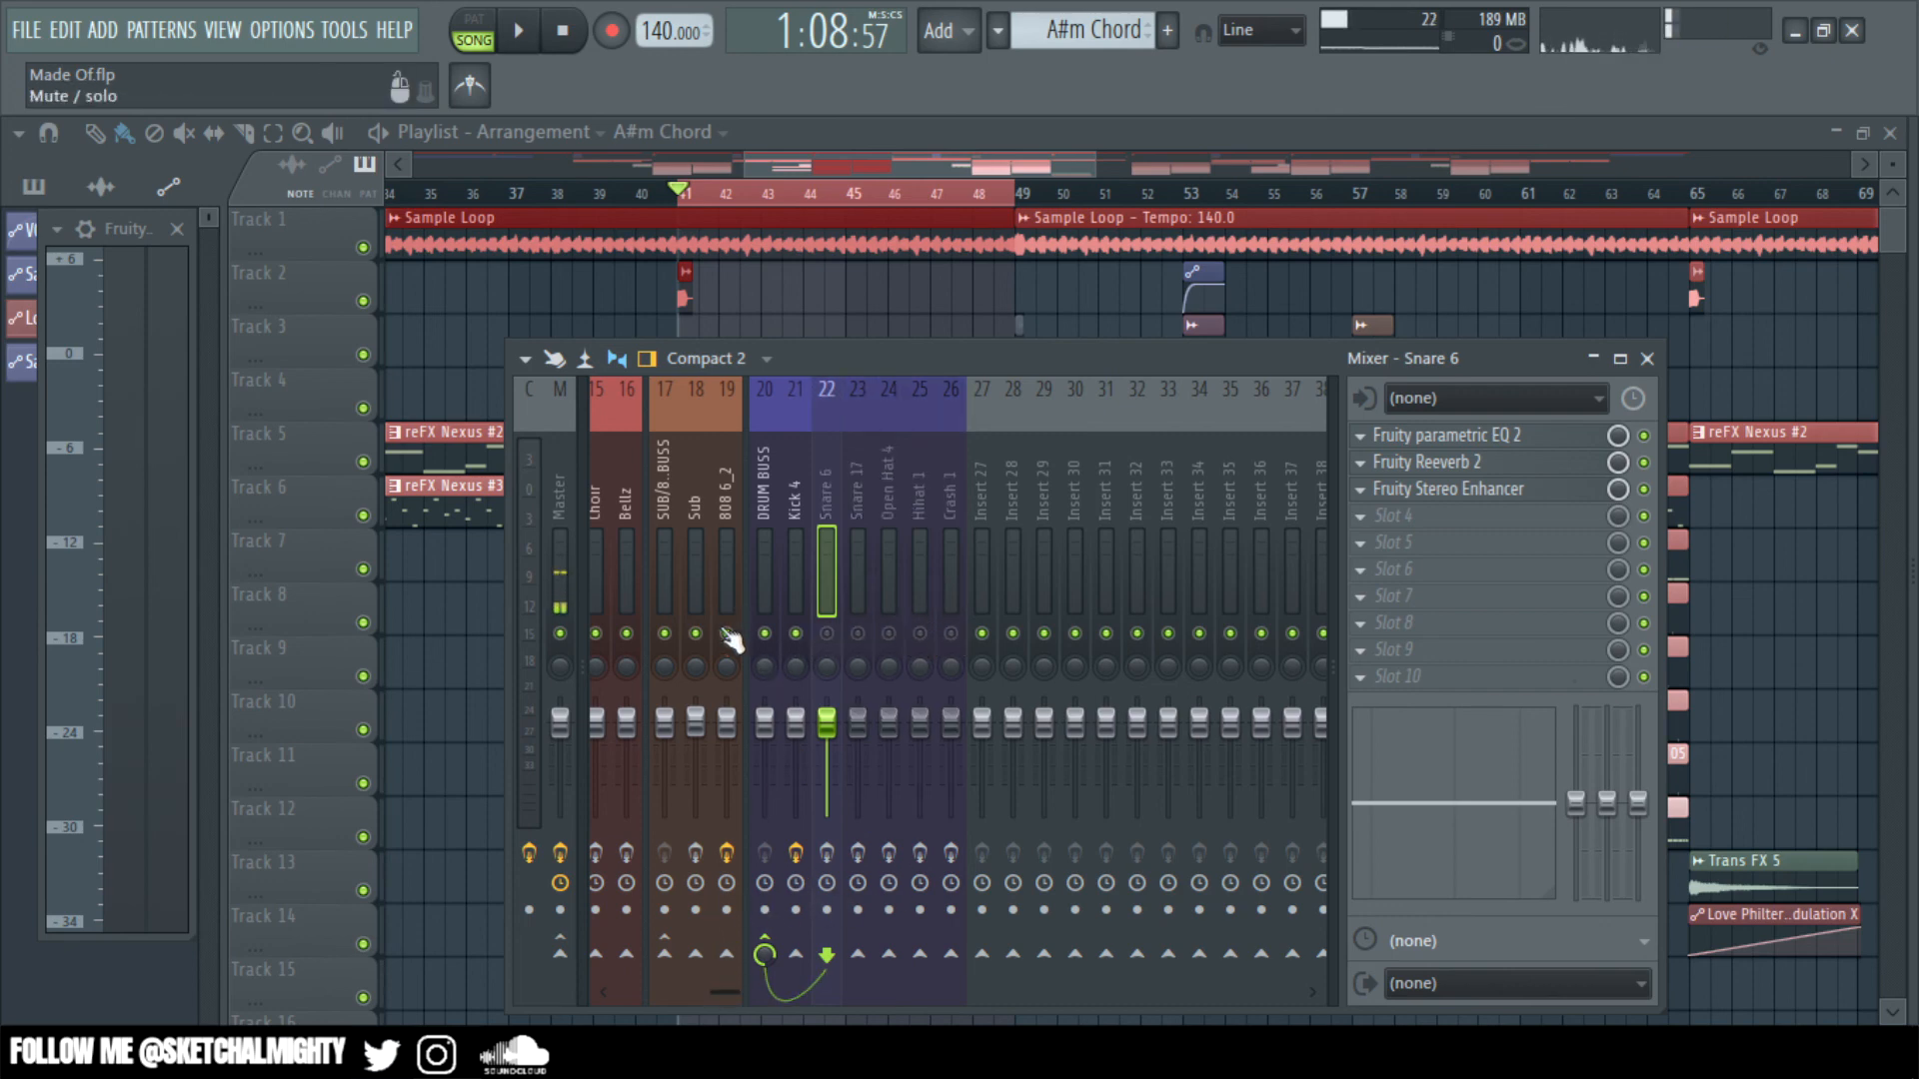
{"action": "key", "text": "space"}
{"action": "left_click_drag", "start_coordinate": [723, 992], "coordinate": [679, 992]}
{"action": "left_click", "coordinate": [802, 603]}
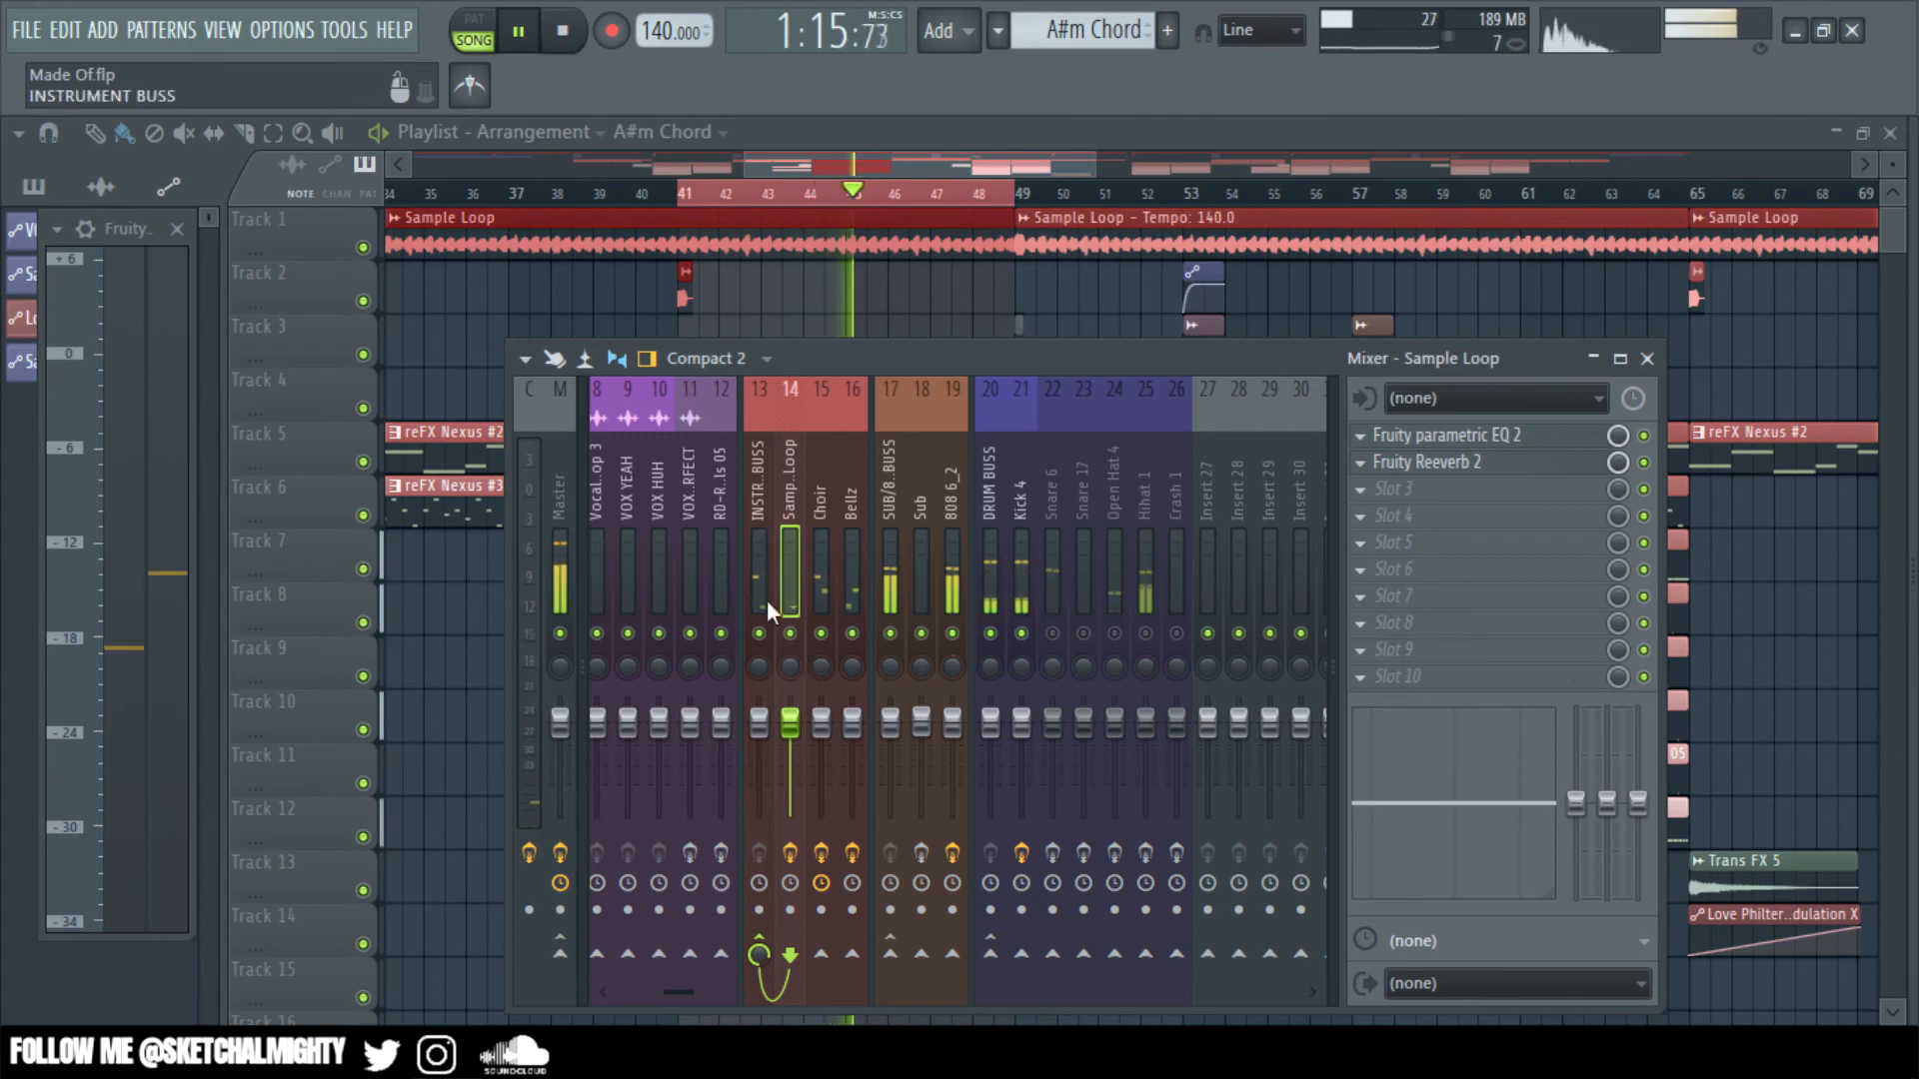
- Solo and unsolo the 808 6_2 channel to re-enable every channel in the rack, and bring the mixer forward
{"action": "key", "text": "F9"}
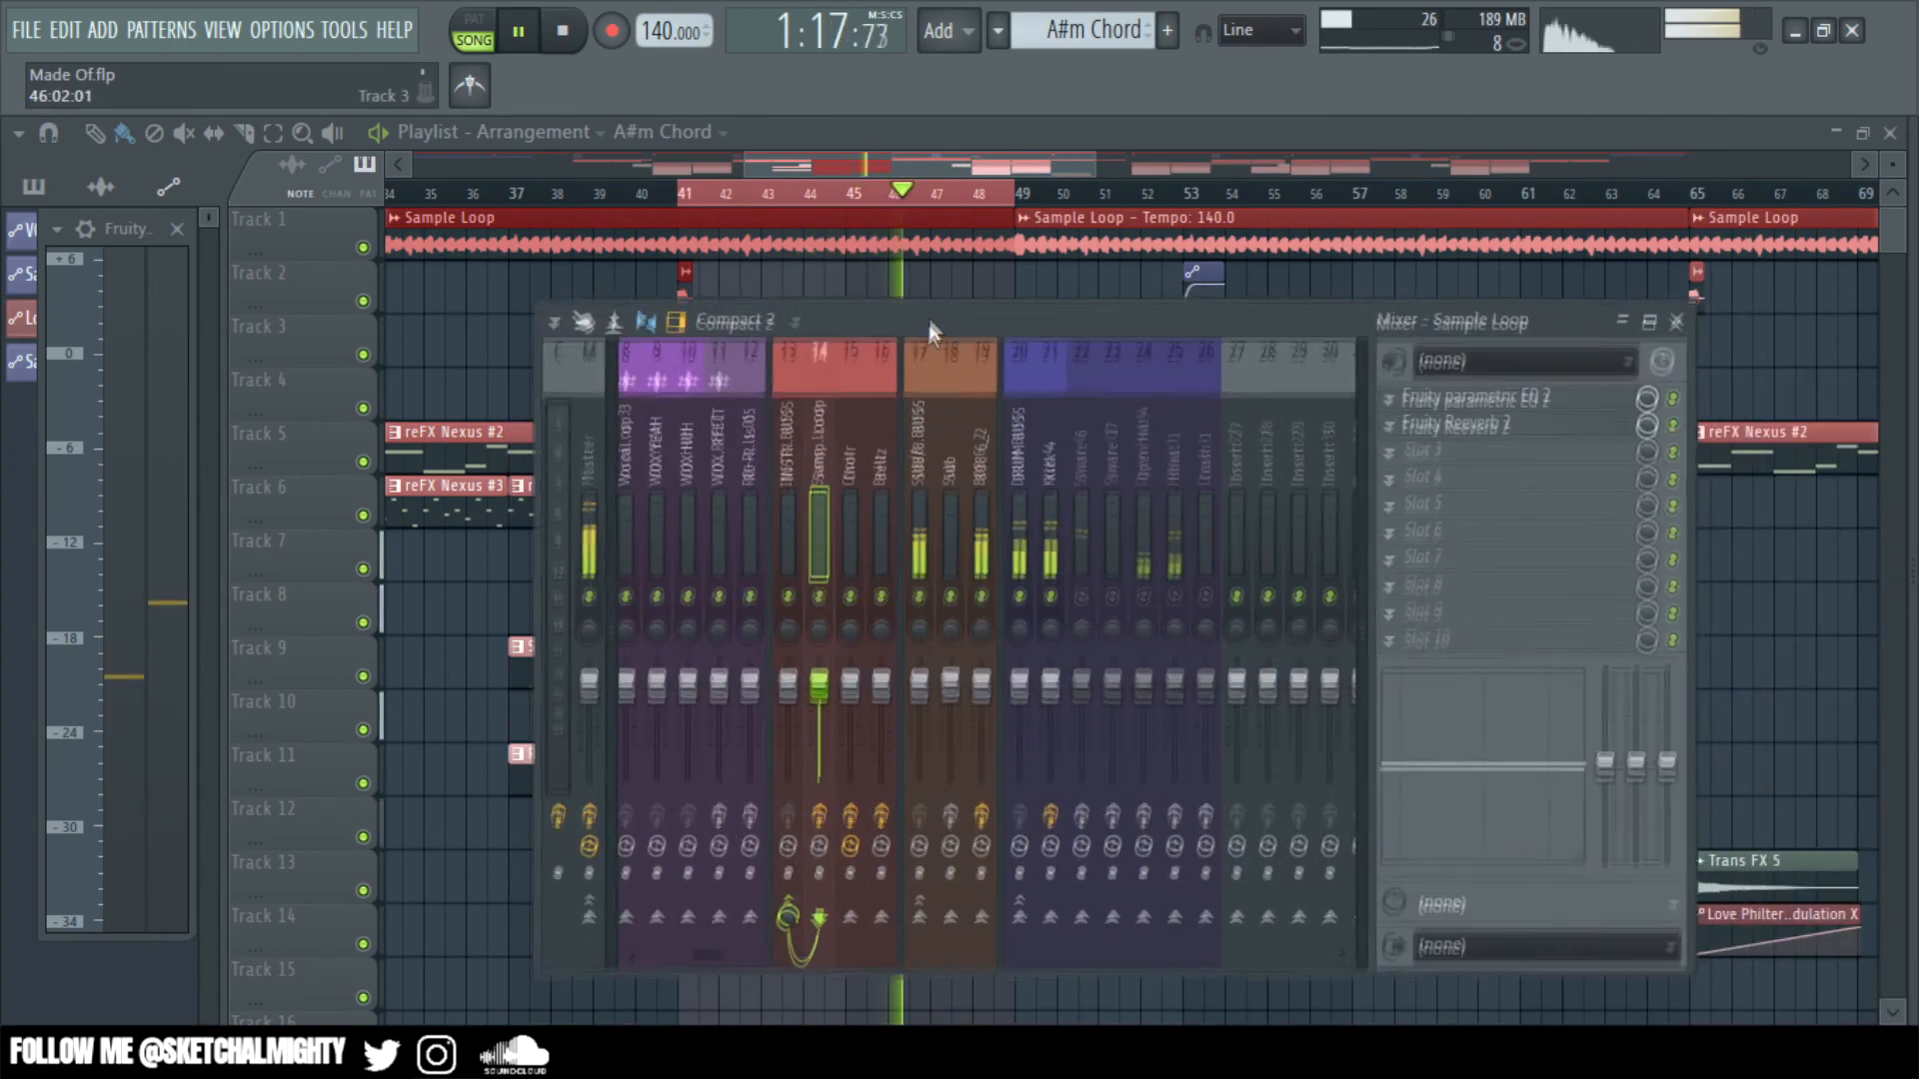
{"action": "key", "text": "F5"}
{"action": "key", "text": "F6"}
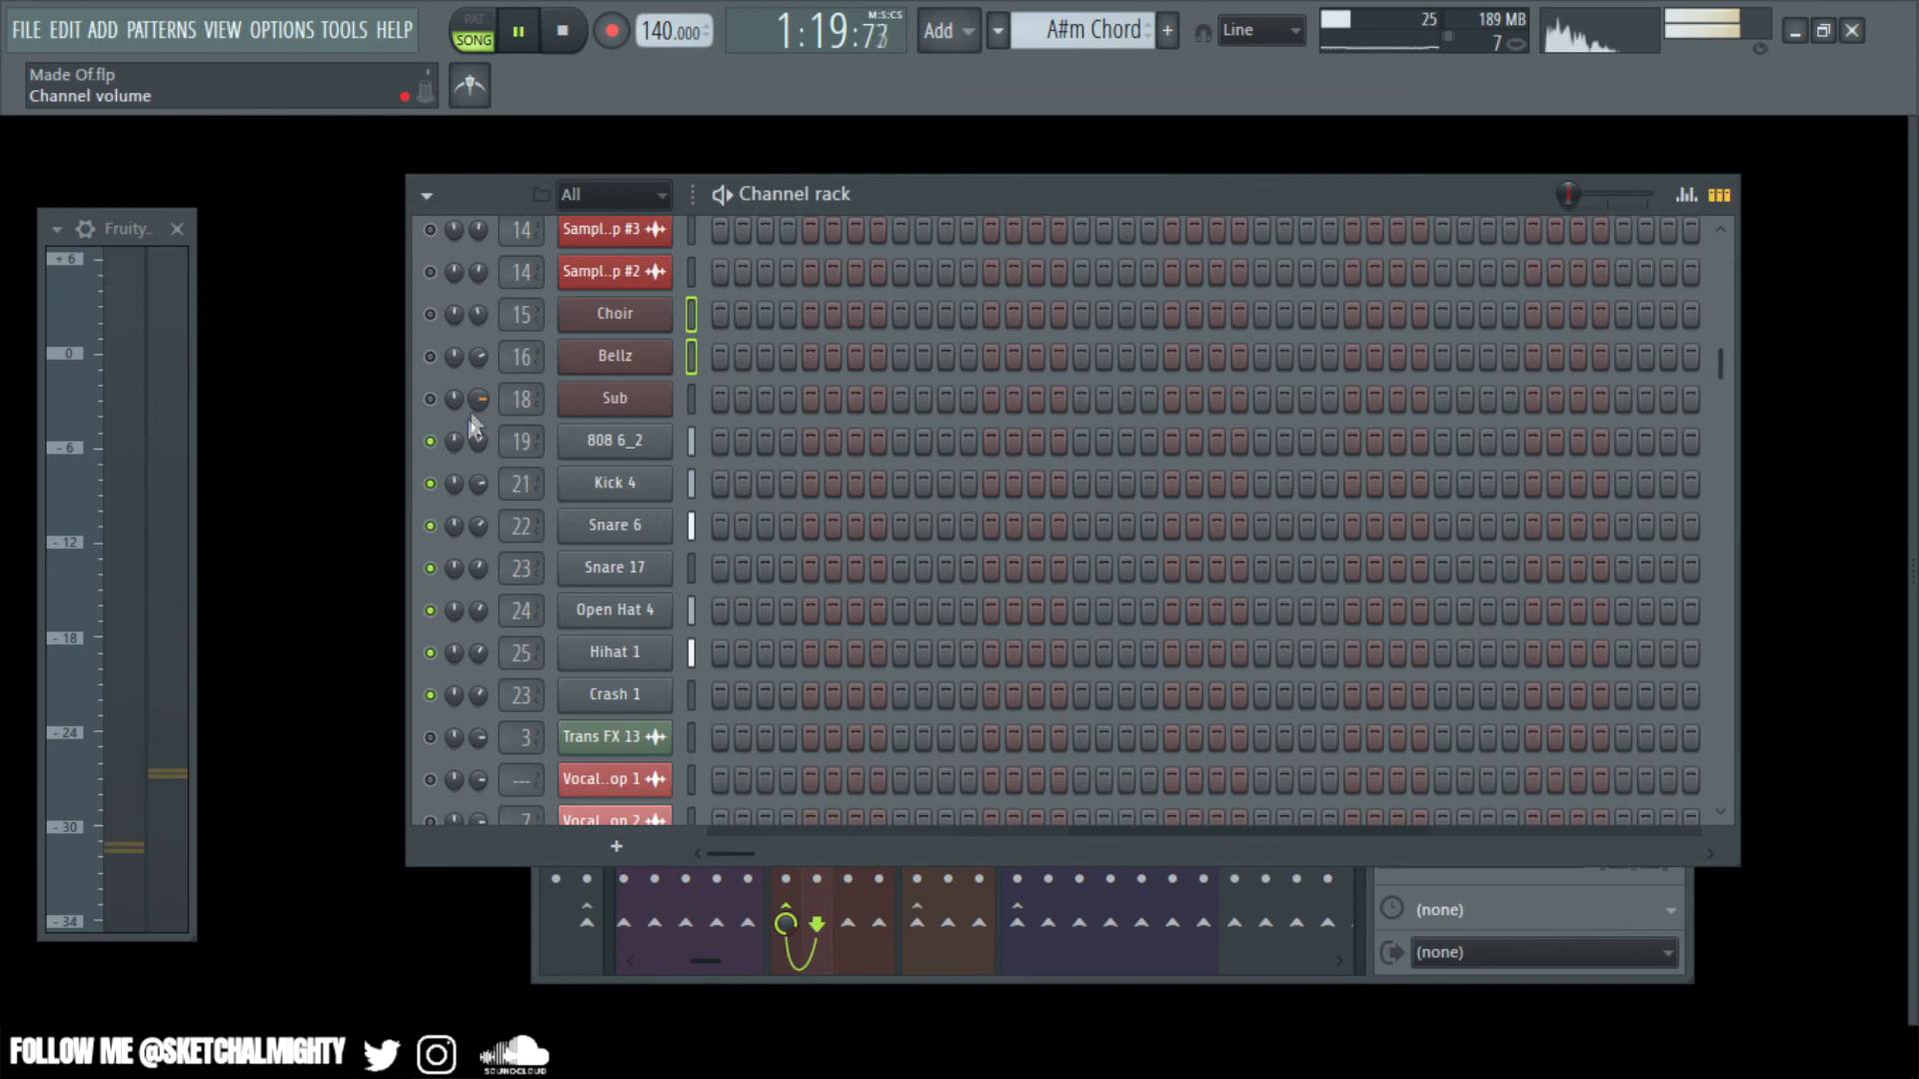
{"action": "right_click", "coordinate": [432, 443]}
{"action": "left_click", "coordinate": [454, 458]}
{"action": "right_click", "coordinate": [430, 442]}
{"action": "left_click", "coordinate": [454, 458]}
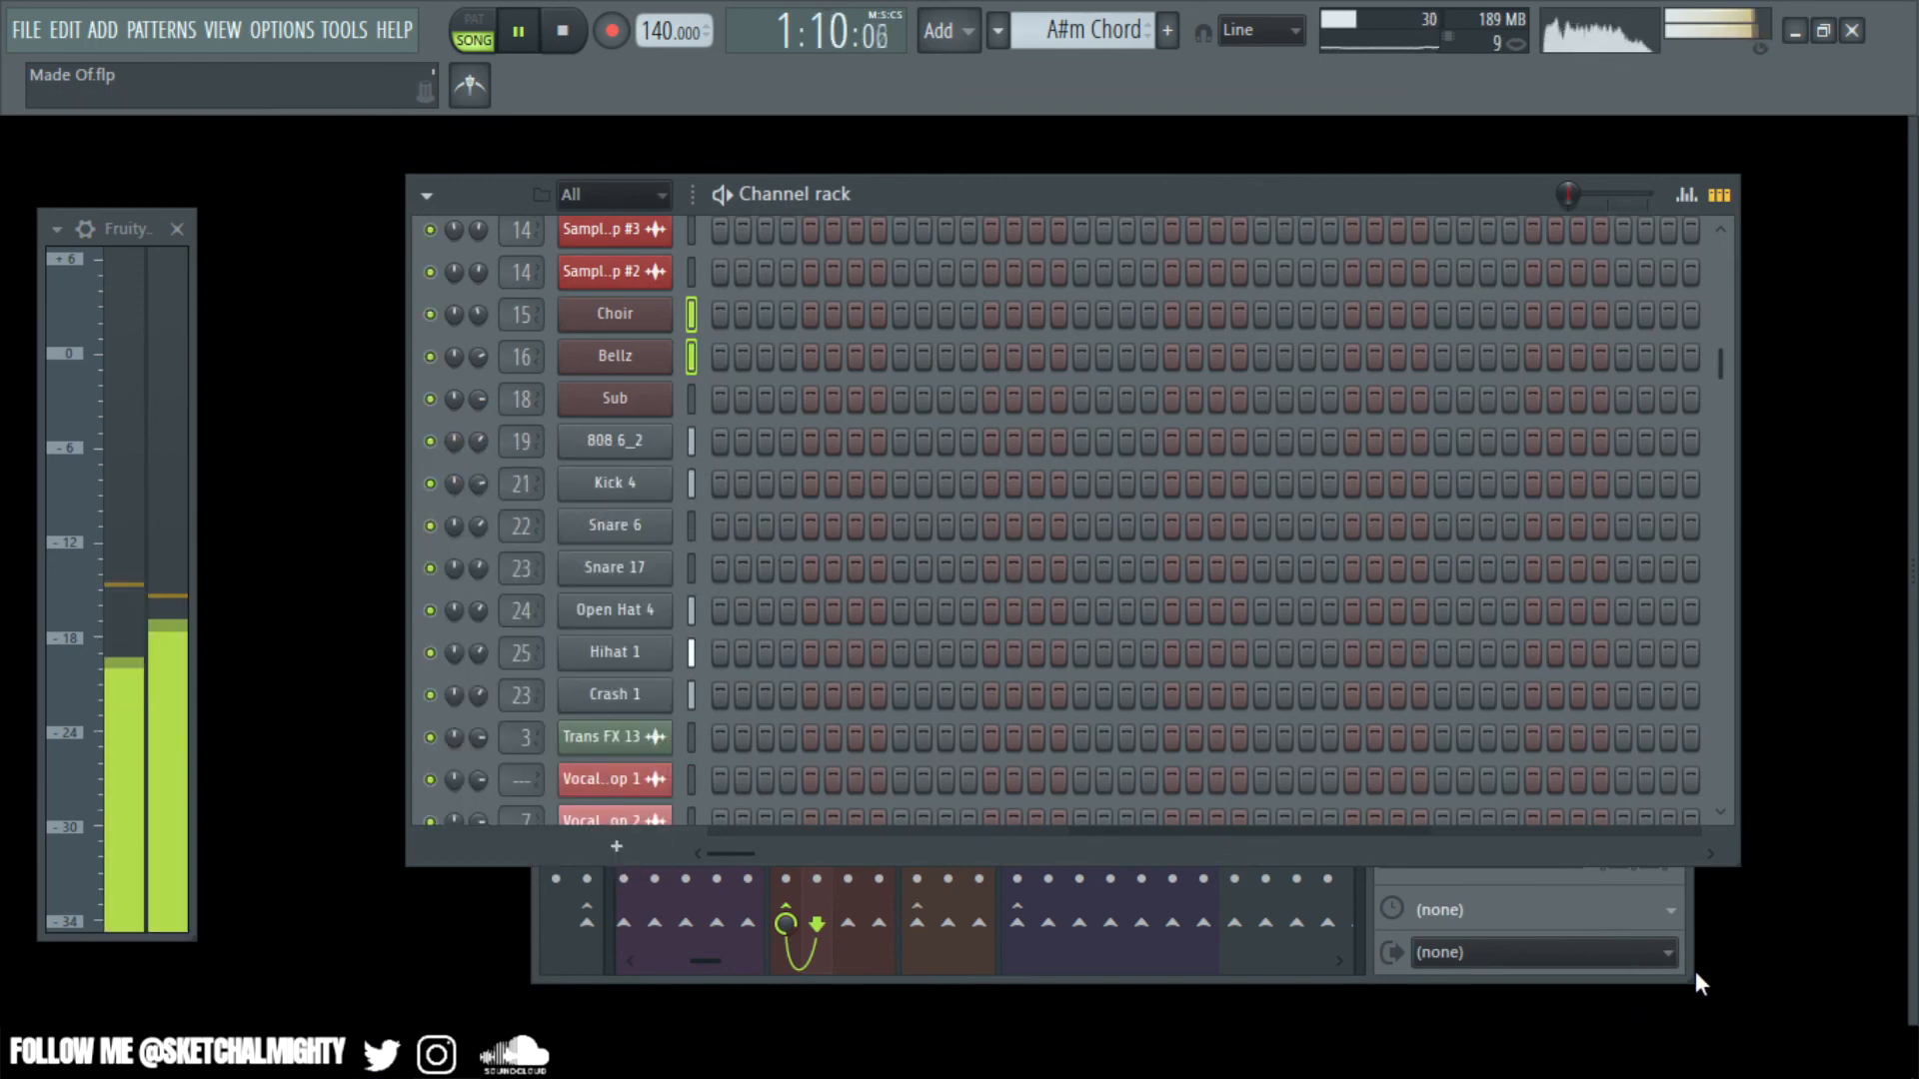
{"action": "left_click", "coordinate": [1682, 968]}
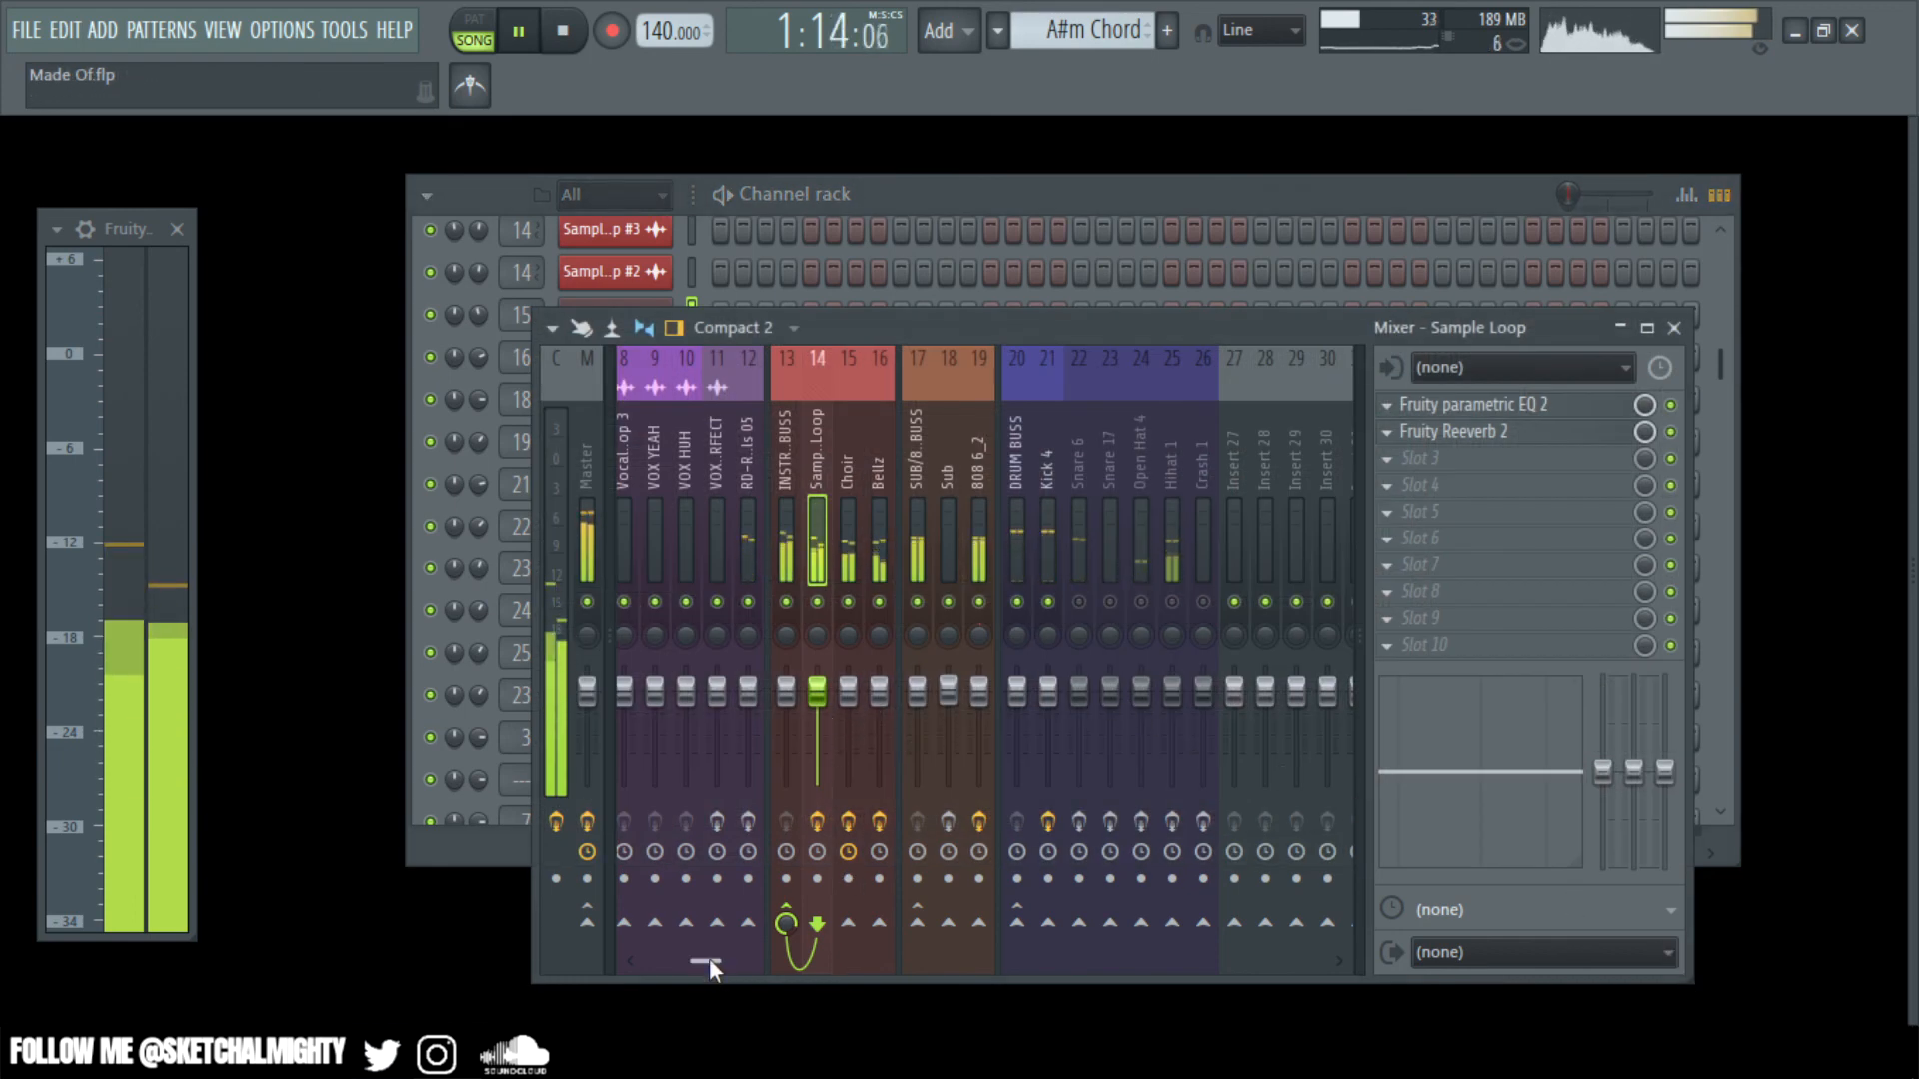
- Examine the effect chains on the Choir and Bellz mixer tracks while the song plays
{"action": "mouse_move", "coordinate": [710, 958]}
{"action": "left_mouse_down"}
{"action": "mouse_move", "coordinate": [774, 964]}
{"action": "mouse_move", "coordinate": [718, 949]}
{"action": "mouse_move", "coordinate": [732, 941]}
{"action": "left_mouse_up"}
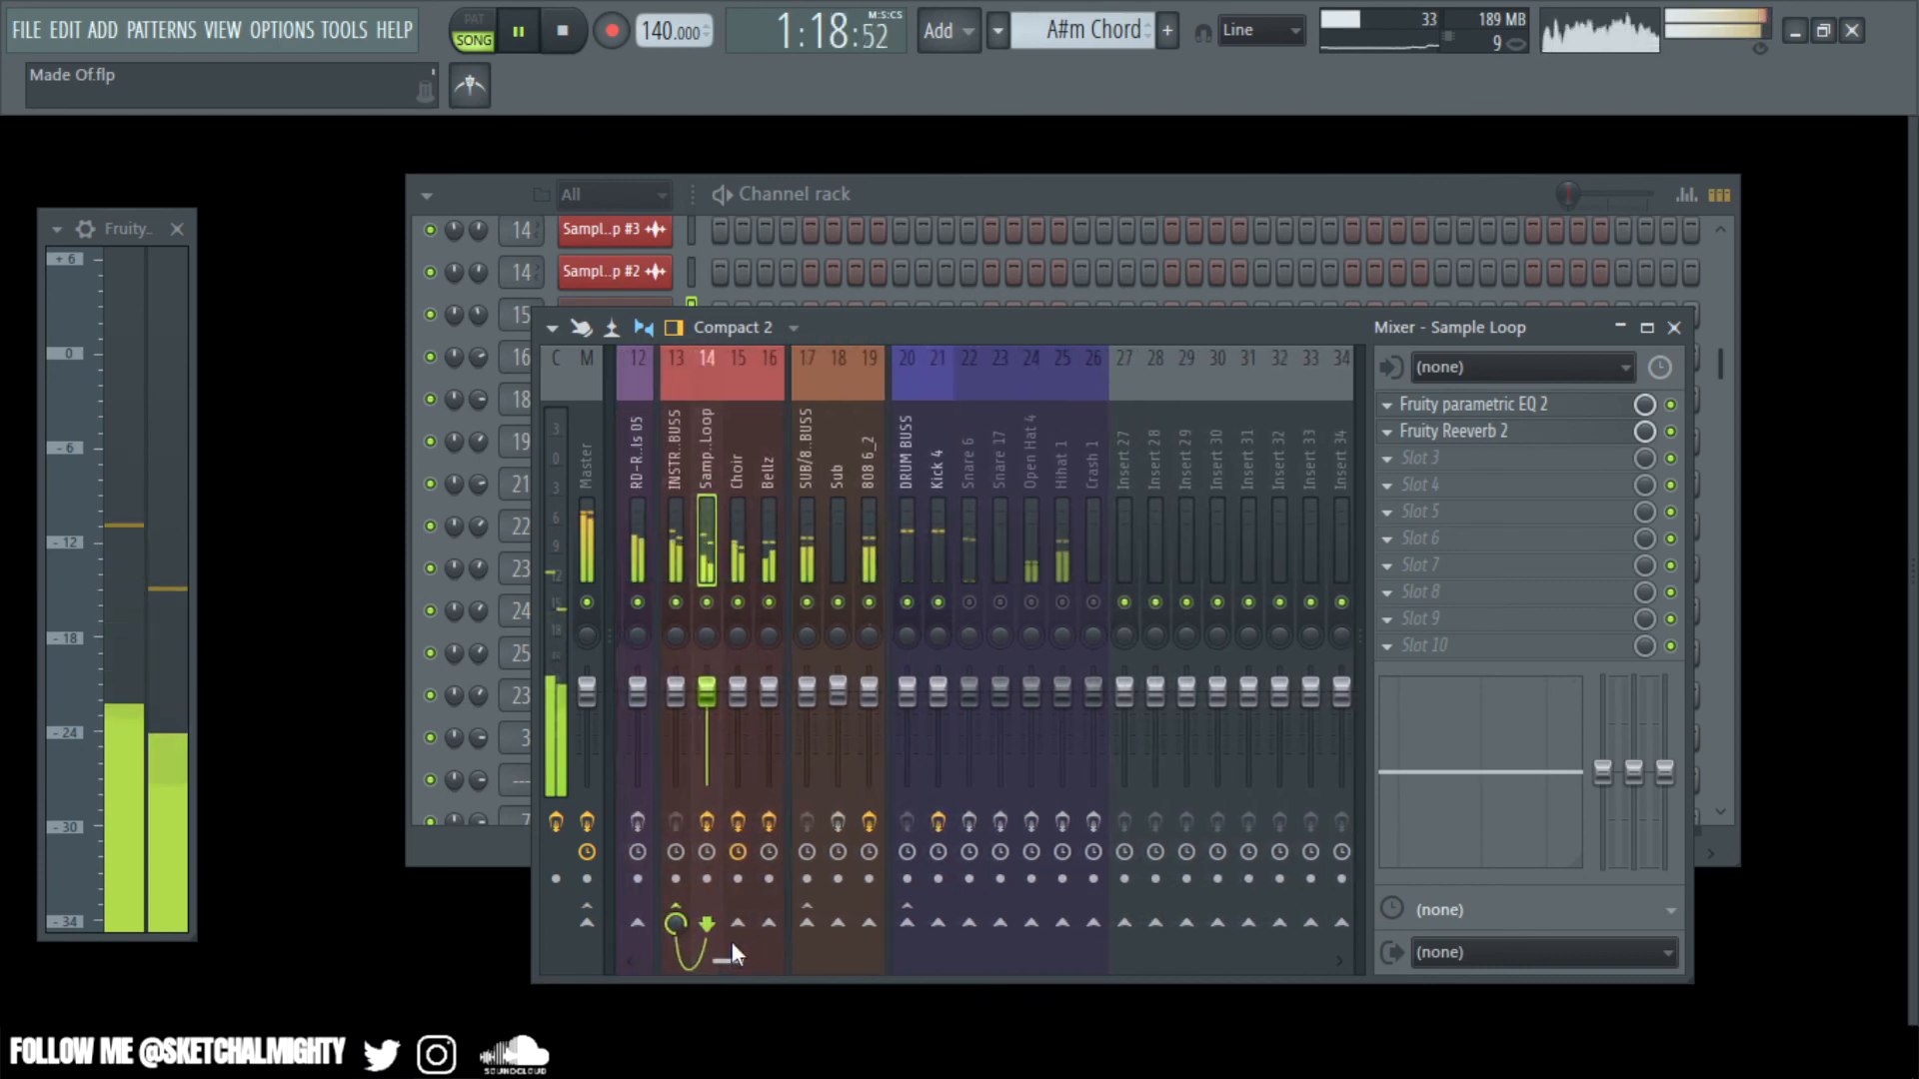
{"action": "left_click", "coordinate": [737, 567]}
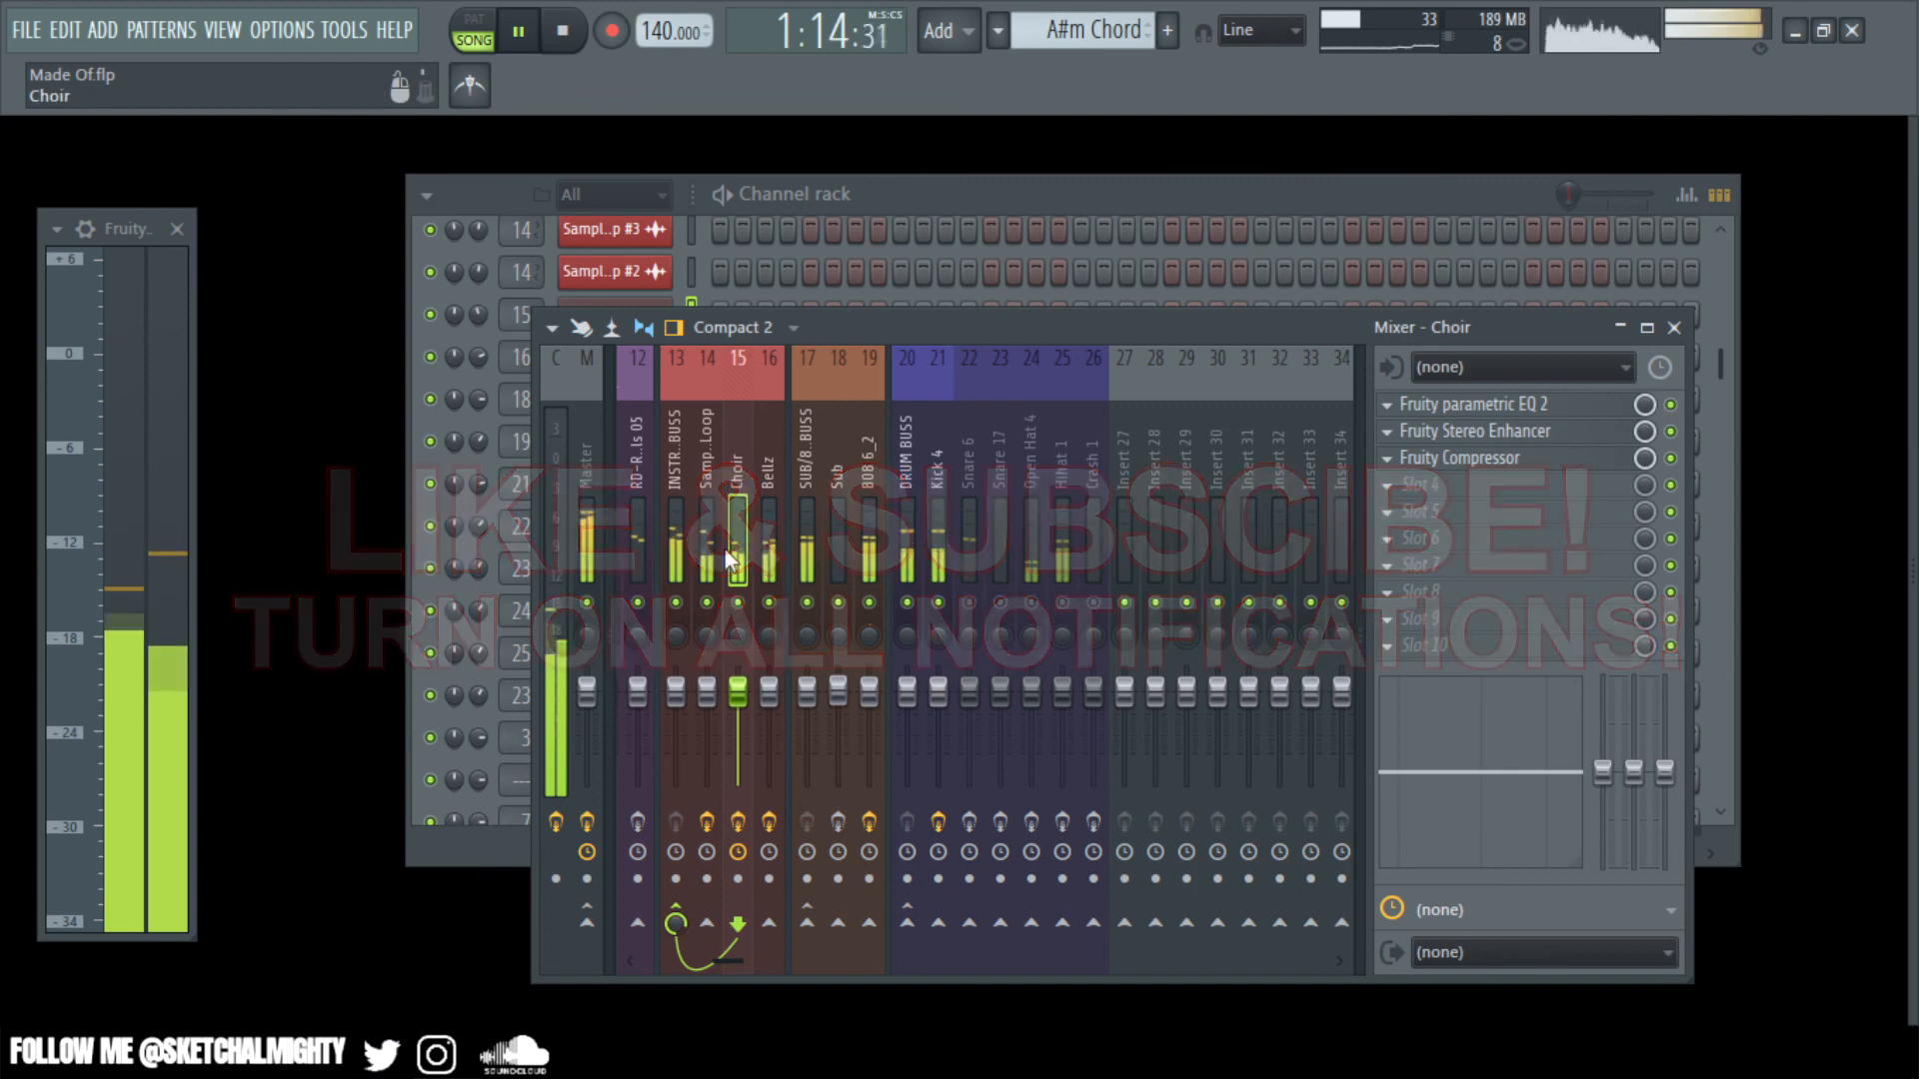
{"action": "left_click", "coordinate": [776, 540]}
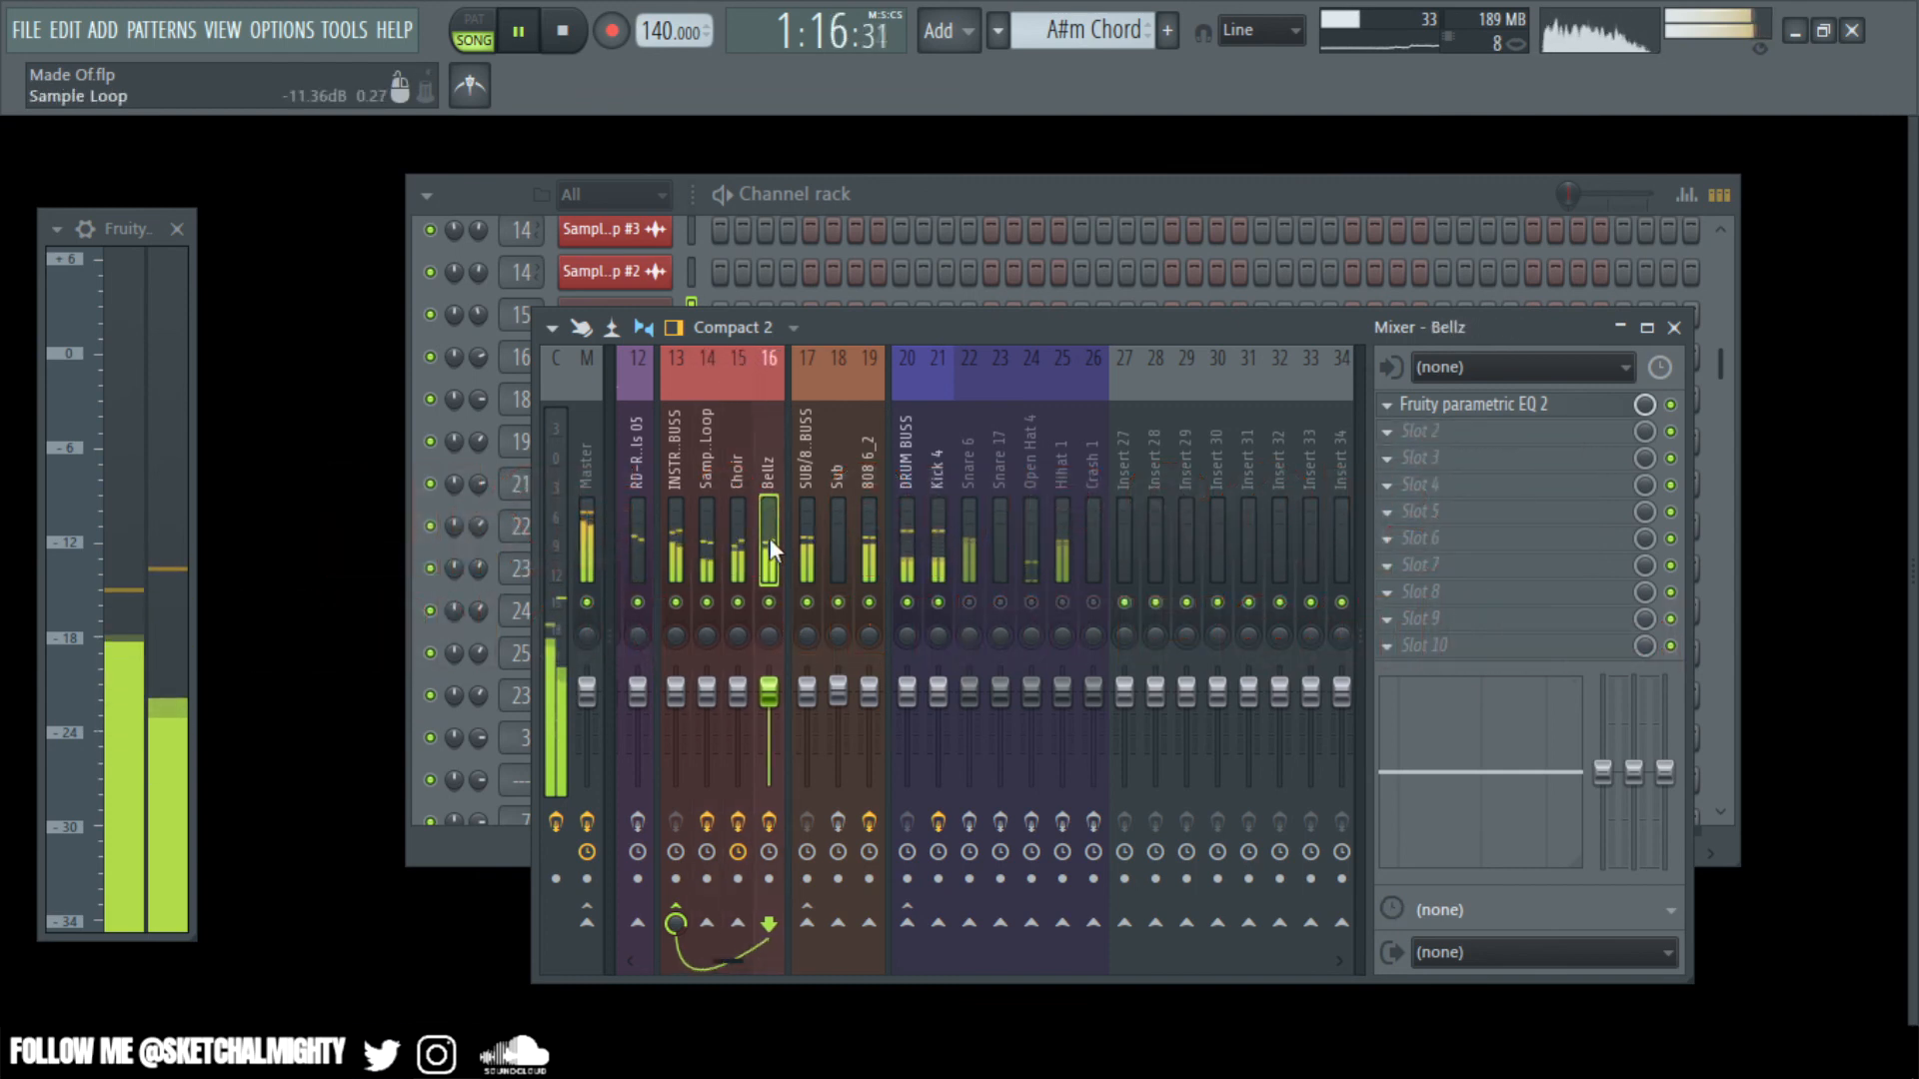
{"action": "left_click", "coordinate": [730, 528]}
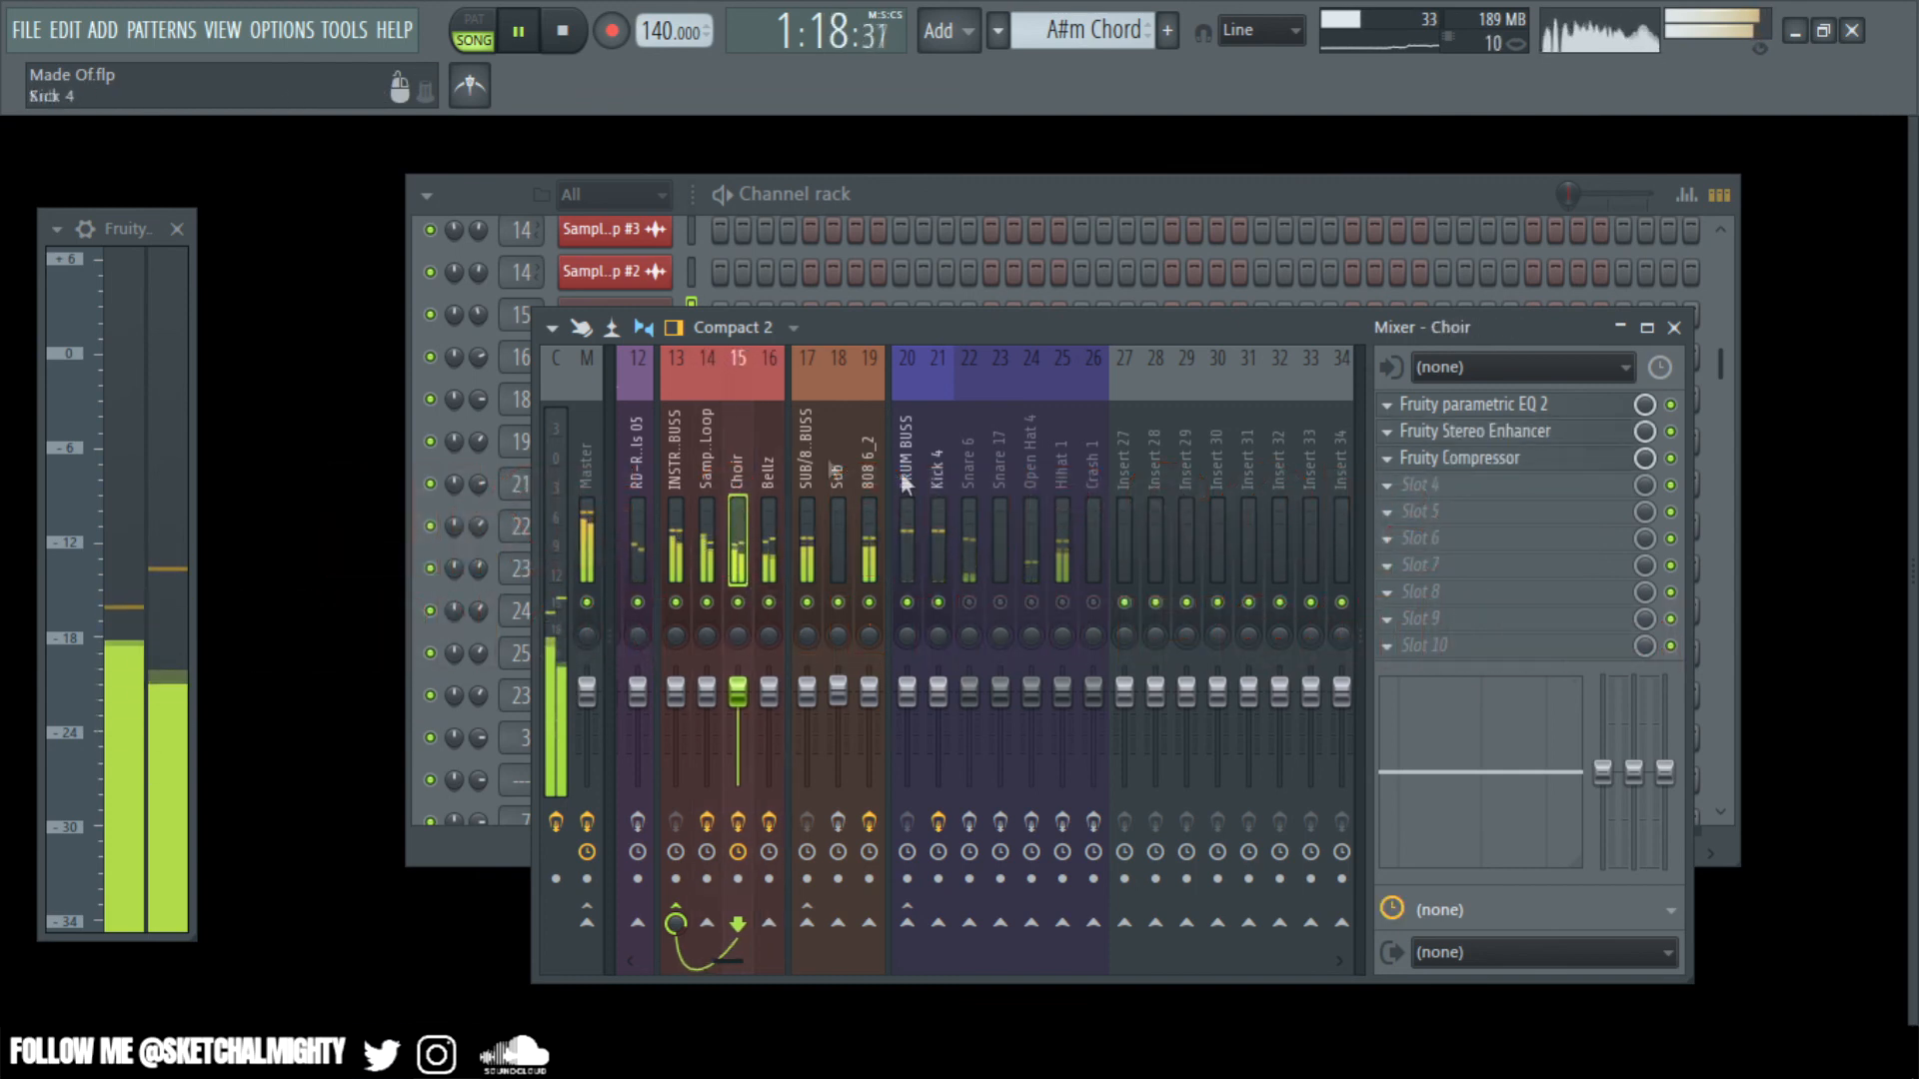
- Raise the high-pass cutoff in the Sample Loop track's Fruity parametric EQ 2 to about band 2's frequency
{"action": "left_click", "coordinate": [705, 472]}
{"action": "left_click", "coordinate": [1467, 406]}
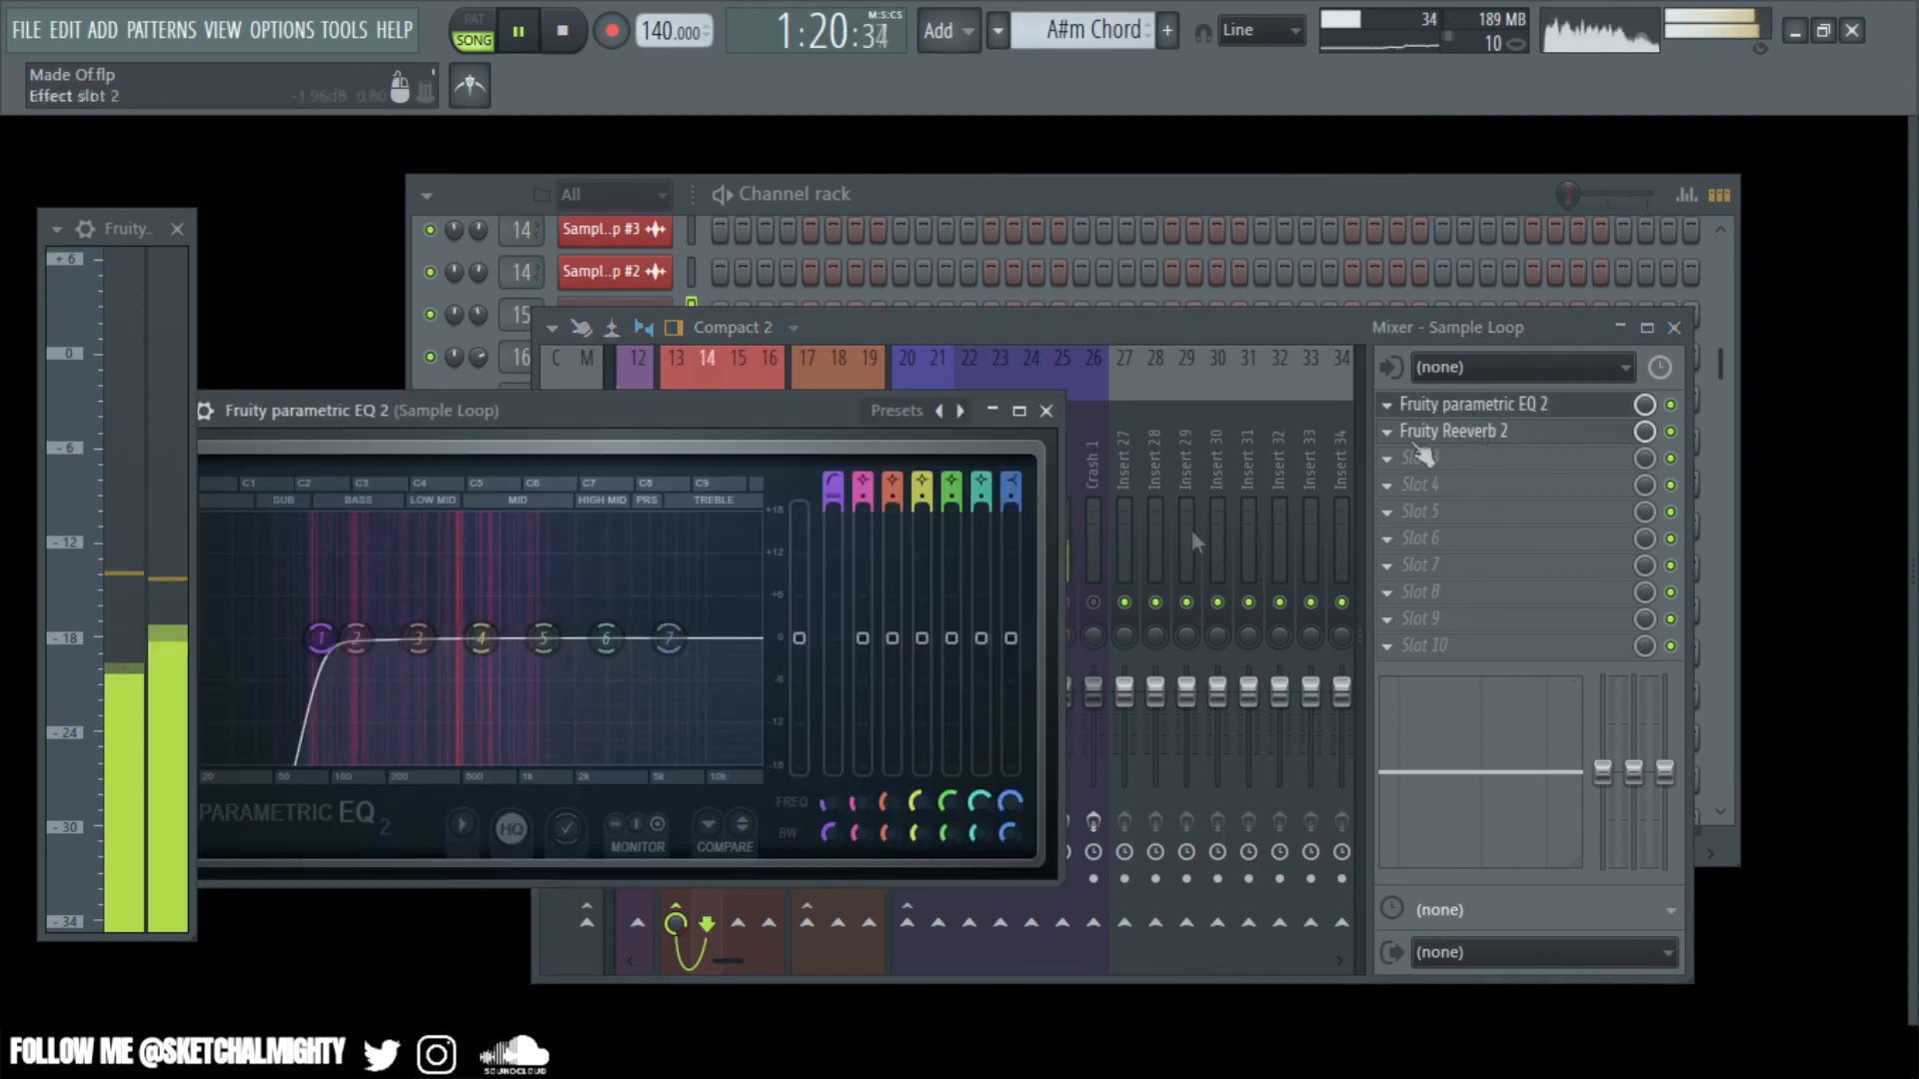
{"action": "left_click_drag", "start_coordinate": [596, 441], "coordinate": [1367, 322]}
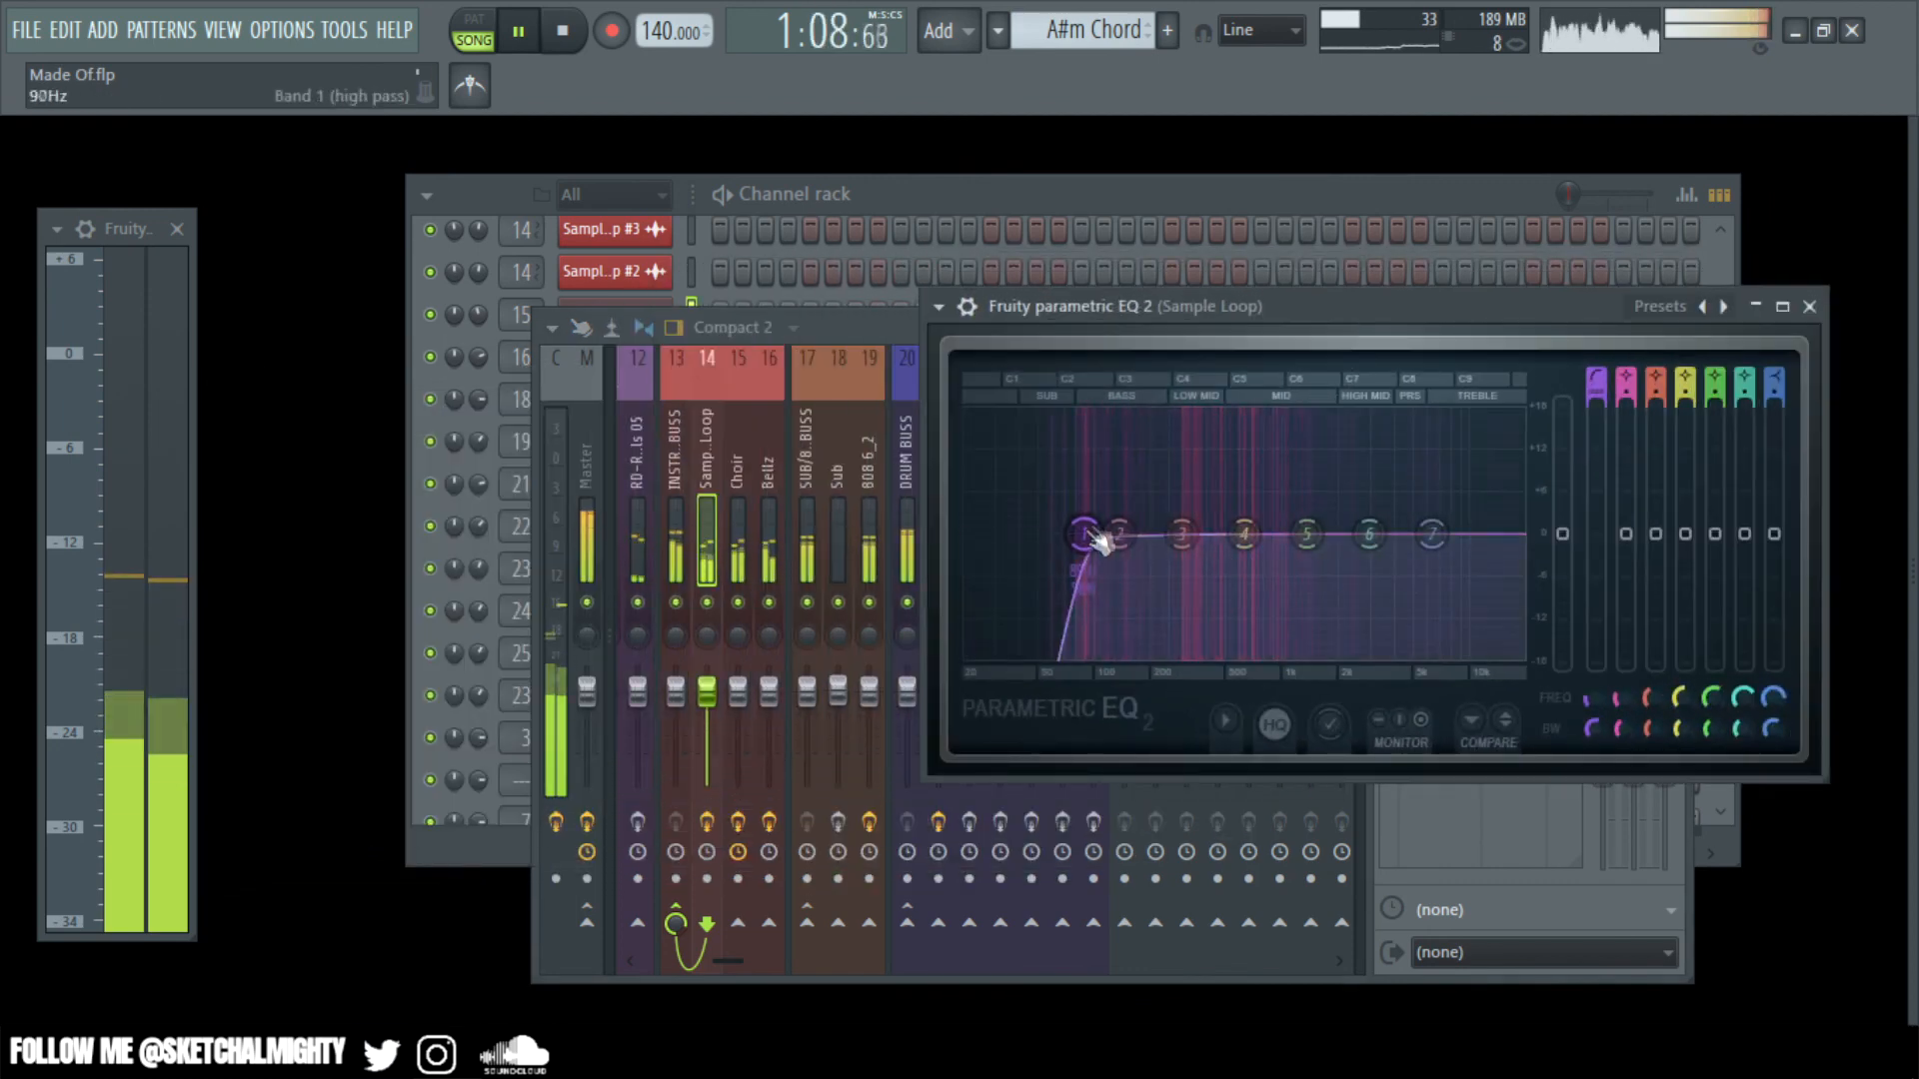
{"action": "left_click_drag", "start_coordinate": [1072, 533], "coordinate": [1128, 533]}
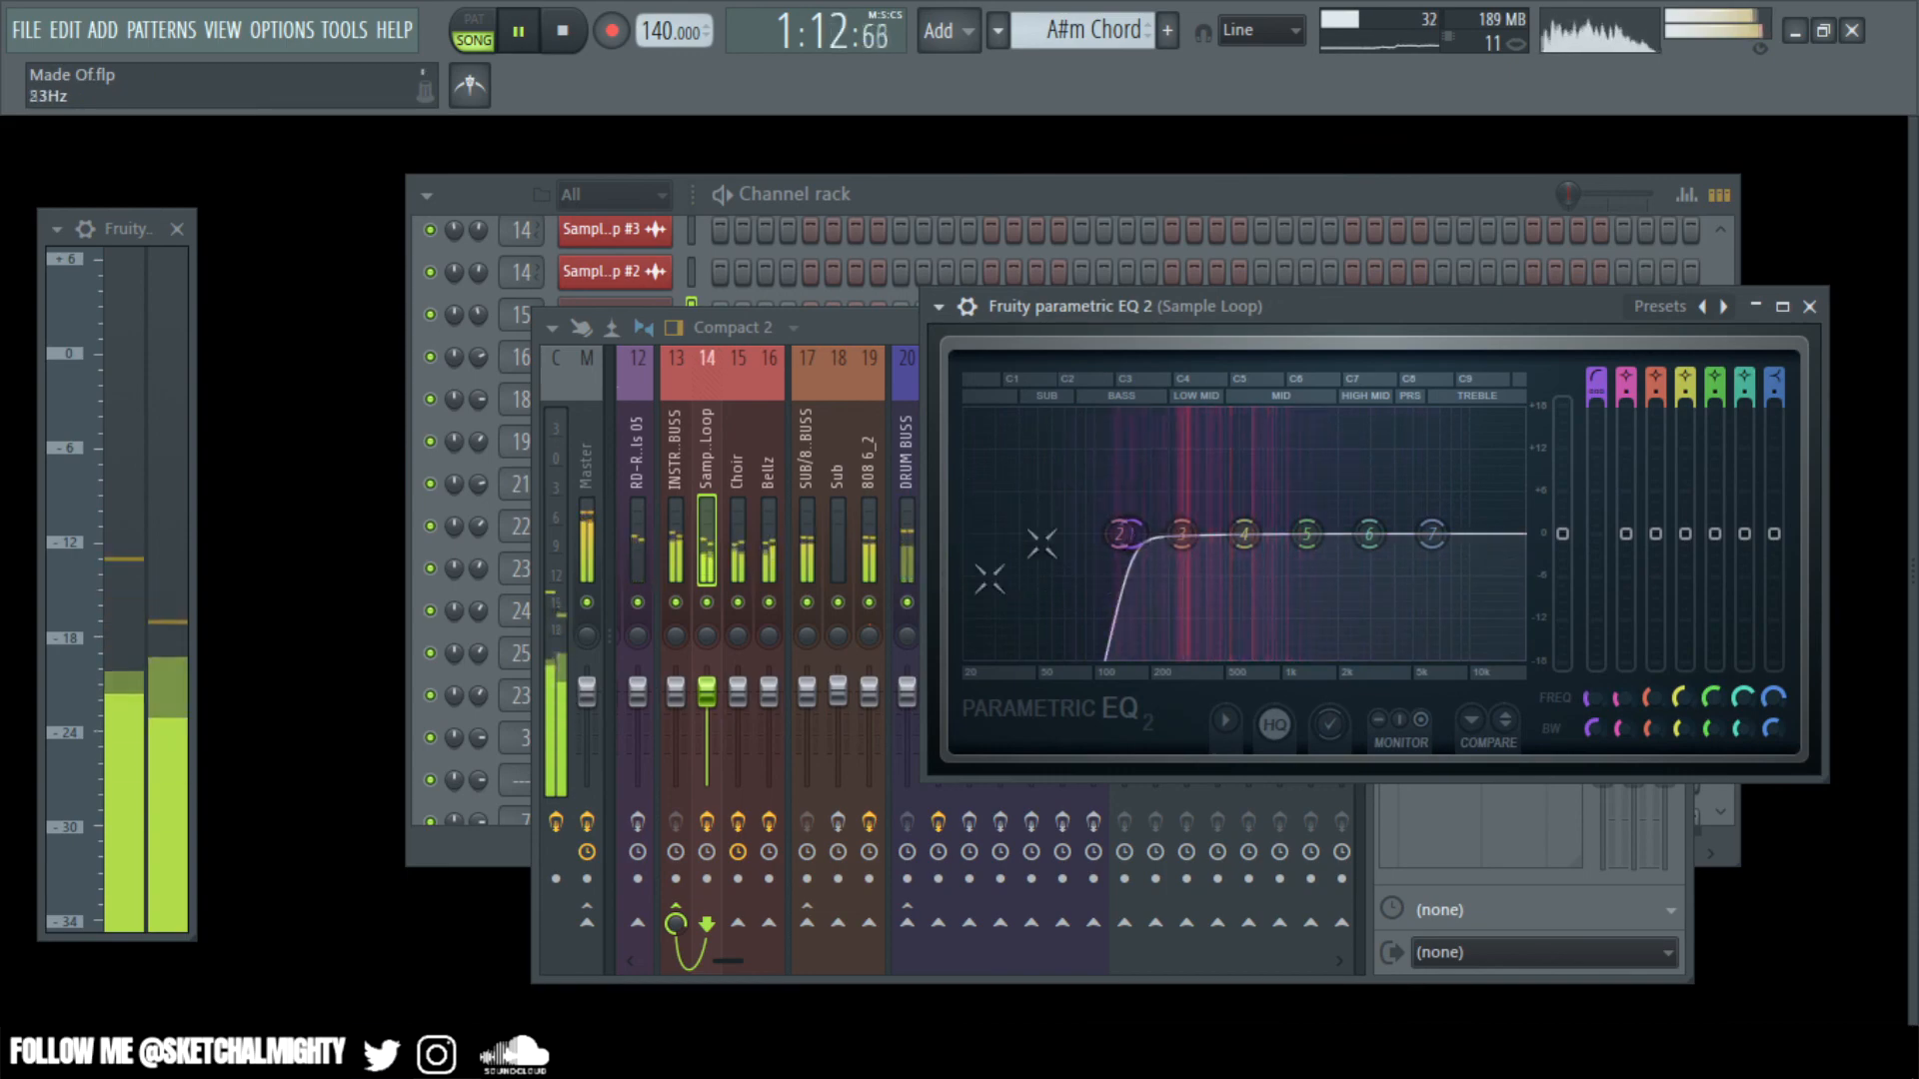
{"action": "left_click_drag", "start_coordinate": [1308, 310], "coordinate": [1299, 590]}
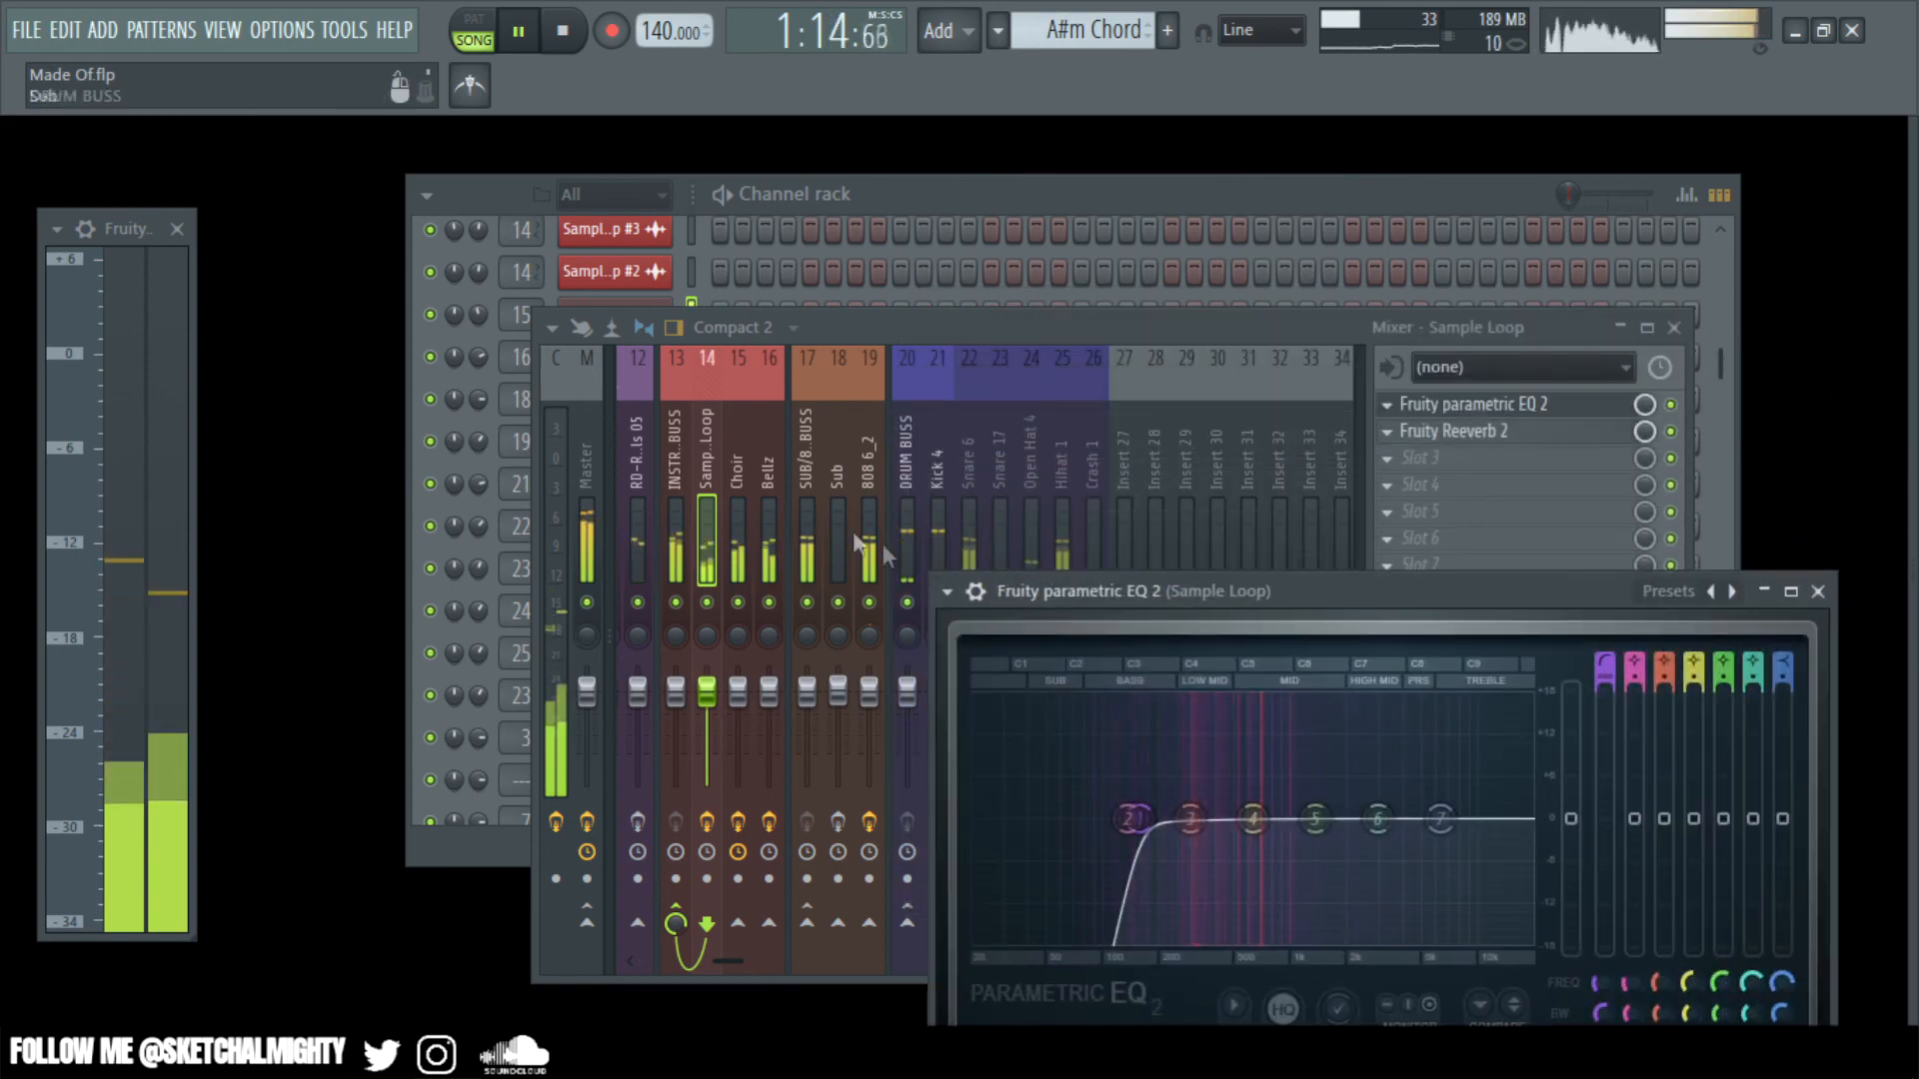
- Examine the Fruity parametric EQ 2 curve on the Choir track and close that plugin window
{"action": "left_click", "coordinate": [738, 470]}
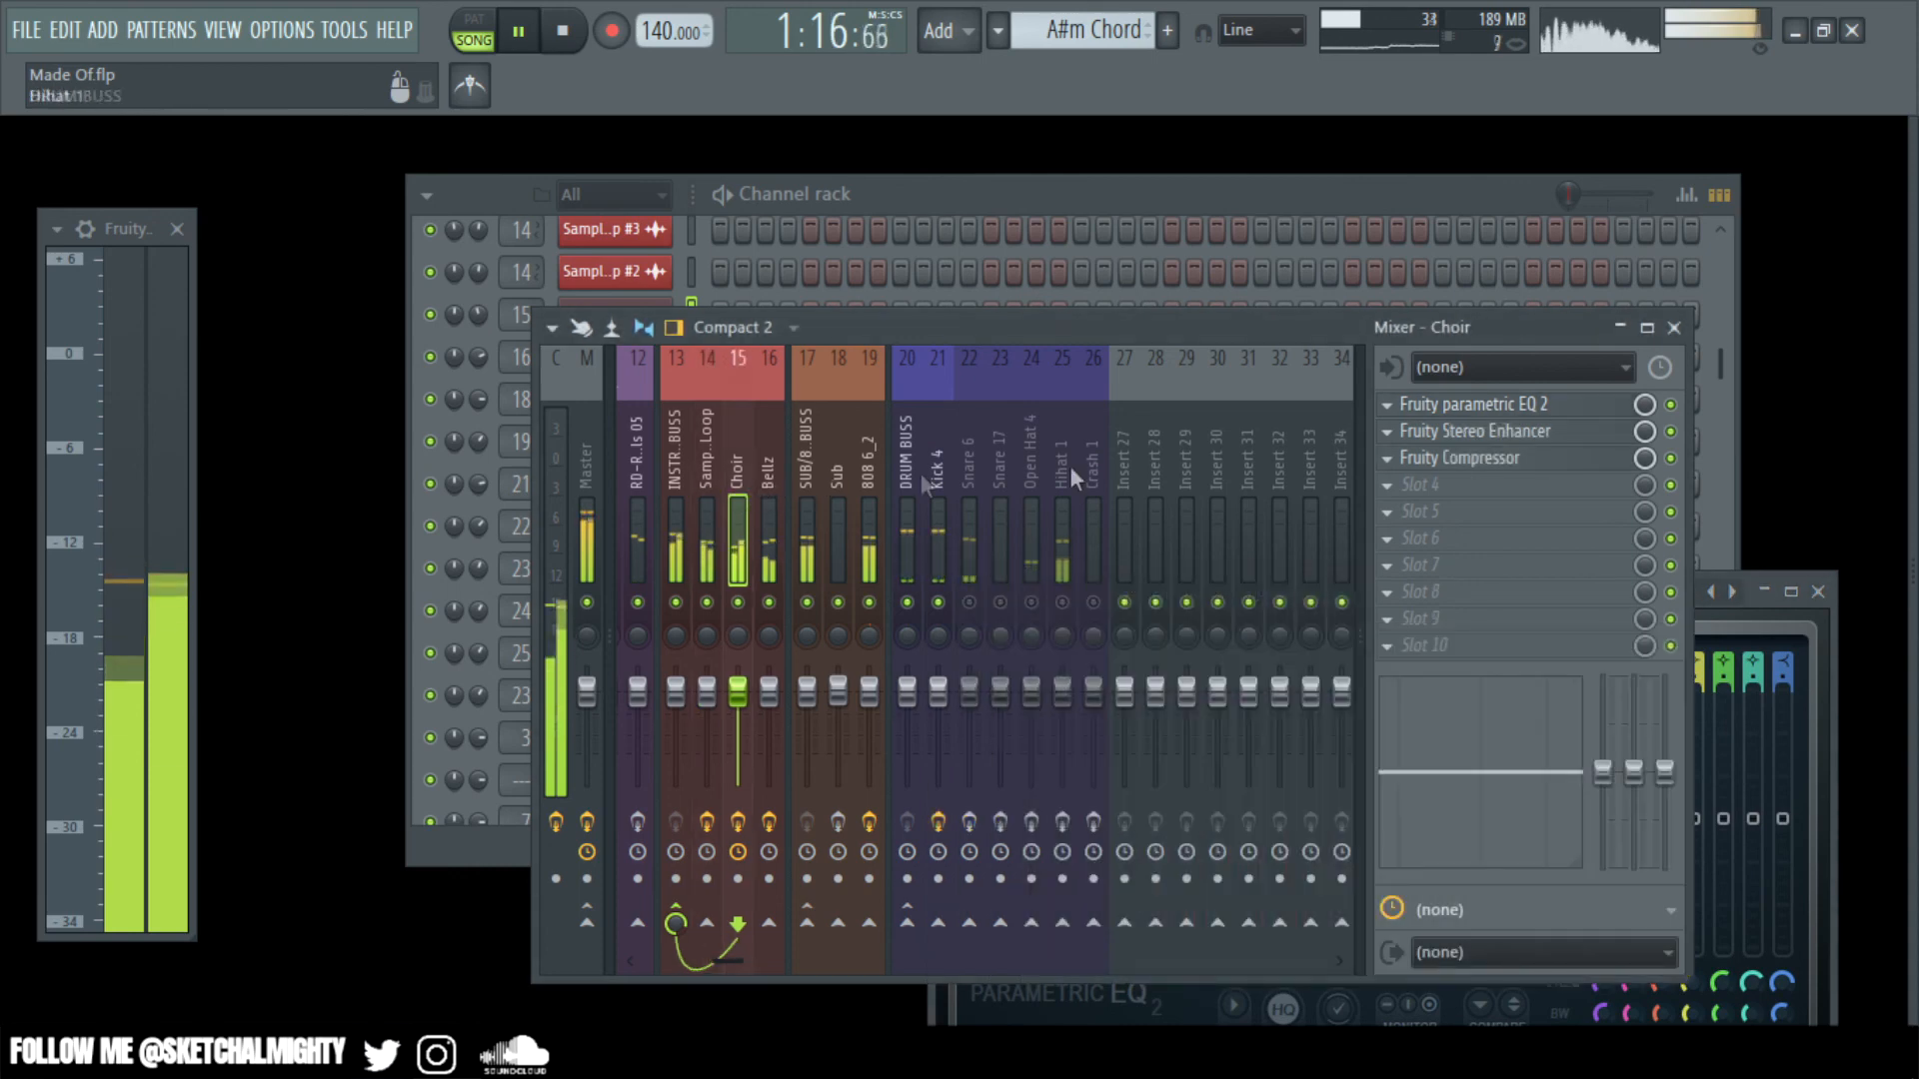
{"action": "left_click", "coordinate": [1565, 404]}
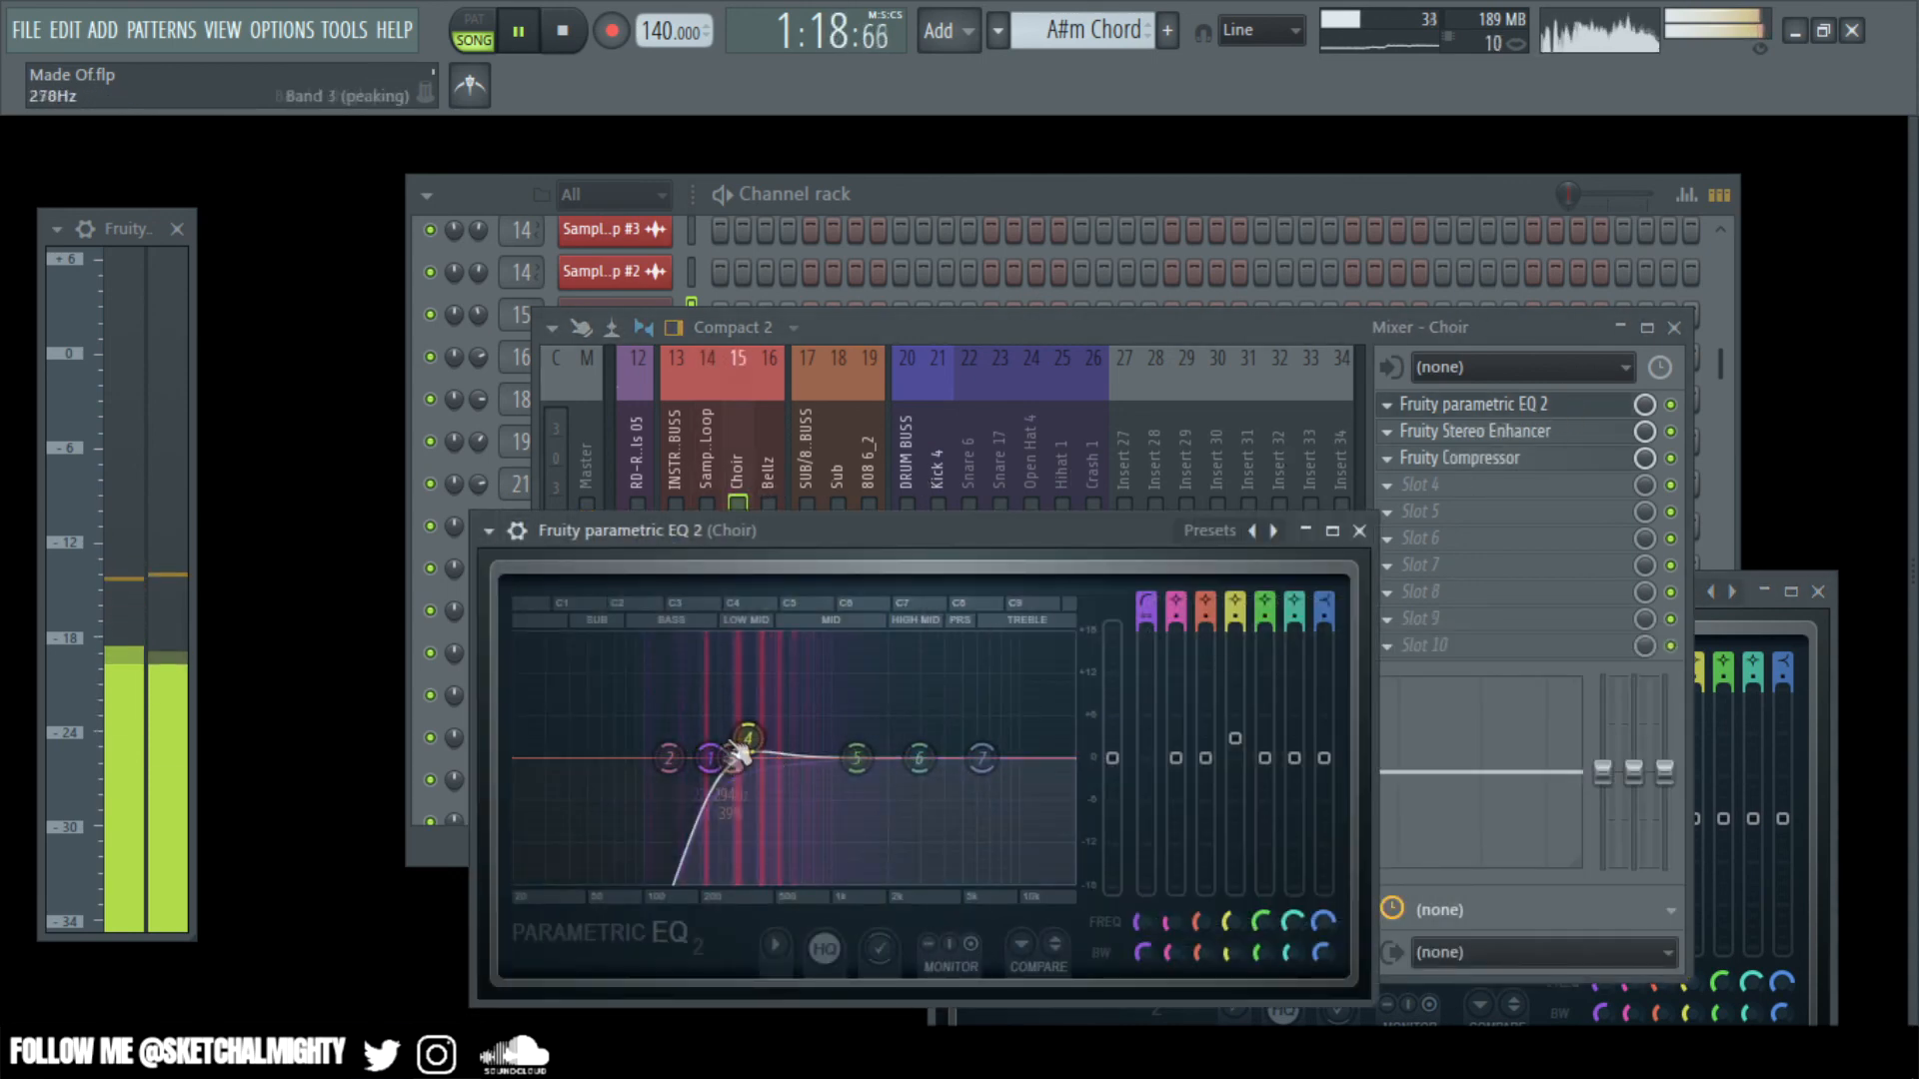
{"action": "left_click", "coordinate": [1361, 531]}
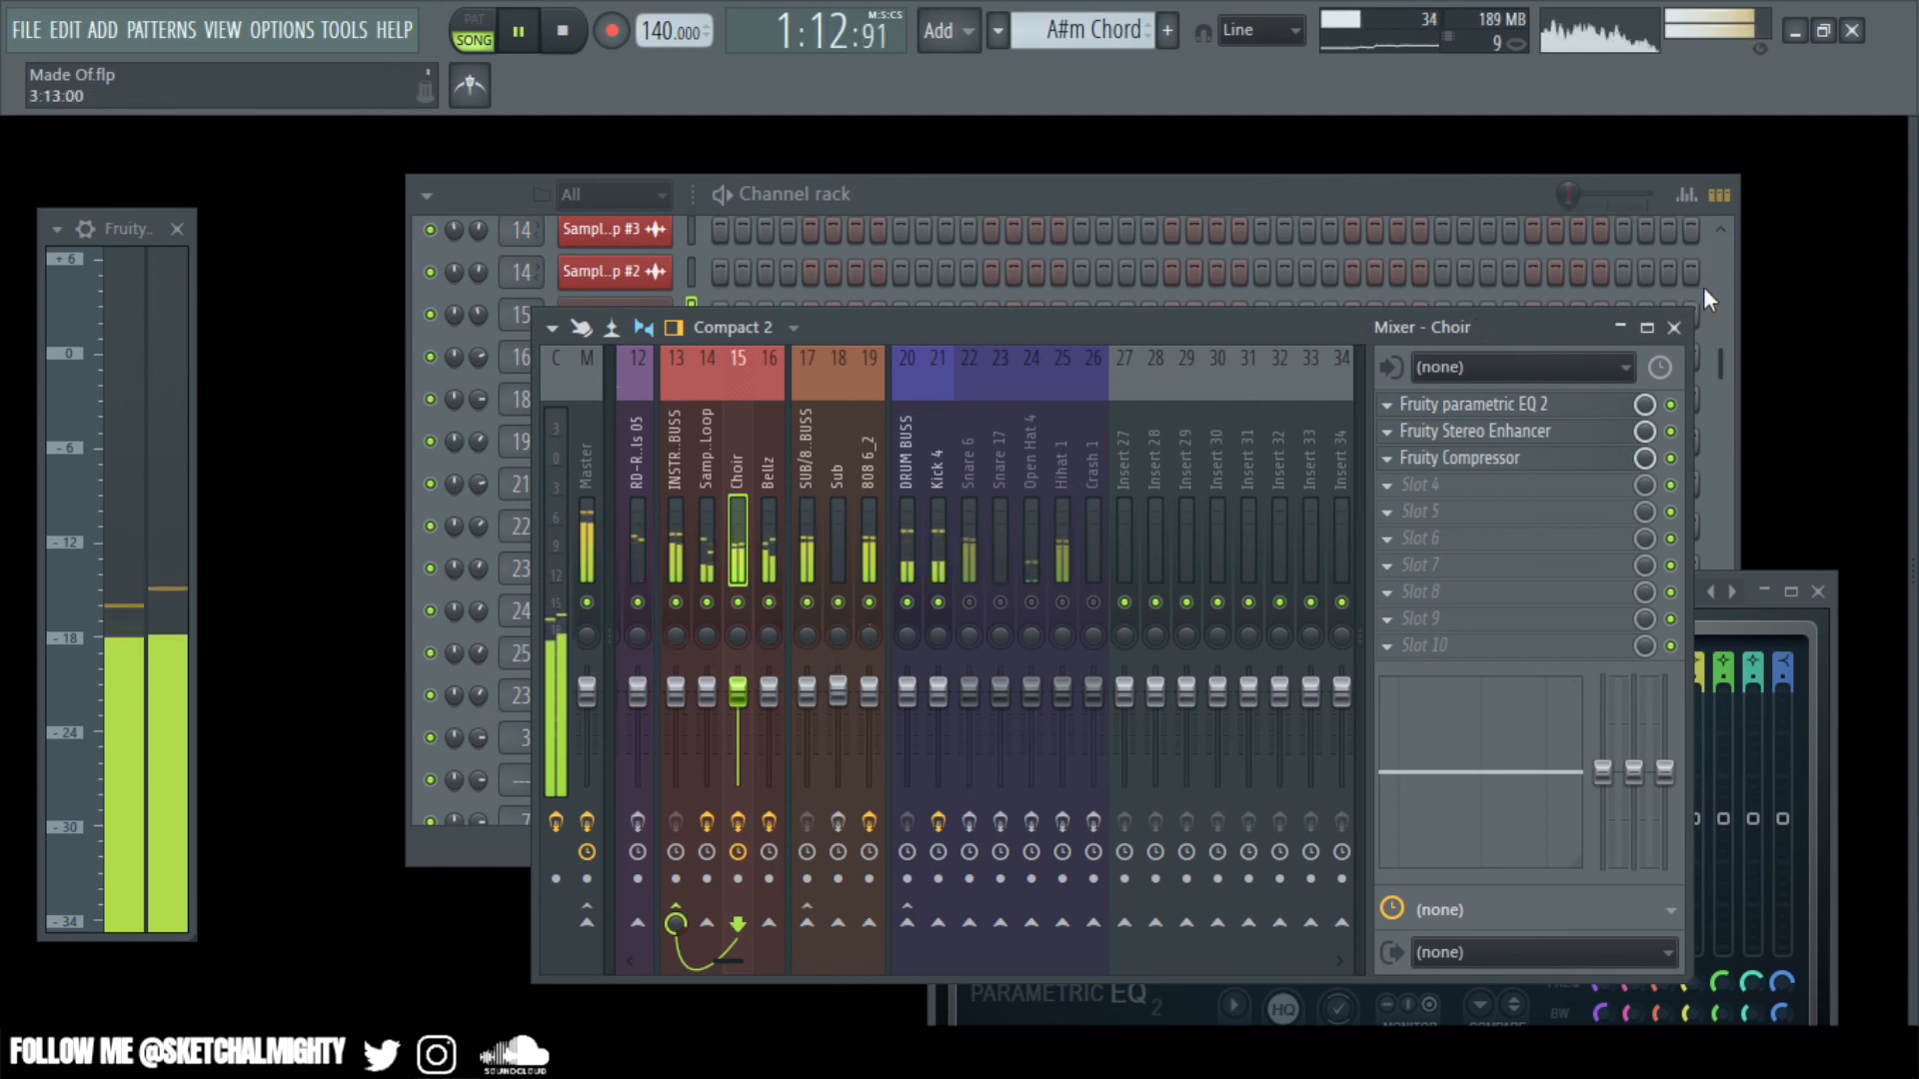
- Move the mixer aside to close the Sample Loop EQ window, then reselect the Sample Loop track and stop playback
{"action": "left_click_drag", "start_coordinate": [1256, 338], "coordinate": [1092, 293]}
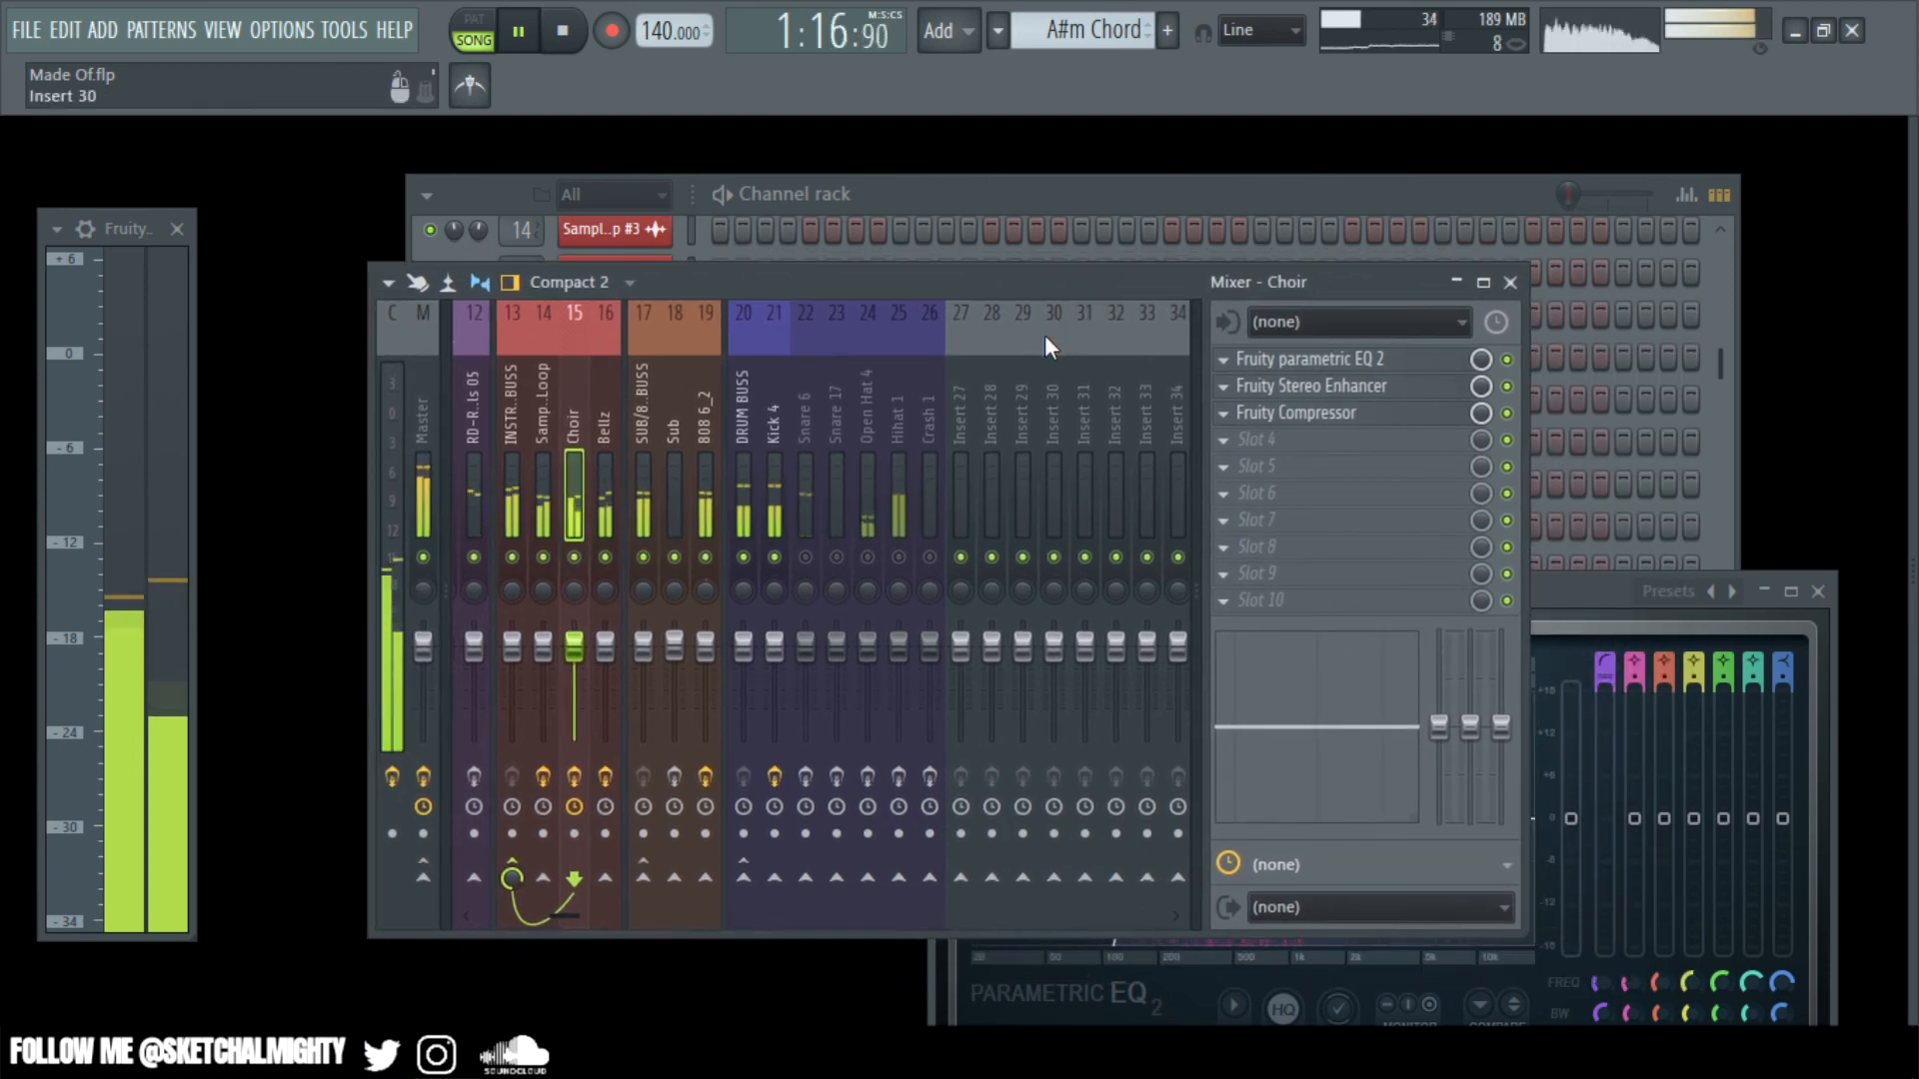
{"action": "left_click", "coordinate": [1818, 591]}
{"action": "key", "text": "Left"}
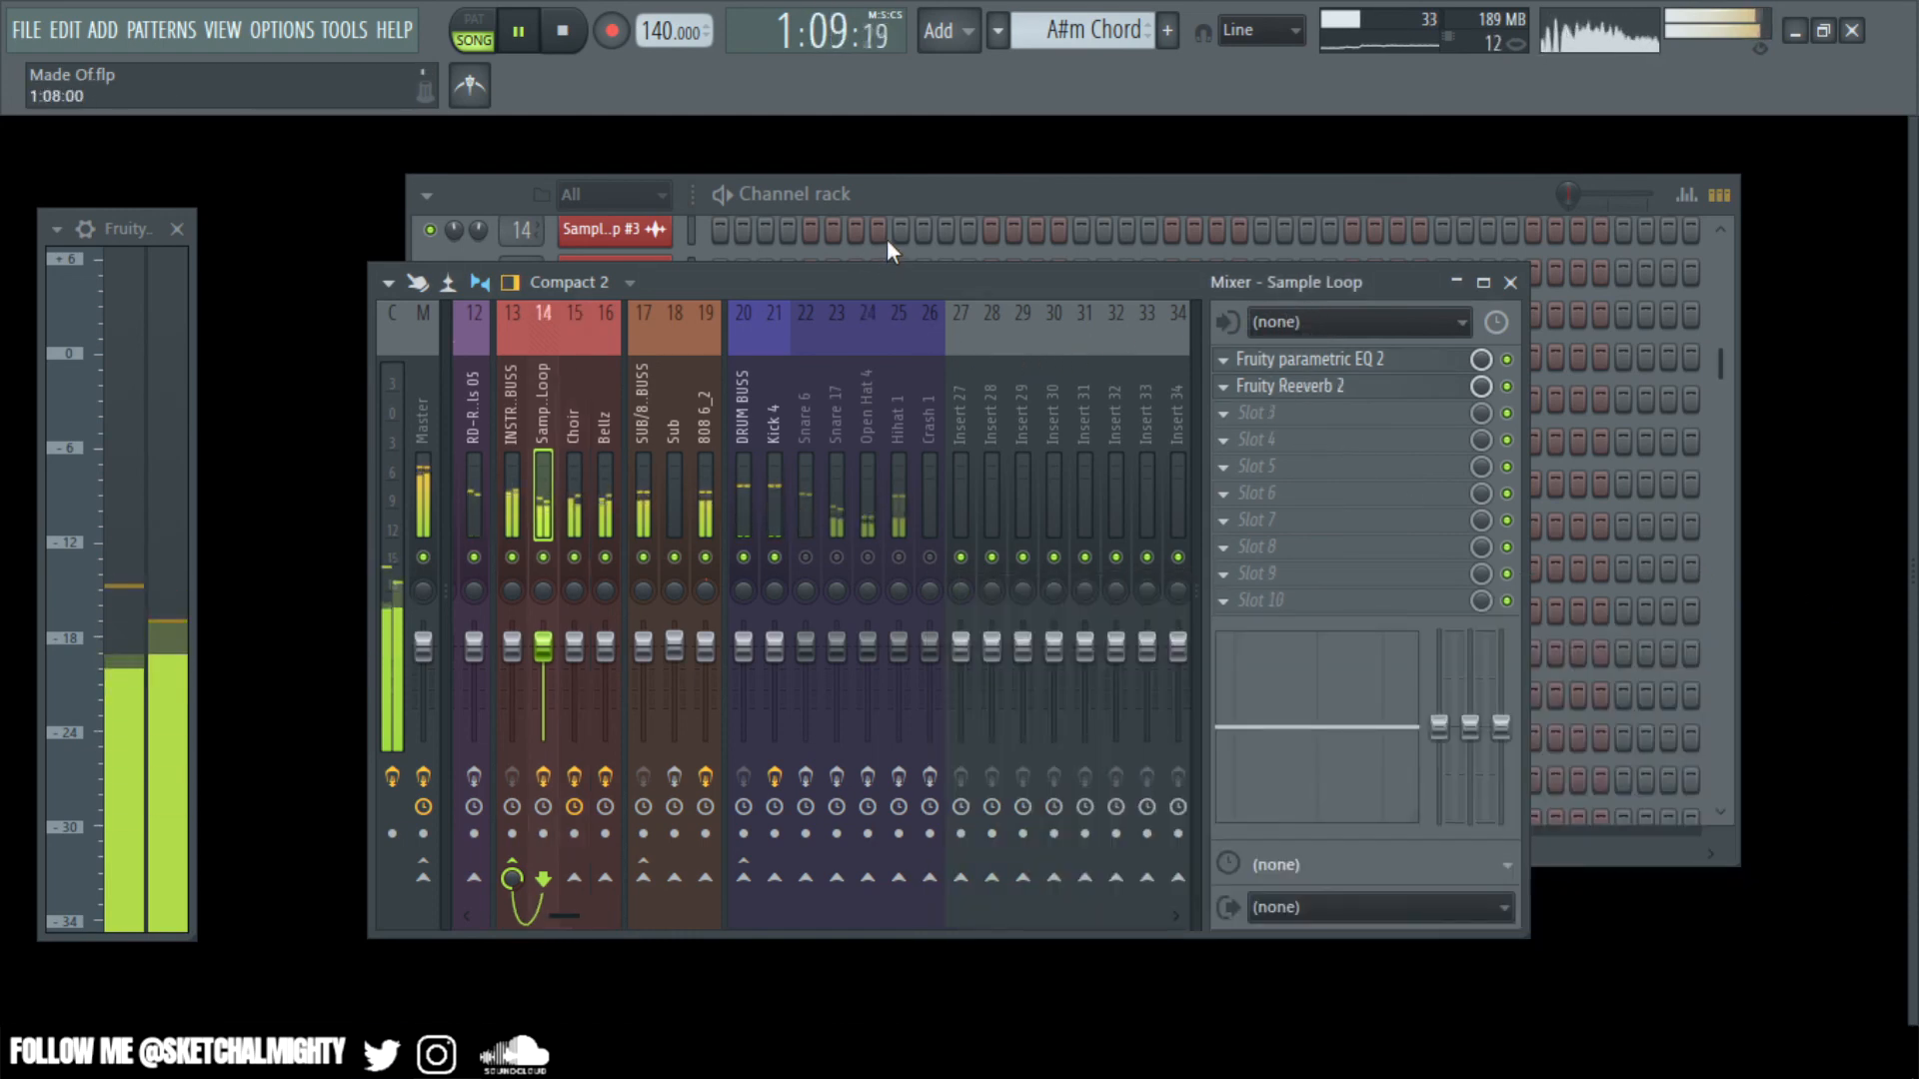
{"action": "left_click", "coordinate": [587, 34]}
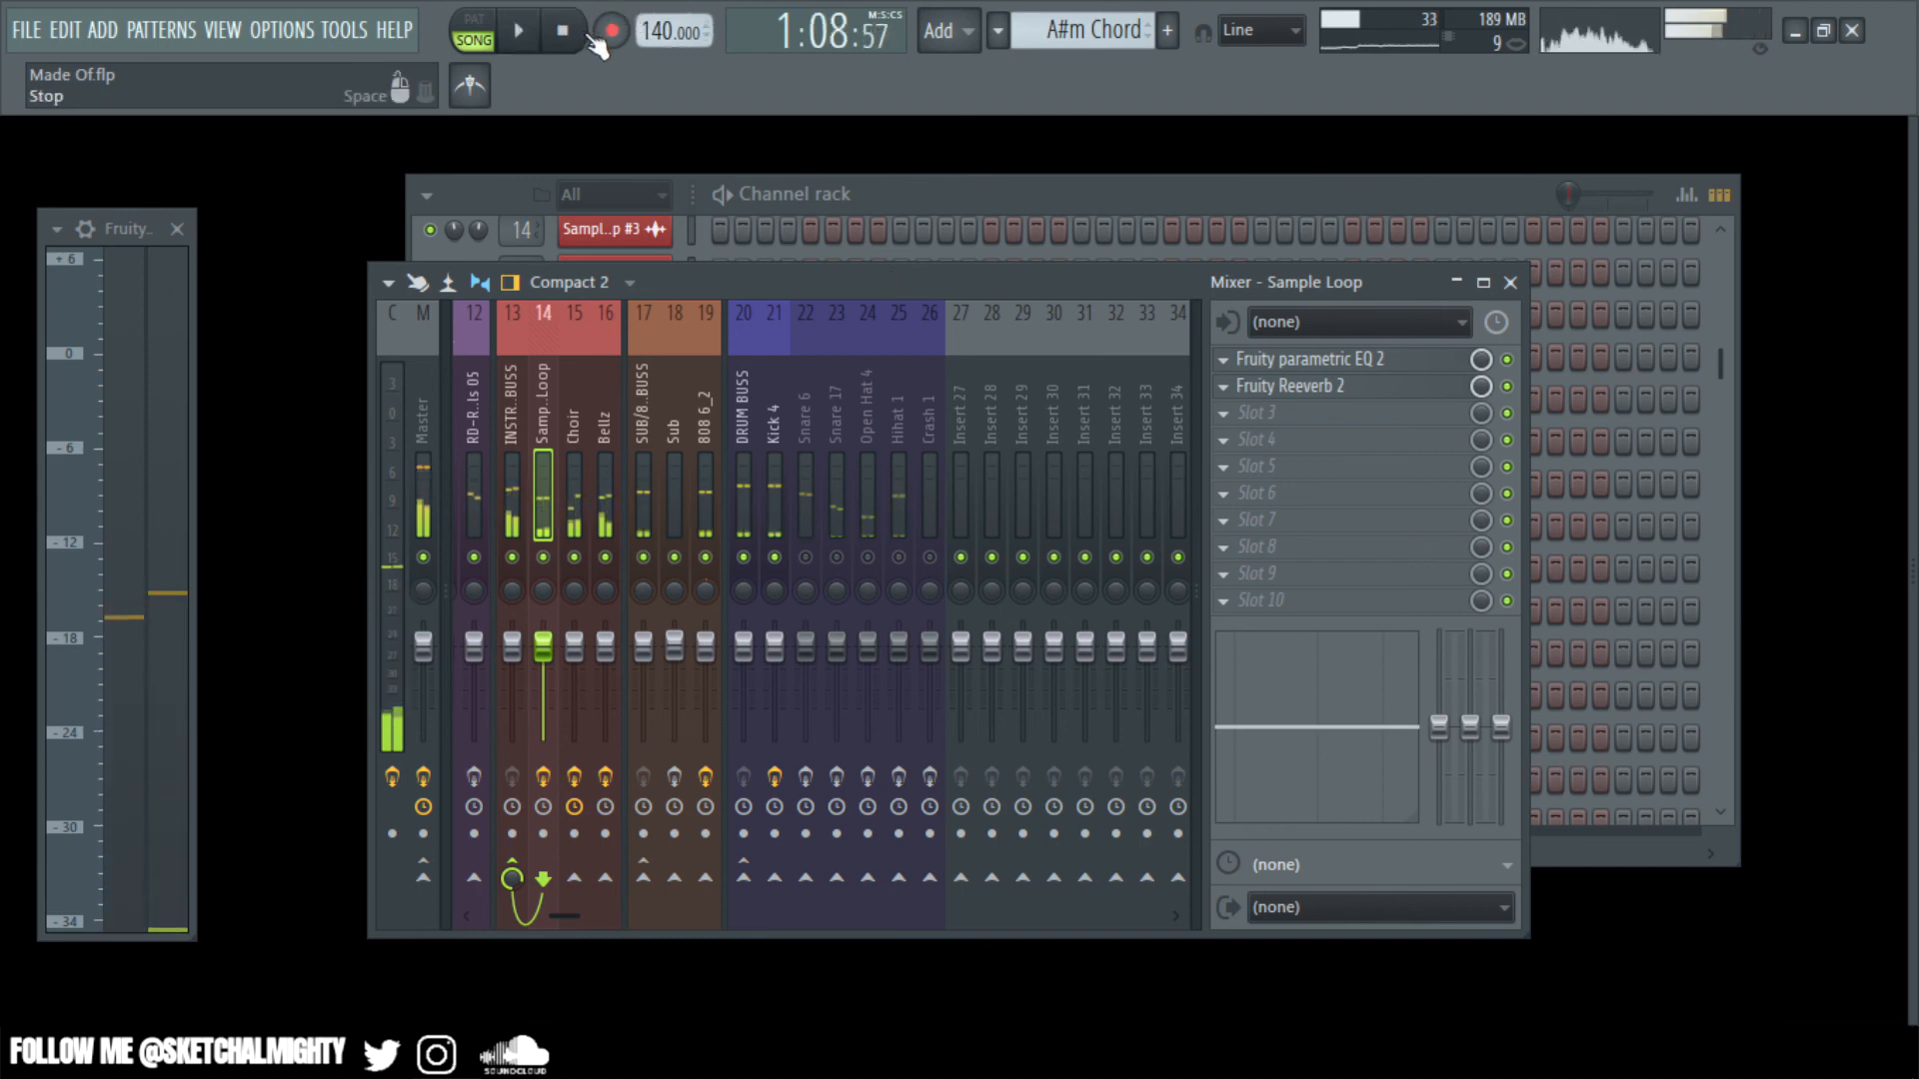